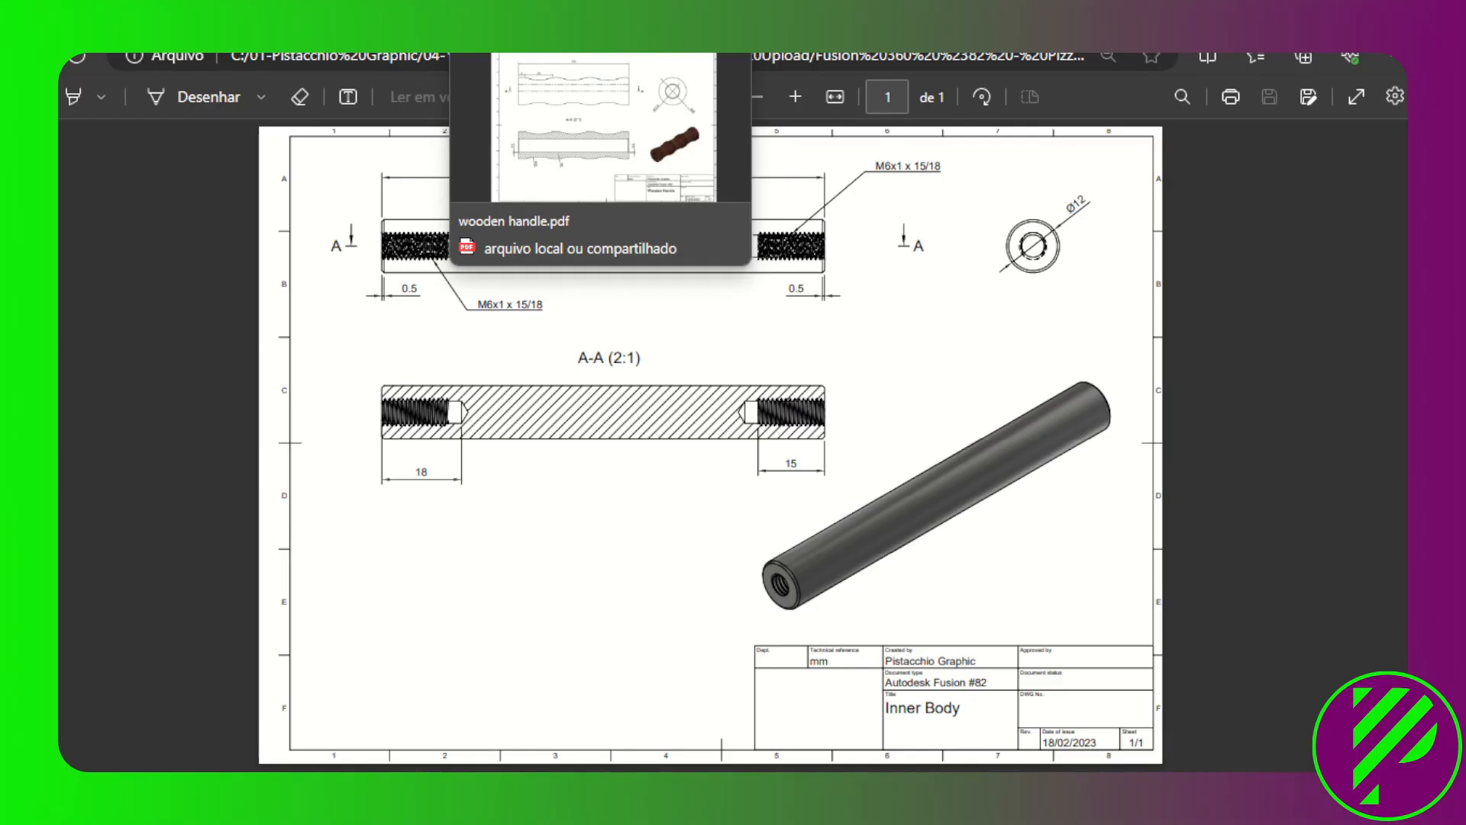
# Review the PDF drawings of the wooden handle, wheel bracket and shouldered bolt, plus the finished pizza cutter model from several angles
pyautogui.click(565, 22)
pyautogui.click(801, 22)
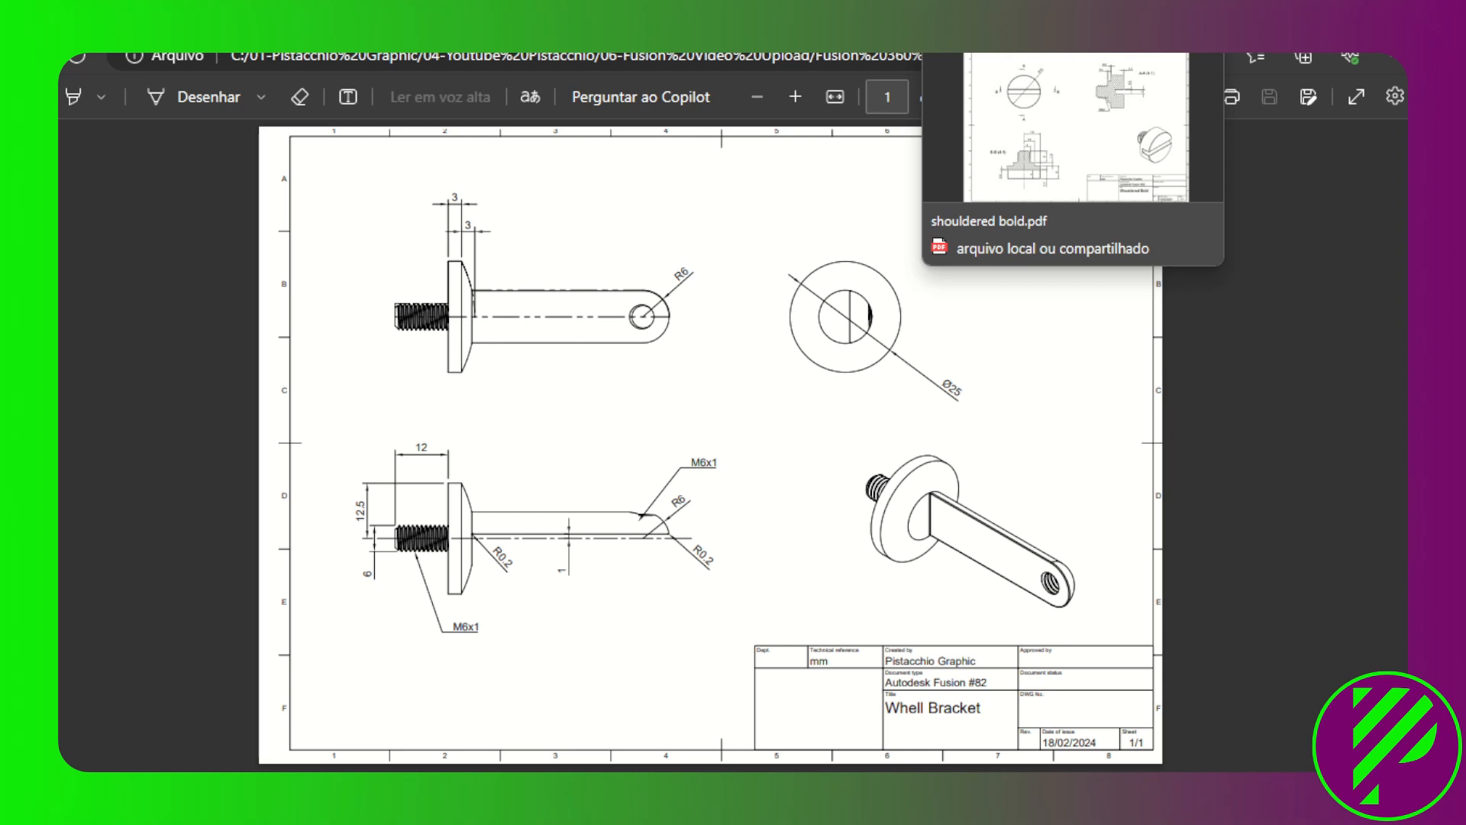
pyautogui.click(1007, 21)
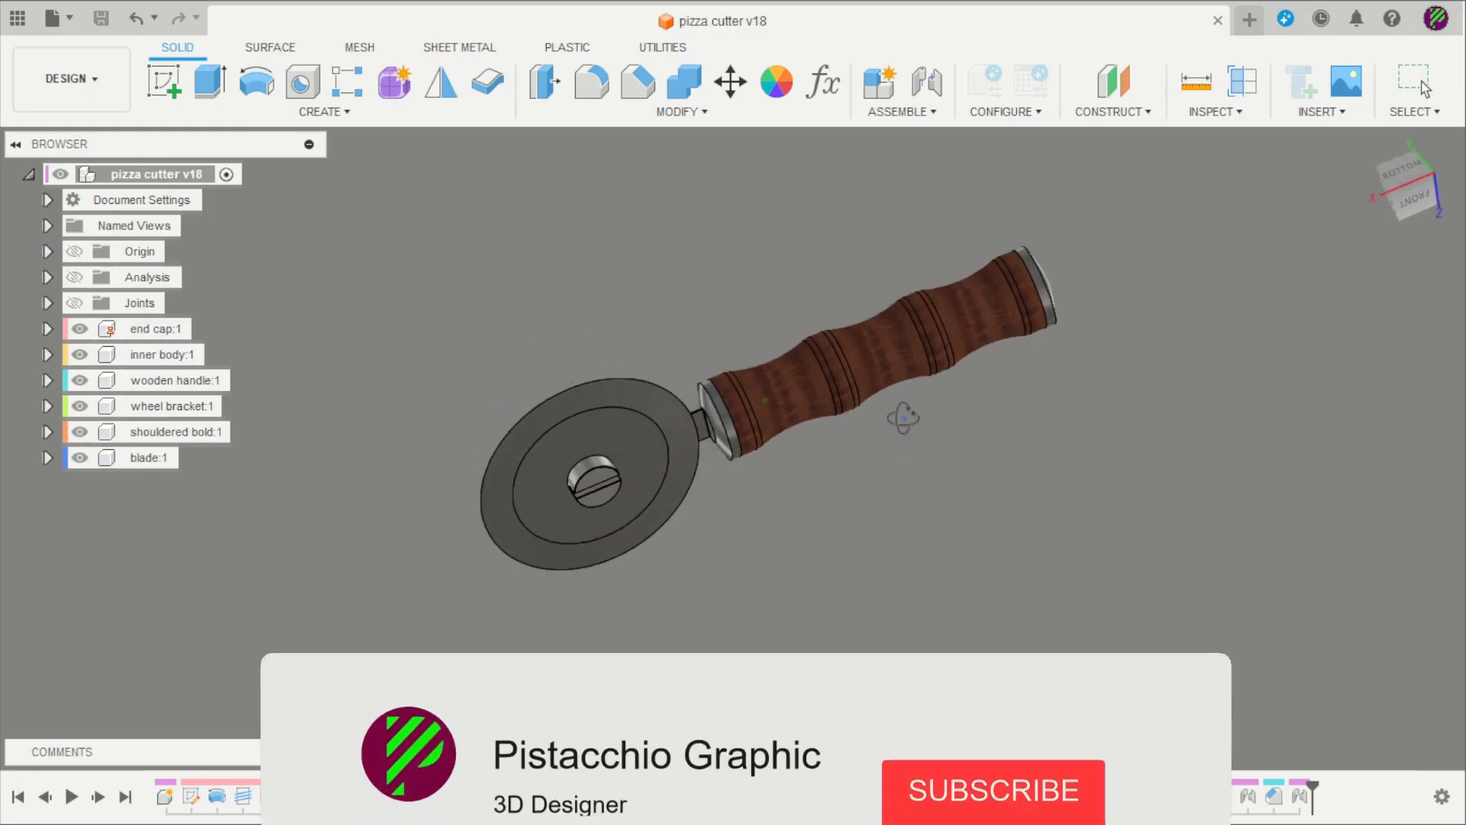
pyautogui.keyDown('shift'); pyautogui.moveTo(922, 459); pyautogui.dragTo(1061, 452, button='middle'); pyautogui.keyUp('shift')
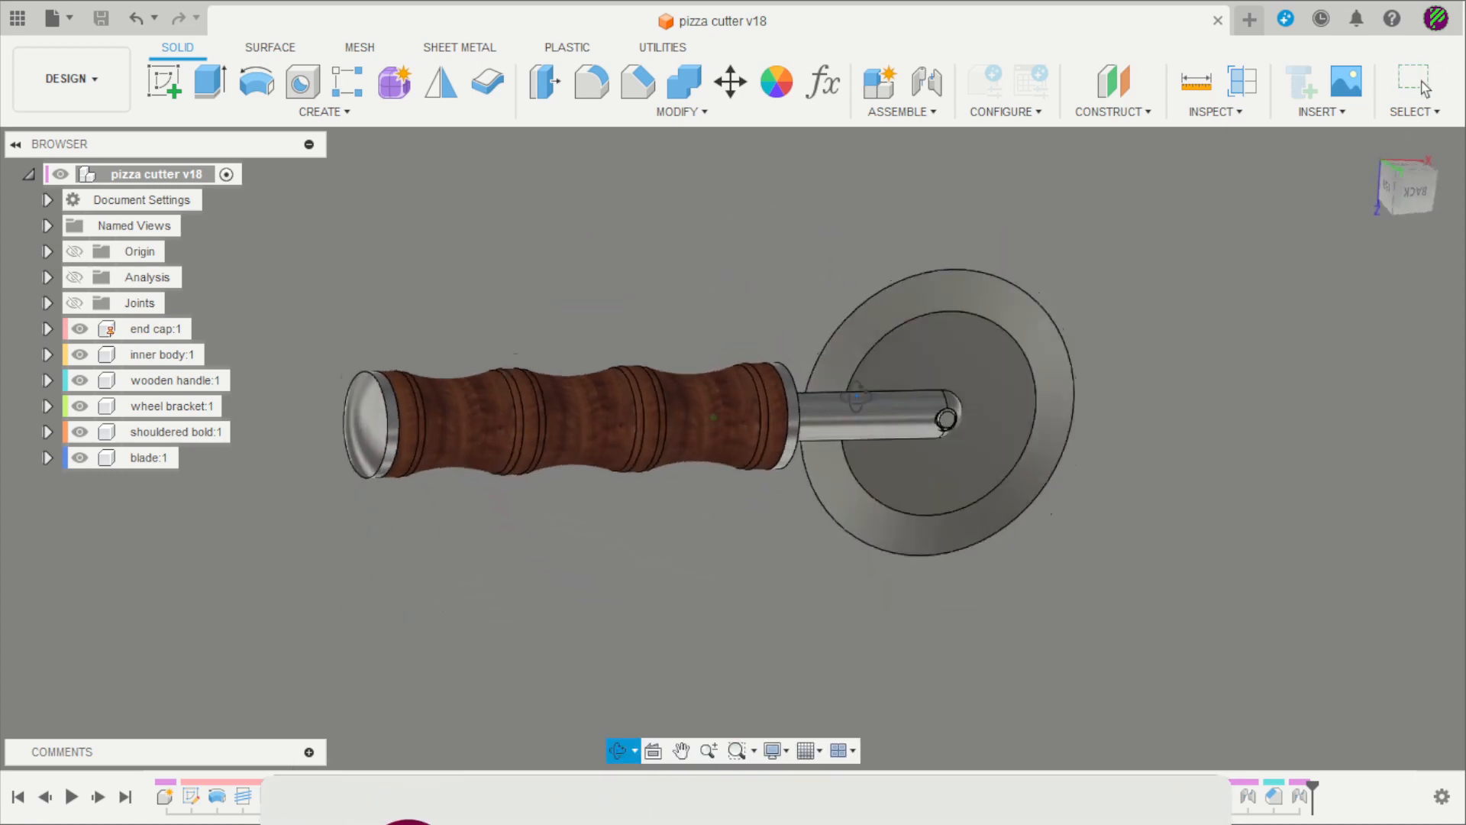
pyautogui.keyDown('shift'); pyautogui.moveTo(855, 504); pyautogui.dragTo(939, 632, button='middle'); pyautogui.keyUp('shift')
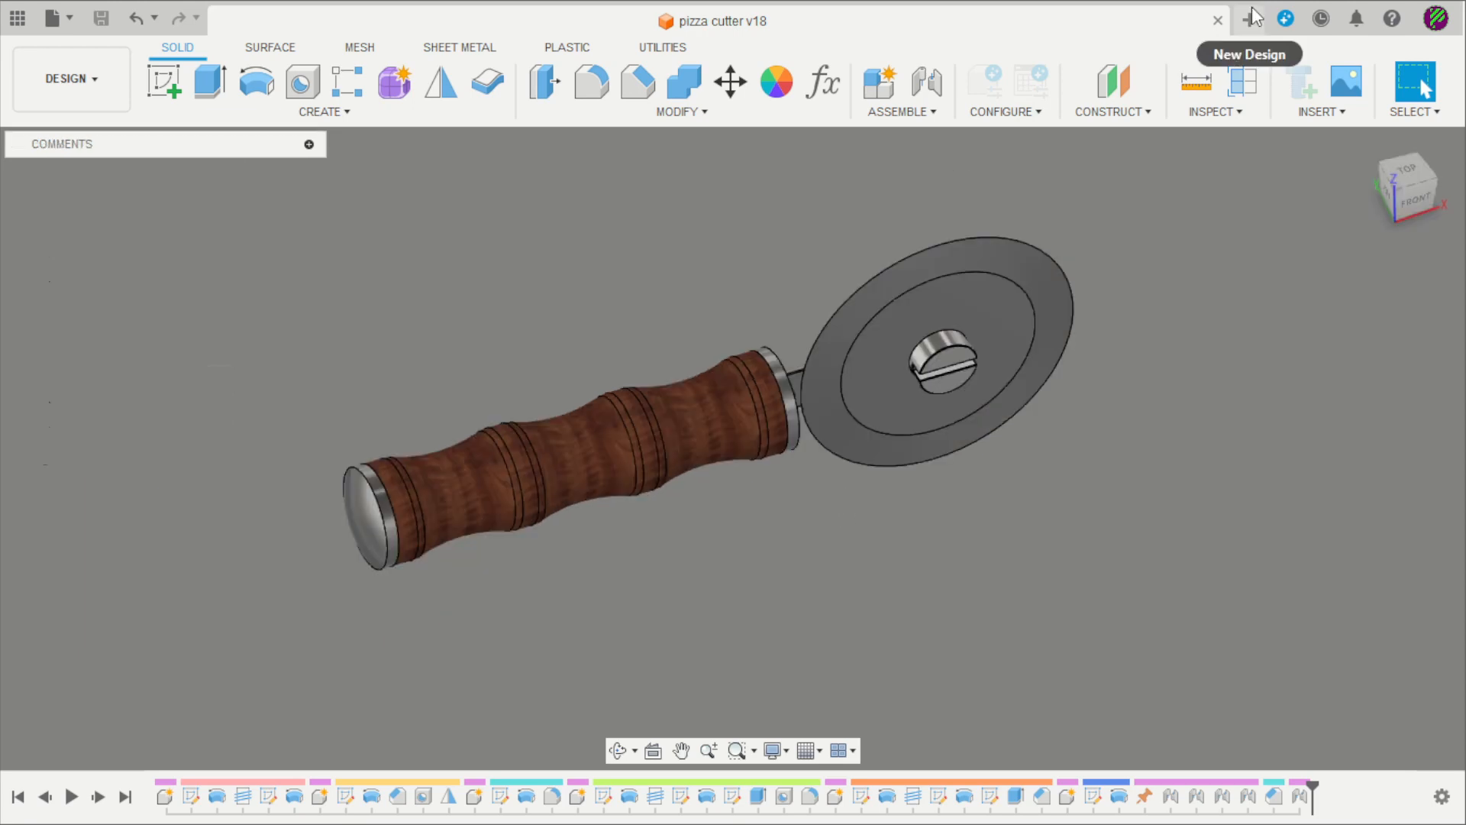
# Create a new design and add an activated internal standard component named "end cap"
pyautogui.click(1250, 16)
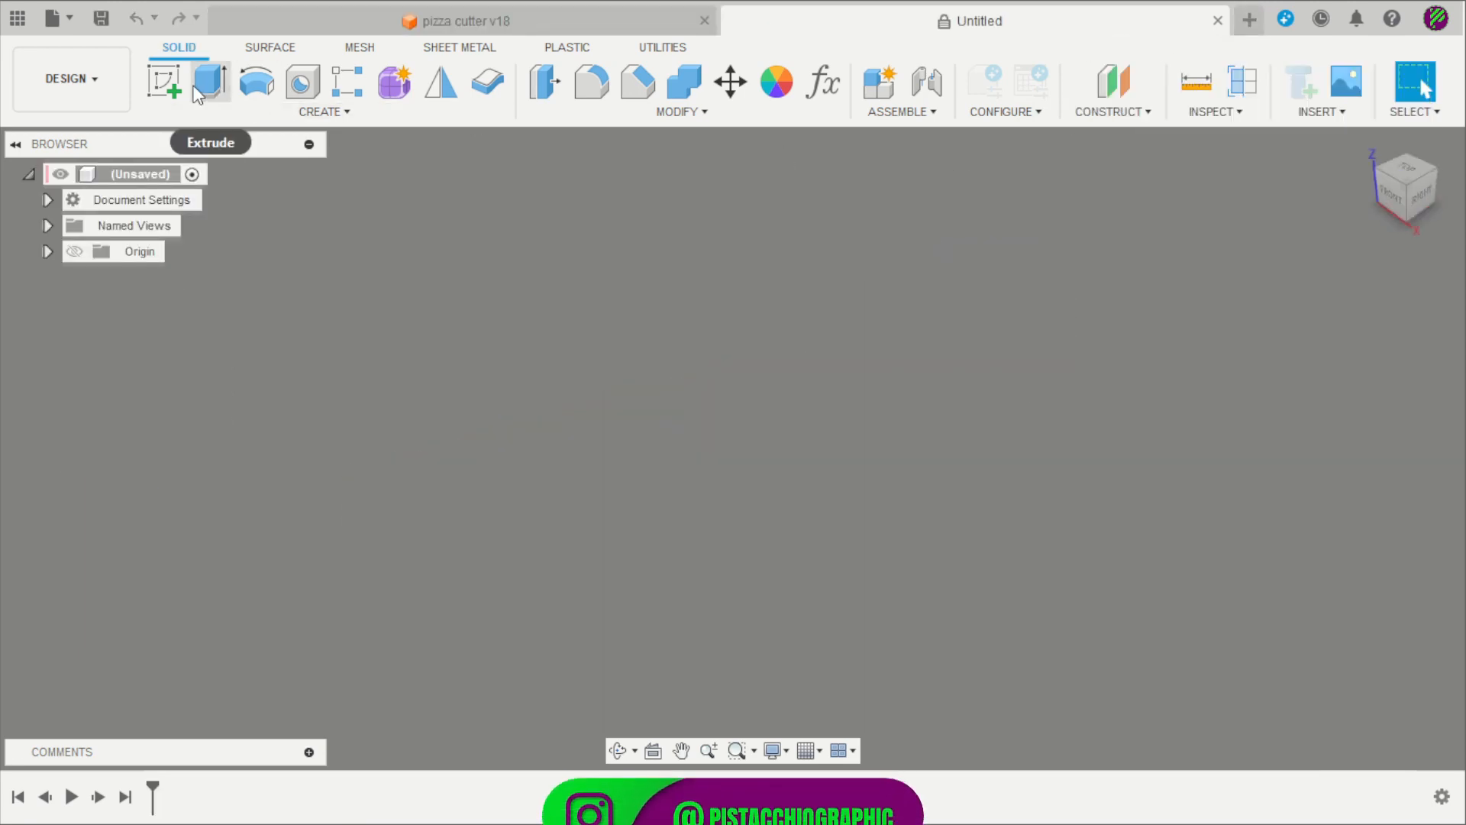
pyautogui.click(879, 90)
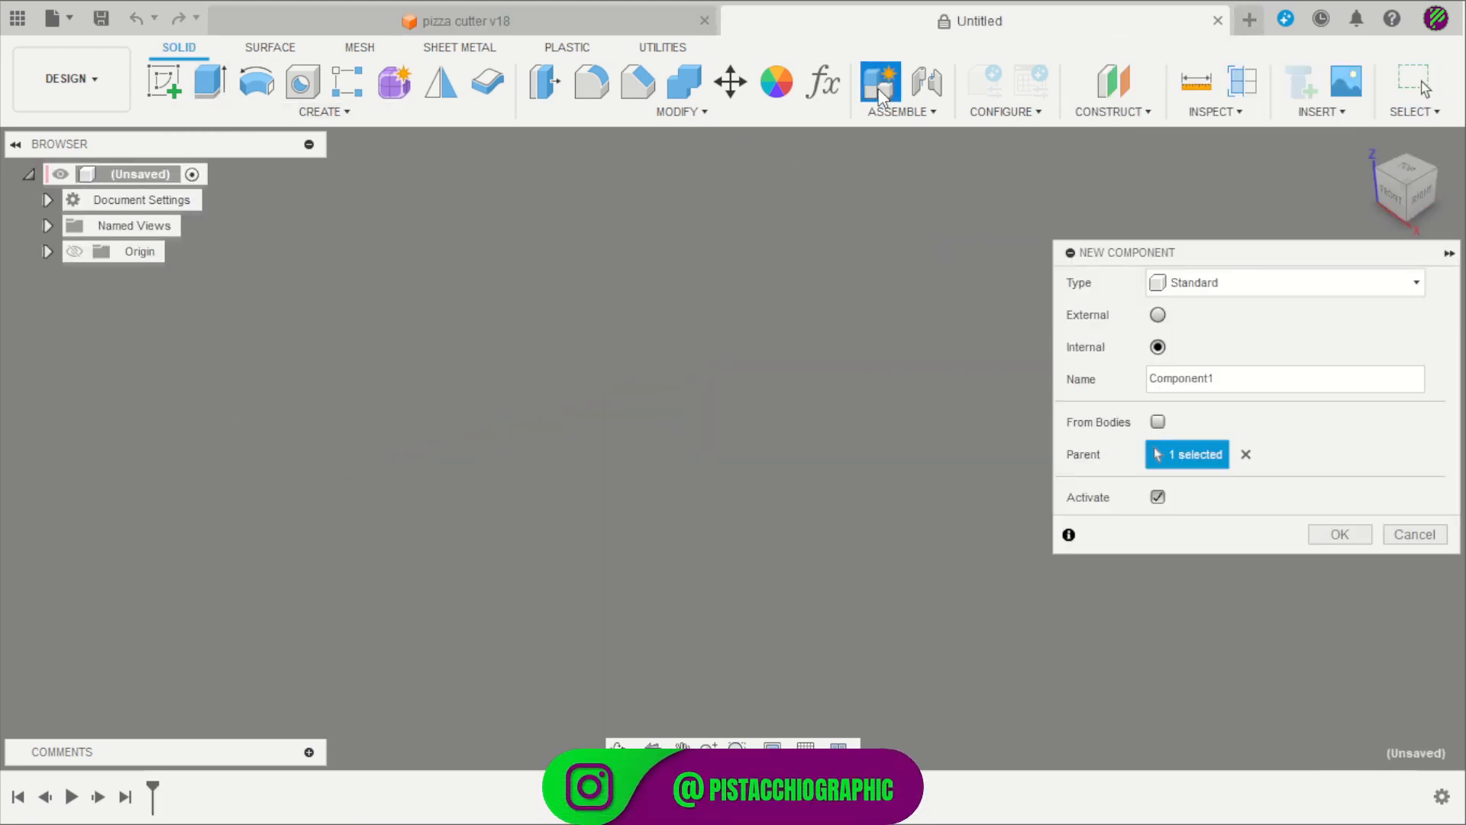
pyautogui.moveTo(1211, 380); pyautogui.dragTo(1095, 383)
pyautogui.click(1340, 534)
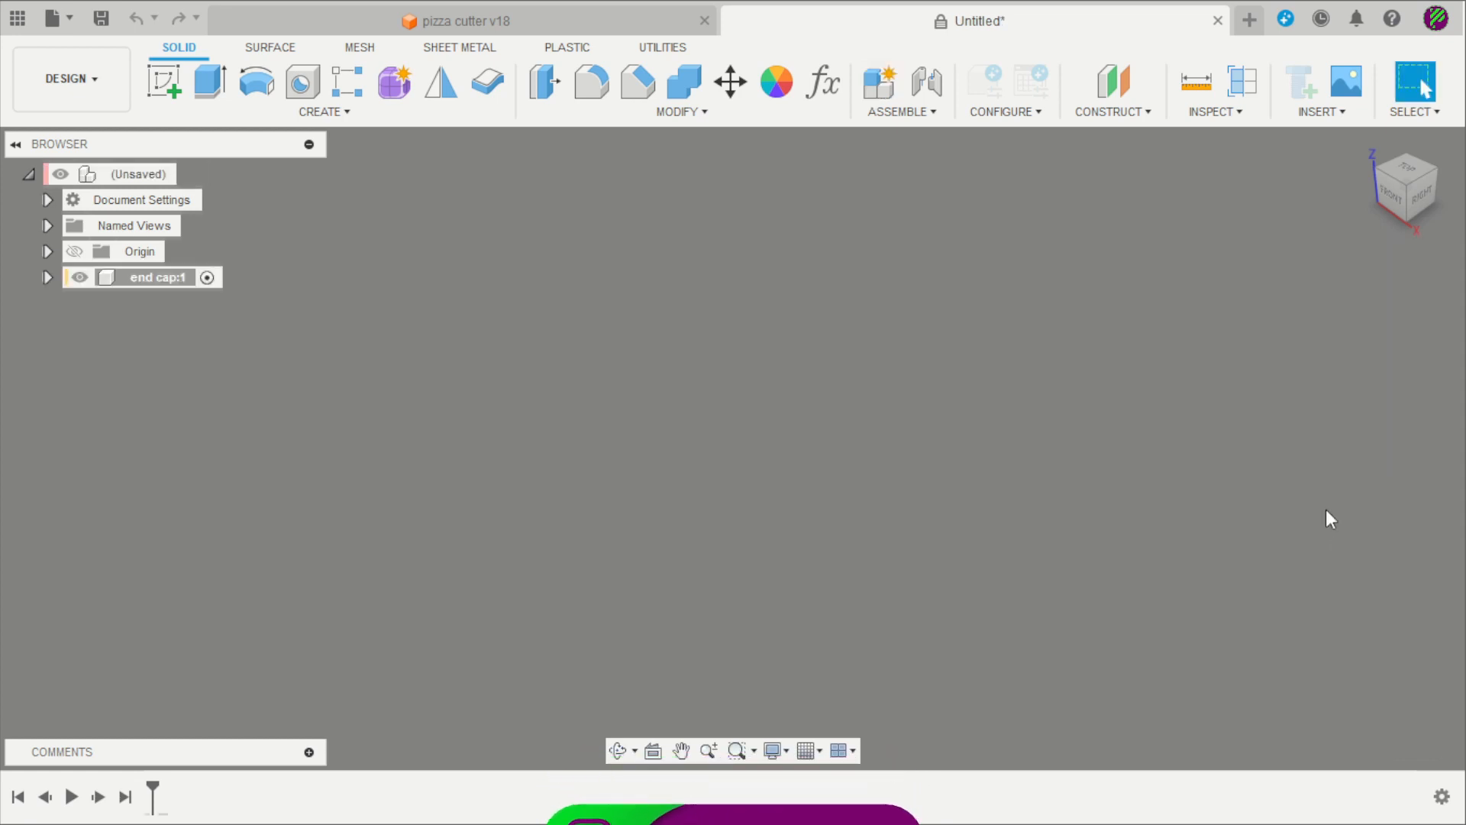
# Start a sketch on the front (XZ) plane and draw a horizontal line about 30 mm long leftward from the origin
pyautogui.click(163, 81)
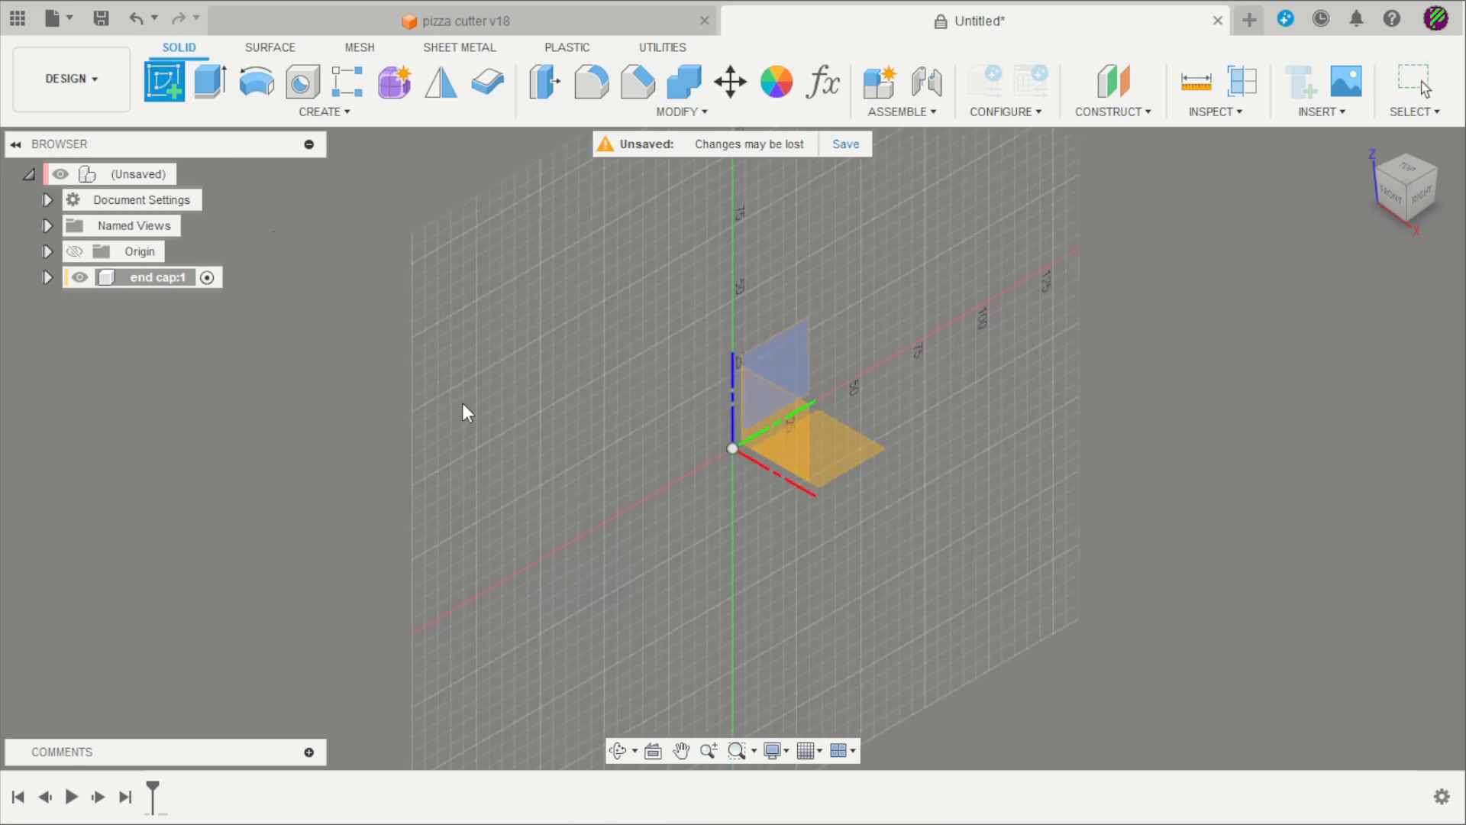
pyautogui.click(775, 433)
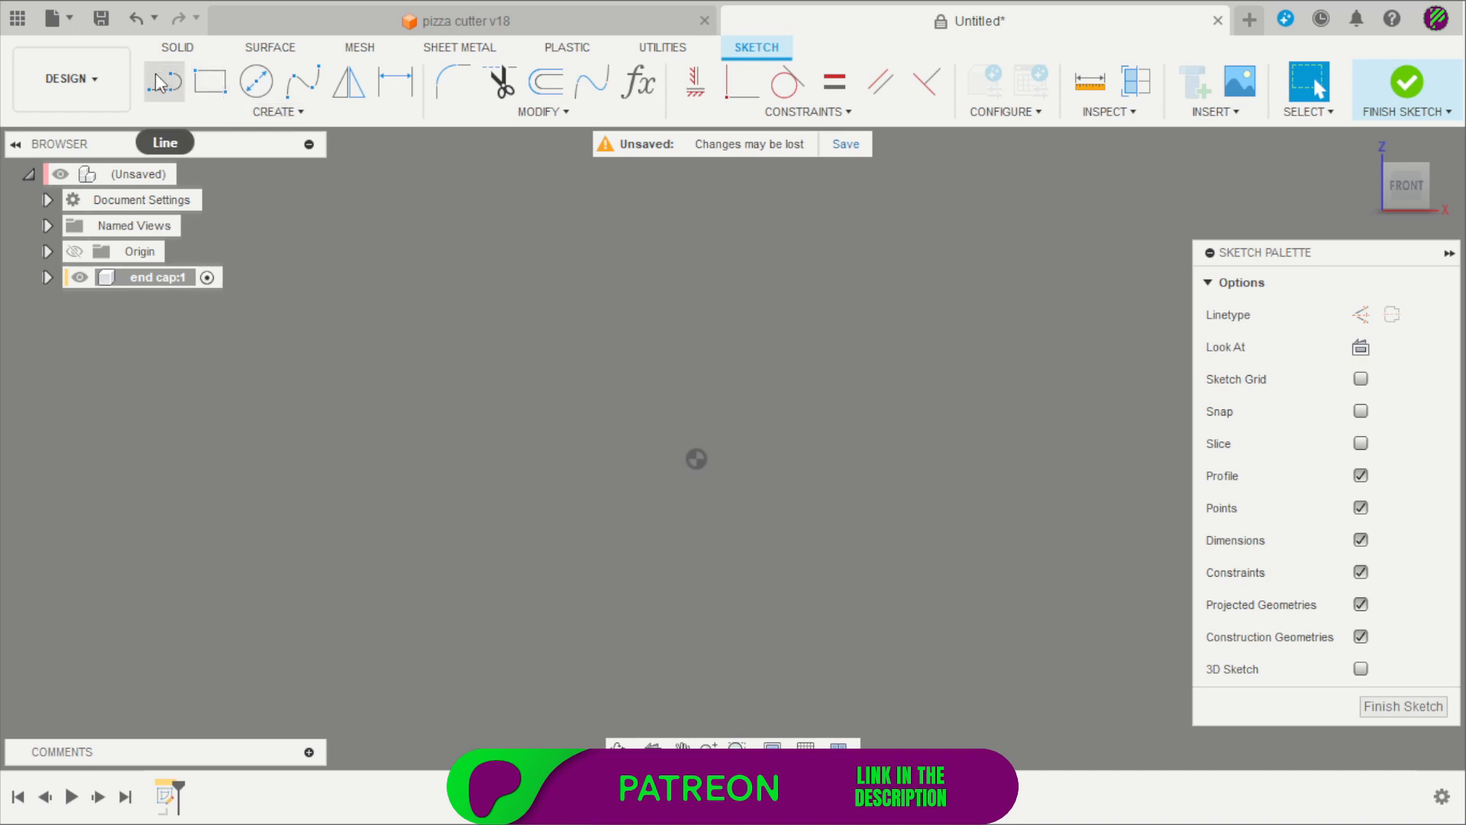
pyautogui.click(163, 81)
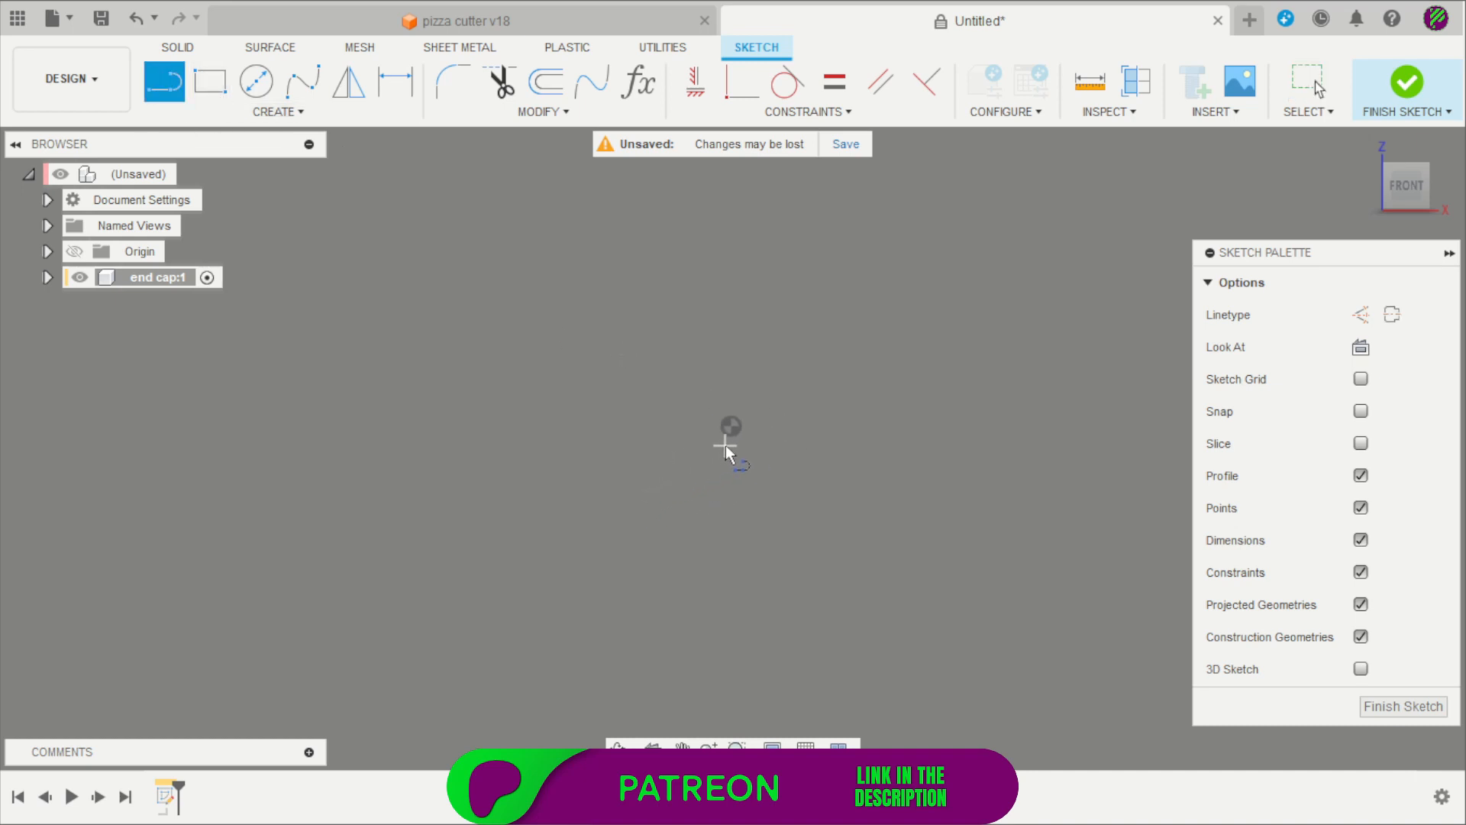
pyautogui.click(729, 427)
pyautogui.click(423, 425)
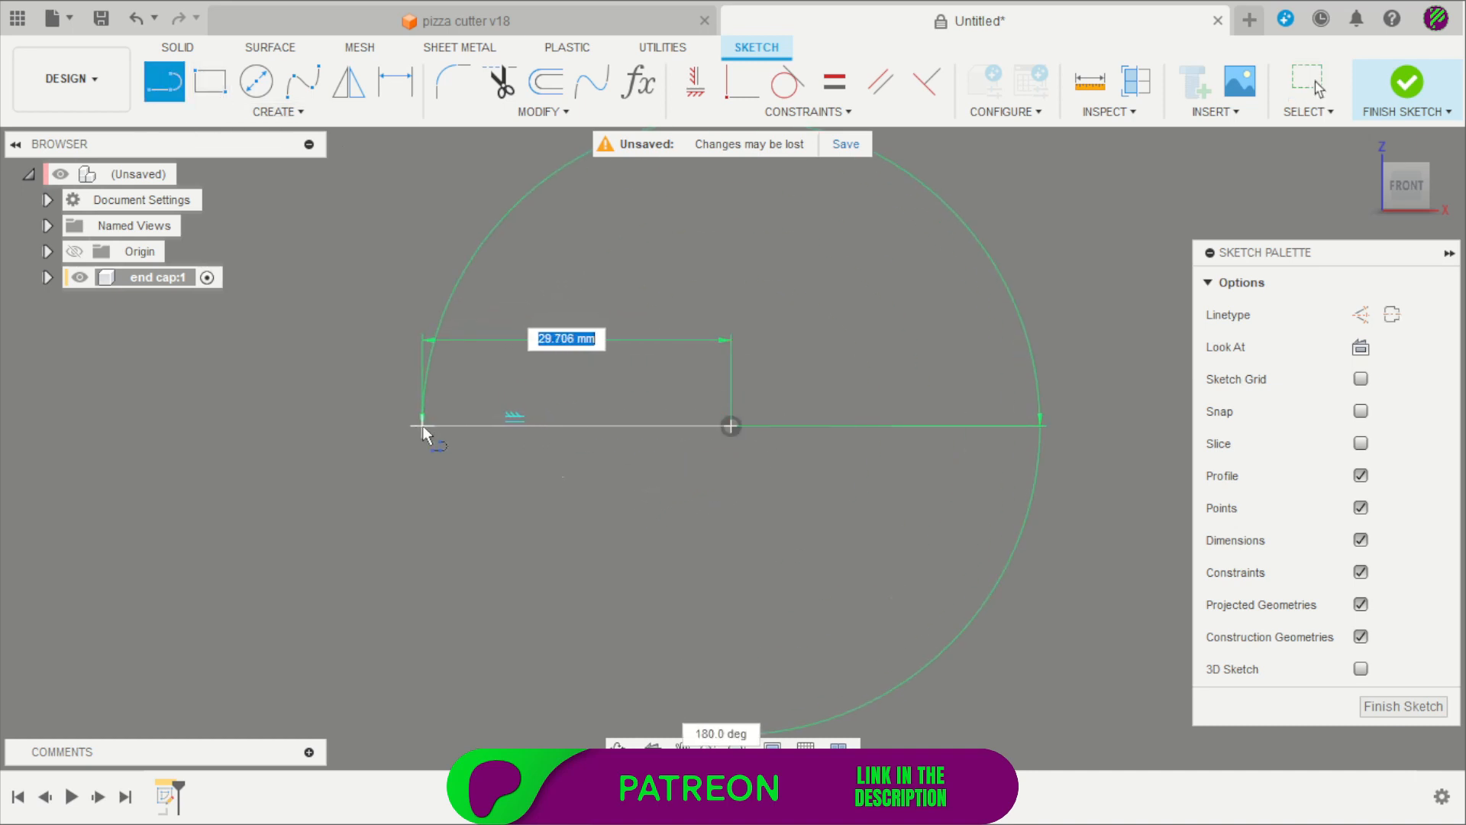
pyautogui.moveTo(423, 425); pyautogui.dragTo(438, 547)
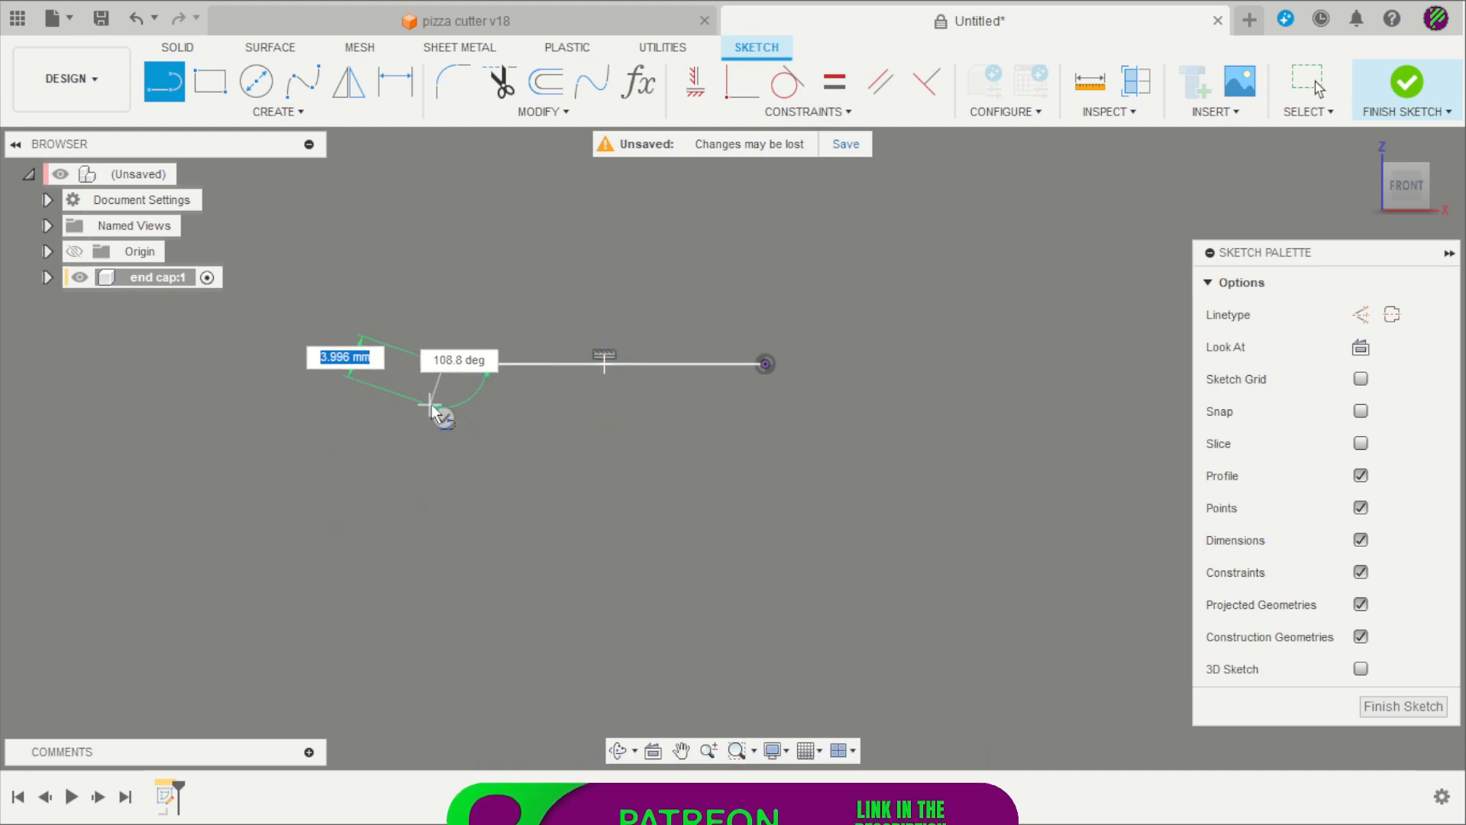
pyautogui.click(440, 415)
pyautogui.click(174, 90)
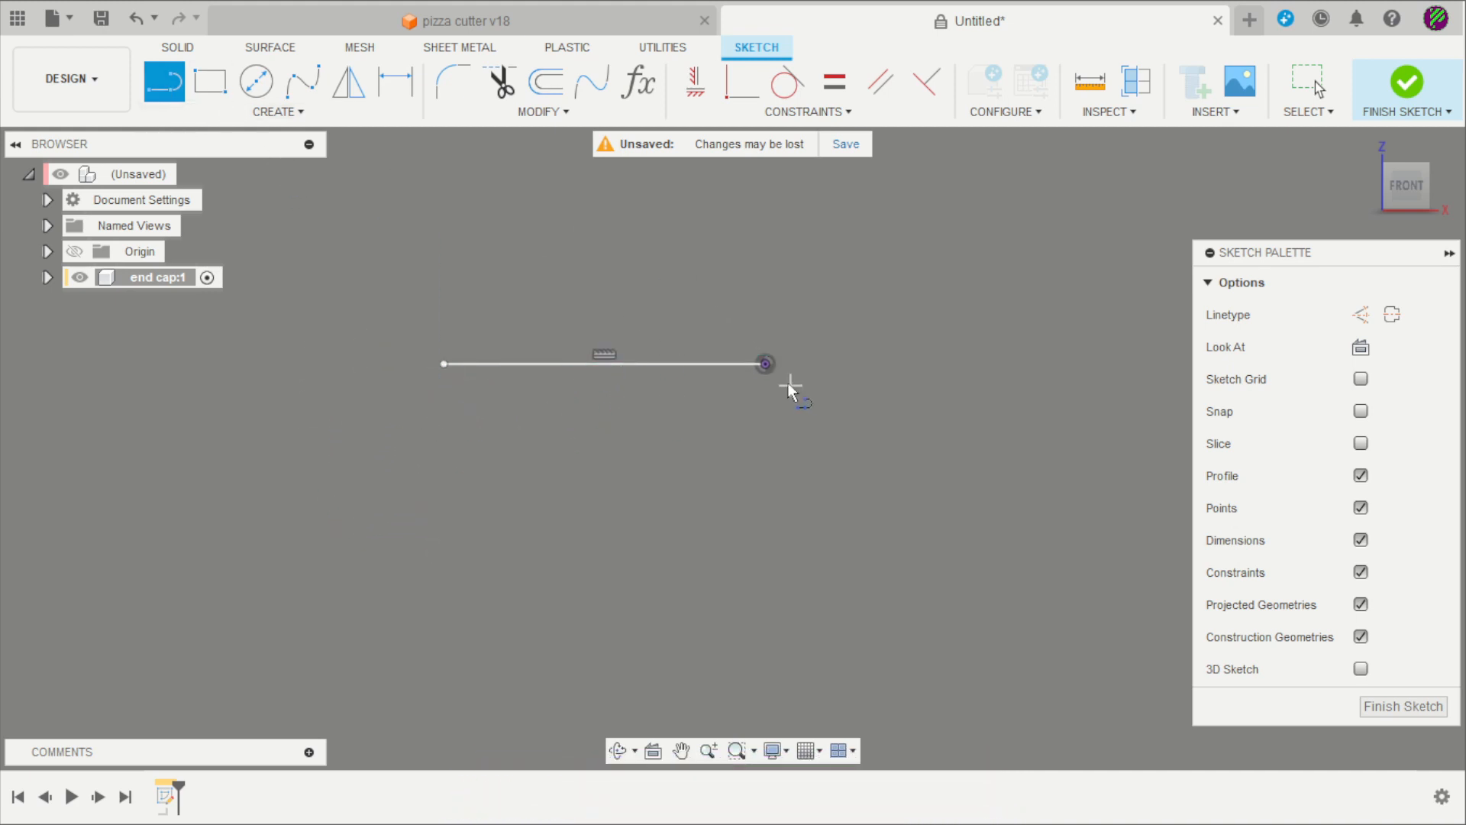
# Draw a stepped chain of perpendicular lines from the origin: down, left, down about 15 mm, and a short segment left
pyautogui.click(766, 364)
pyautogui.click(765, 451)
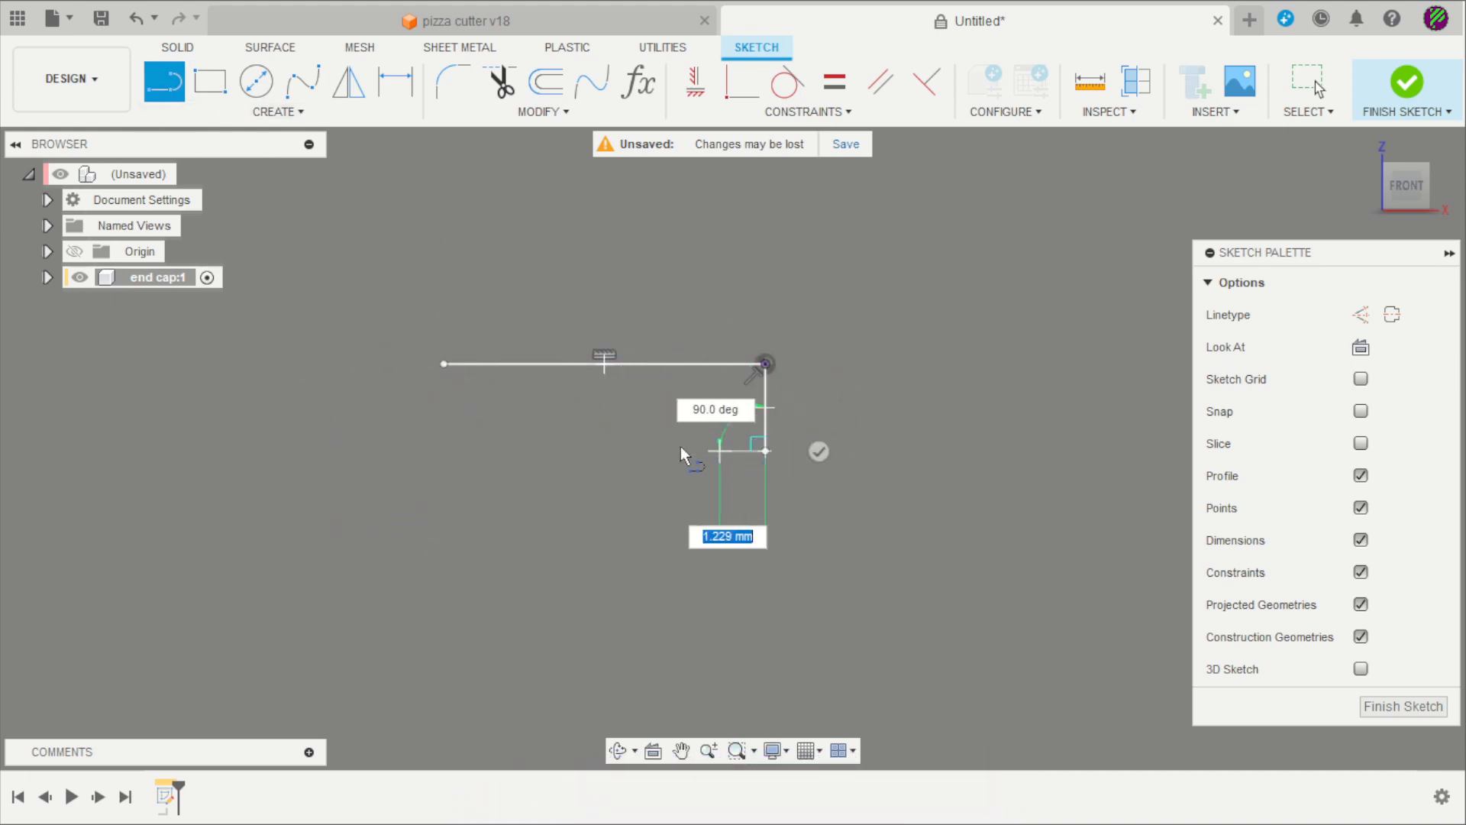
pyautogui.click(617, 452)
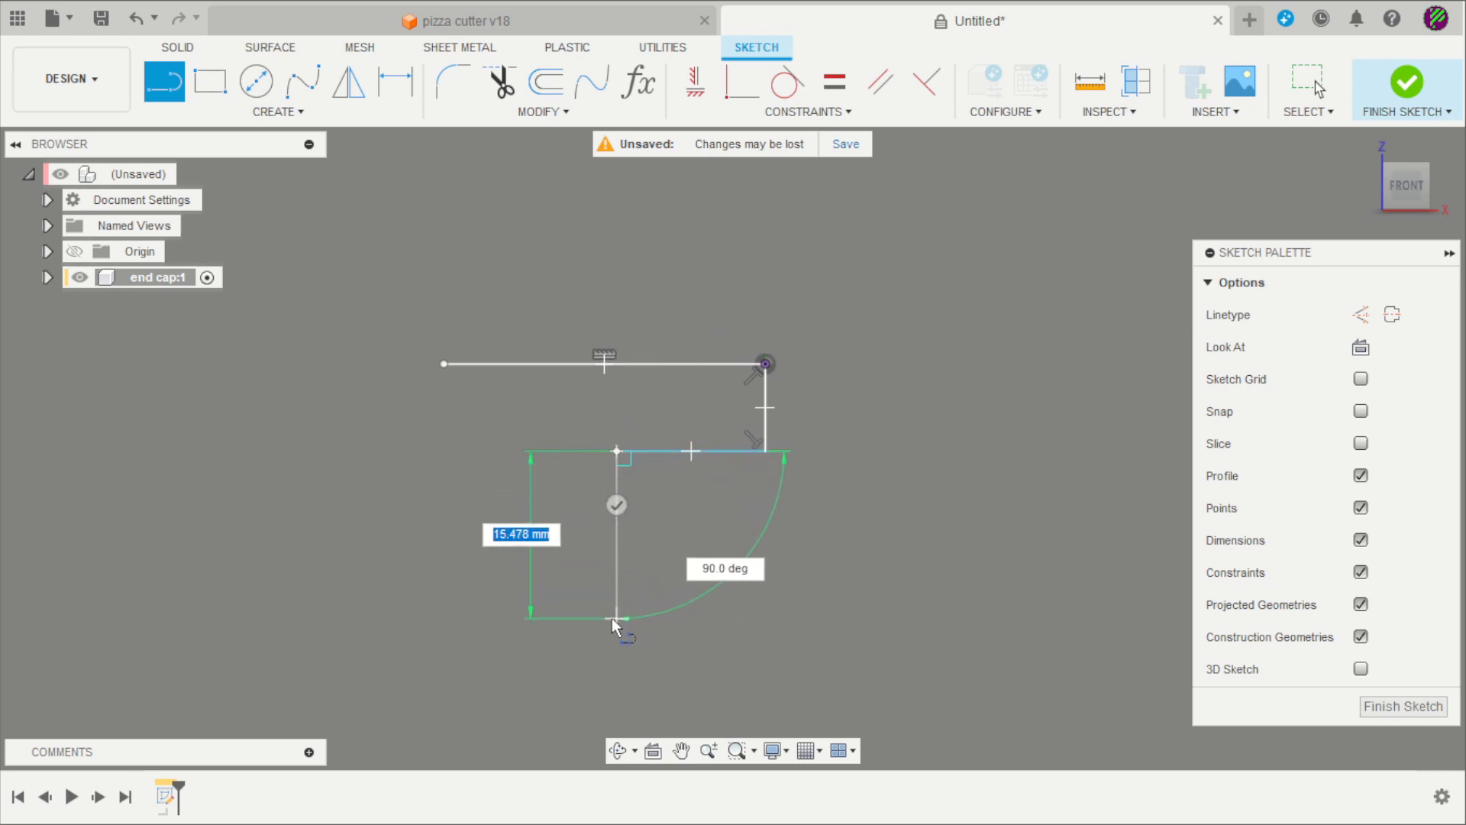
pyautogui.click(613, 617)
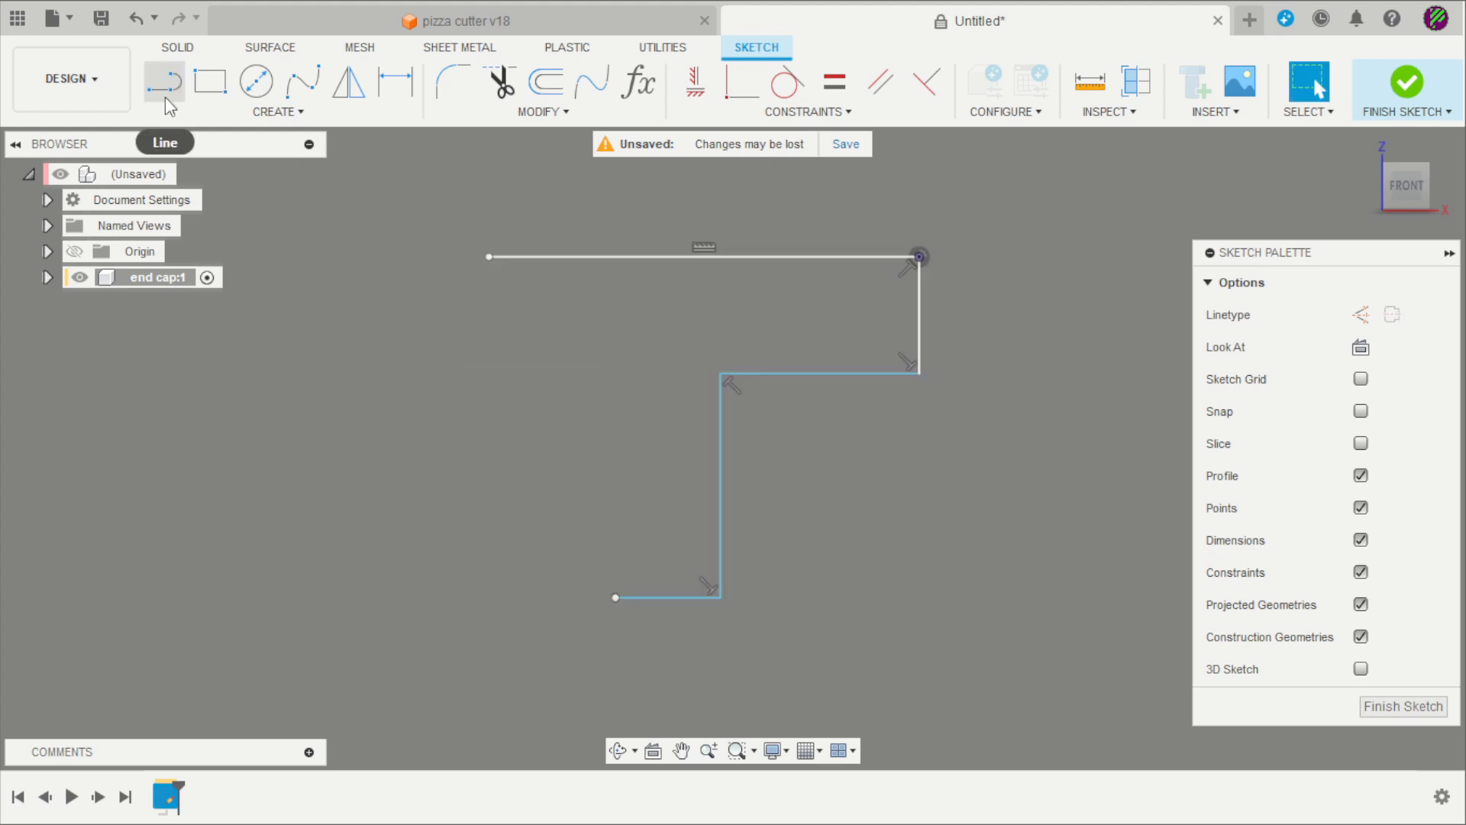
# Close the profile with an outward-bulging three-point arc from the horizontal line's left end to the lower short segment's free end
pyautogui.click(190, 117)
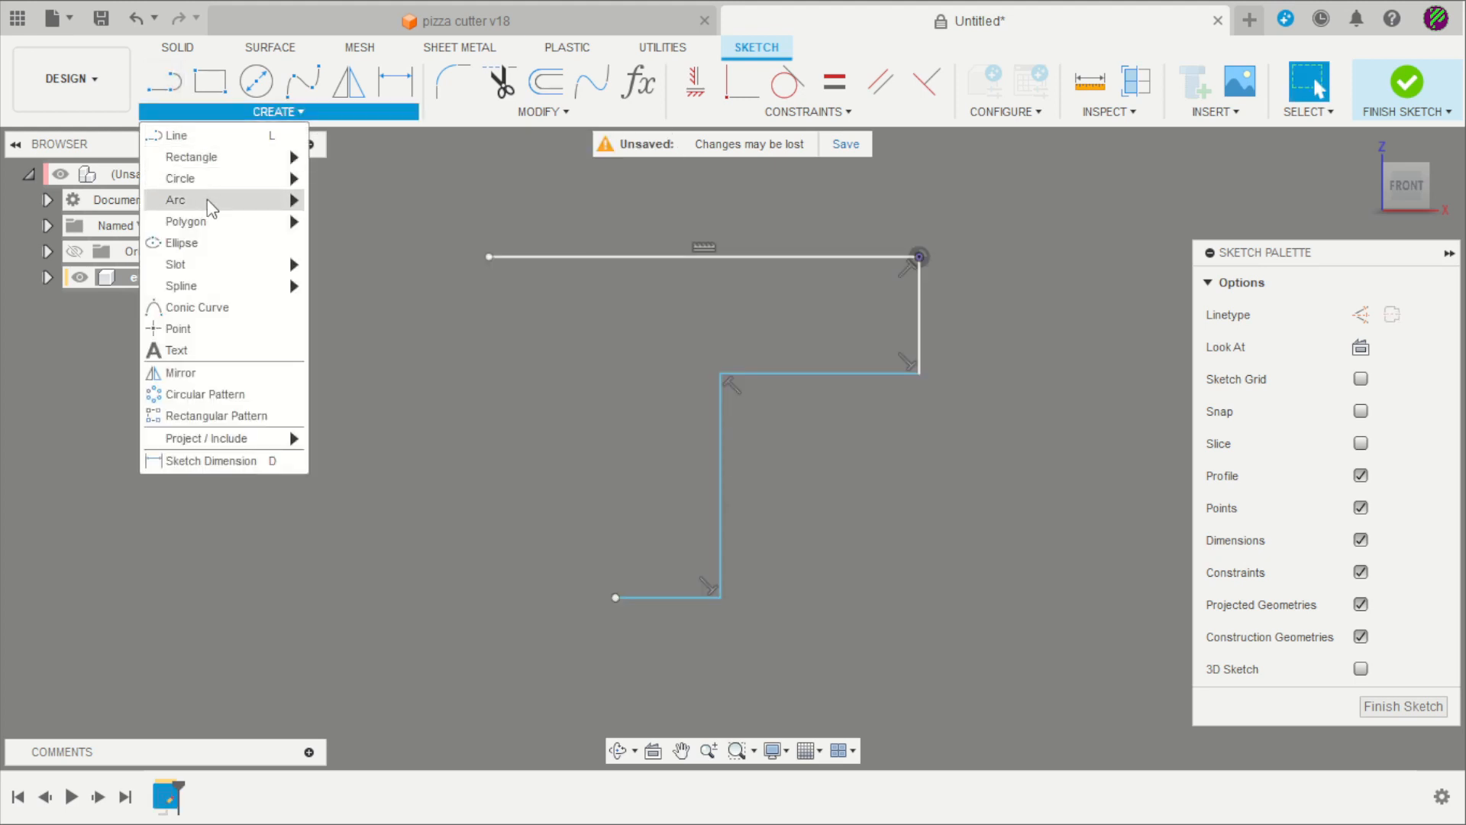
pyautogui.moveTo(207, 200)
pyautogui.click(337, 201)
pyautogui.click(490, 257)
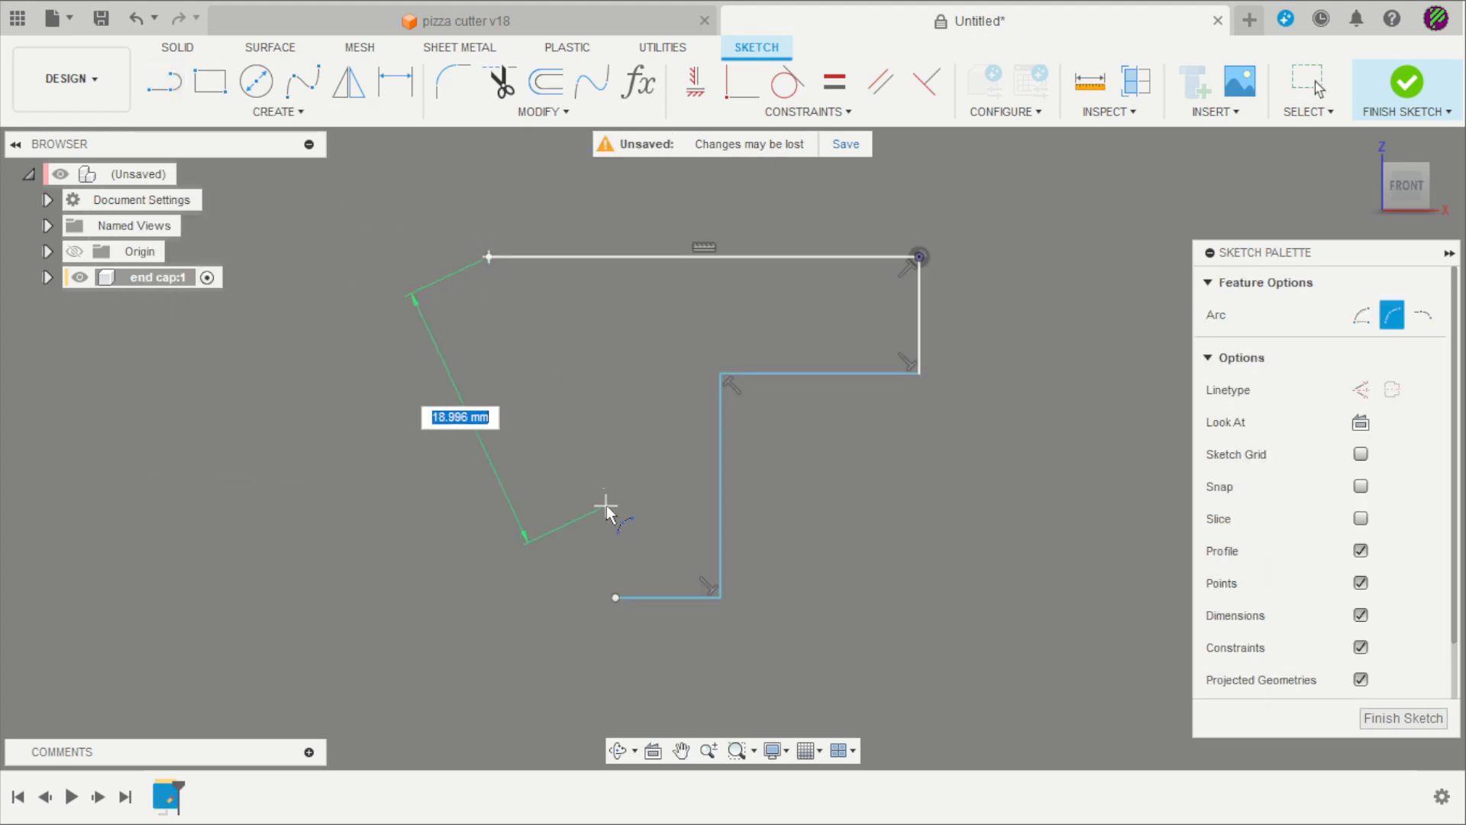
pyautogui.click(617, 597)
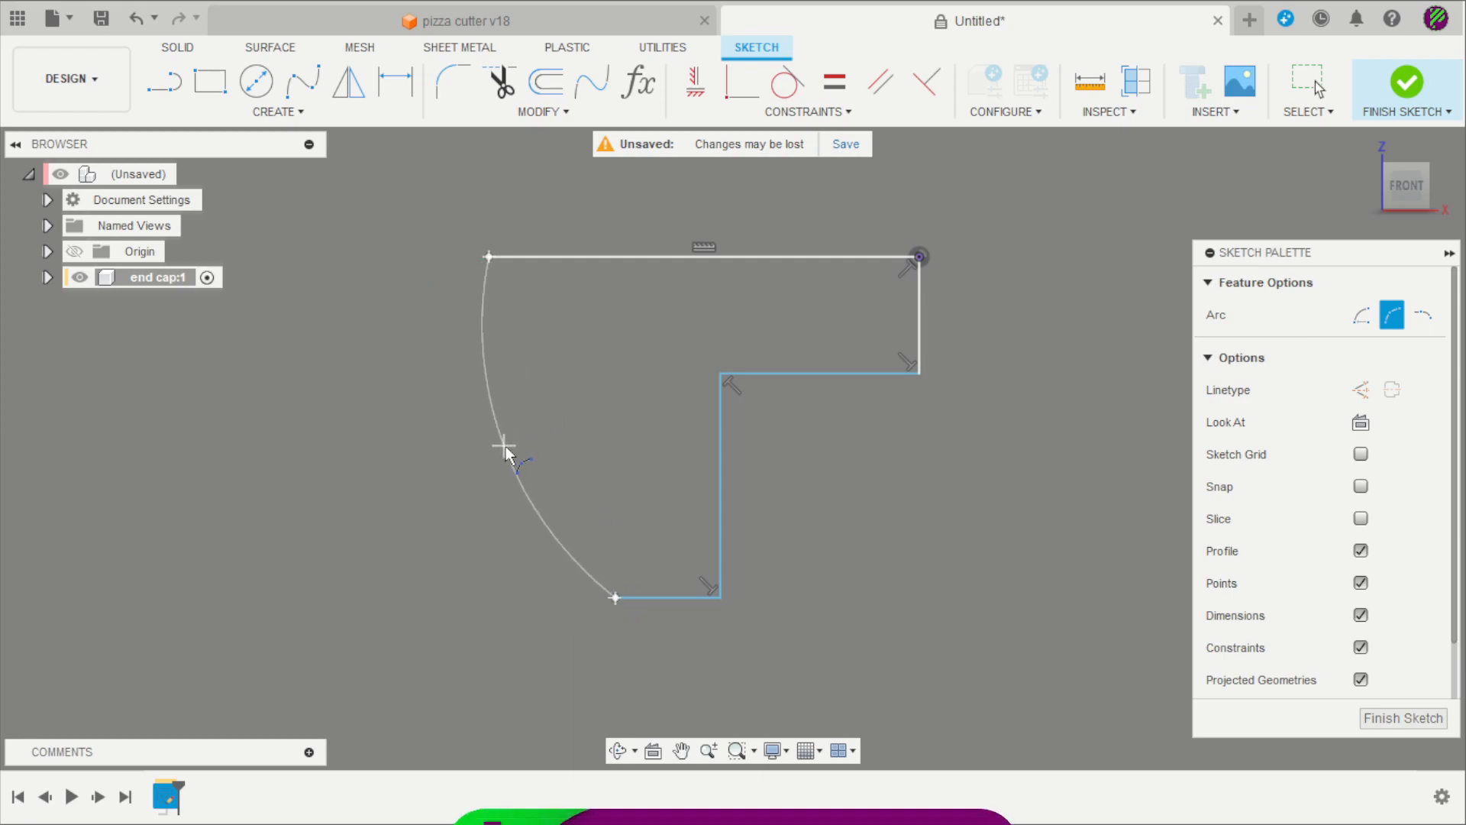
pyautogui.click(516, 451)
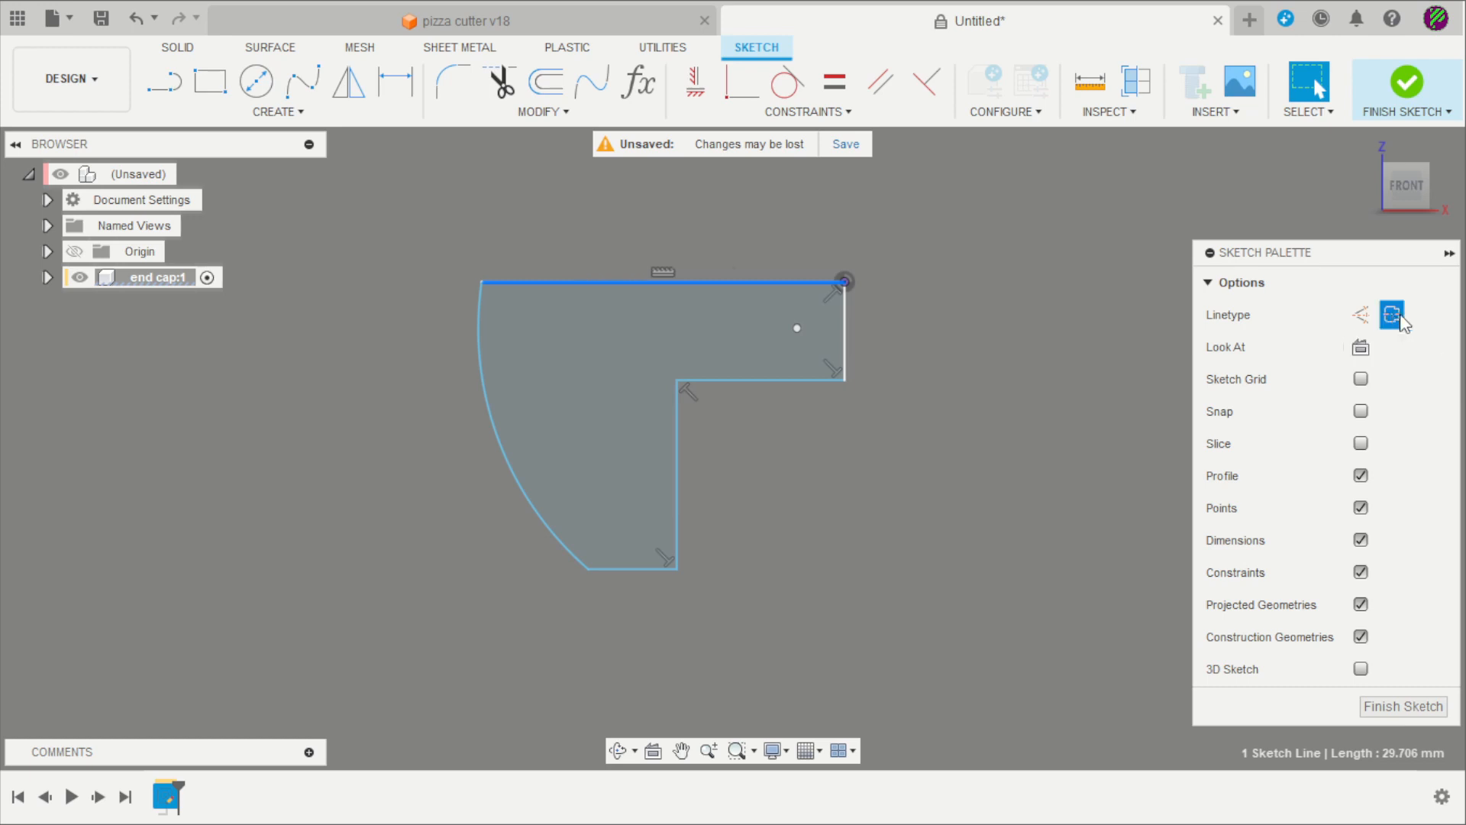
# Convert the upper horizontal line to a centerline and dimension the lowest edge from it as a 25 mm diameter
pyautogui.click(1392, 315)
pyautogui.press('d')
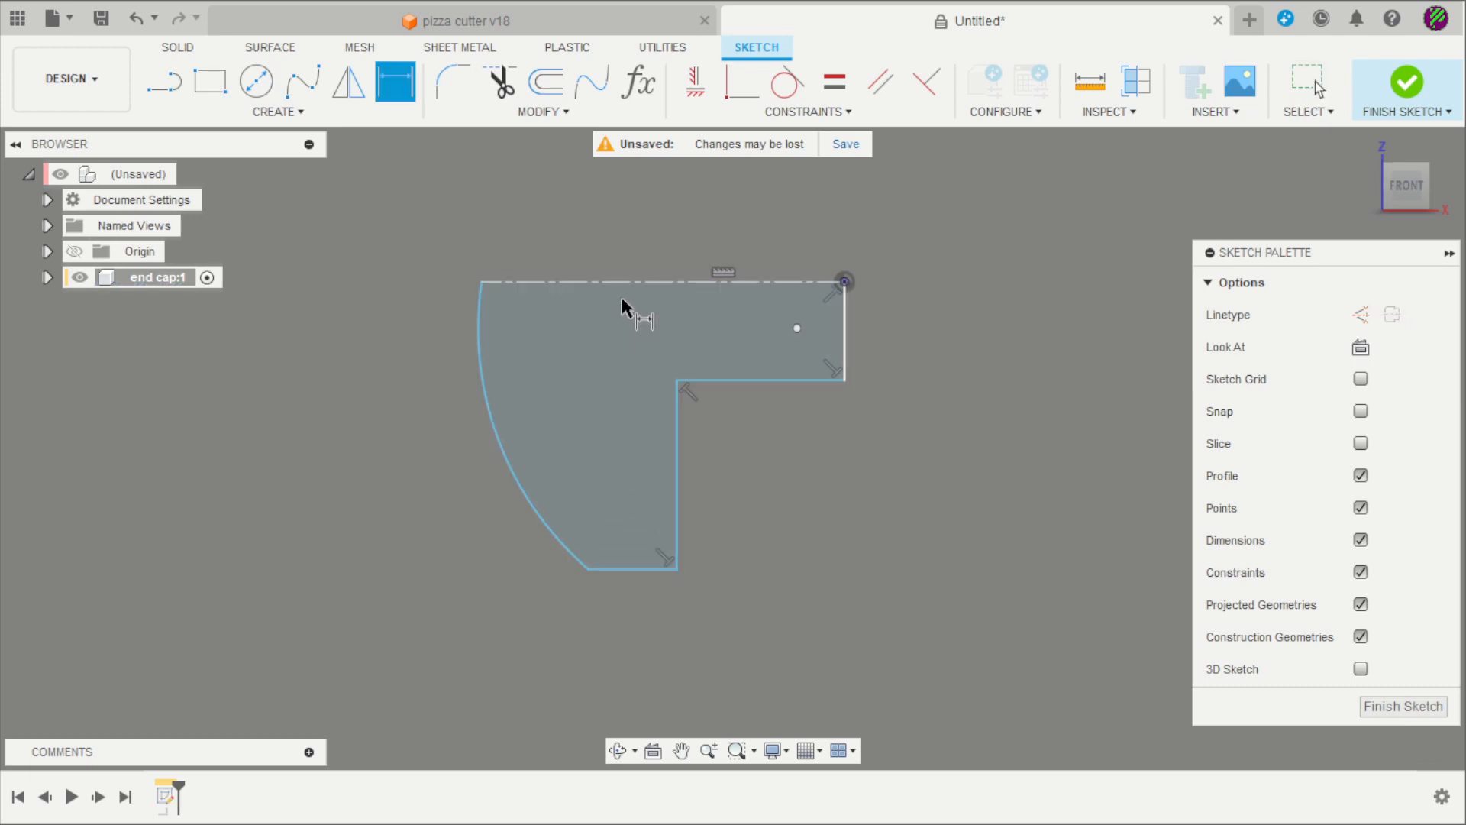
pyautogui.click(626, 281)
pyautogui.click(634, 568)
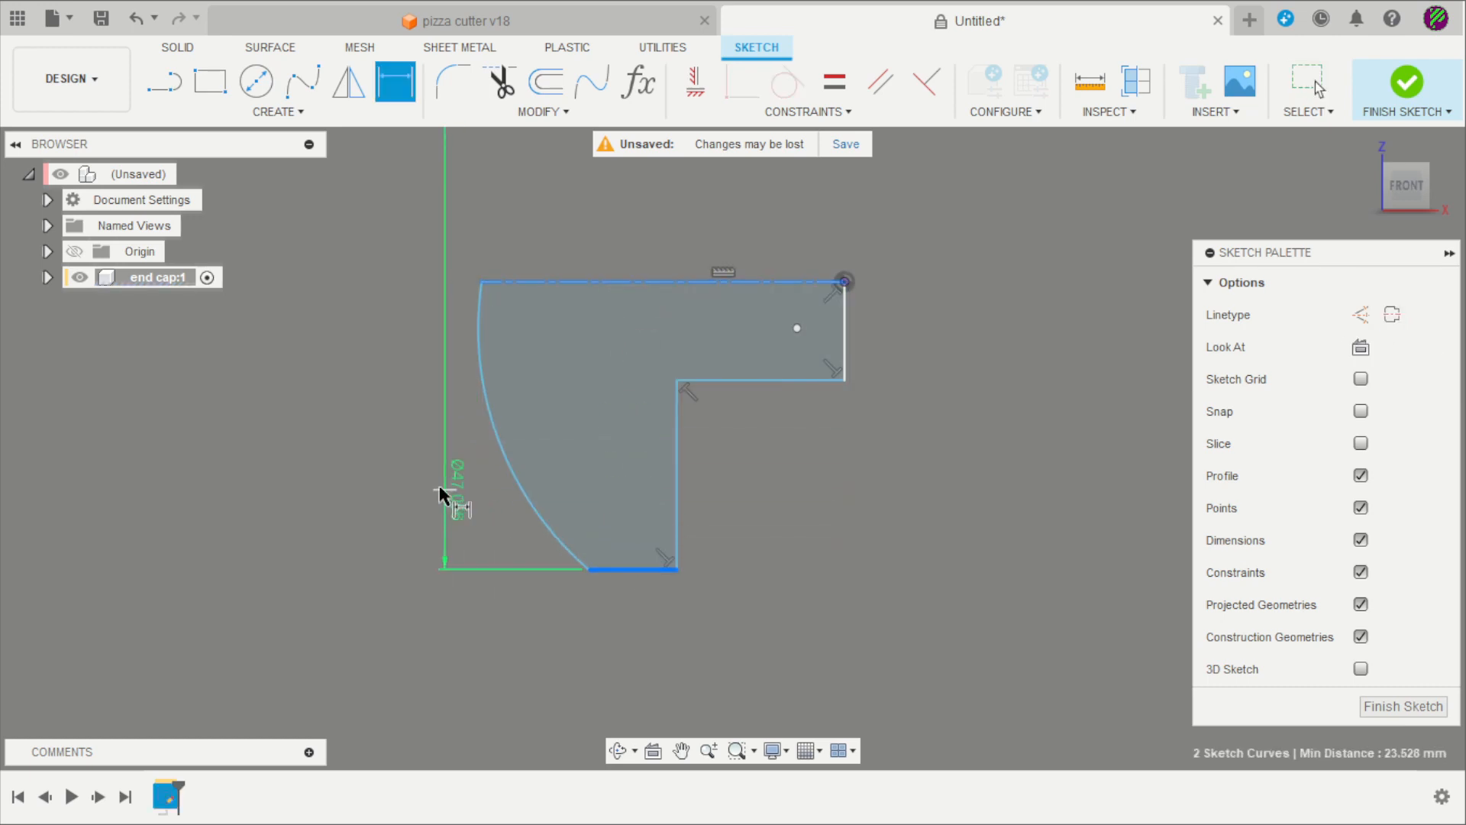
pyautogui.click(375, 464)
pyautogui.write('25')
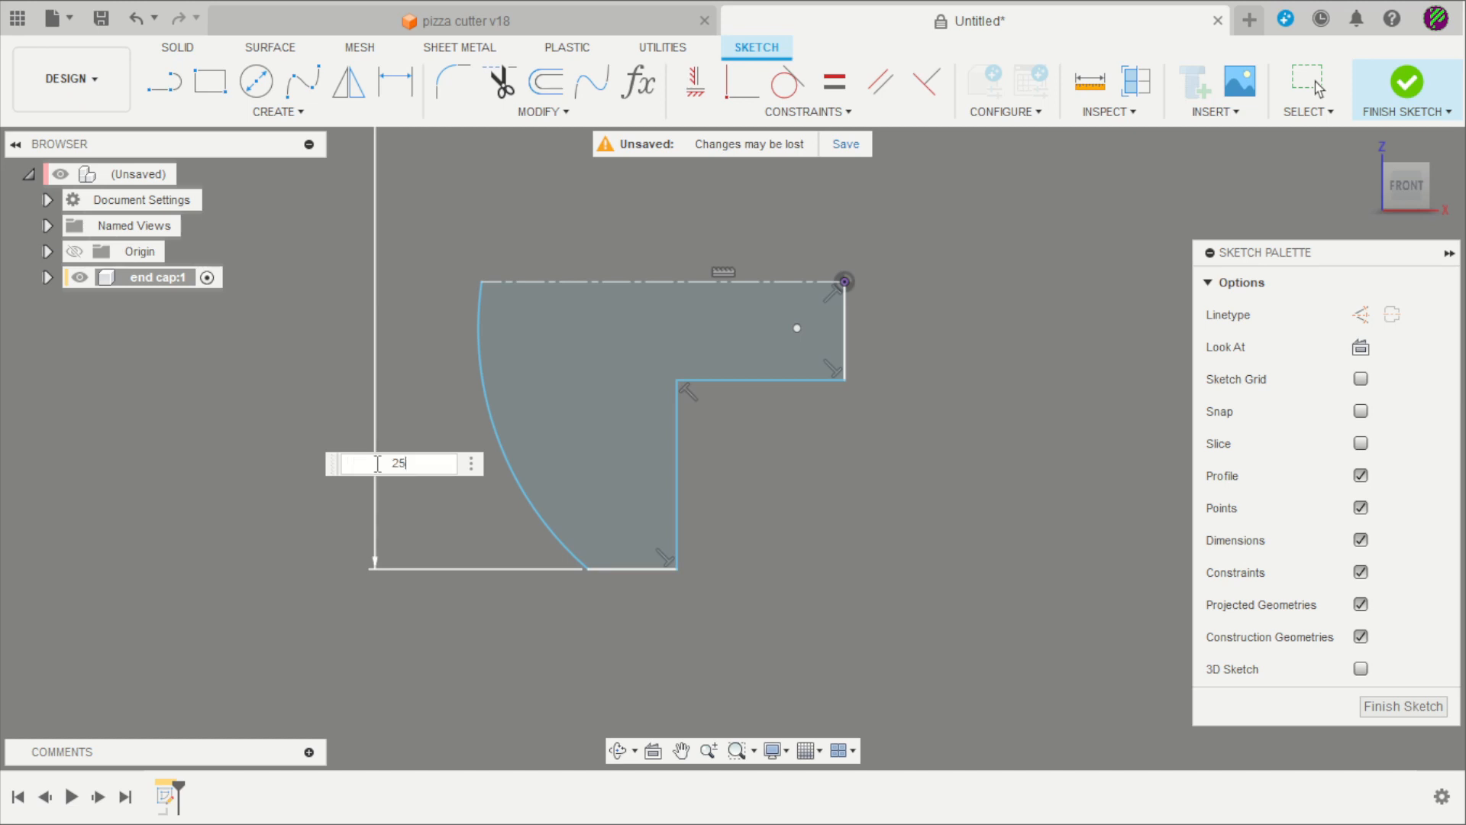
pyautogui.press('Return')
# Dimension the profile's short lowest edge to a length of 3 mm
pyautogui.click(717, 562)
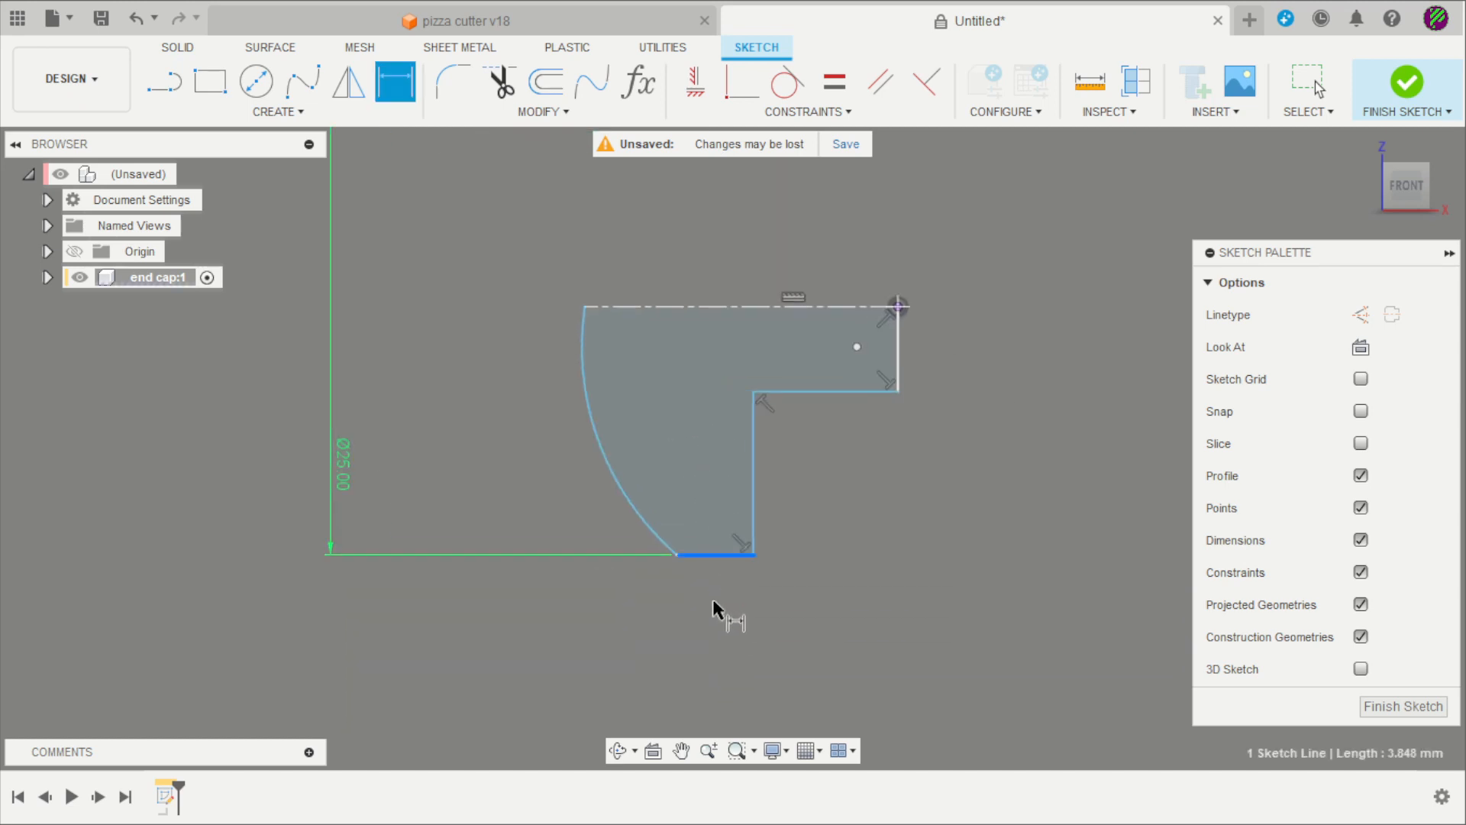
pyautogui.click(710, 638)
pyautogui.write('3.8481013188')
pyautogui.press('Return')
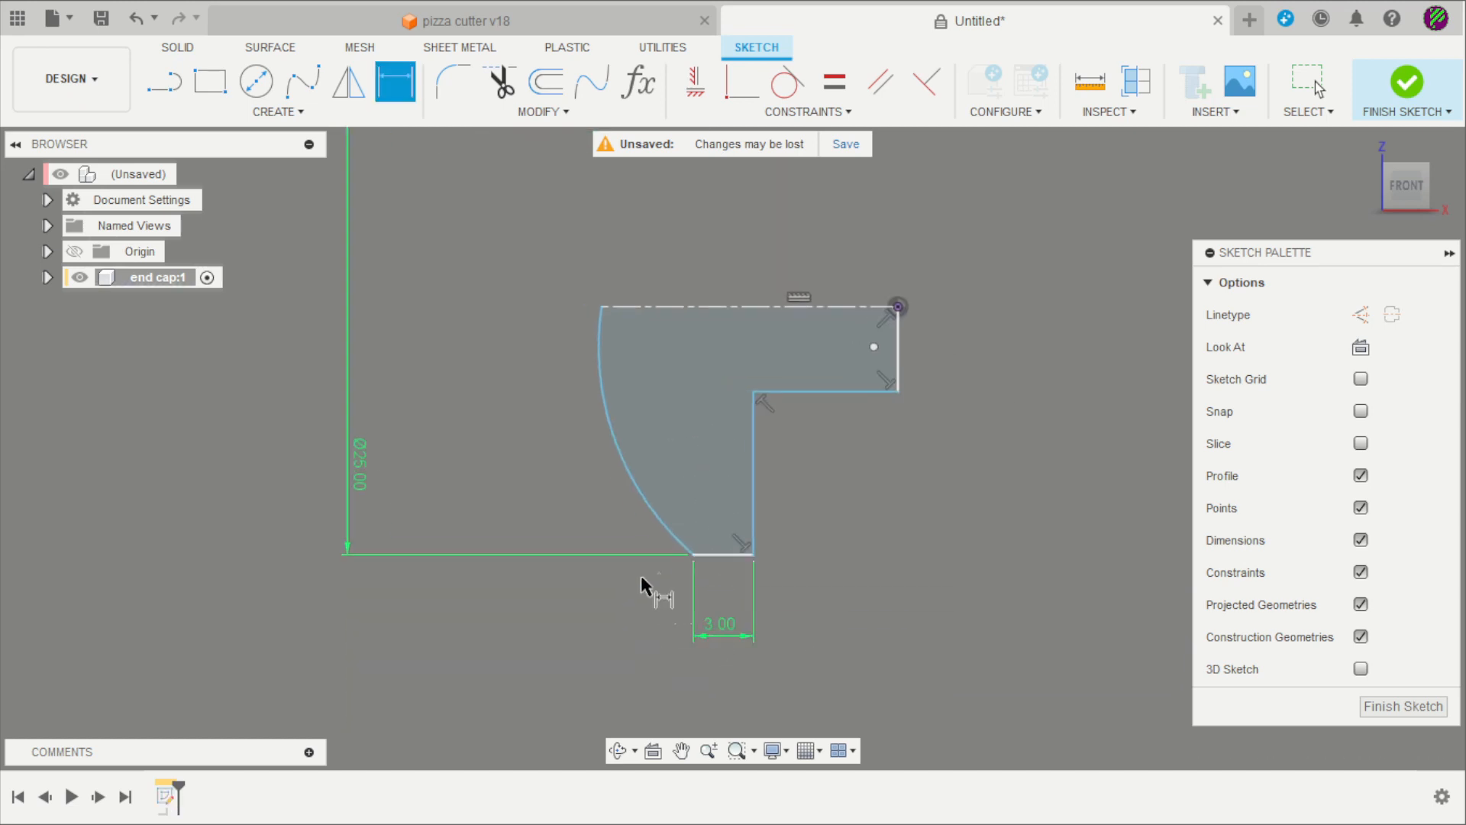
# Dimension the horizontal distance between the arc's two endpoints to 3 mm
pyautogui.click(601, 307)
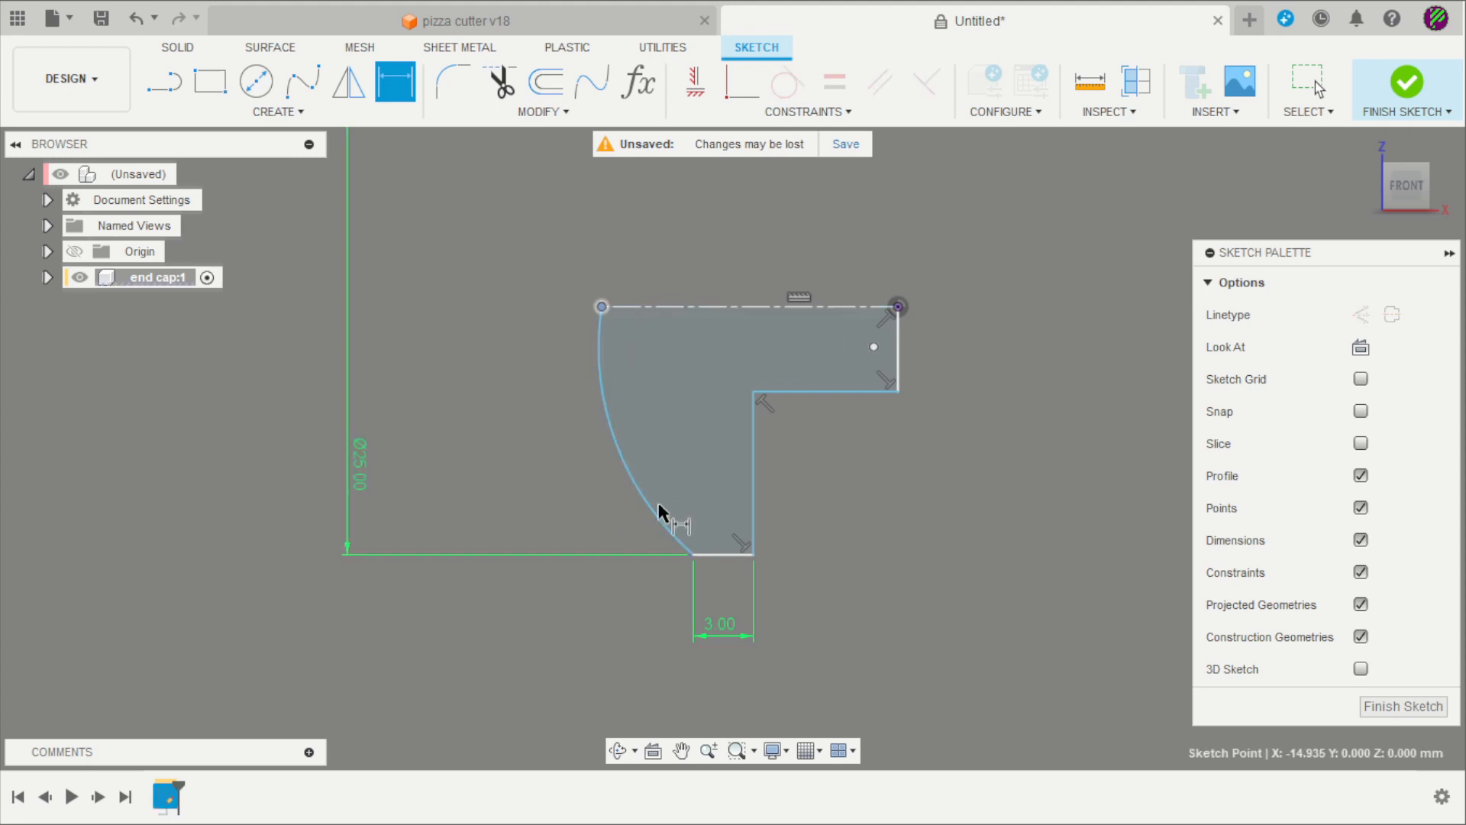
pyautogui.click(693, 555)
pyautogui.click(661, 632)
pyautogui.write('3')
pyautogui.press('Return')
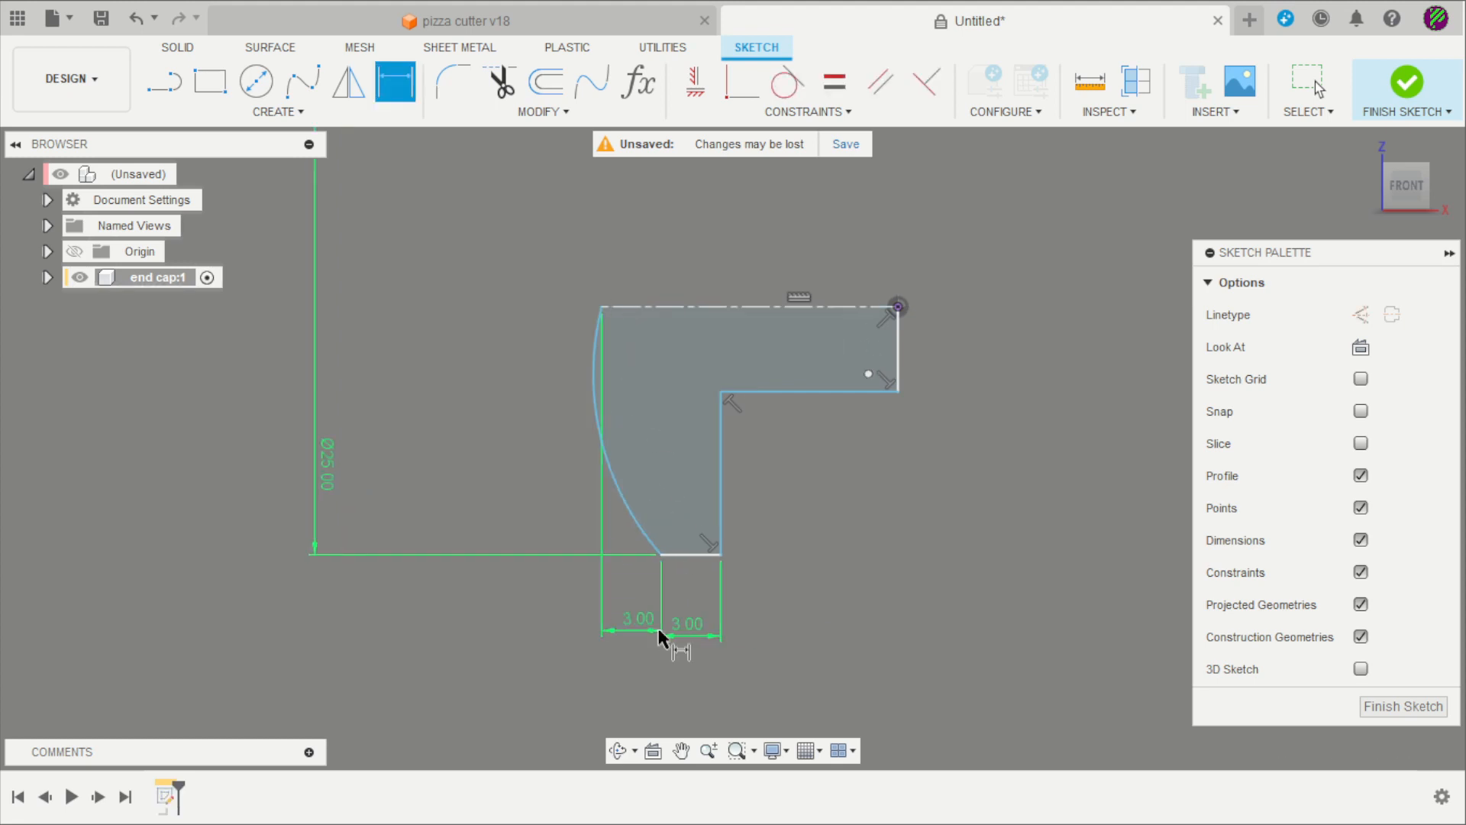
# Dimension the narrow stem's lower edge from the centerline as a 6 mm diameter
pyautogui.scroll(1, 805, 419)
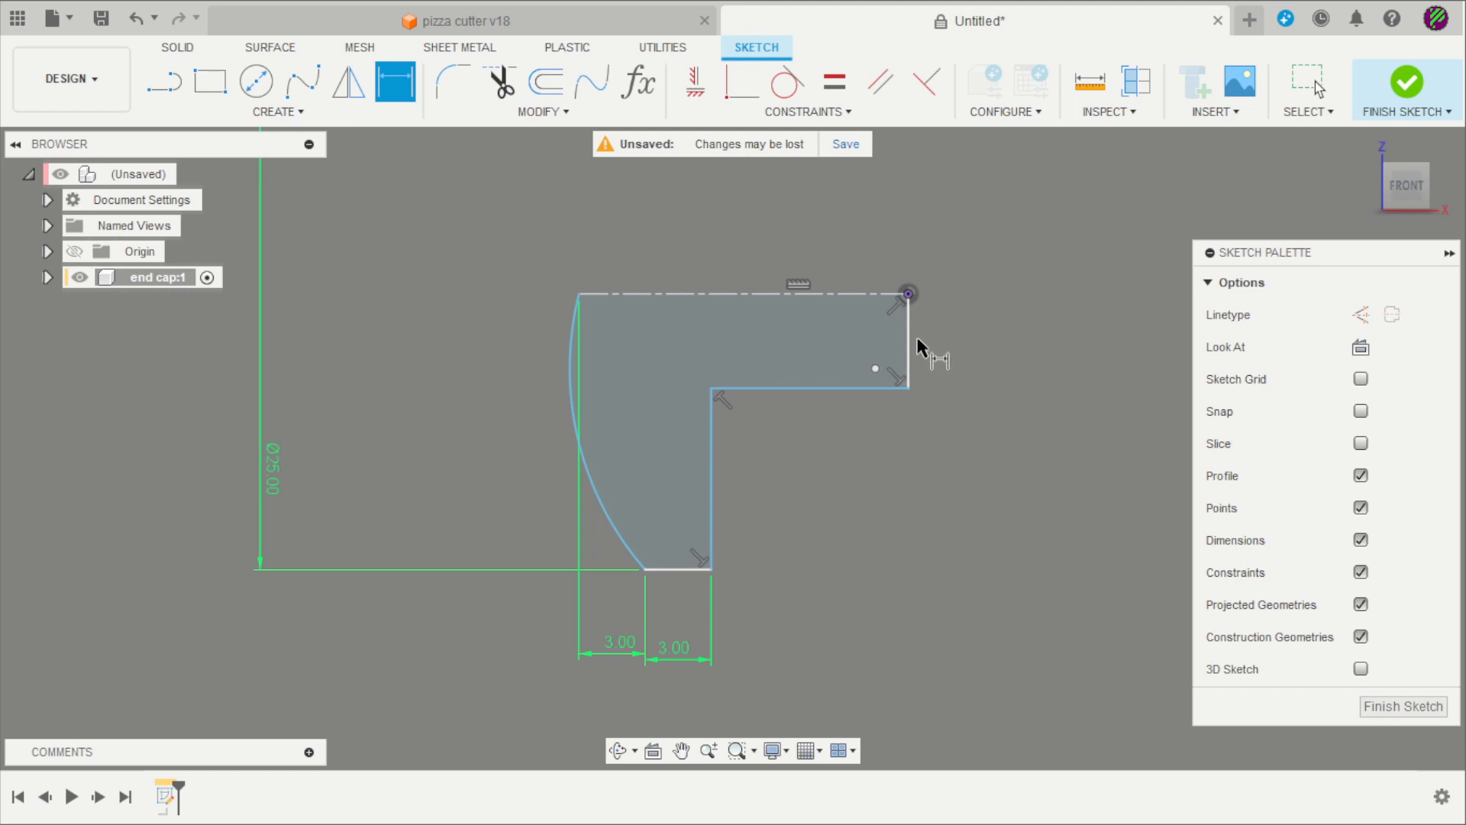
pyautogui.click(854, 293)
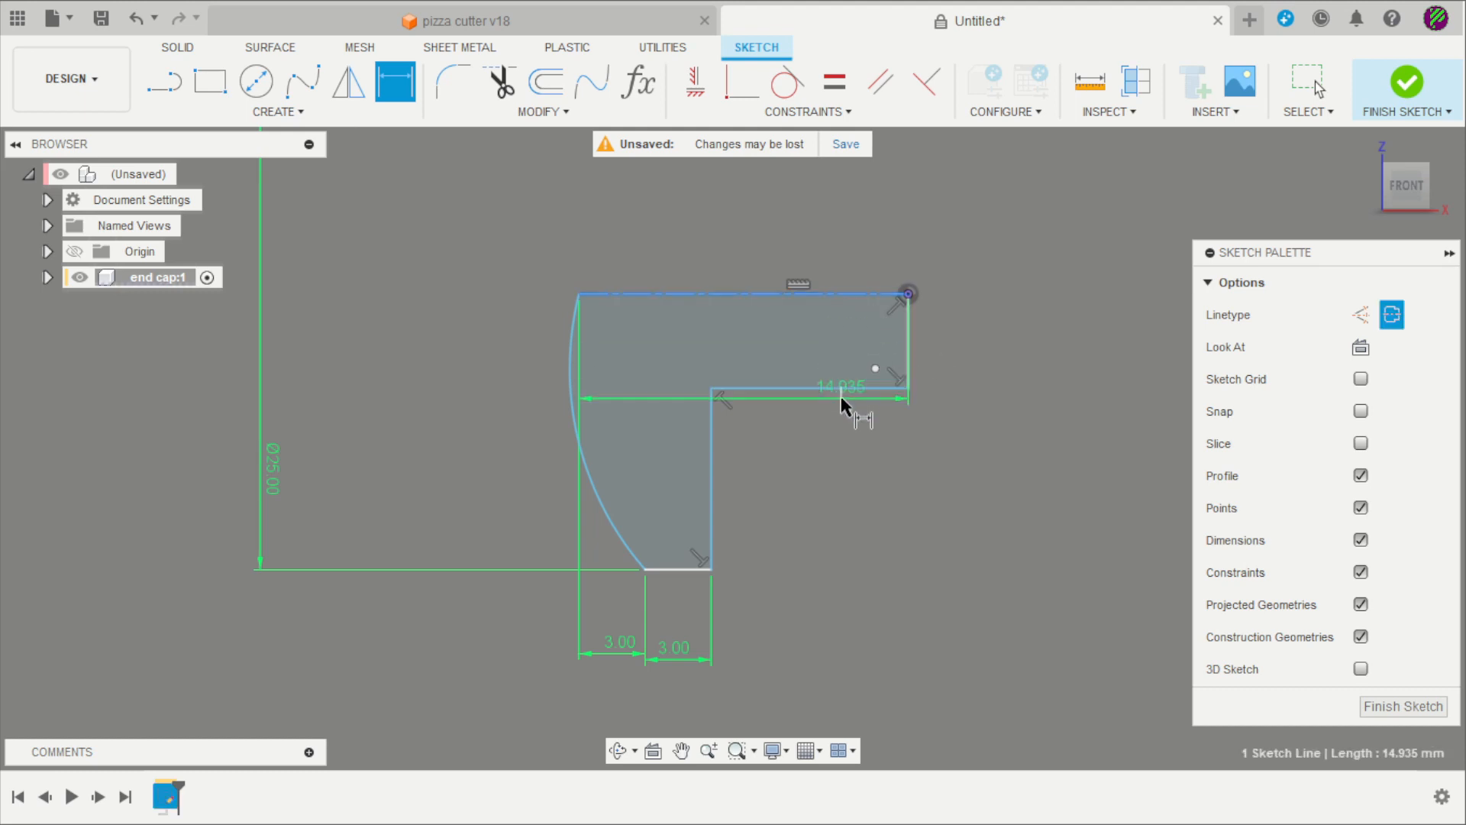
pyautogui.click(841, 388)
pyautogui.click(986, 336)
pyautogui.write('6')
pyautogui.press('Return')
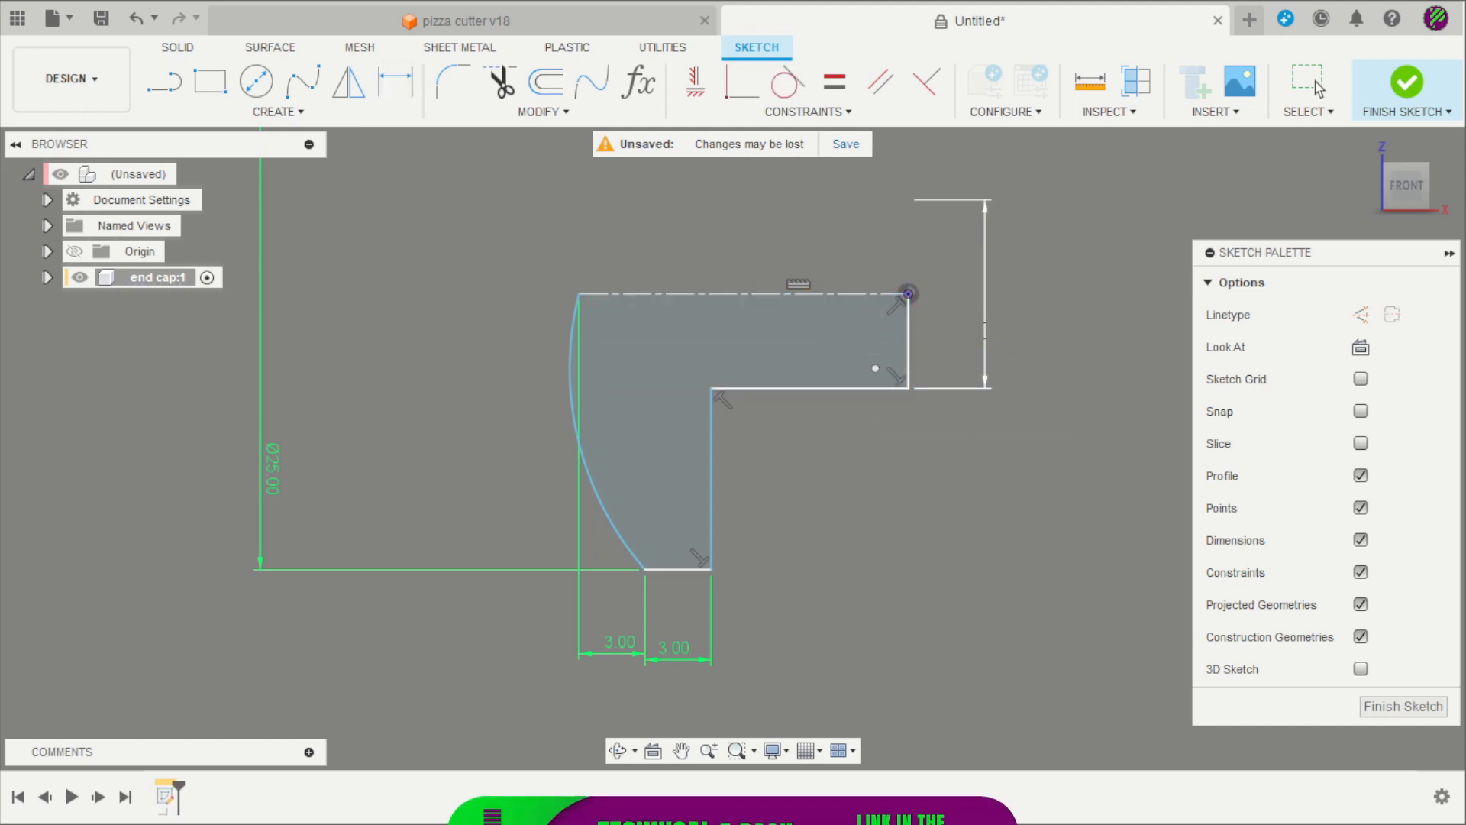
# Dimension the stem's lower horizontal edge to a length of 12 mm
pyautogui.scroll(-3, 811, 365)
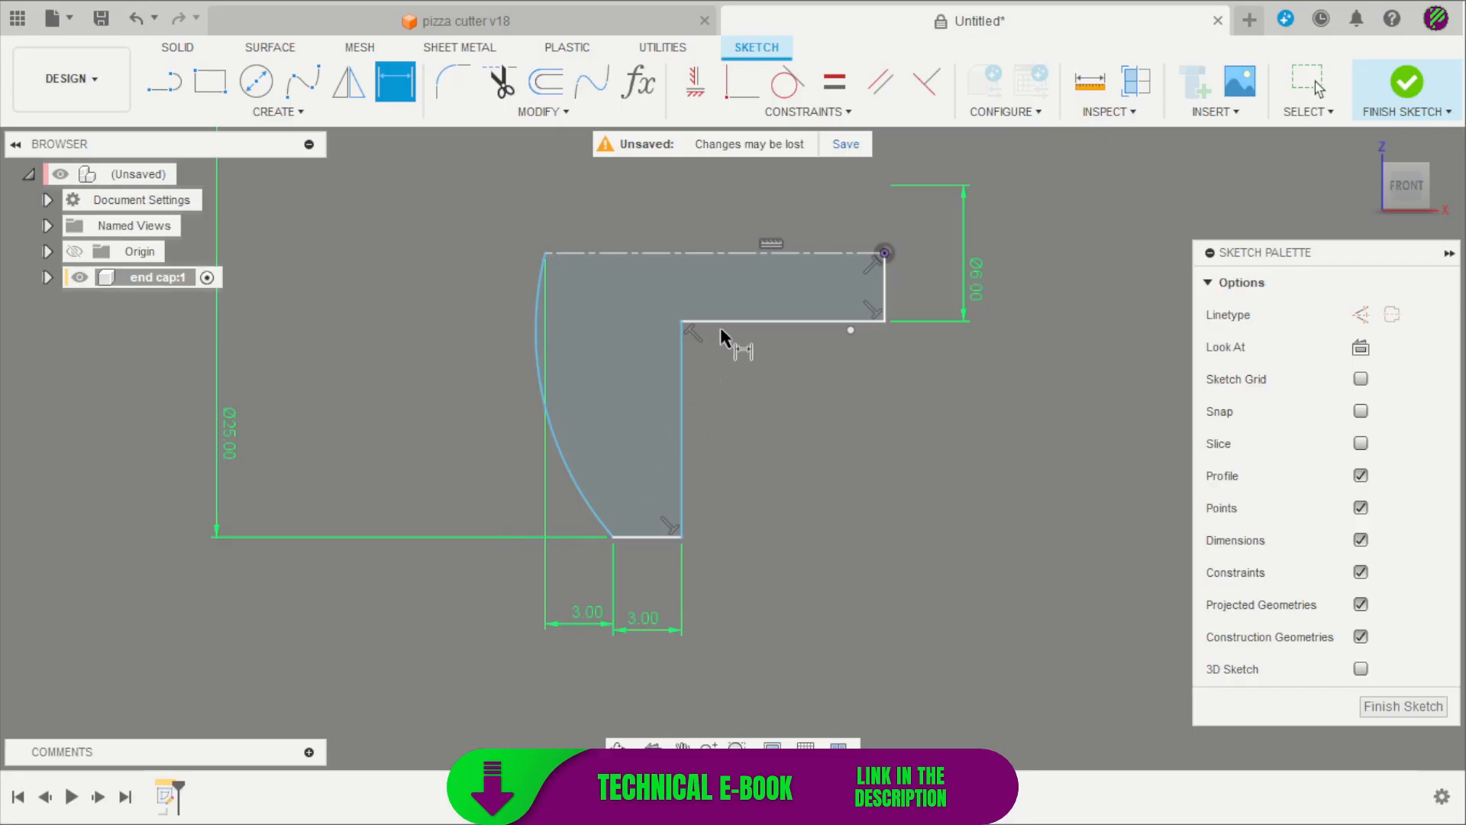
pyautogui.click(750, 320)
pyautogui.click(754, 401)
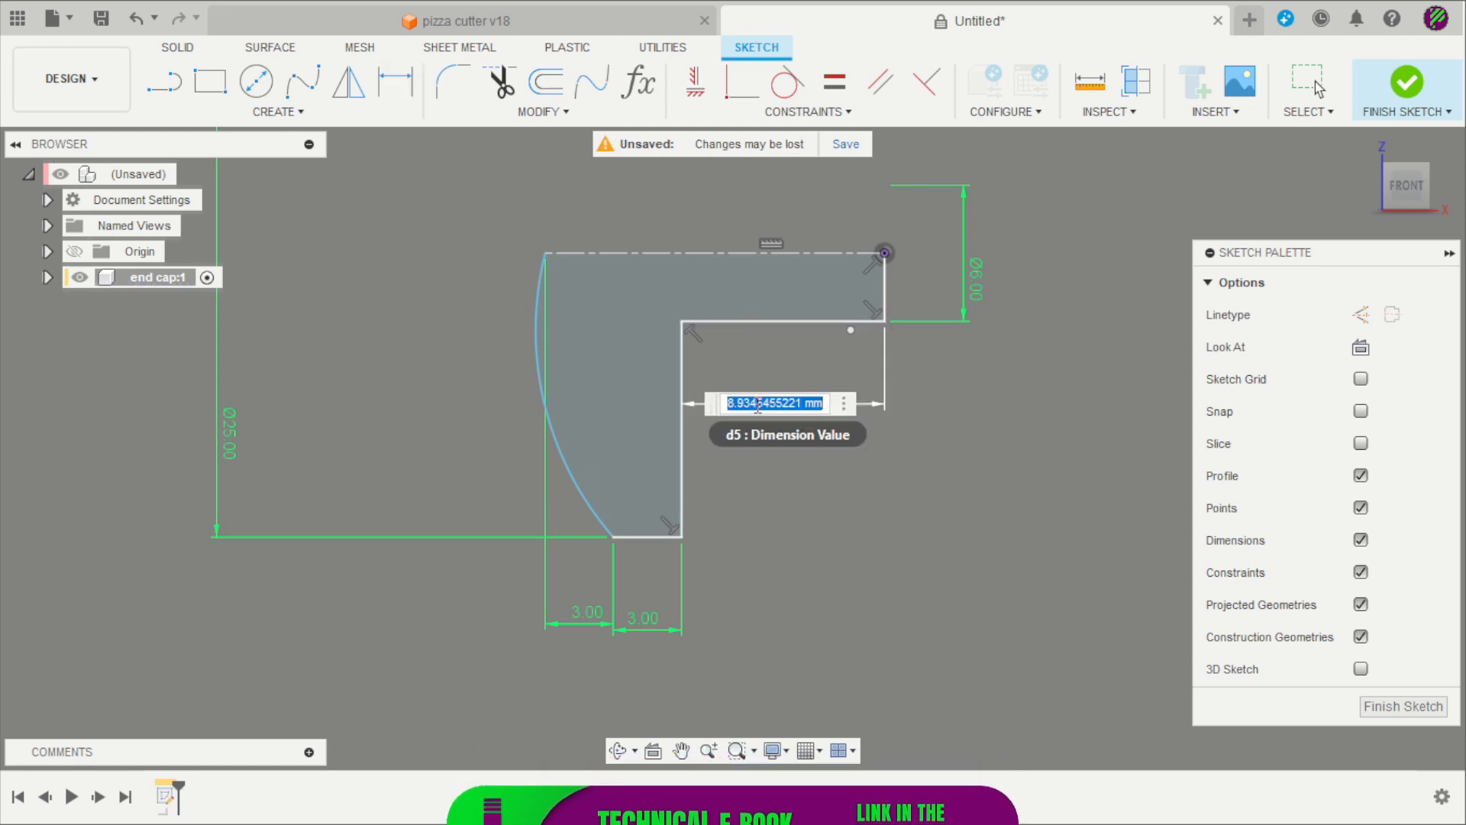
pyautogui.write('12')
pyautogui.press('Return')
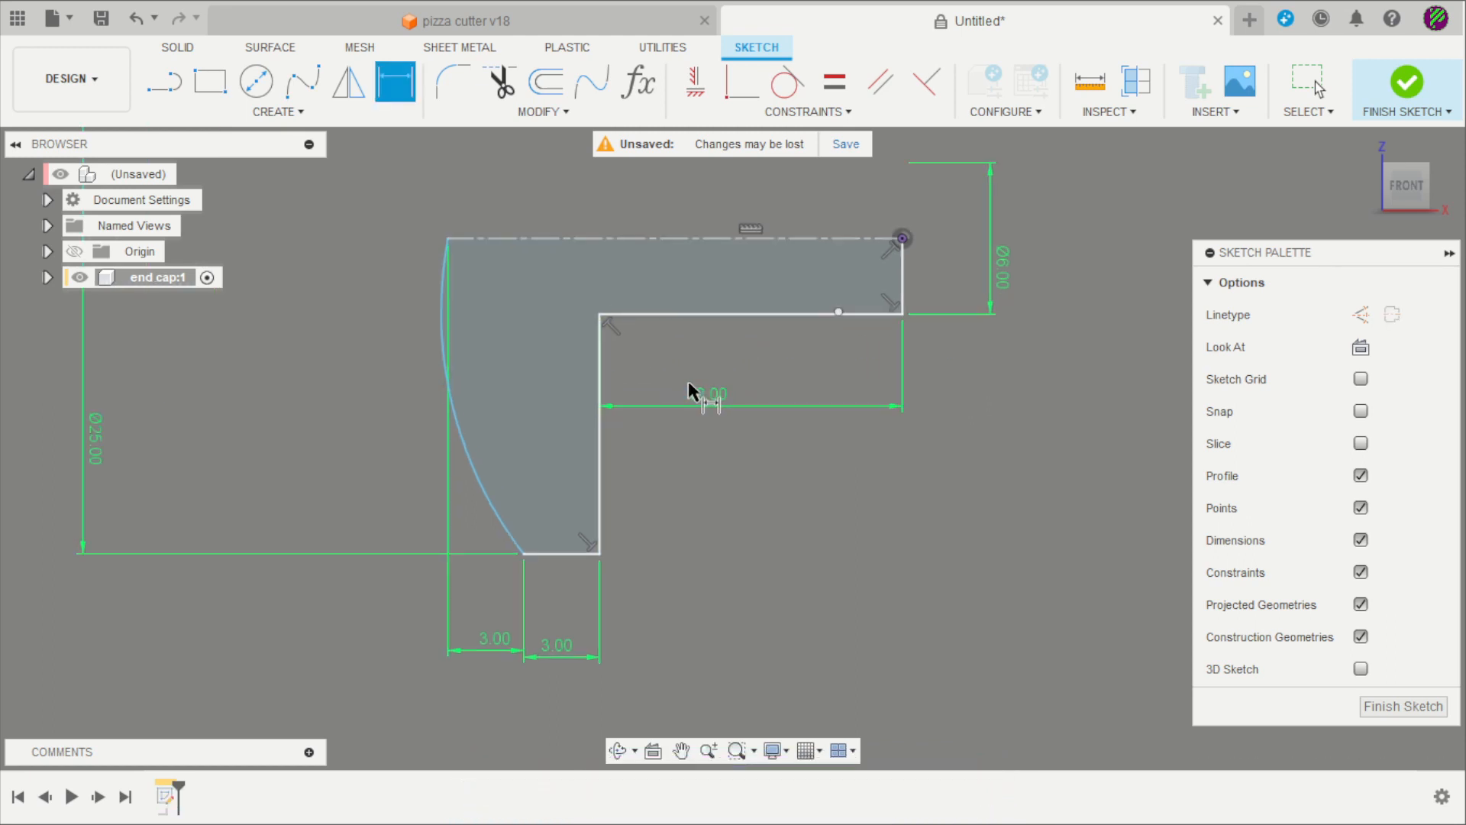
# Draw a vertical line down from the centerline's left end, where the arc starts, extending below the profile's lowest edge
pyautogui.press('l')
pyautogui.click(546, 250)
pyautogui.scroll(-2, 531, 301)
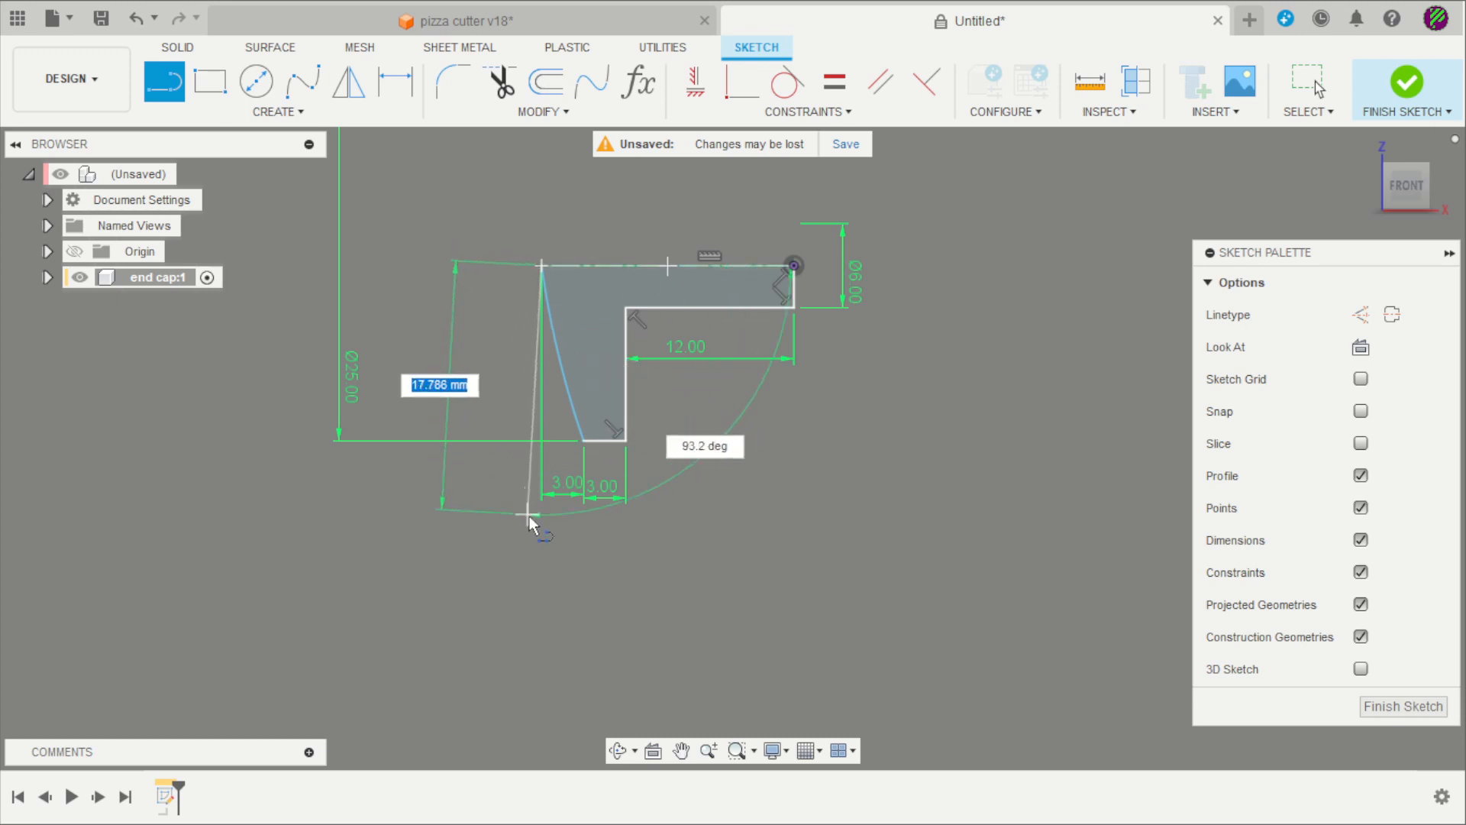
pyautogui.click(539, 553)
pyautogui.press('Escape')
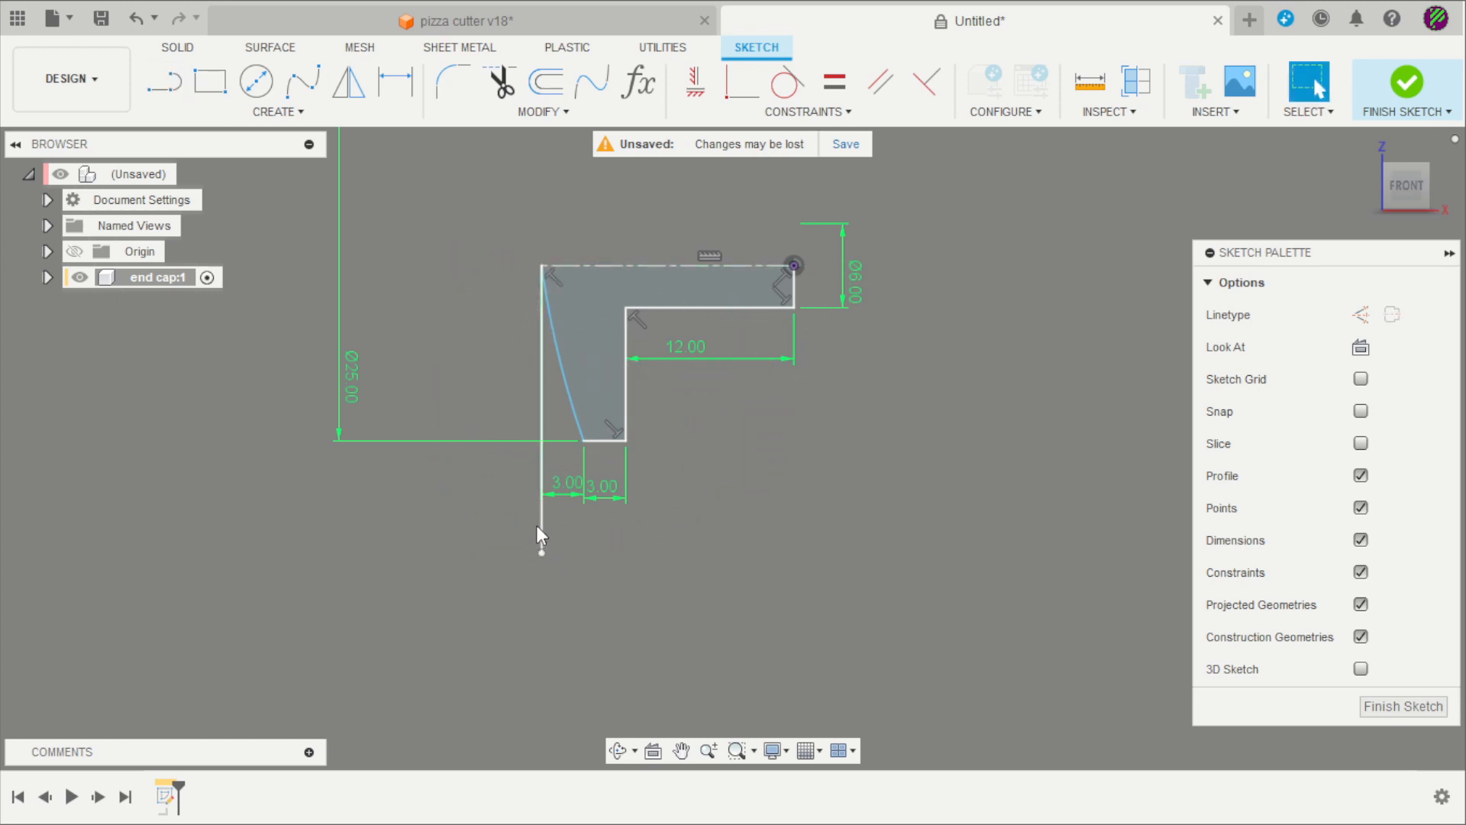
# Convert the vertical line at the arc's start into a construction line
pyautogui.click(542, 527)
pyautogui.press('x')
pyautogui.scroll(2, 632, 508)
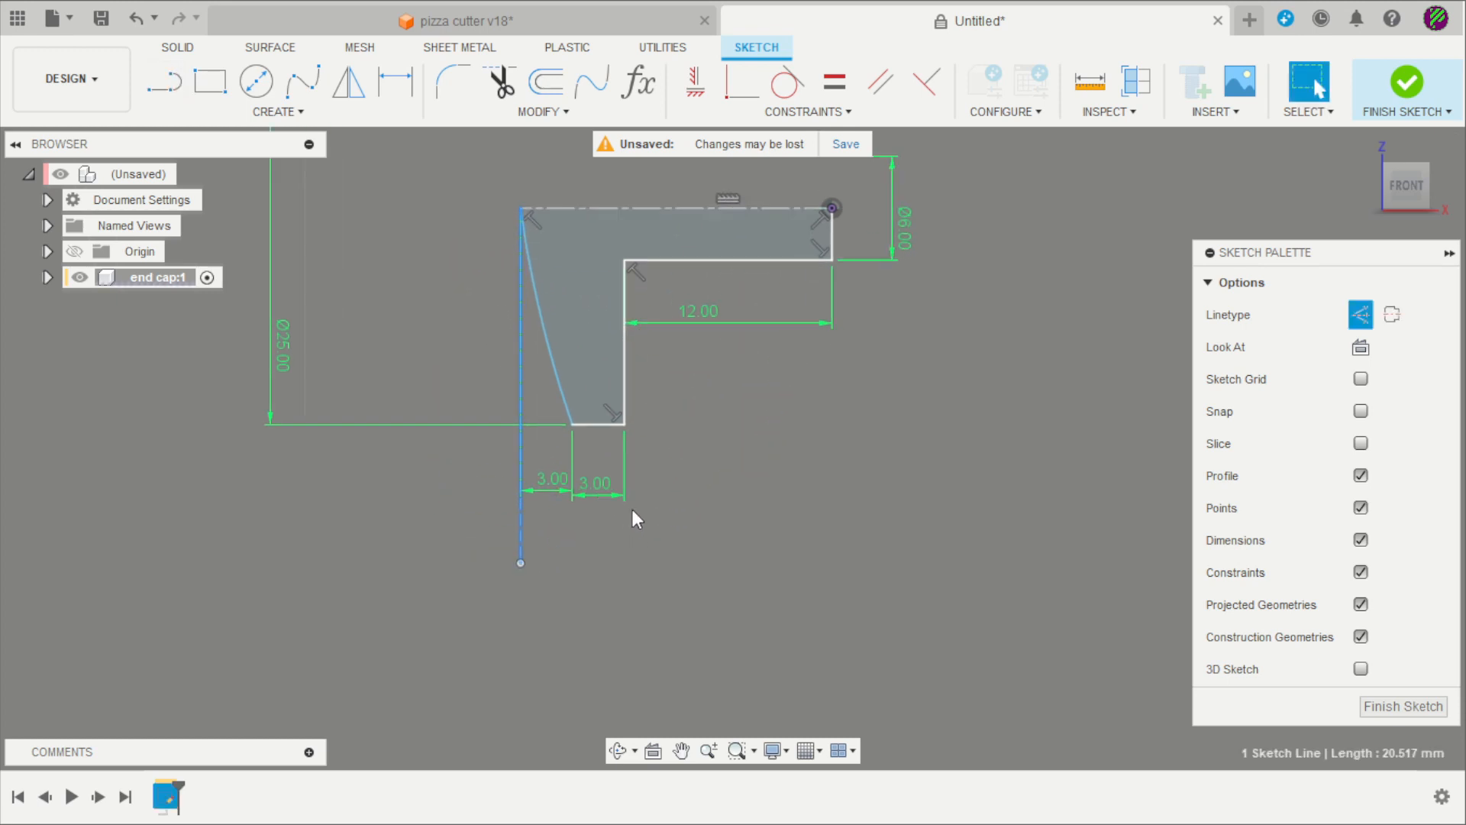
pyautogui.press('Escape')
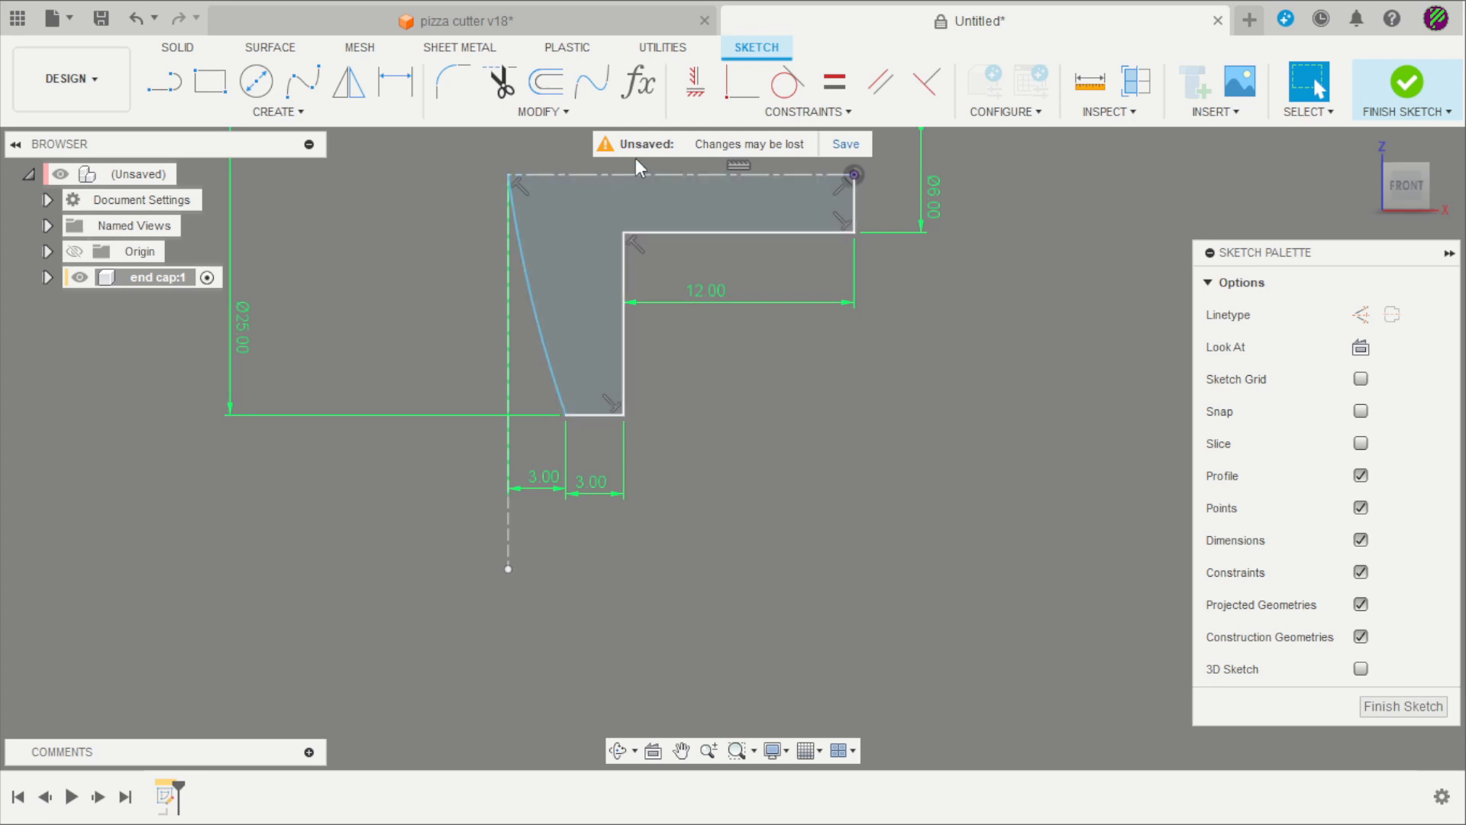
# Make the arc tangent to the vertical construction line and extend that line's free end slightly downward
pyautogui.click(787, 81)
pyautogui.click(543, 336)
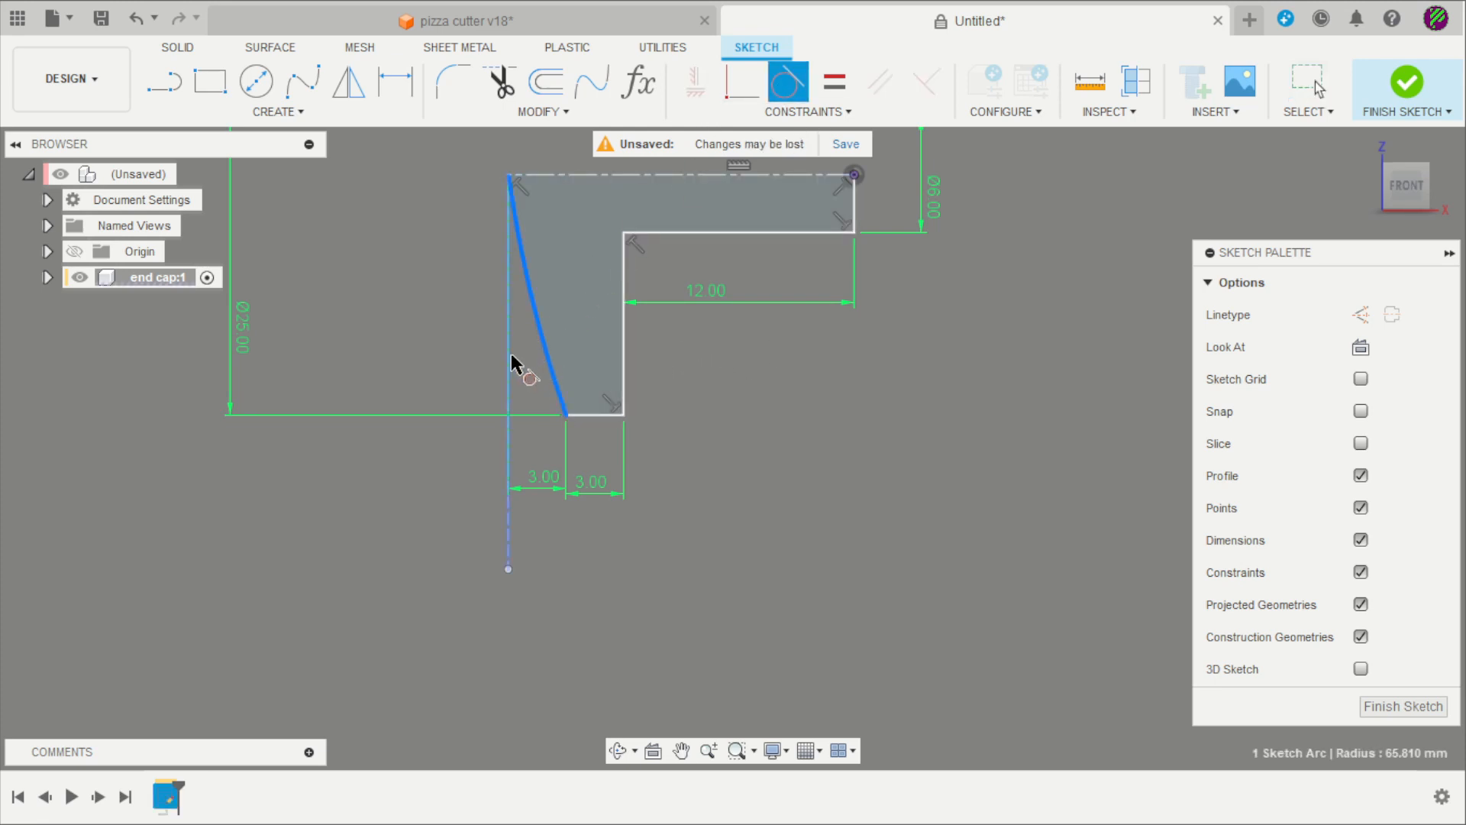
pyautogui.click(510, 353)
pyautogui.scroll(-3, 657, 429)
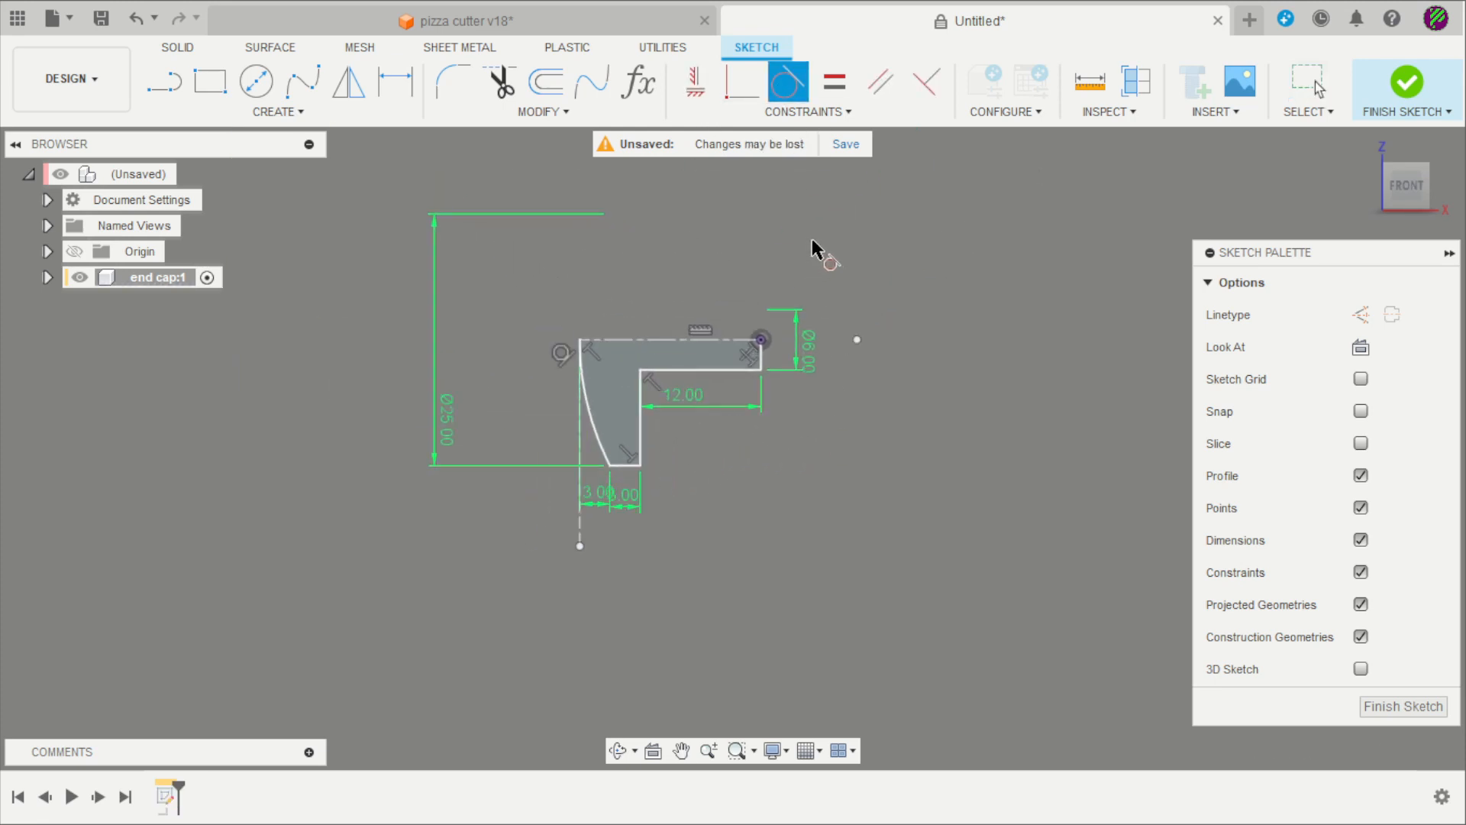
pyautogui.scroll(1, 829, 246)
pyautogui.press('Escape')
pyautogui.moveTo(554, 580); pyautogui.dragTo(553, 630)
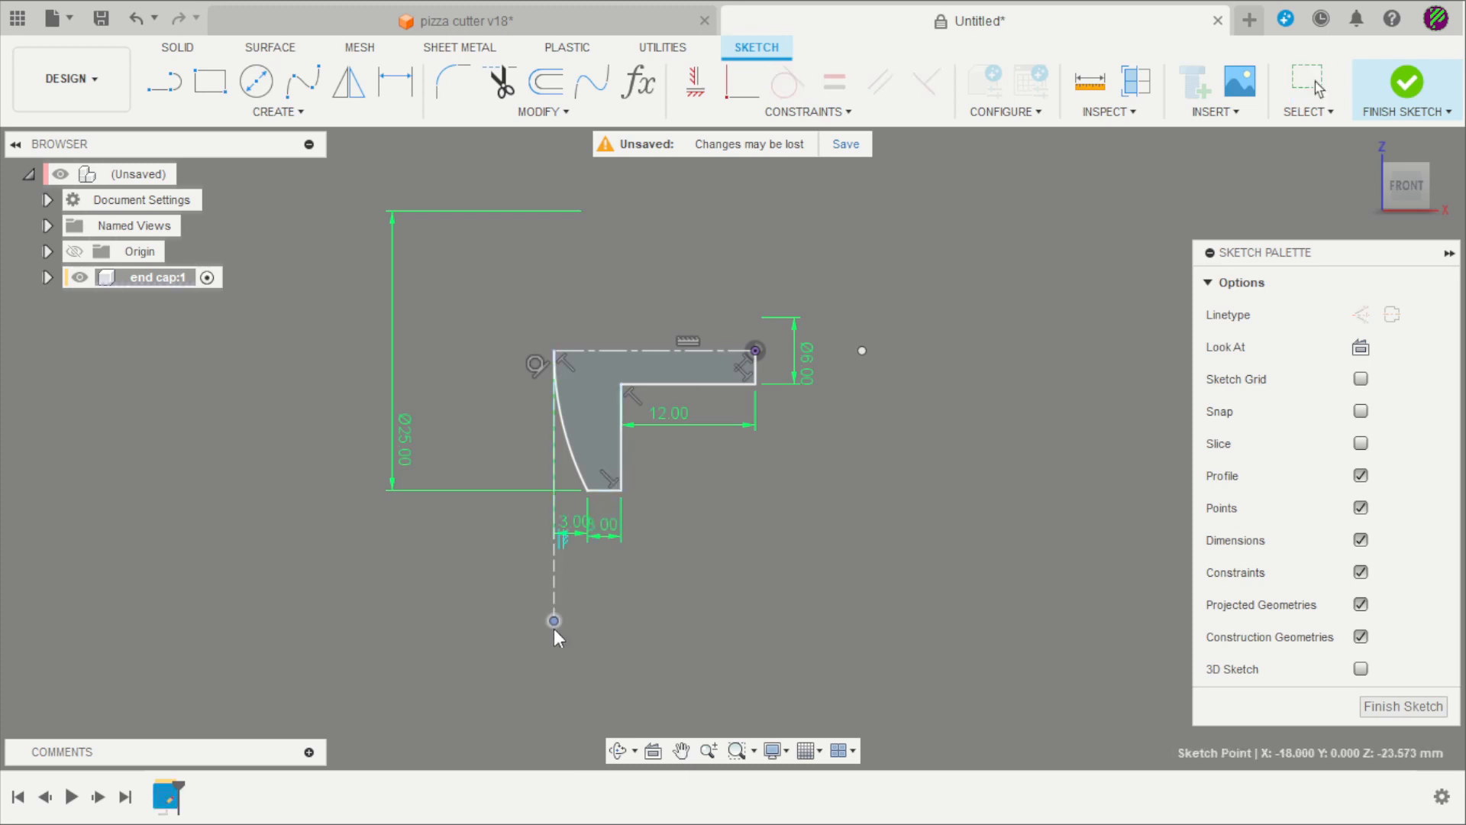
# Finish the sketch and revolve the end cap profile fully about the horizontal centerline as a new body
pyautogui.click(1401, 92)
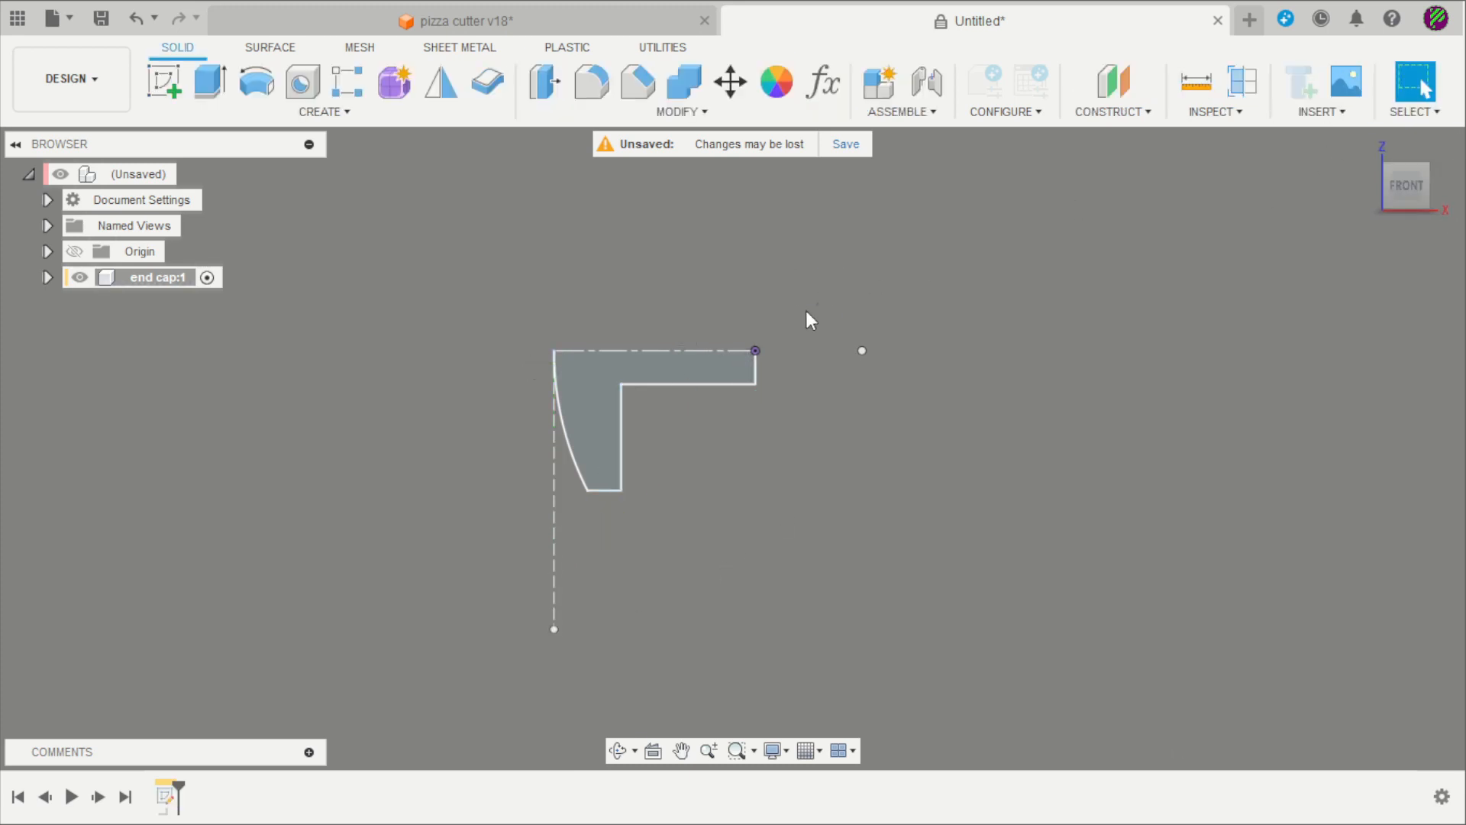
pyautogui.click(257, 81)
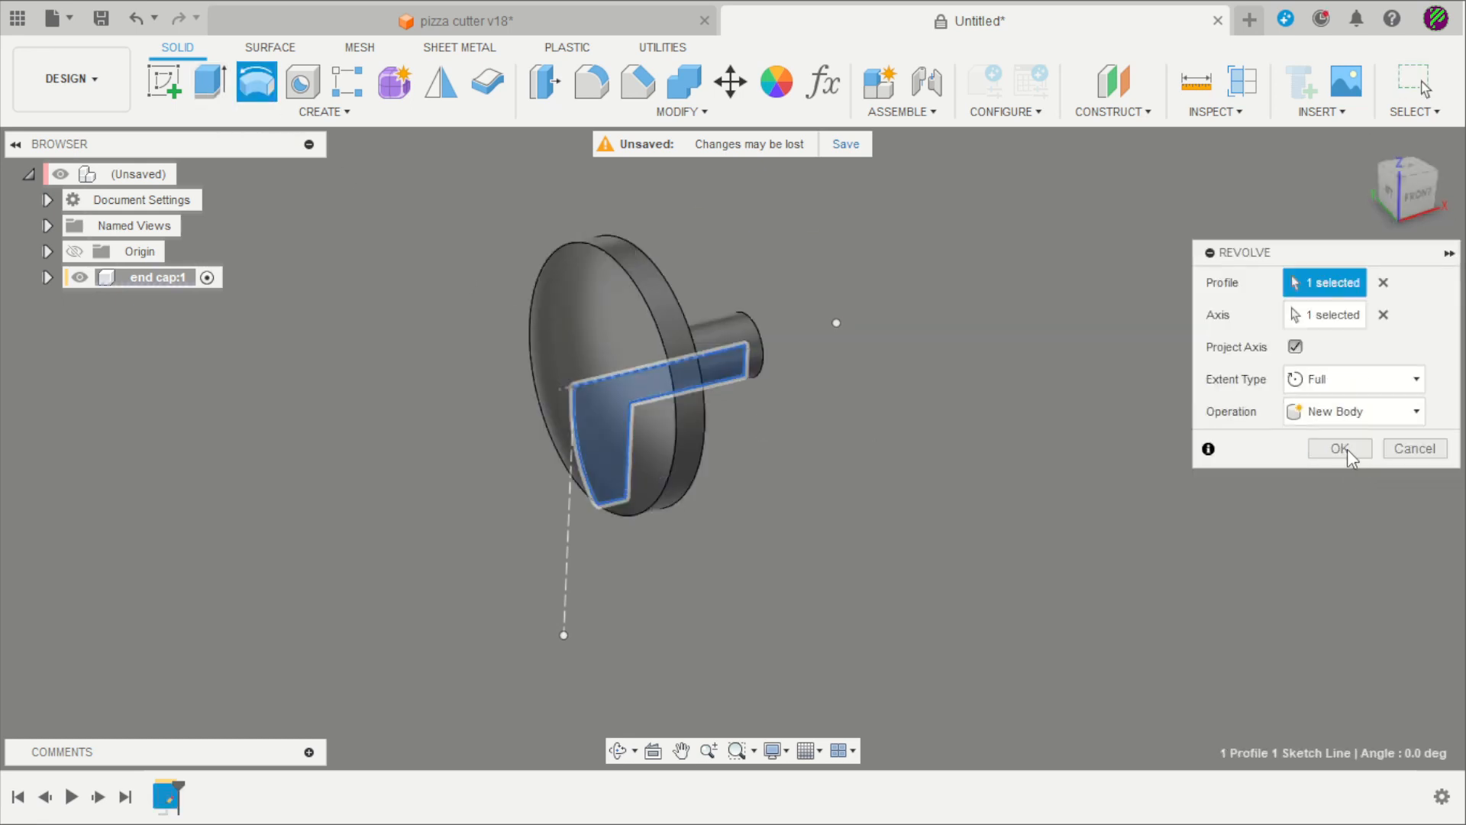
pyautogui.click(1341, 448)
# Add a modeled, full-length, right-hand ISO Metric M6x1 thread to the end cap's cylindrical stem
pyautogui.keyDown('shift'); pyautogui.moveTo(1016, 420); pyautogui.dragTo(802, 487, button='middle'); pyautogui.keyUp('shift')
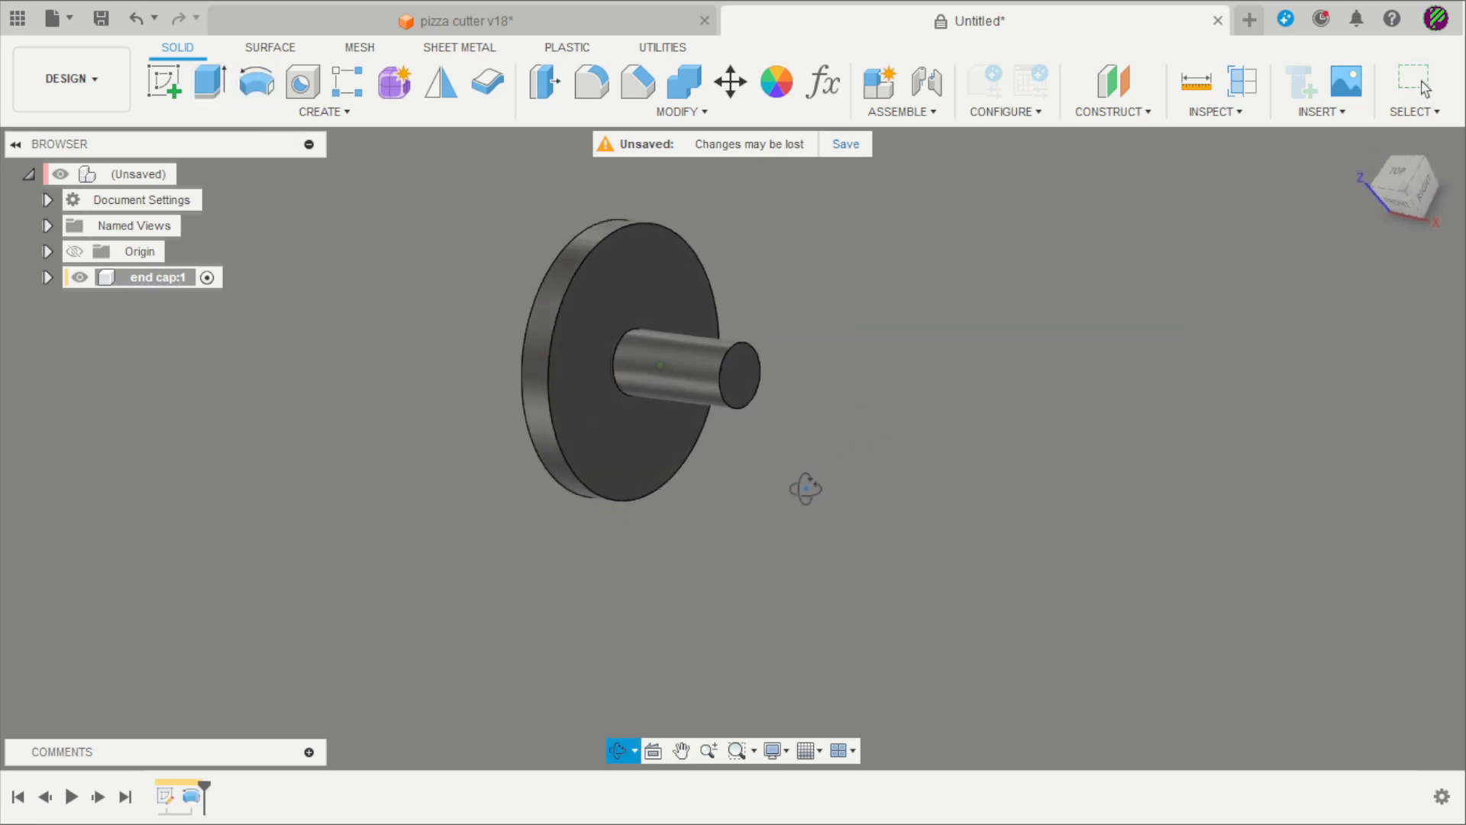
pyautogui.click(324, 112)
pyautogui.click(231, 397)
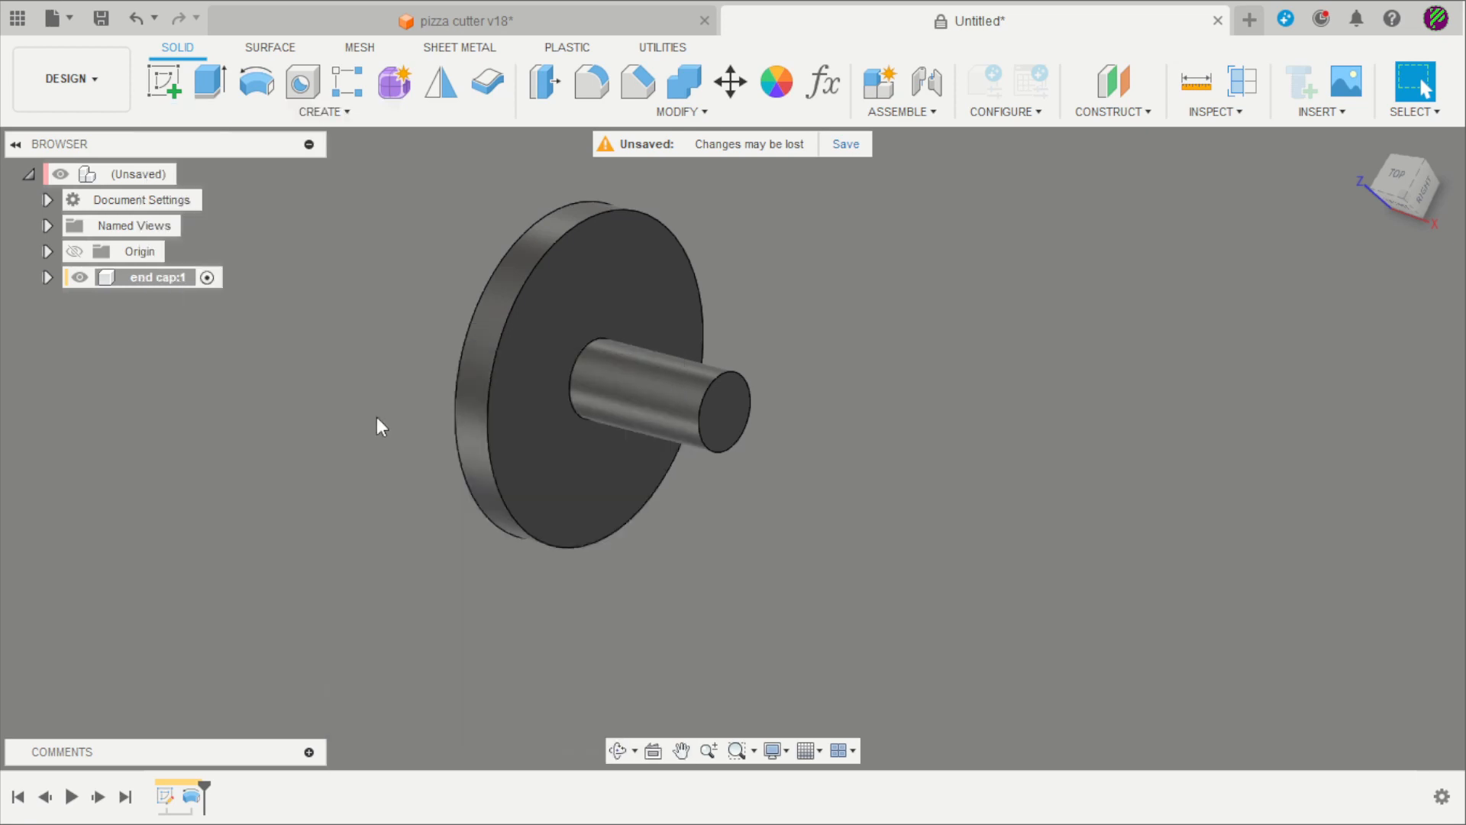
pyautogui.click(666, 397)
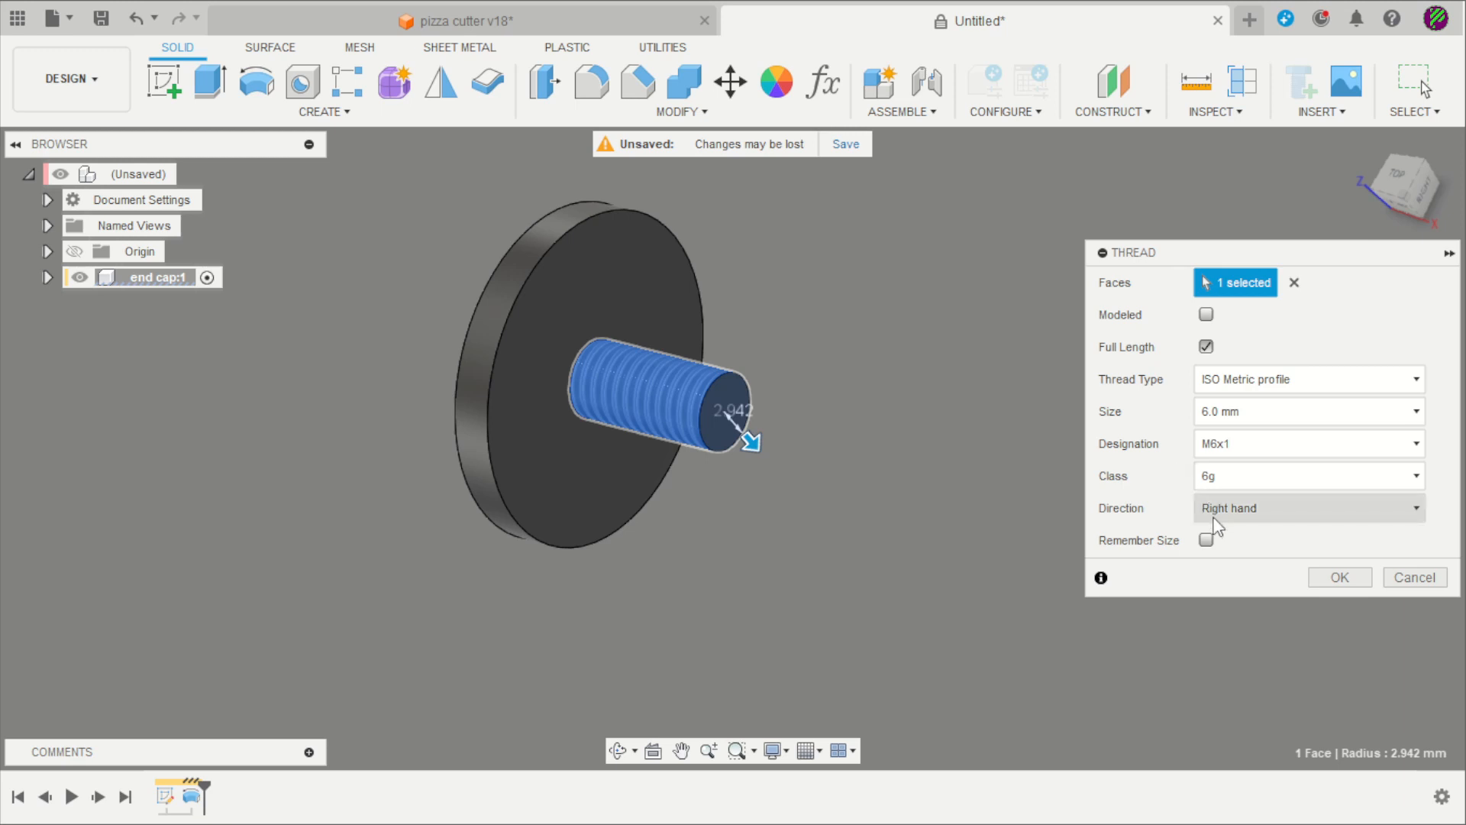
pyautogui.click(1206, 314)
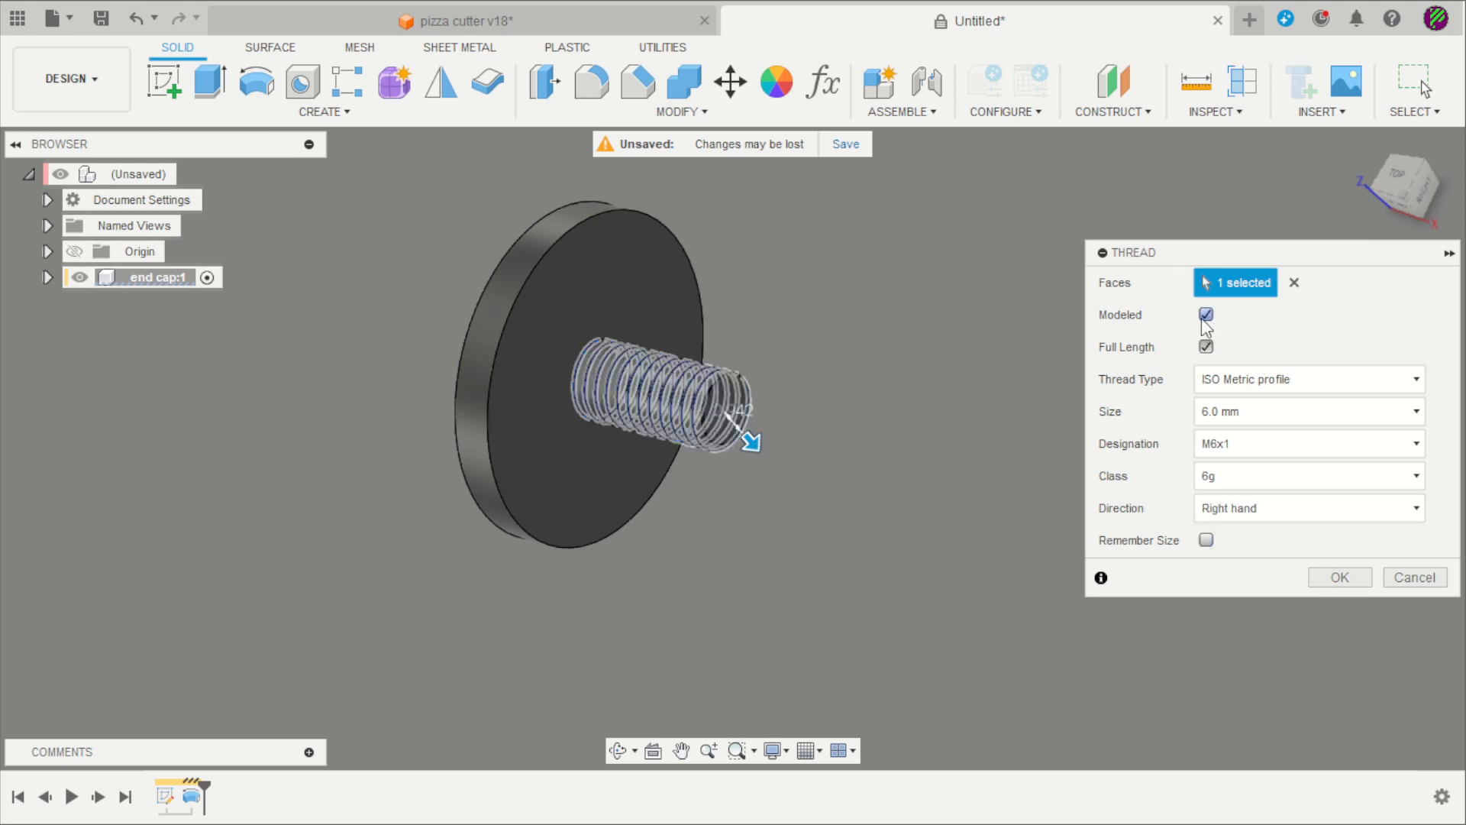
pyautogui.click(1342, 578)
# Sketch a closed right triangle with a horizontal edge about 2.3 mm long on the front plane, above the threaded stem's free end
pyautogui.moveTo(963, 414)
pyautogui.keyDown('shift'); pyautogui.mouseDown(button='middle')
pyautogui.moveTo(1024, 363)
pyautogui.moveTo(962, 351)
pyautogui.moveTo(954, 368)
pyautogui.moveTo(1011, 259)
pyautogui.moveTo(919, 287)
pyautogui.mouseUp(button='middle'); pyautogui.keyUp('shift')
pyautogui.click(166, 82)
pyautogui.scroll(-3, 978, 364)
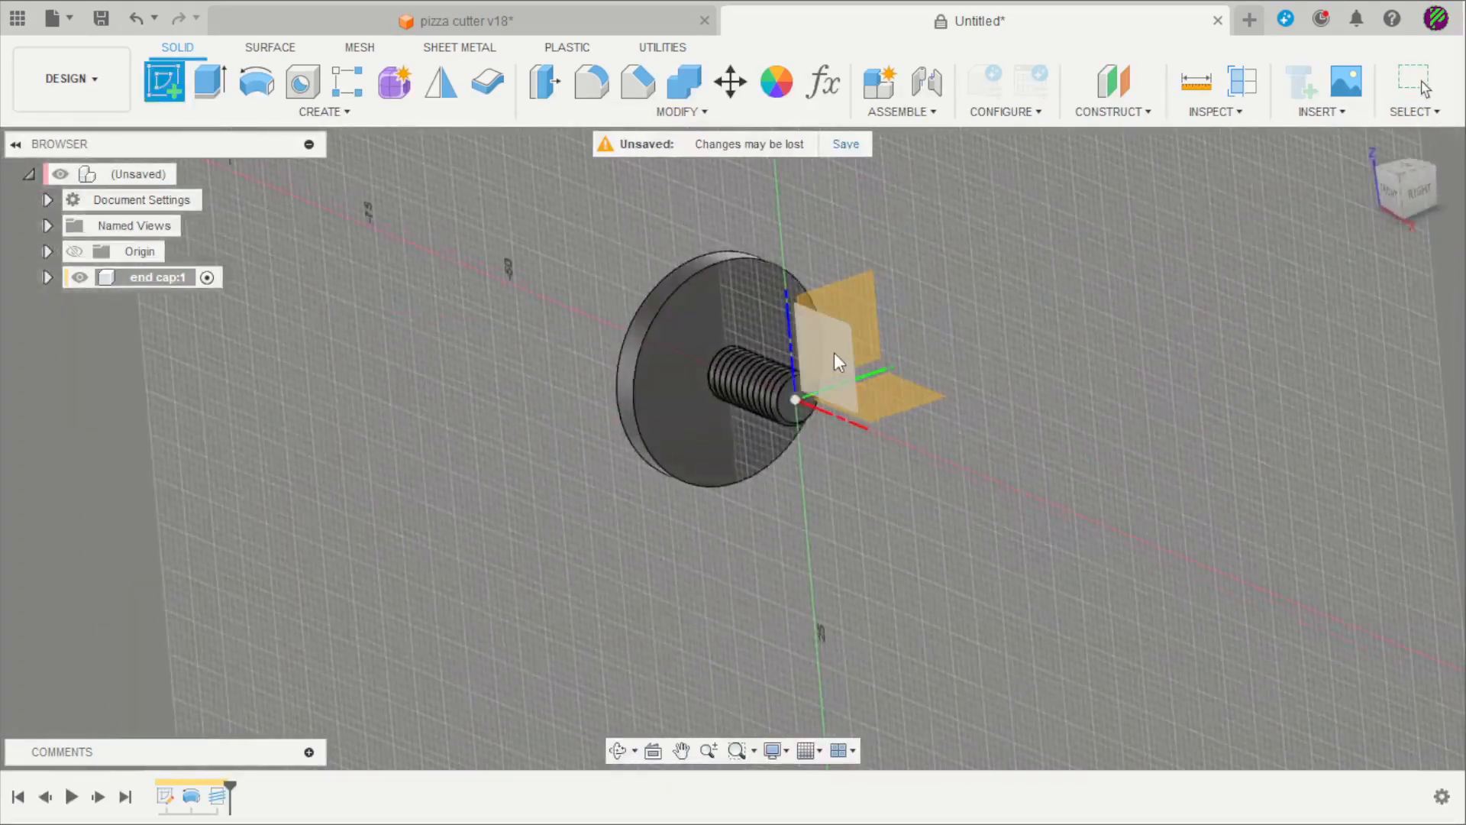
pyautogui.click(832, 351)
pyautogui.scroll(8, 731, 462)
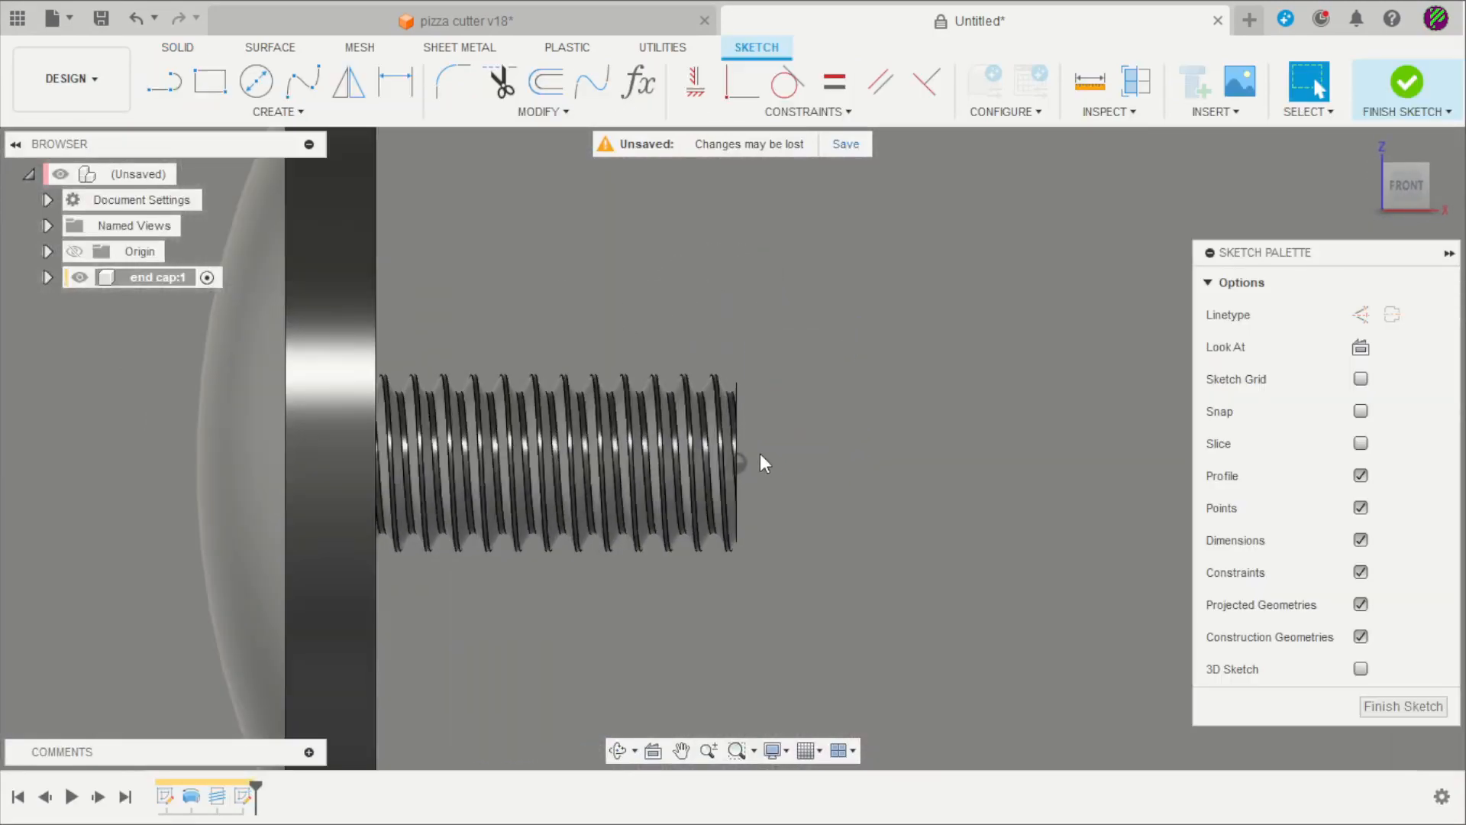
pyautogui.scroll(1, 502, 269)
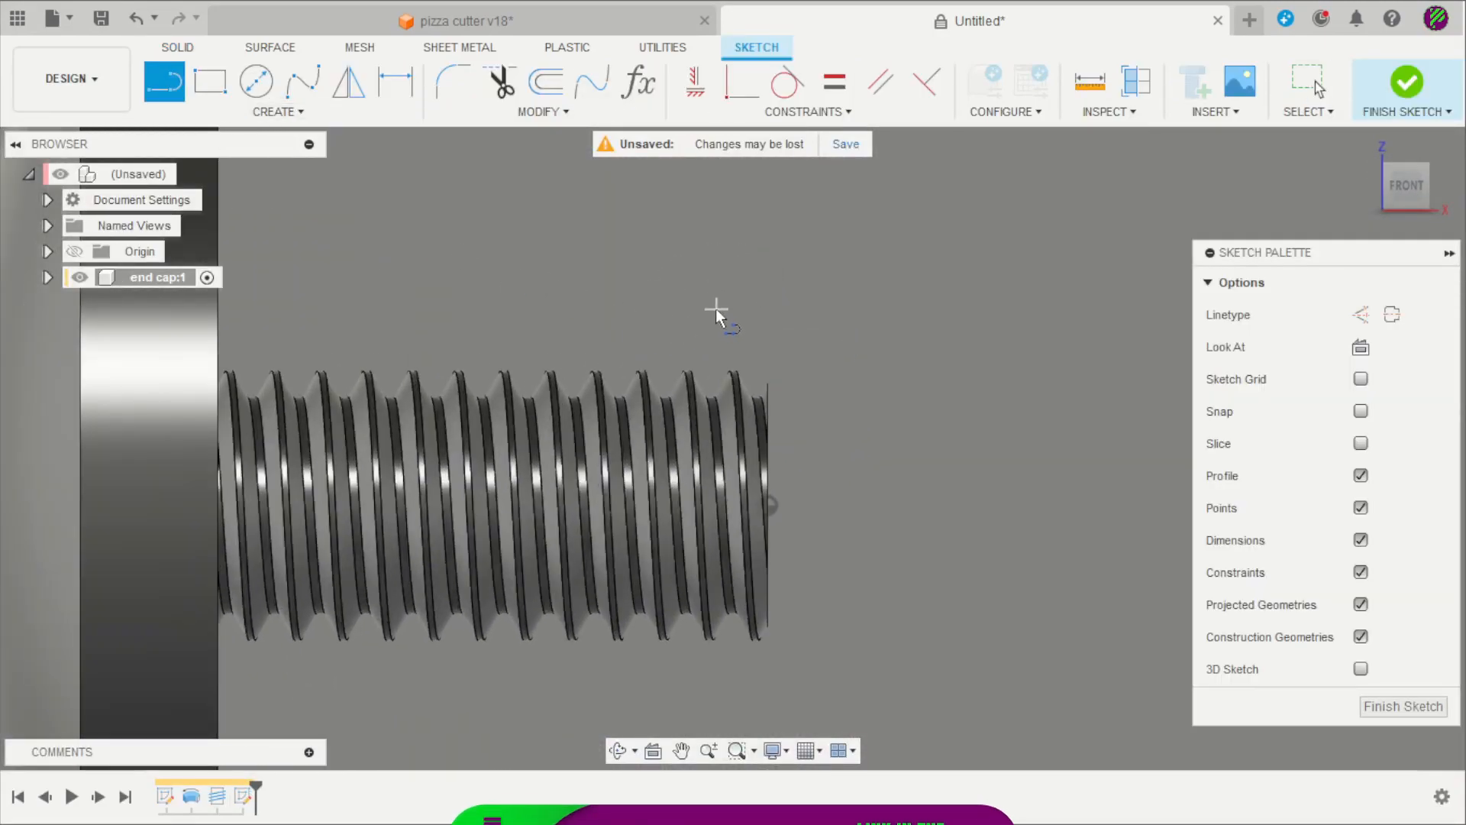
pyautogui.click(704, 305)
pyautogui.click(811, 304)
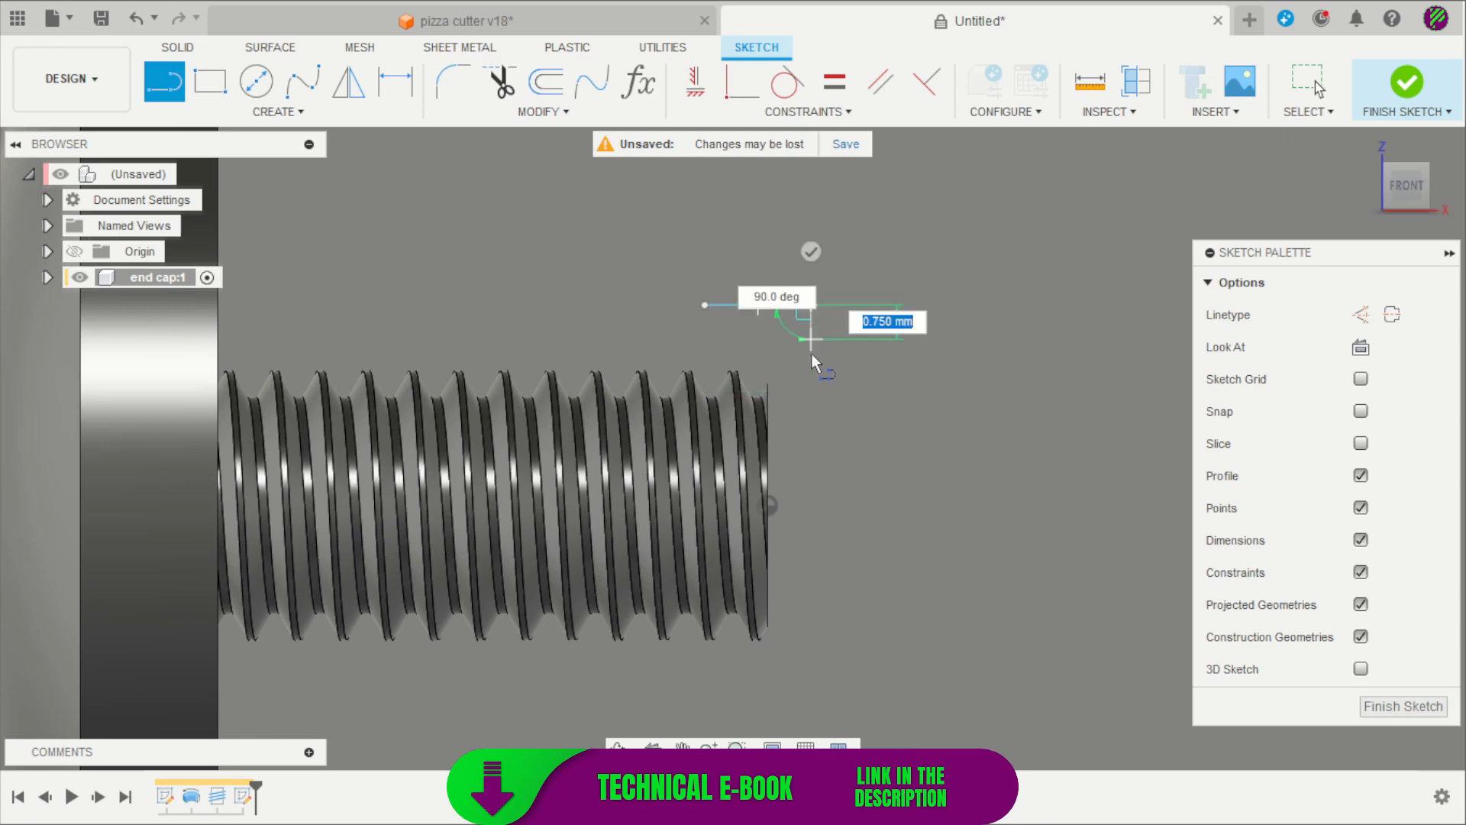
pyautogui.click(811, 438)
pyautogui.click(704, 304)
pyautogui.scroll(-2, 795, 391)
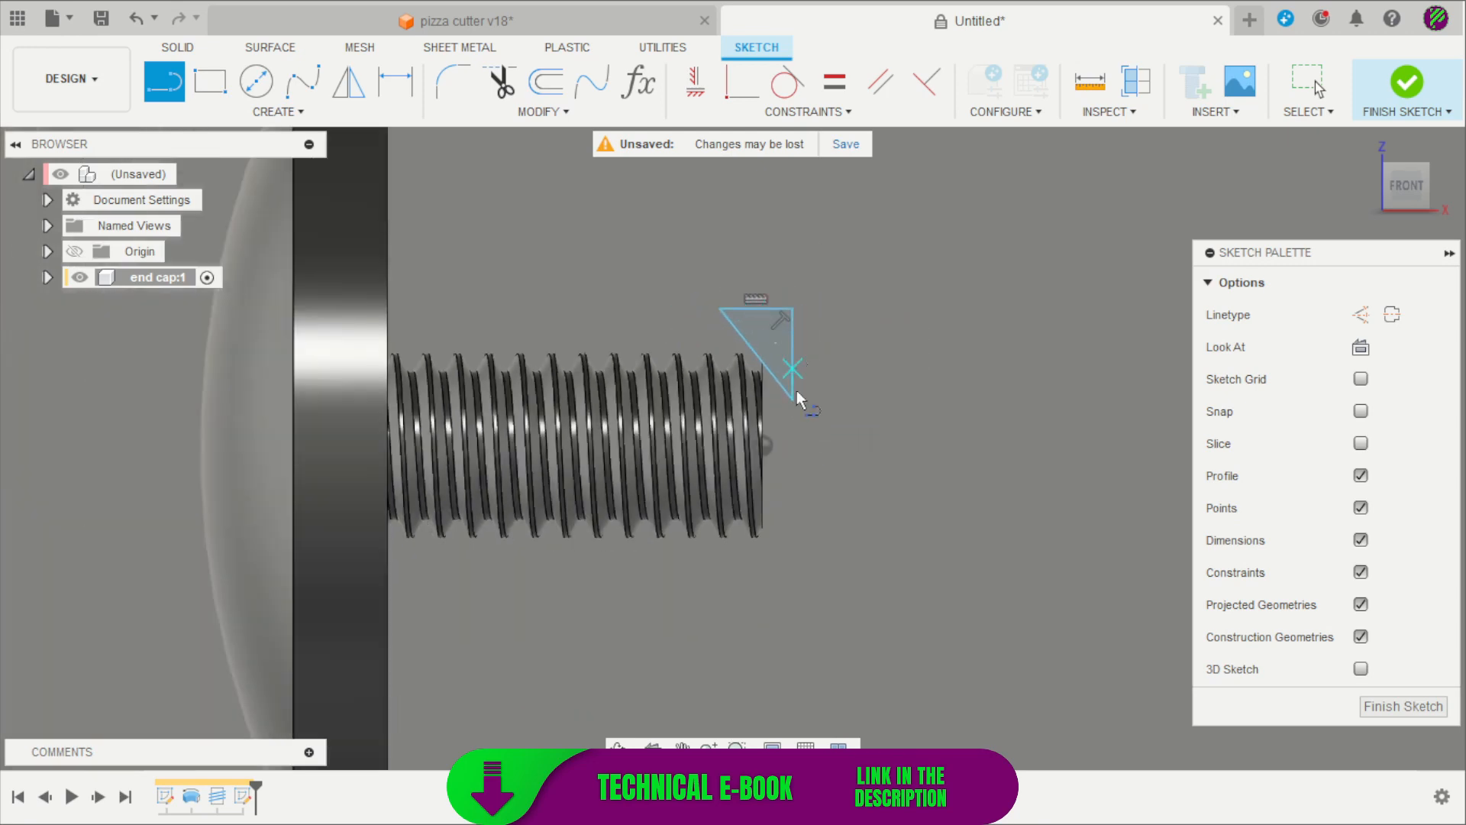
pyautogui.press('Escape')
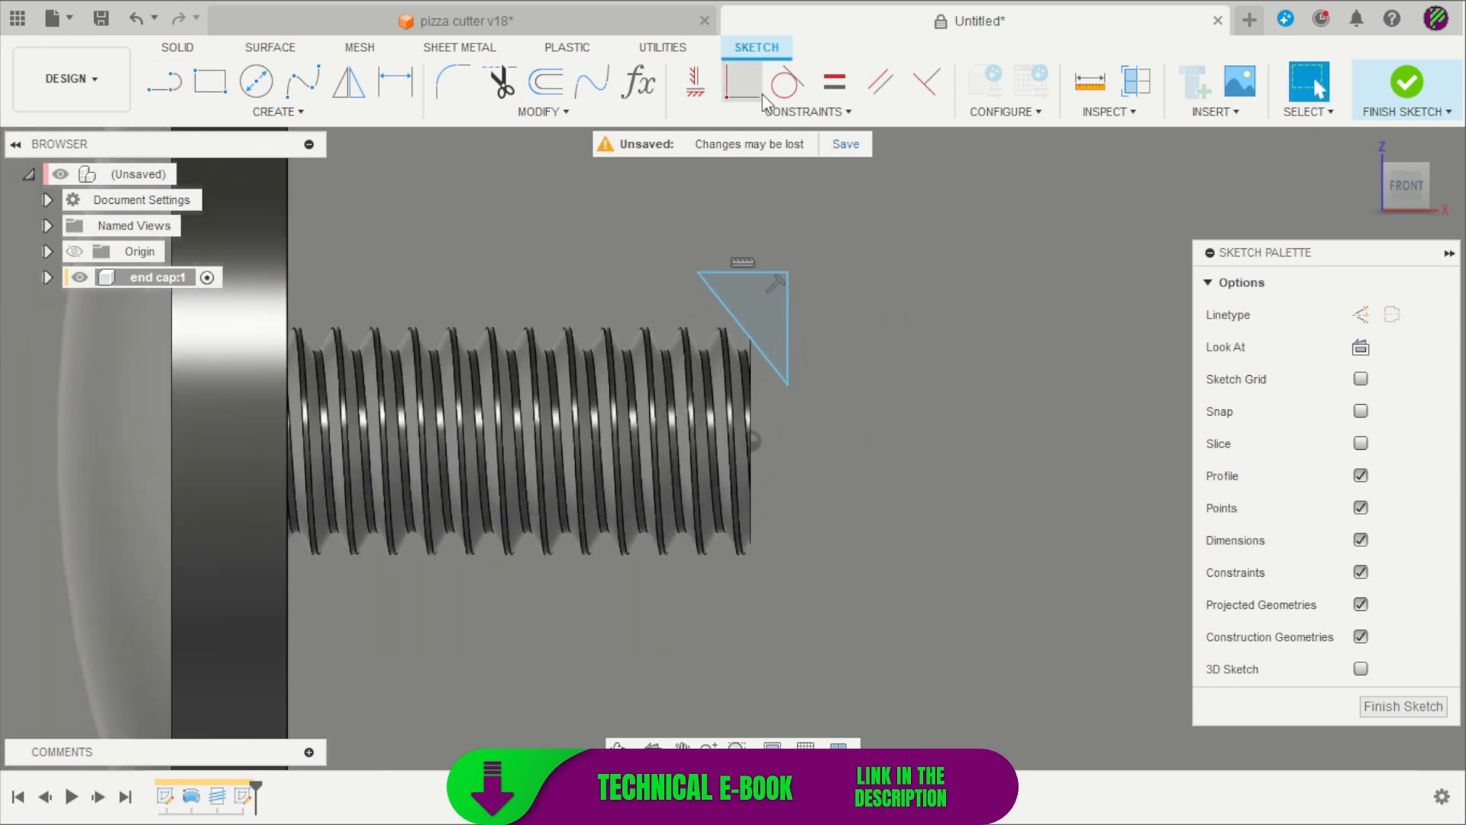
# Align the triangle's lower corner vertically with the origin using a Horizontal/Vertical constraint
pyautogui.click(698, 89)
pyautogui.click(758, 436)
pyautogui.click(790, 376)
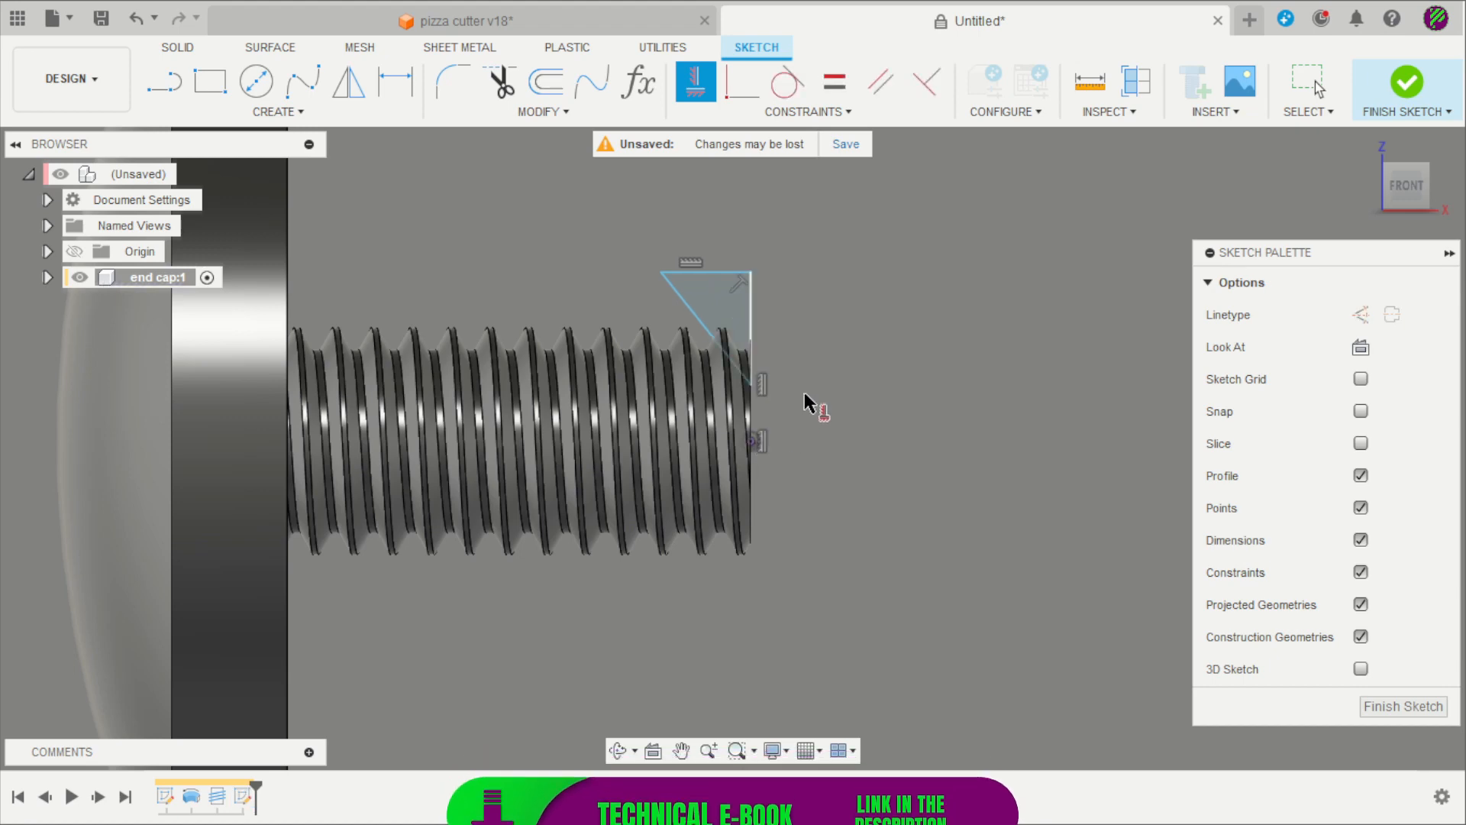
# Dimension the triangle's horizontal edge 3 mm above the origin
pyautogui.scroll(2, 804, 391)
pyautogui.press('d')
pyautogui.click(695, 226)
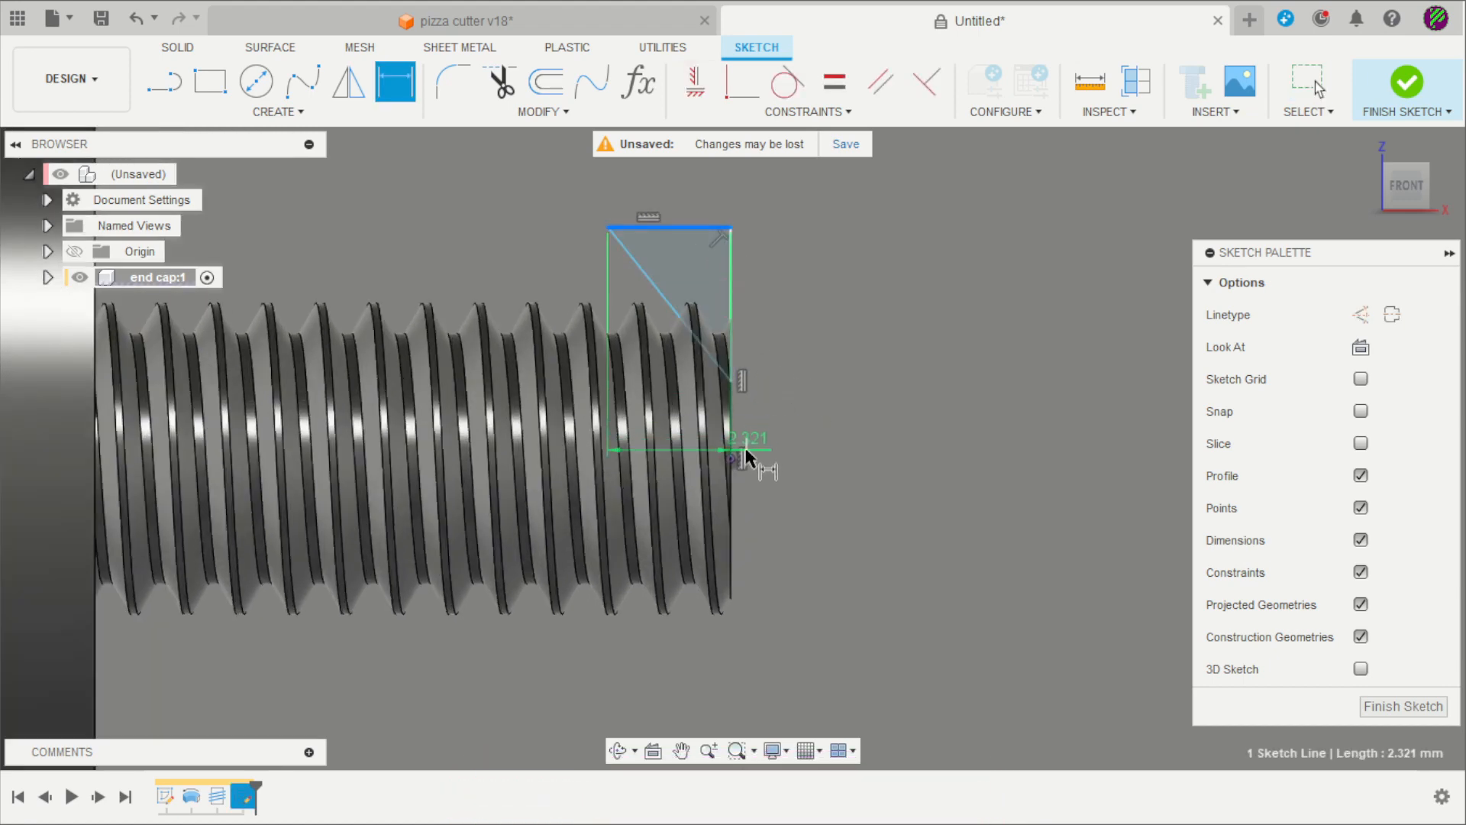
pyautogui.click(733, 456)
pyautogui.click(878, 365)
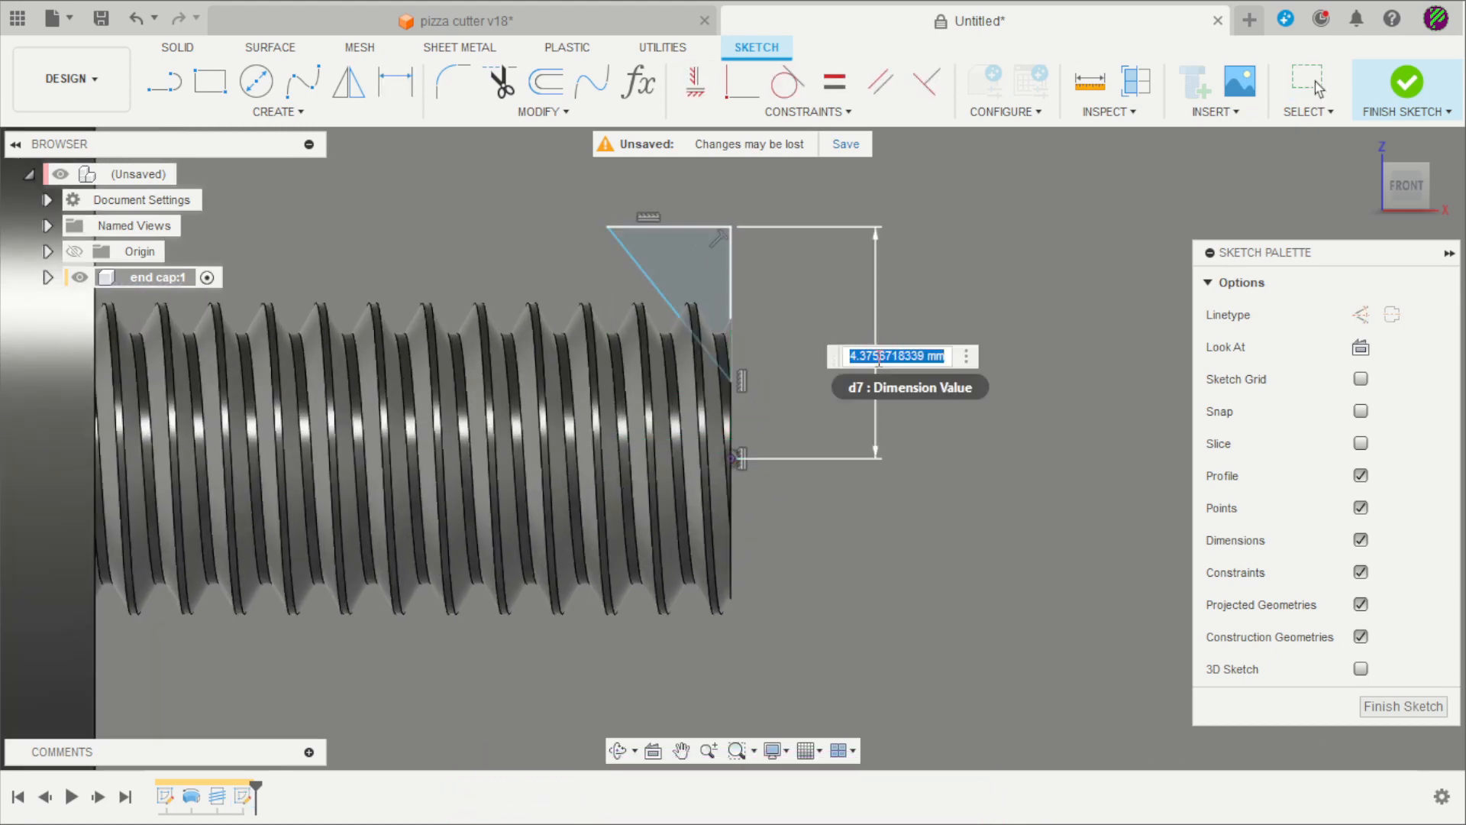
pyautogui.write('3')
pyautogui.press('Return')
# Dimension the triangle's horizontal and vertical legs to 1 mm each
pyautogui.scroll(1, 847, 336)
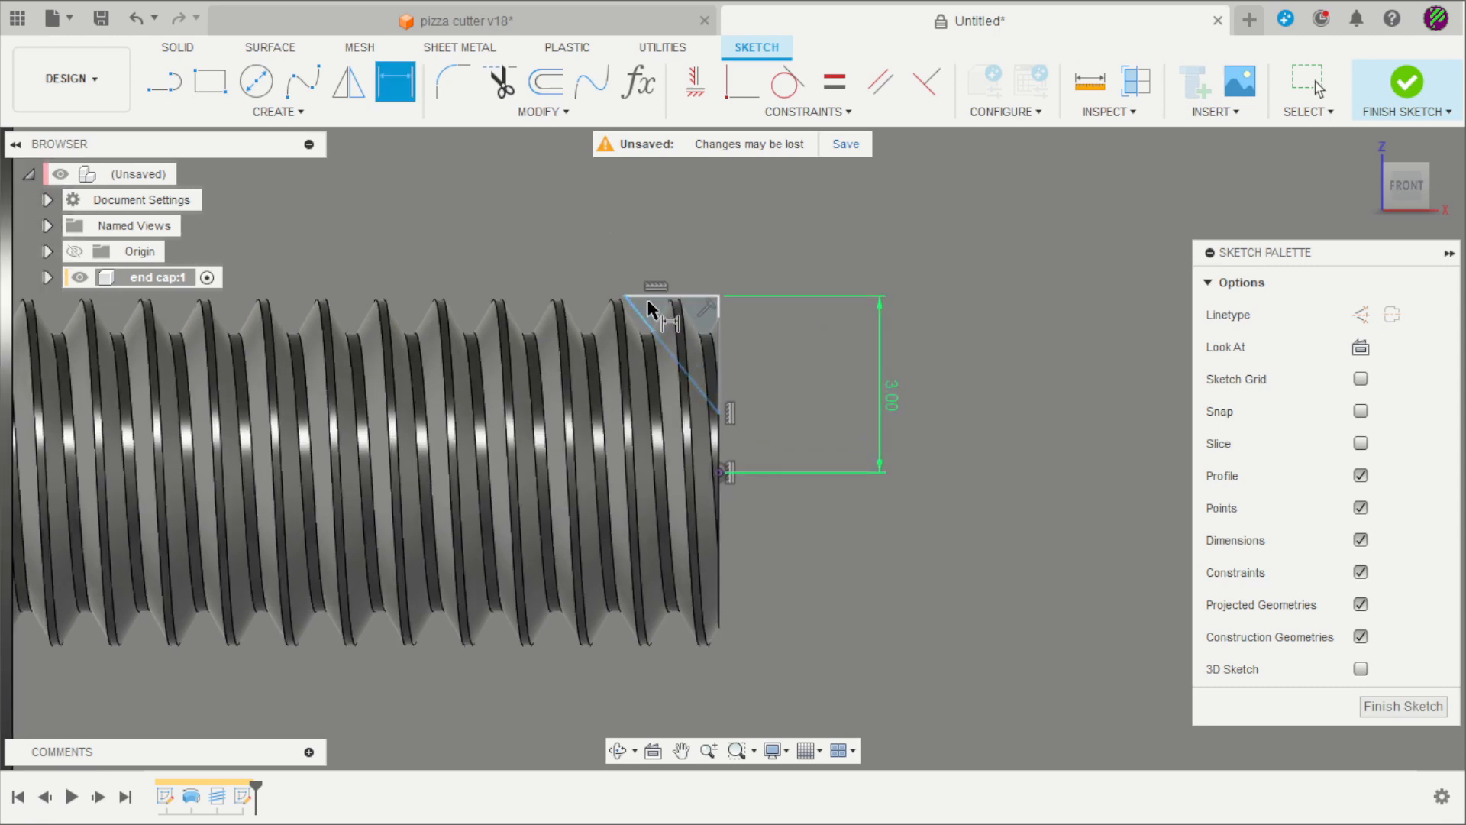
pyautogui.click(695, 299)
pyautogui.click(680, 235)
pyautogui.write('1')
pyautogui.press('Return')
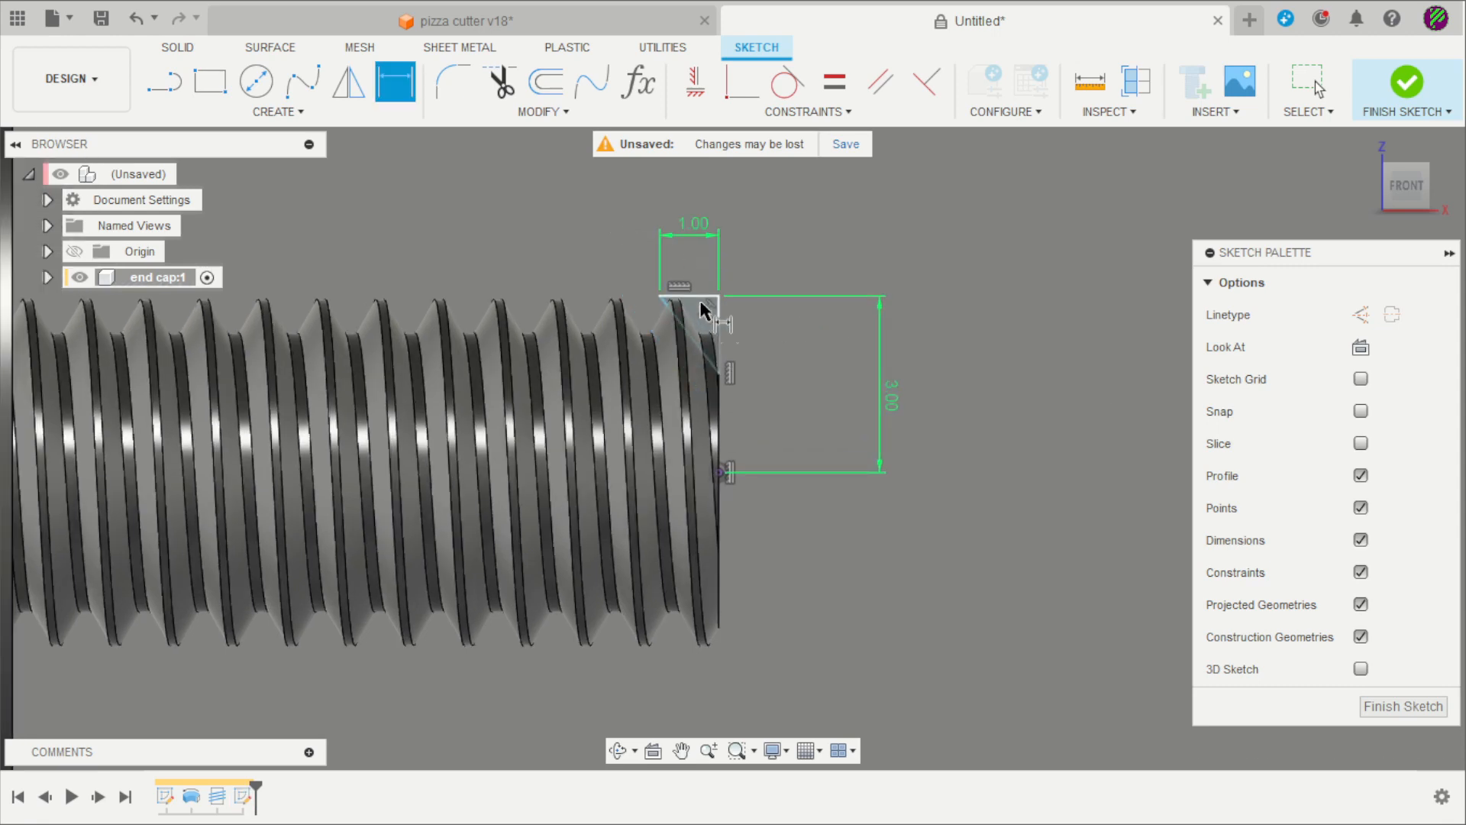
pyautogui.scroll(1, 706, 313)
pyautogui.click(718, 329)
pyautogui.click(767, 327)
pyautogui.write('1')
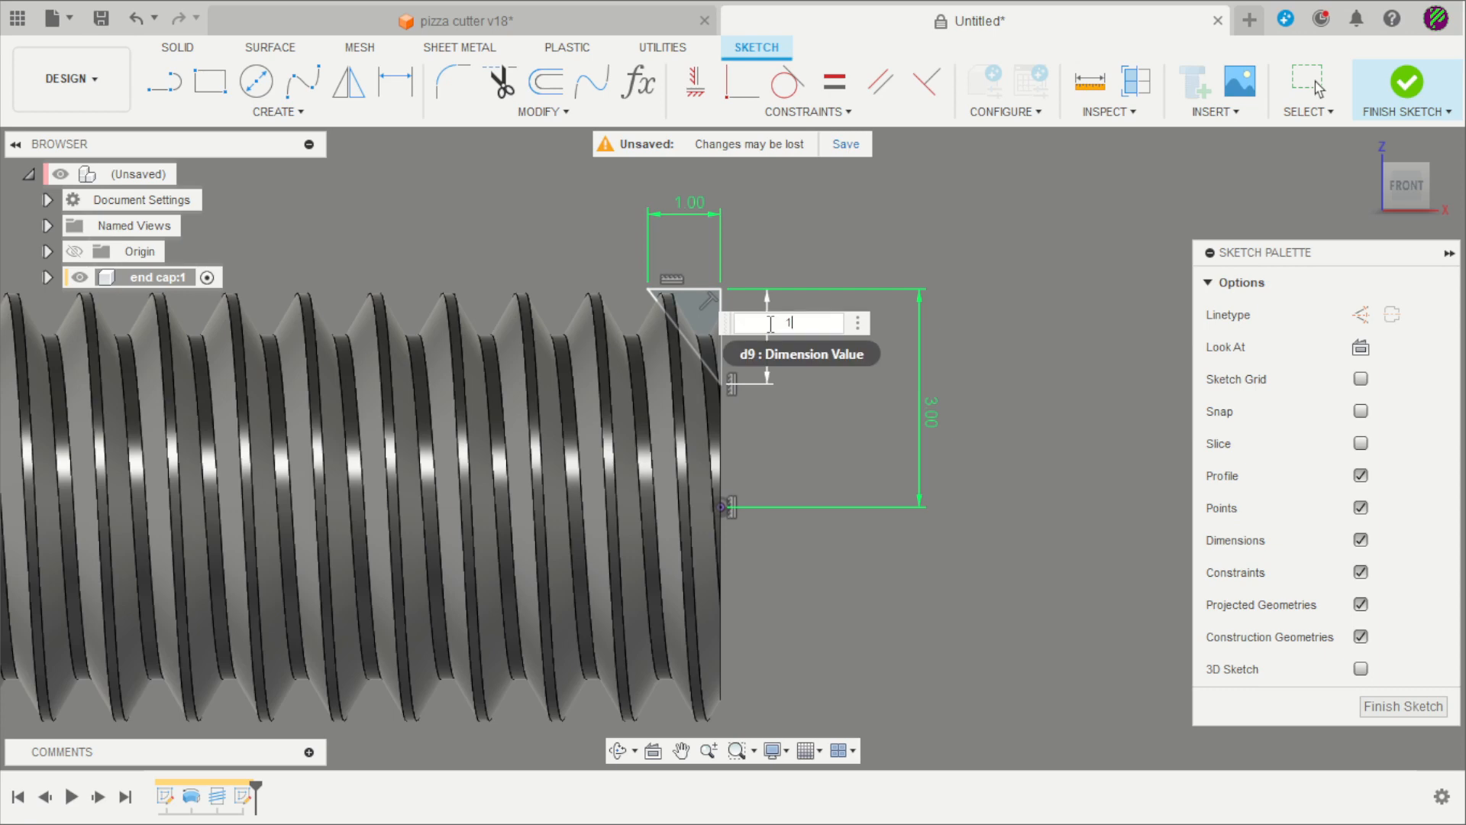
pyautogui.press('Return')
# Finish the sketch and revolve the triangle fully about the X axis as a cut to chamfer the thread's end
pyautogui.click(1409, 82)
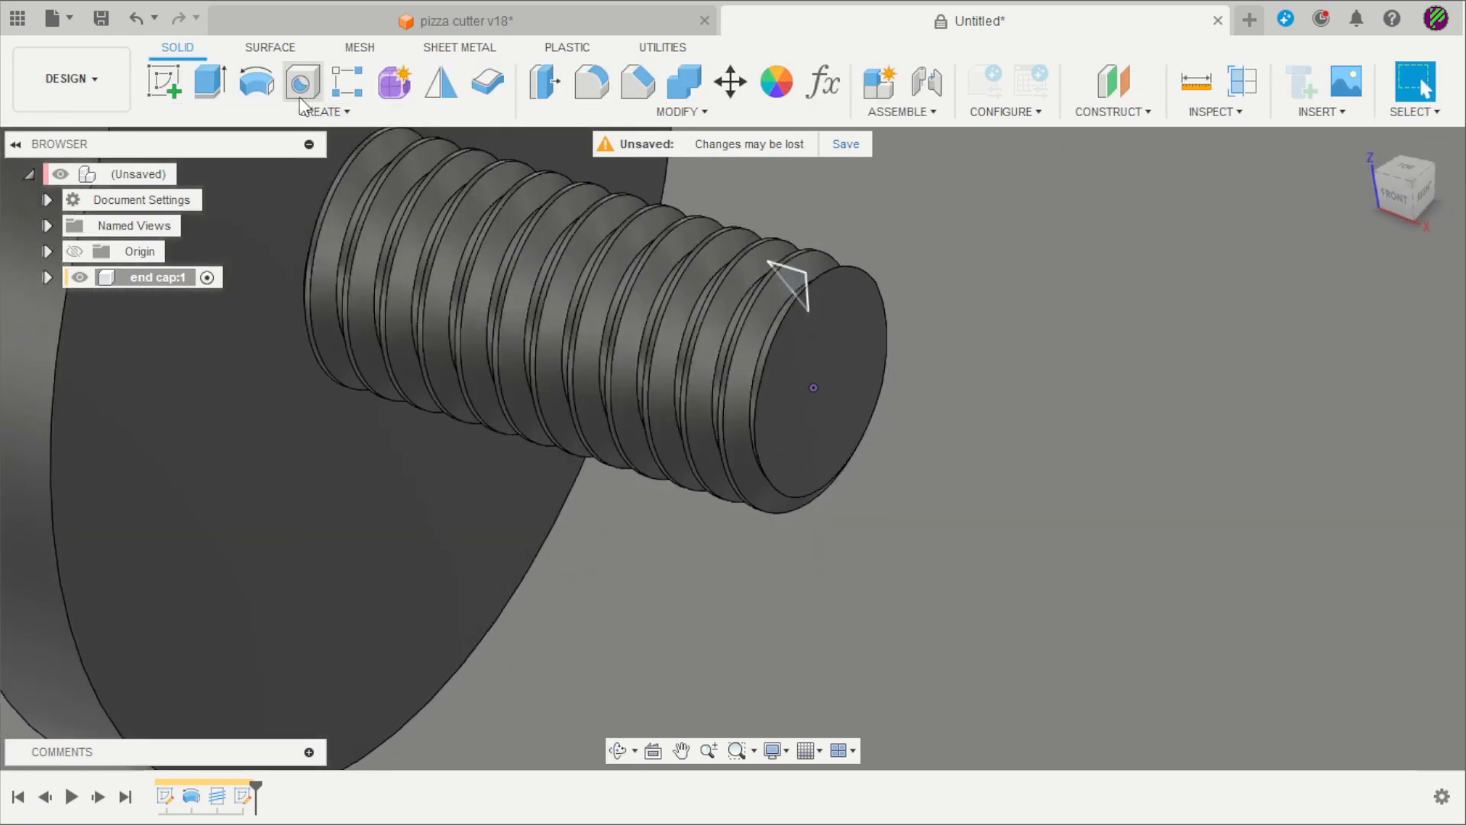
pyautogui.click(256, 82)
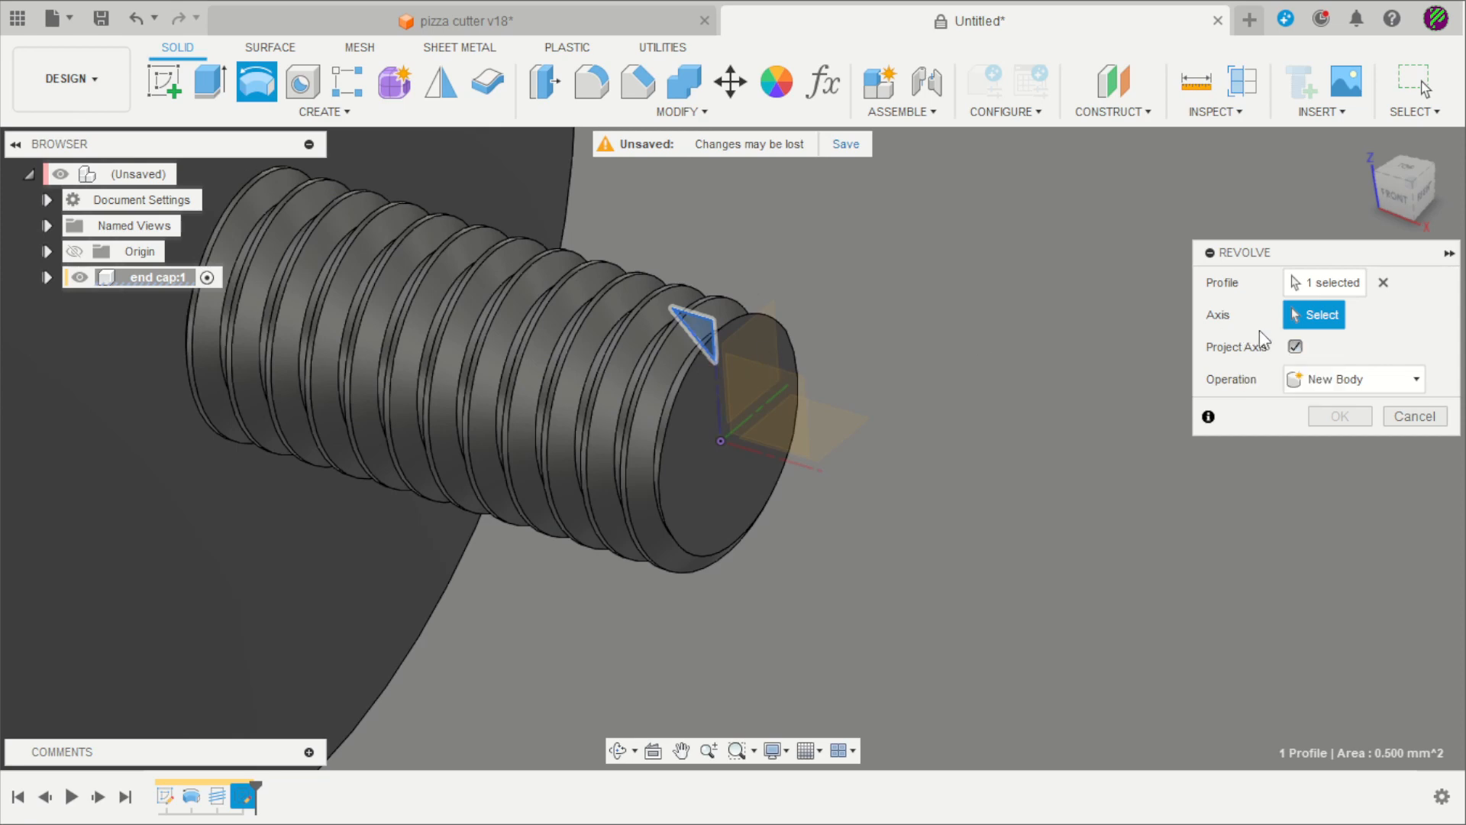
pyautogui.click(780, 465)
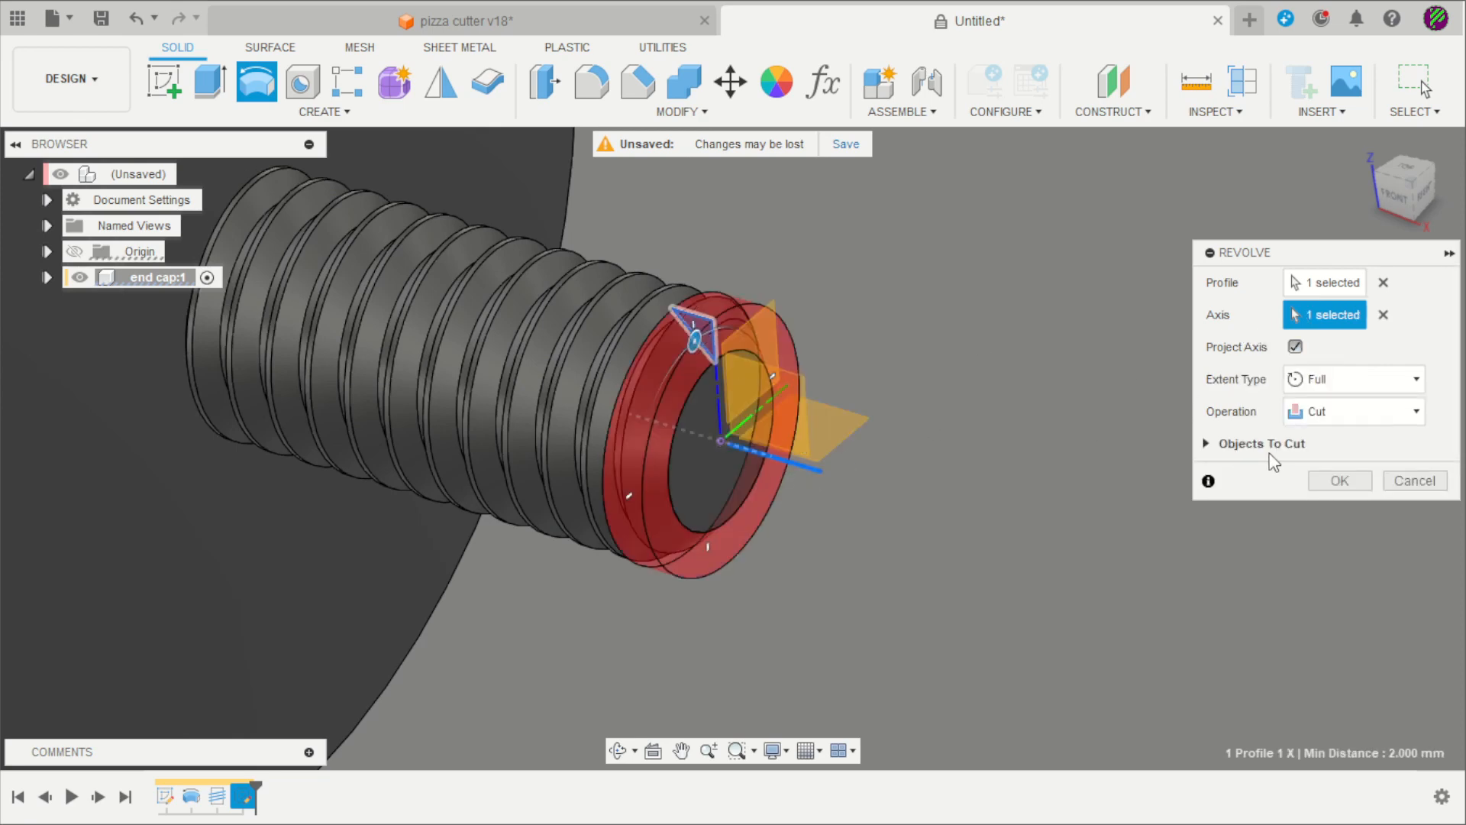
pyautogui.click(1338, 480)
# Activate the top-level component and create a new internal standard component named inner body
pyautogui.keyDown('shift'); pyautogui.moveTo(1321, 473); pyautogui.dragTo(764, 466, button='middle'); pyautogui.keyUp('shift')
pyautogui.scroll(-5, 873, 539)
pyautogui.keyDown('shift'); pyautogui.moveTo(942, 566); pyautogui.dragTo(836, 431, button='middle'); pyautogui.keyUp('shift')
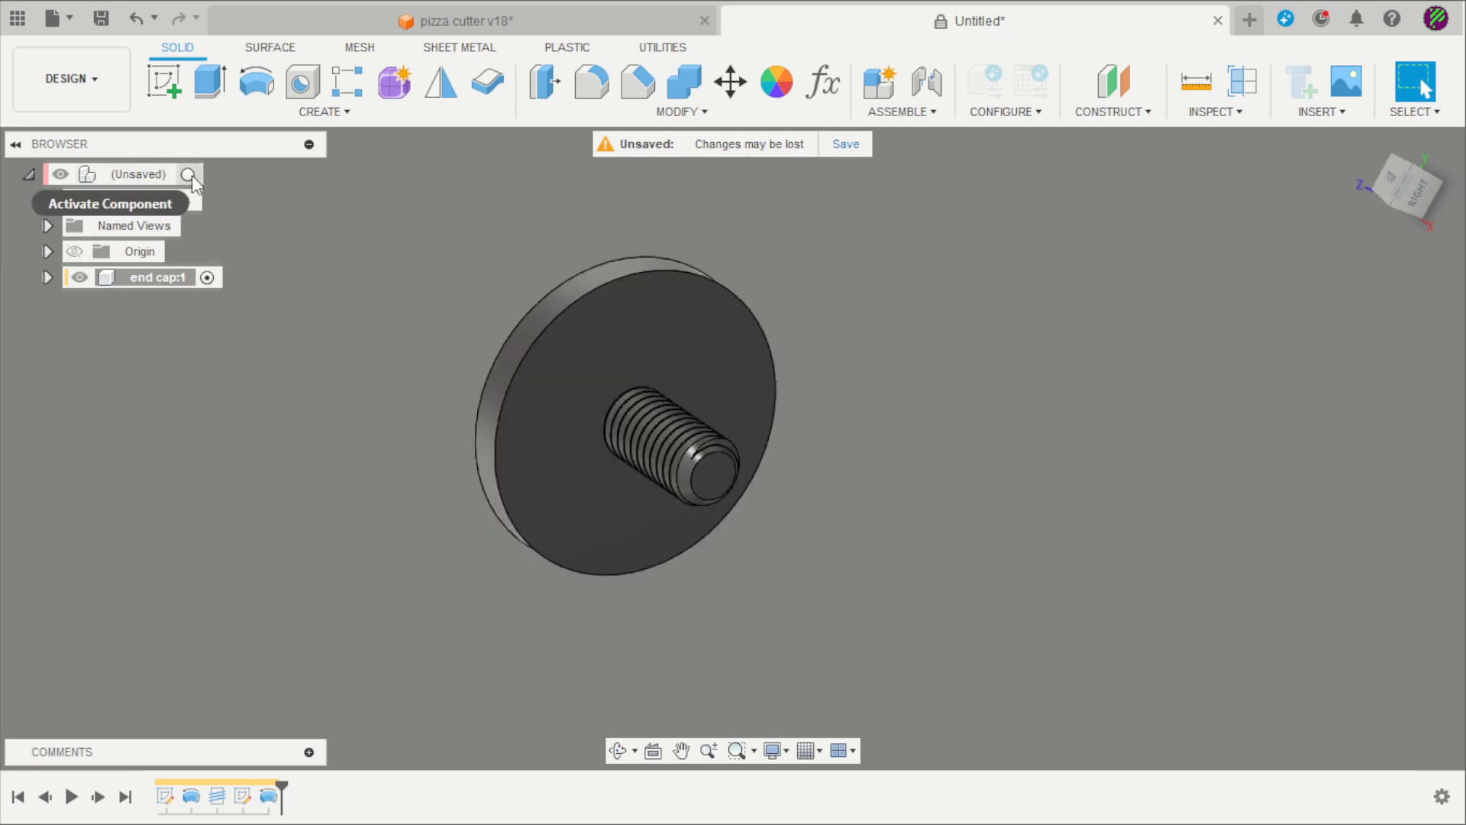
pyautogui.click(191, 174)
pyautogui.scroll(-3, 687, 229)
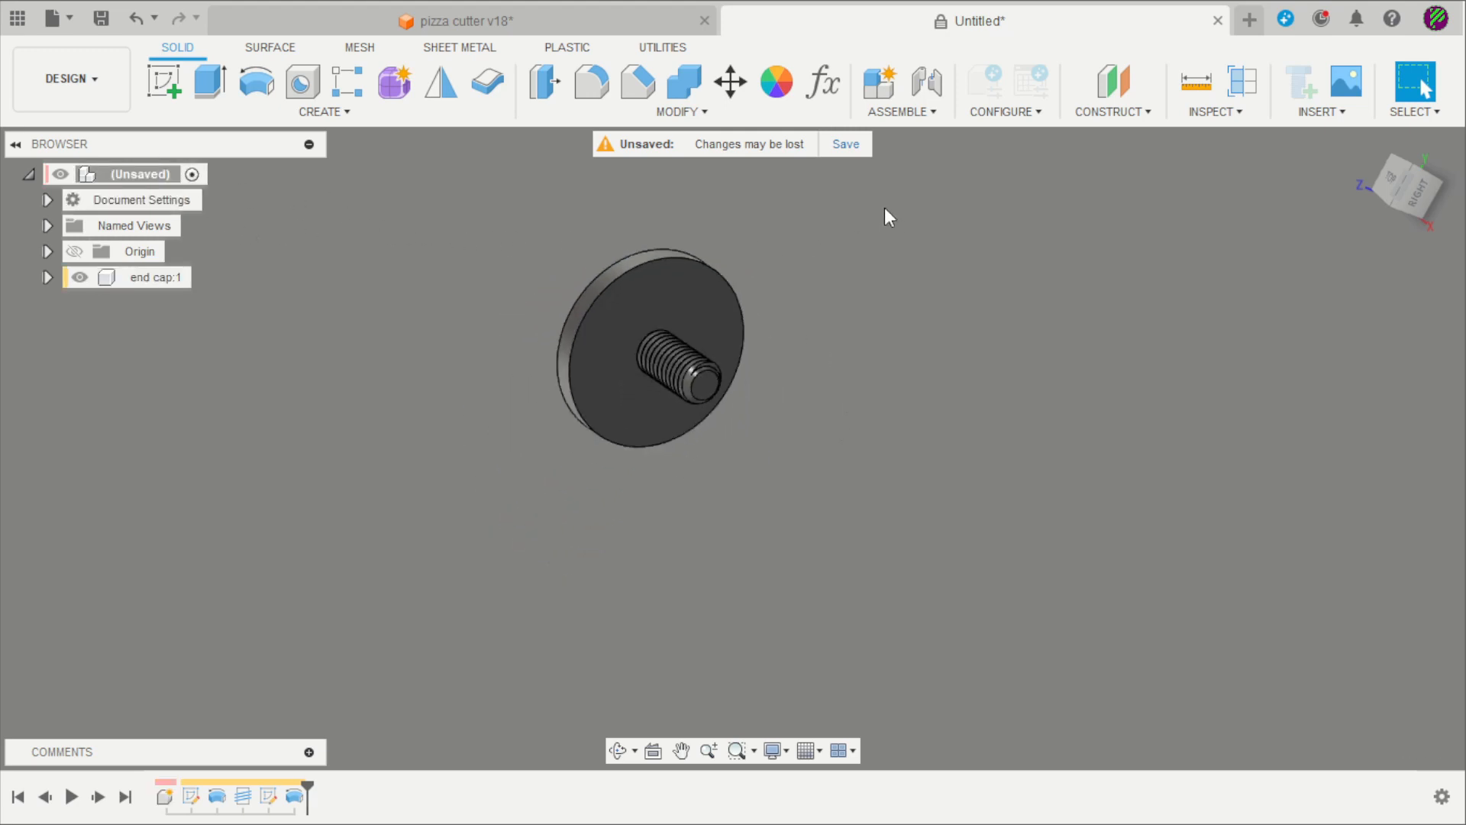
pyautogui.click(881, 94)
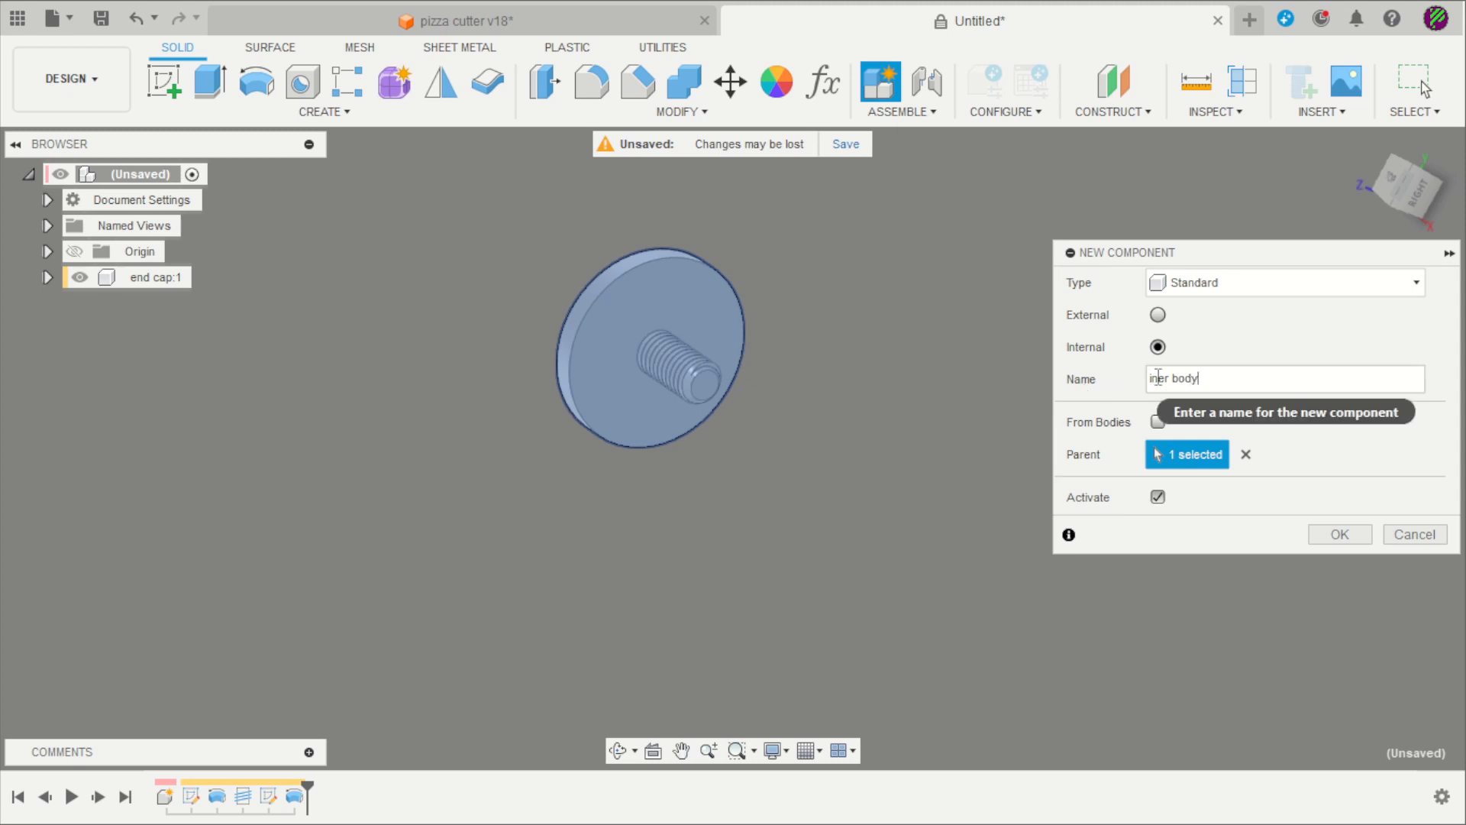
pyautogui.click(1339, 534)
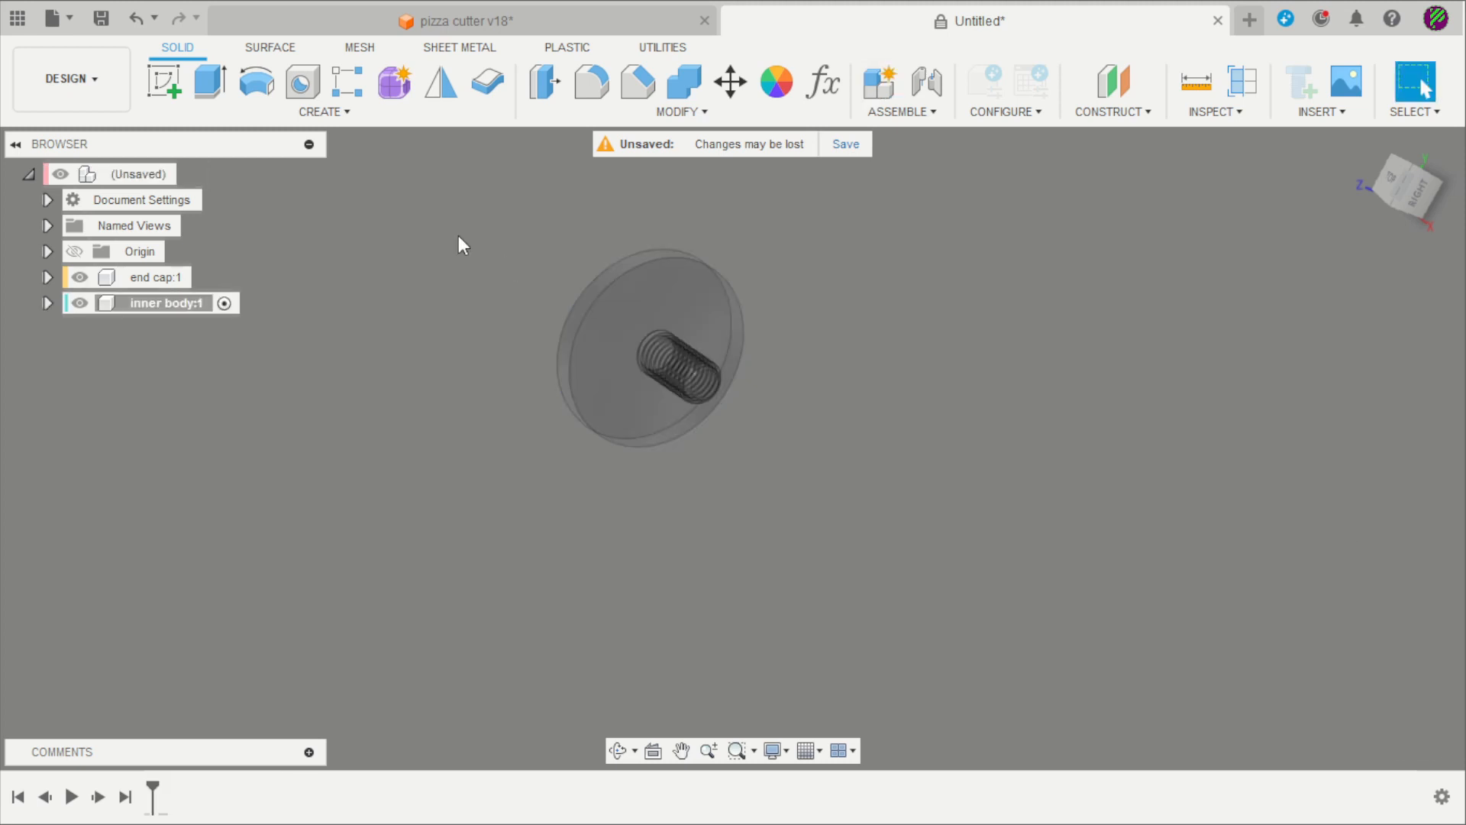
# Hide the end cap and sketch a 12 mm diameter circle centered on the origin on the YZ plane
pyautogui.click(80, 276)
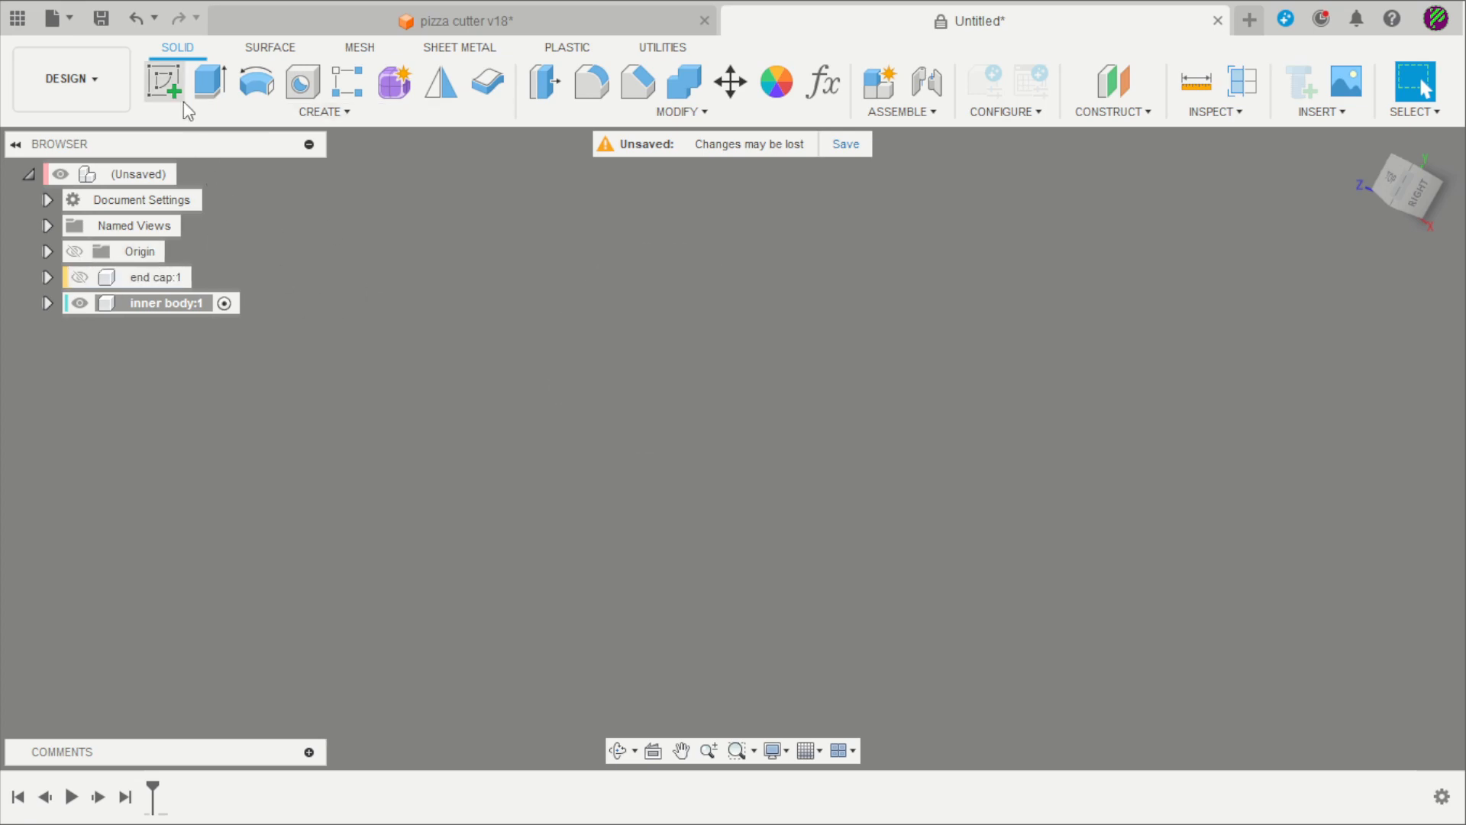
pyautogui.click(168, 85)
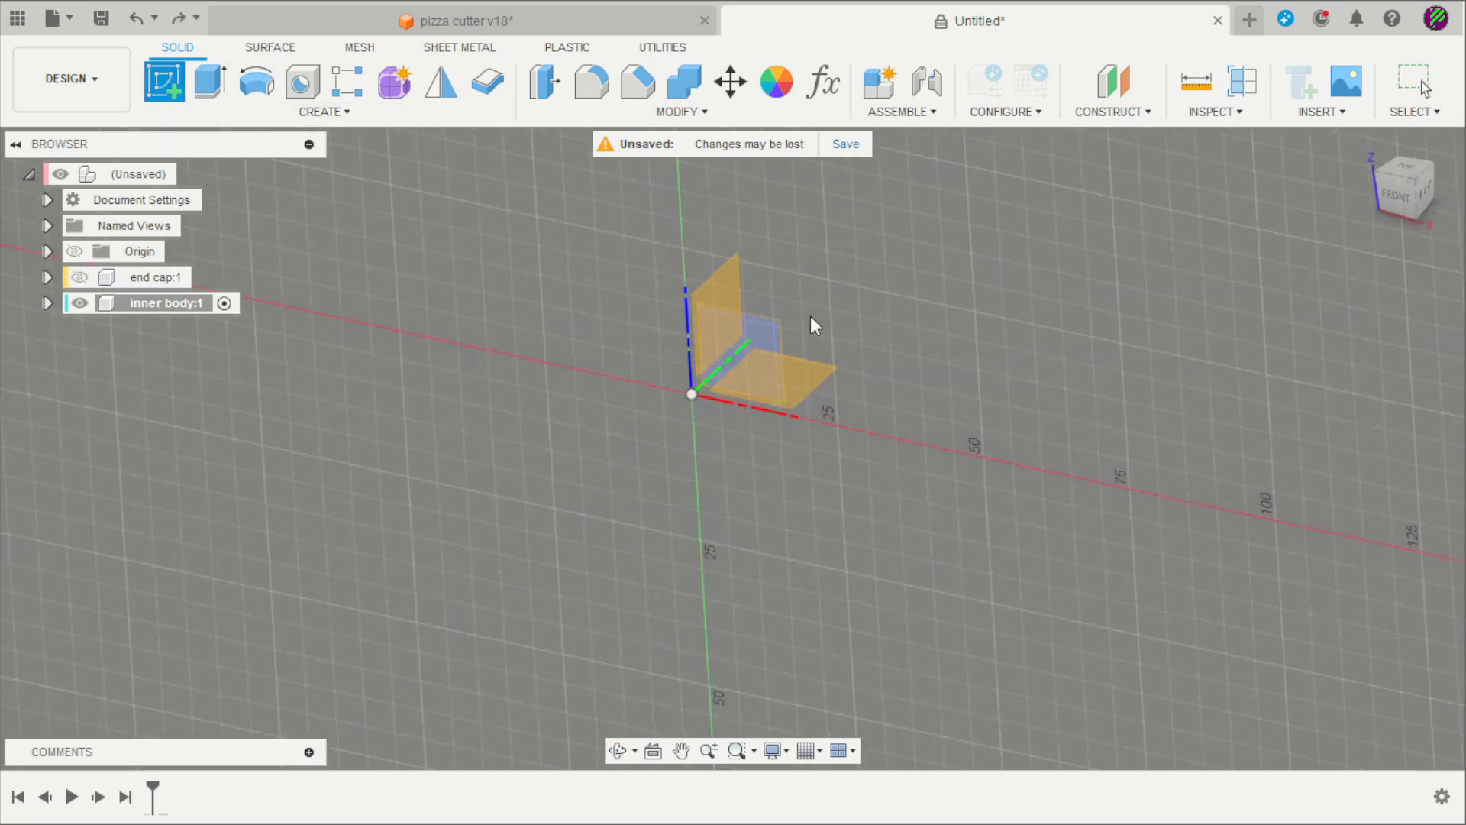
pyautogui.click(728, 282)
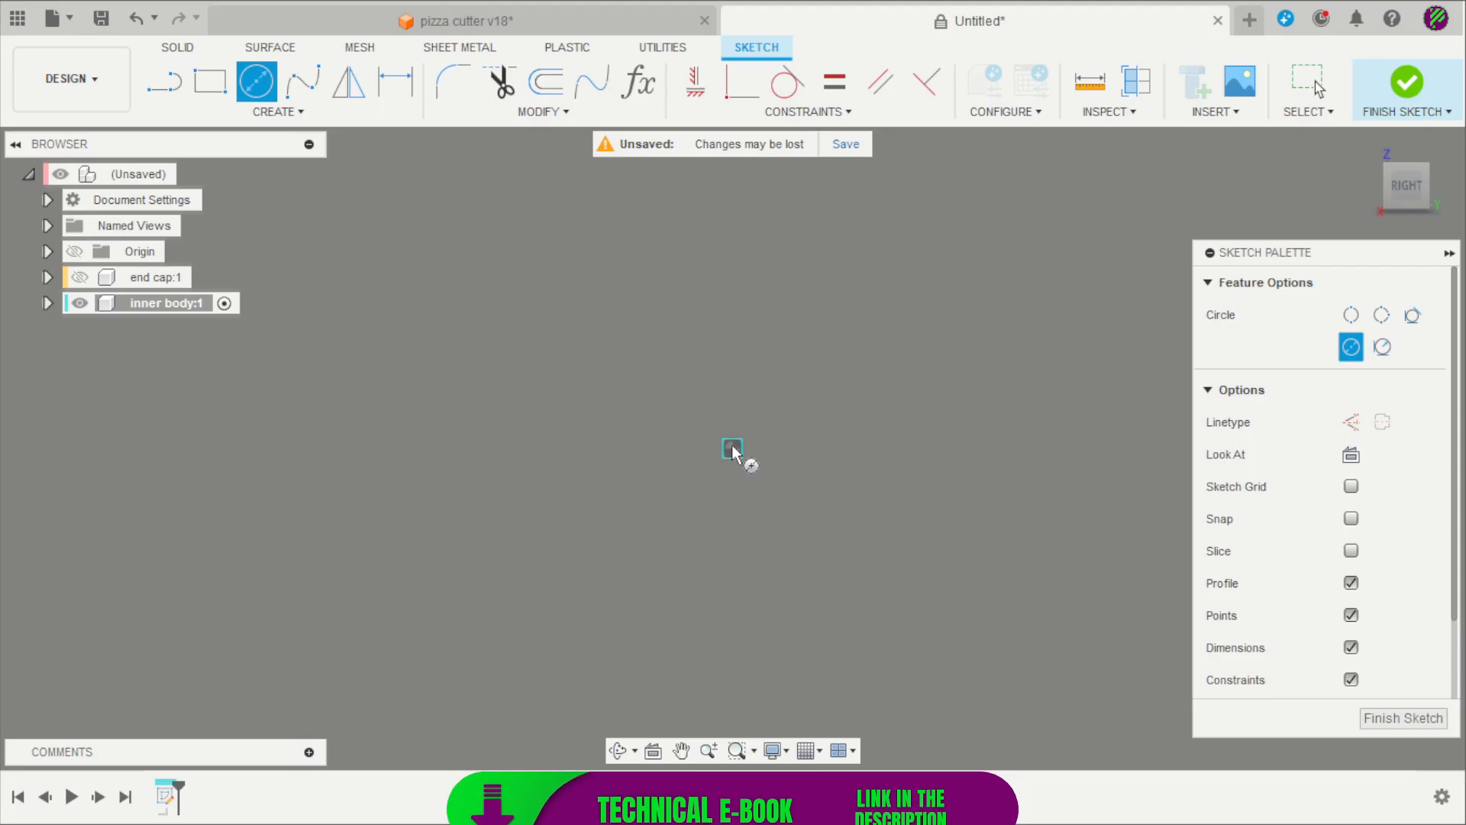
pyautogui.click(733, 449)
pyautogui.write('12')
pyautogui.press('Return')
pyautogui.press('Escape')
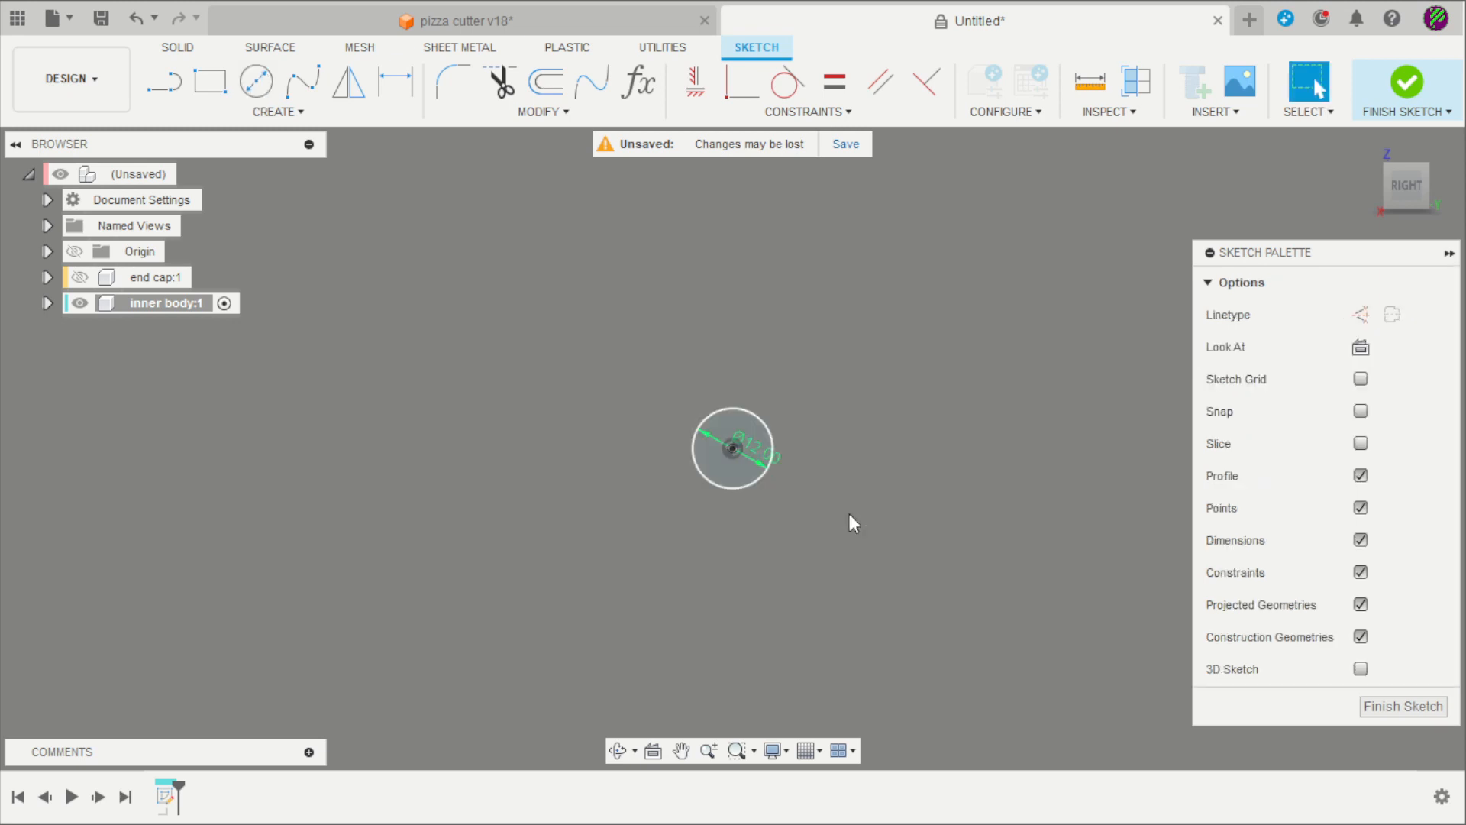
# Extrude the 12 mm circle symmetrically to a whole length of 100 mm as a new body
pyautogui.scroll(2, 849, 513)
pyautogui.press('e')
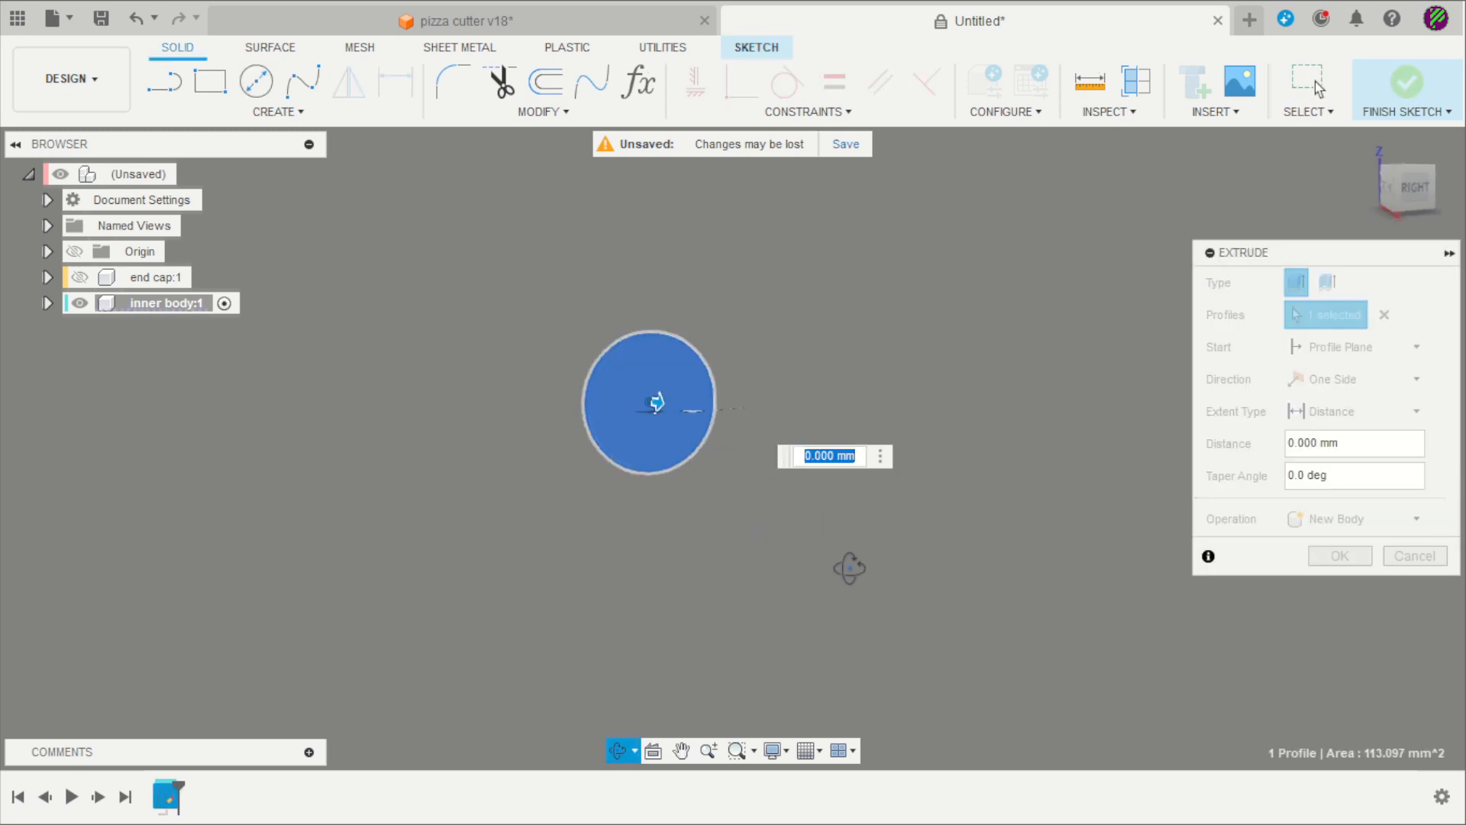
pyautogui.click(1378, 382)
pyautogui.click(1344, 448)
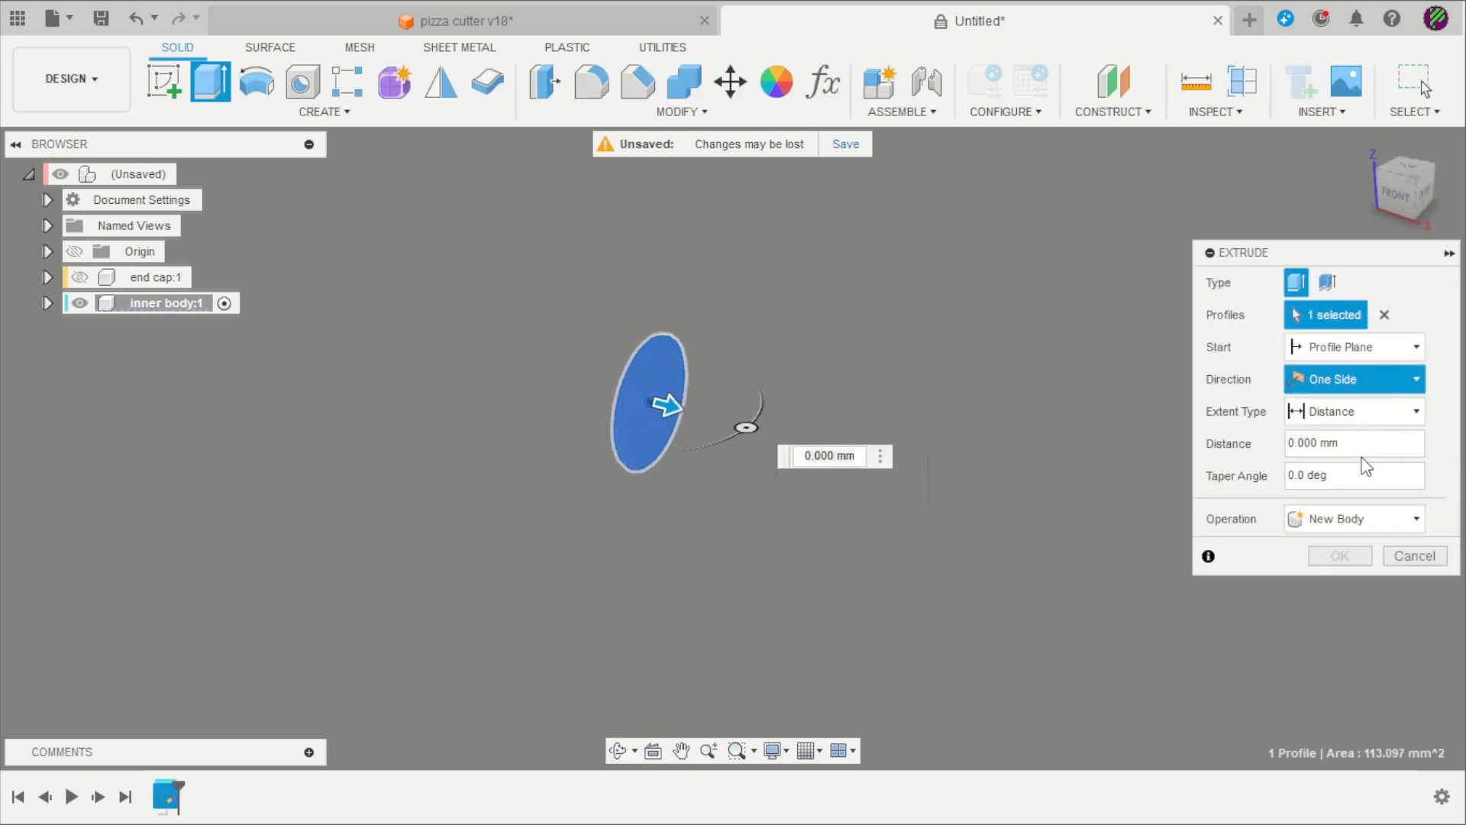
pyautogui.click(1333, 445)
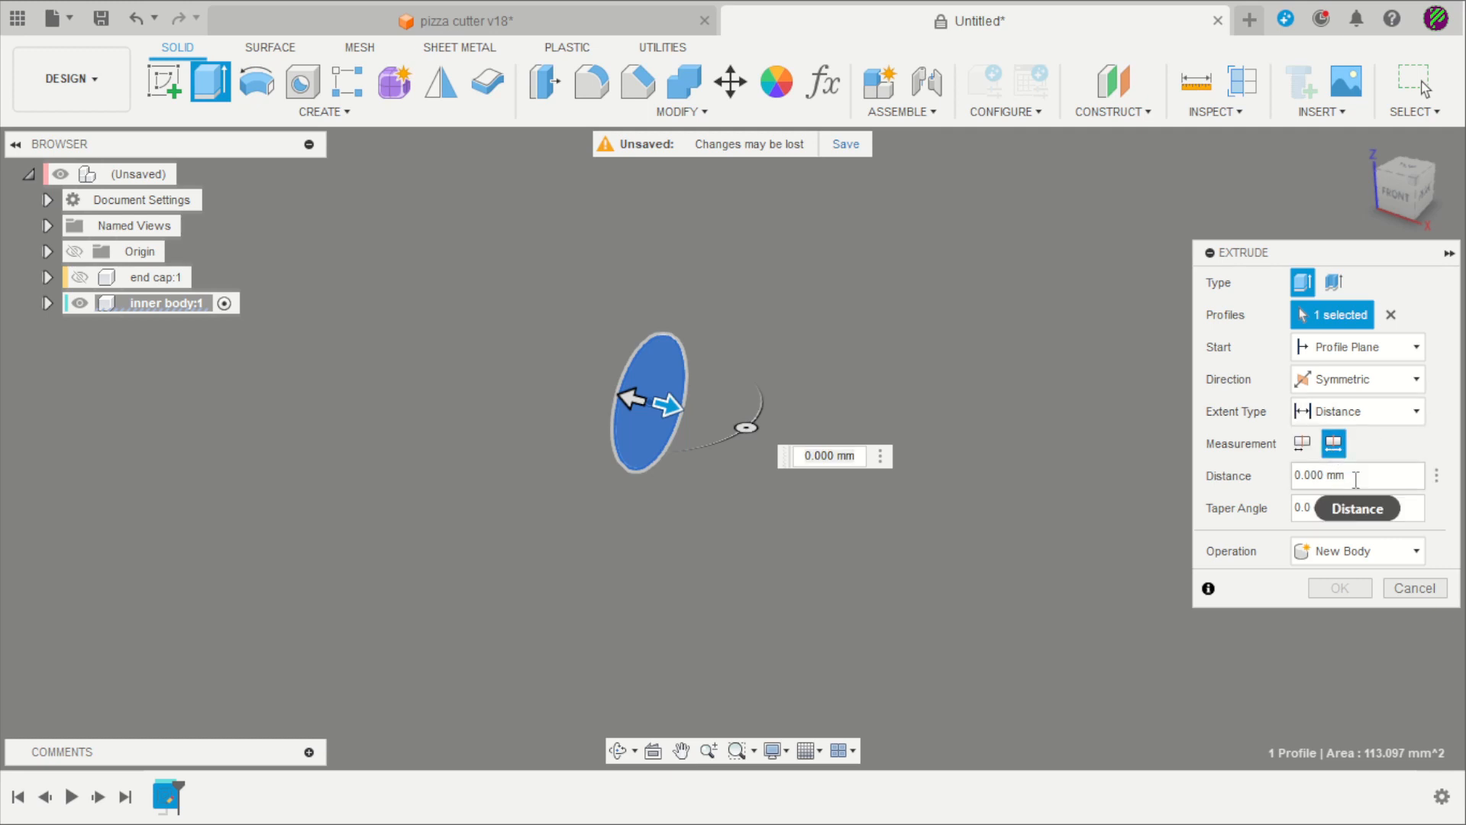
pyautogui.click(1356, 475)
pyautogui.write('100')
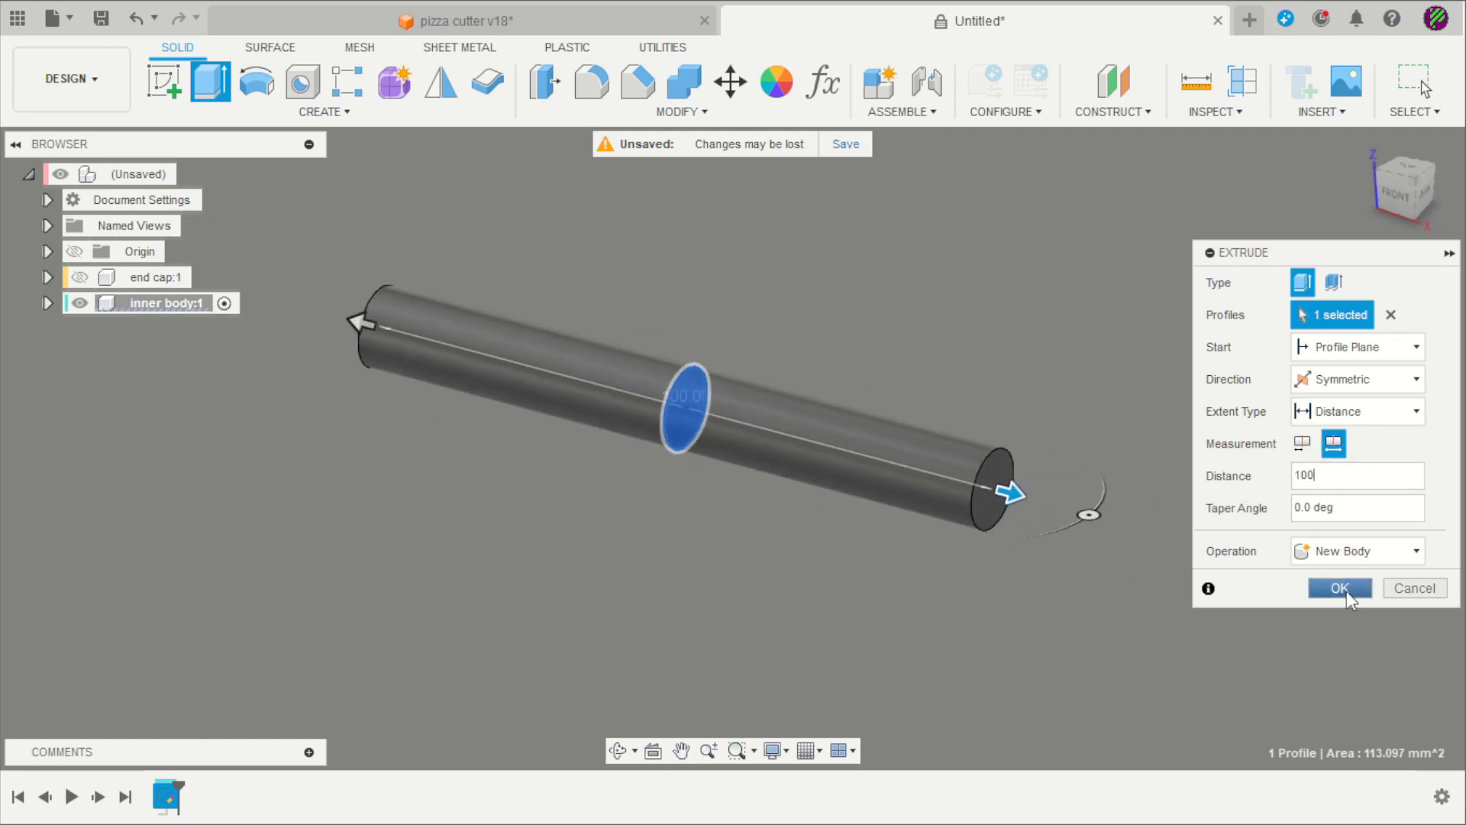
pyautogui.click(1345, 591)
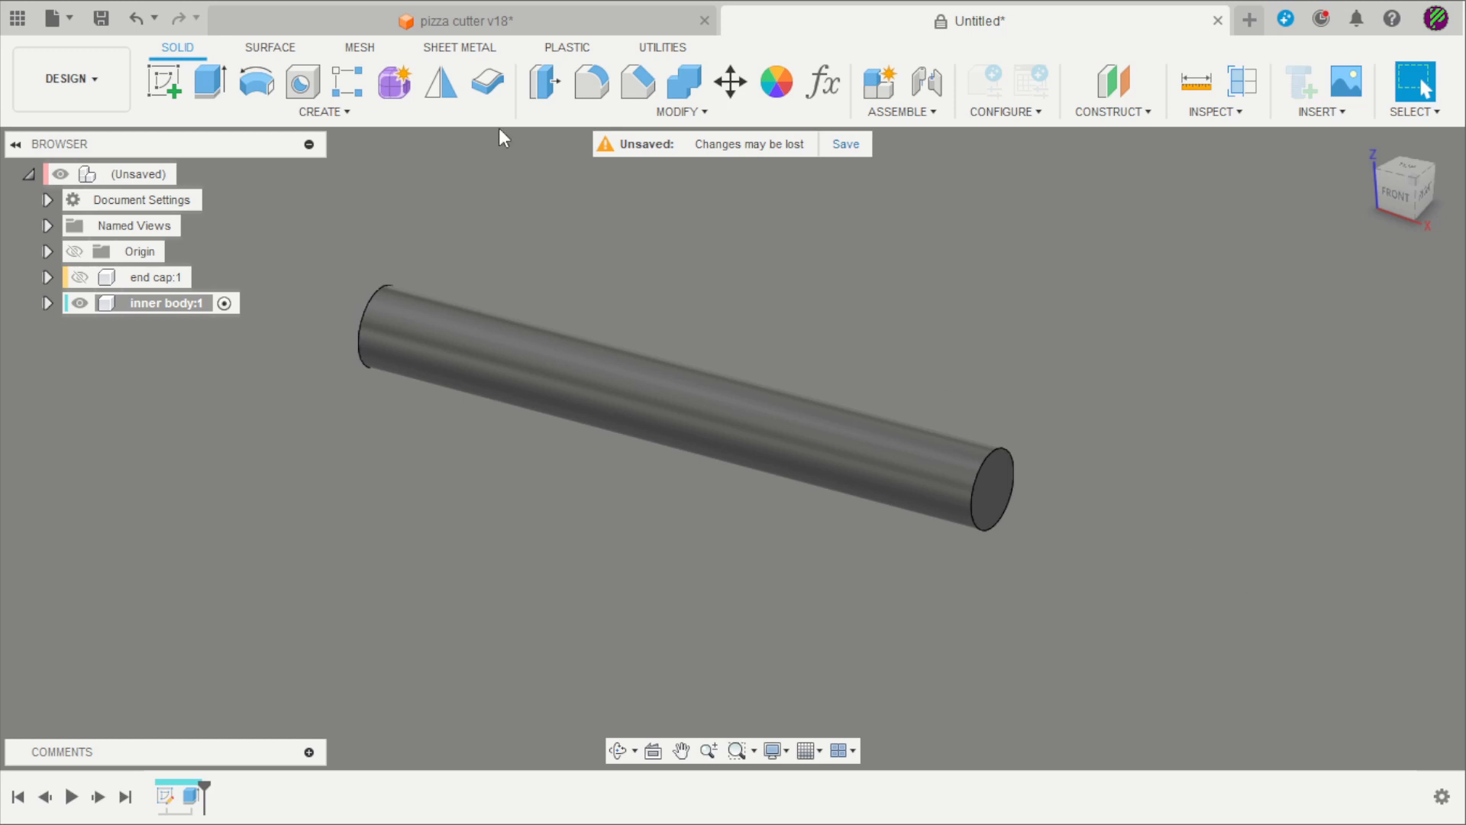
# Place a simple tapped hole at the center of the rod's end face, with the thread offset option that allows a separate thread depth
pyautogui.click(309, 85)
pyautogui.scroll(2, 1033, 512)
pyautogui.scroll(2, 1032, 513)
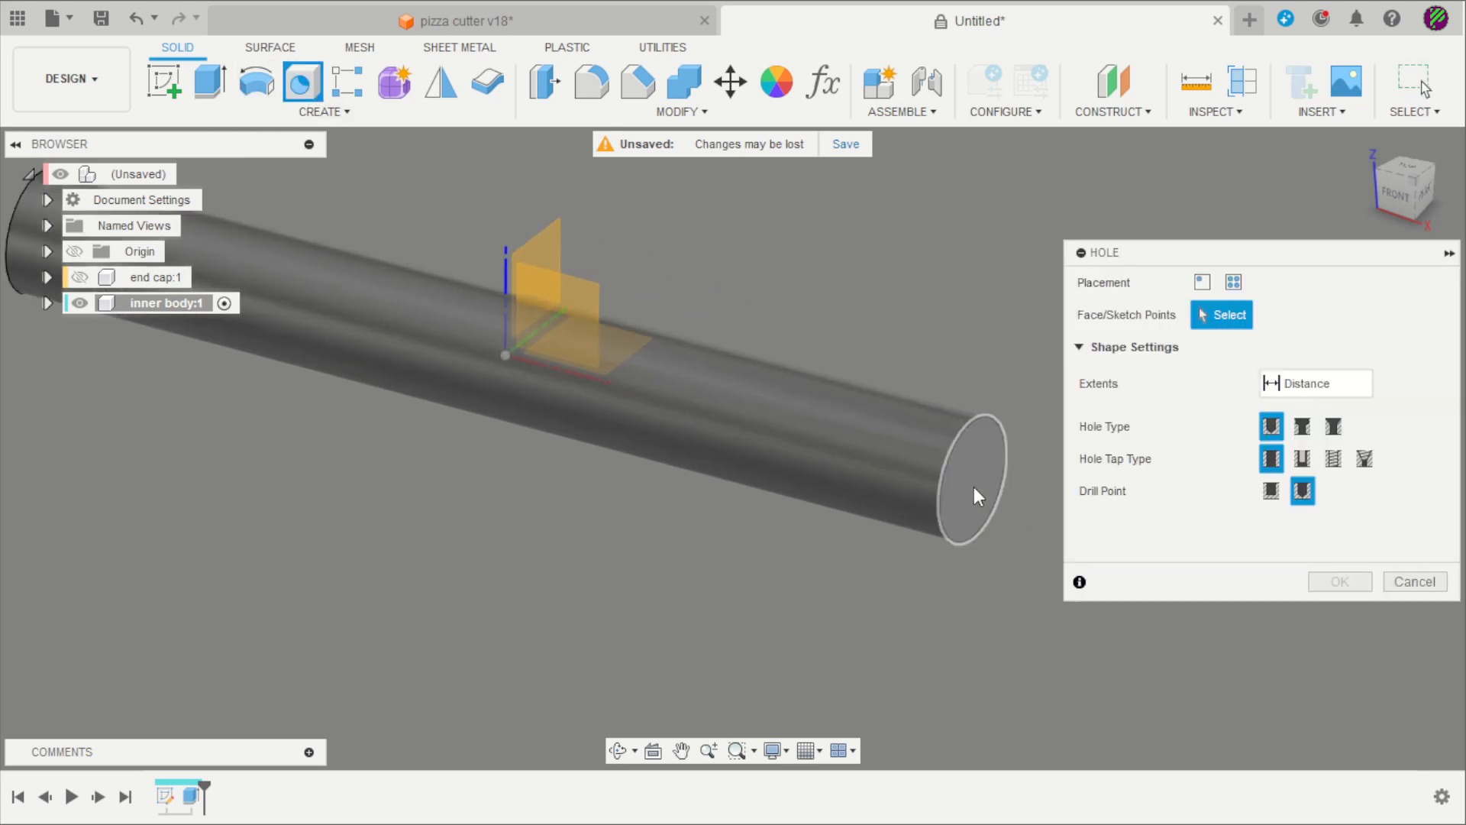
pyautogui.click(974, 485)
pyautogui.scroll(2, 1009, 529)
pyautogui.scroll(3, 1008, 528)
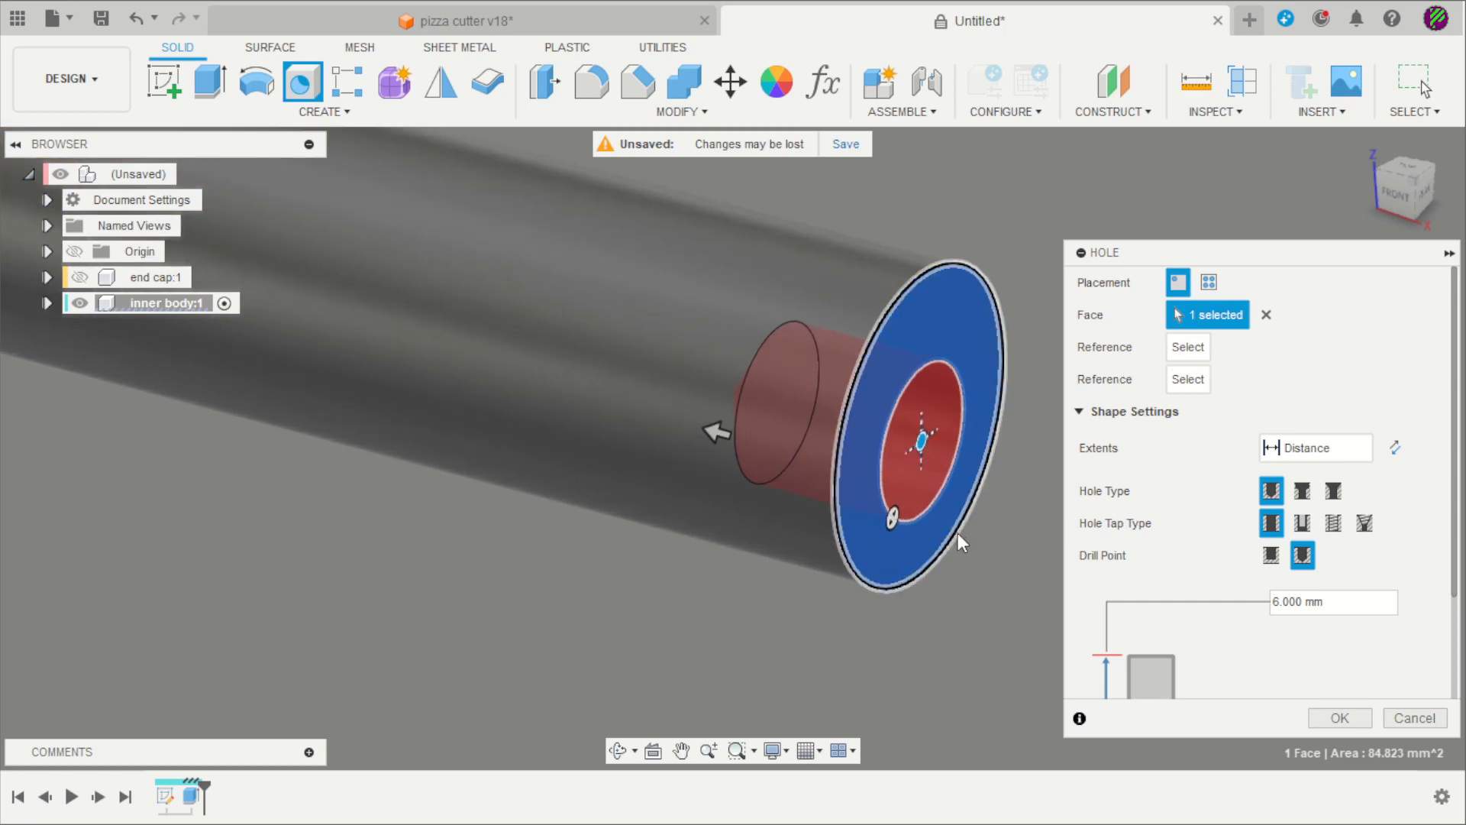
pyautogui.scroll(-2, 658, 484)
pyautogui.scroll(2, 1056, 489)
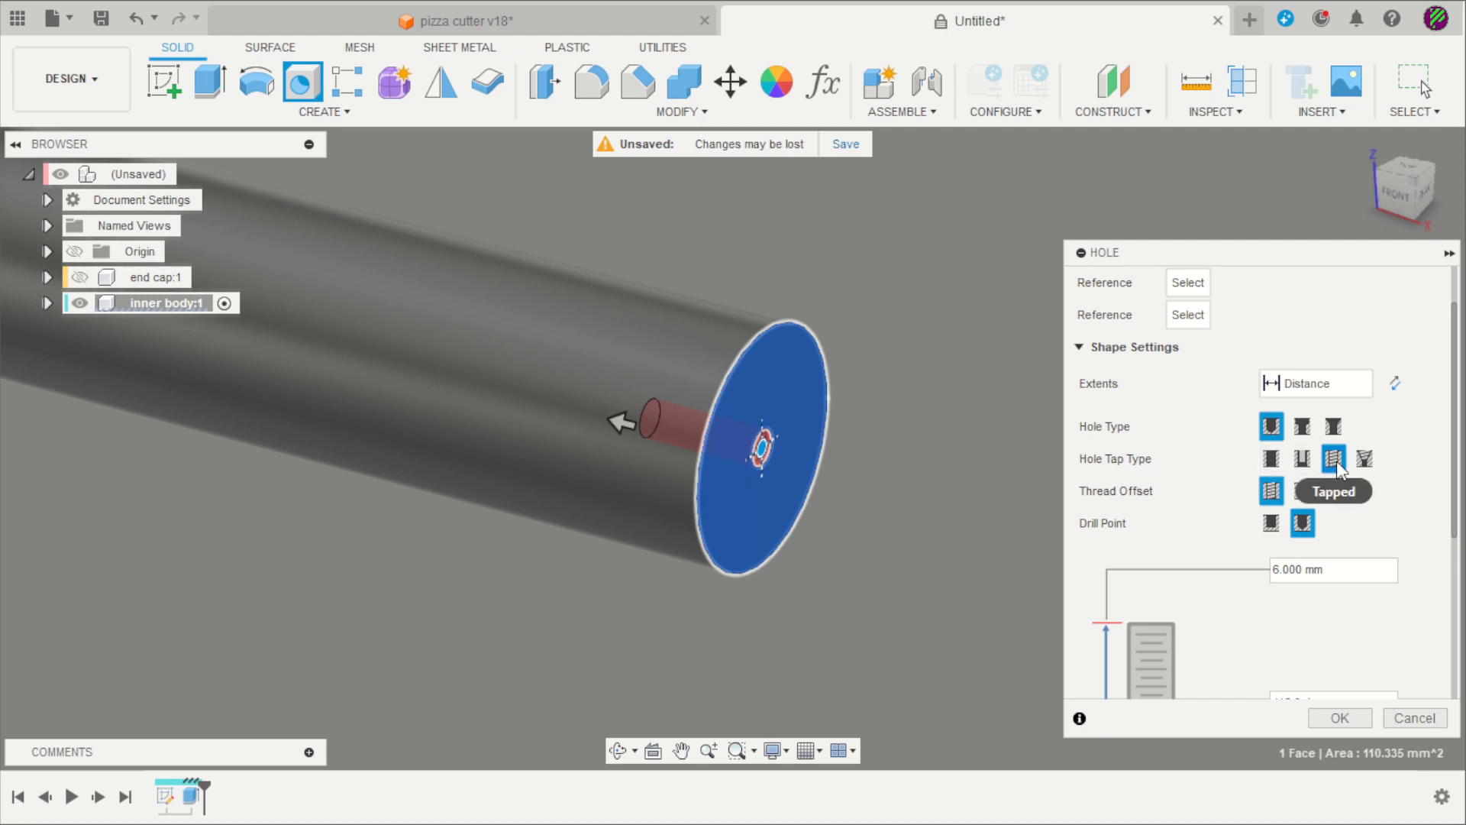
pyautogui.click(1303, 492)
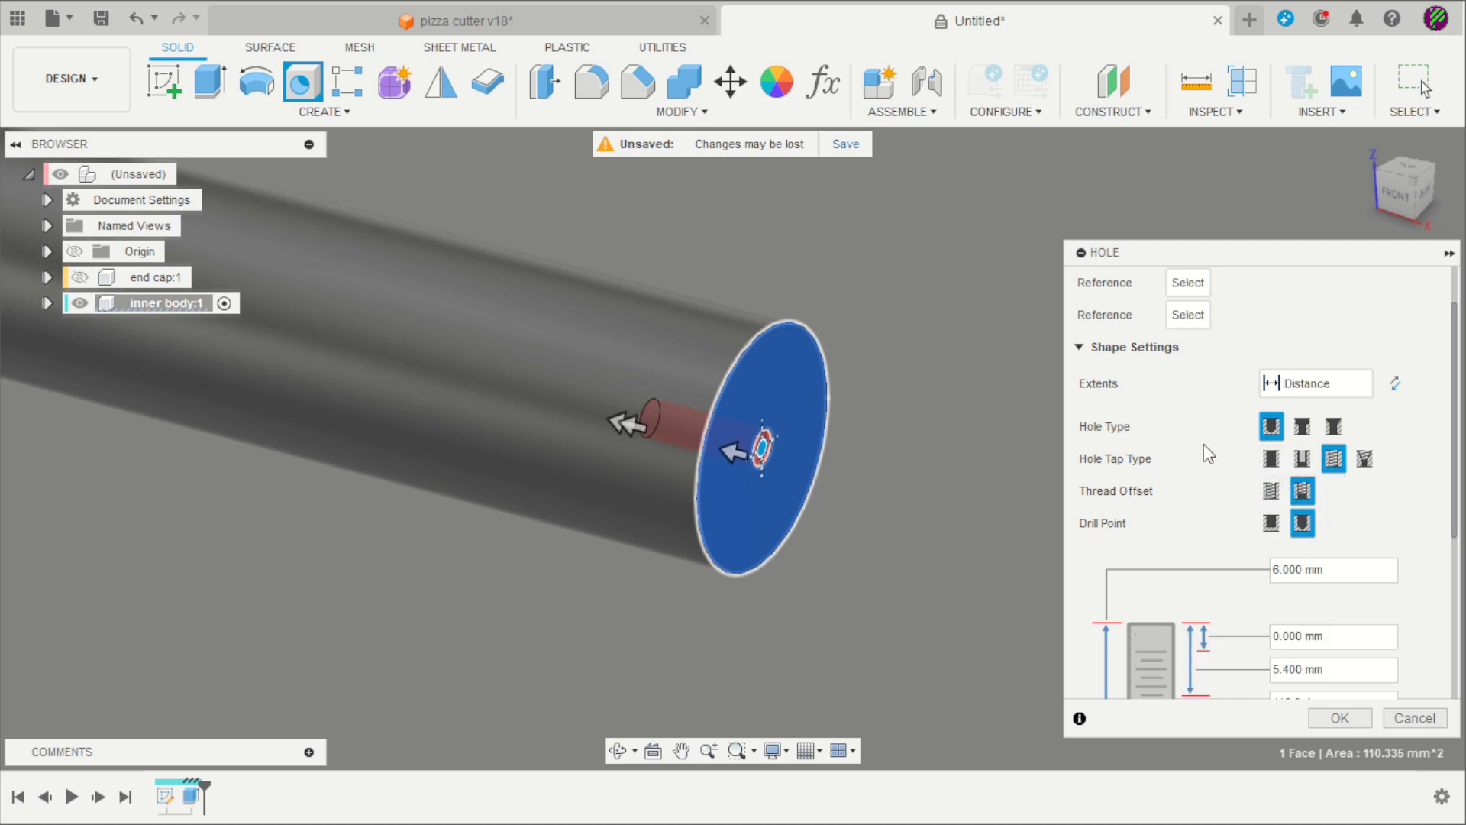
# Set the tapped hole's depth to 18 mm and its thread depth to 15 mm
pyautogui.scroll(-3, 1205, 446)
pyautogui.scroll(2, 1233, 391)
pyautogui.scroll(-2, 1237, 394)
pyautogui.click(1243, 379)
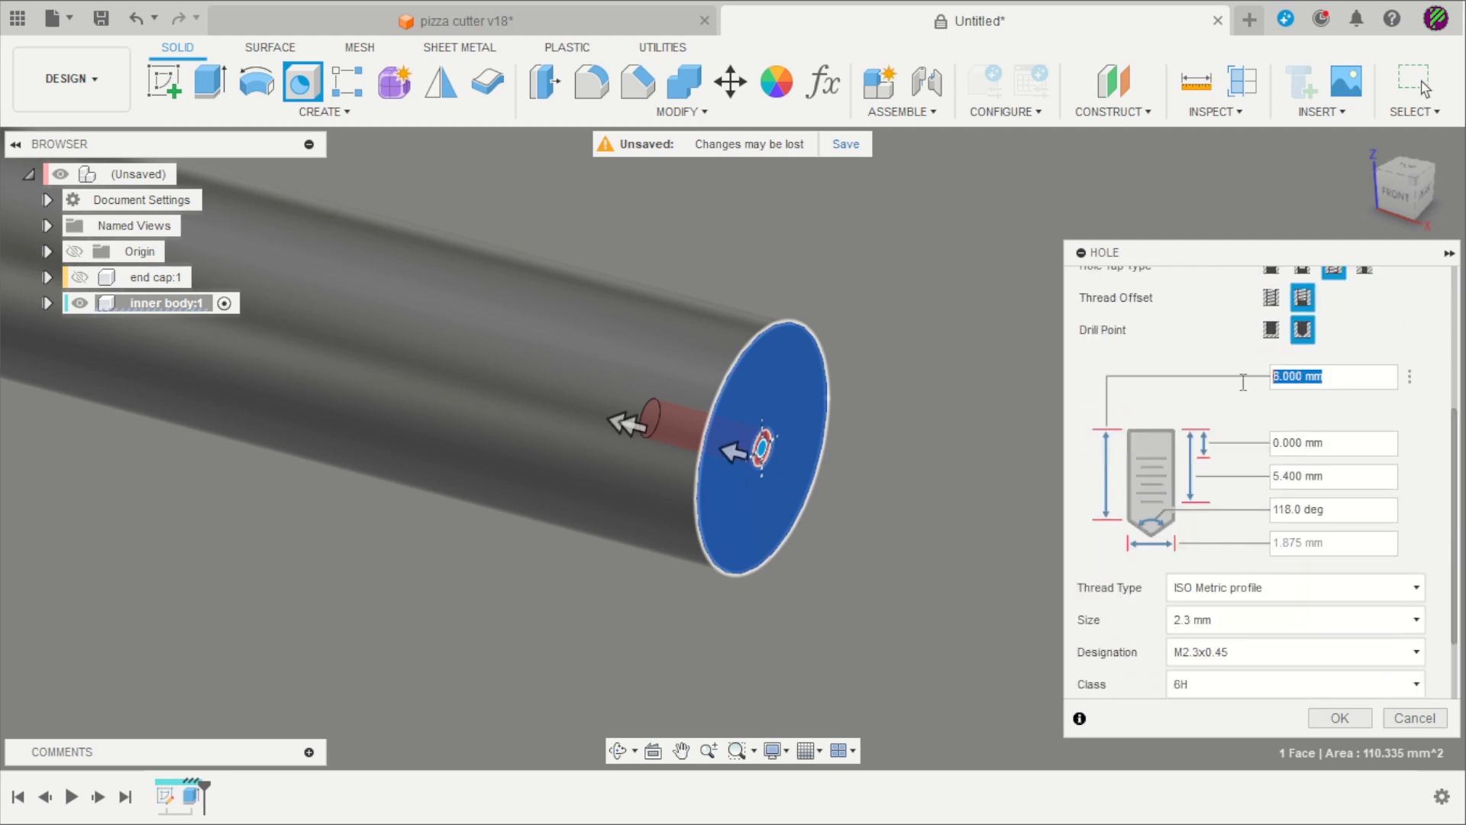
pyautogui.write('18')
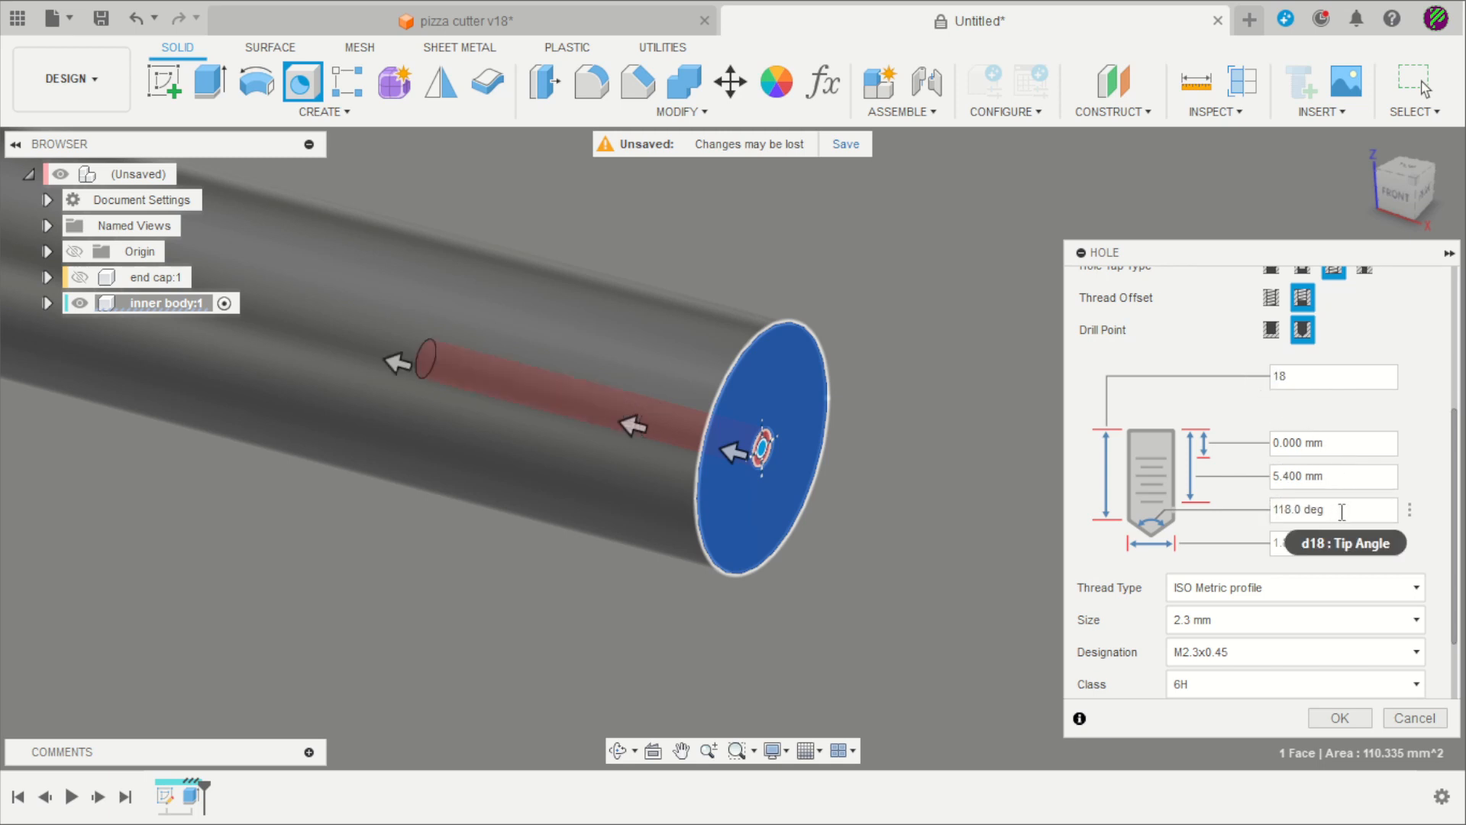
pyautogui.moveTo(1334, 478); pyautogui.dragTo(1253, 474)
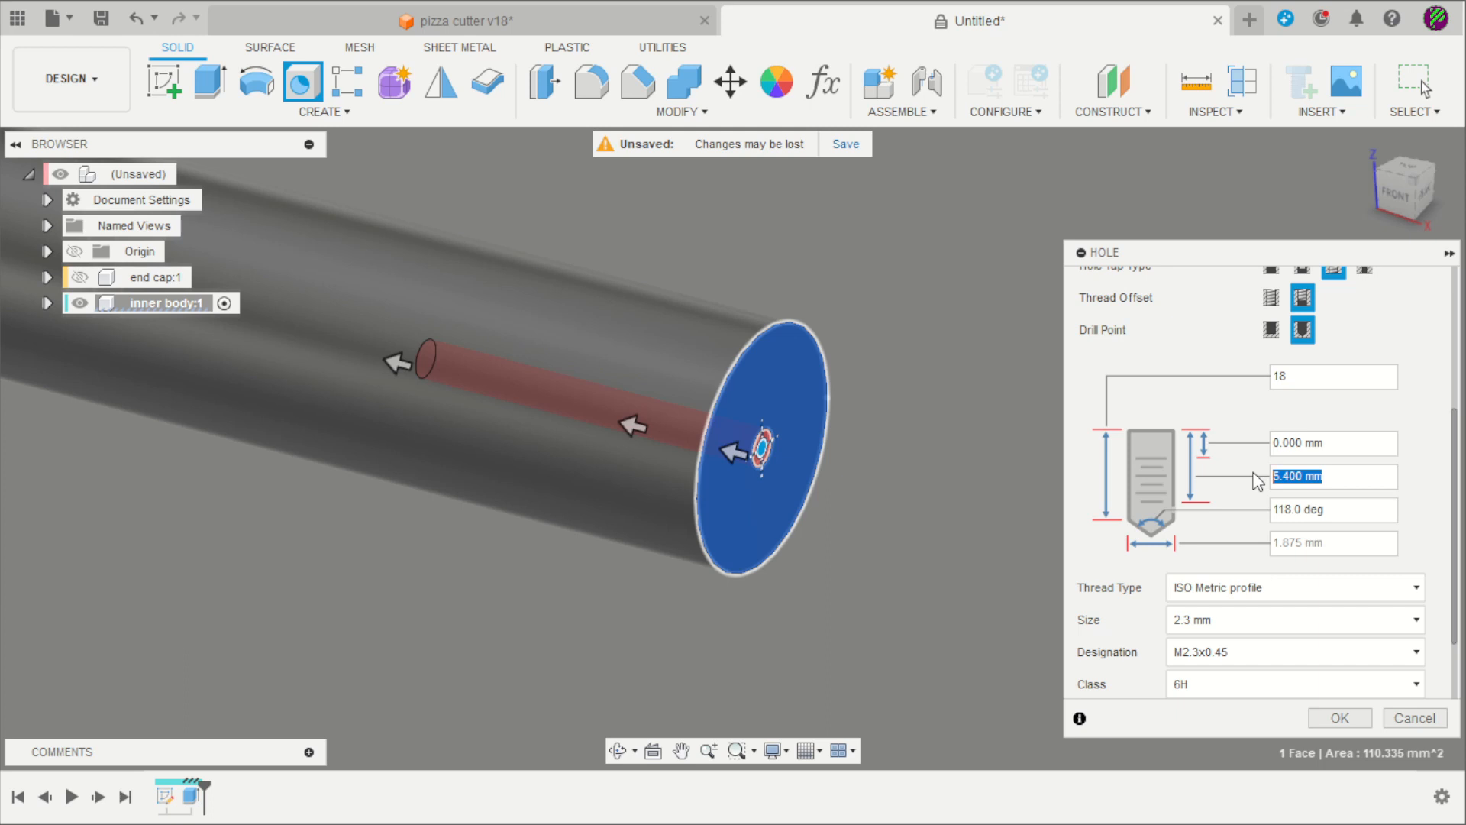
pyautogui.write('15')
pyautogui.scroll(-3, 1146, 496)
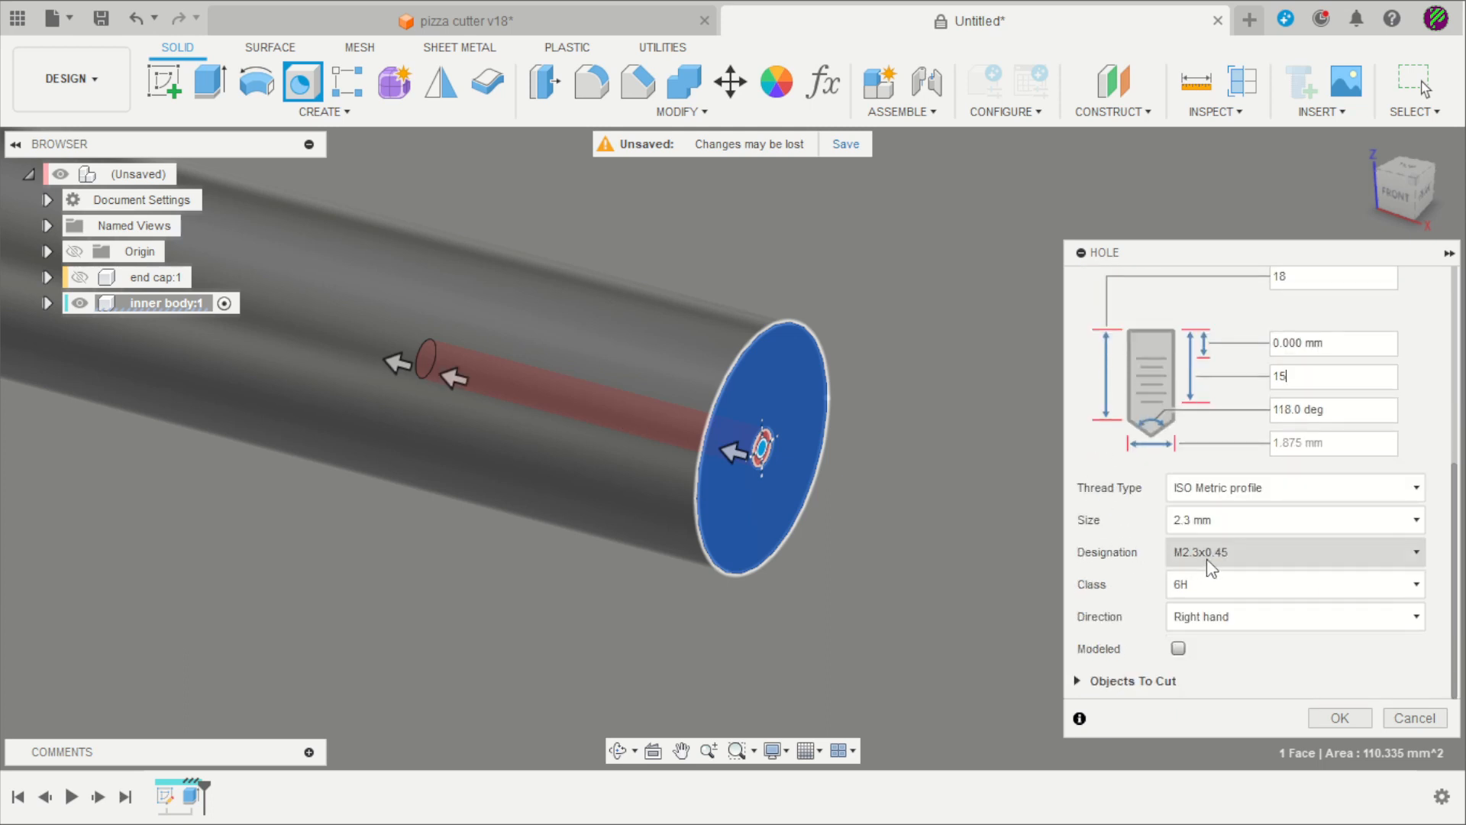
# Set the hole's thread size to 6.0 mm (M6x1), make the thread modeled, and finish the hole
pyautogui.click(1207, 561)
pyautogui.click(1191, 525)
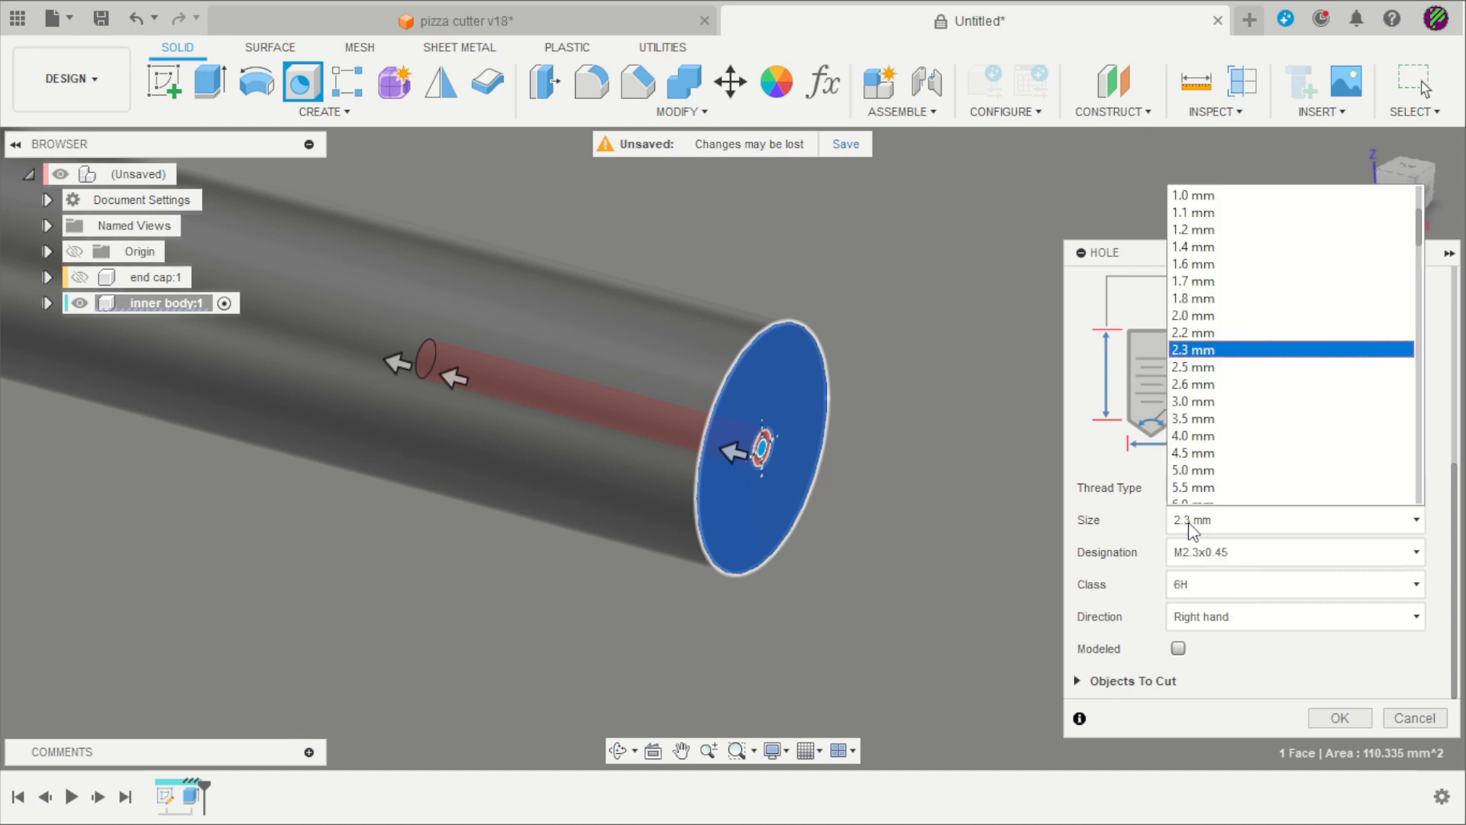
pyautogui.scroll(-3, 1202, 378)
pyautogui.click(1202, 395)
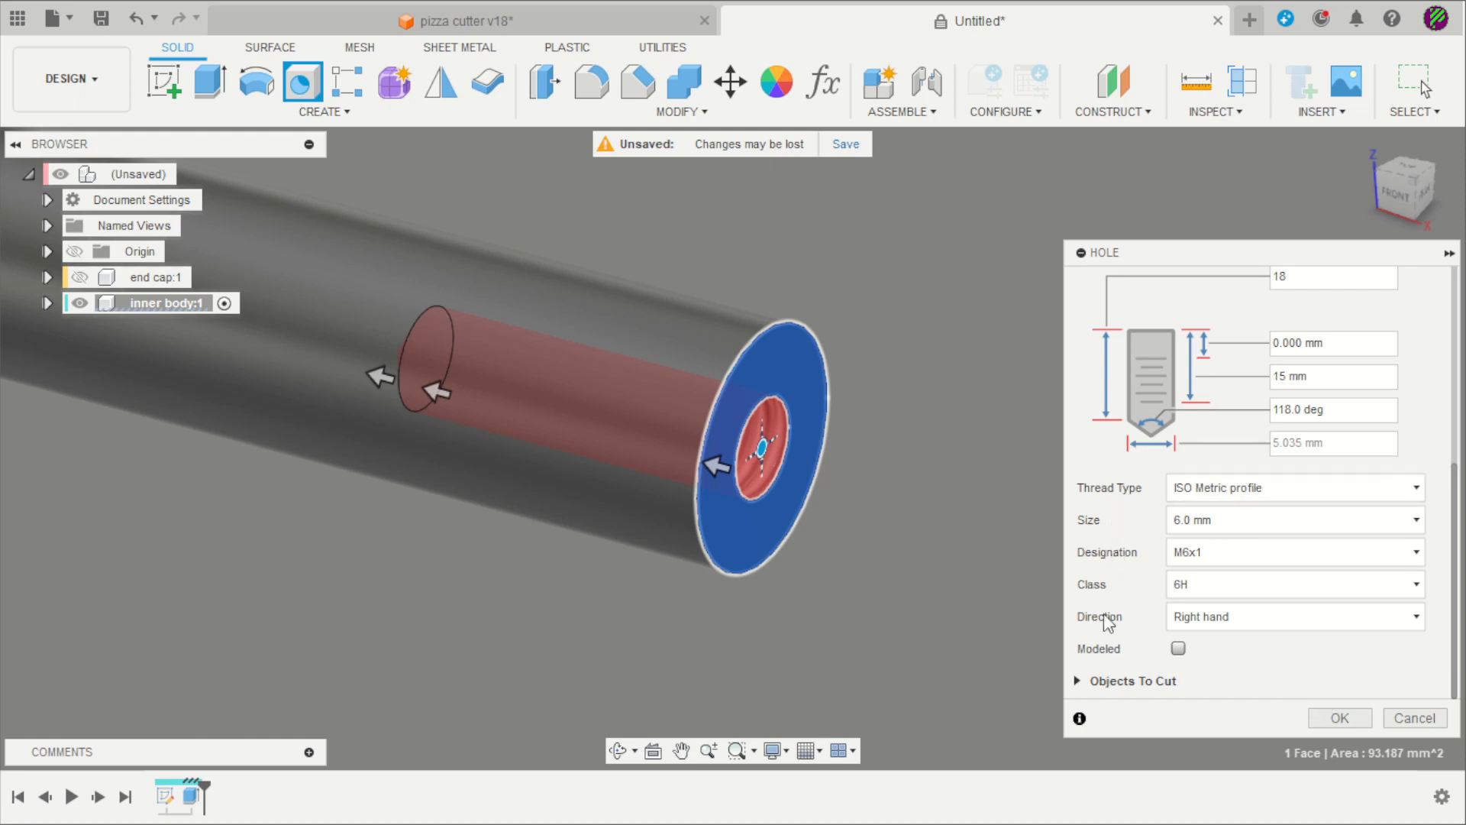
pyautogui.click(1178, 649)
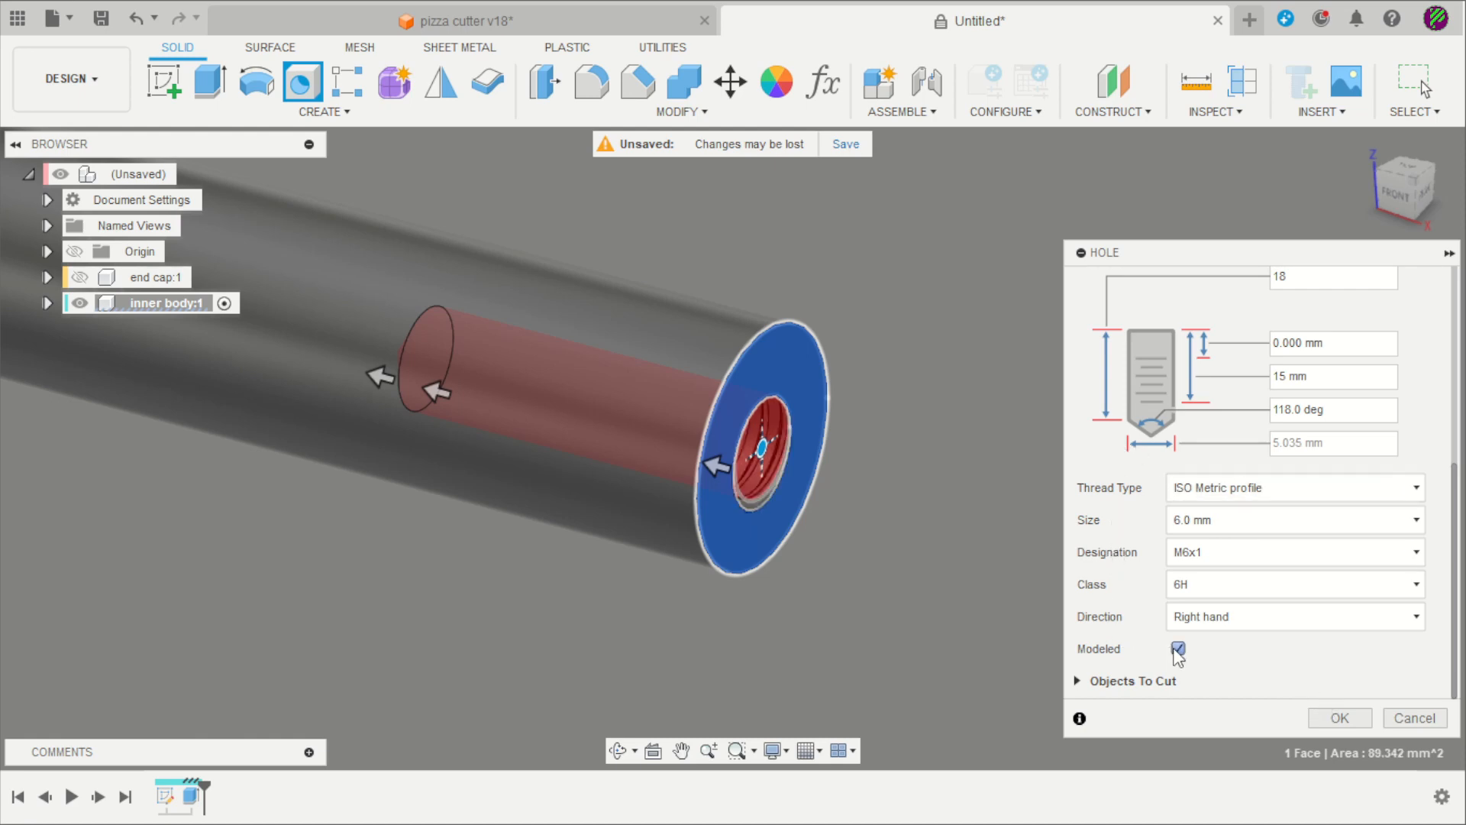
pyautogui.click(1344, 717)
pyautogui.keyDown('shift'); pyautogui.moveTo(1035, 597); pyautogui.dragTo(997, 515, button='middle'); pyautogui.keyUp('shift')
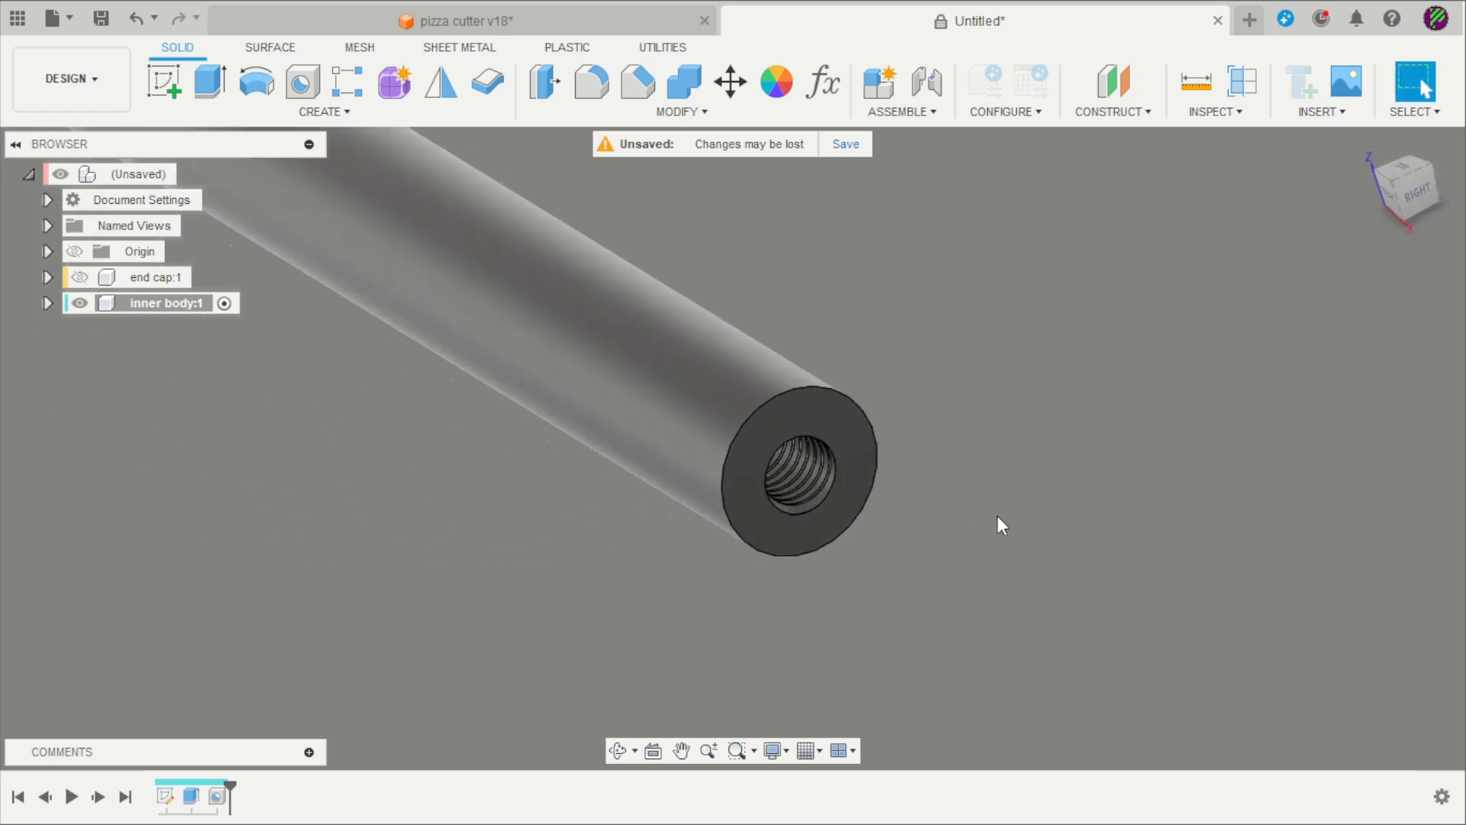
# Chamfer the outer edge of the rod's threaded end by 0.5 mm
pyautogui.click(636, 86)
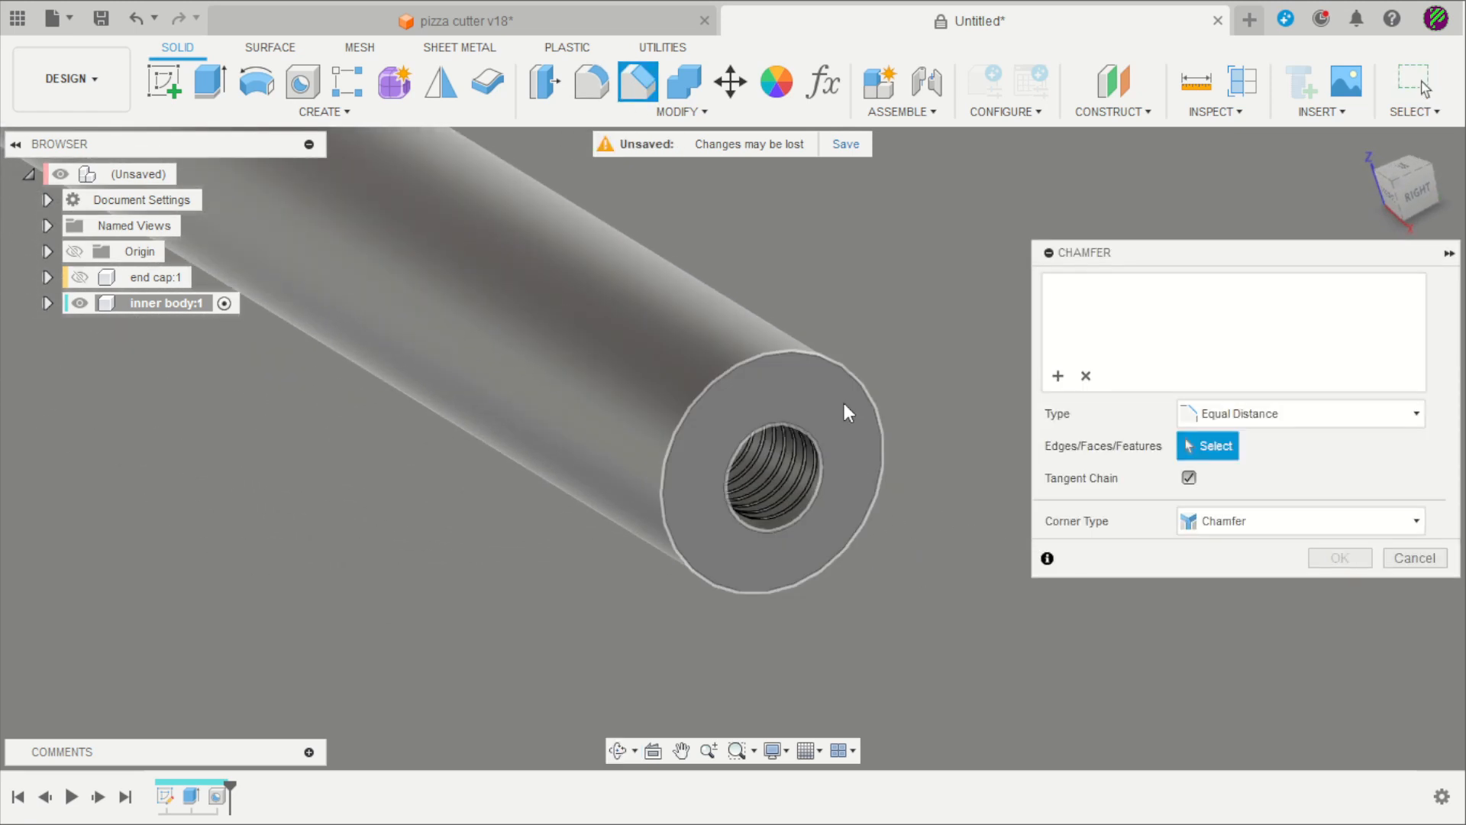
pyautogui.click(845, 375)
pyautogui.write('0.5')
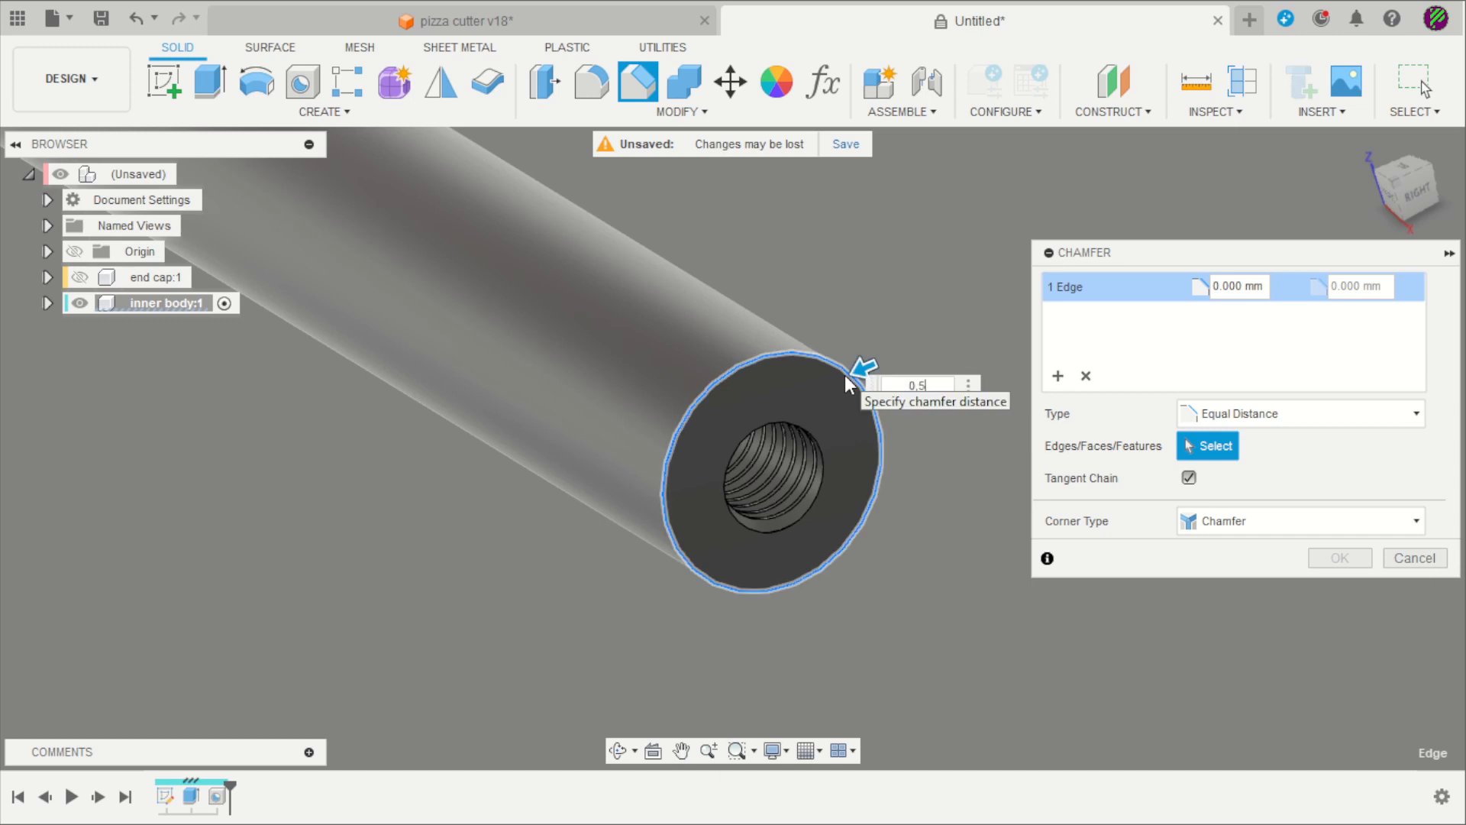
pyautogui.press('Return')
pyautogui.scroll(-2, 845, 374)
pyautogui.scroll(-2, 878, 362)
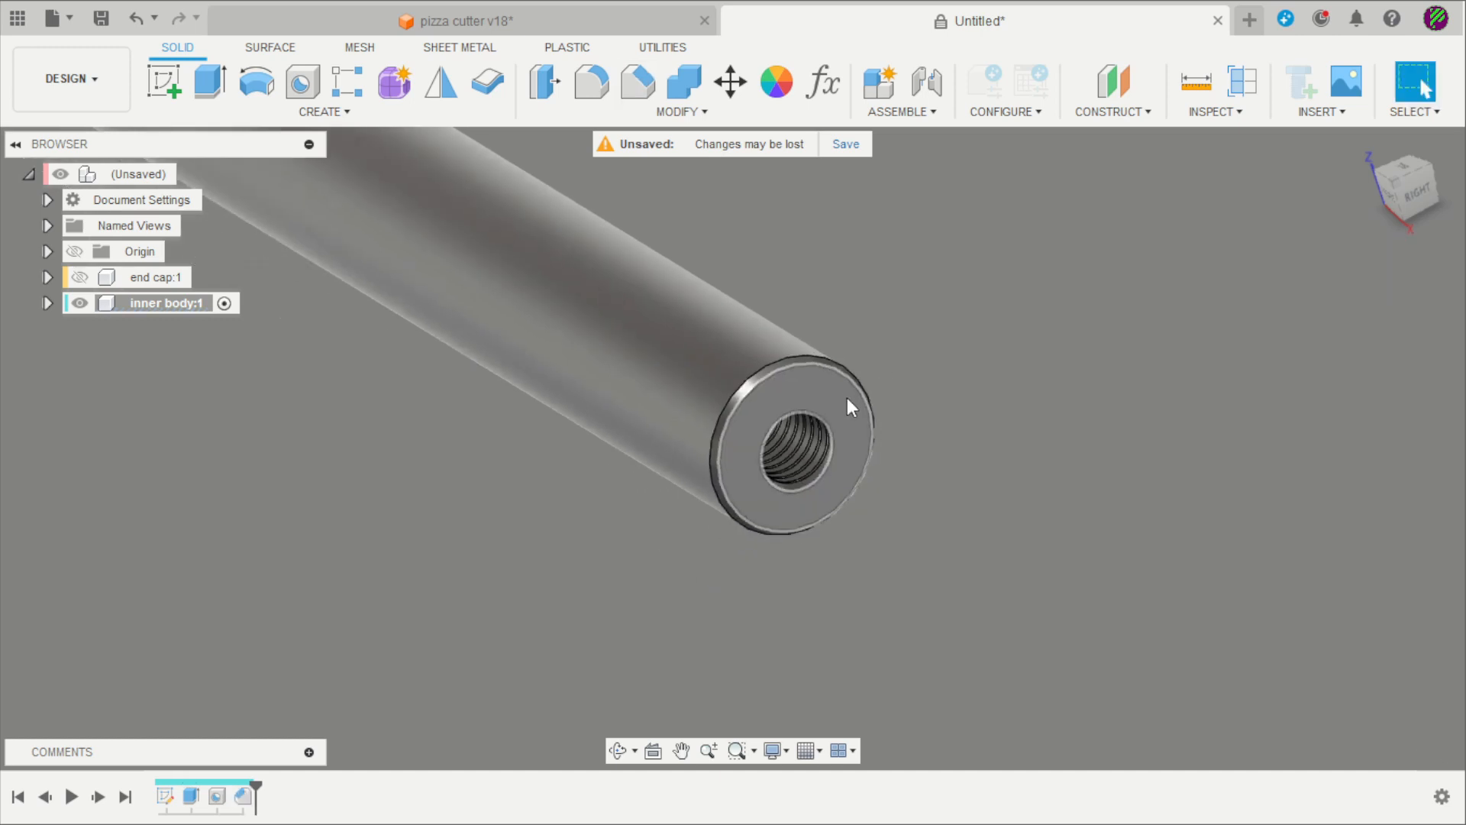
# Mirror the threaded hole and end chamfer features across the YZ plane to the rod's other end
pyautogui.click(441, 81)
pyautogui.scroll(-2, 947, 382)
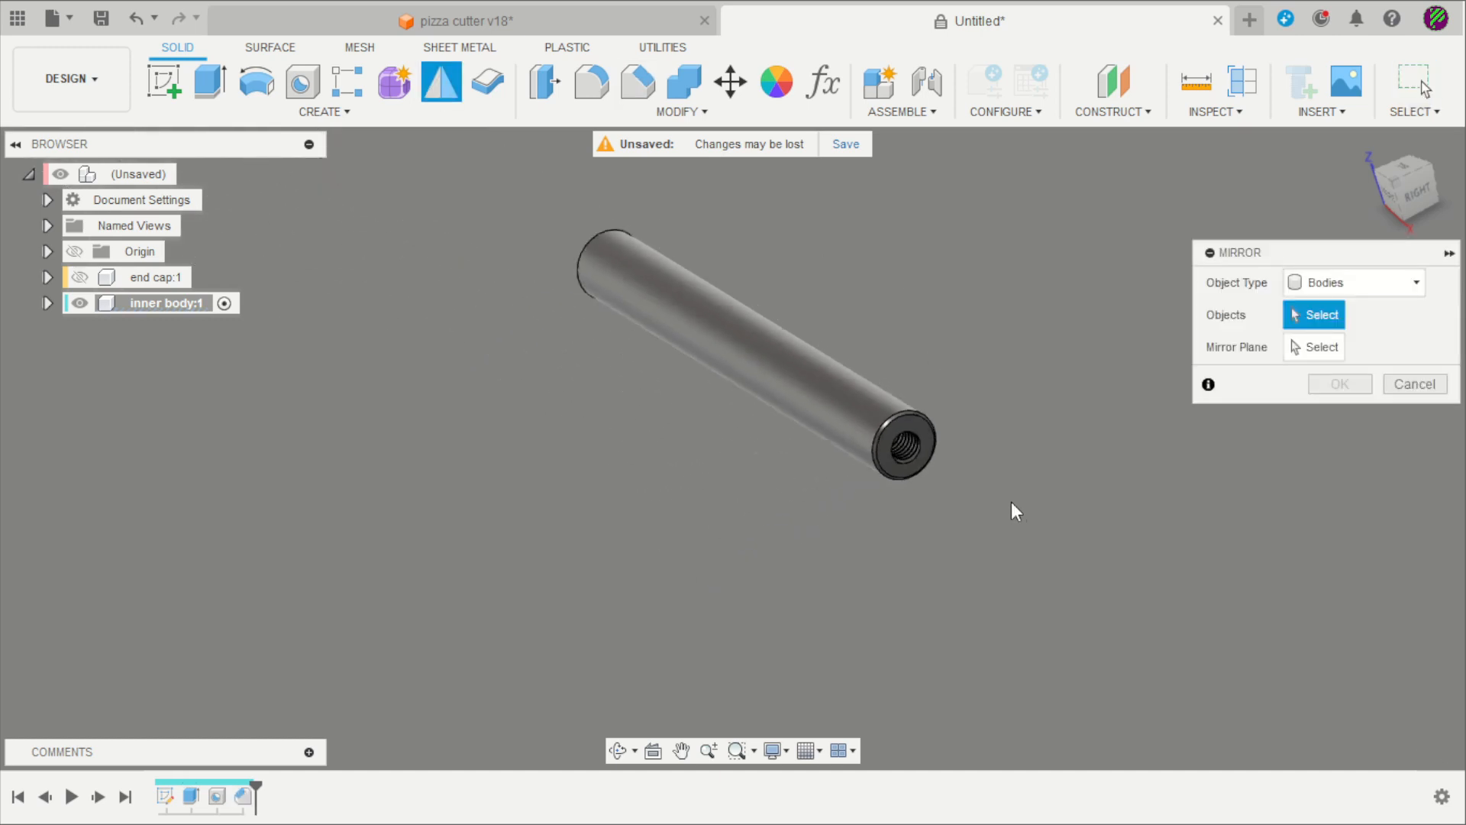
pyautogui.scroll(3, 949, 445)
pyautogui.click(1335, 282)
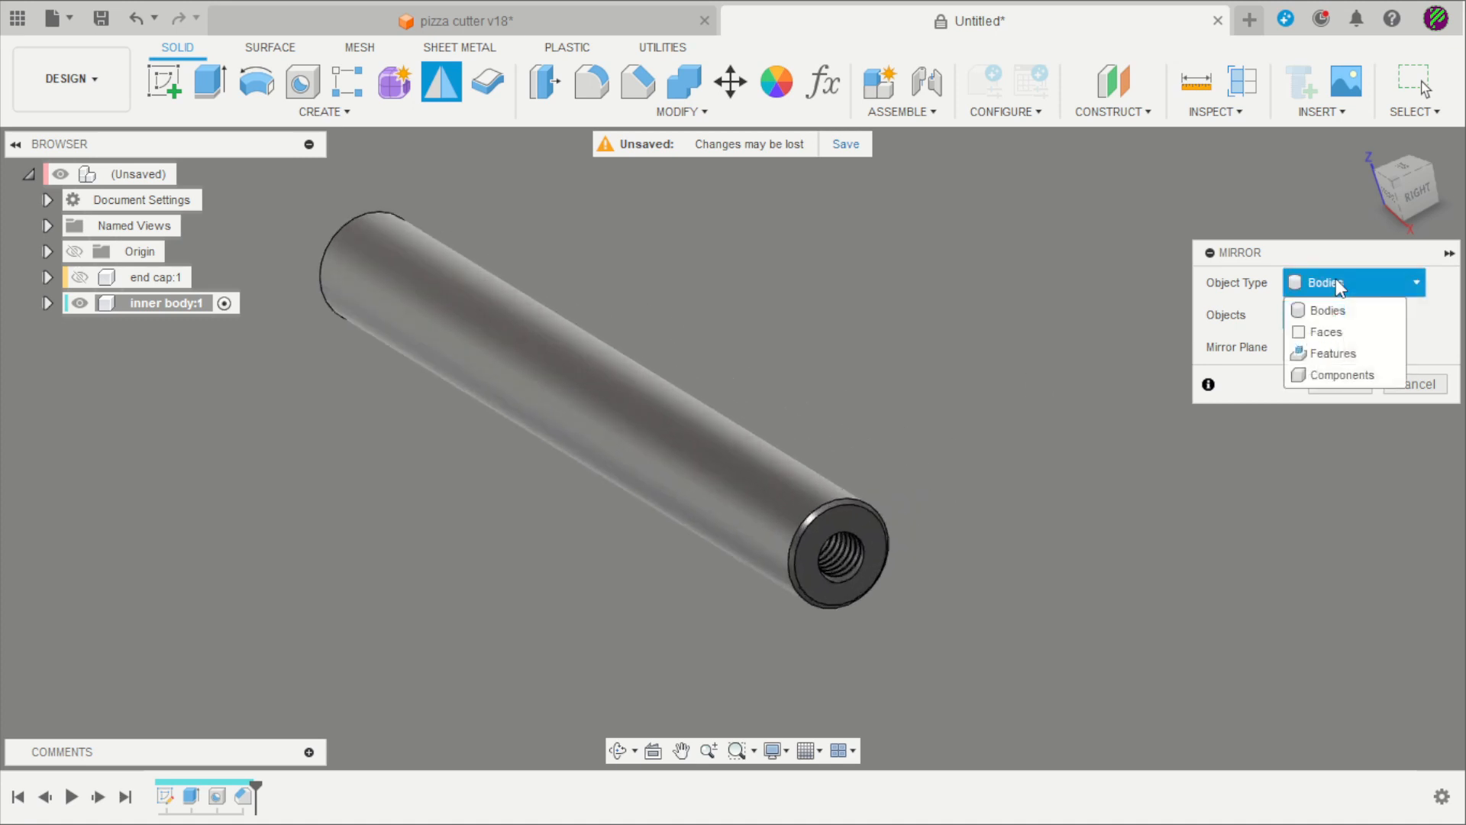
pyautogui.click(1332, 353)
pyautogui.scroll(2, 976, 591)
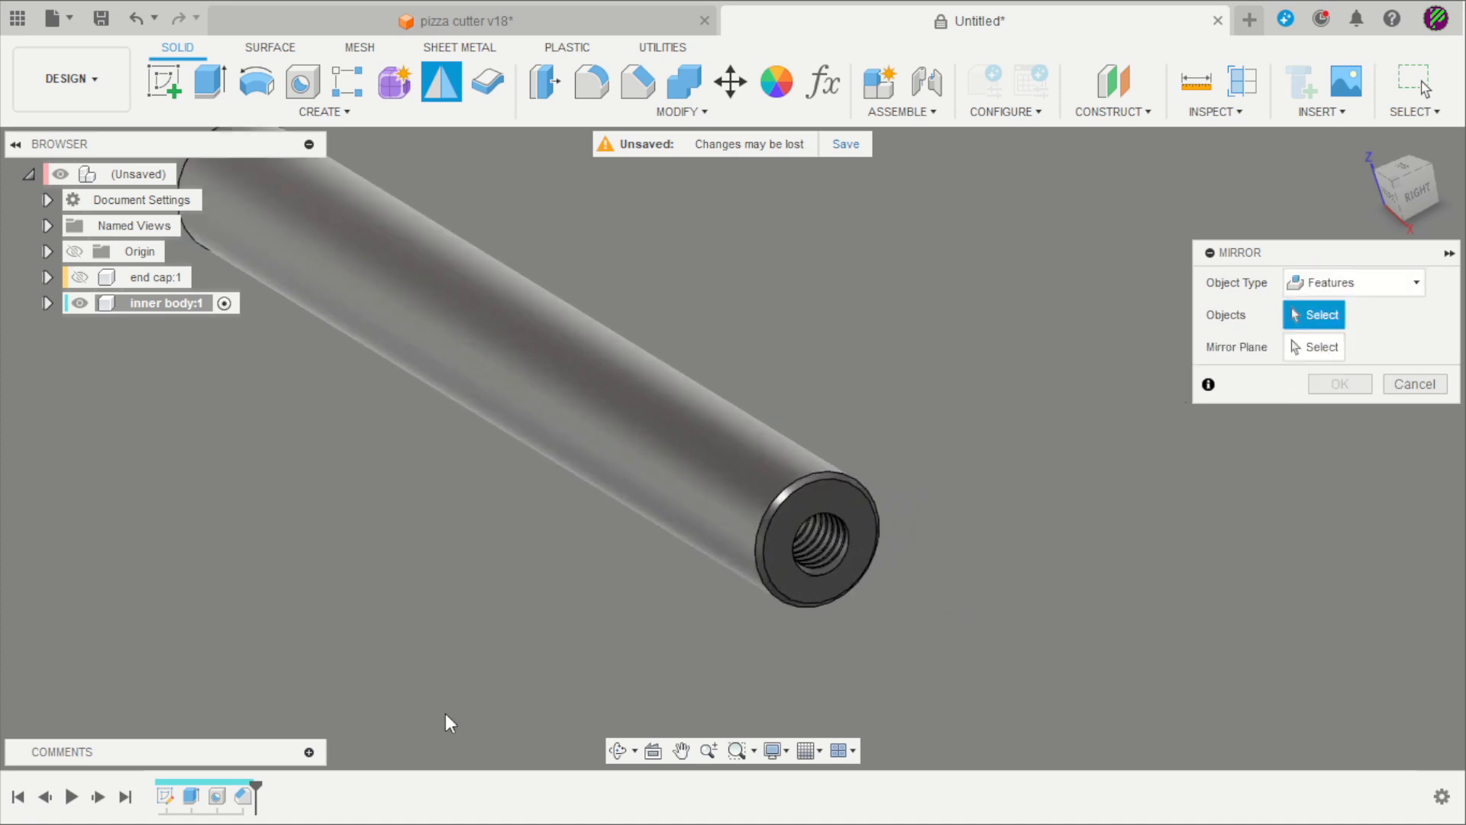
pyautogui.click(218, 796)
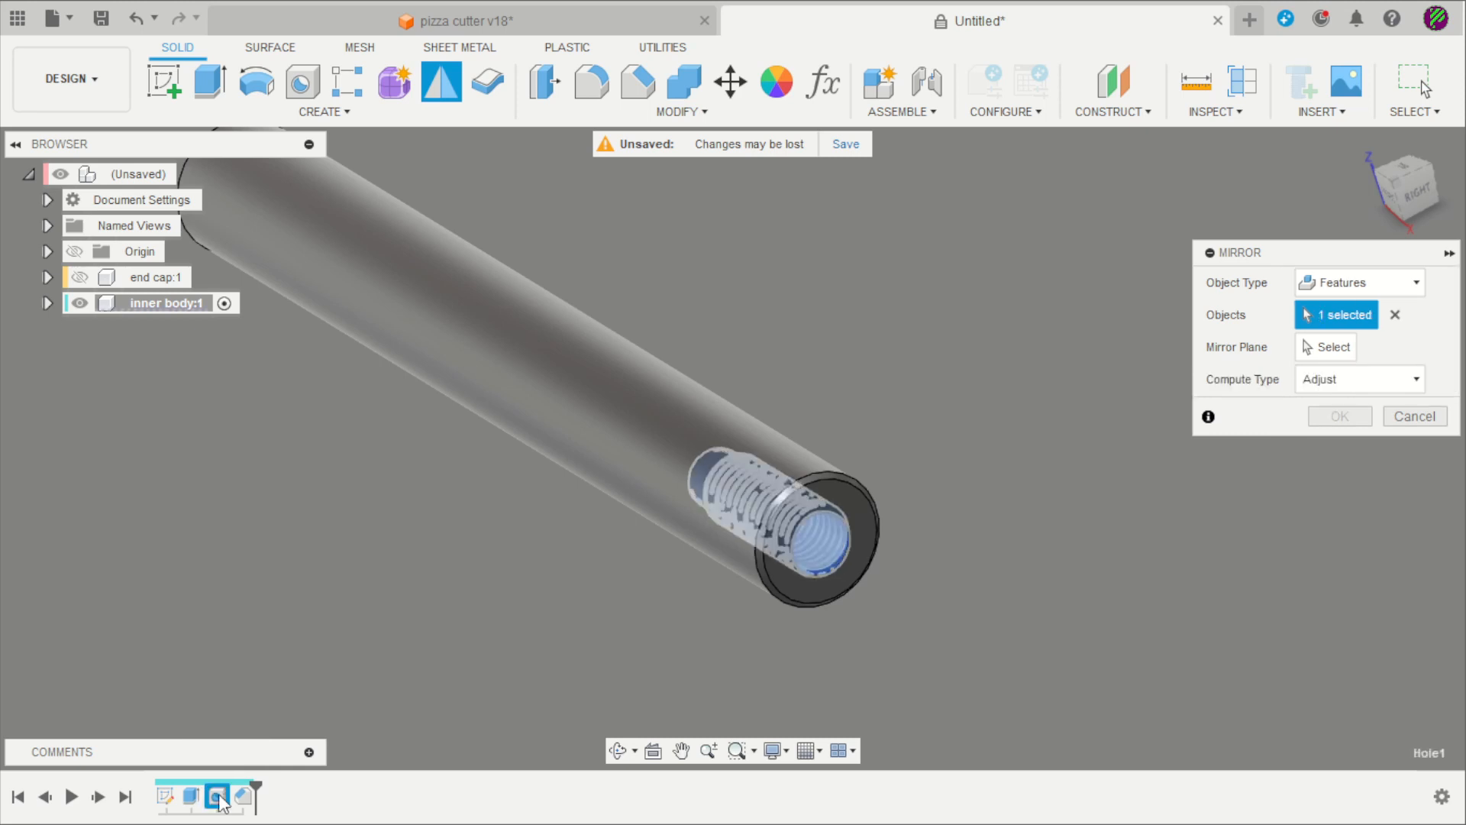
pyautogui.click(243, 796)
pyautogui.click(1329, 346)
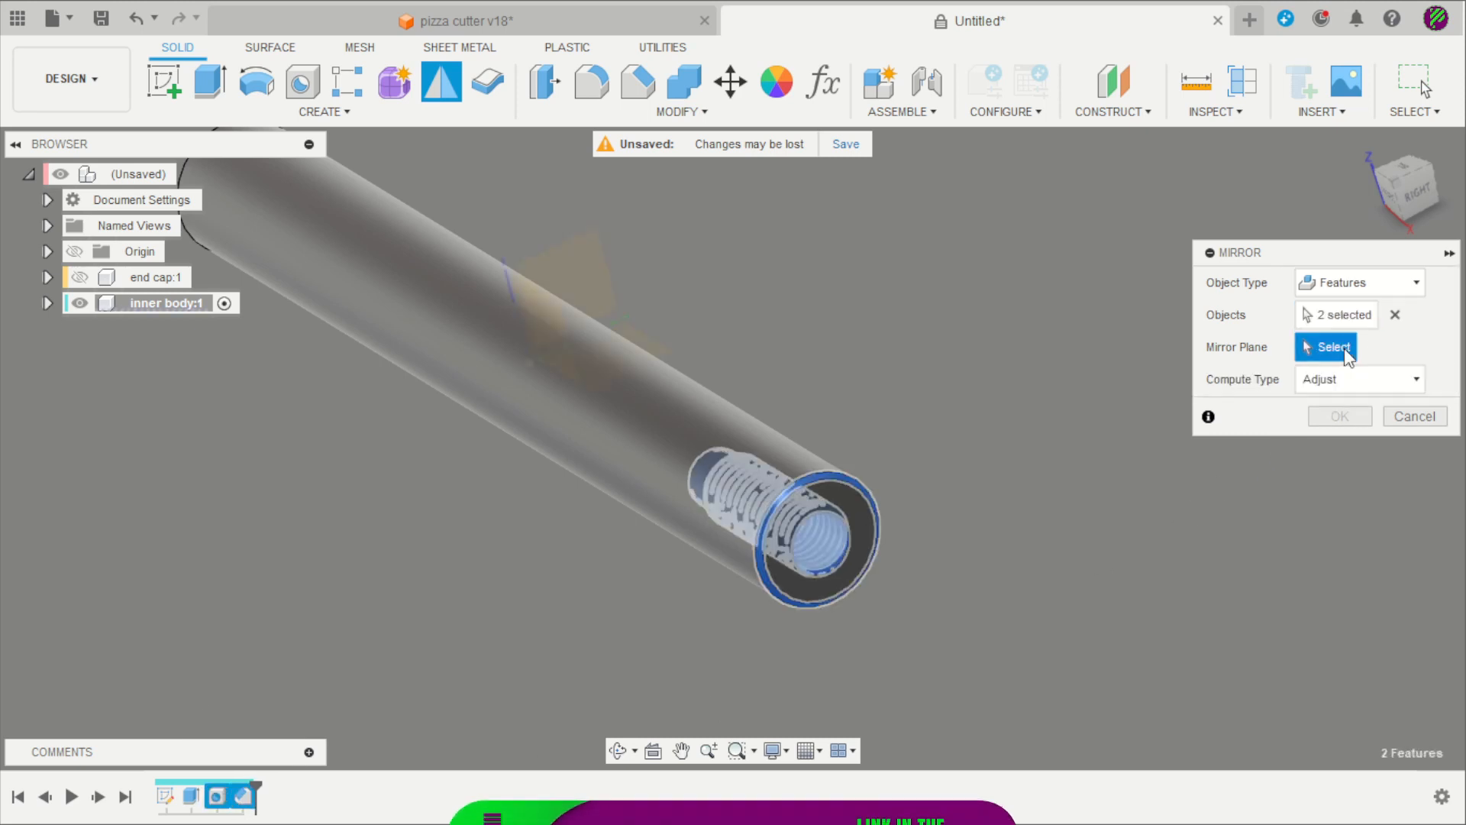
pyautogui.scroll(-1, 1126, 418)
pyautogui.click(661, 273)
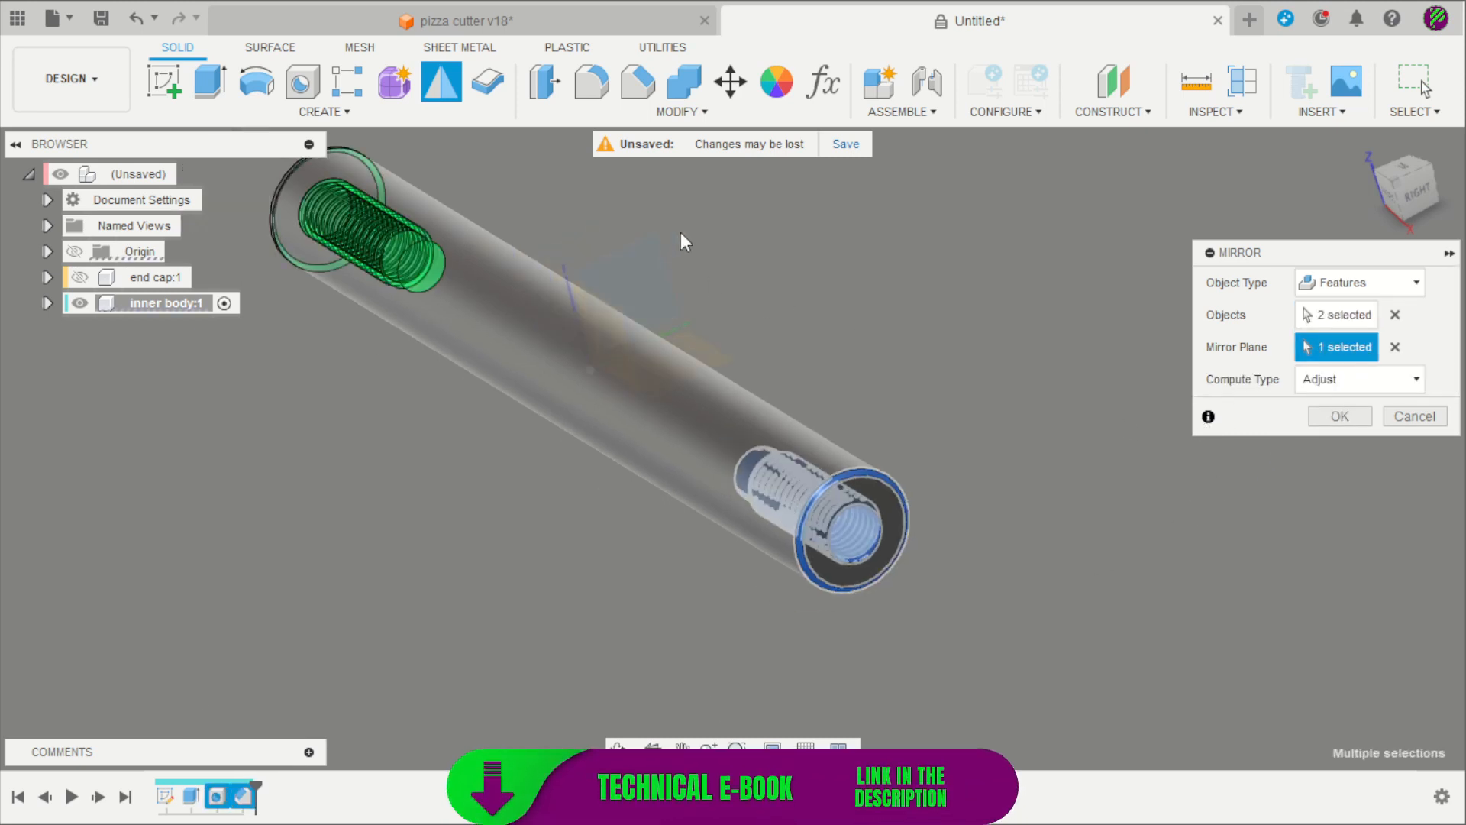
pyautogui.keyDown('shift'); pyautogui.moveTo(680, 236); pyautogui.dragTo(1138, 373, button='middle'); pyautogui.keyUp('shift')
pyautogui.scroll(5, 336, 323)
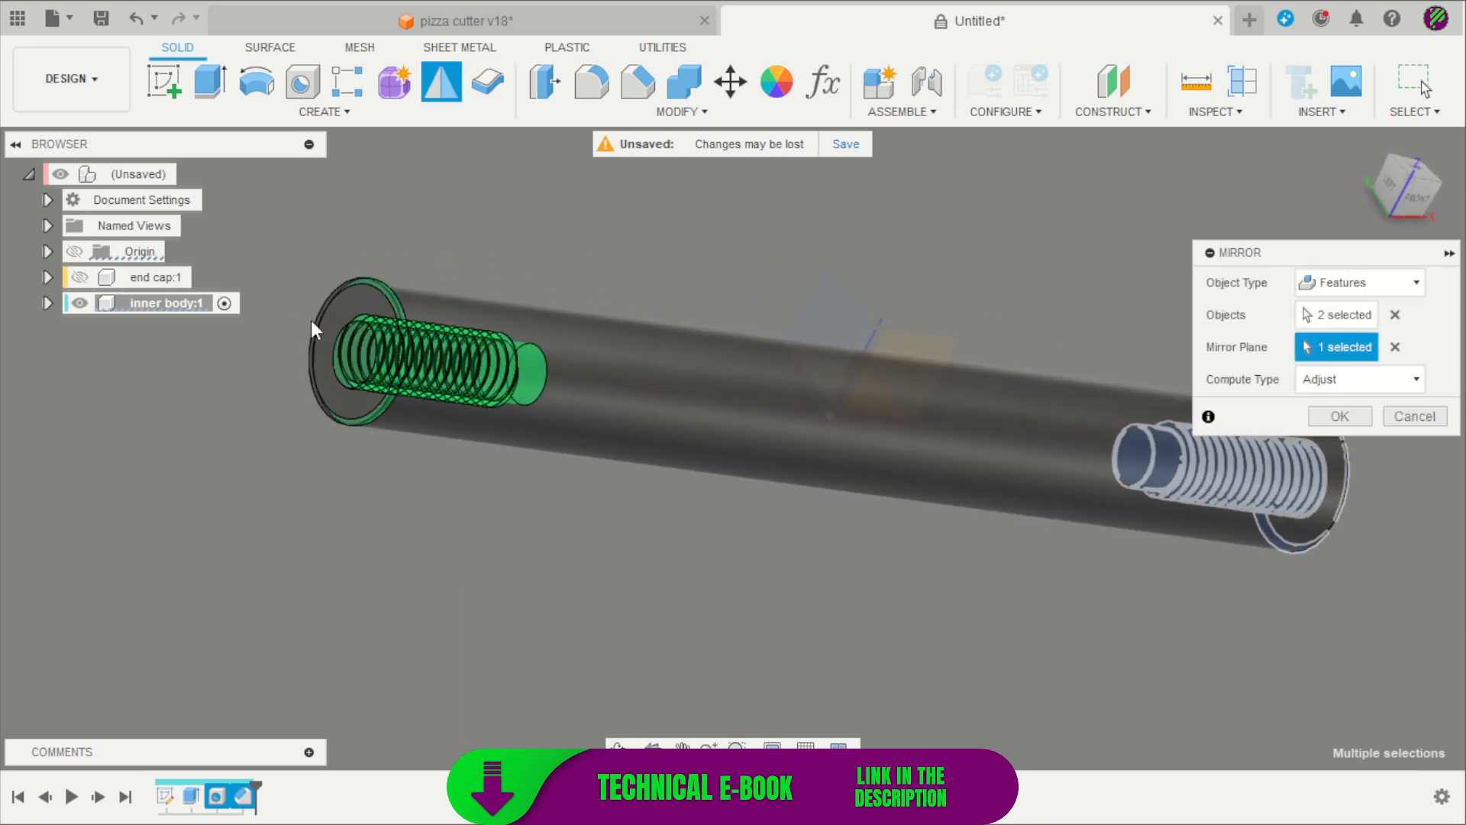
pyautogui.click(1340, 416)
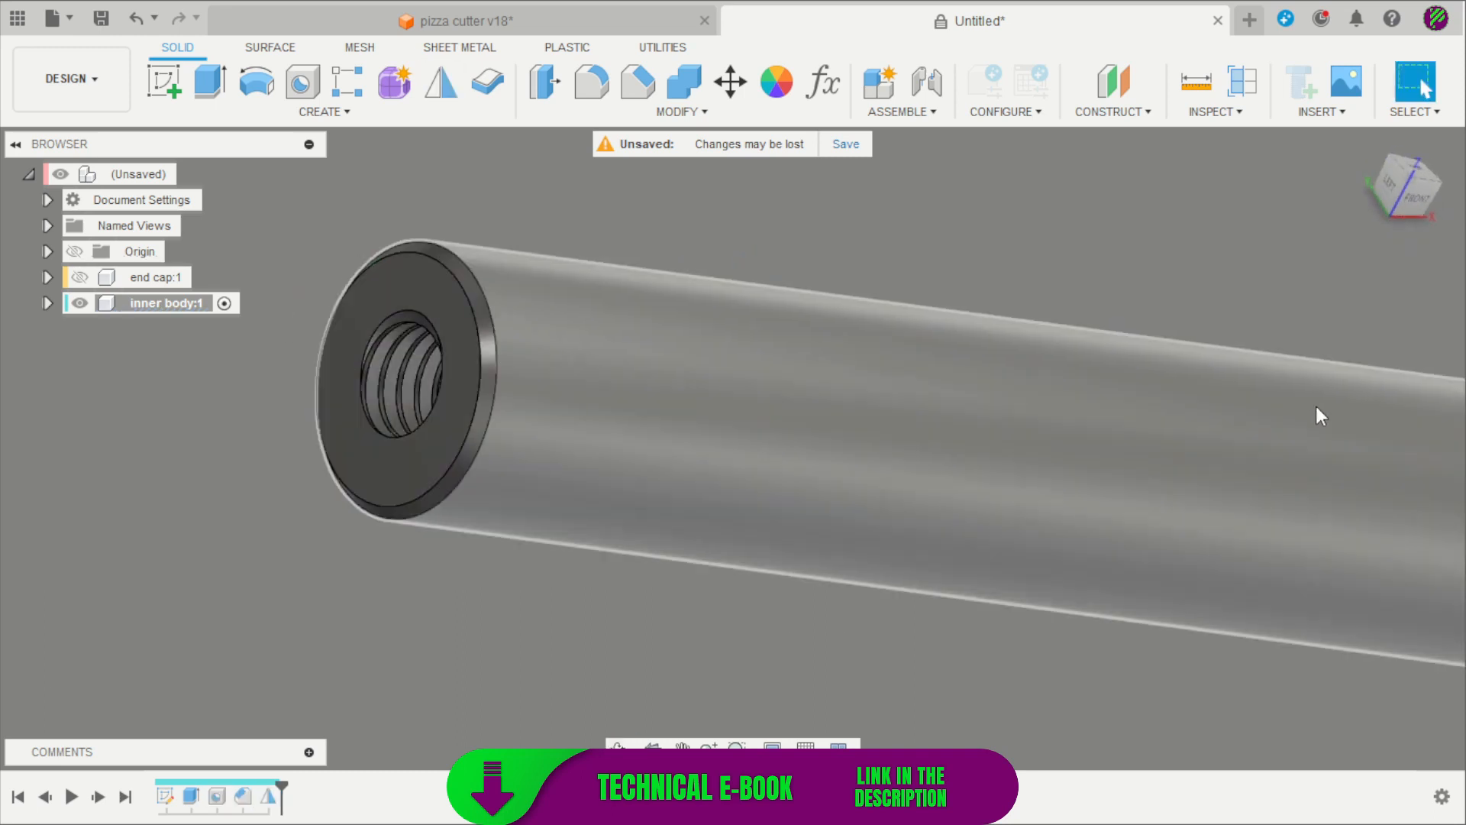
pyautogui.keyDown('shift'); pyautogui.moveTo(562, 200); pyautogui.dragTo(719, 196, button='middle'); pyautogui.keyUp('shift')
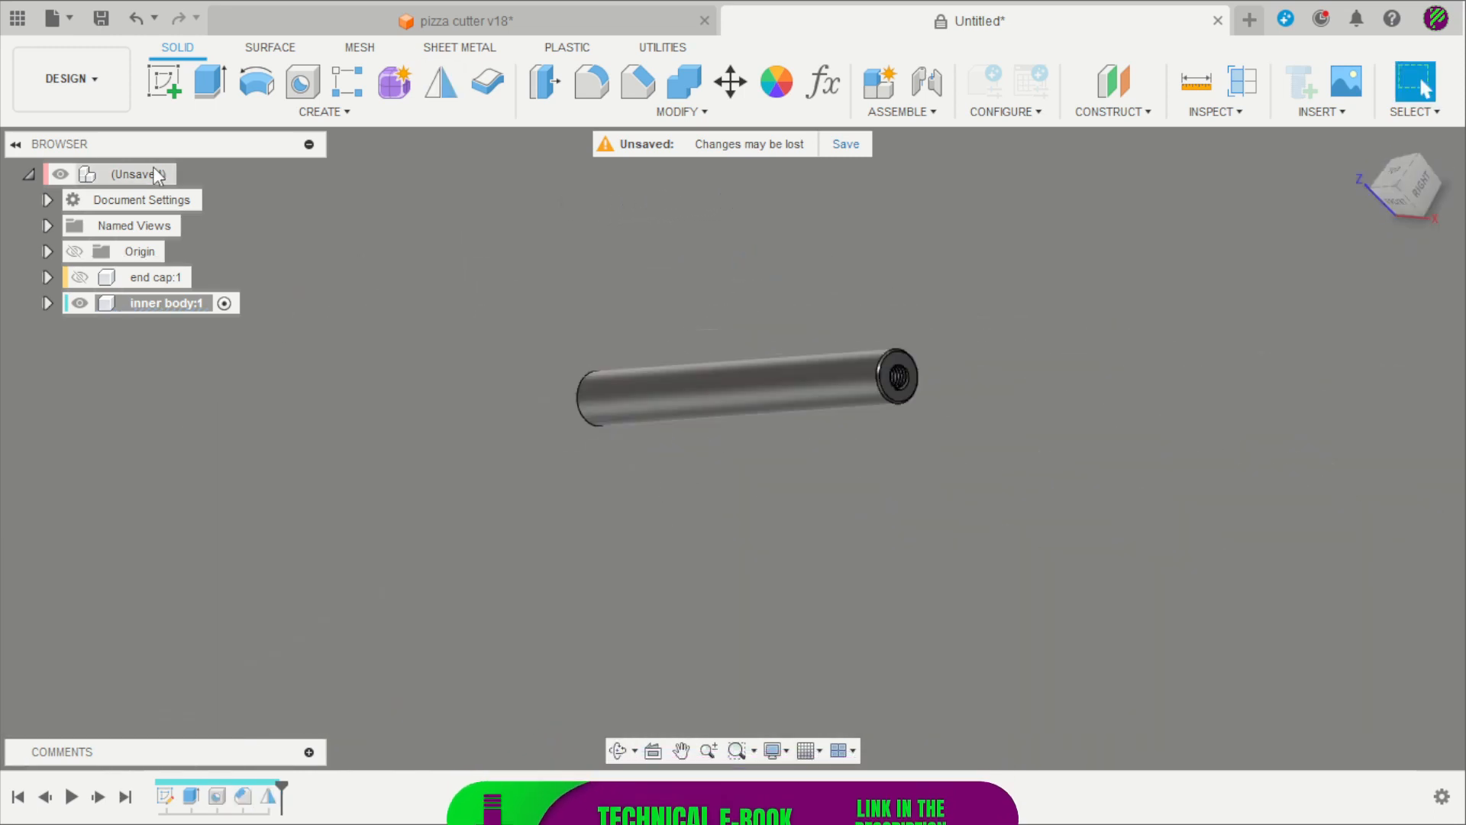
# Hide the inner body and create an internal standard component named wooden handle under the top-level component
pyautogui.click(192, 174)
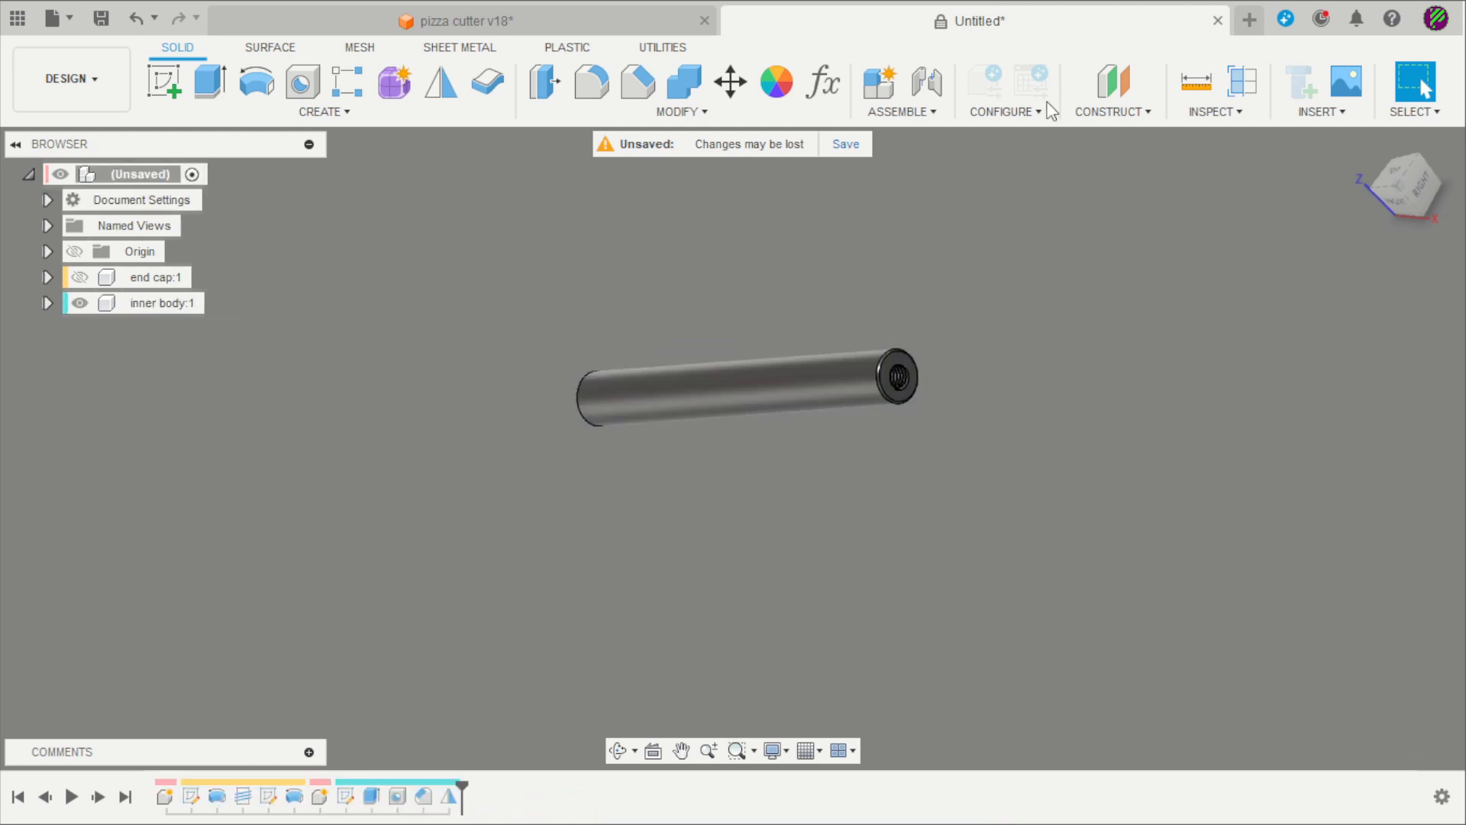
pyautogui.click(81, 302)
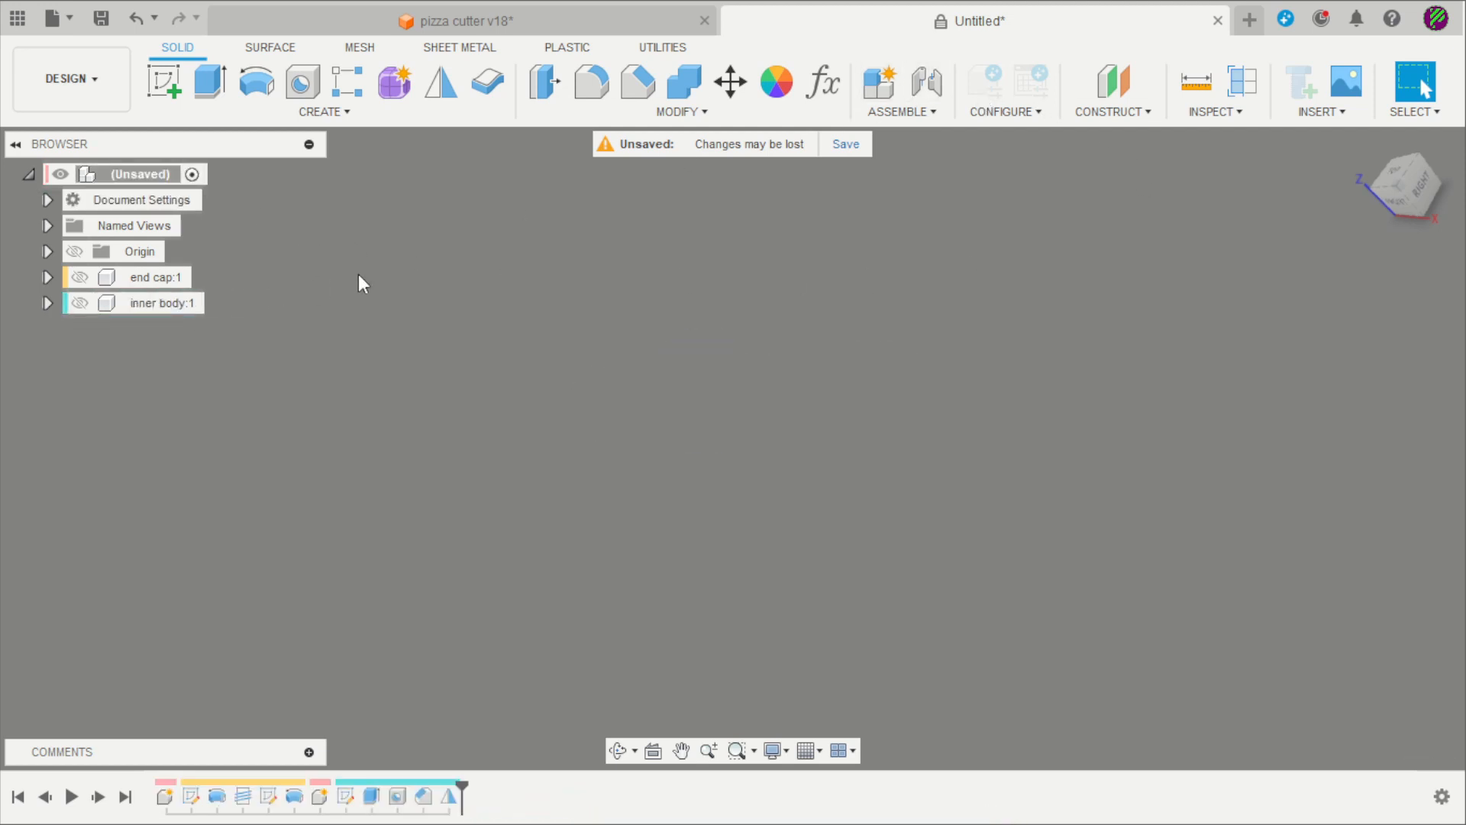
pyautogui.click(876, 82)
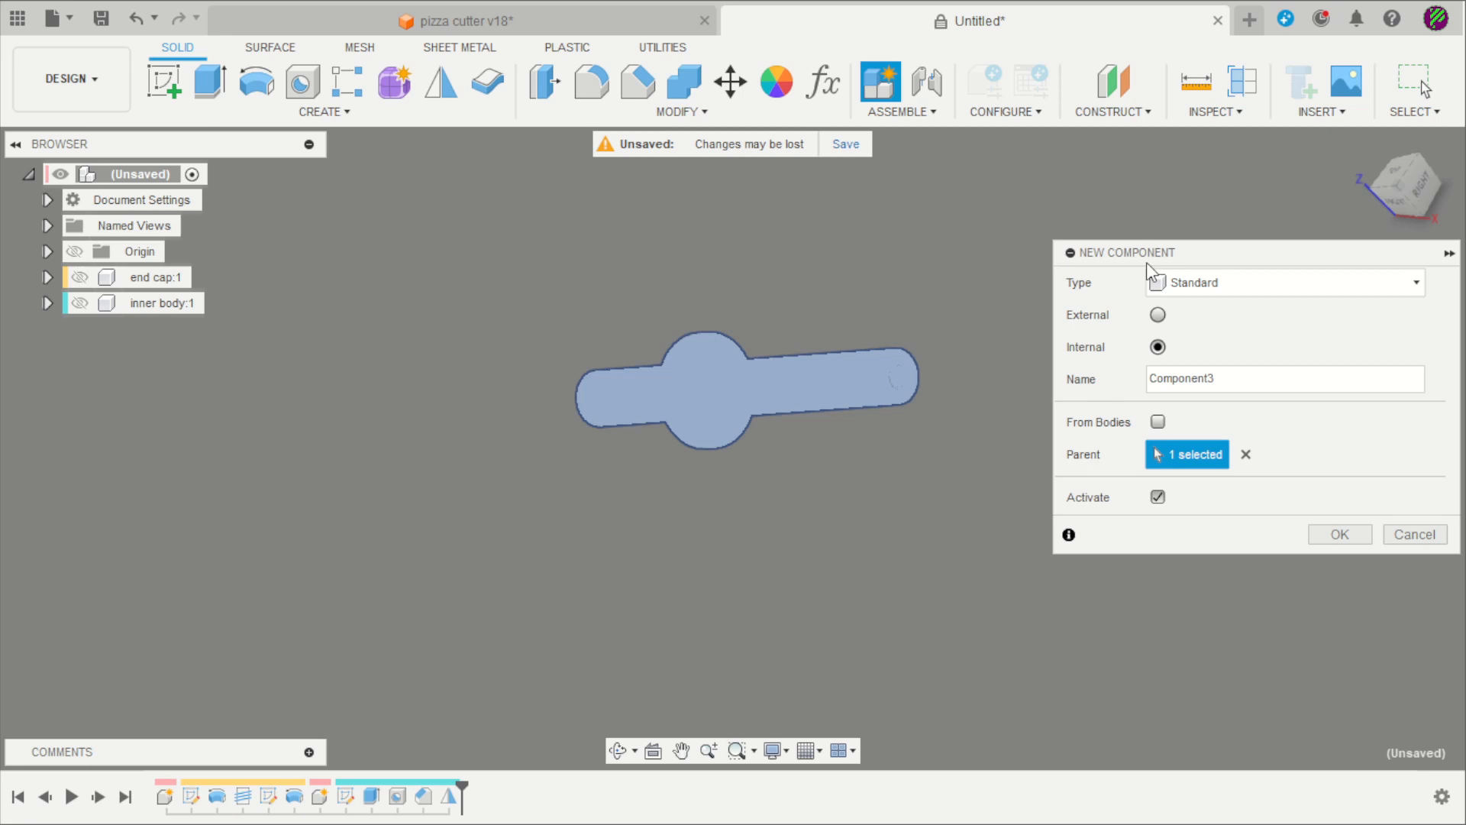
pyautogui.doubleClick(1219, 379)
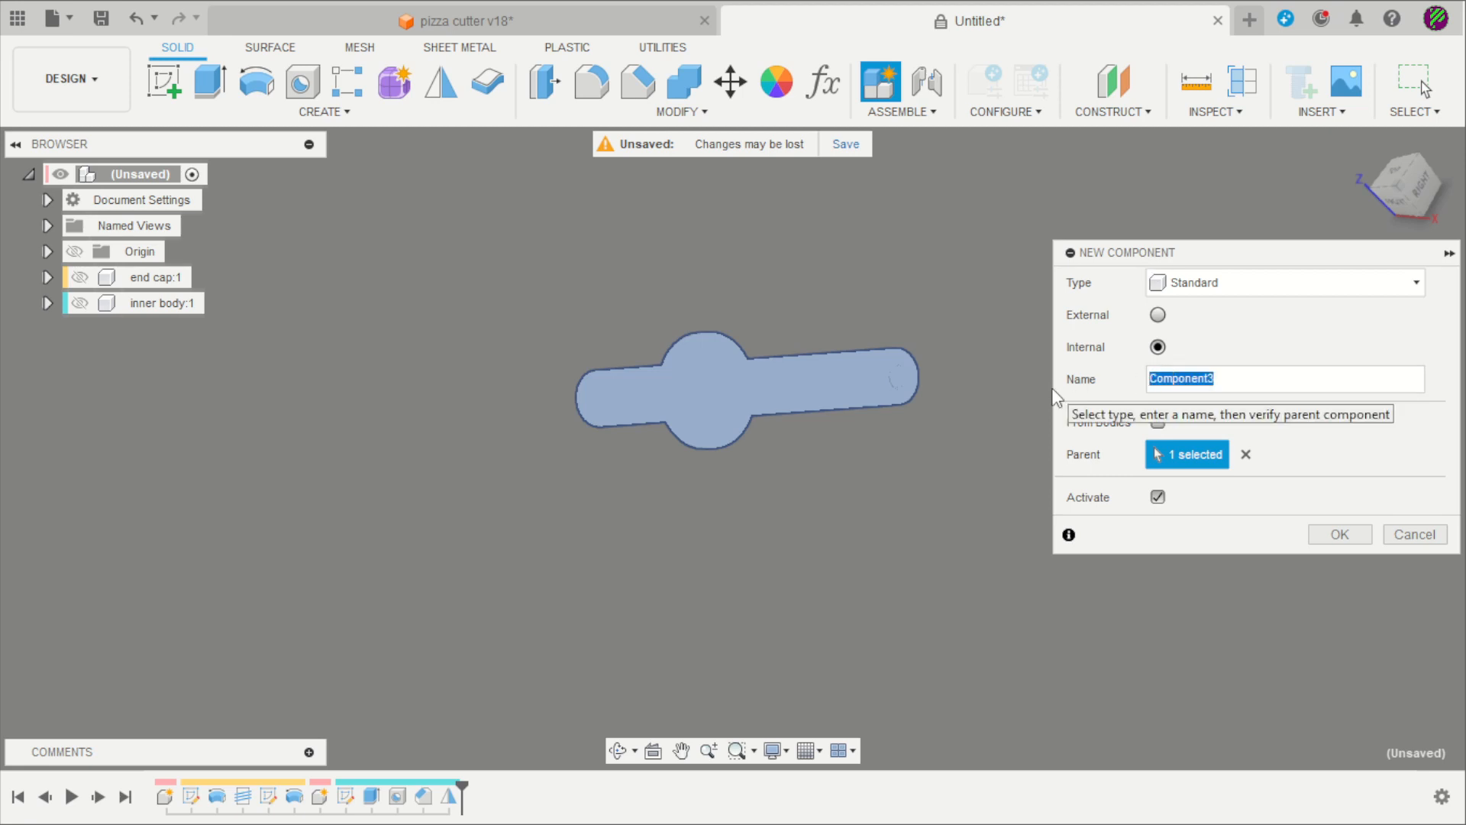
pyautogui.write('wooden handle')
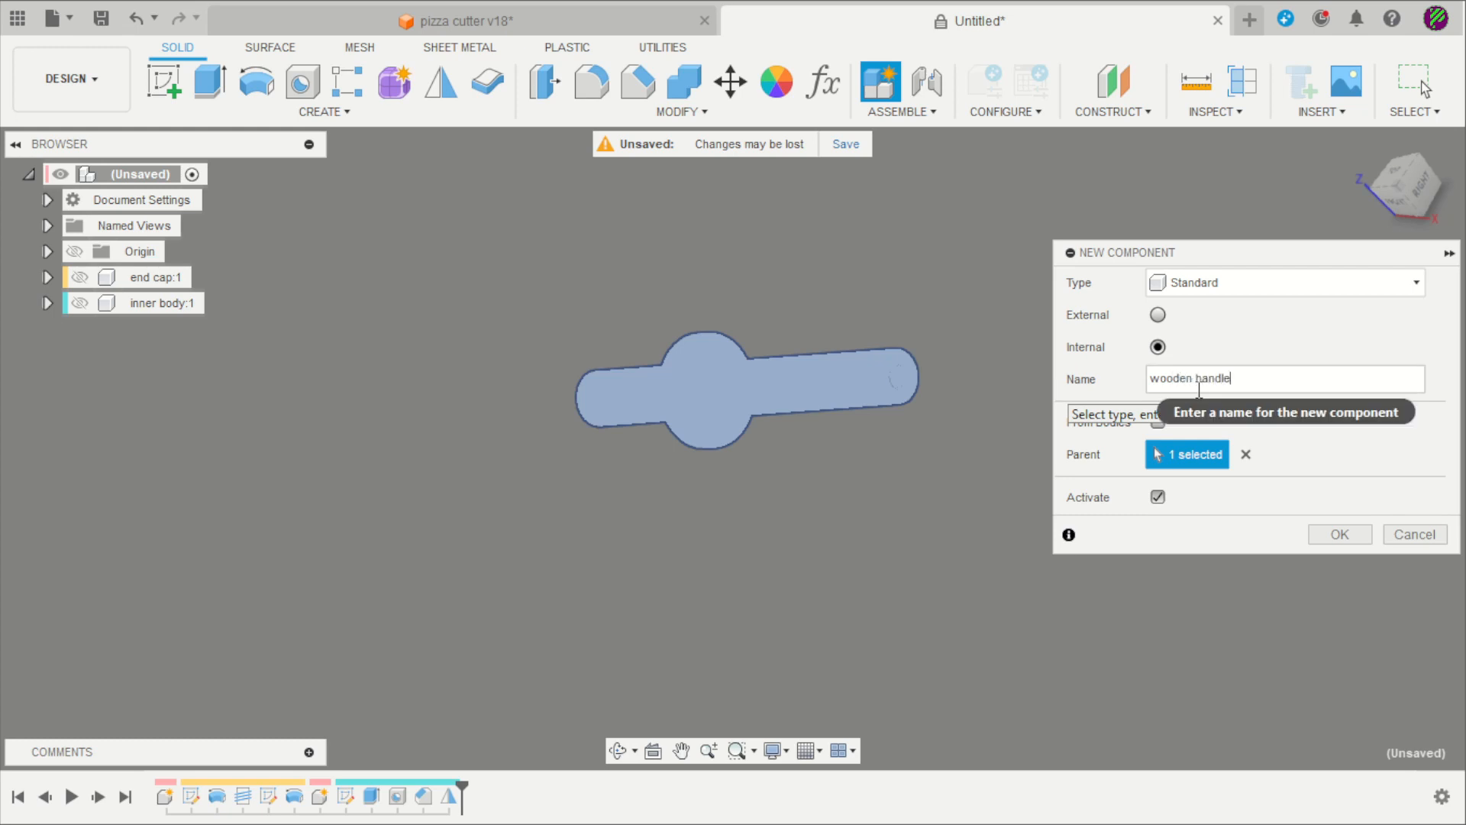
pyautogui.click(1326, 535)
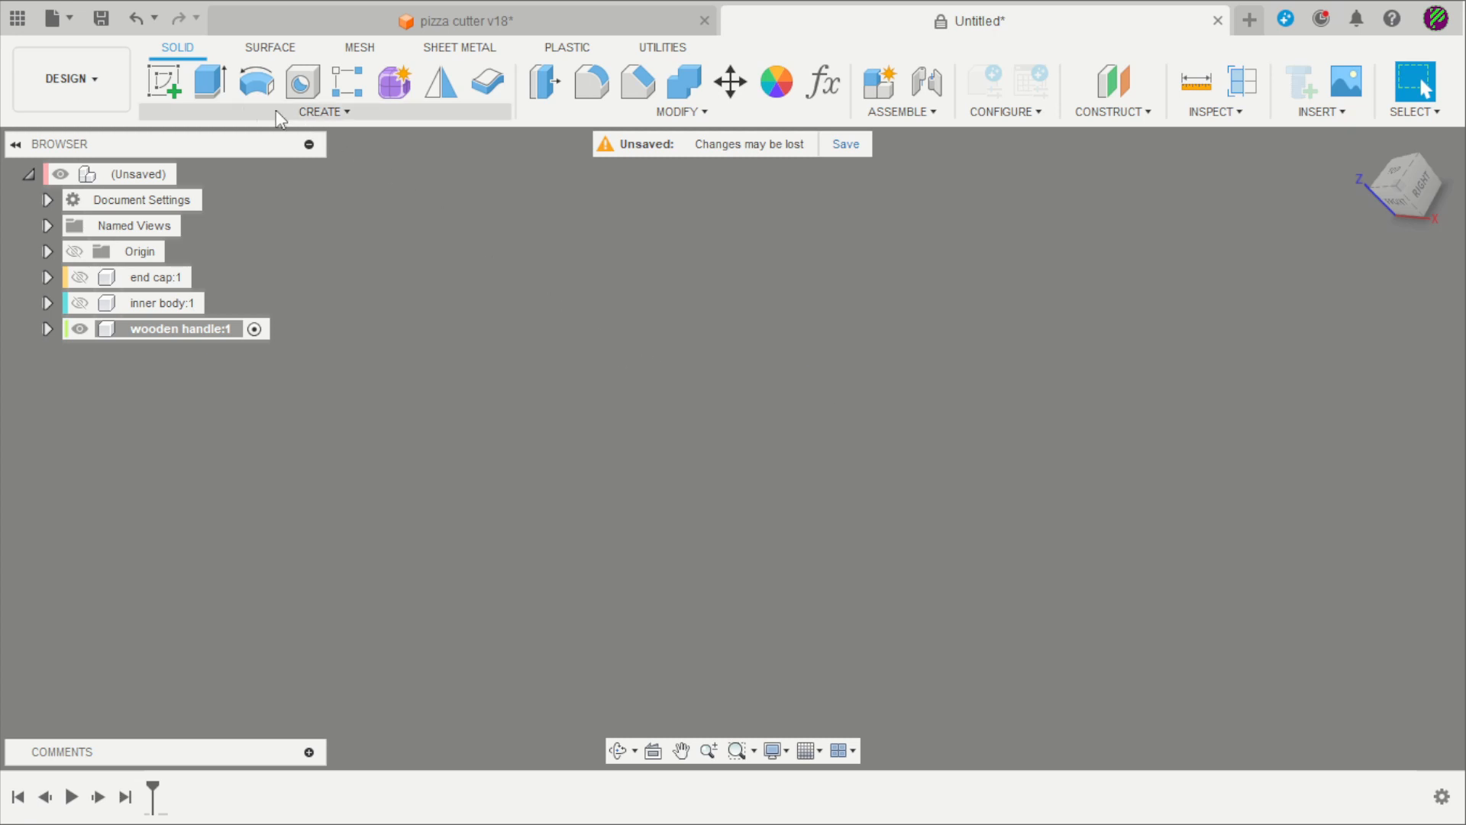
# Start a sketch on the XZ plane and draw a horizontal line about 115.5 mm long from the origin
pyautogui.click(164, 86)
pyautogui.click(802, 361)
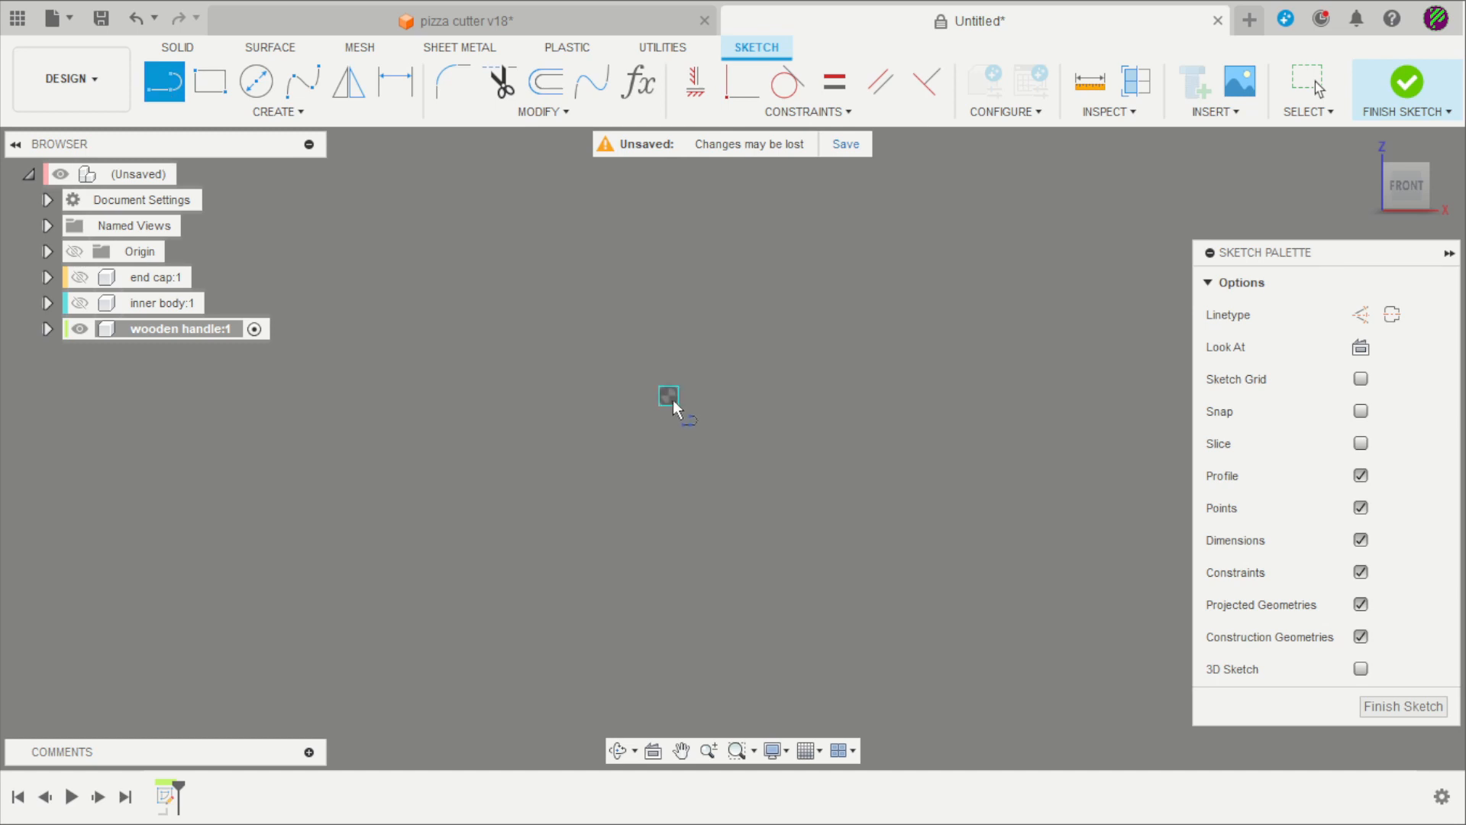
pyautogui.click(670, 396)
pyautogui.click(1125, 396)
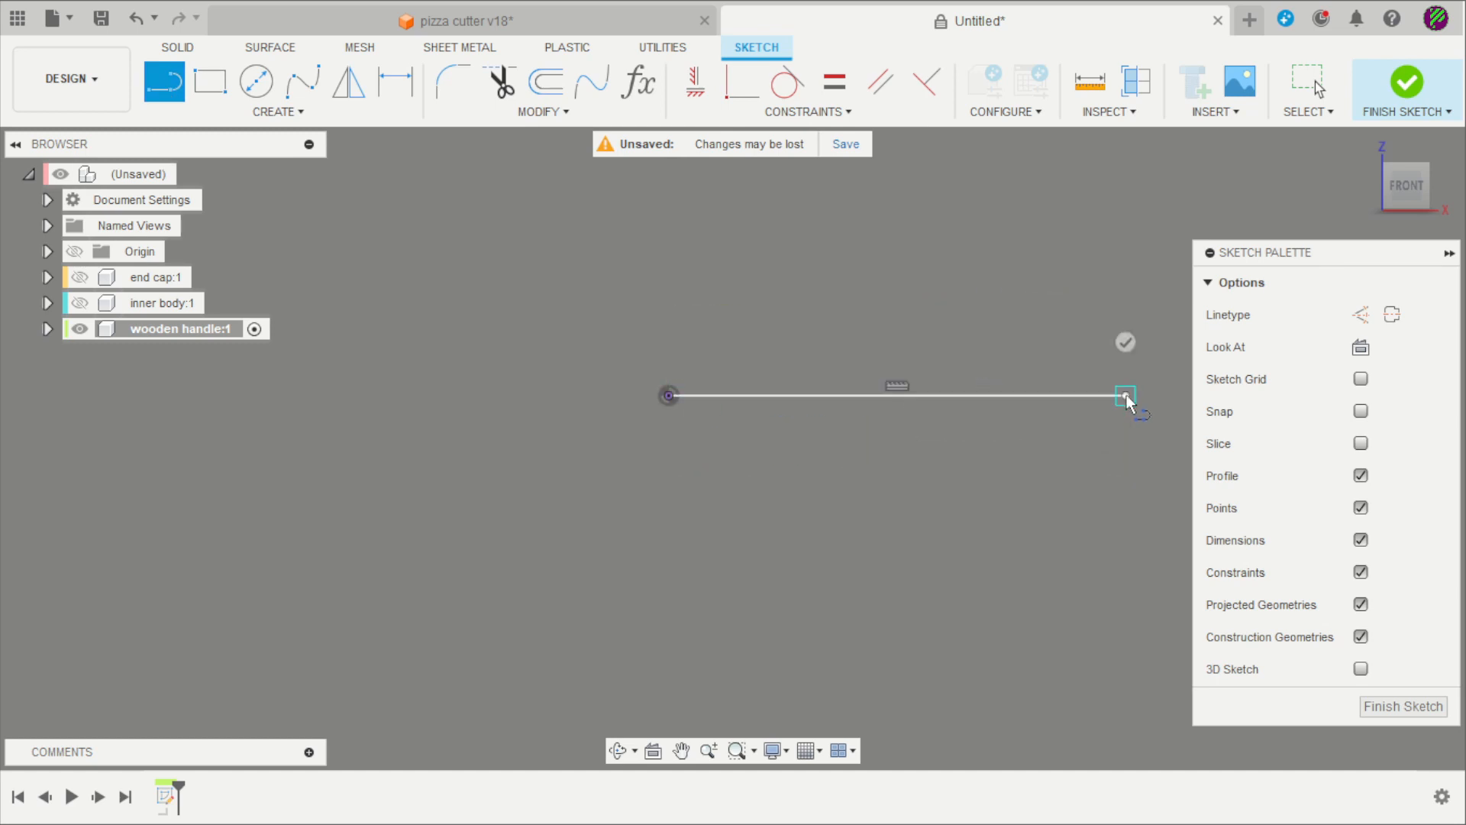
pyautogui.click(1125, 345)
pyautogui.scroll(-3, 947, 397)
pyautogui.scroll(4, 1033, 426)
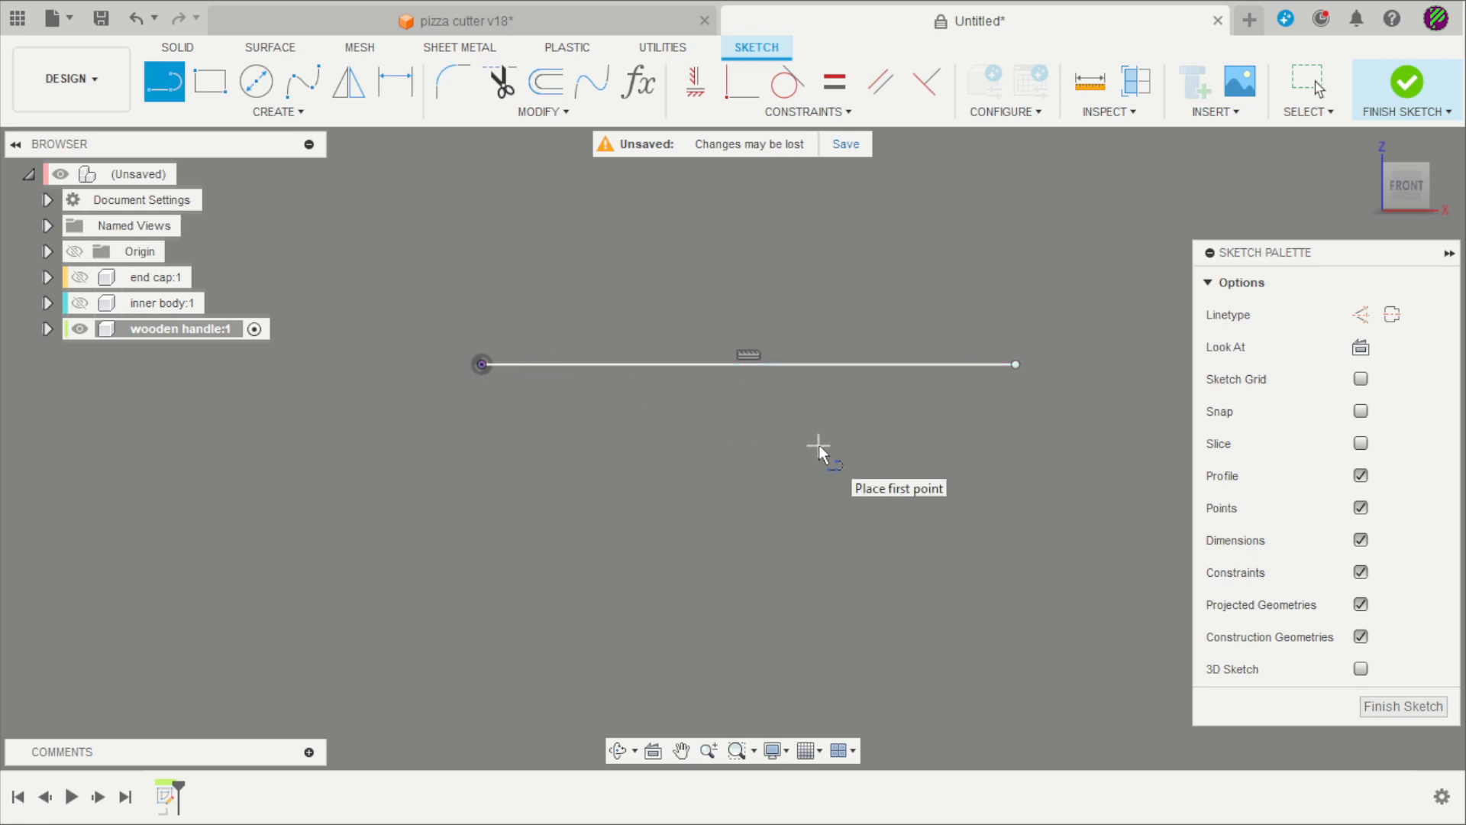
pyautogui.press('Escape')
# Convert the horizontal line through the origin into a centerline
pyautogui.click(826, 365)
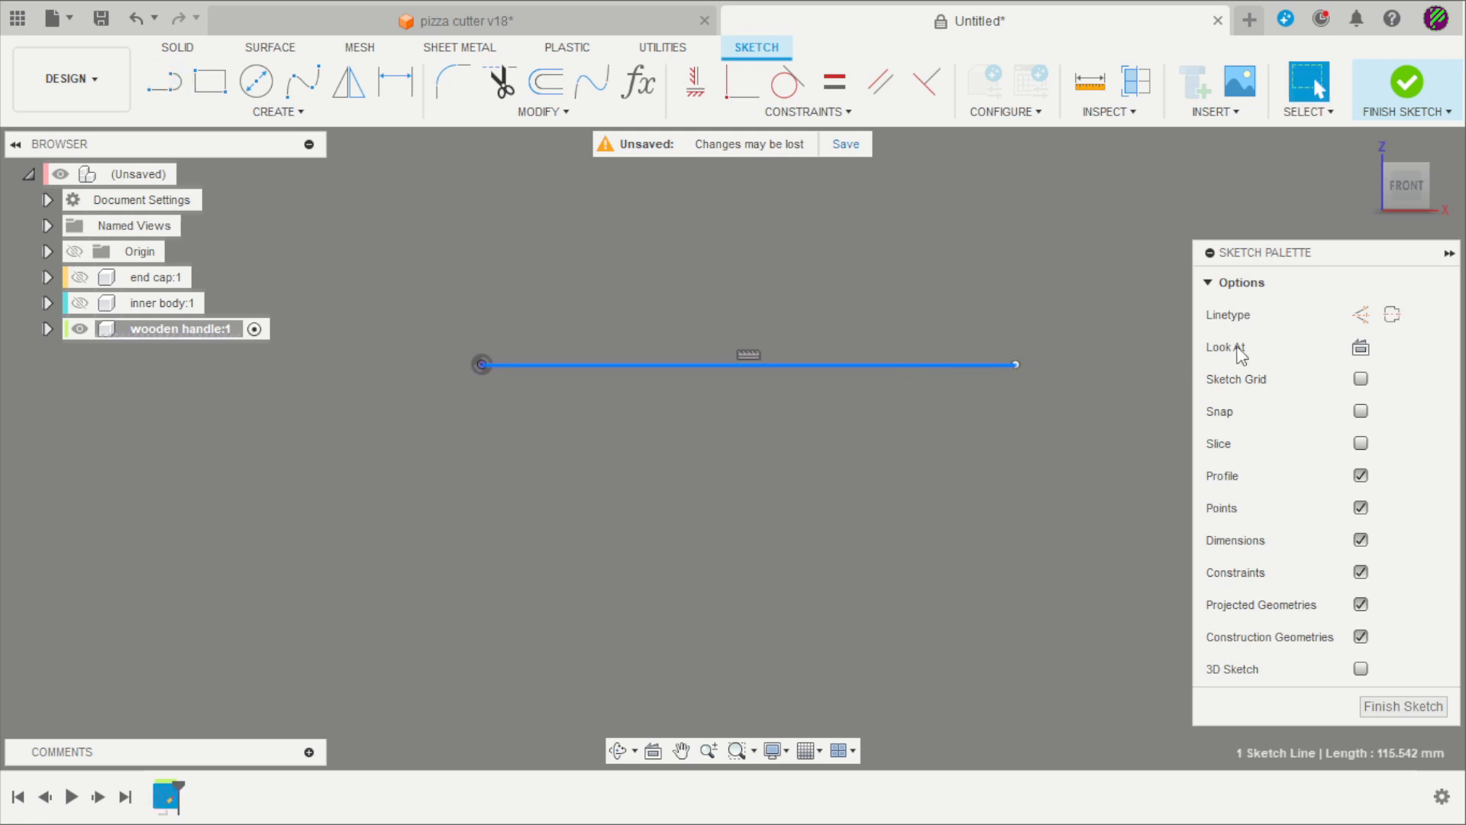
pyautogui.click(1390, 315)
pyautogui.click(1146, 263)
# Draw a vertical line down from the origin, followed by a short horizontal line about 4.7 mm long toward the handle's inside
pyautogui.click(159, 82)
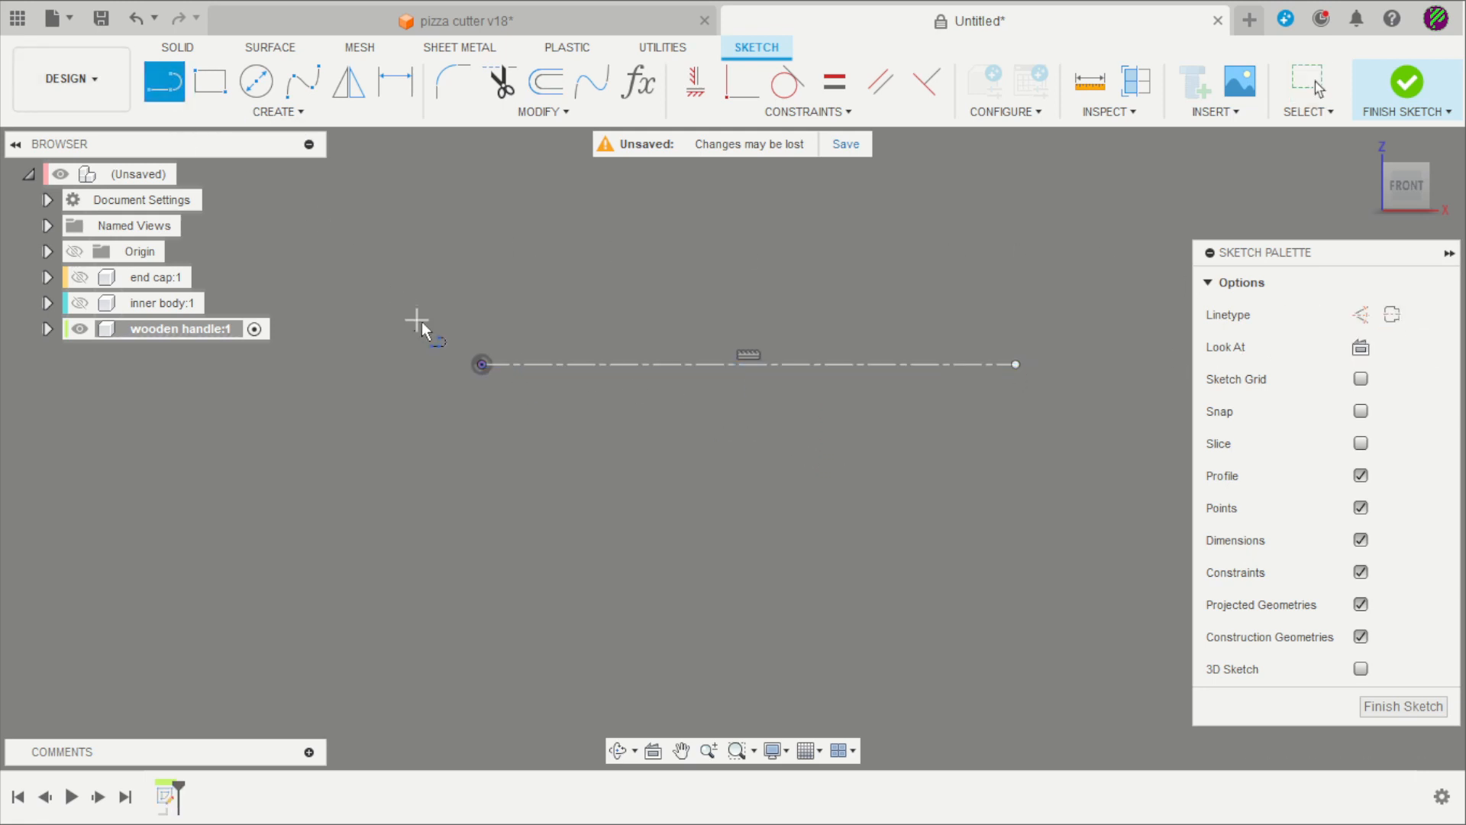
pyautogui.click(481, 364)
pyautogui.click(480, 441)
pyautogui.scroll(2, 514, 442)
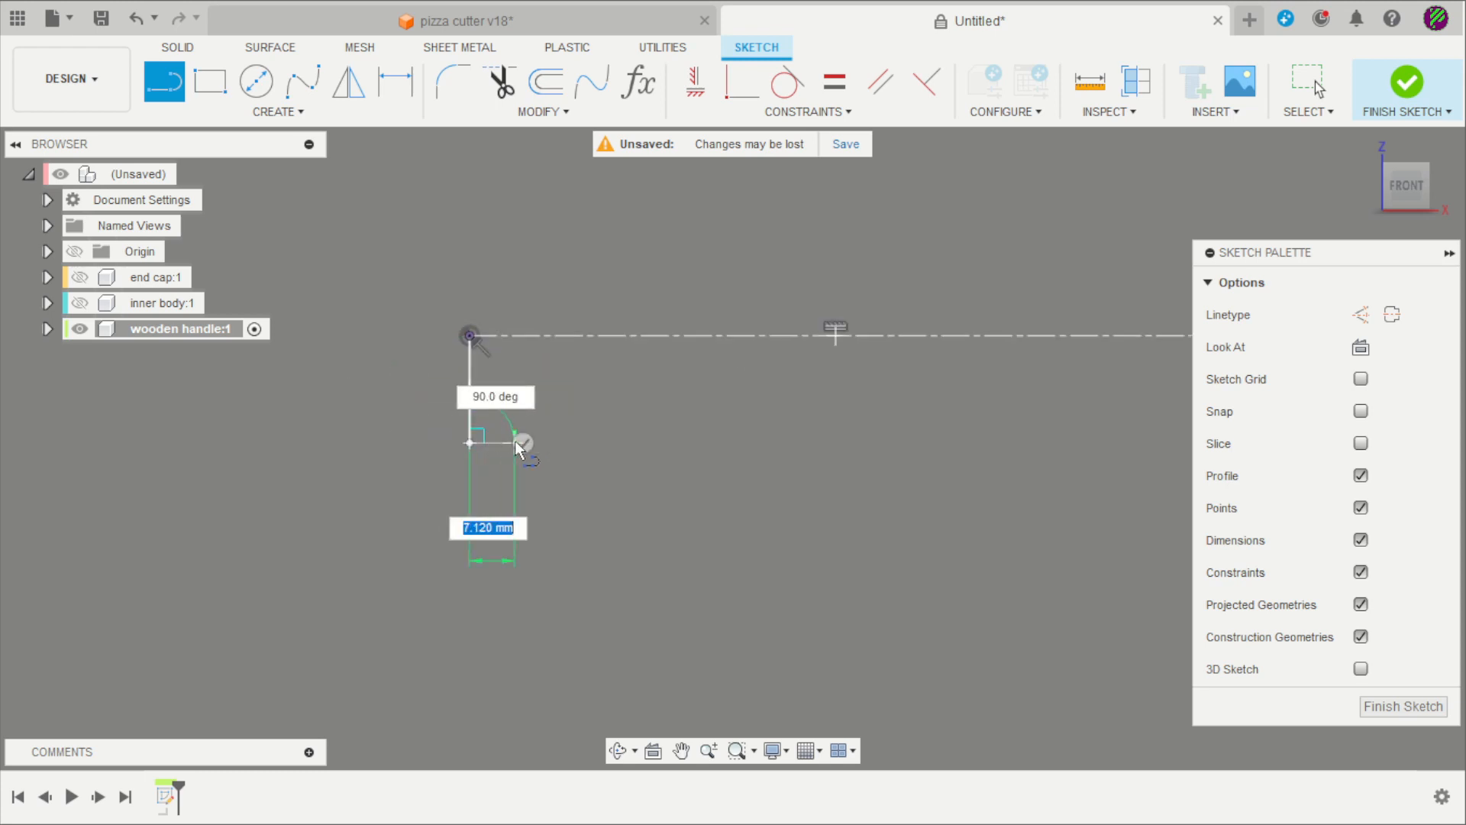
pyautogui.click(498, 441)
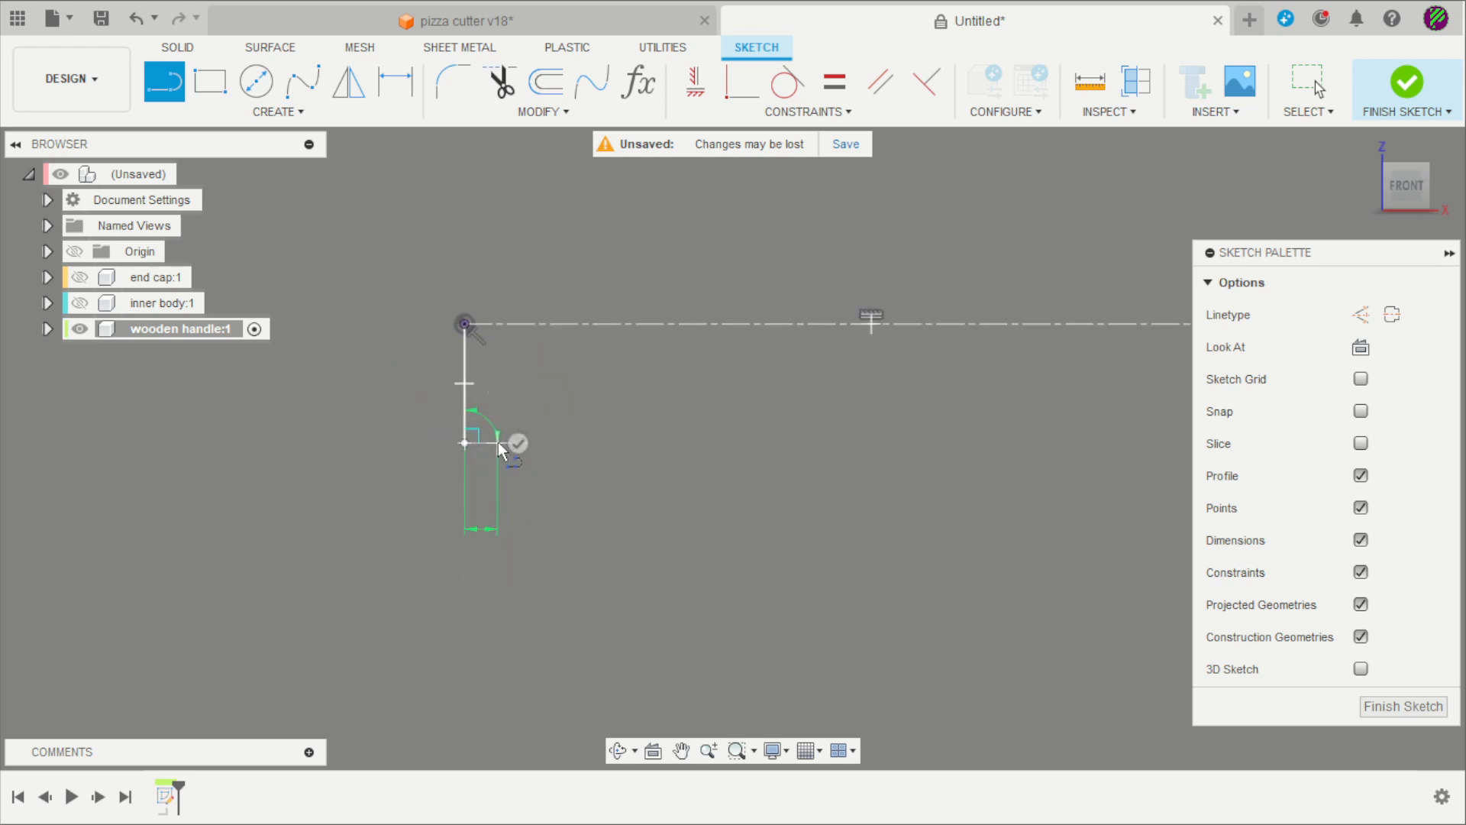
pyautogui.scroll(-2, 479, 405)
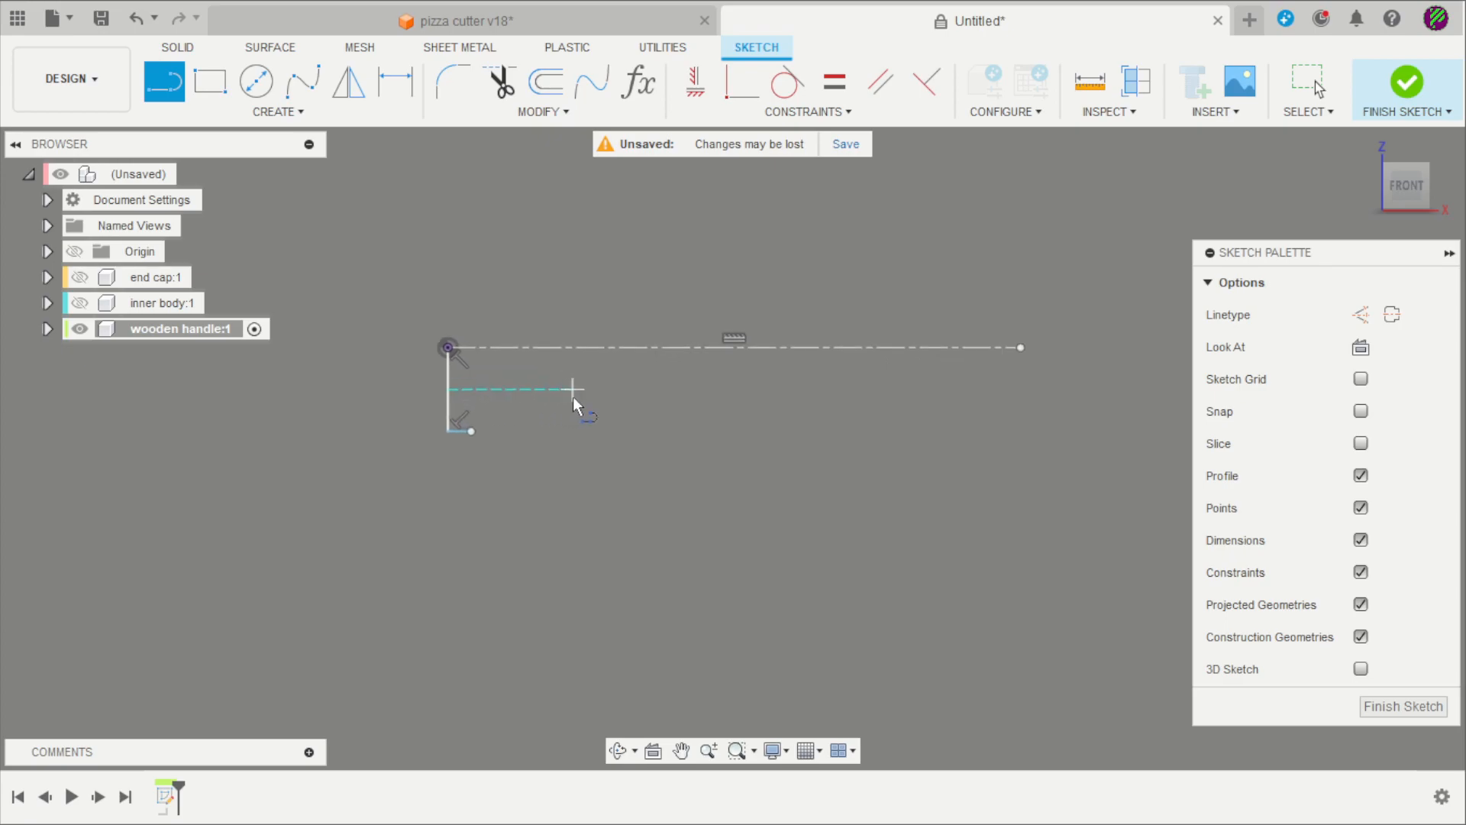
pyautogui.press('Escape')
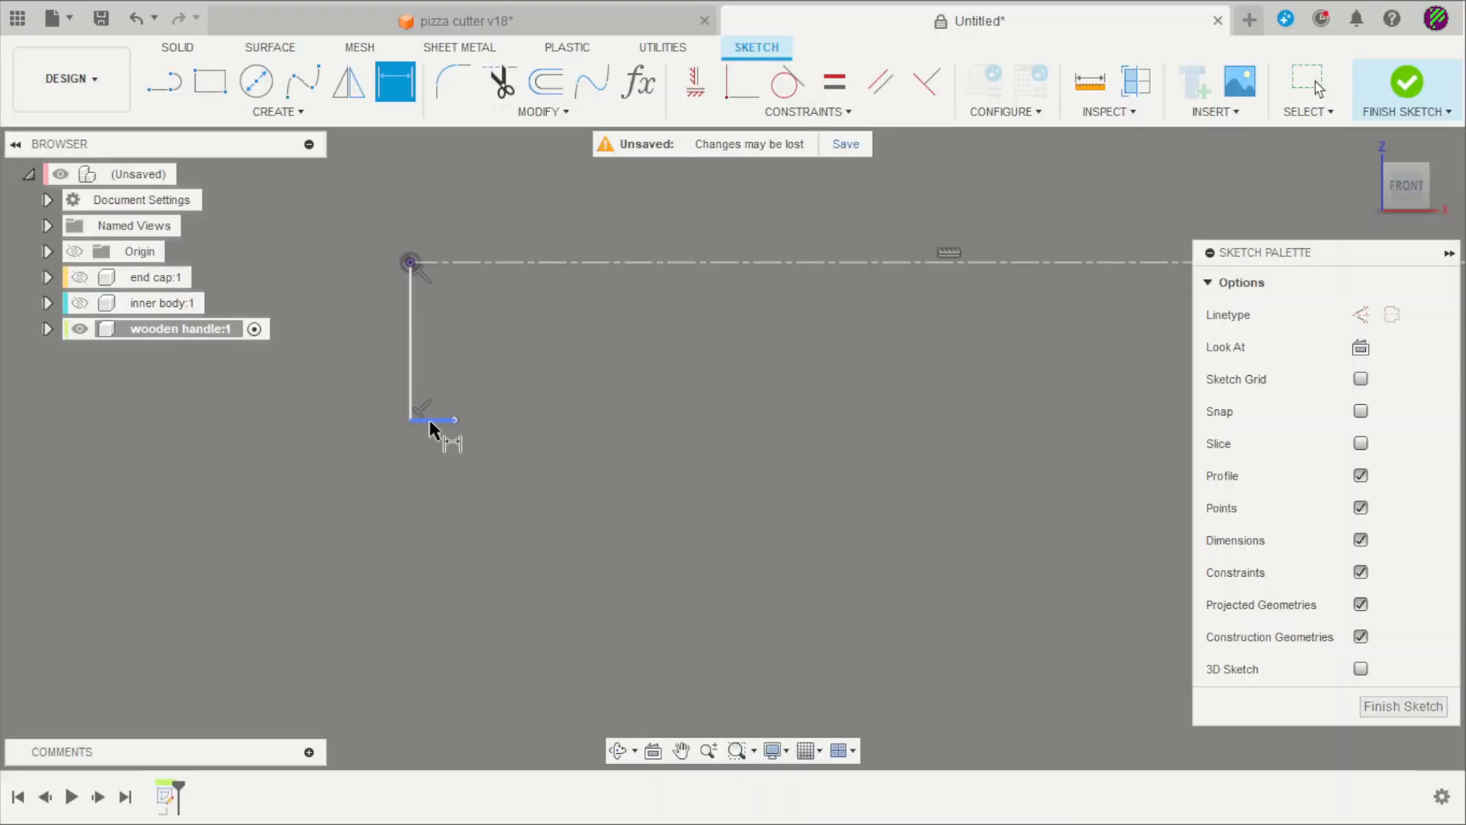
# Dimension the short horizontal line at 6 mm and the centerline at 100 mm
pyautogui.click(412, 419)
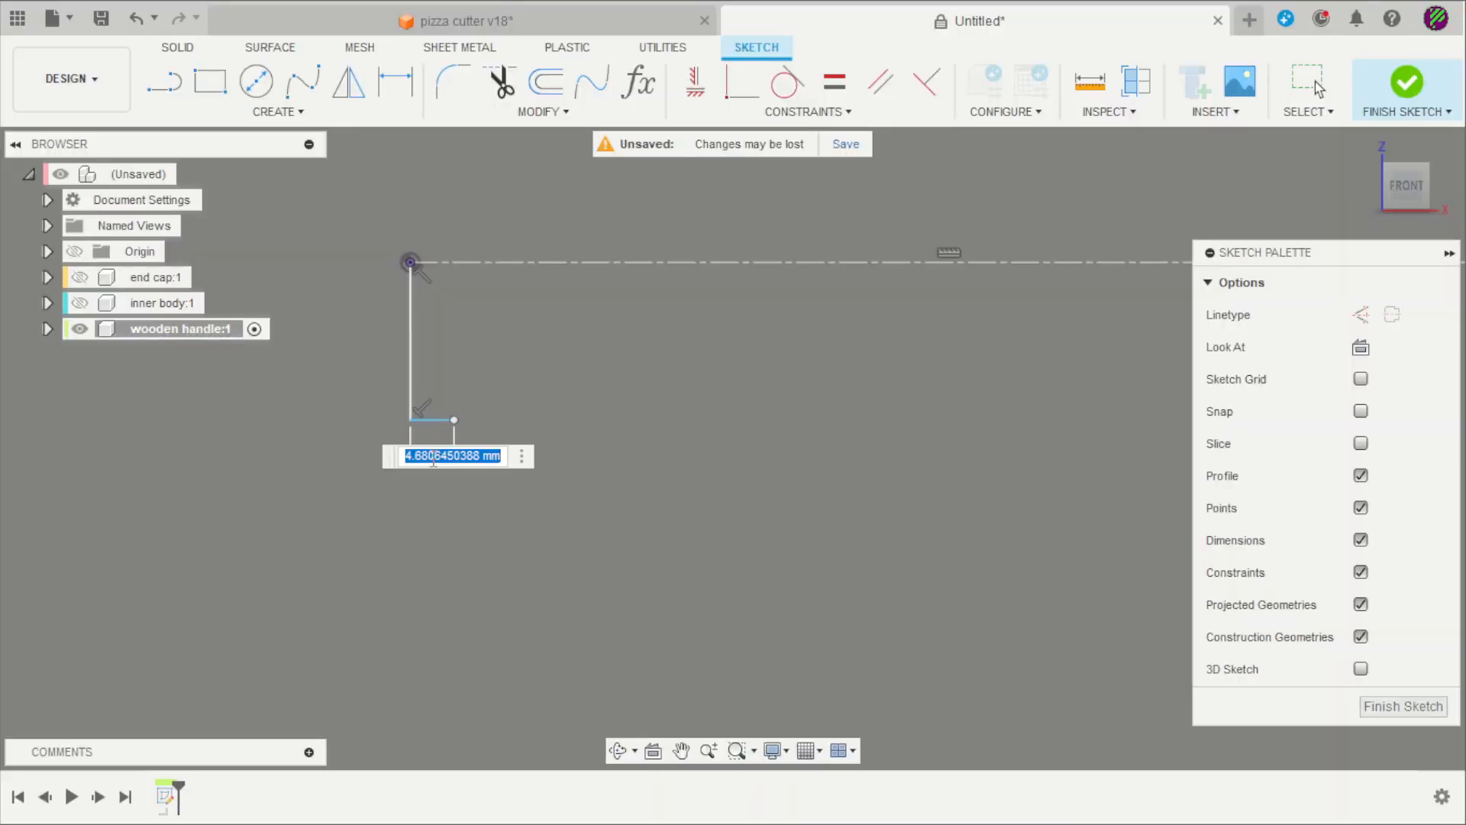
pyautogui.write('6')
pyautogui.press('Return')
pyautogui.scroll(-5, 573, 389)
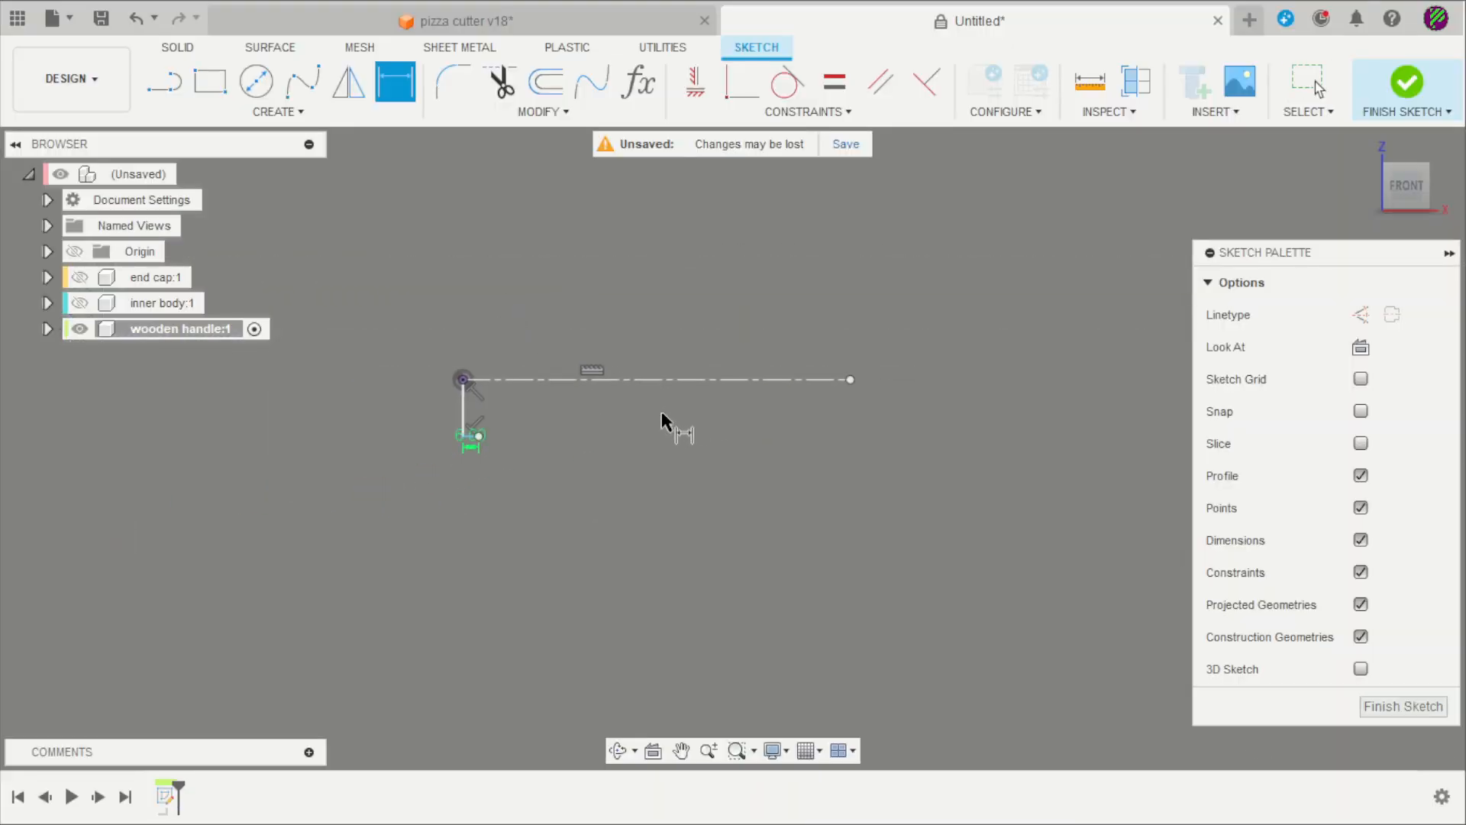
pyautogui.scroll(5, 448, 414)
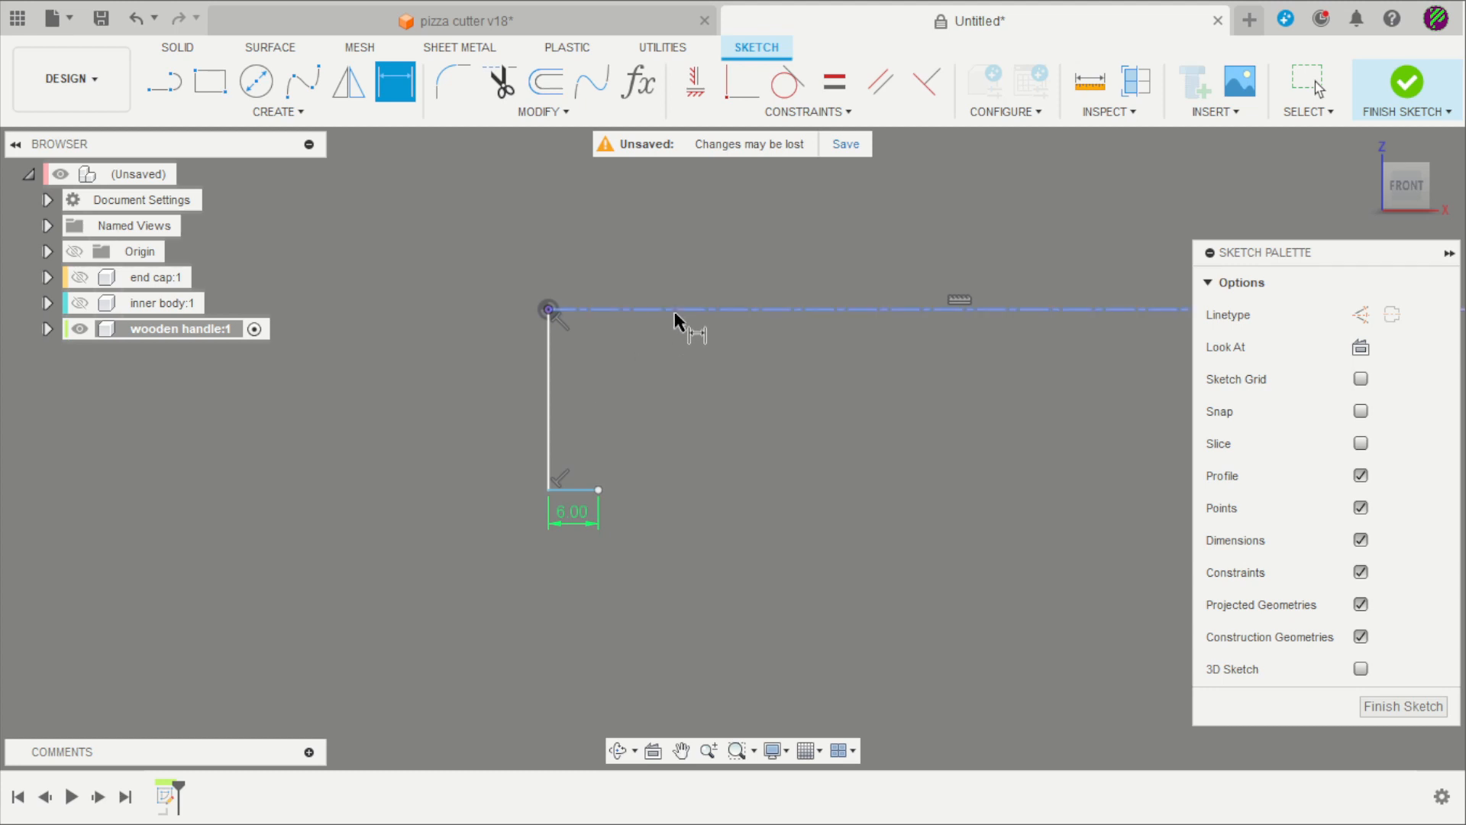
pyautogui.click(675, 310)
pyautogui.click(692, 236)
pyautogui.write('100')
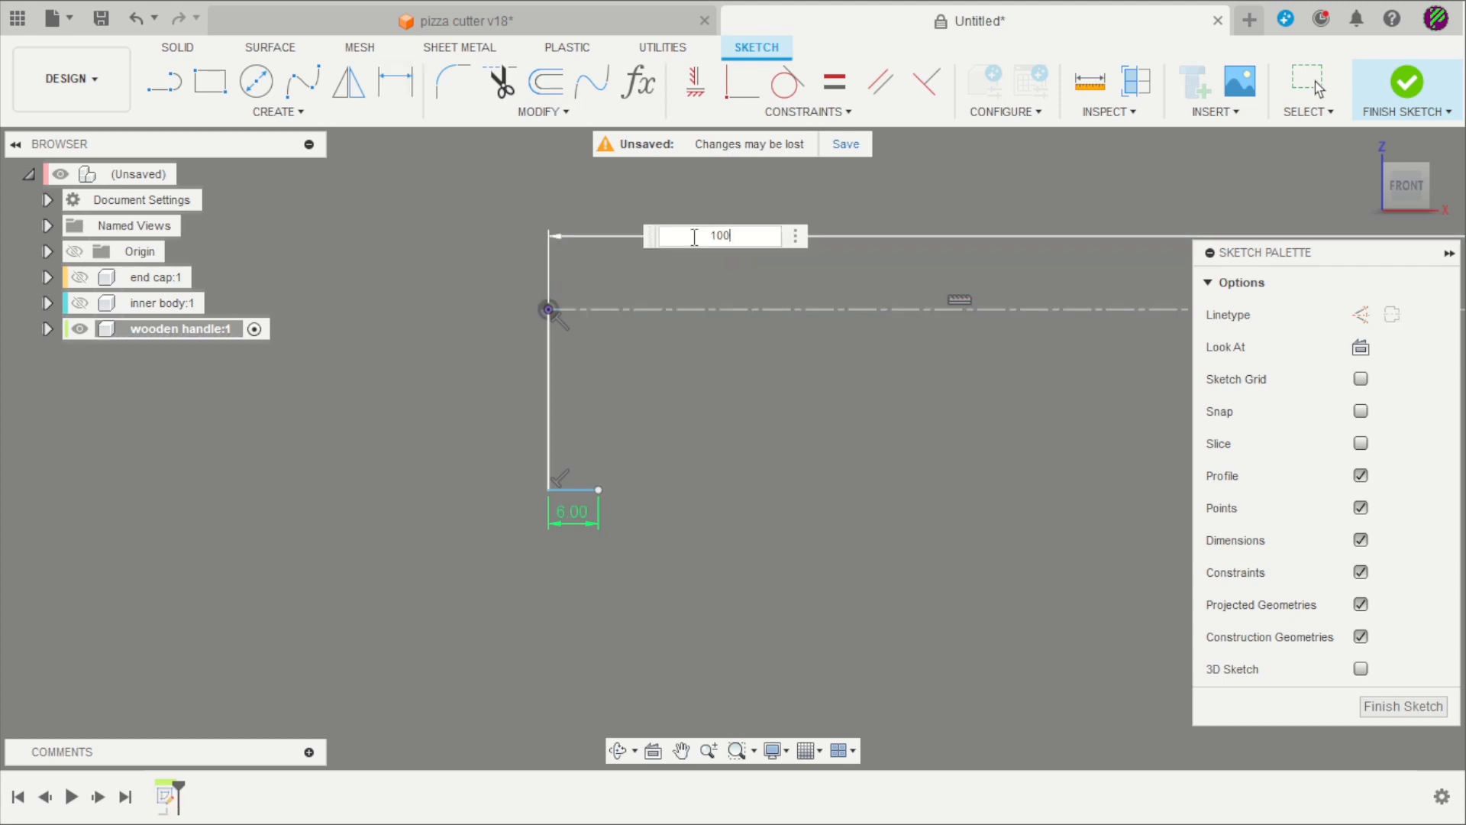
pyautogui.press('Return')
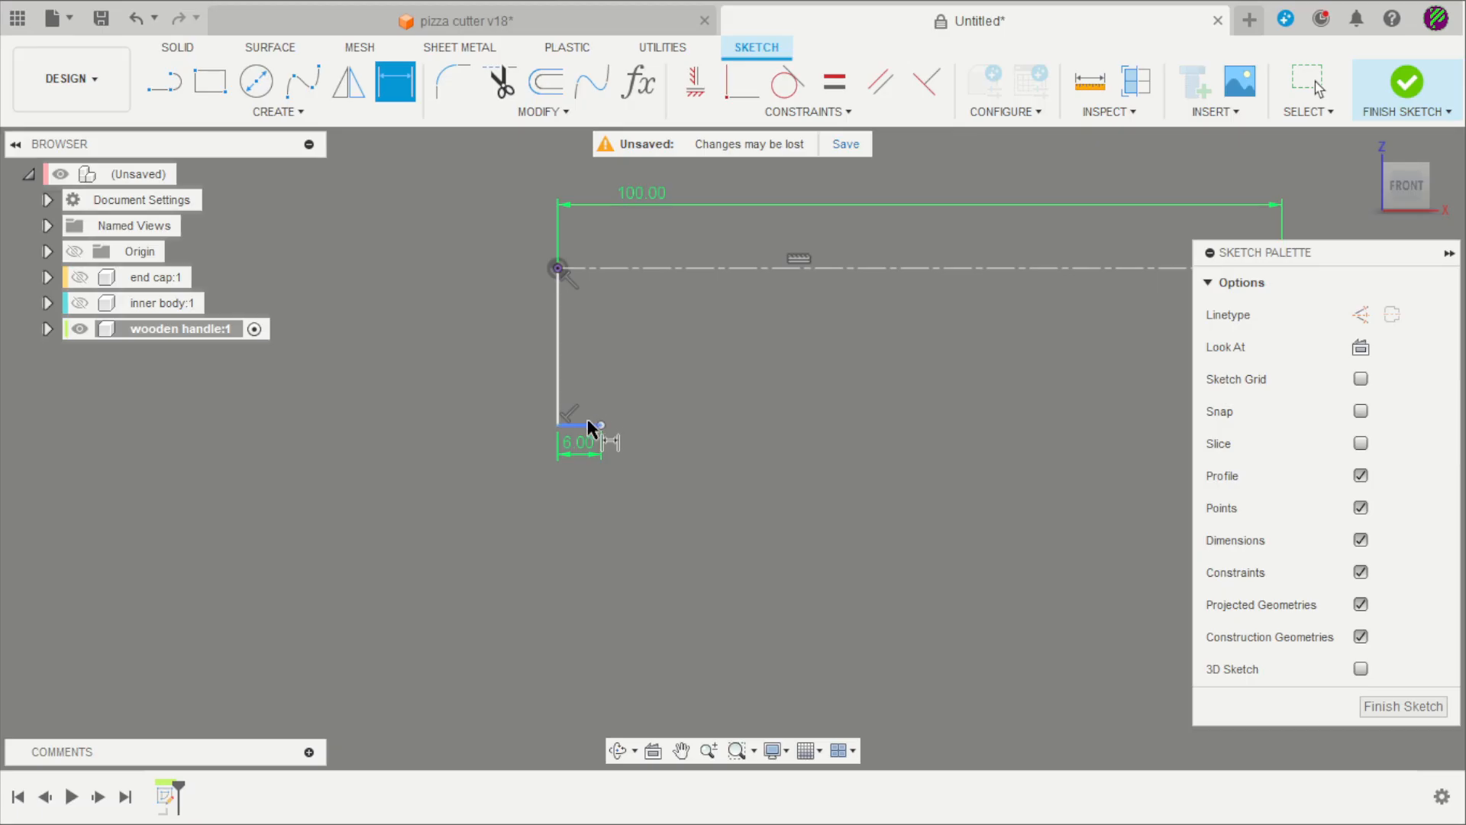
# Add a 25 mm diameter dimension between the short horizontal line and the centerline
pyautogui.click(558, 381)
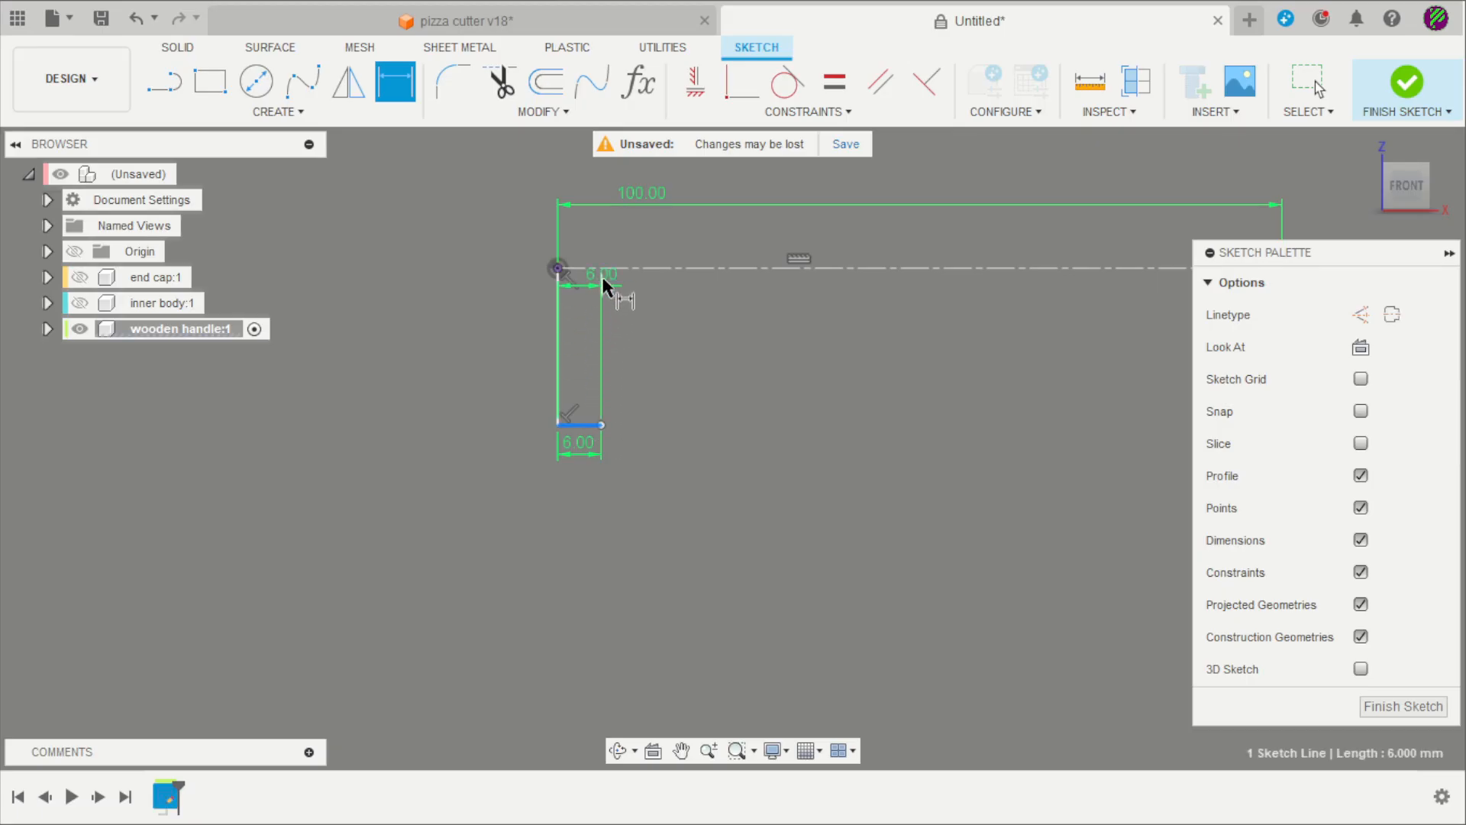
pyautogui.click(554, 267)
pyautogui.click(486, 329)
pyautogui.write('25')
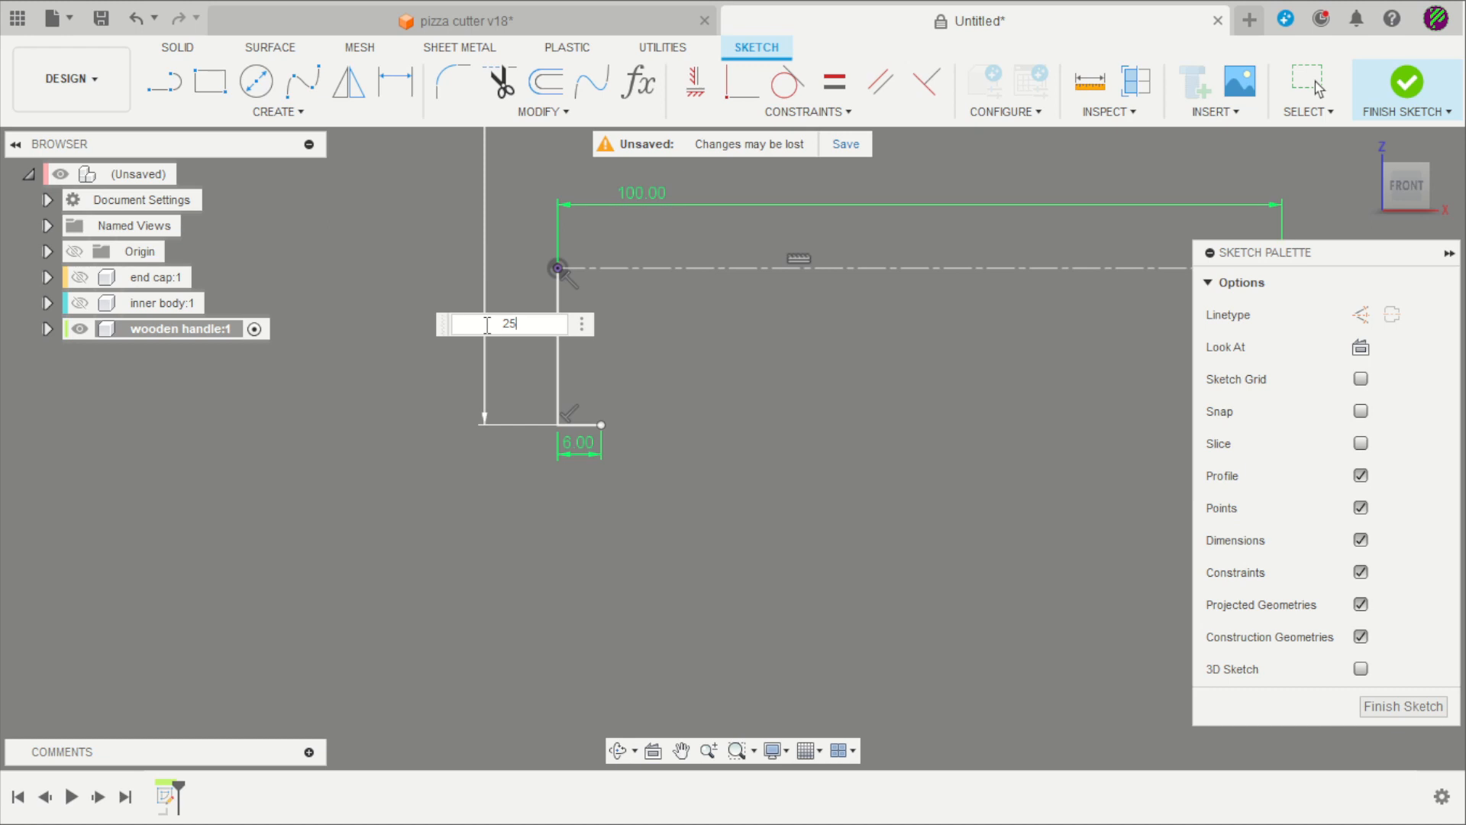
pyautogui.press('Return')
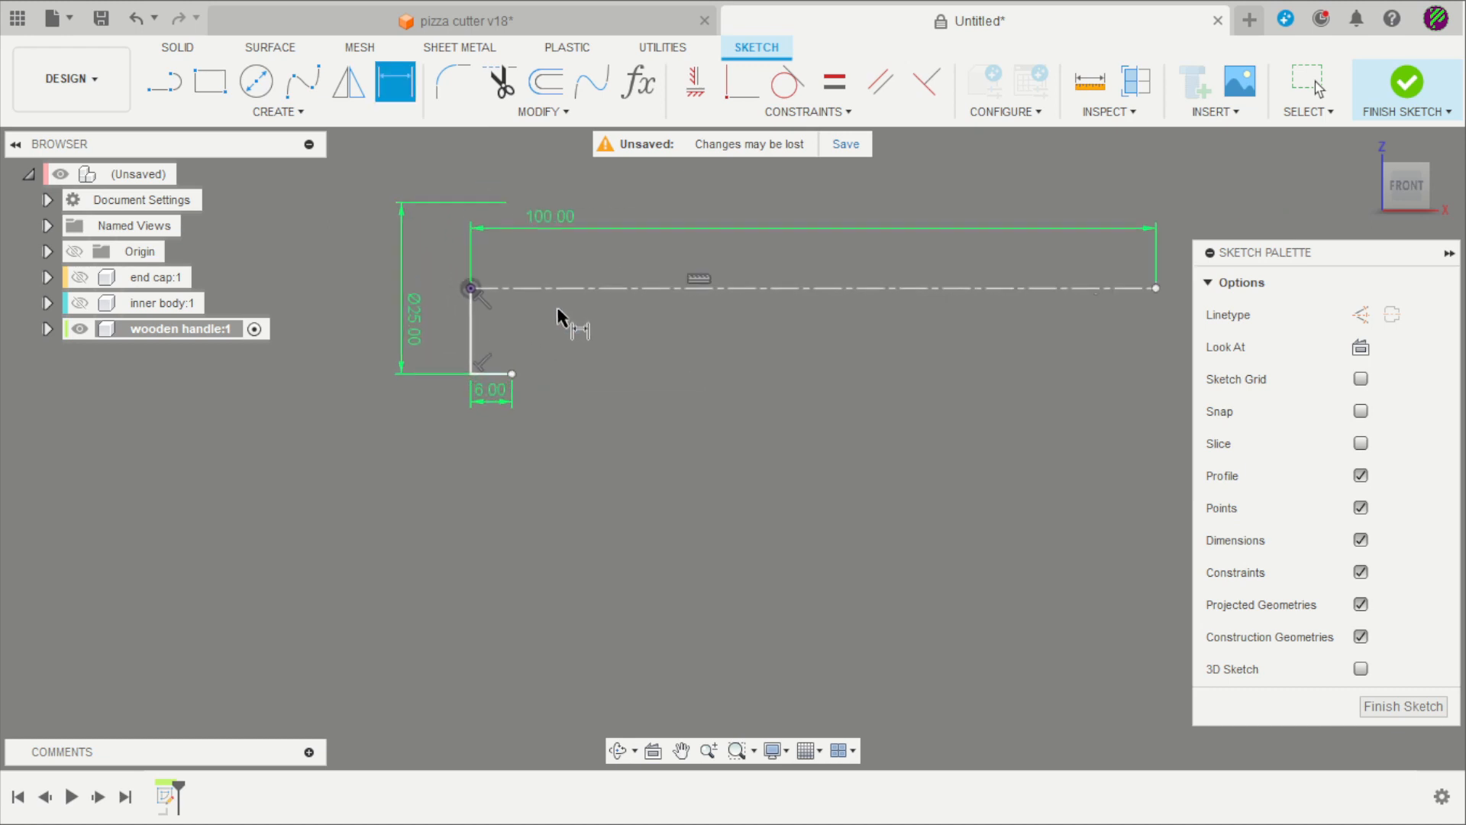
# Draw a horizontal bore line from the vertical end line, parallel to the centerline and ending level with its far end
pyautogui.press('l')
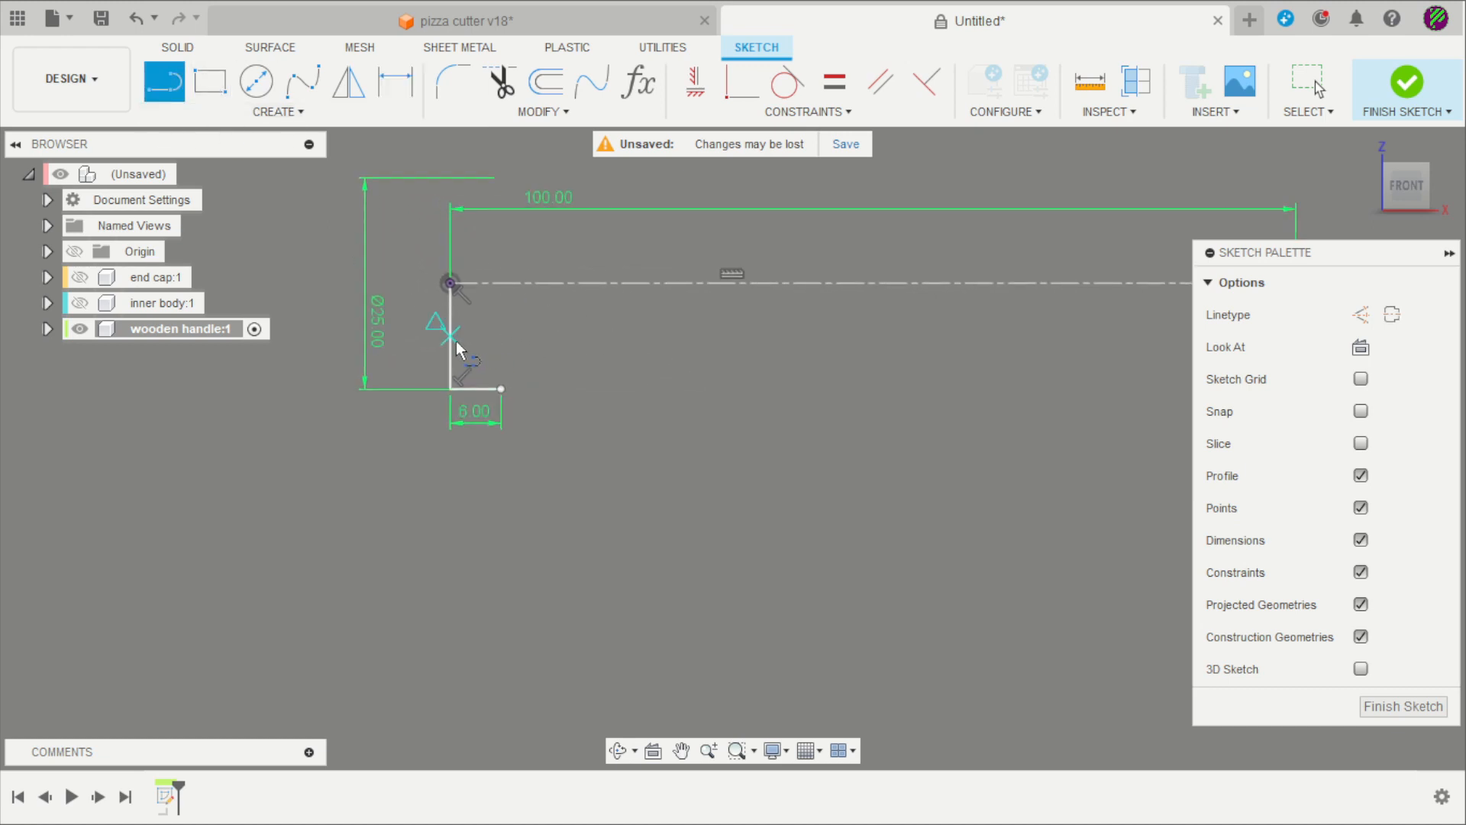
pyautogui.click(451, 323)
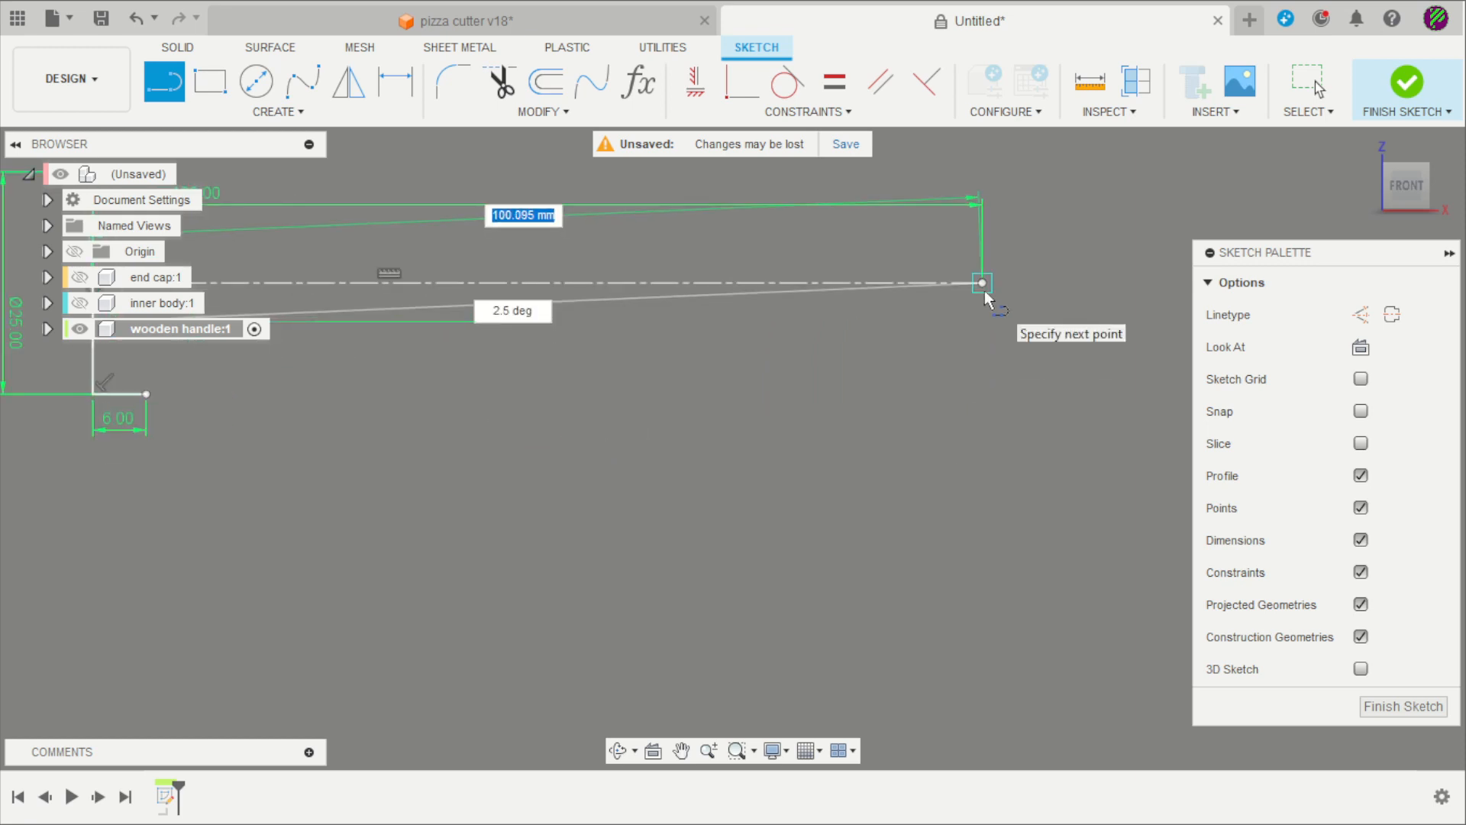
pyautogui.click(982, 321)
pyautogui.press('Escape')
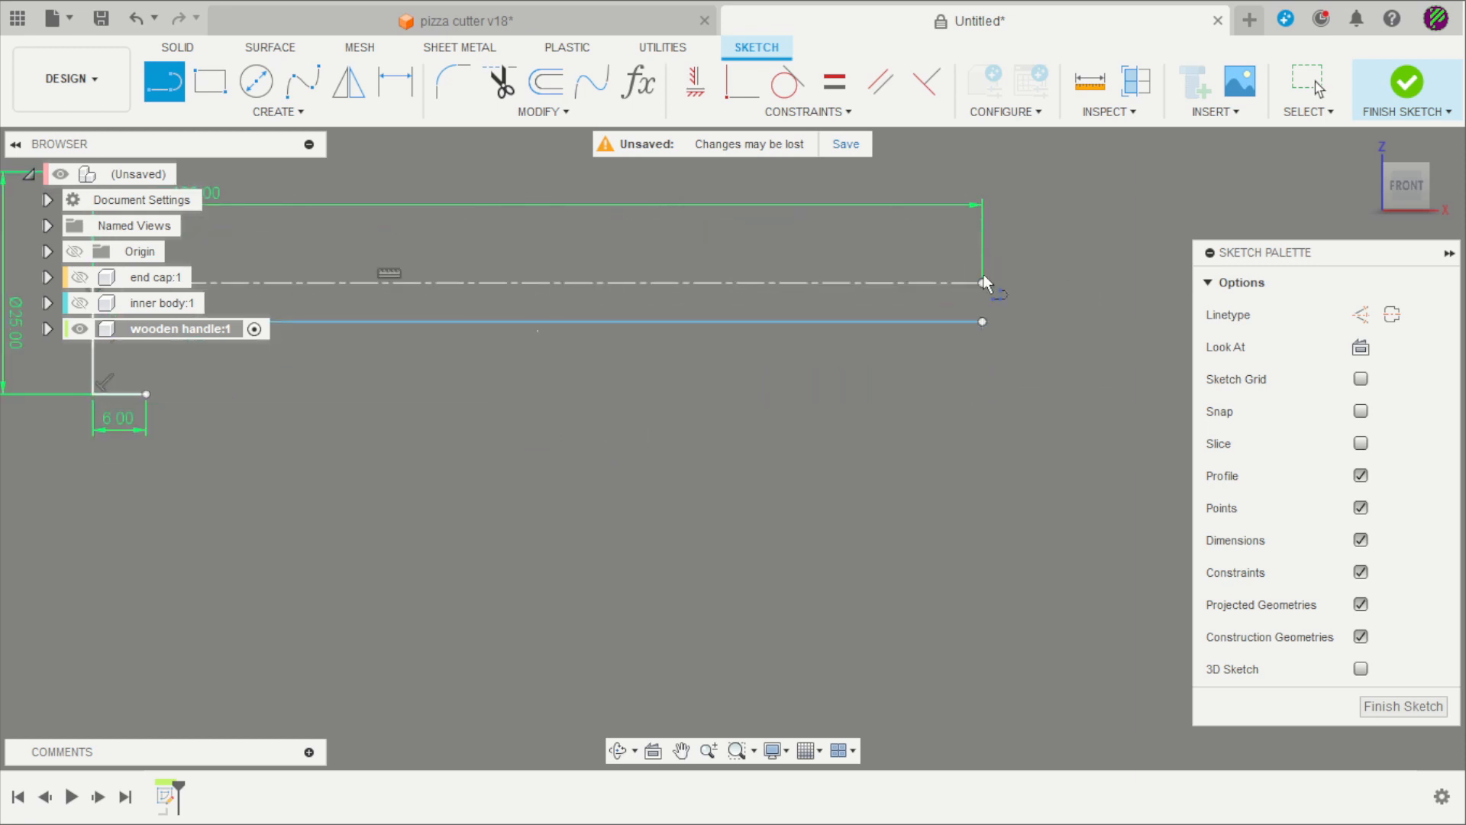
pyautogui.scroll(-2, 765, 404)
pyautogui.scroll(-2, 901, 441)
pyautogui.scroll(5, 362, 373)
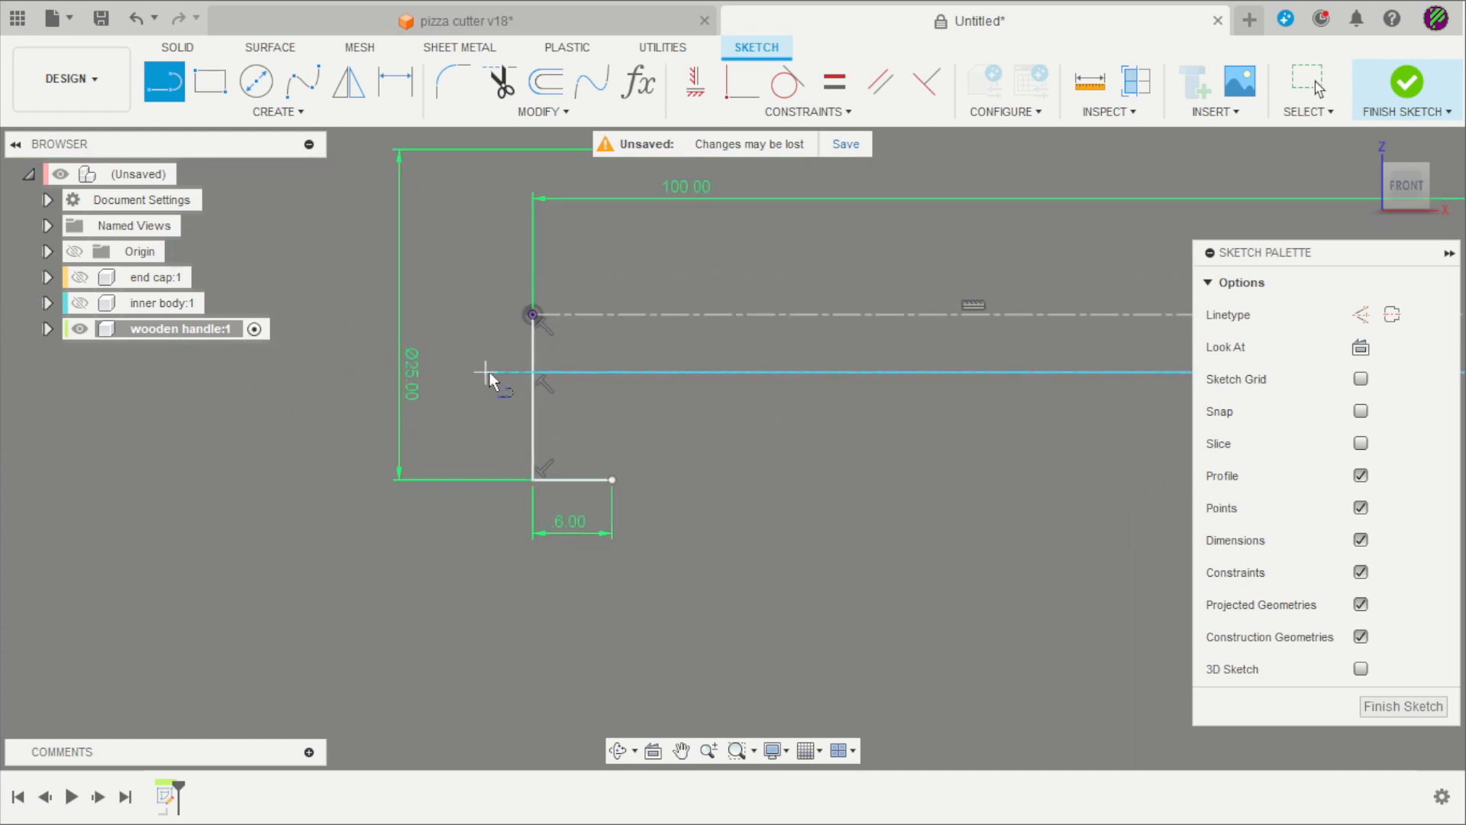
pyautogui.press('Escape')
# Dimension the bore line's diameter about the centerline as 12.20 mm
pyautogui.press('d')
pyautogui.click(623, 372)
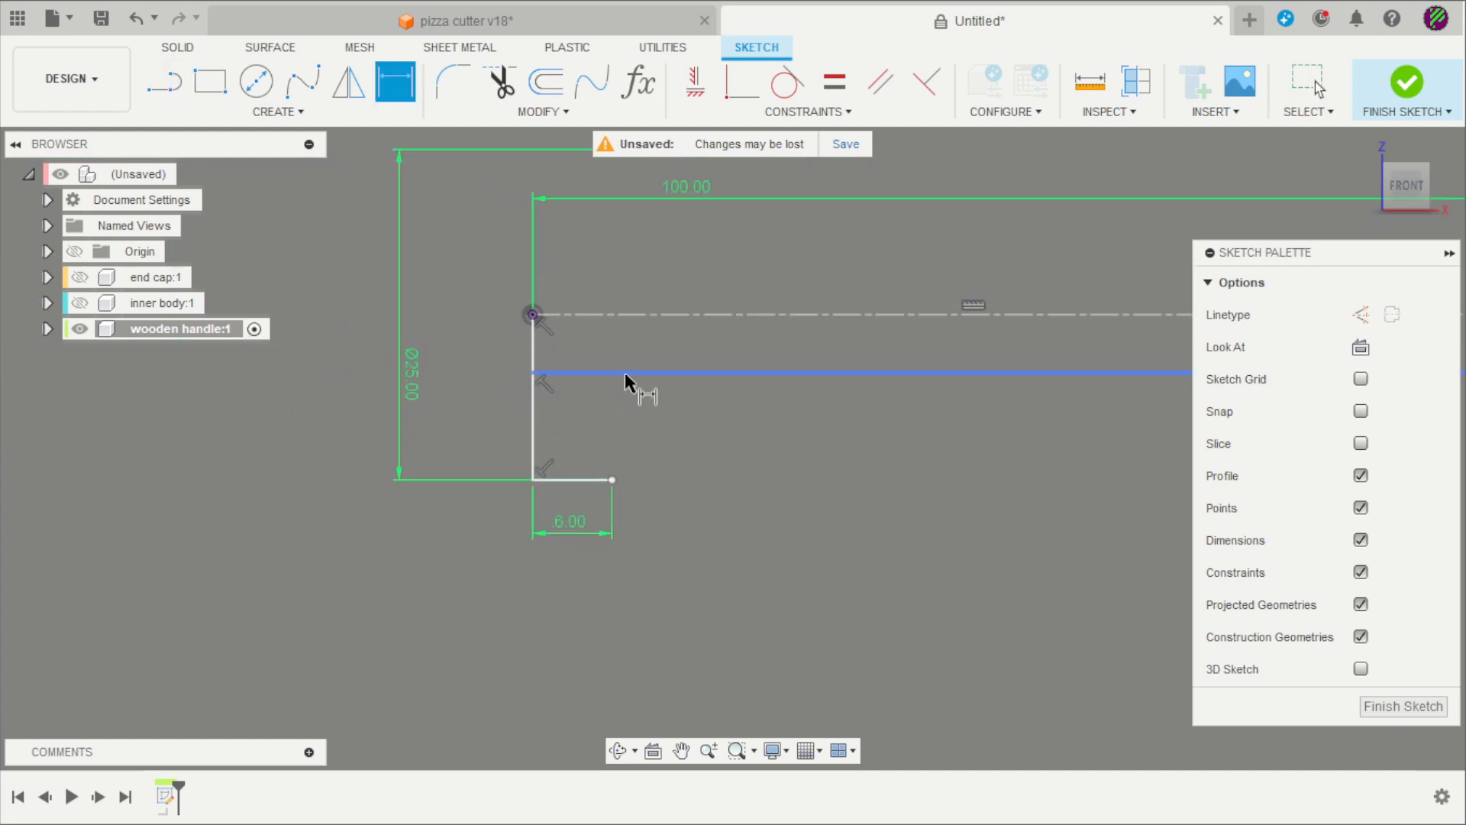
pyautogui.click(624, 314)
pyautogui.click(455, 327)
pyautogui.write('12.')
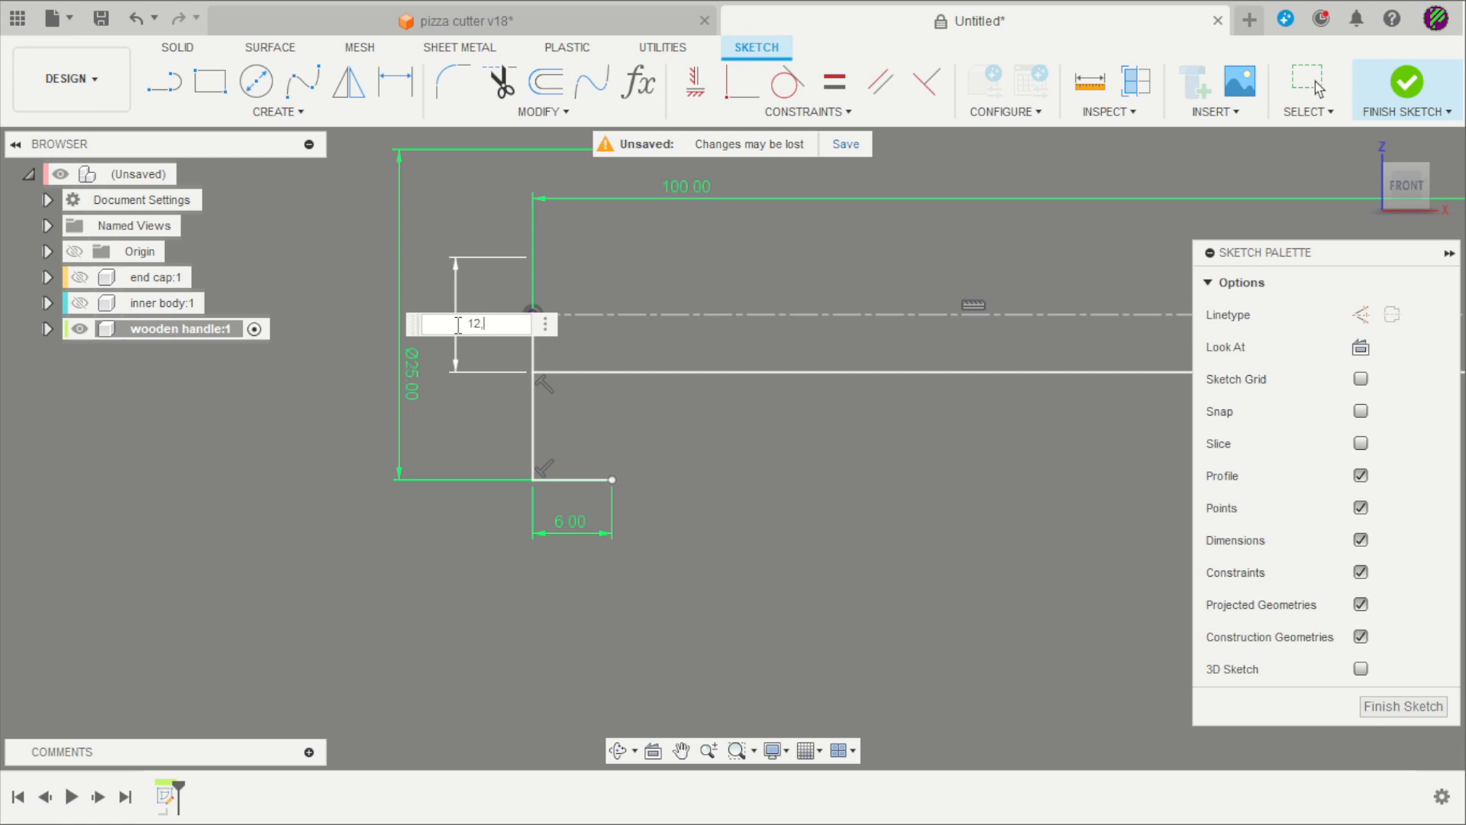
pyautogui.press('Return')
pyautogui.scroll(-3, 455, 322)
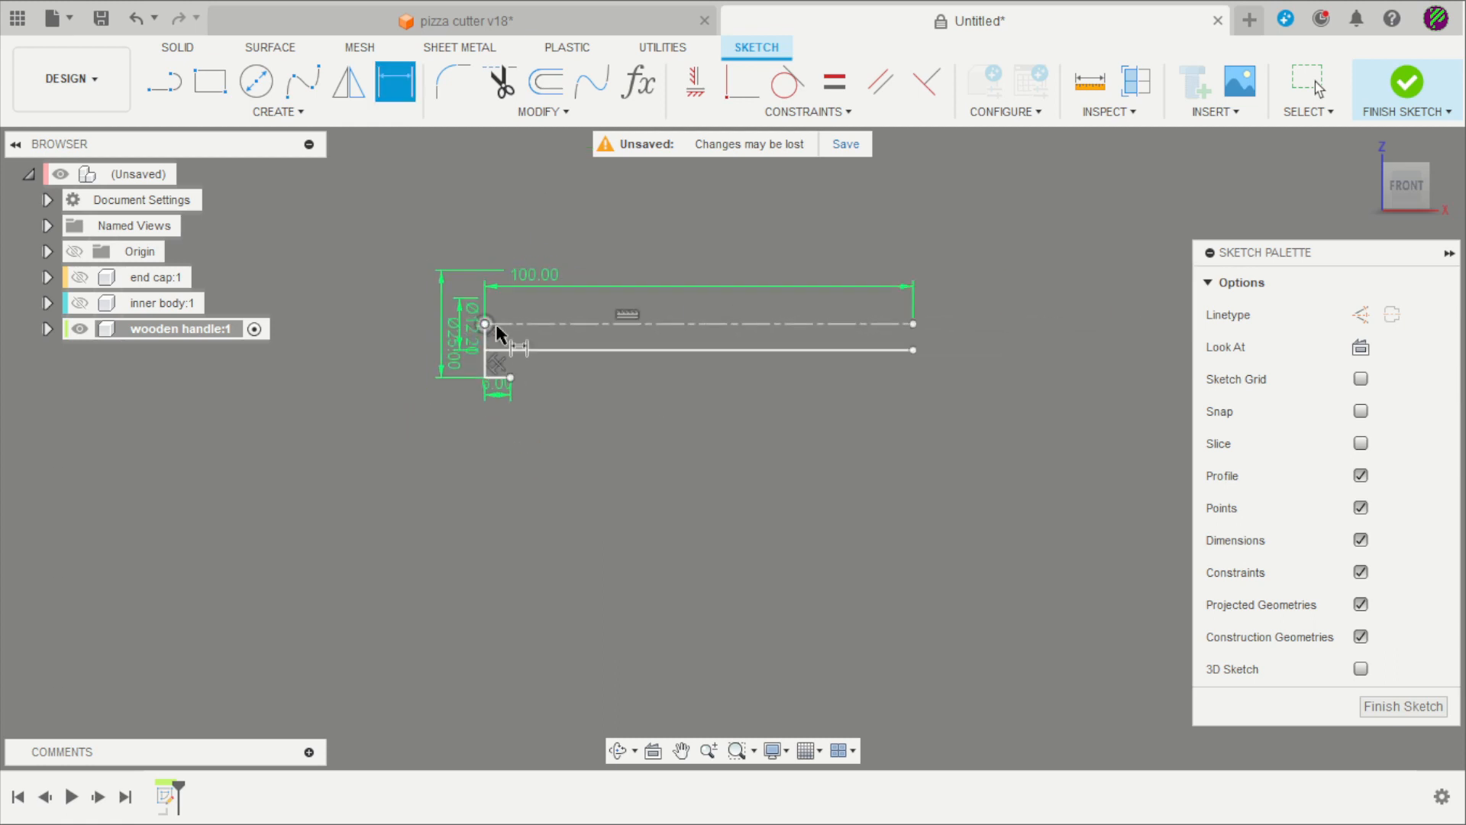
pyautogui.scroll(1, 991, 395)
pyautogui.scroll(4, 882, 281)
pyautogui.press('Escape')
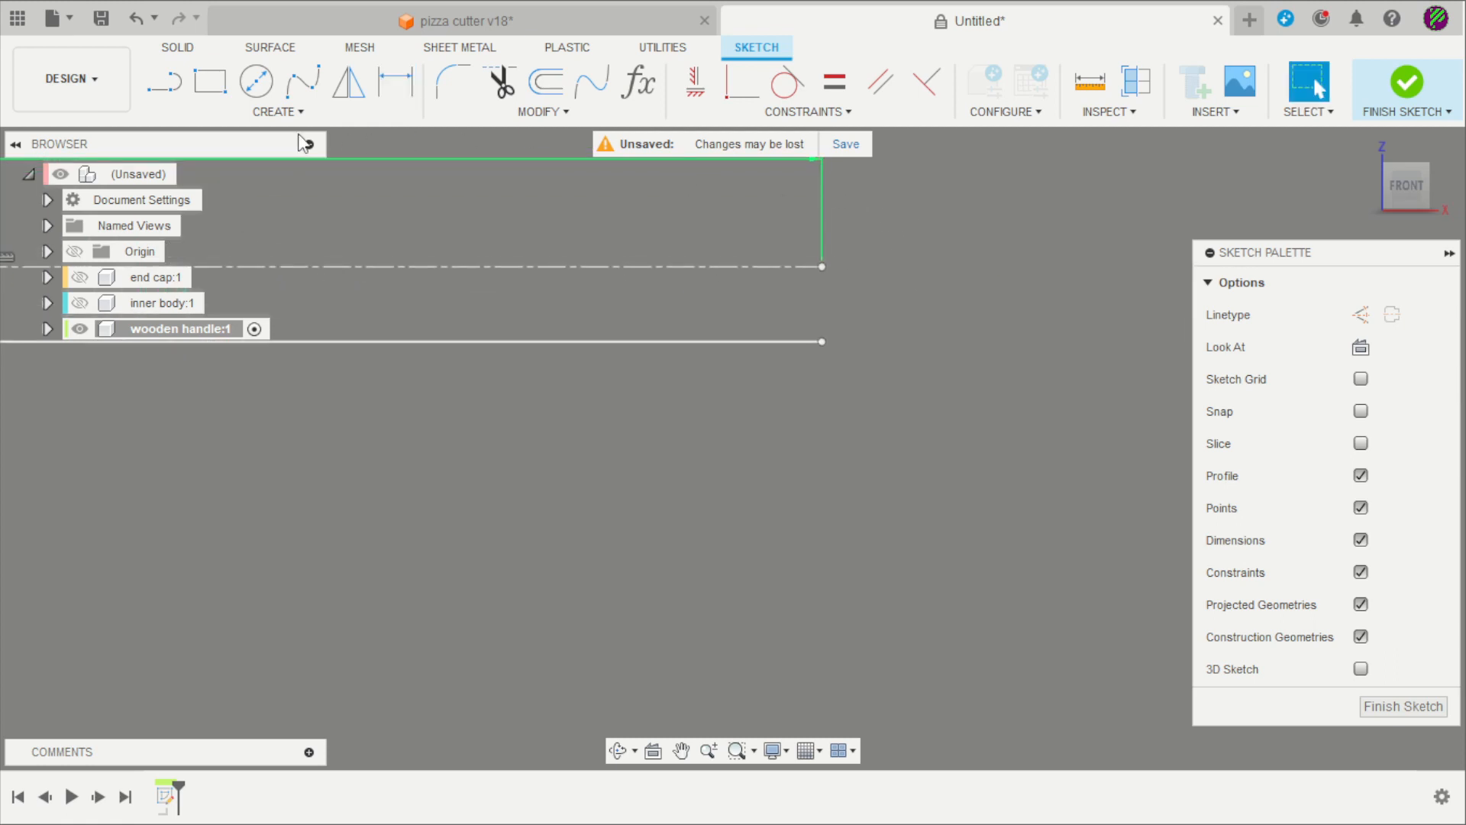
# Draw a vertical line down from the centerline's far end, passing through the bore line's endpoint and extending beyond it
pyautogui.click(173, 93)
pyautogui.click(821, 266)
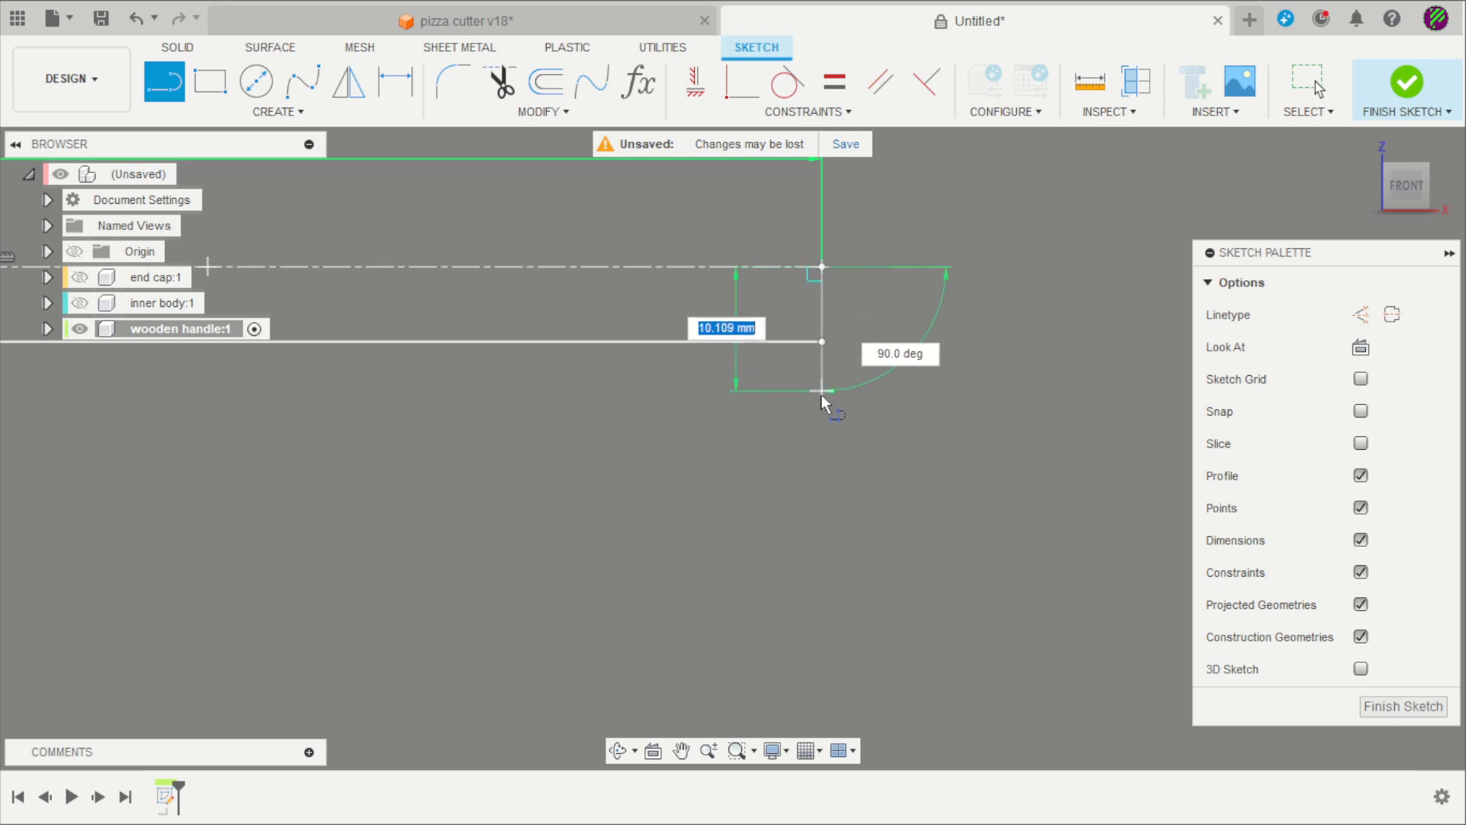
pyautogui.click(821, 405)
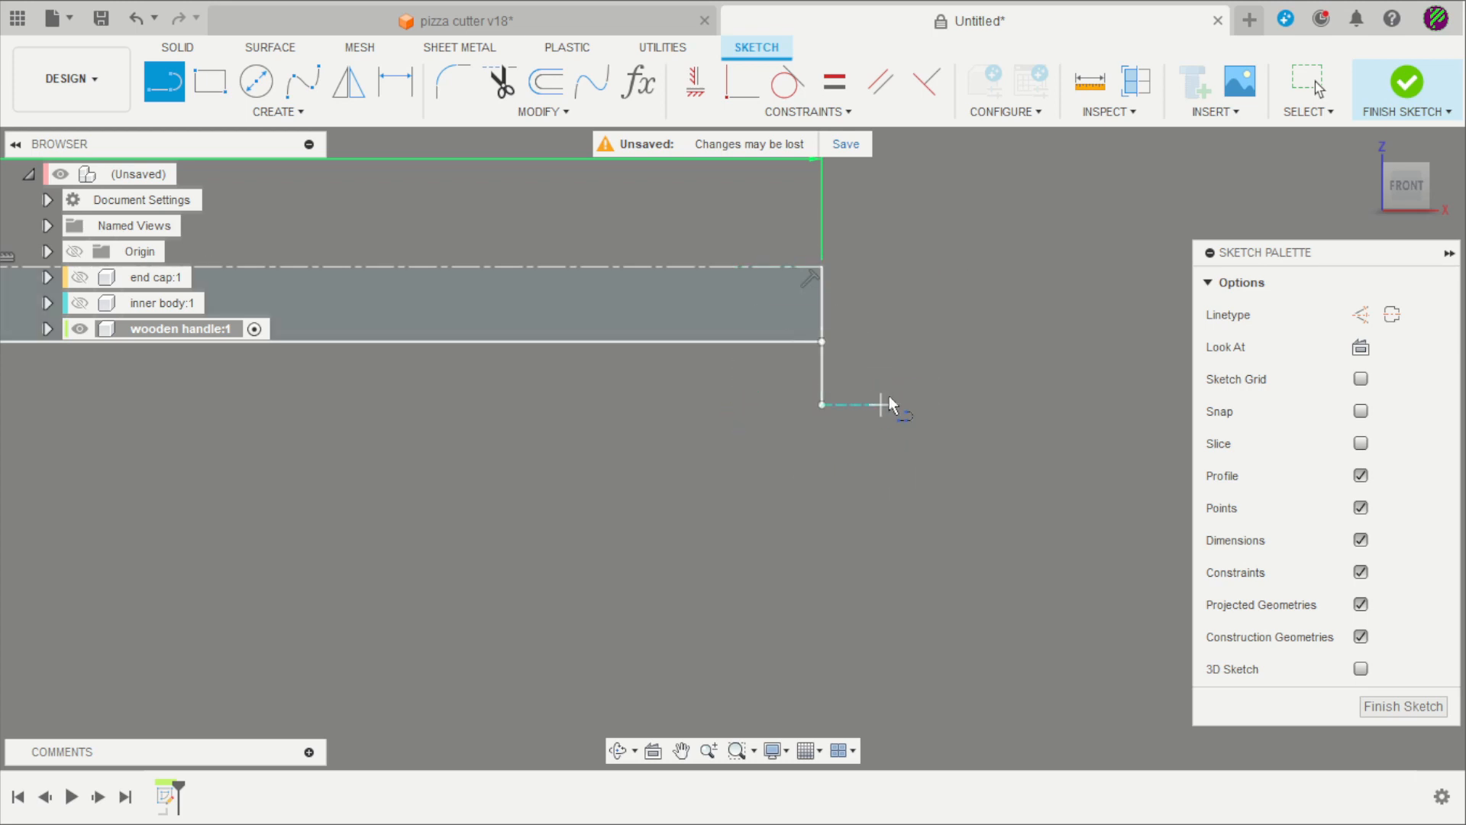
pyautogui.scroll(-4, 964, 415)
pyautogui.scroll(3, 437, 447)
pyautogui.press('Escape')
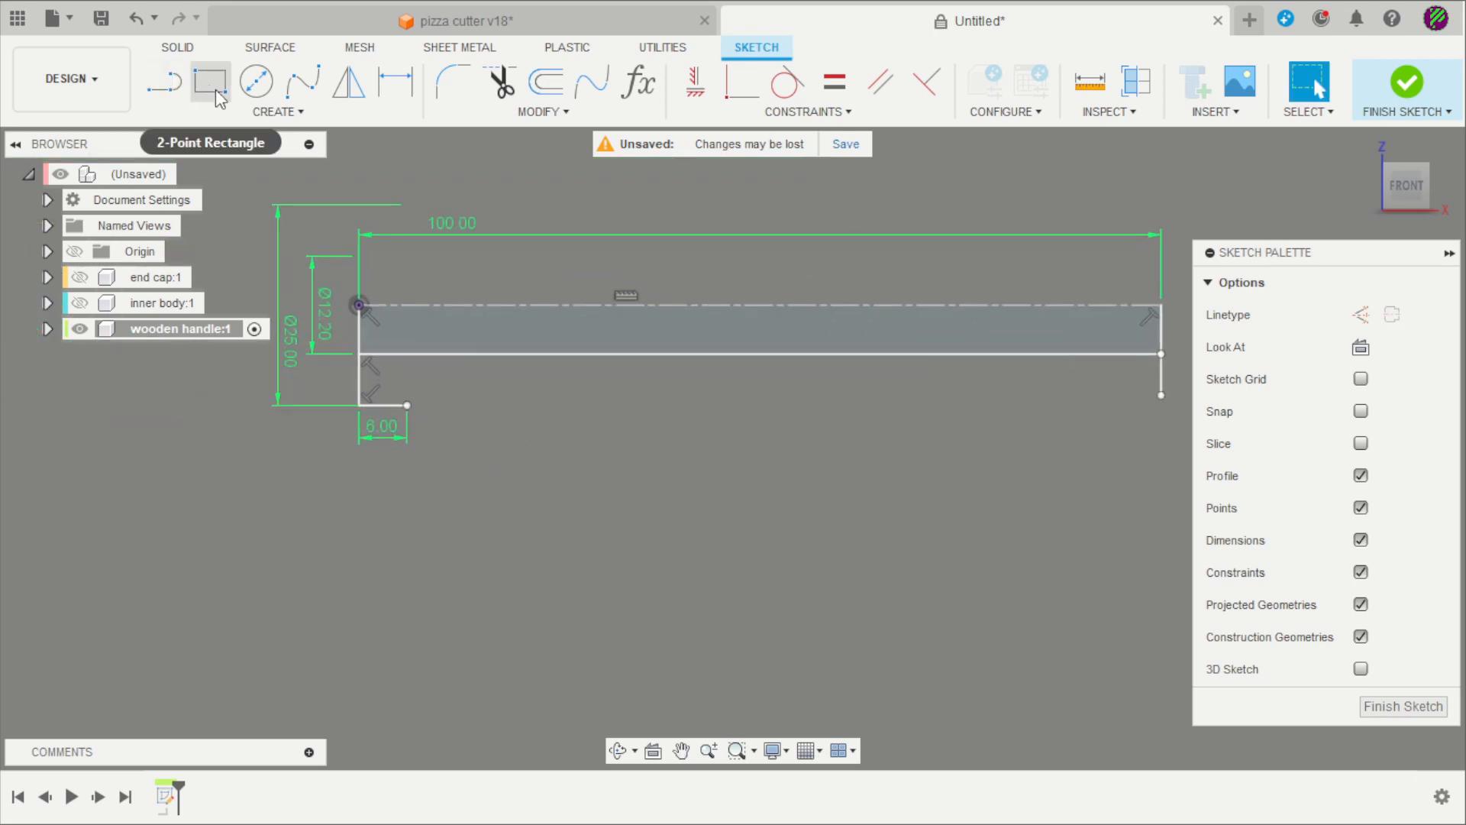
# Draw a shallow upward-bulging 3-point arc from the free end of the 6 mm line to a point level with it
pyautogui.click(237, 112)
pyautogui.moveTo(221, 199)
pyautogui.click(344, 219)
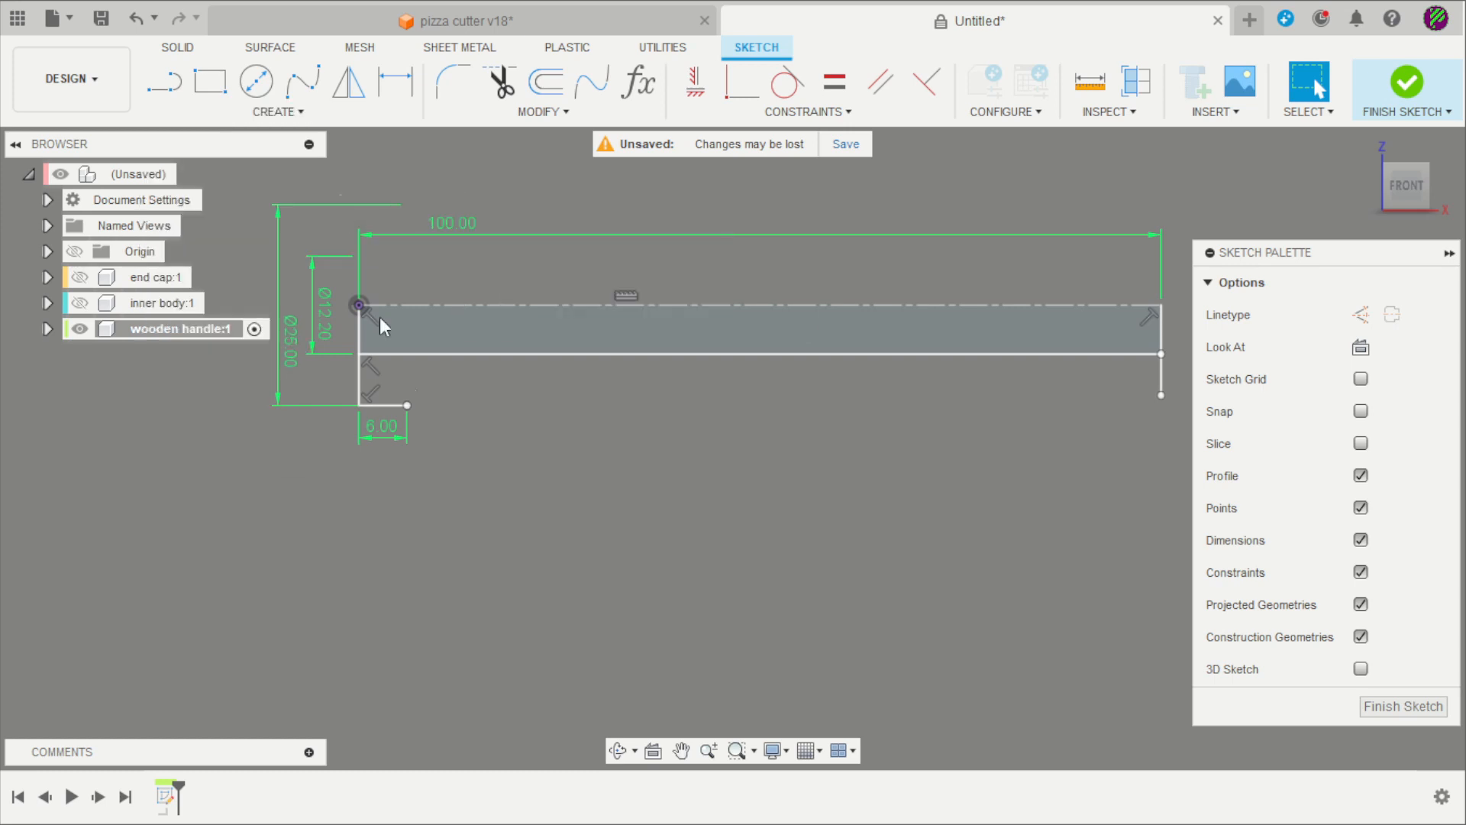
pyautogui.click(413, 405)
pyautogui.click(576, 405)
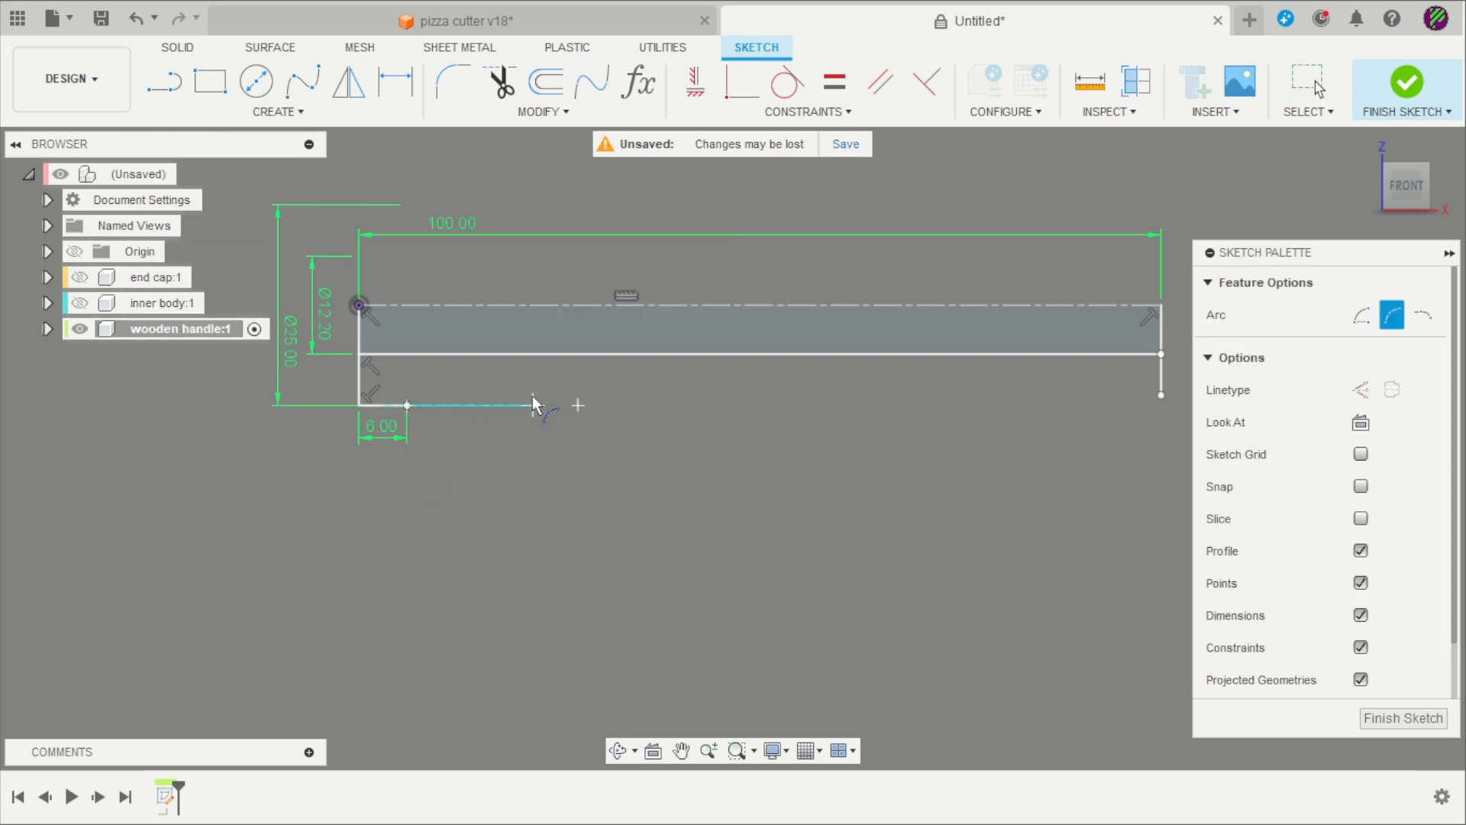
pyautogui.click(504, 394)
pyautogui.scroll(-2, 508, 338)
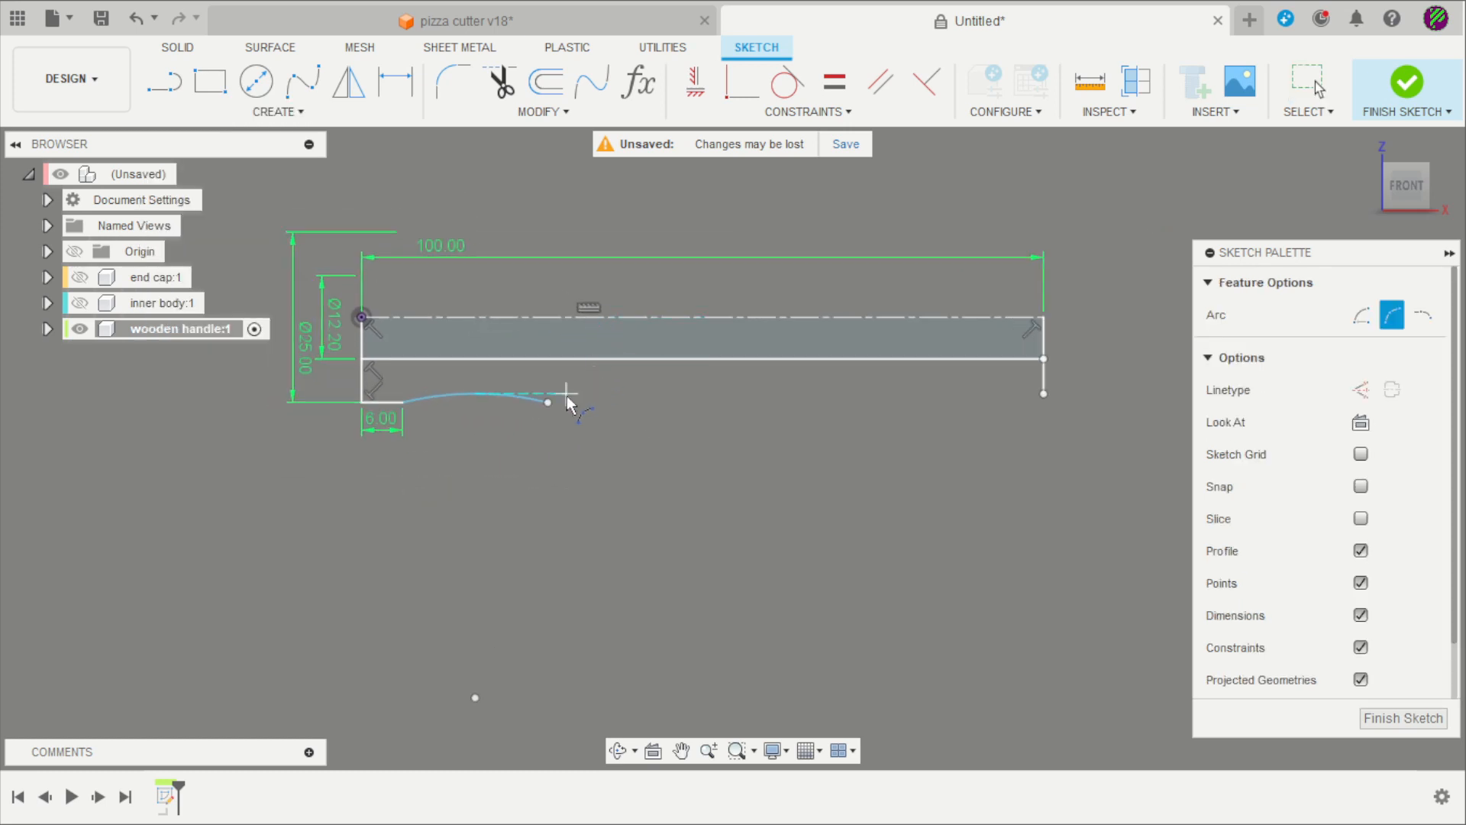
# Draw a short horizontal line continuing the handle's outer profile from the arc's free end
pyautogui.click(167, 88)
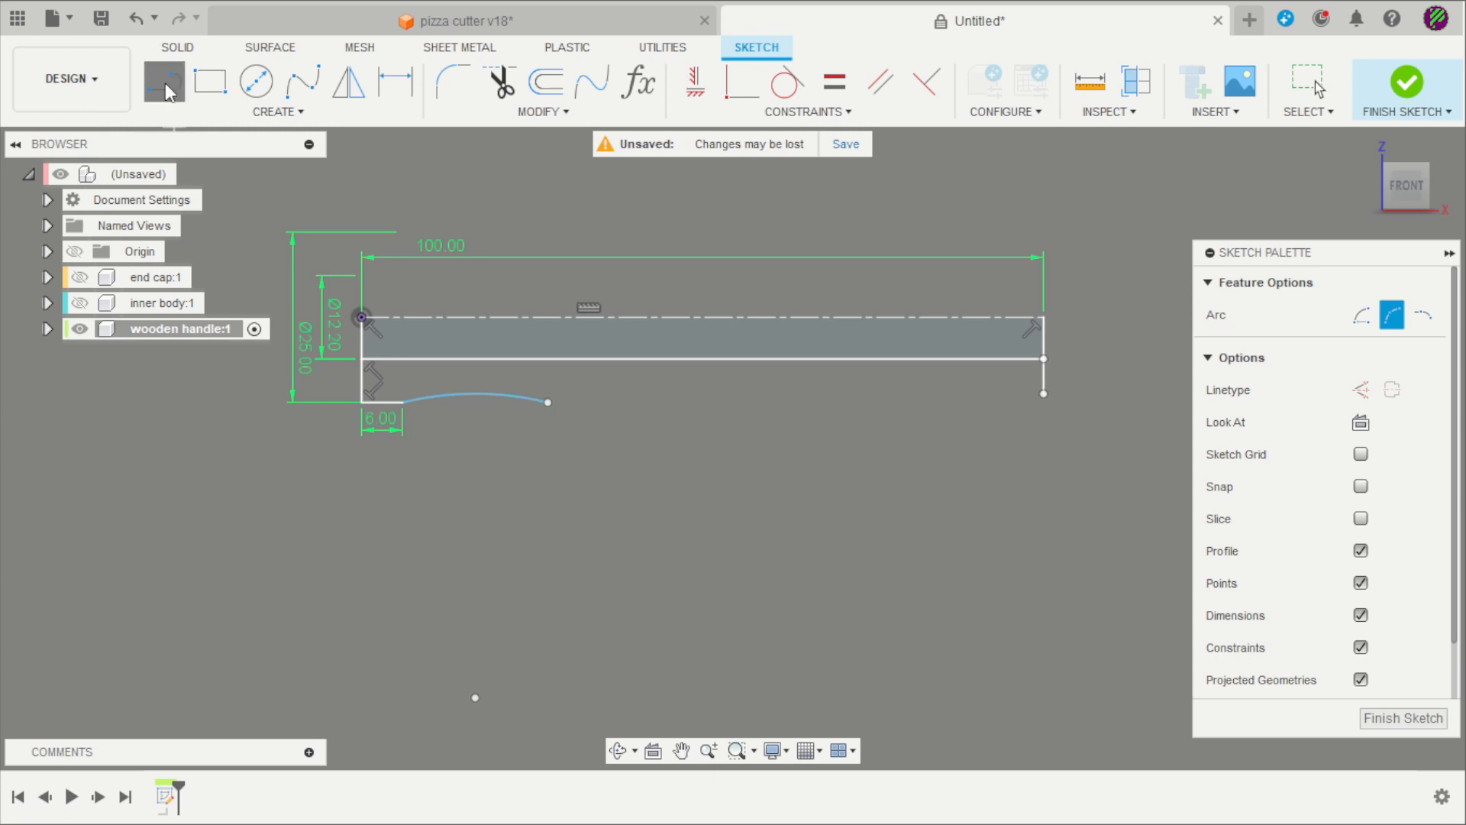
pyautogui.click(548, 402)
pyautogui.click(599, 402)
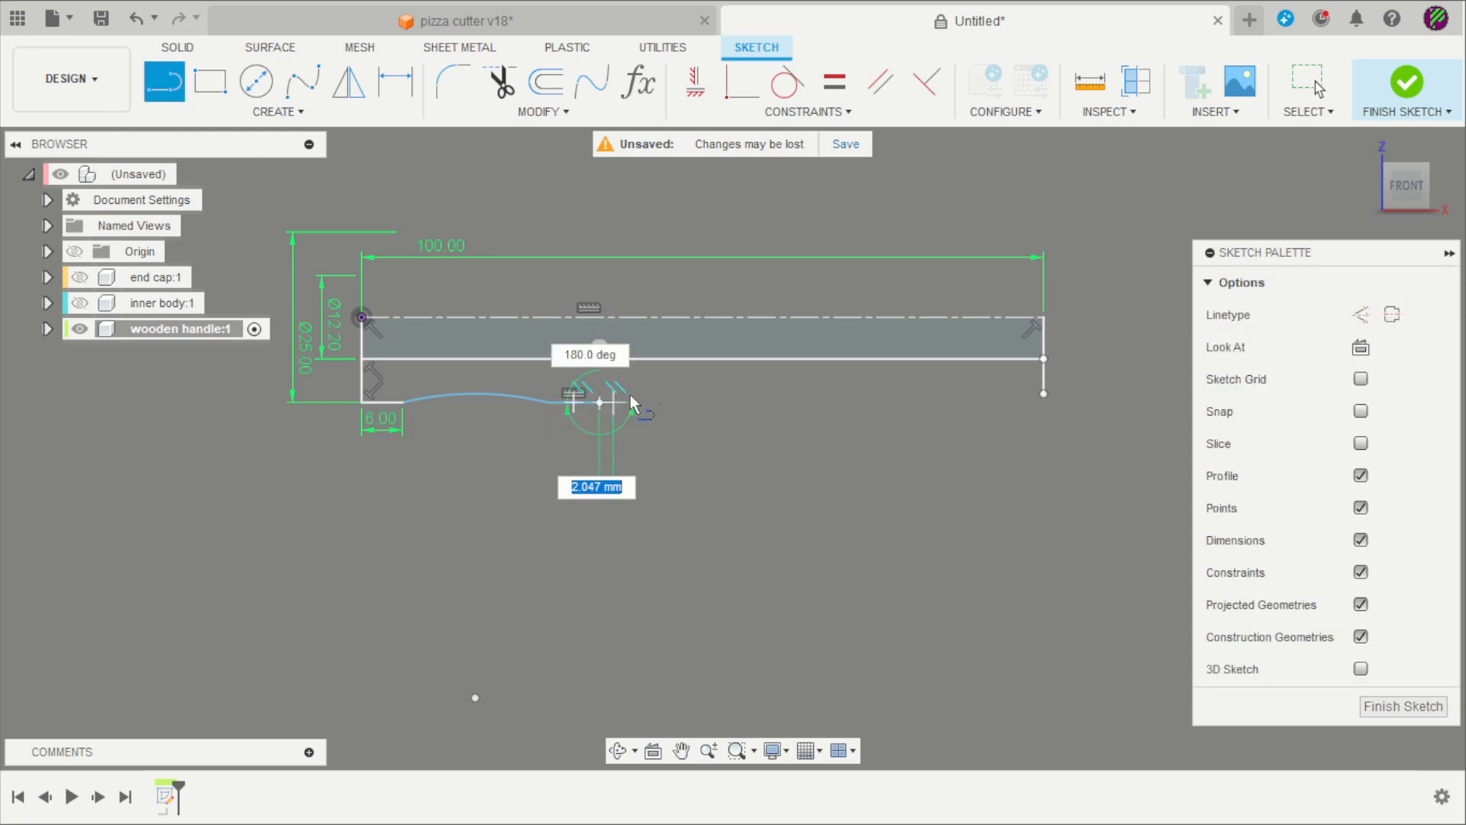
pyautogui.press('Escape')
# Draw an upward-bulging 3-point arc from the short horizontal line's free end to a point level with it
pyautogui.click(267, 113)
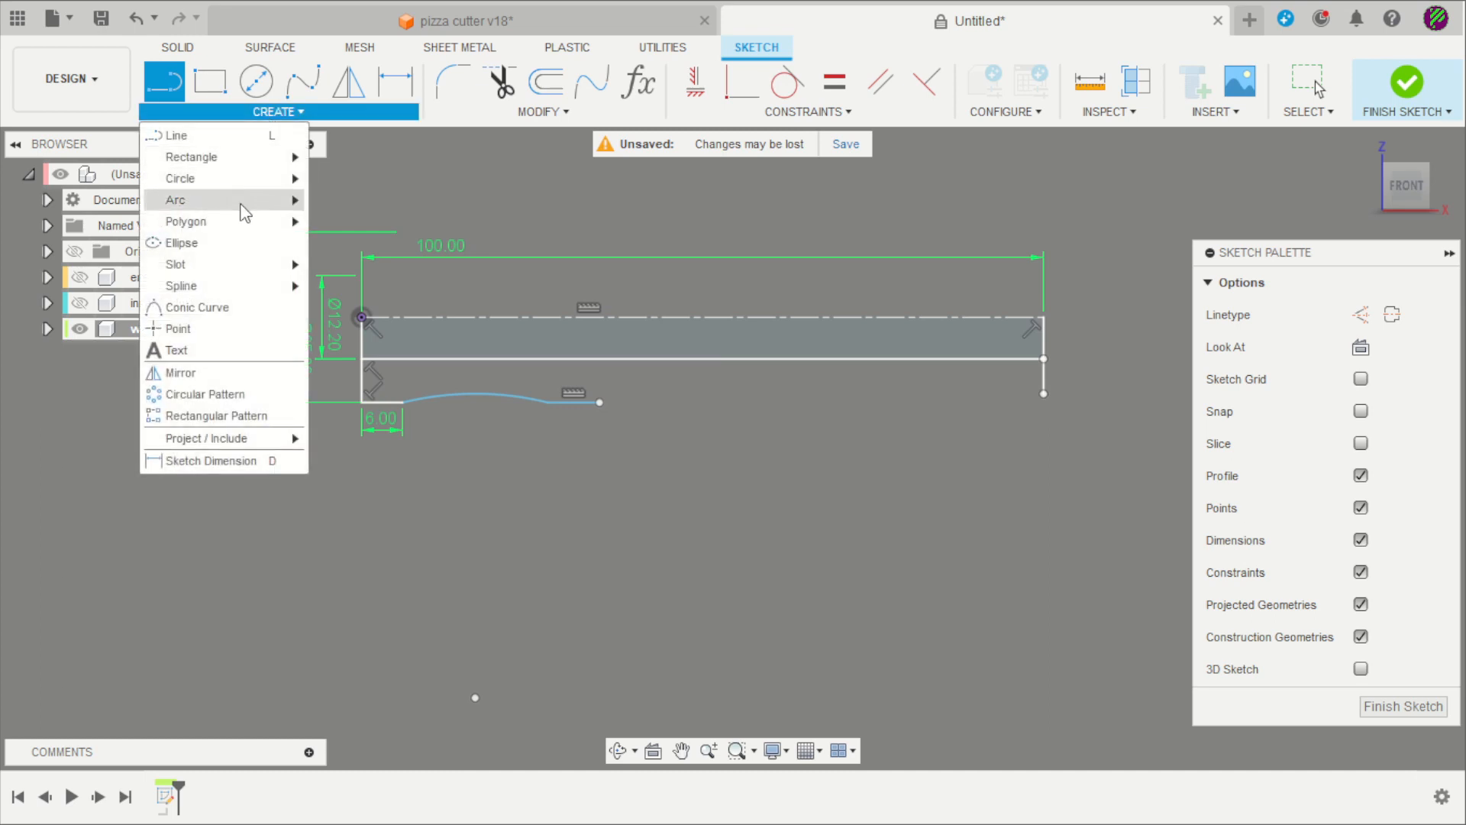
pyautogui.moveTo(291, 200)
pyautogui.click(342, 201)
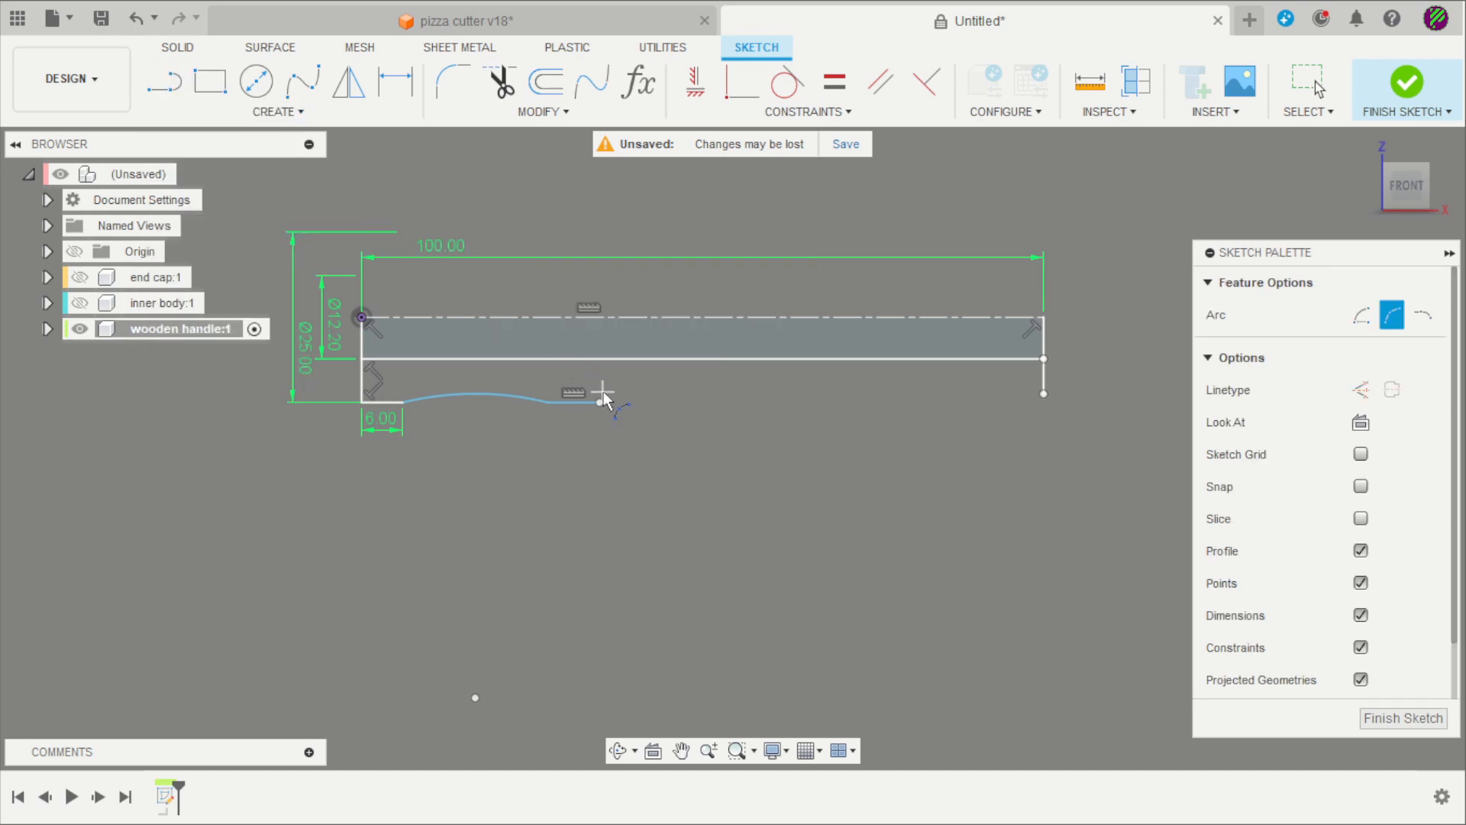
pyautogui.click(600, 402)
pyautogui.click(738, 402)
pyautogui.click(698, 388)
pyautogui.click(737, 402)
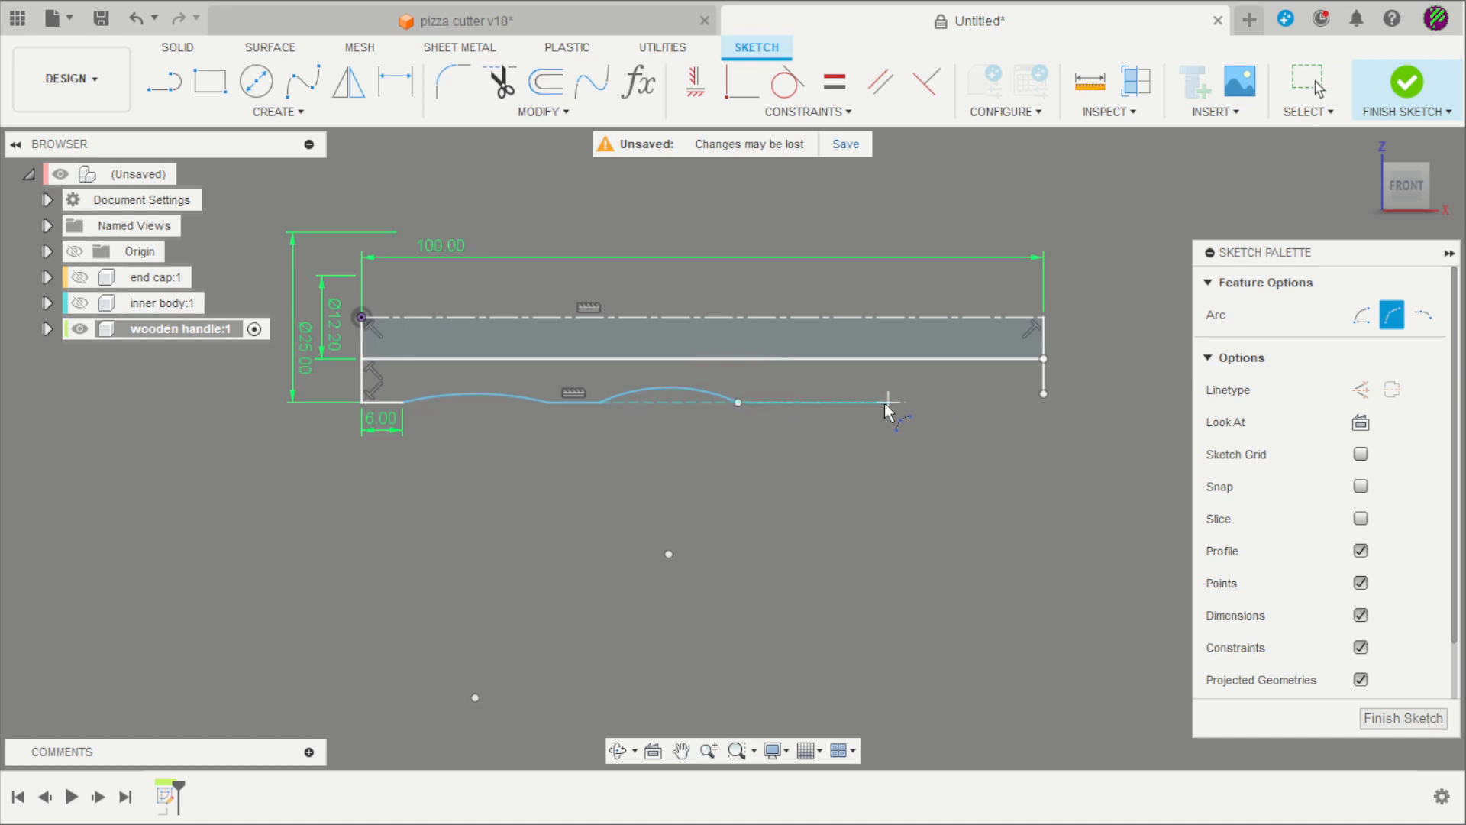
# Draw a third upward-bulging 3-point arc level with the second one, leaving a gap after the second arc and before the handle's far end
pyautogui.click(839, 402)
pyautogui.click(965, 401)
pyautogui.click(918, 388)
pyautogui.press('Escape')
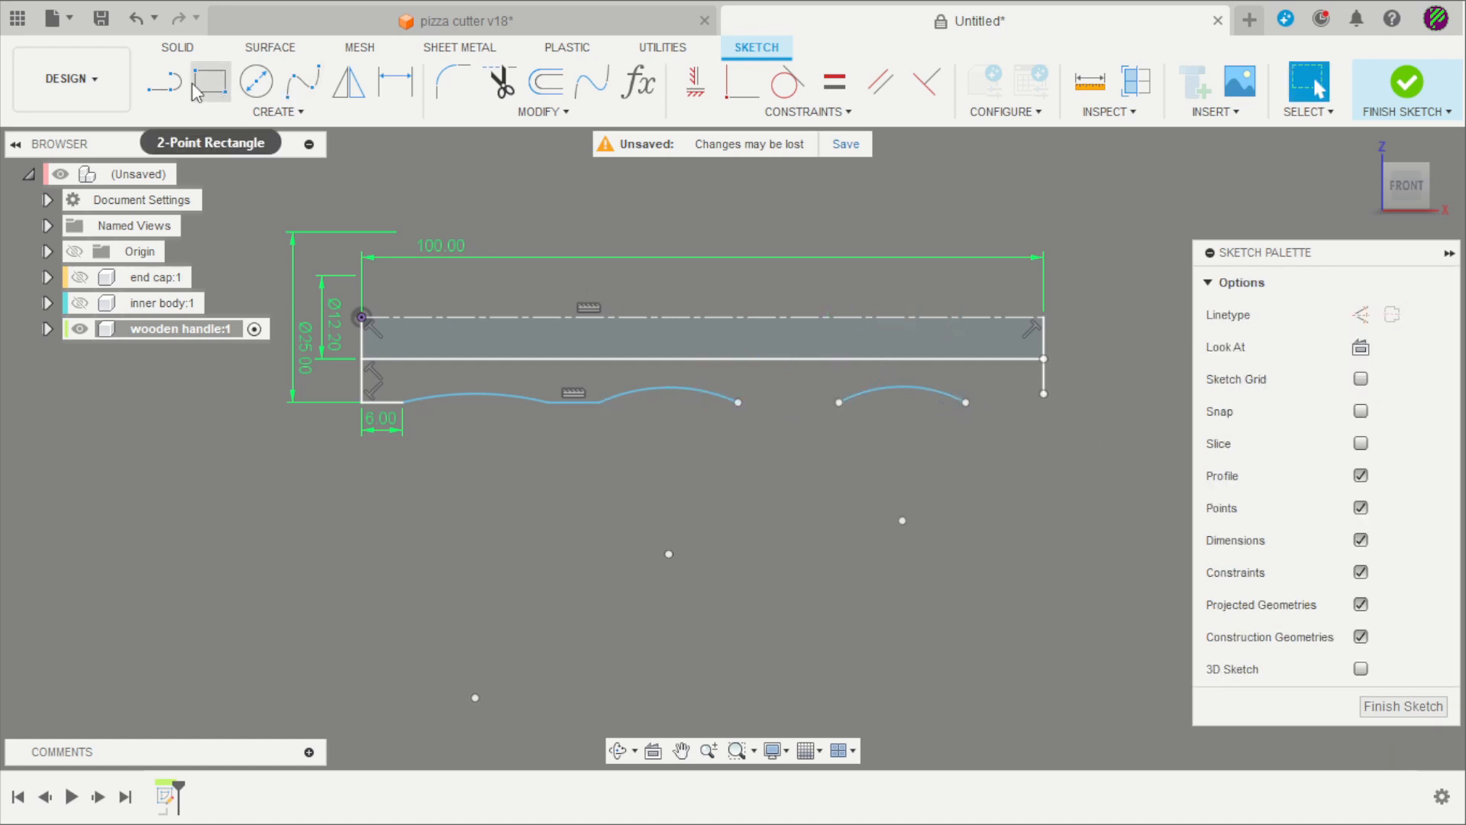
# Draw horizontal lines bridging the gap between the second and third arcs and running from the third arc to the handle's far end
pyautogui.click(164, 80)
pyautogui.click(738, 402)
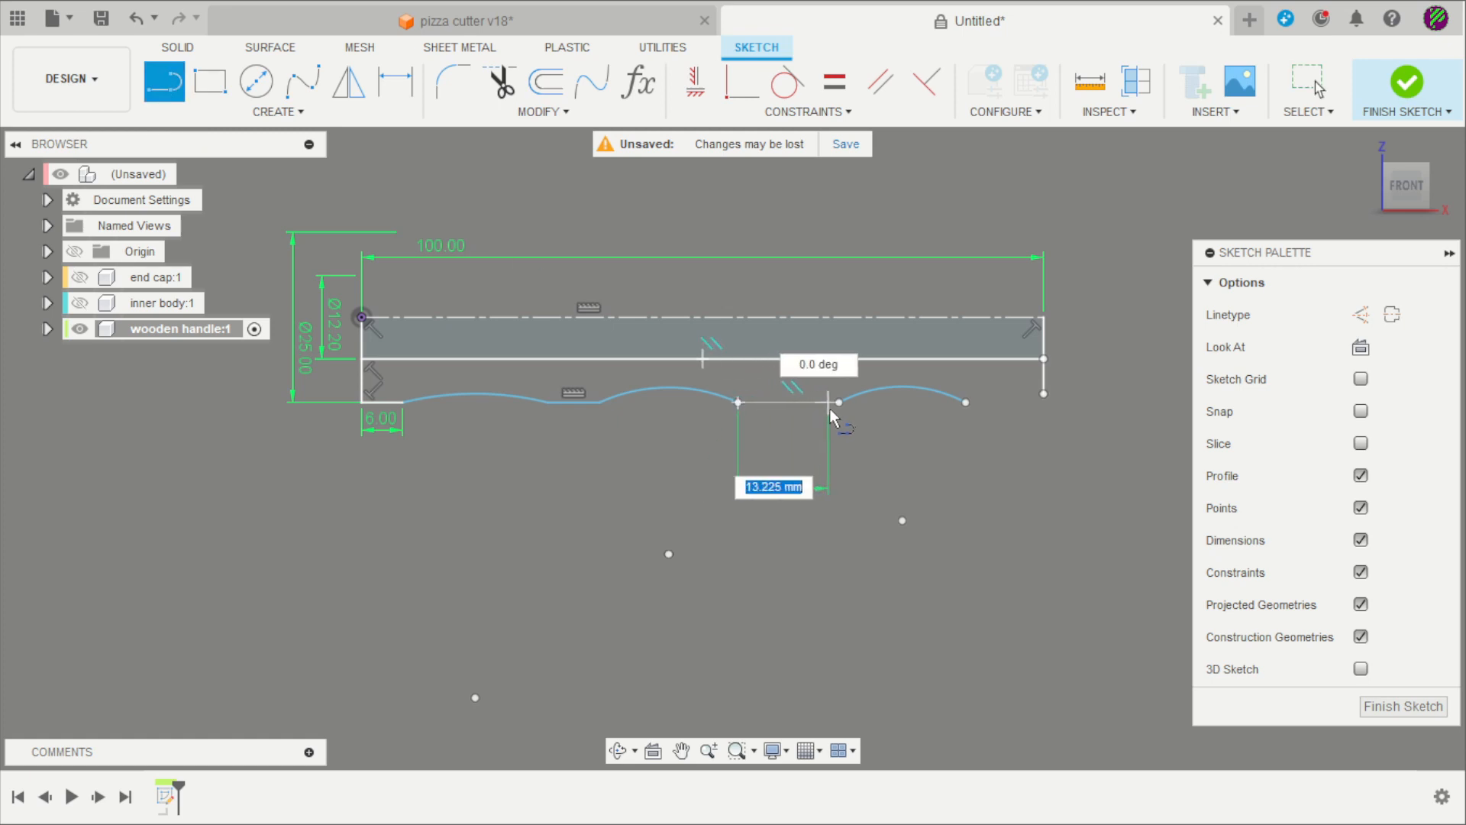
pyautogui.click(838, 402)
pyautogui.click(965, 402)
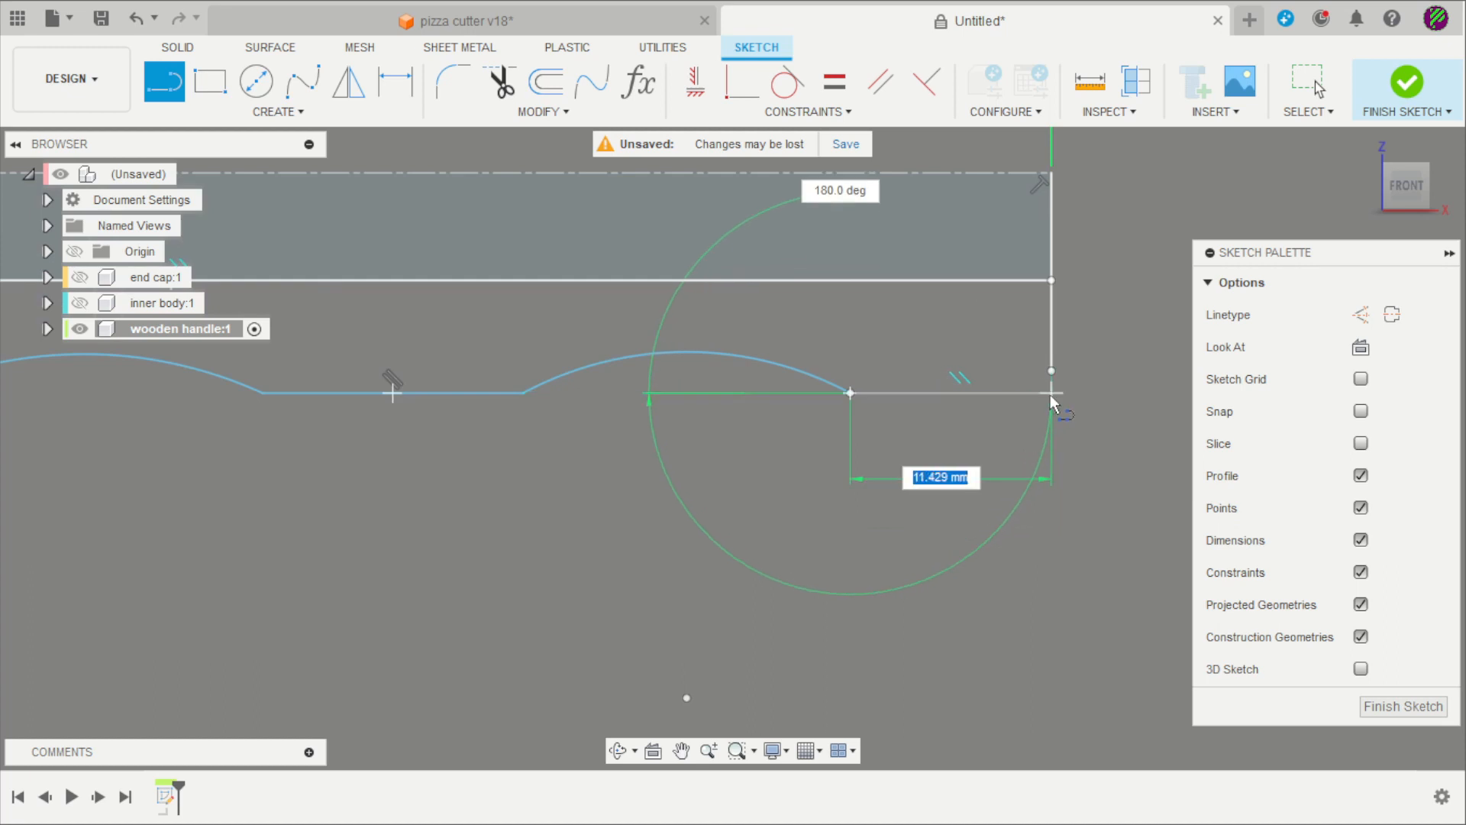
pyautogui.click(1051, 393)
# Dimension the first arc's radius as 38 mm
pyautogui.scroll(-2, 1046, 382)
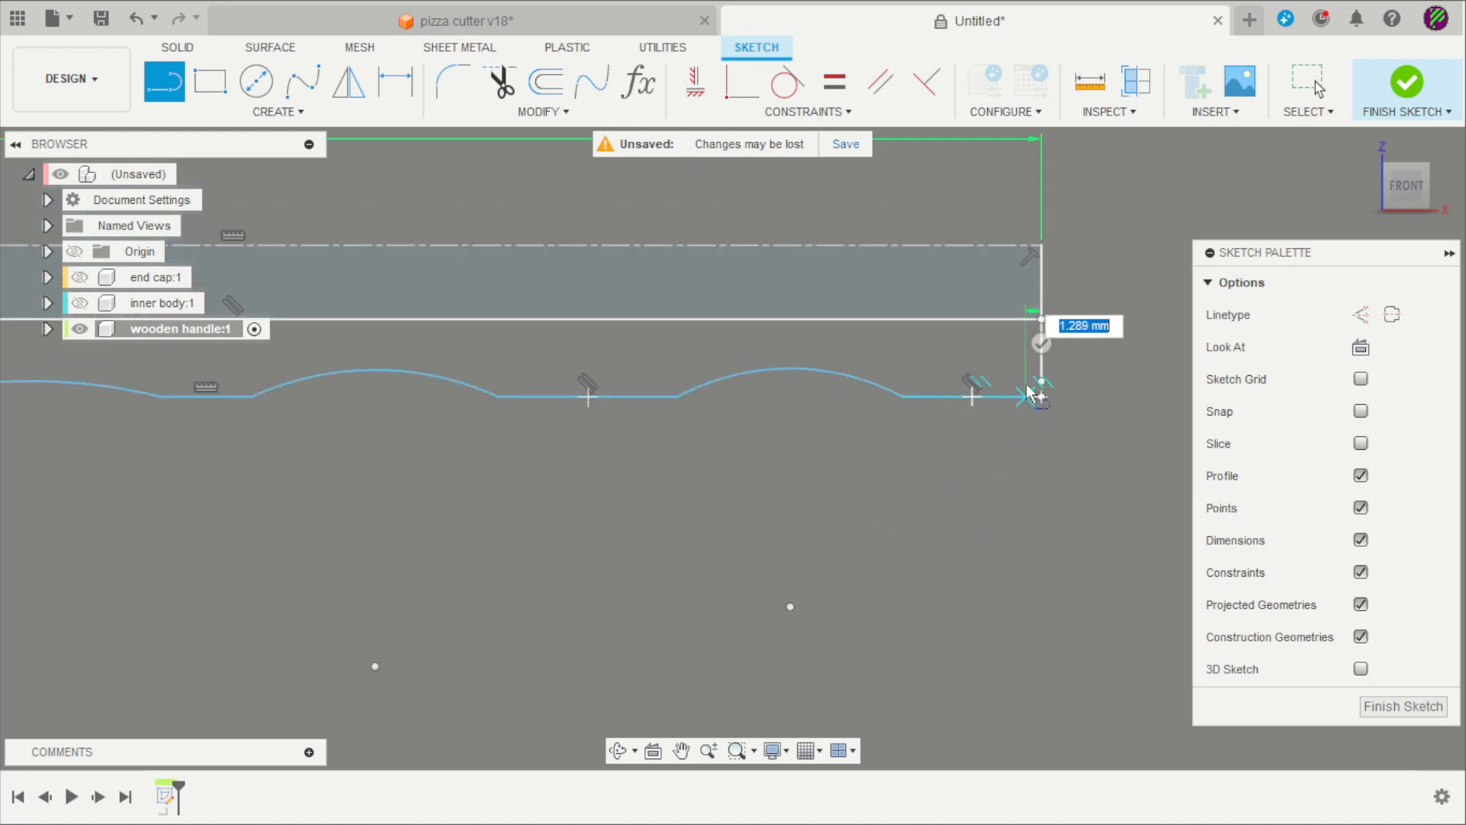
pyautogui.scroll(-3, 993, 367)
pyautogui.press('d')
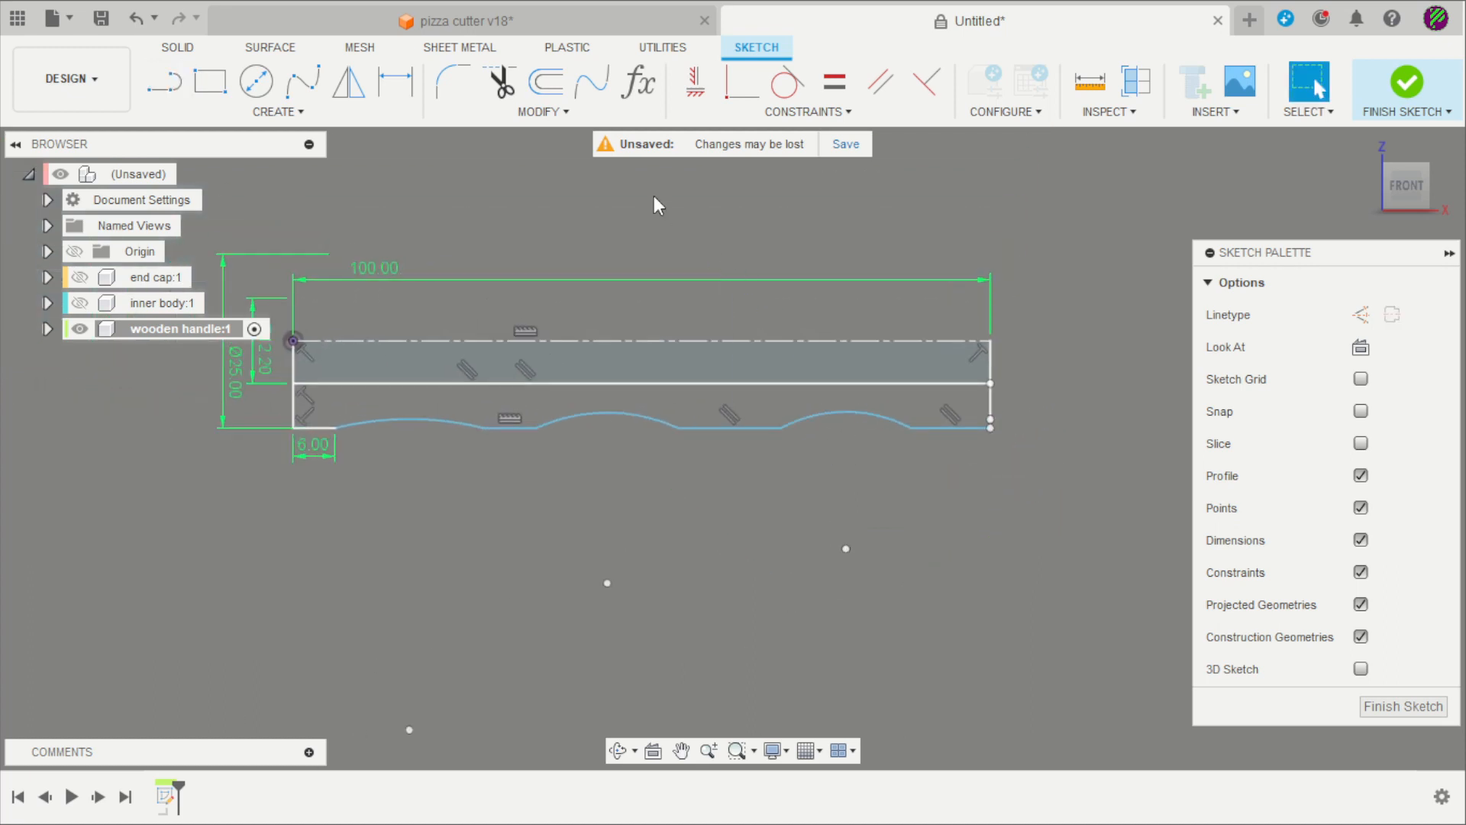
pyautogui.scroll(2, 336, 389)
pyautogui.click(412, 432)
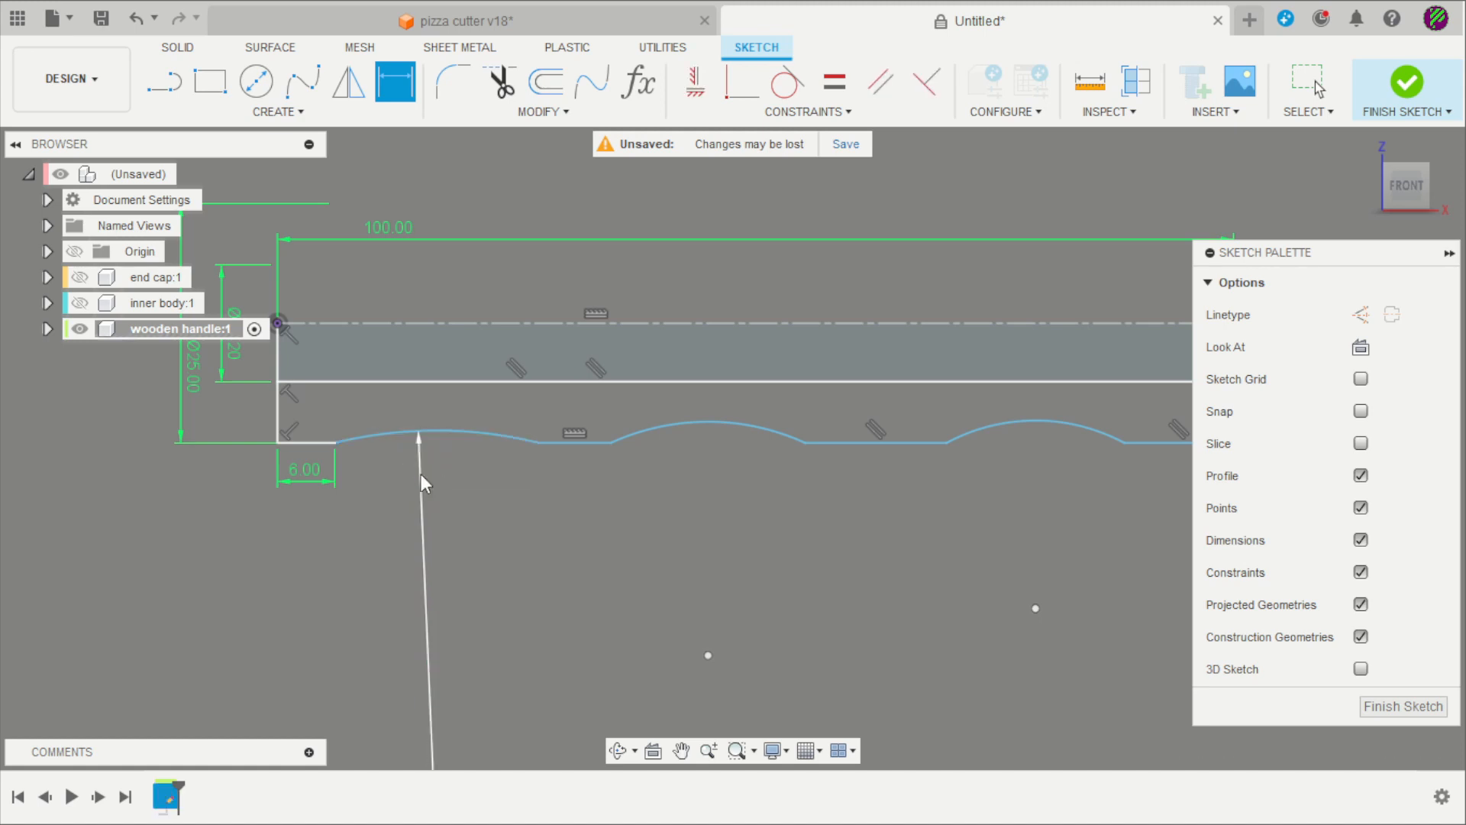
pyautogui.click(419, 481)
pyautogui.write('38')
pyautogui.press('Return')
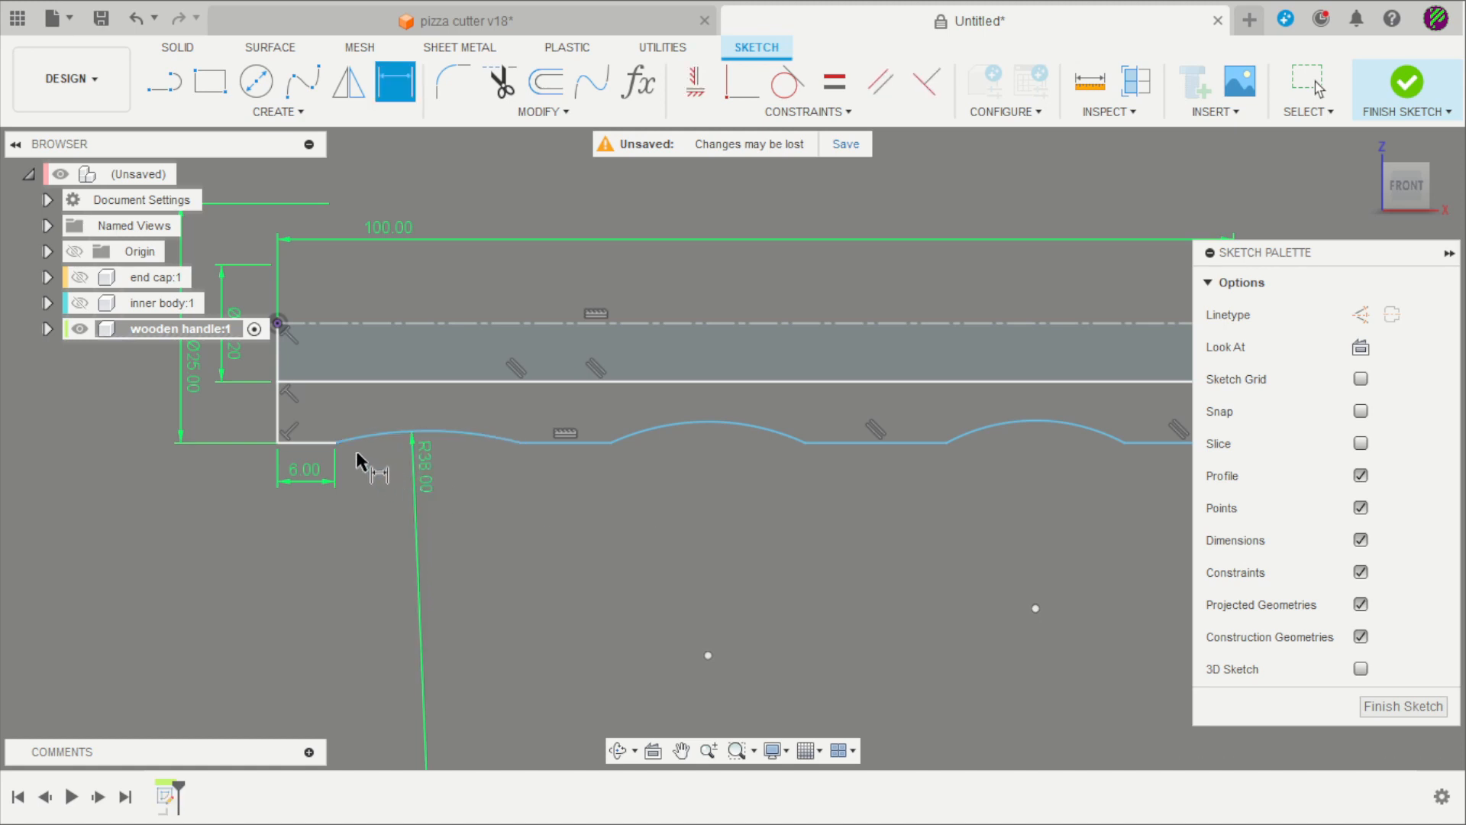
# Dimension the distance between the first arc's two endpoints as 25 mm
pyautogui.scroll(1, 355, 450)
pyautogui.click(581, 439)
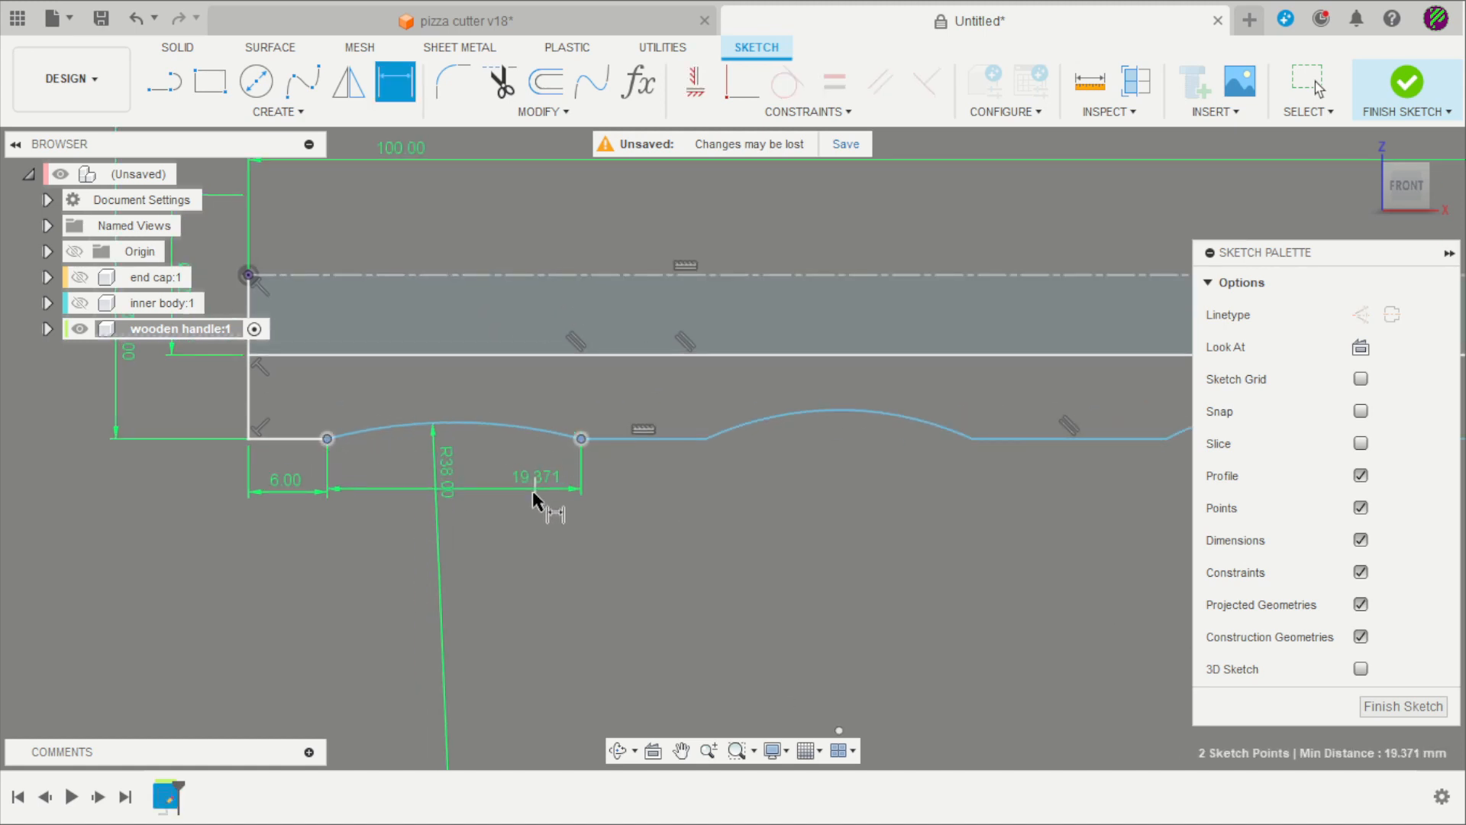
pyautogui.click(513, 547)
pyautogui.write('25')
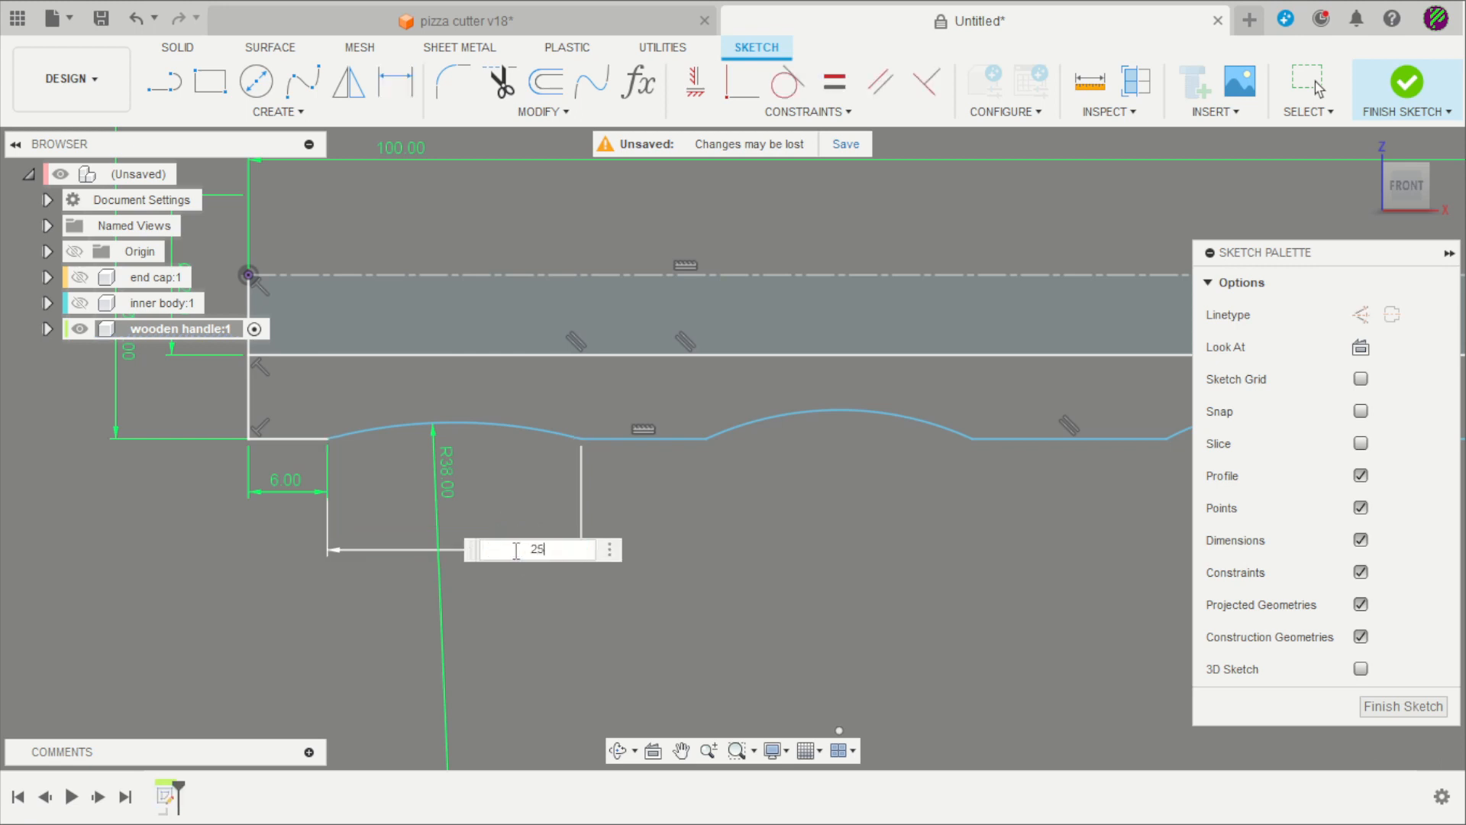
pyautogui.press('Return')
# Constrain the first arc's two endpoints to be horizontally aligned
pyautogui.scroll(-1, 545, 454)
pyautogui.scroll(2, 486, 433)
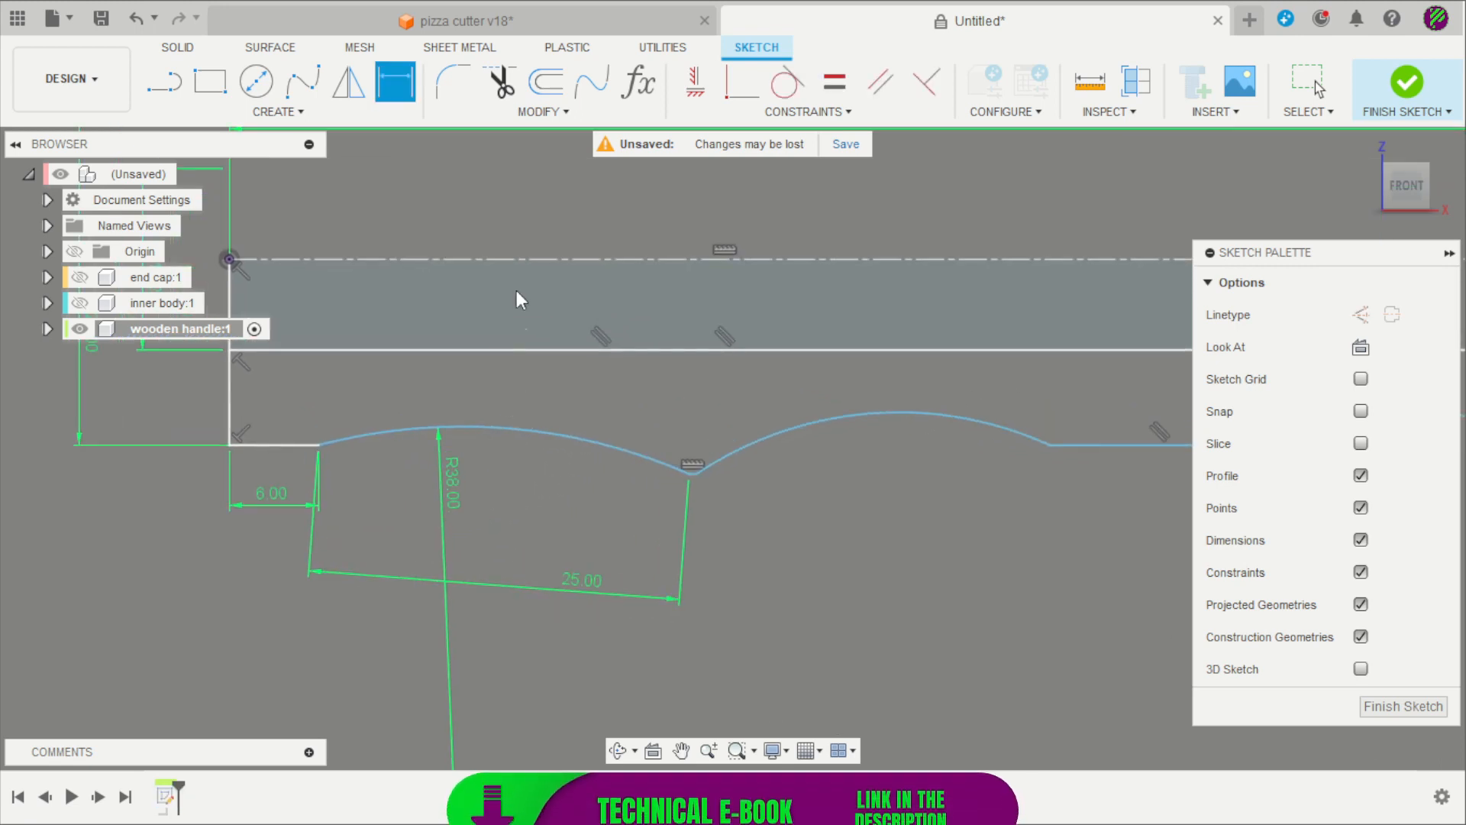
pyautogui.click(695, 82)
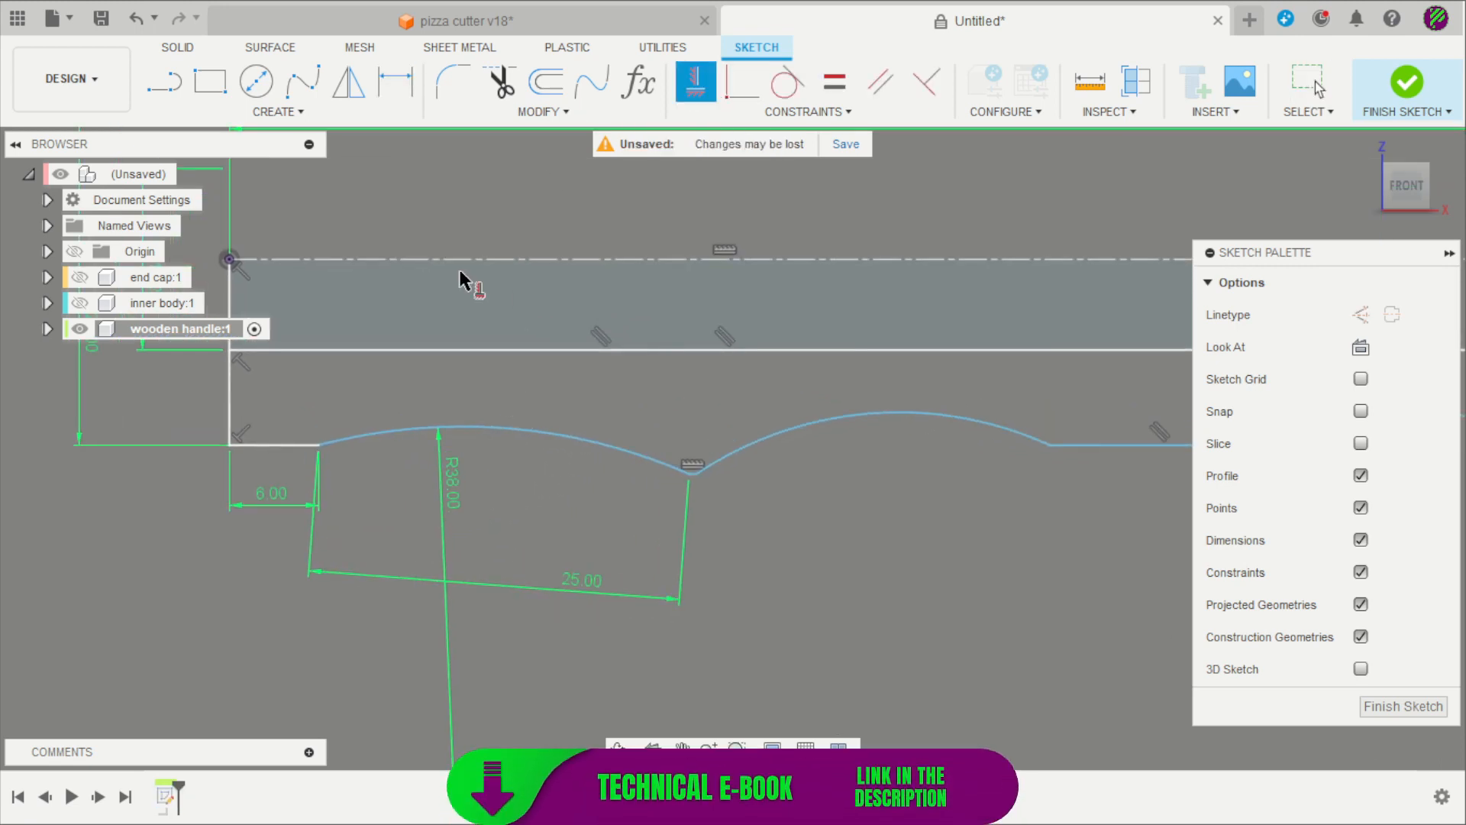
pyautogui.click(318, 445)
pyautogui.click(689, 474)
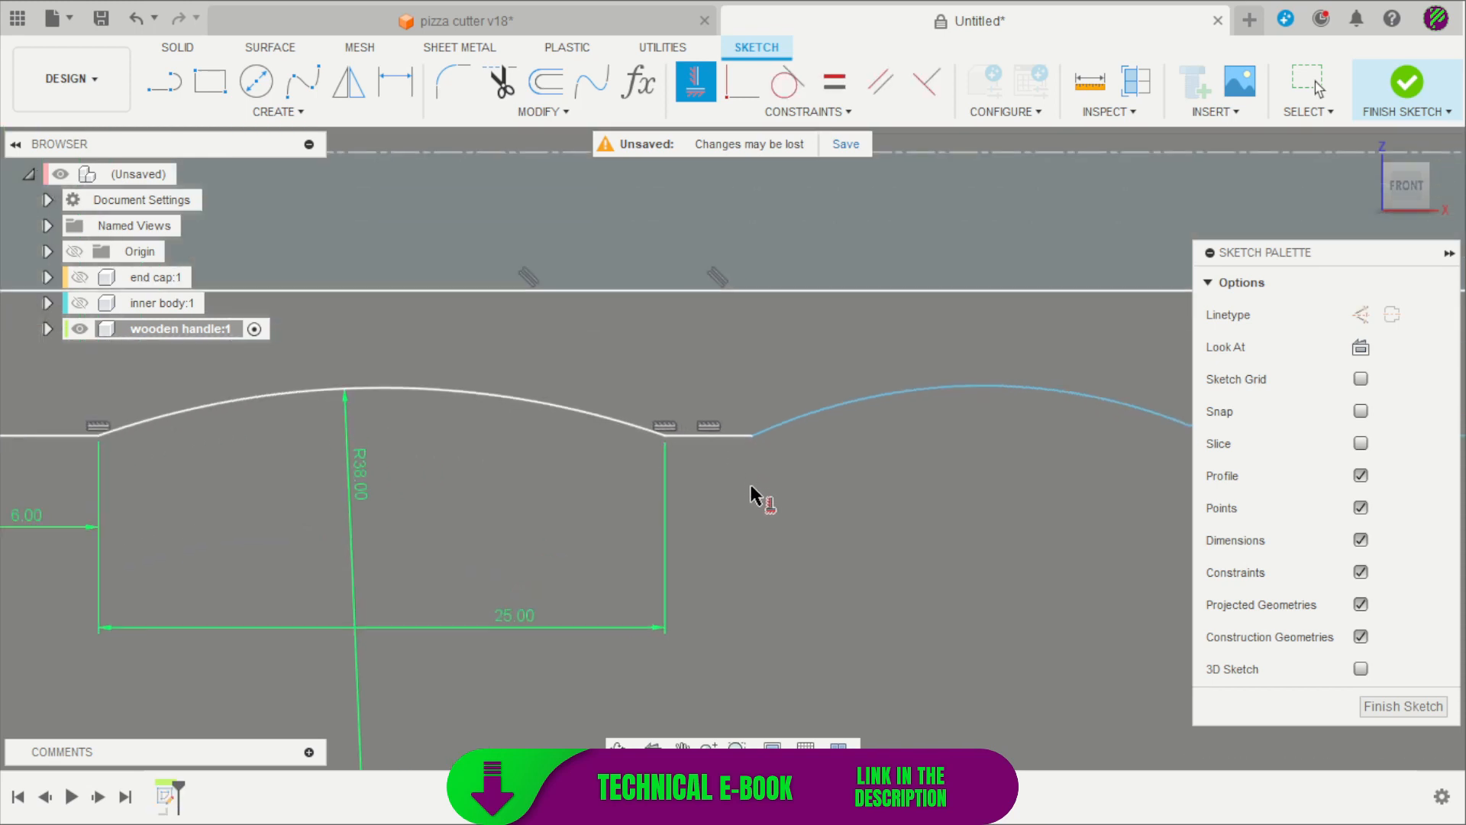
pyautogui.press('Escape')
pyautogui.press('d')
pyautogui.click(717, 424)
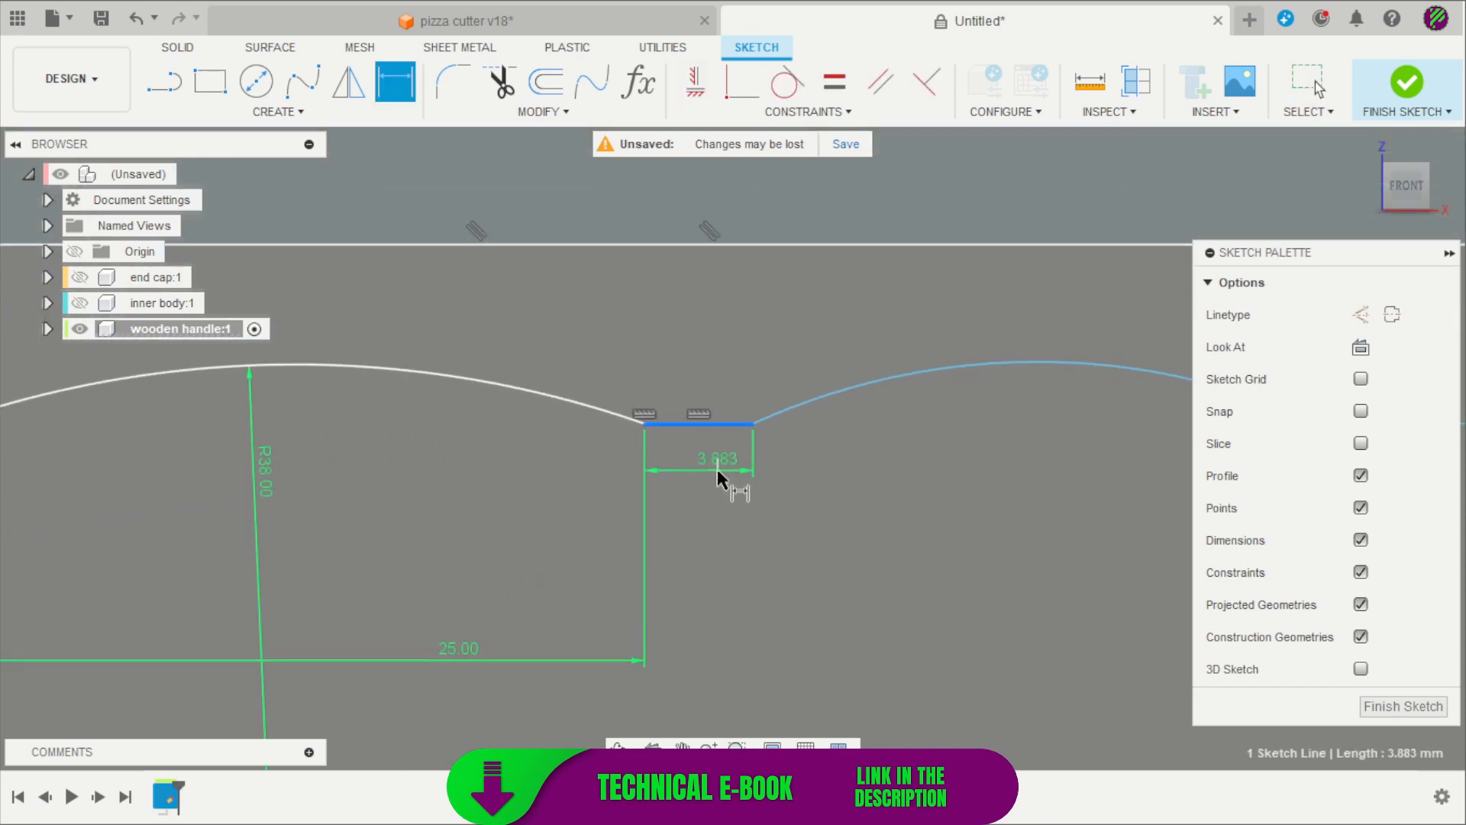
pyautogui.press('Escape')
# Apply an Equal constraint to the three flat segments after the arcs and the 6 mm line
pyautogui.scroll(-2, 733, 481)
pyautogui.scroll(-2, 746, 487)
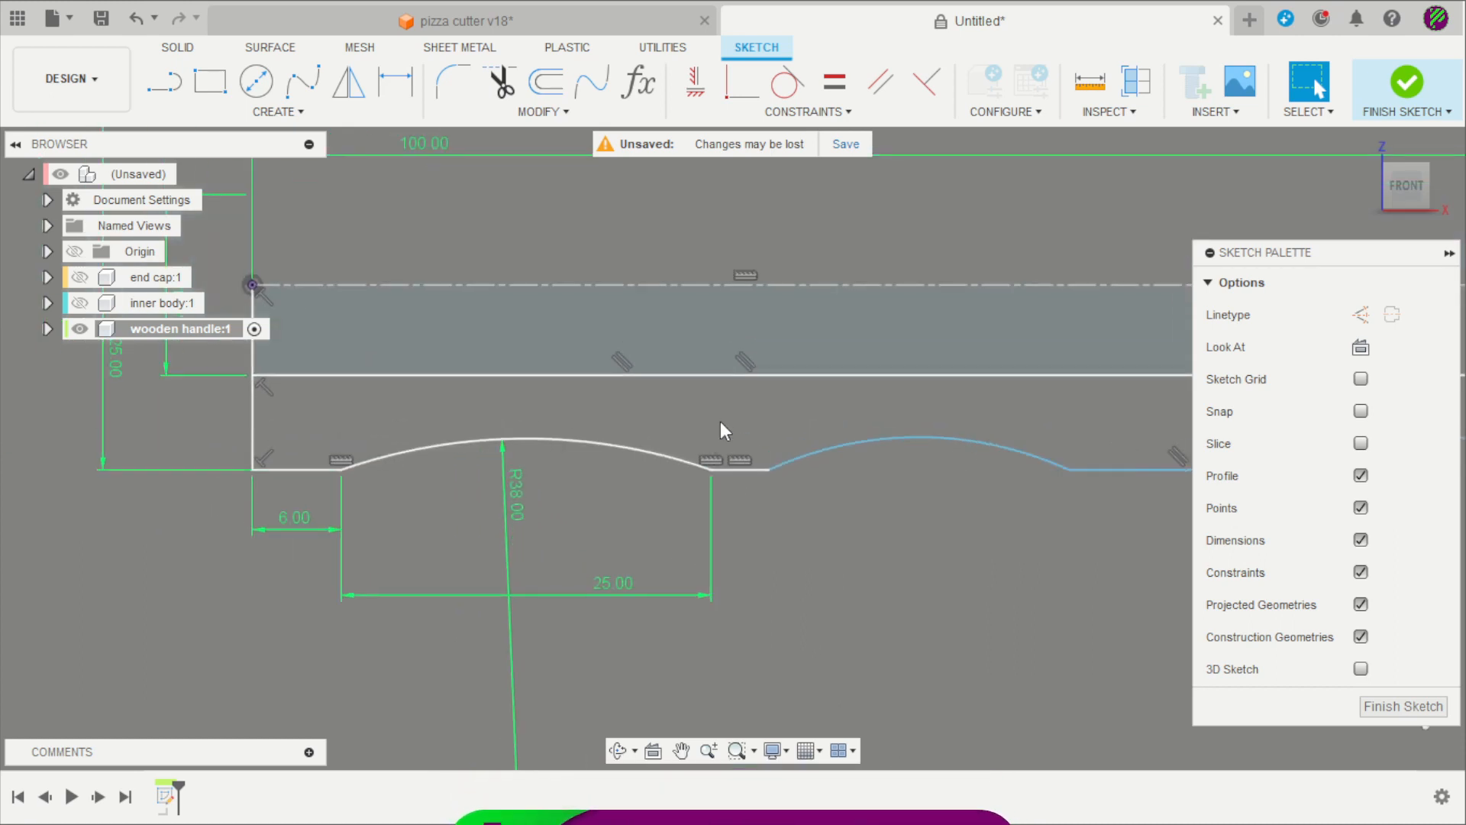
pyautogui.click(732, 471)
pyautogui.scroll(-3, 732, 473)
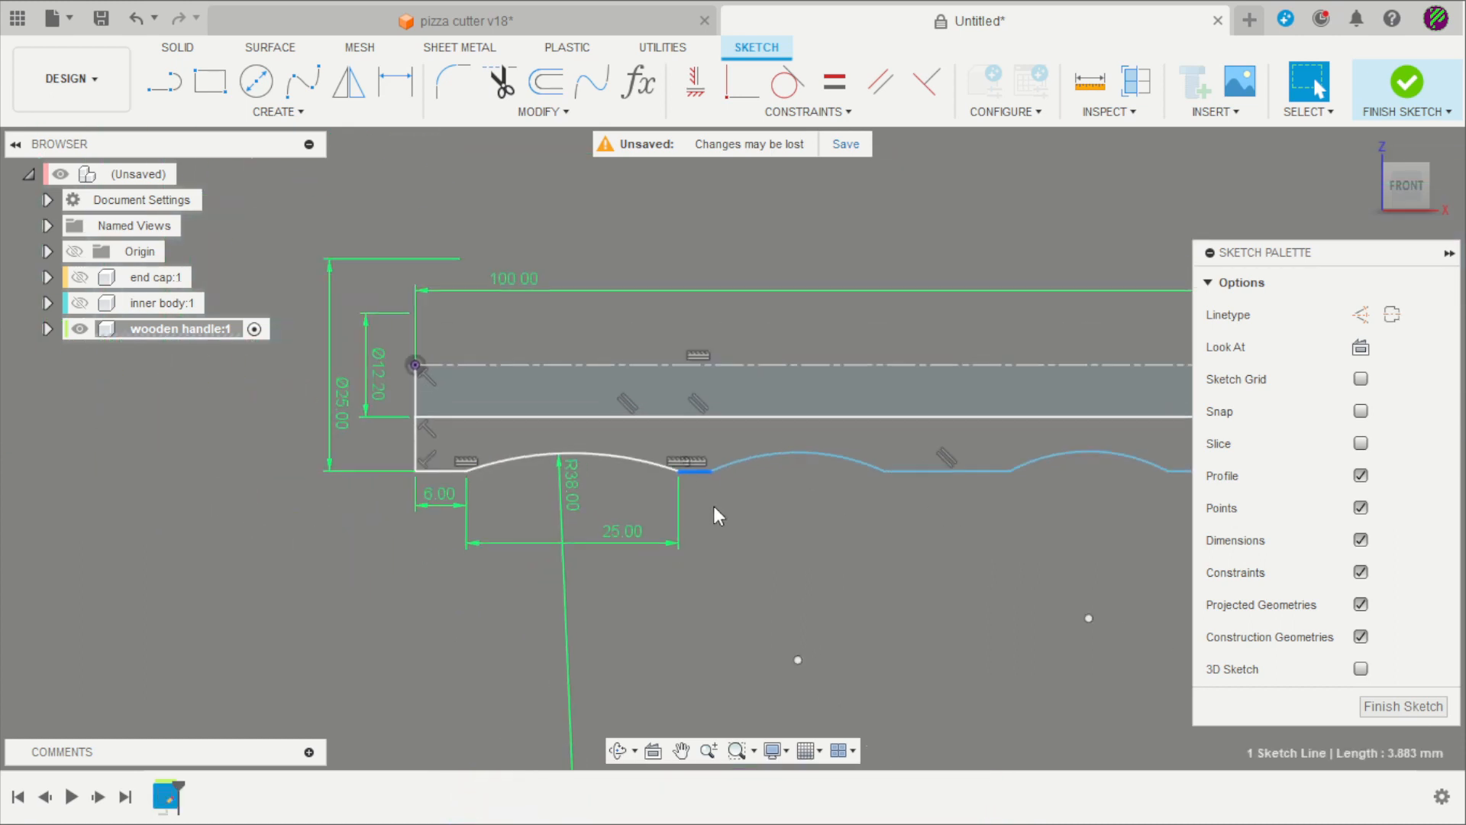
pyautogui.keyDown('shift'); pyautogui.click(902, 463); pyautogui.keyUp('shift')
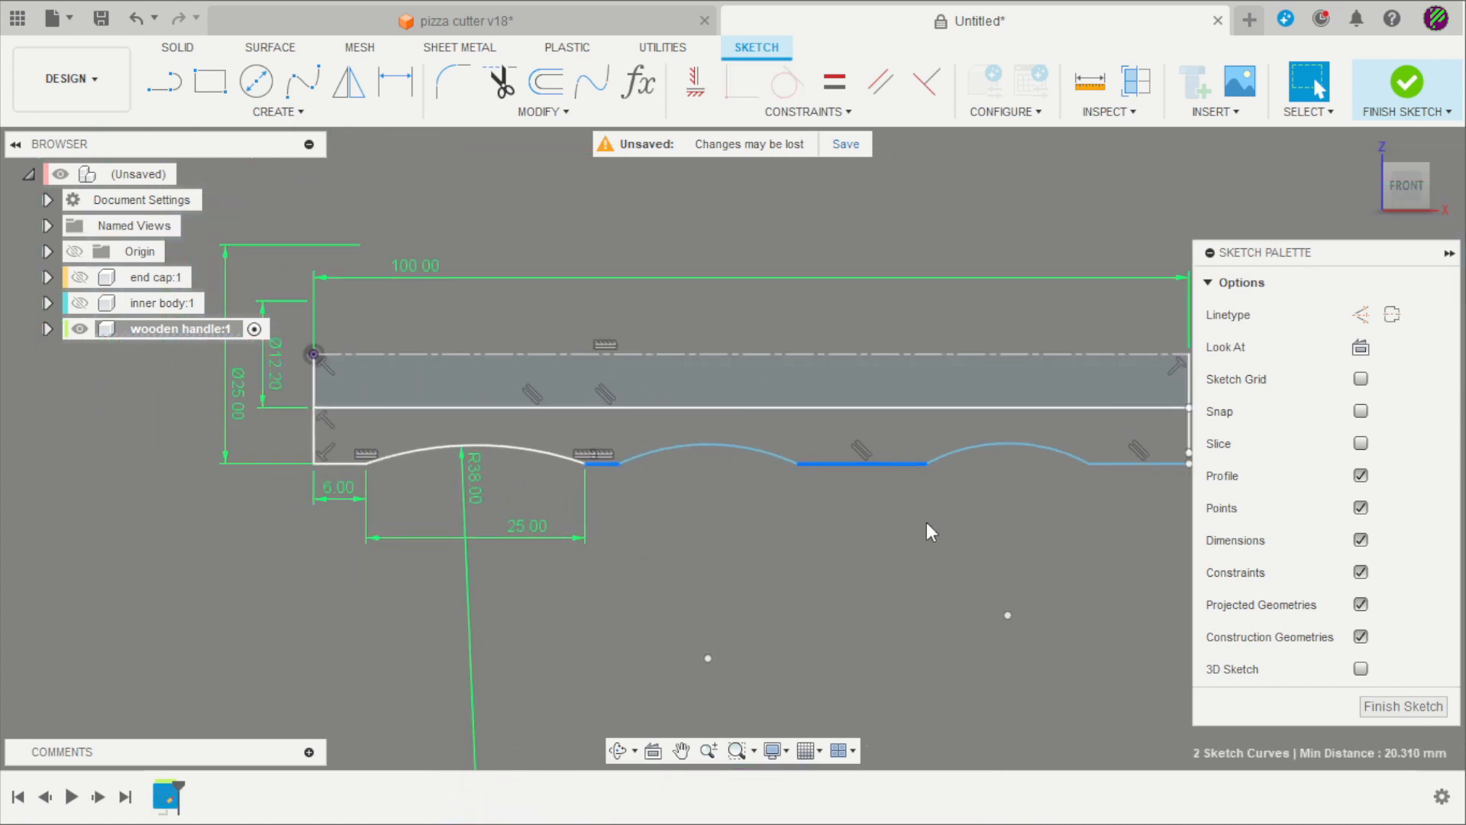
pyautogui.keyDown('shift'); pyautogui.click(1109, 463); pyautogui.keyUp('shift')
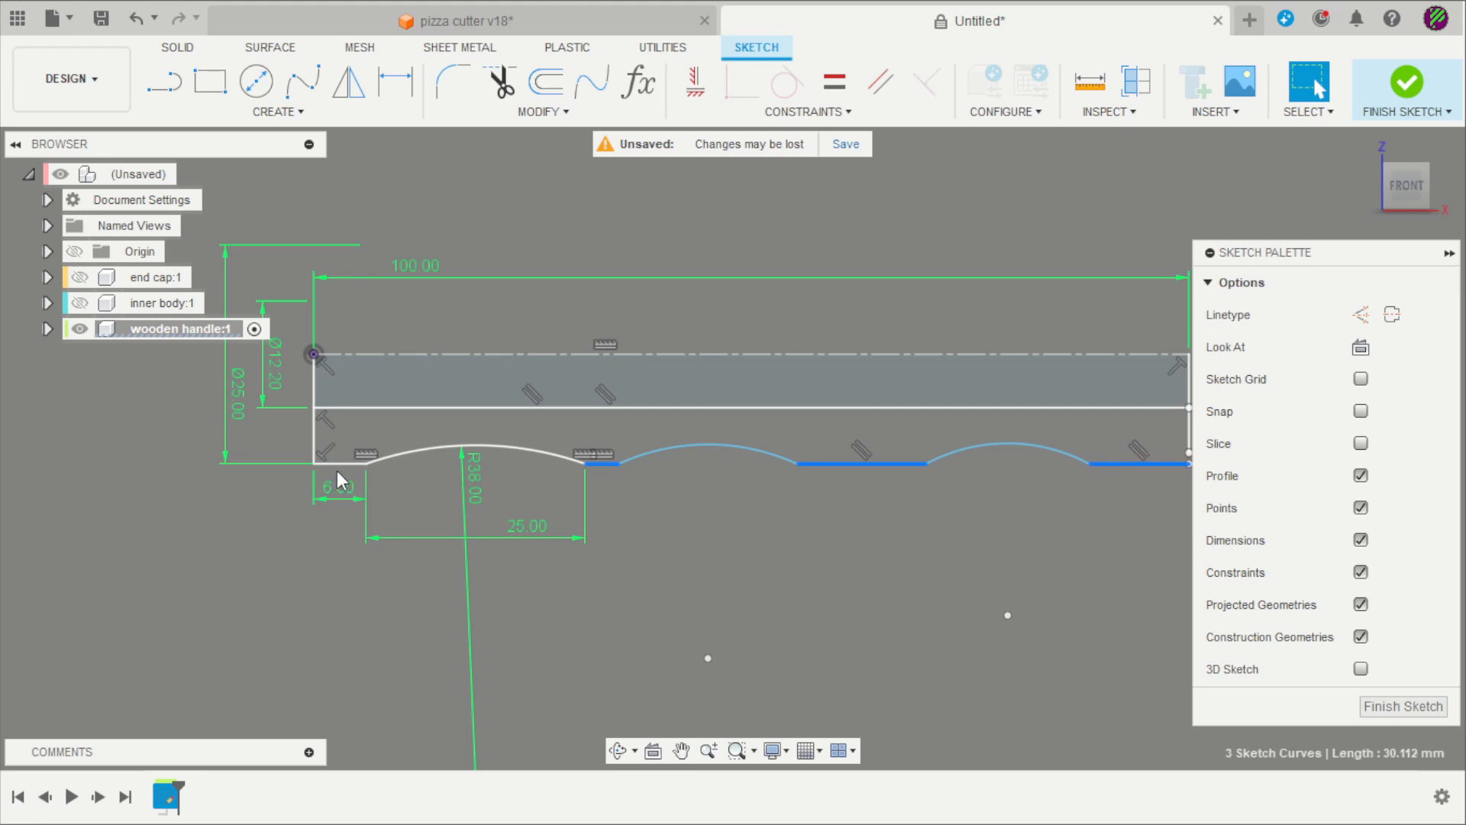
pyautogui.click(830, 90)
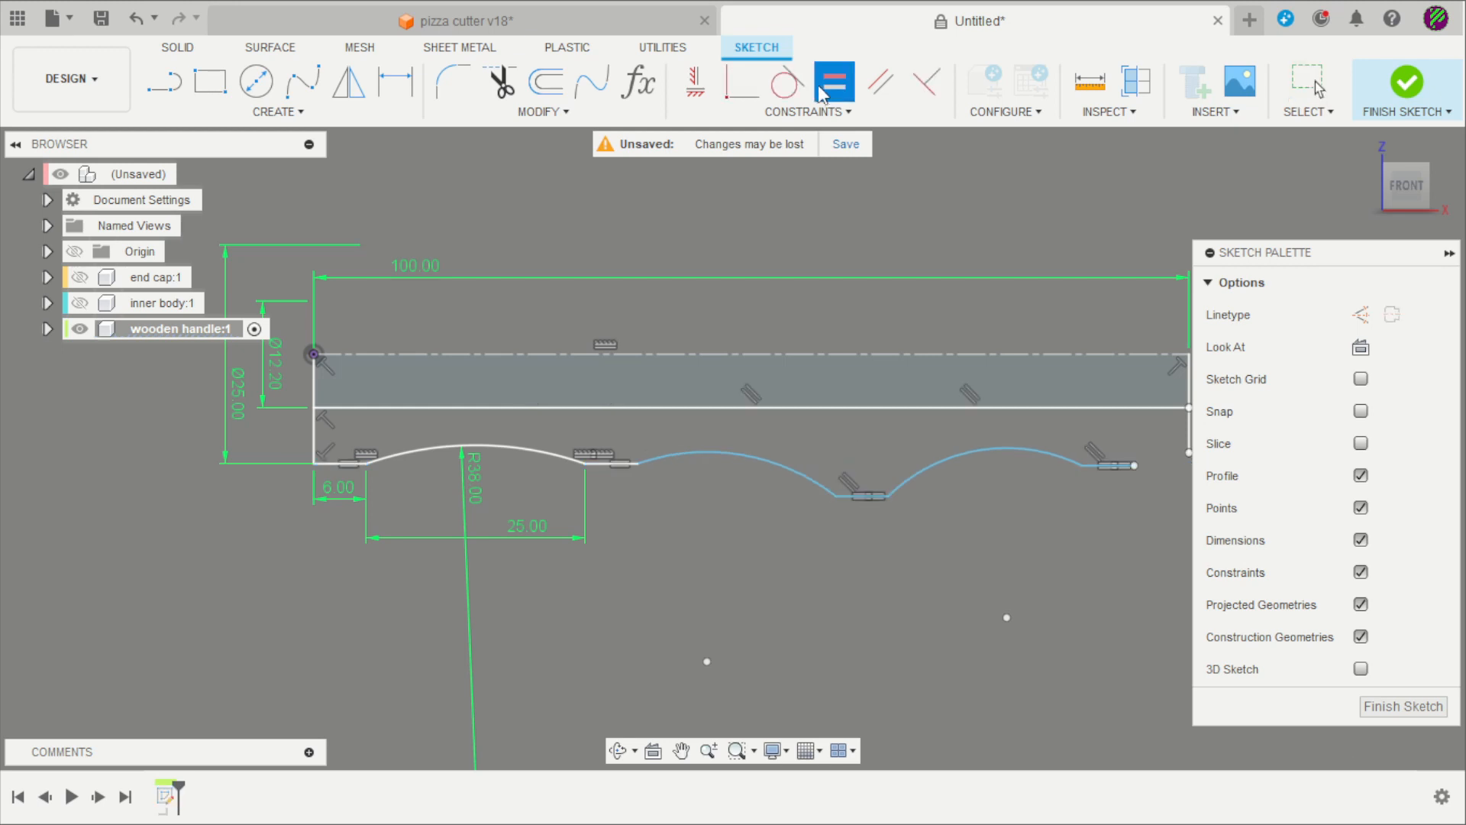
# Constrain the endpoints of the second arc, and likewise those of the third arc, to be horizontally aligned
pyautogui.scroll(-2, 786, 161)
pyautogui.scroll(3, 908, 336)
pyautogui.scroll(1, 987, 378)
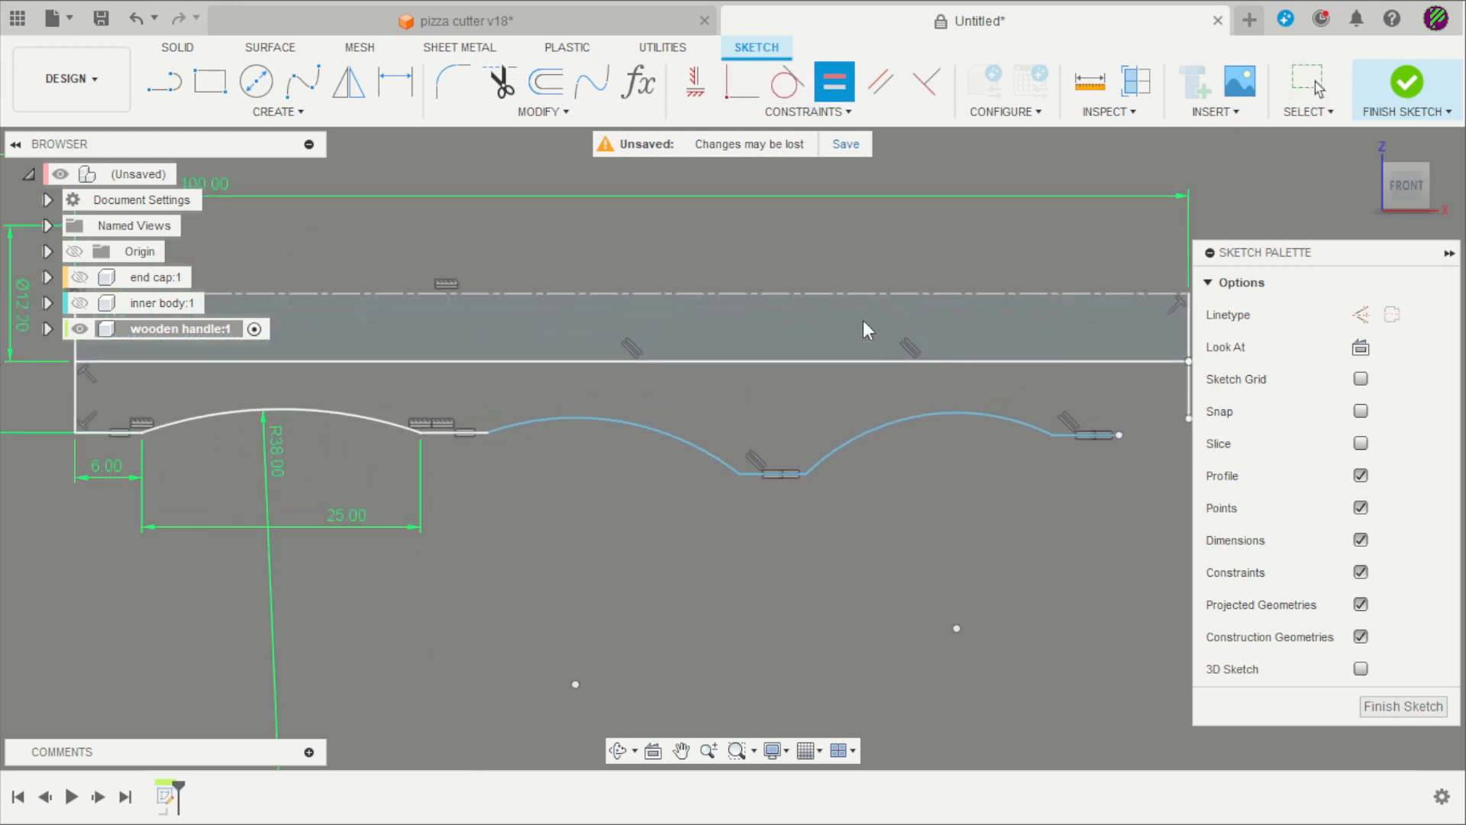
pyautogui.click(695, 84)
pyautogui.click(738, 474)
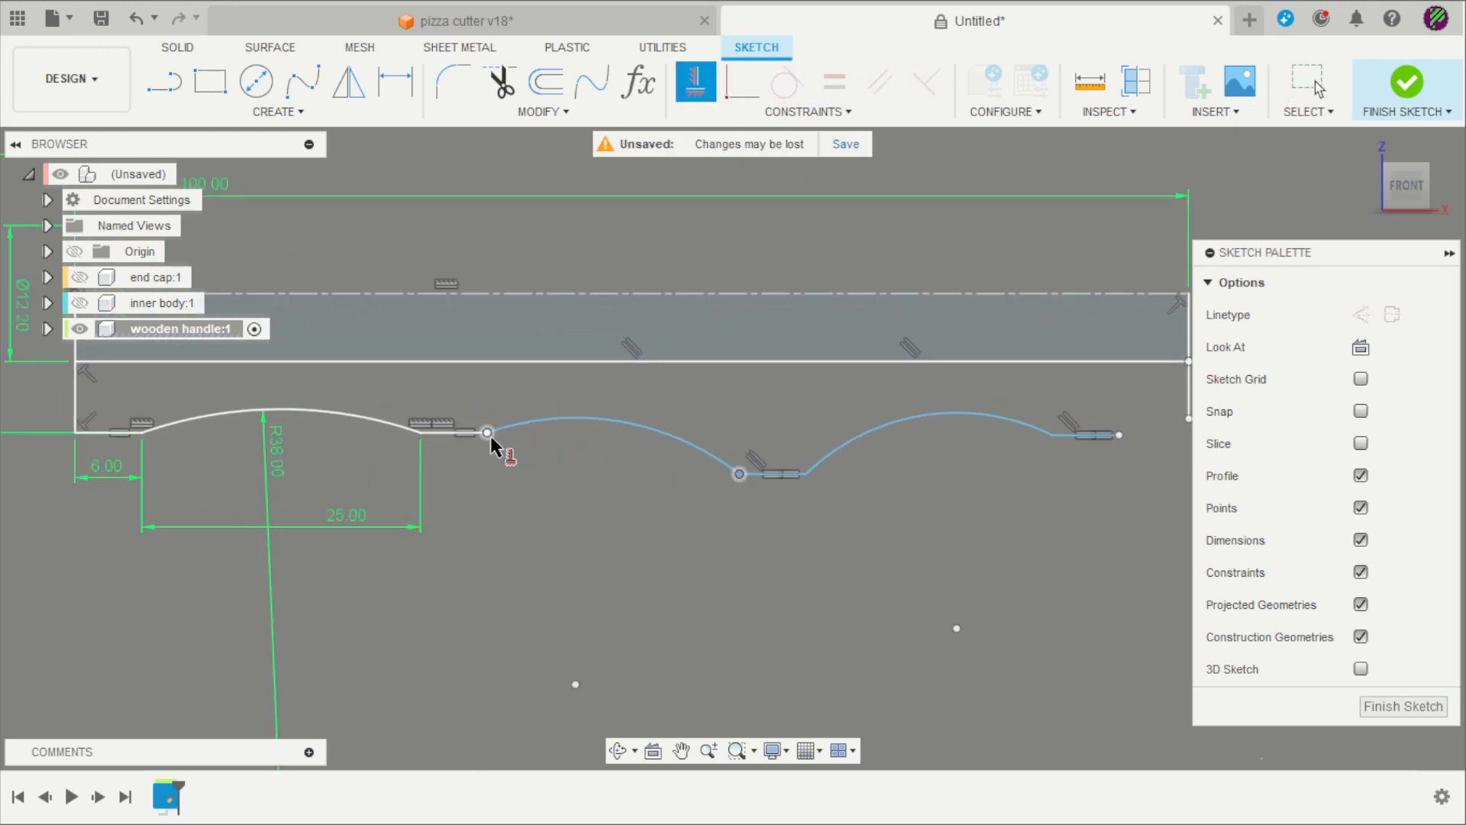
pyautogui.click(488, 433)
pyautogui.click(1051, 435)
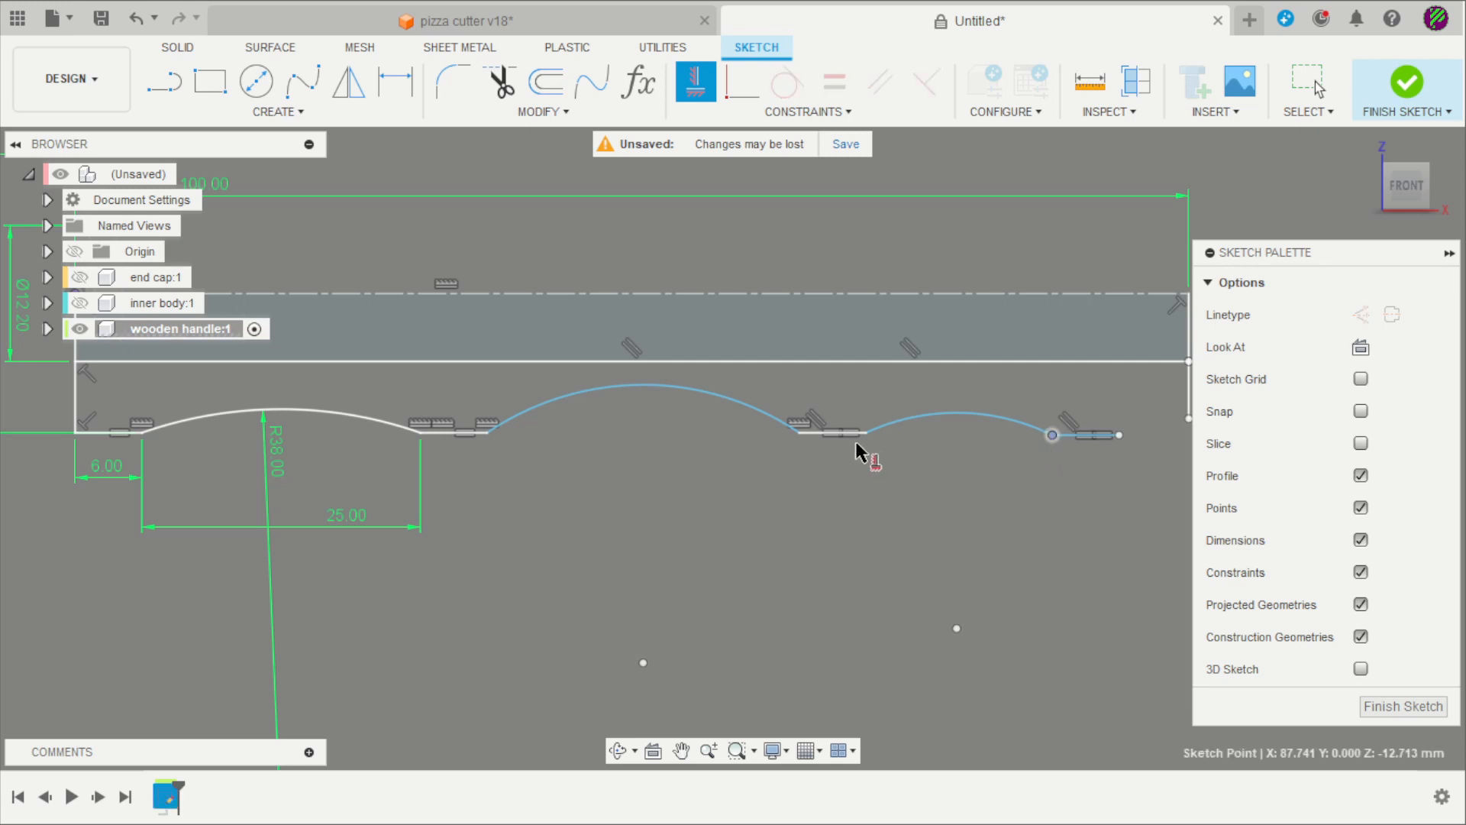
pyautogui.click(868, 434)
# Make the last flat segment's free end coincident with the lower endpoint of the handle's far vertical line
pyautogui.scroll(-3, 704, 474)
pyautogui.scroll(3, 985, 444)
pyautogui.scroll(2, 927, 438)
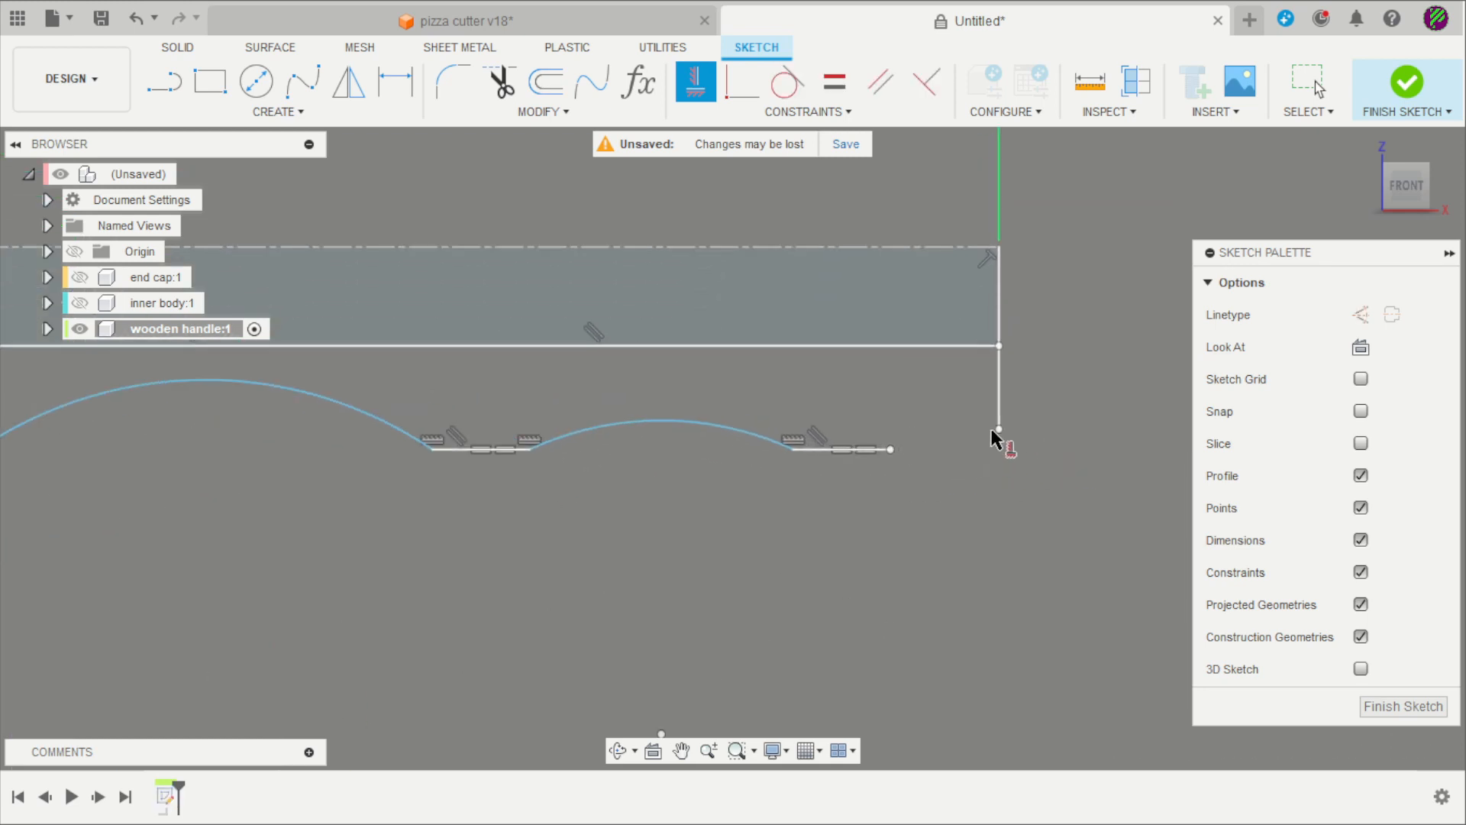
pyautogui.click(742, 82)
pyautogui.click(891, 450)
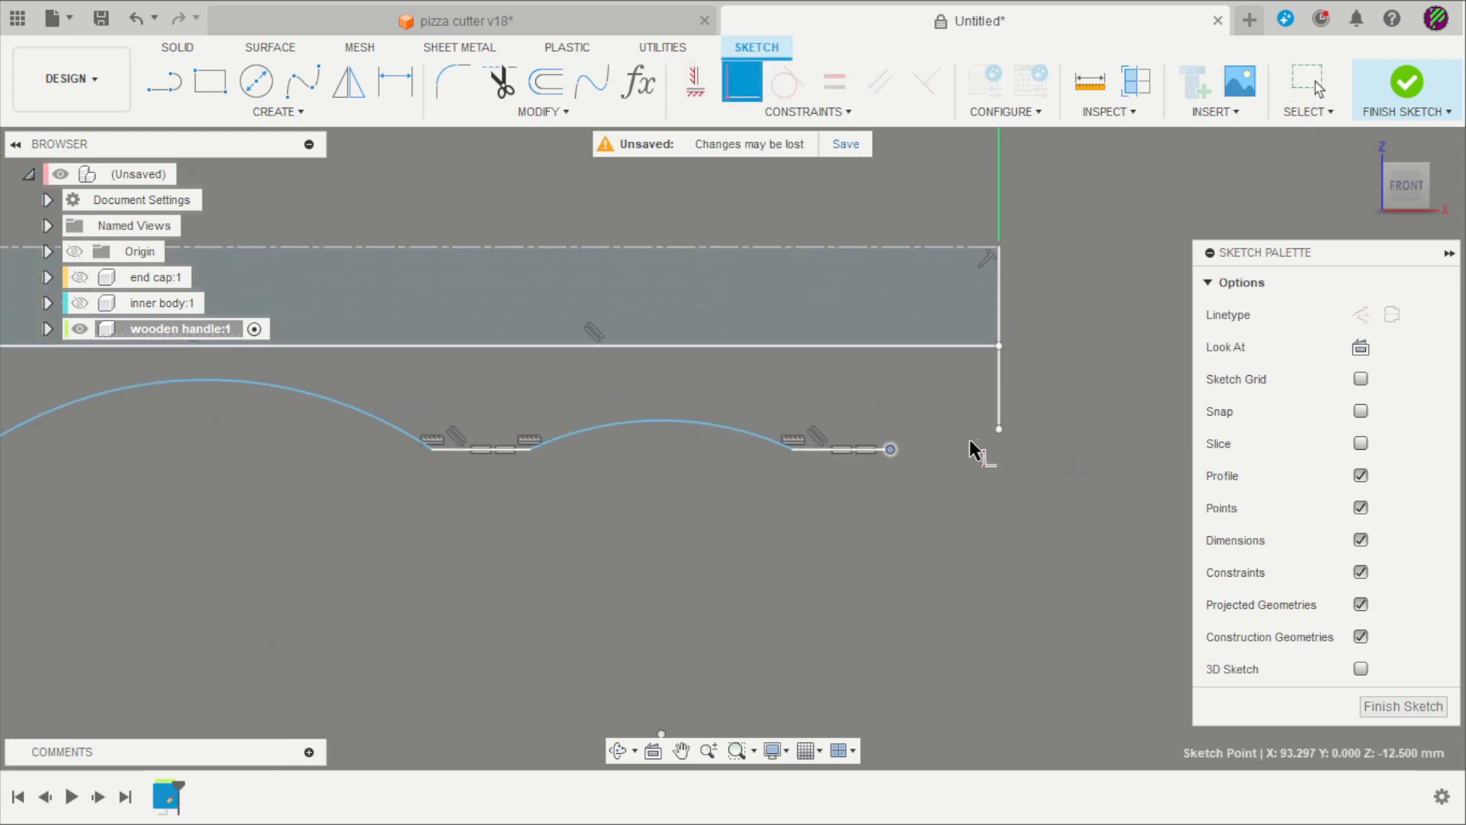
pyautogui.click(998, 430)
# Apply an Equal constraint to the three arcs so they share the same radius
pyautogui.scroll(-2, 939, 498)
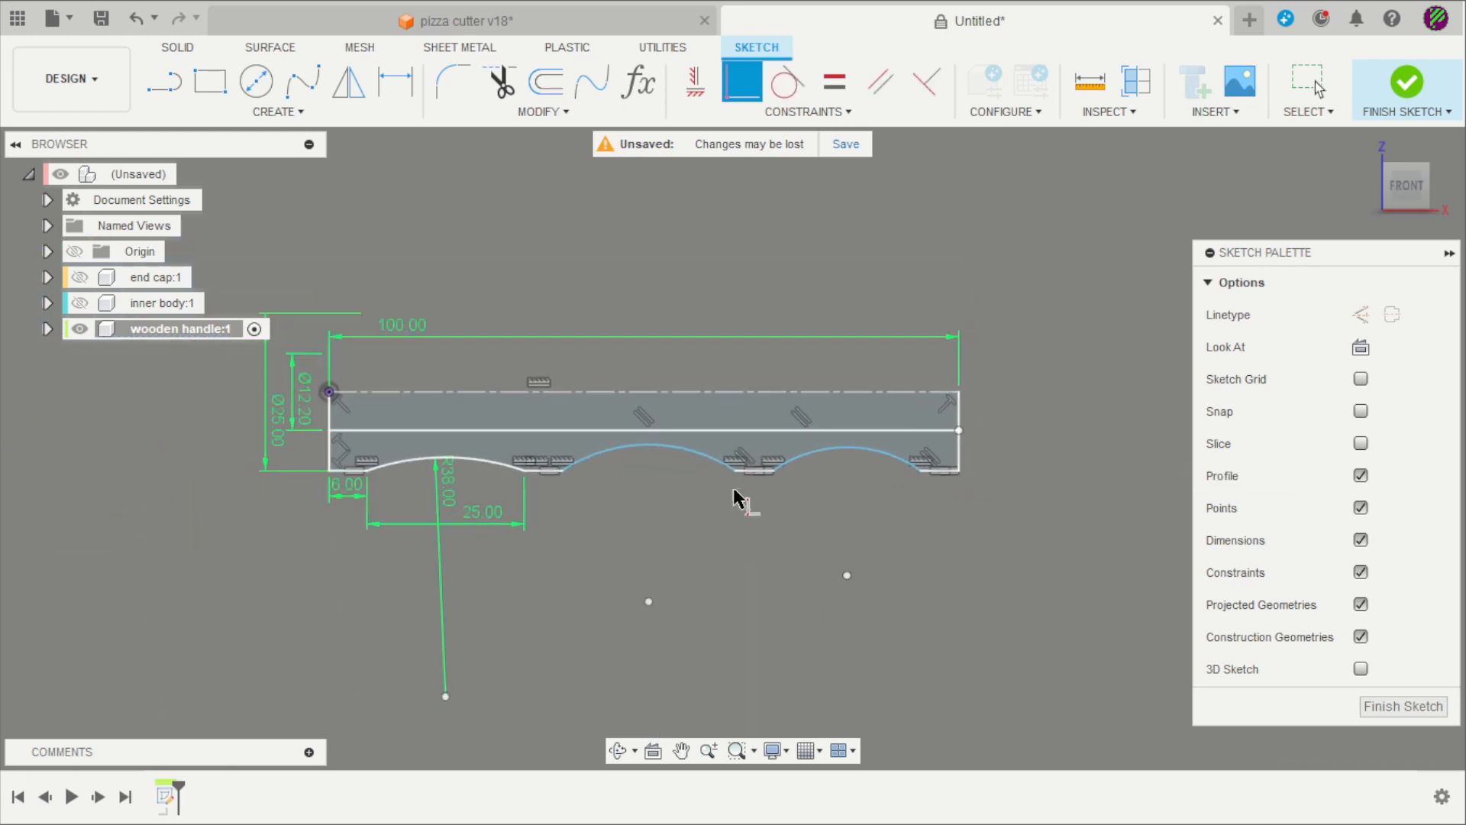
pyautogui.scroll(1, 740, 497)
pyautogui.press('Escape')
pyautogui.click(379, 448)
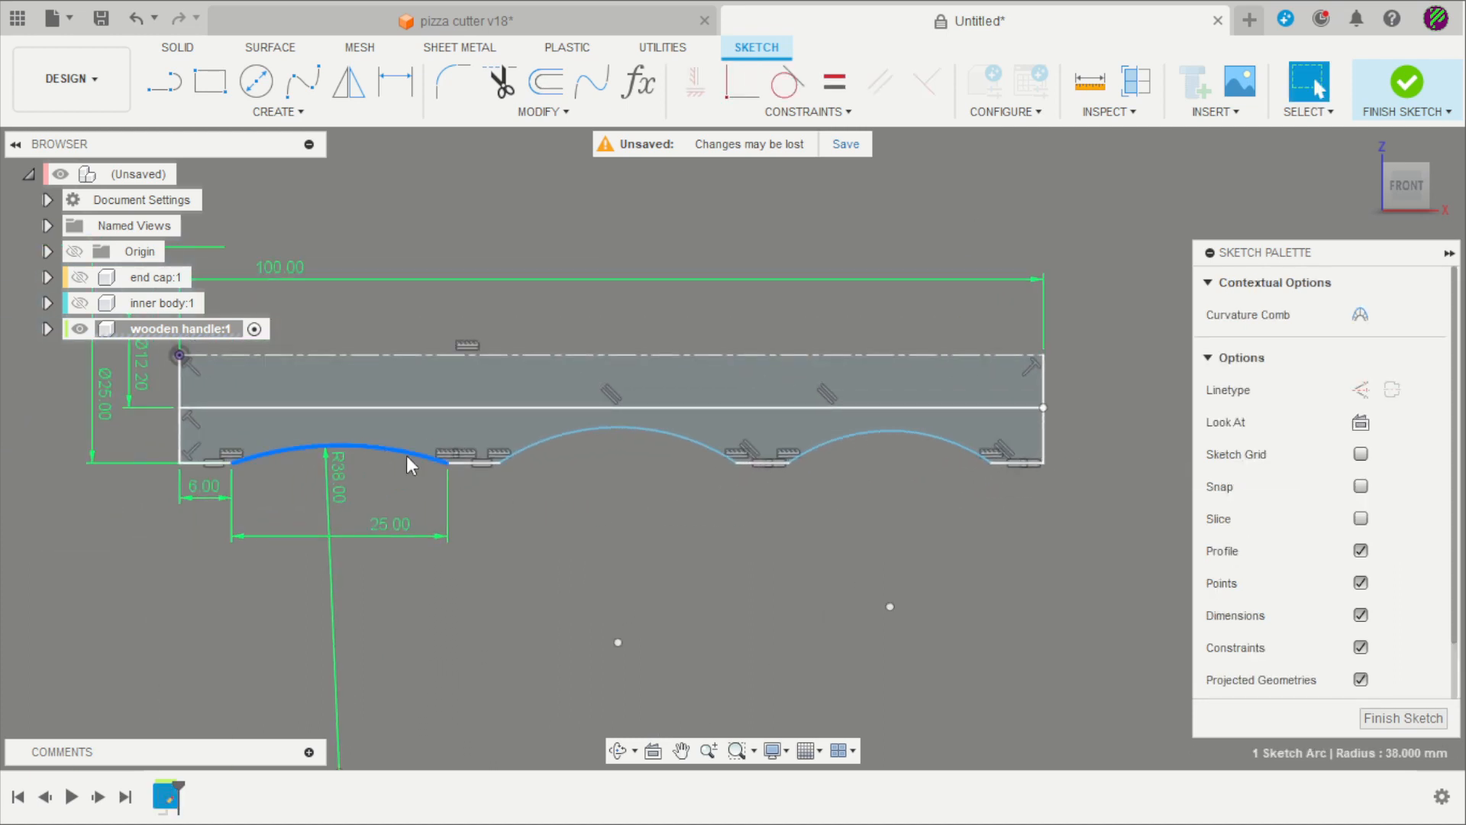
pyautogui.keyDown('shift'); pyautogui.click(577, 434); pyautogui.keyUp('shift')
pyautogui.keyDown('shift'); pyautogui.click(858, 435); pyautogui.keyUp('shift')
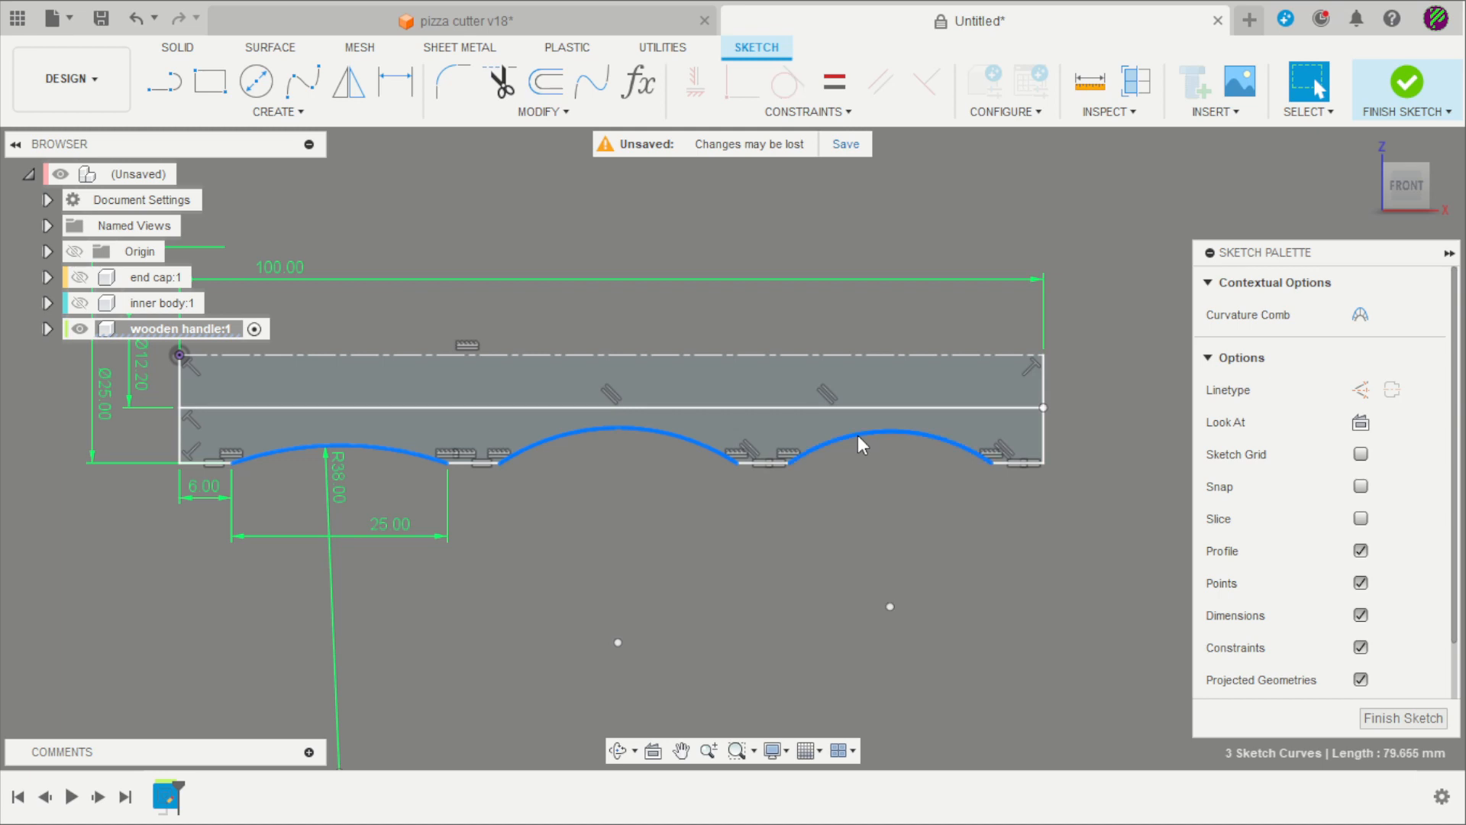
pyautogui.click(828, 90)
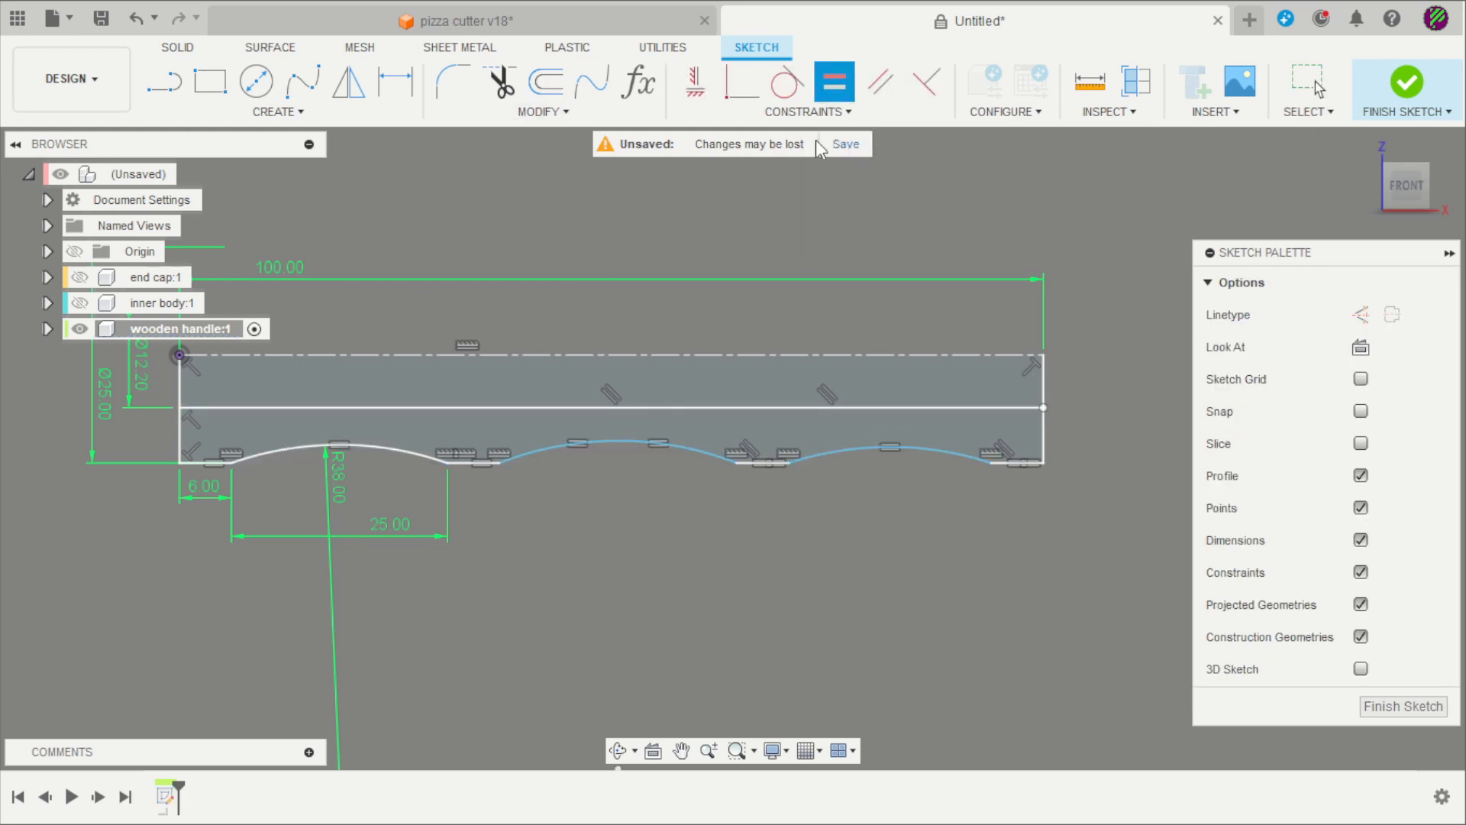
# Dimension the second arc's endpoint distance by linking it to the first arc's 25 mm dimension (d27), and finish the sketch
pyautogui.scroll(2, 509, 501)
pyautogui.press('d')
pyautogui.click(477, 448)
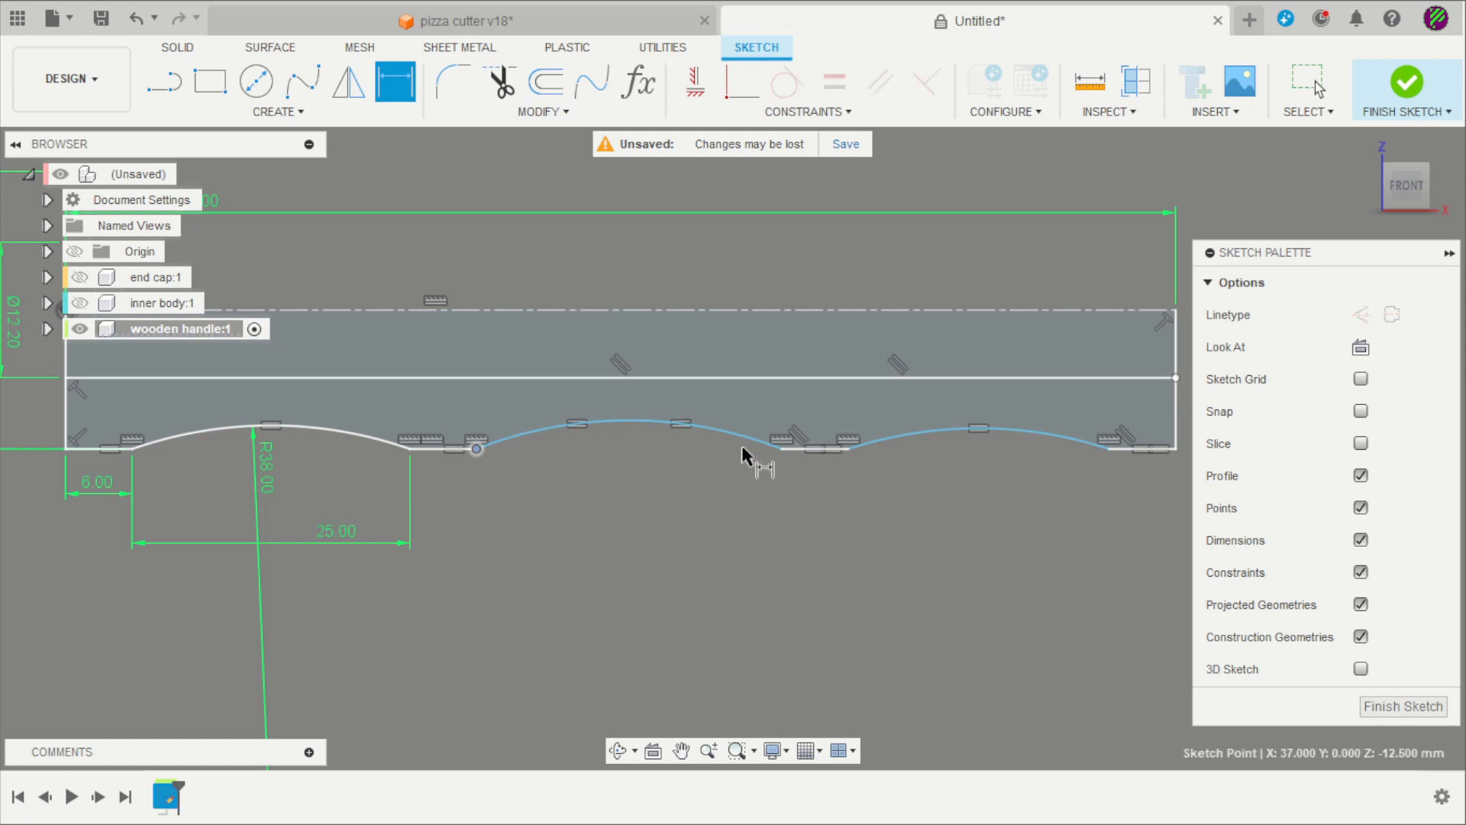
pyautogui.click(780, 450)
pyautogui.click(643, 516)
pyautogui.click(353, 536)
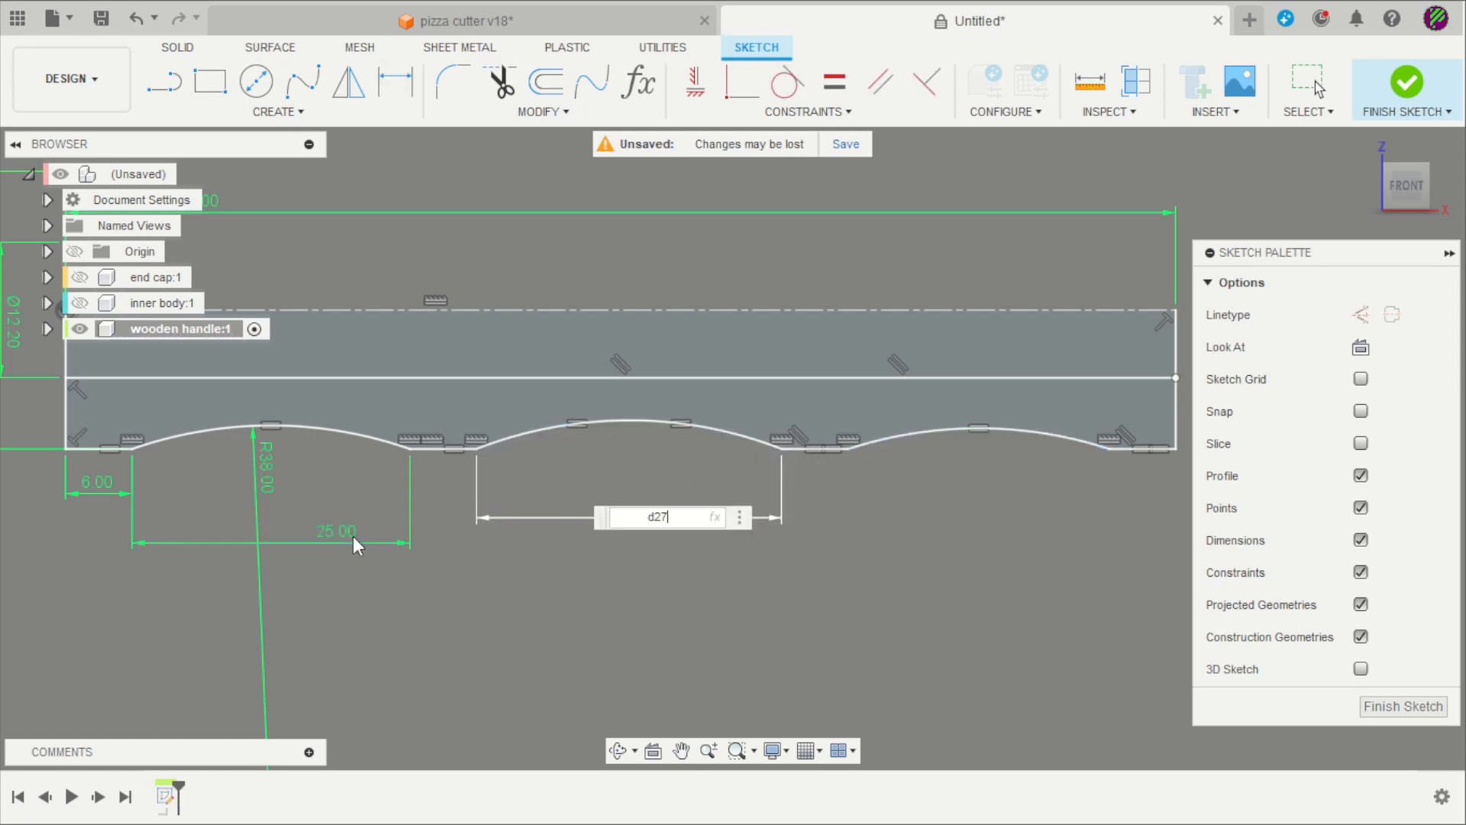
pyautogui.press('Return')
pyautogui.scroll(-3, 718, 515)
pyautogui.click(1394, 94)
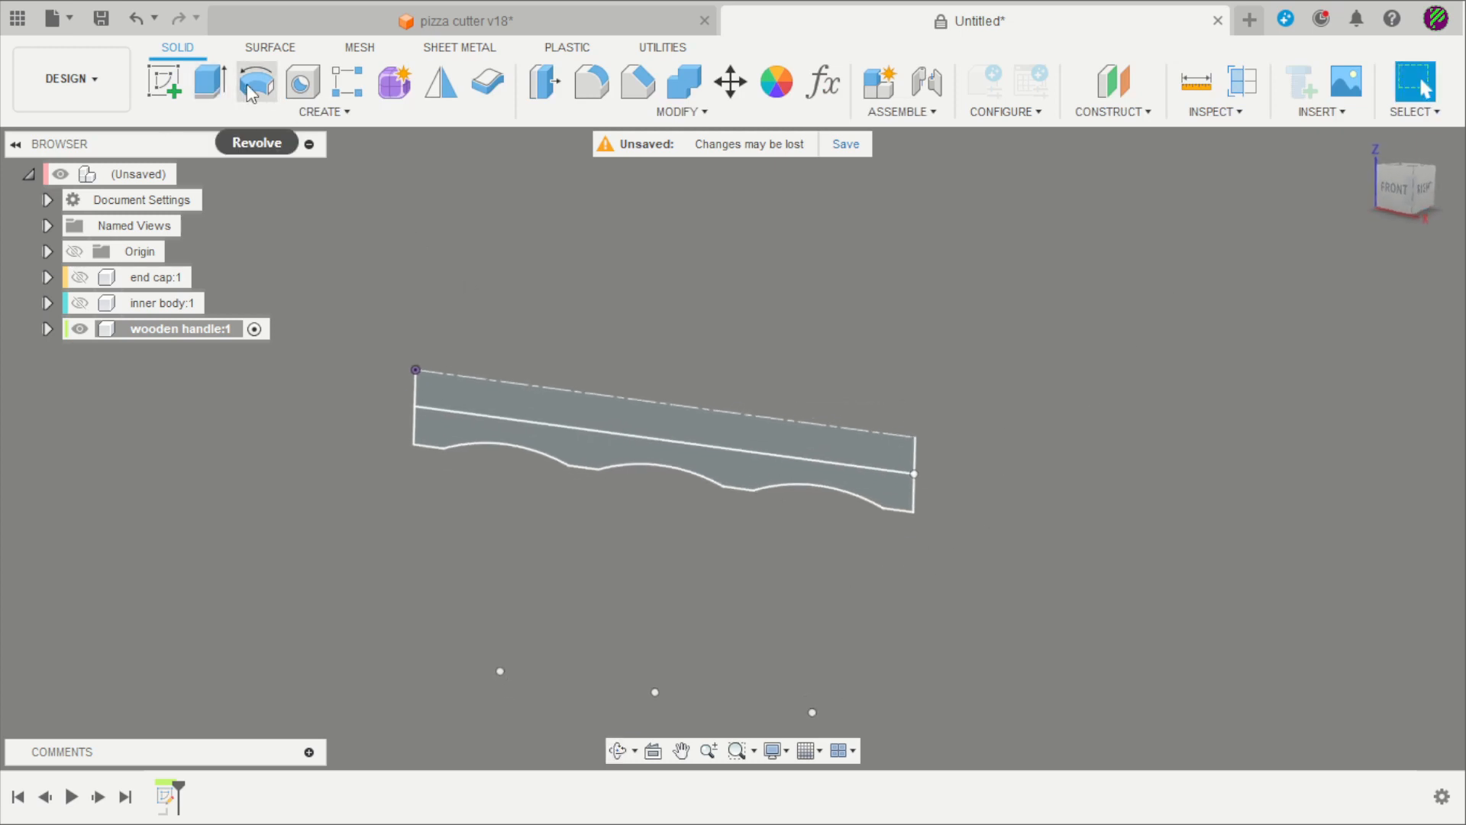
# Revolve the outer contoured profile fully around the construction centerline as a new body
pyautogui.click(251, 92)
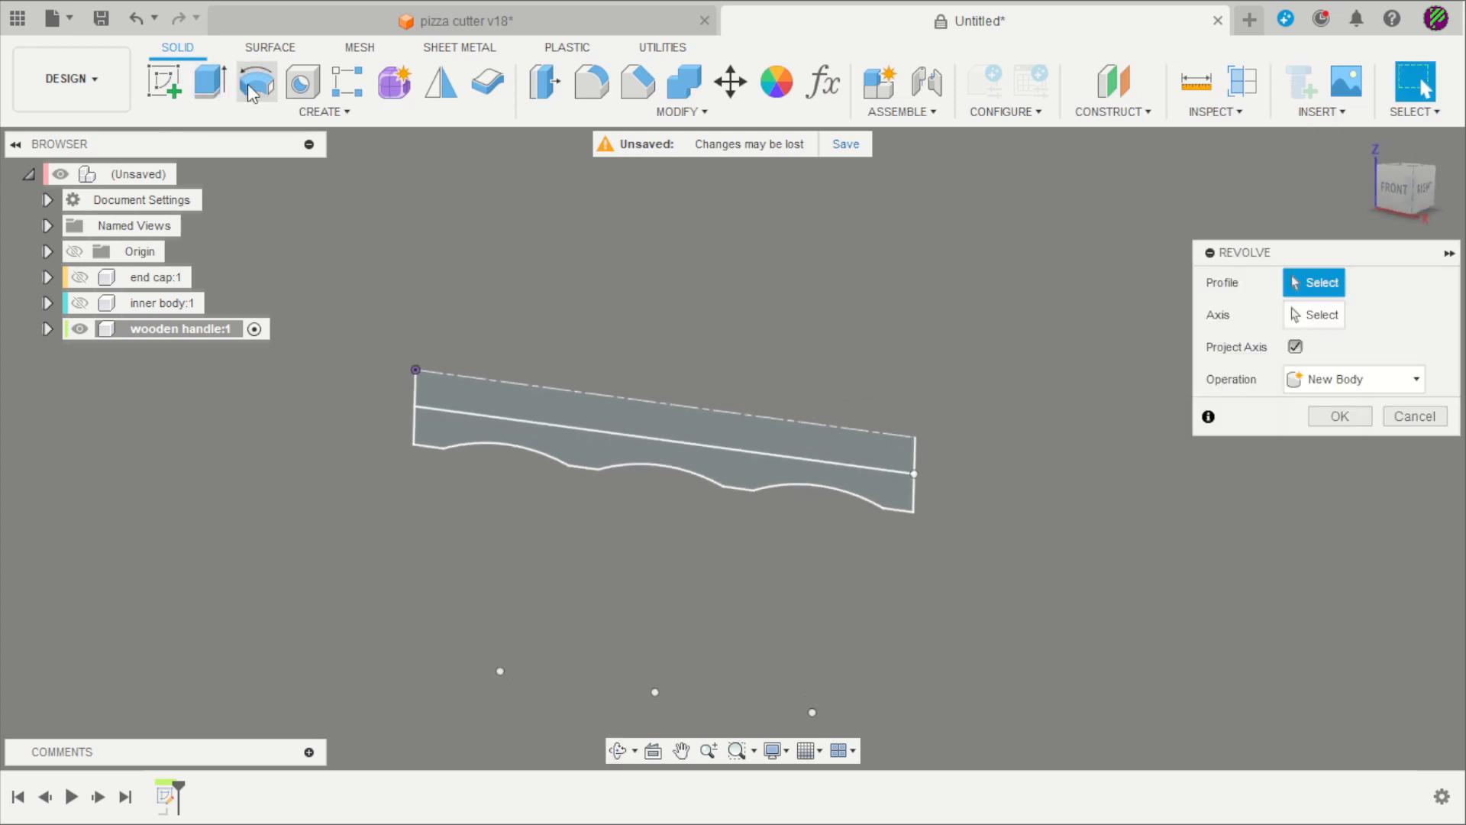
pyautogui.click(562, 451)
pyautogui.scroll(1, 569, 451)
pyautogui.scroll(2, 611, 454)
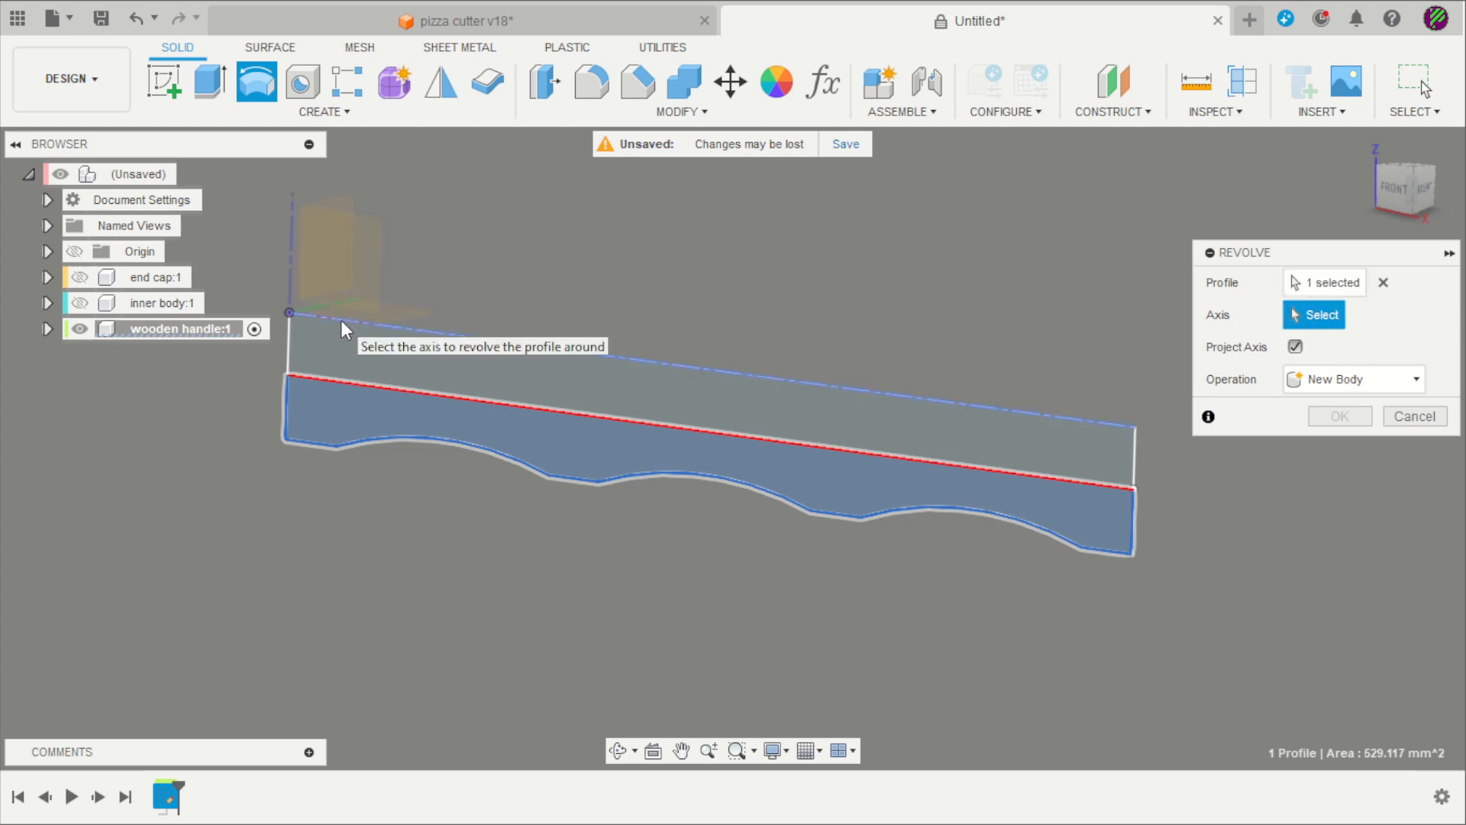
pyautogui.click(828, 385)
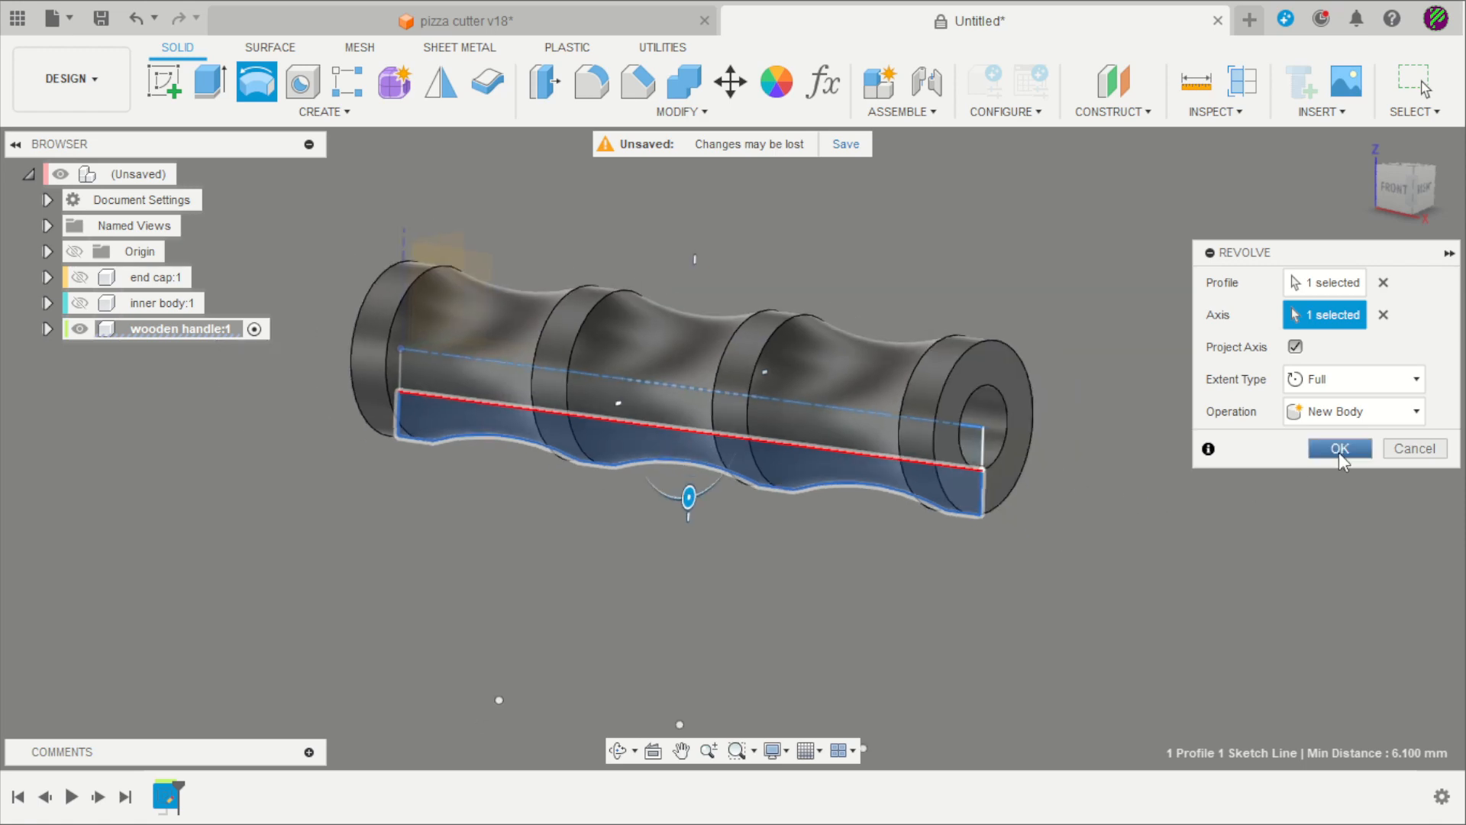
pyautogui.click(1339, 449)
# Chamfer the bore's edges at both ends of the handle with an equal distance of 0.5 mm
pyautogui.scroll(-3, 588, 549)
pyautogui.keyDown('shift'); pyautogui.moveTo(588, 548); pyautogui.dragTo(996, 530, button='middle'); pyautogui.keyUp('shift')
pyautogui.click(637, 80)
pyautogui.click(430, 491)
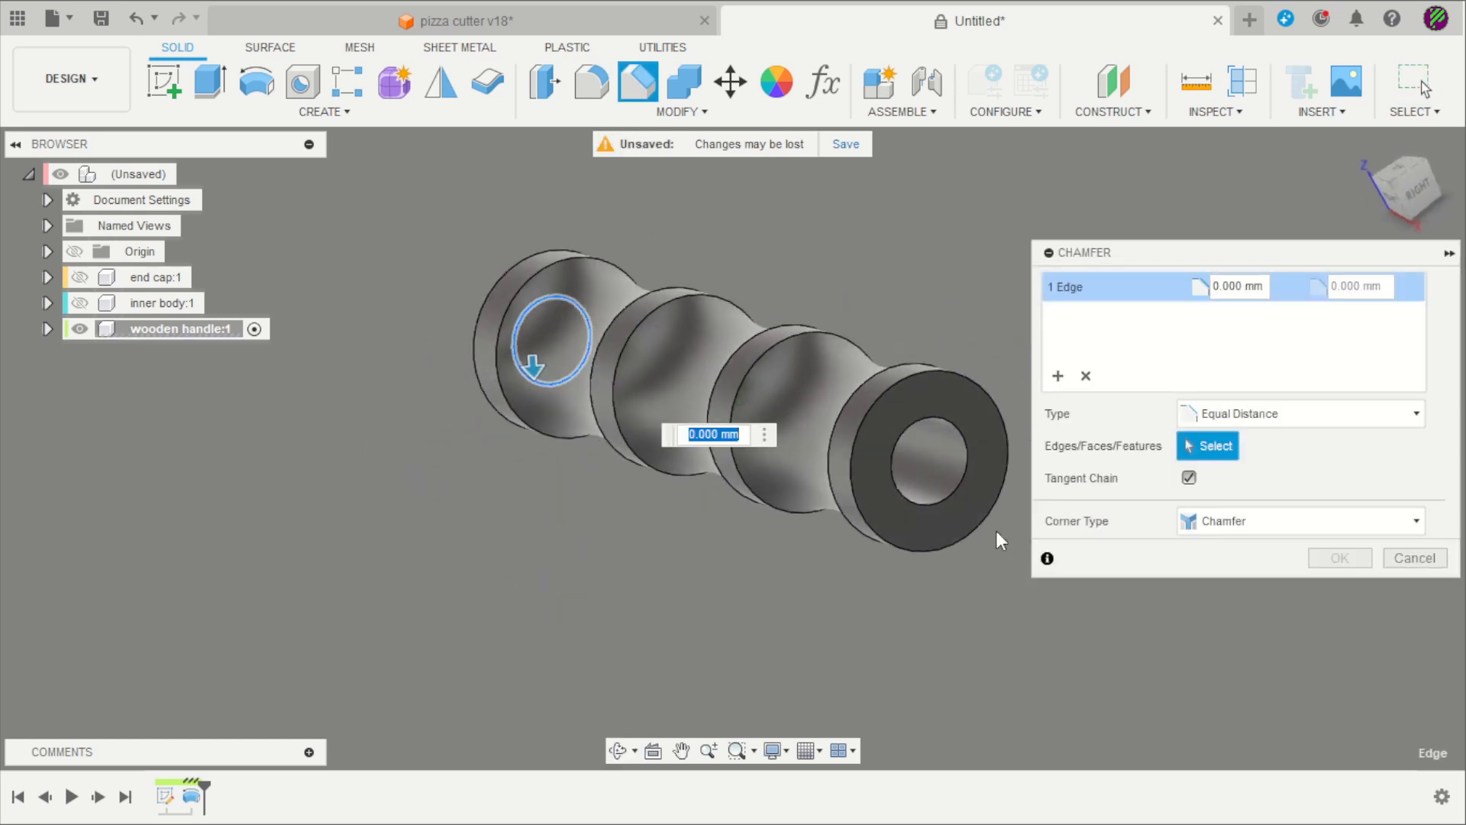
pyautogui.click(947, 504)
pyautogui.write('0,5')
pyautogui.press('Return')
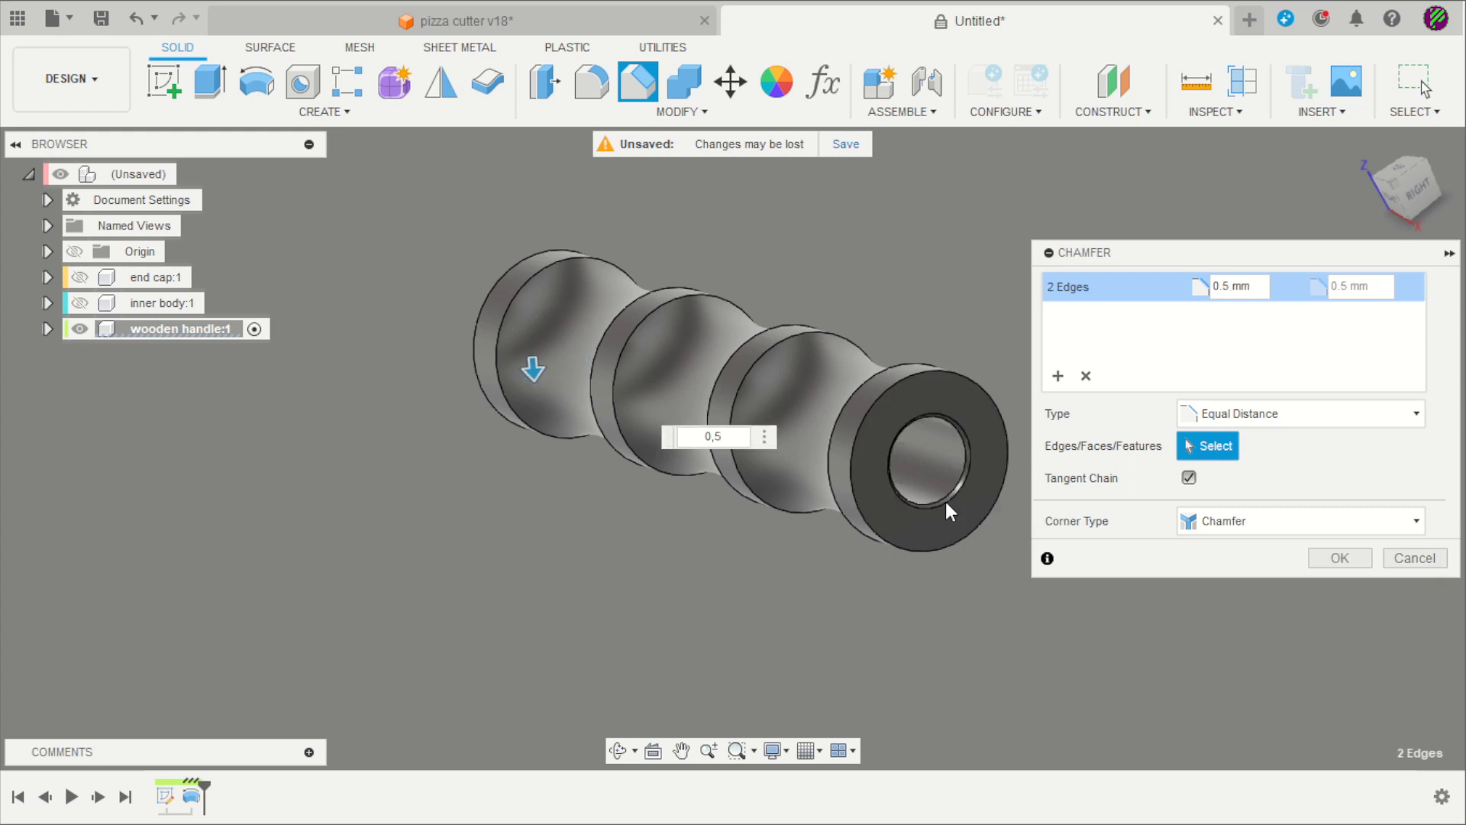
# Fillet the six circular edges where the curved grips meet the flat bands with a 1 mm radius
pyautogui.press('f')
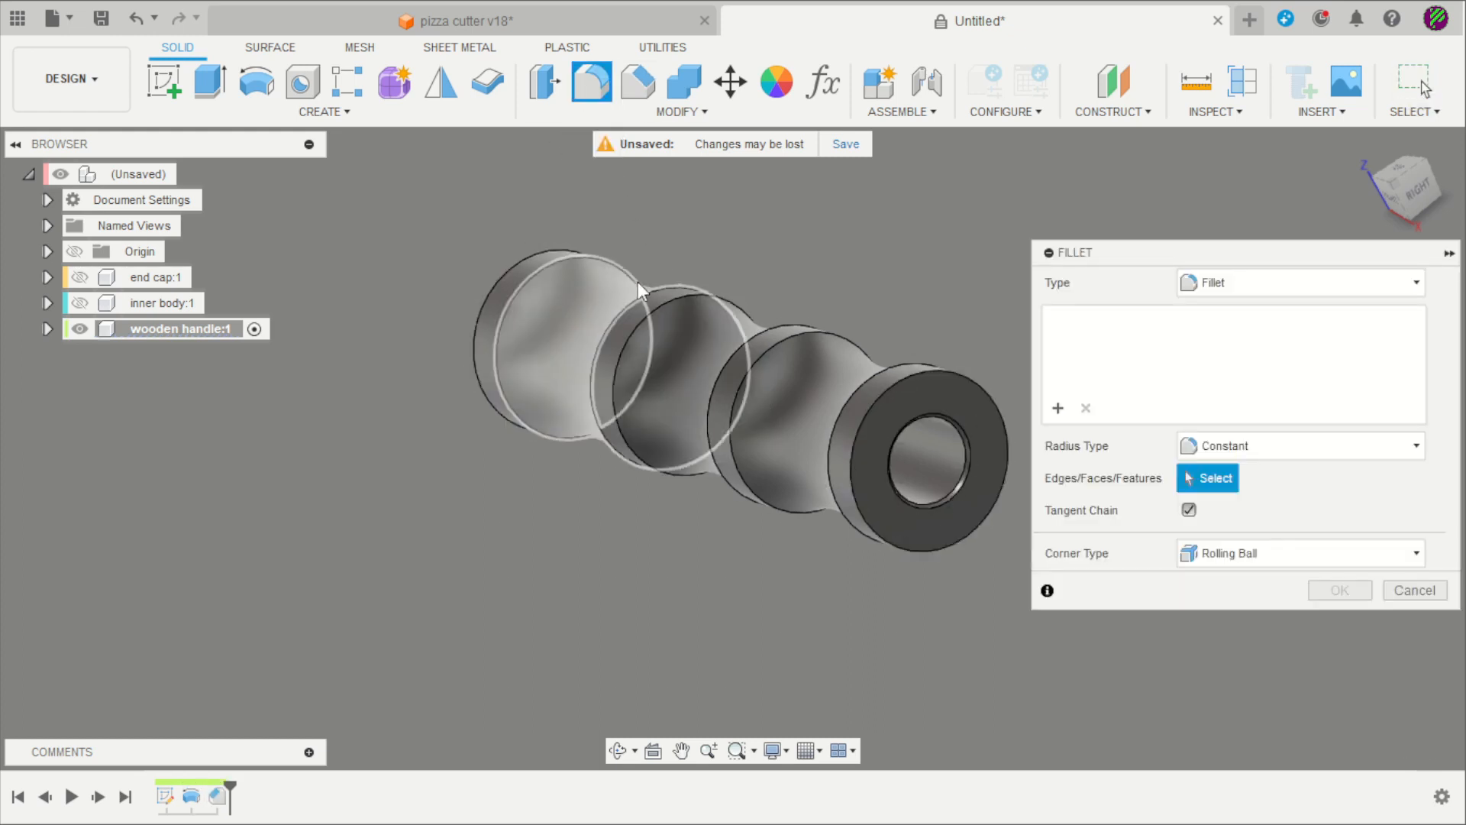
pyautogui.keyDown('shift'); pyautogui.moveTo(638, 282); pyautogui.dragTo(828, 243, button='middle'); pyautogui.keyUp('shift')
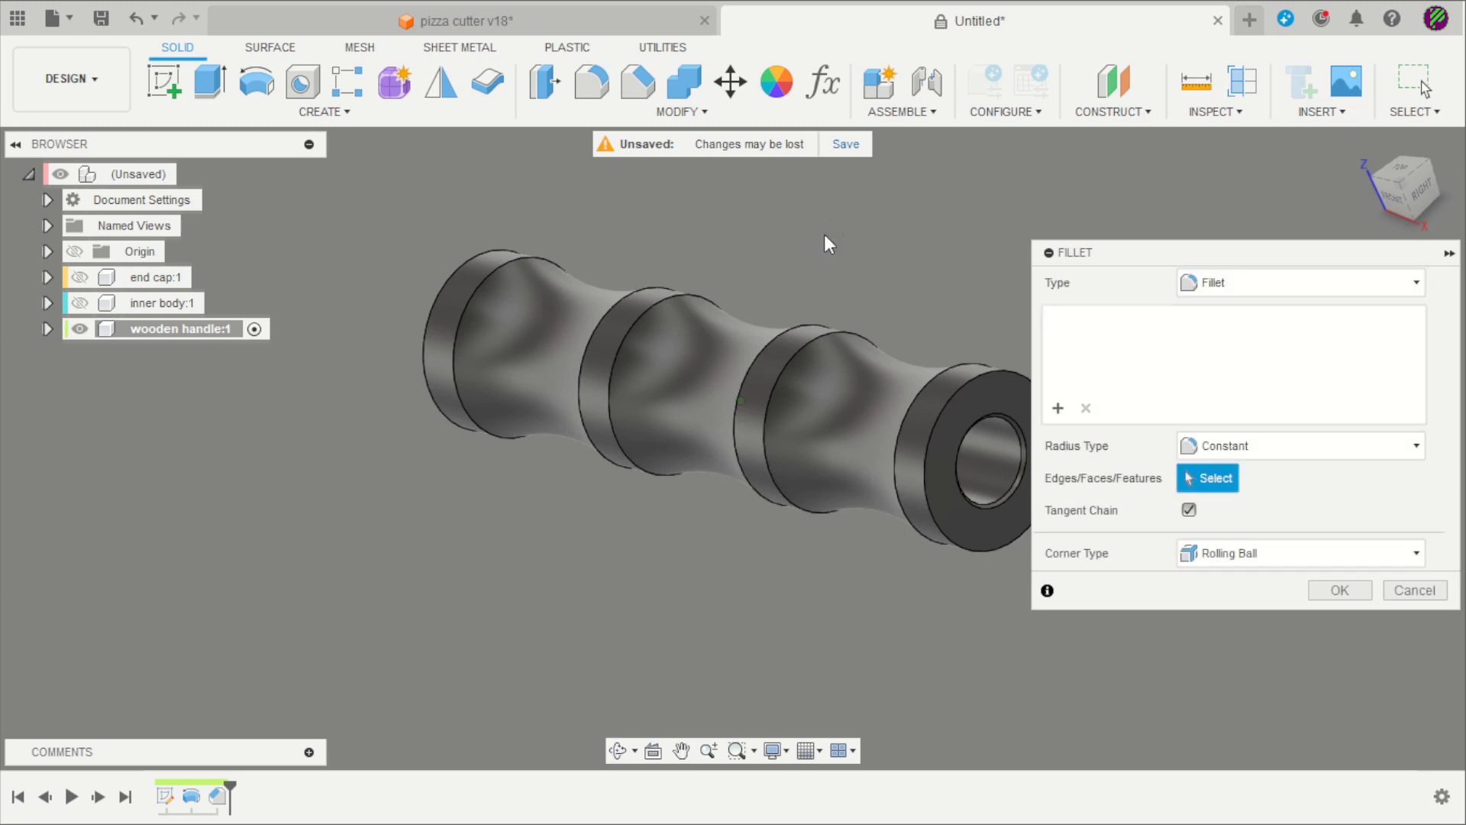
pyautogui.click(458, 325)
pyautogui.click(587, 374)
pyautogui.click(615, 342)
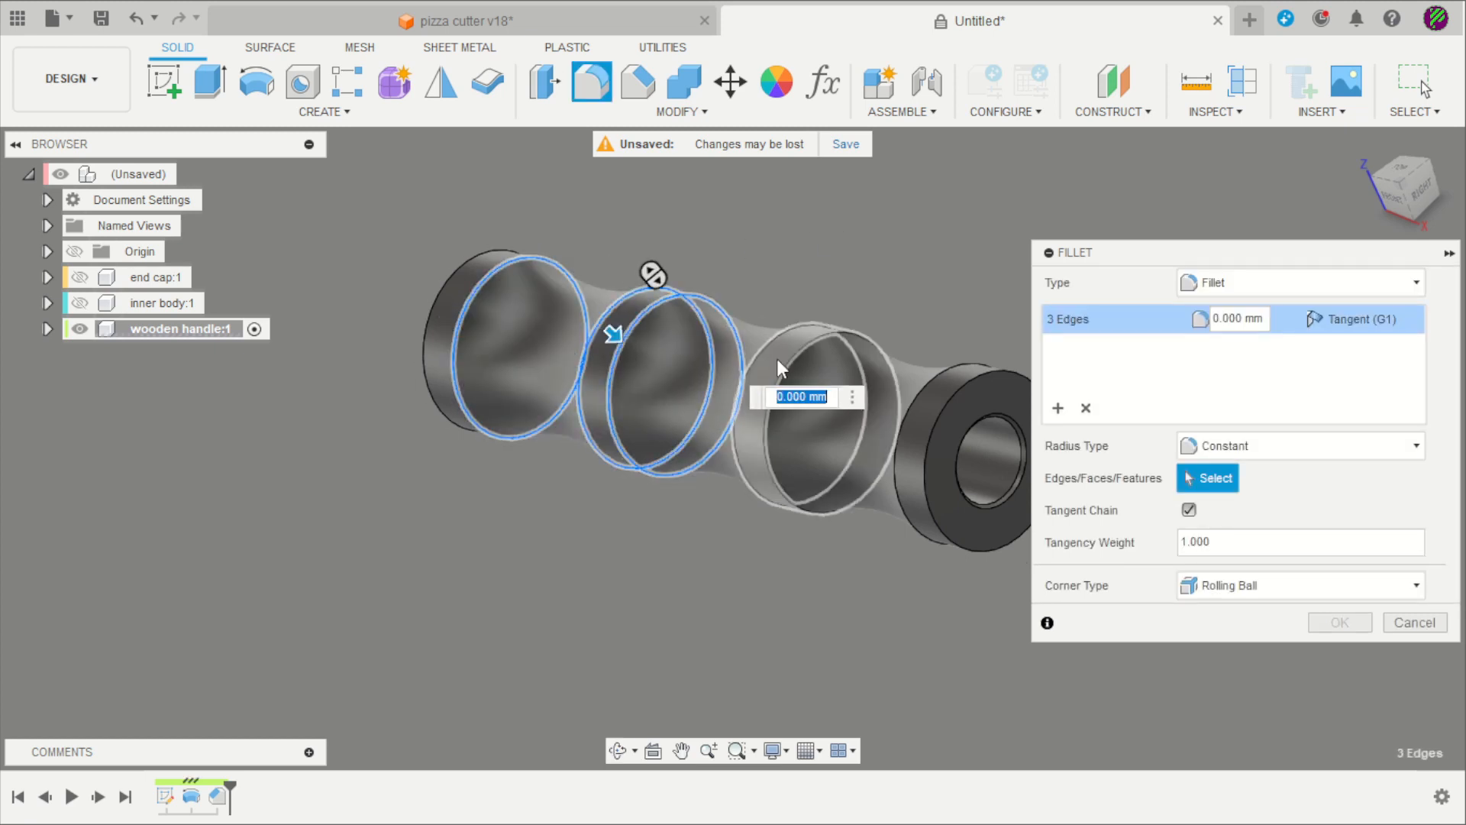
pyautogui.click(772, 346)
pyautogui.click(791, 354)
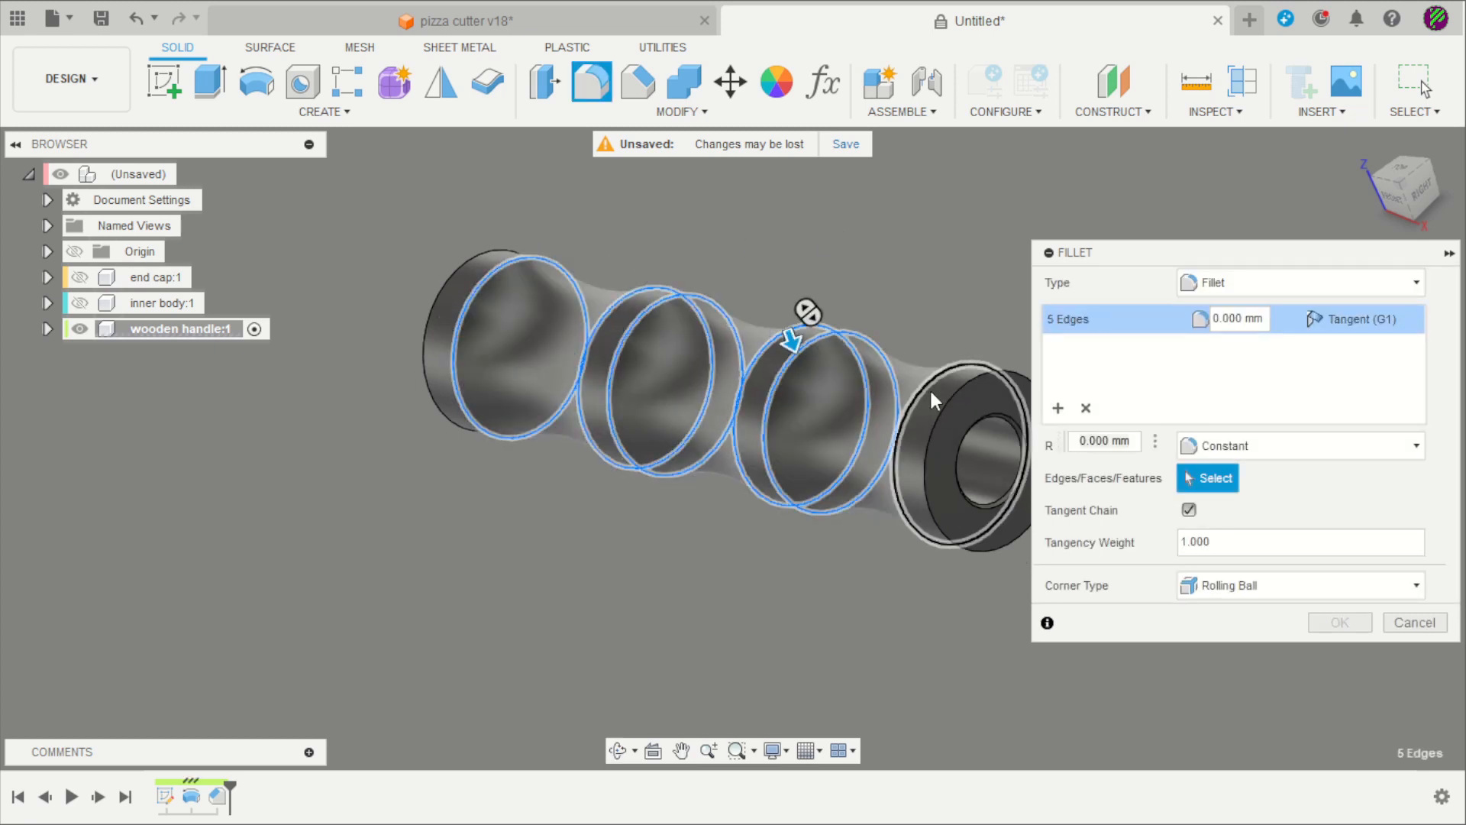
pyautogui.click(928, 387)
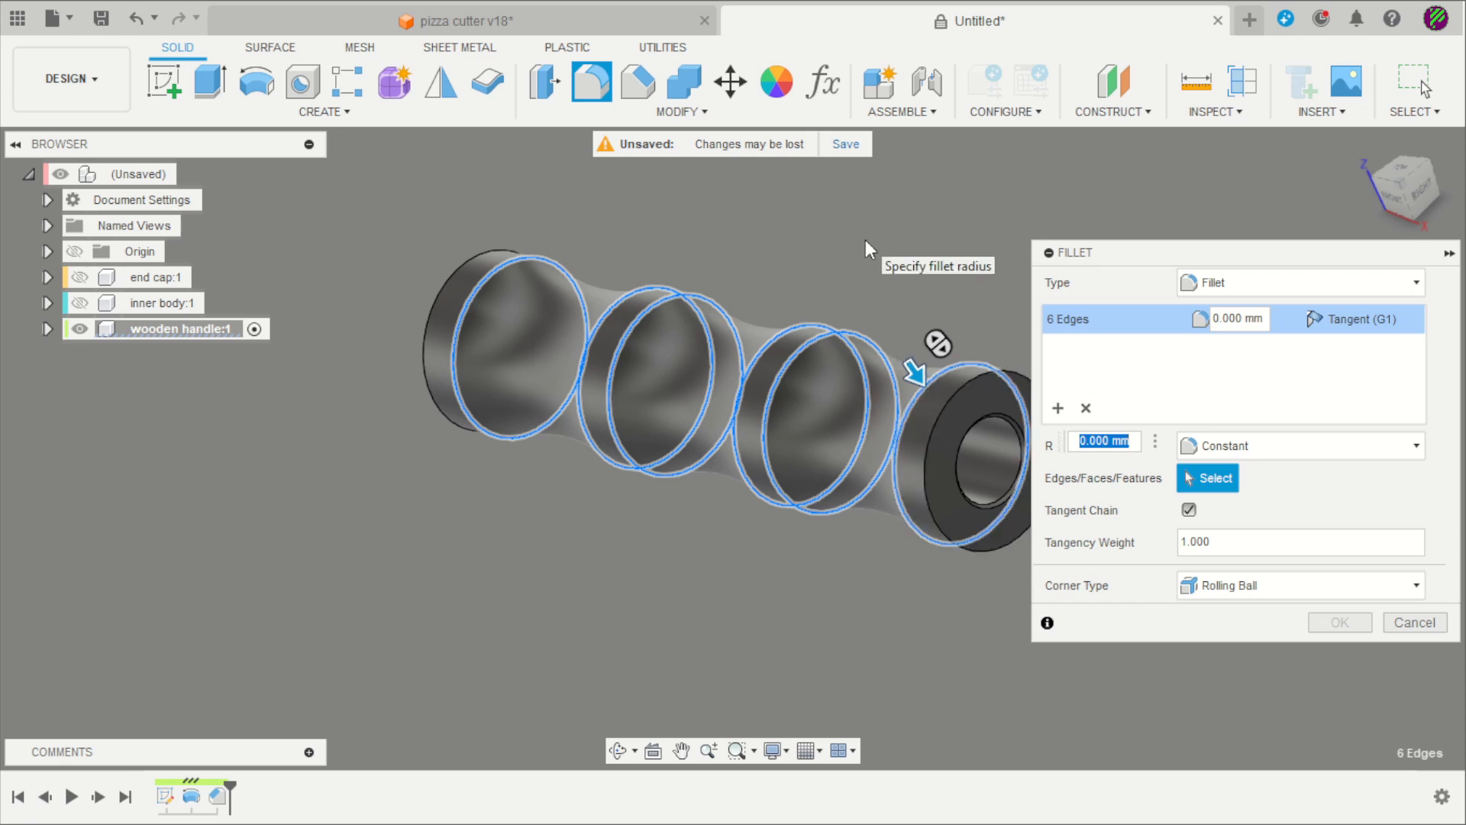
pyautogui.write('1')
pyautogui.press('Return')
# Activate the top-level component and hide the wooden handle
pyautogui.scroll(-3, 842, 557)
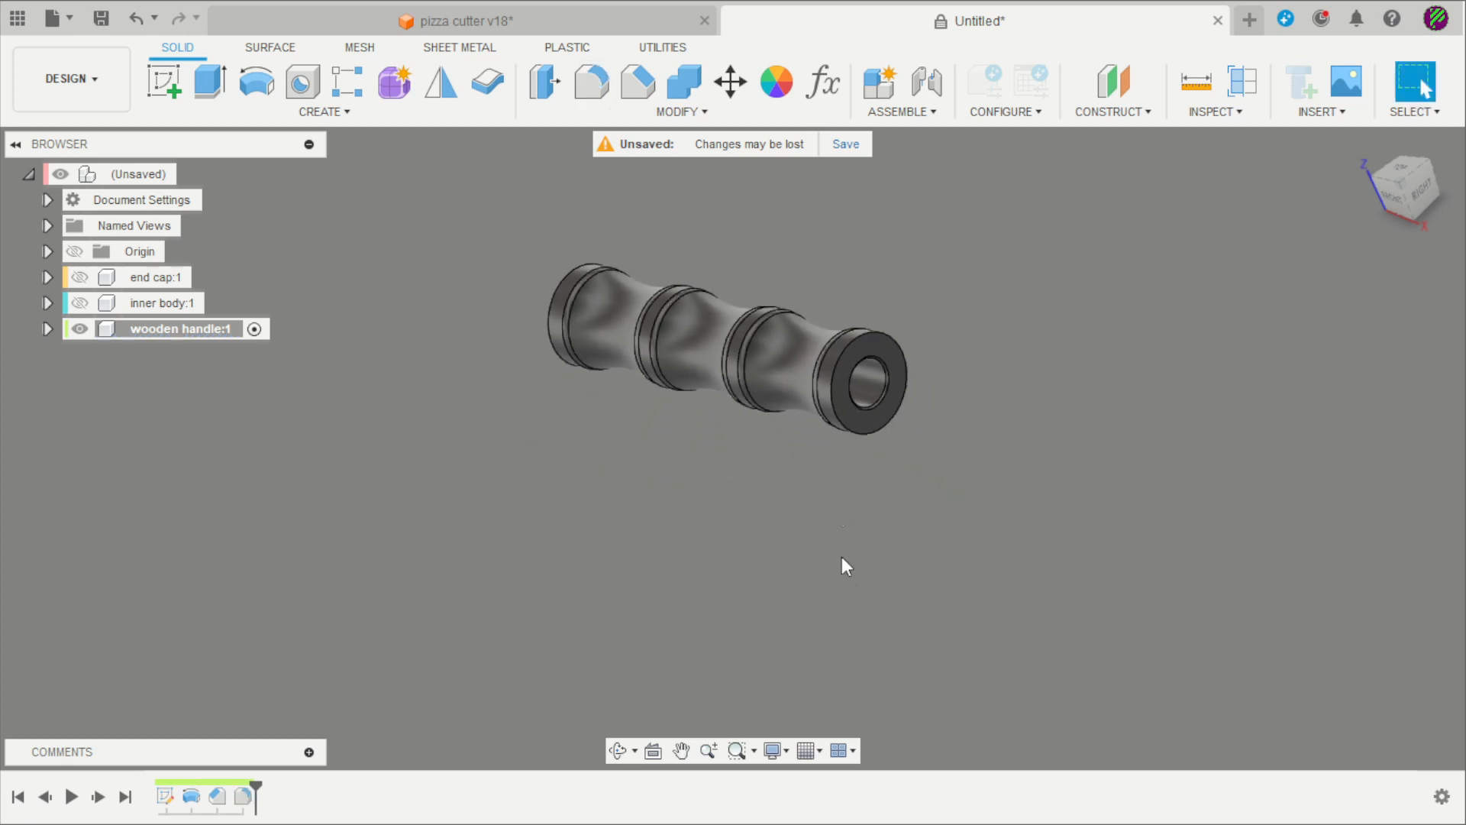
pyautogui.keyDown('shift'); pyautogui.moveTo(841, 557); pyautogui.dragTo(1049, 611, button='middle'); pyautogui.keyUp('shift')
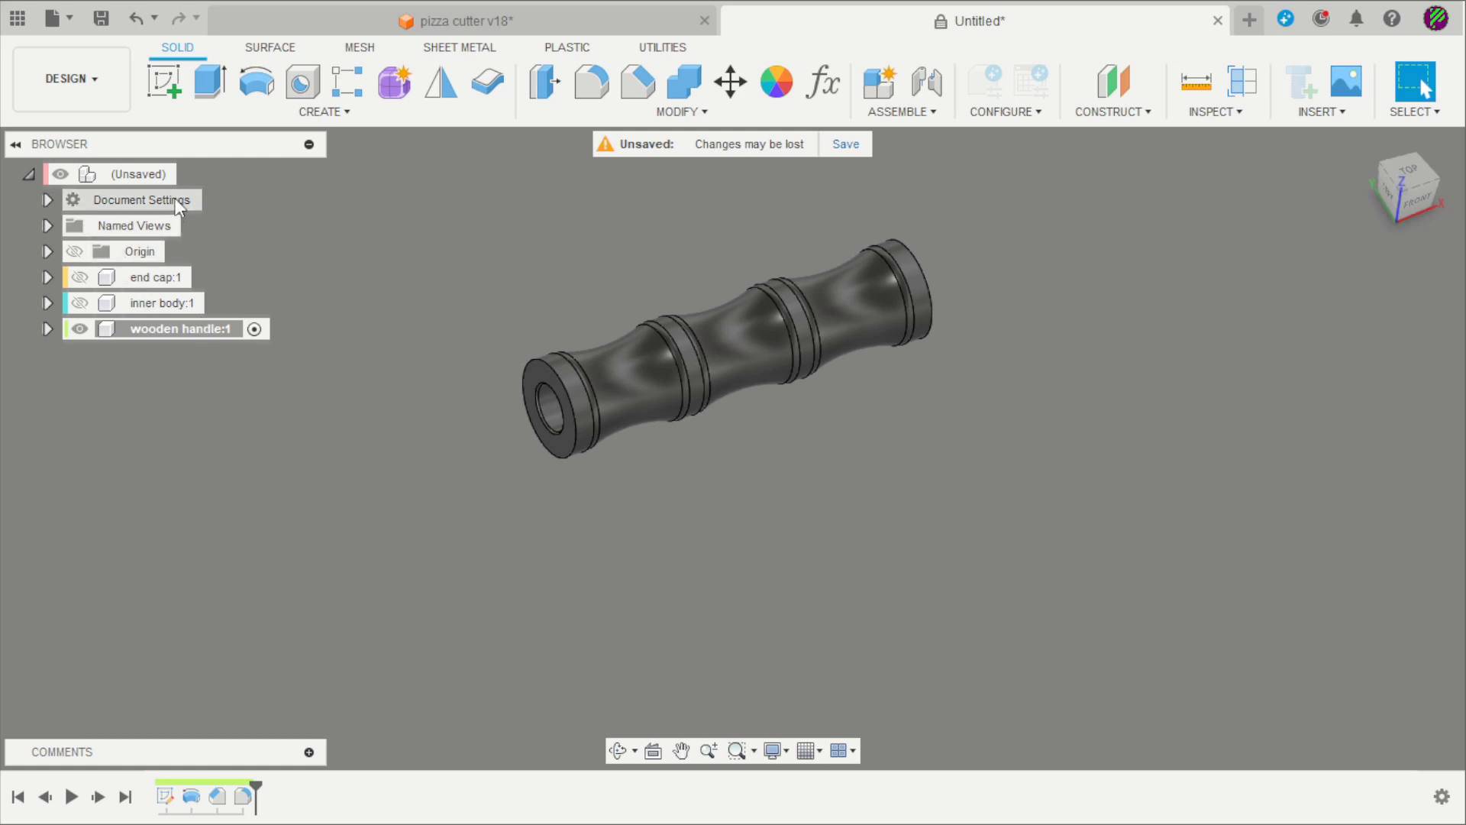
pyautogui.doubleClick(164, 171)
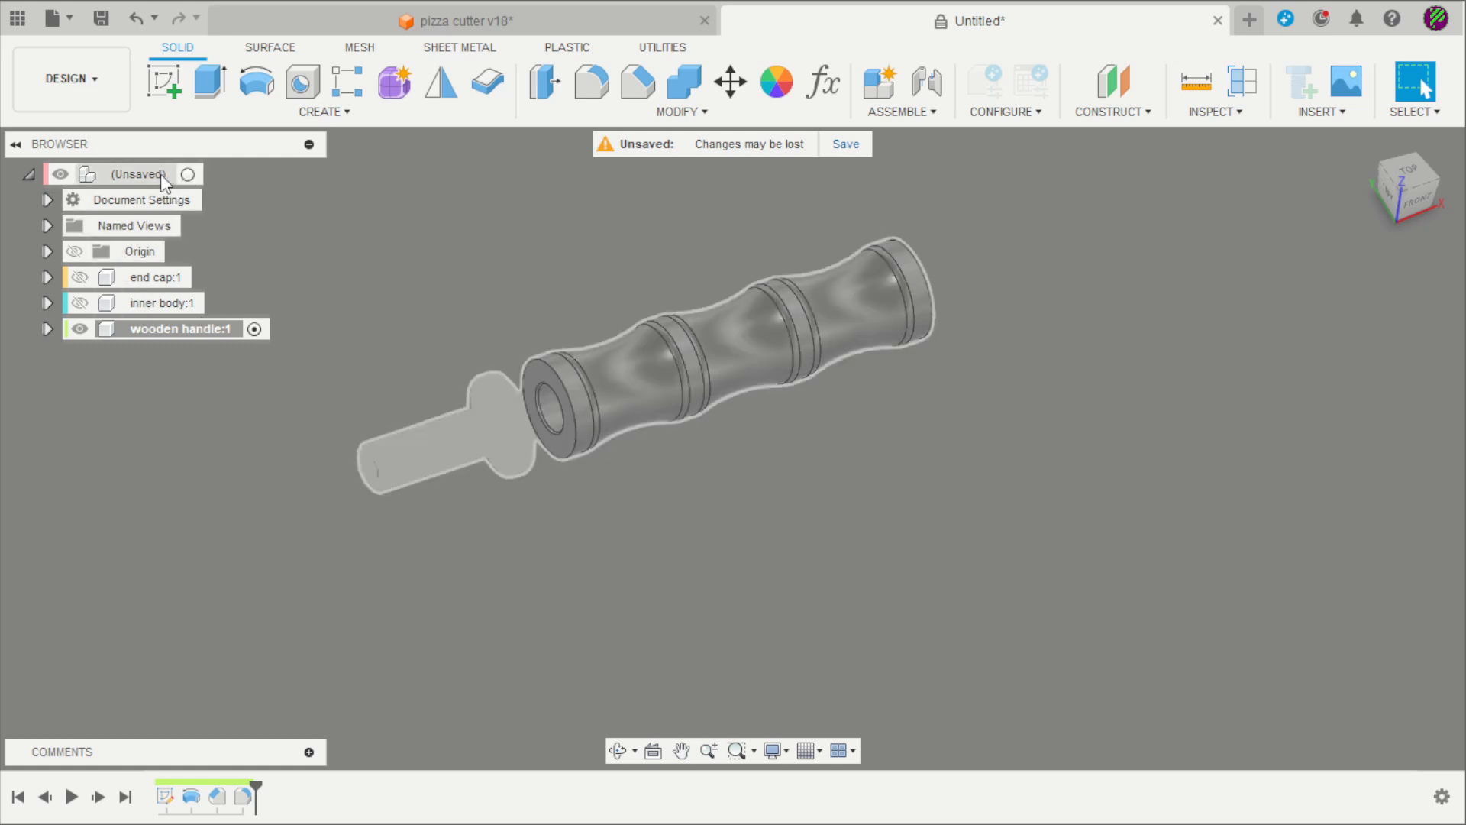
pyautogui.click(79, 329)
# Create an internal component named "wheel bracket" and start a sketch on its front plane
pyautogui.click(878, 80)
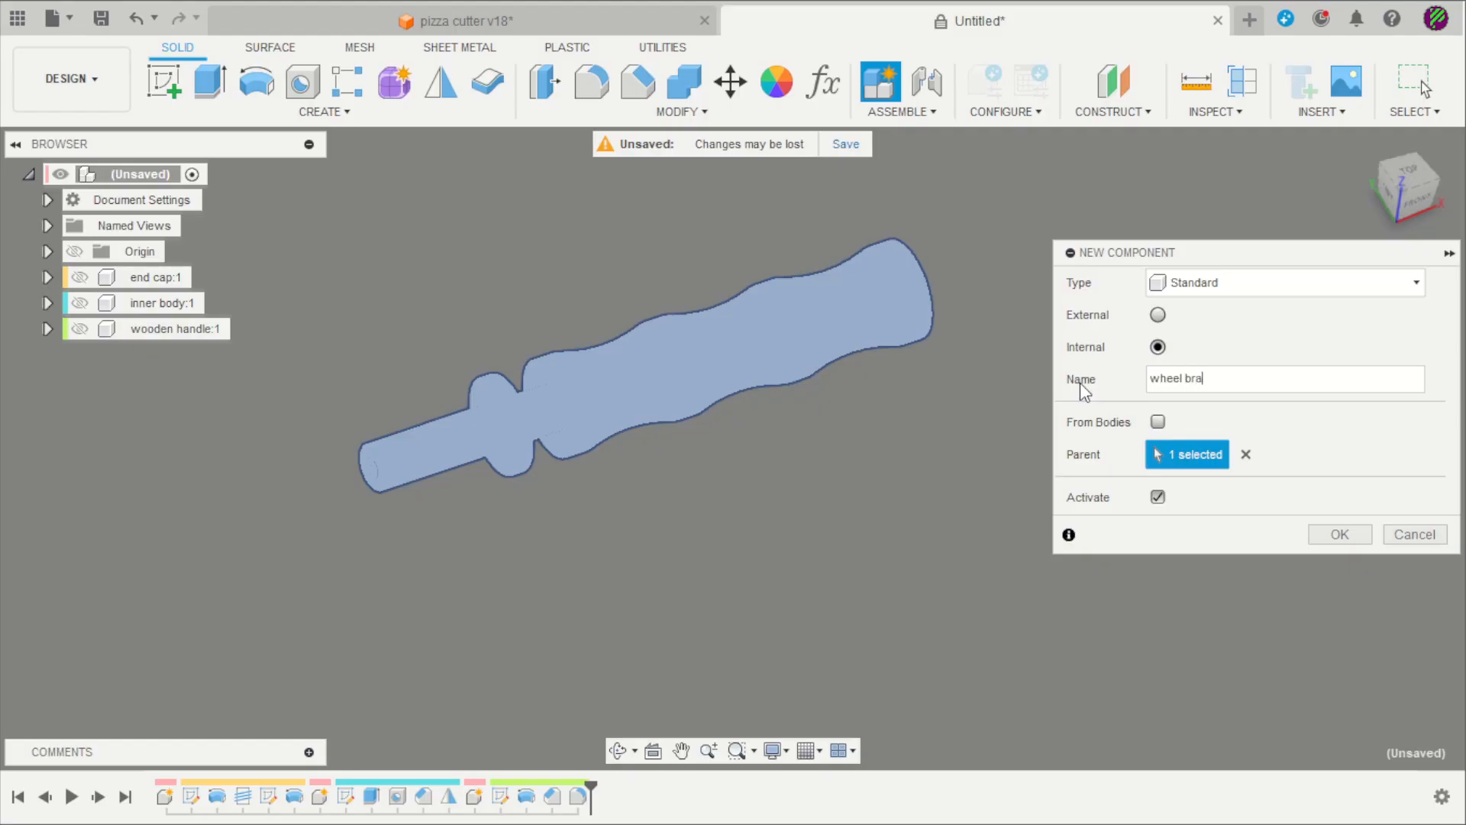
pyautogui.press('Return')
pyautogui.keyDown('shift'); pyautogui.moveTo(565, 374); pyautogui.dragTo(540, 464, button='middle'); pyautogui.keyUp('shift')
pyautogui.moveTo(541, 463); pyautogui.dragTo(598, 392, button='right')
pyautogui.click(594, 355)
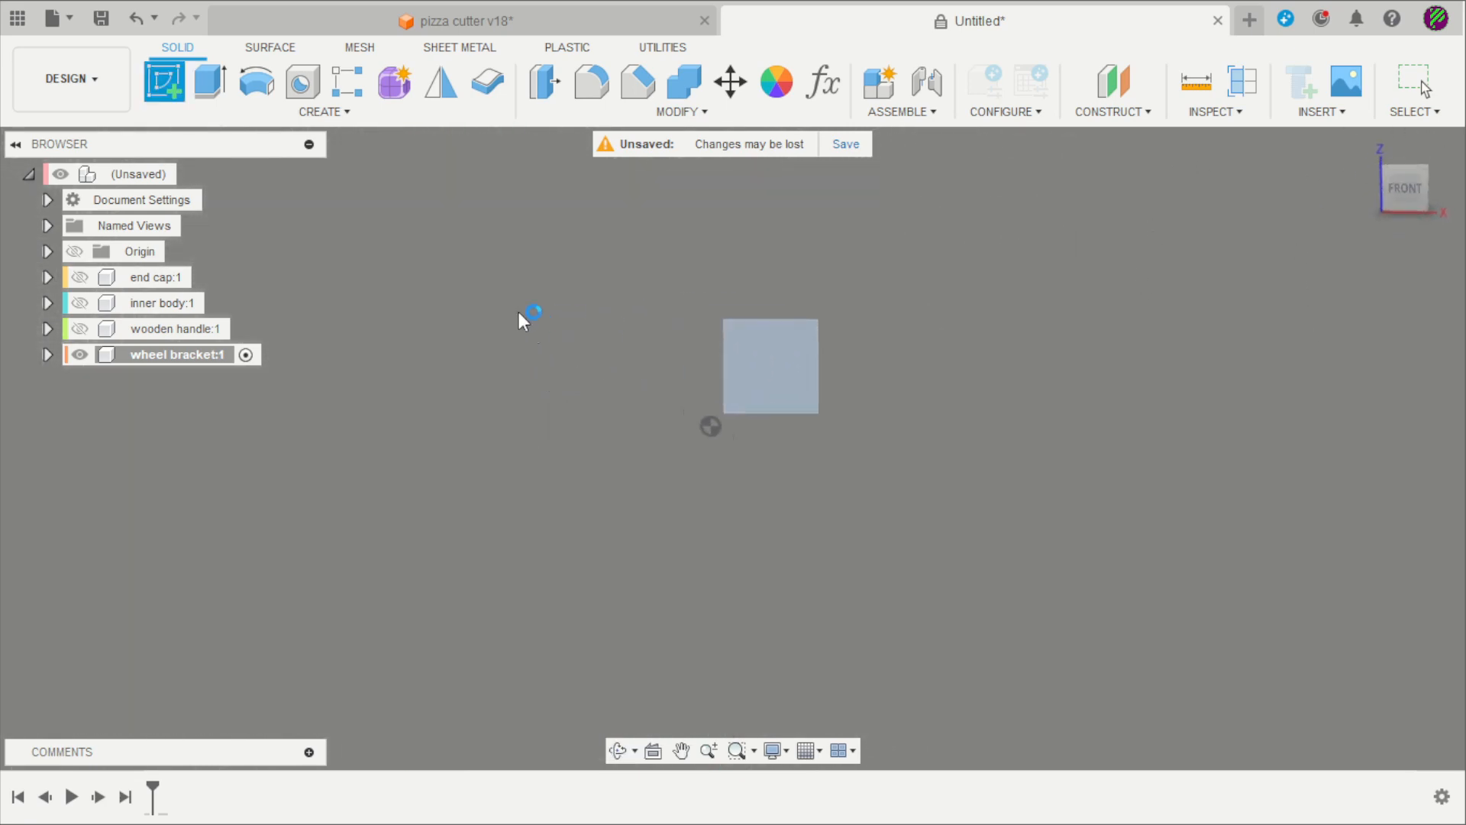
# Draw a horizontal line about 89 mm long from the origin and convert it to a construction line
pyautogui.click(167, 81)
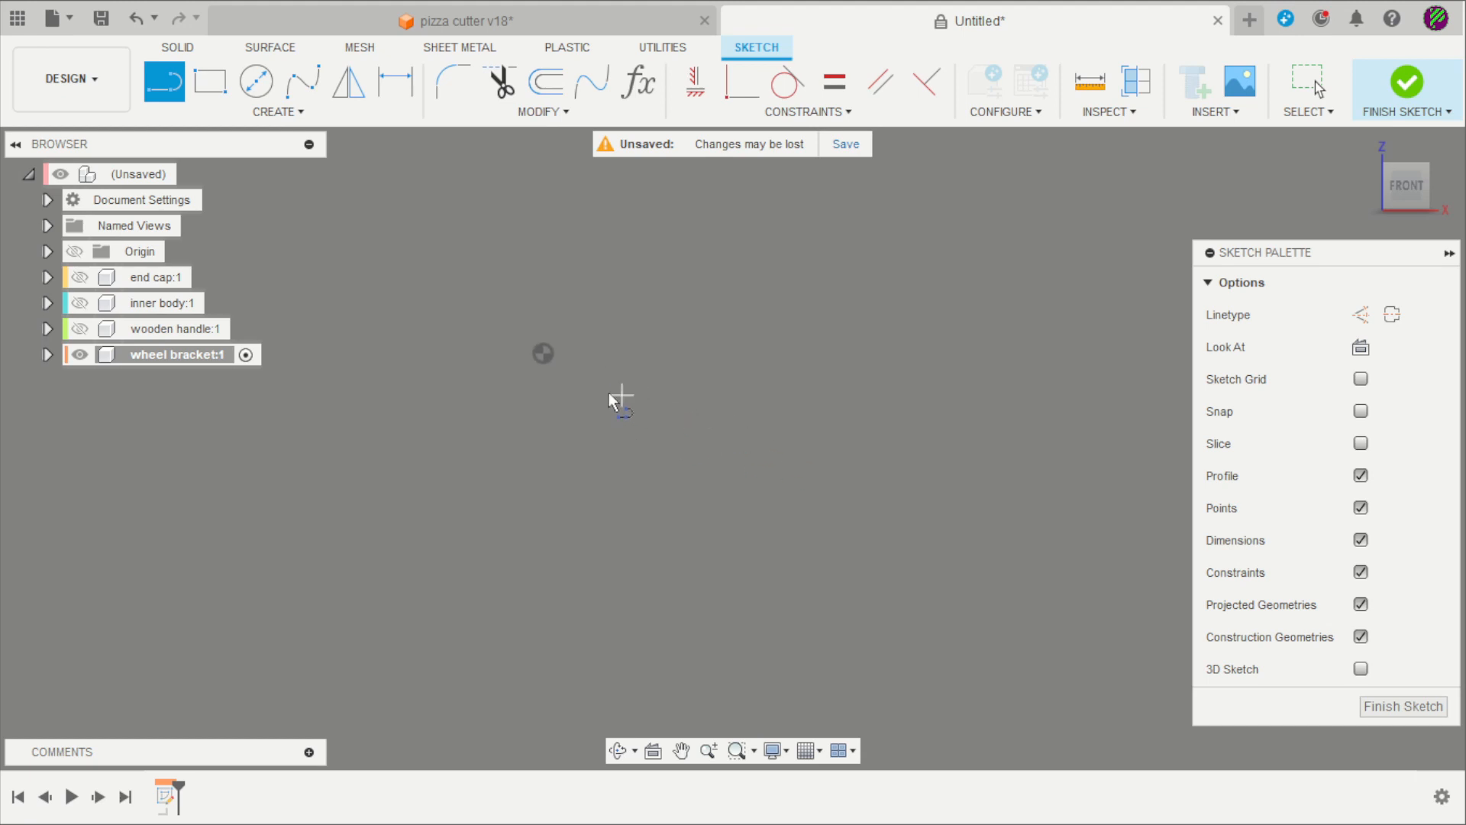
pyautogui.click(543, 354)
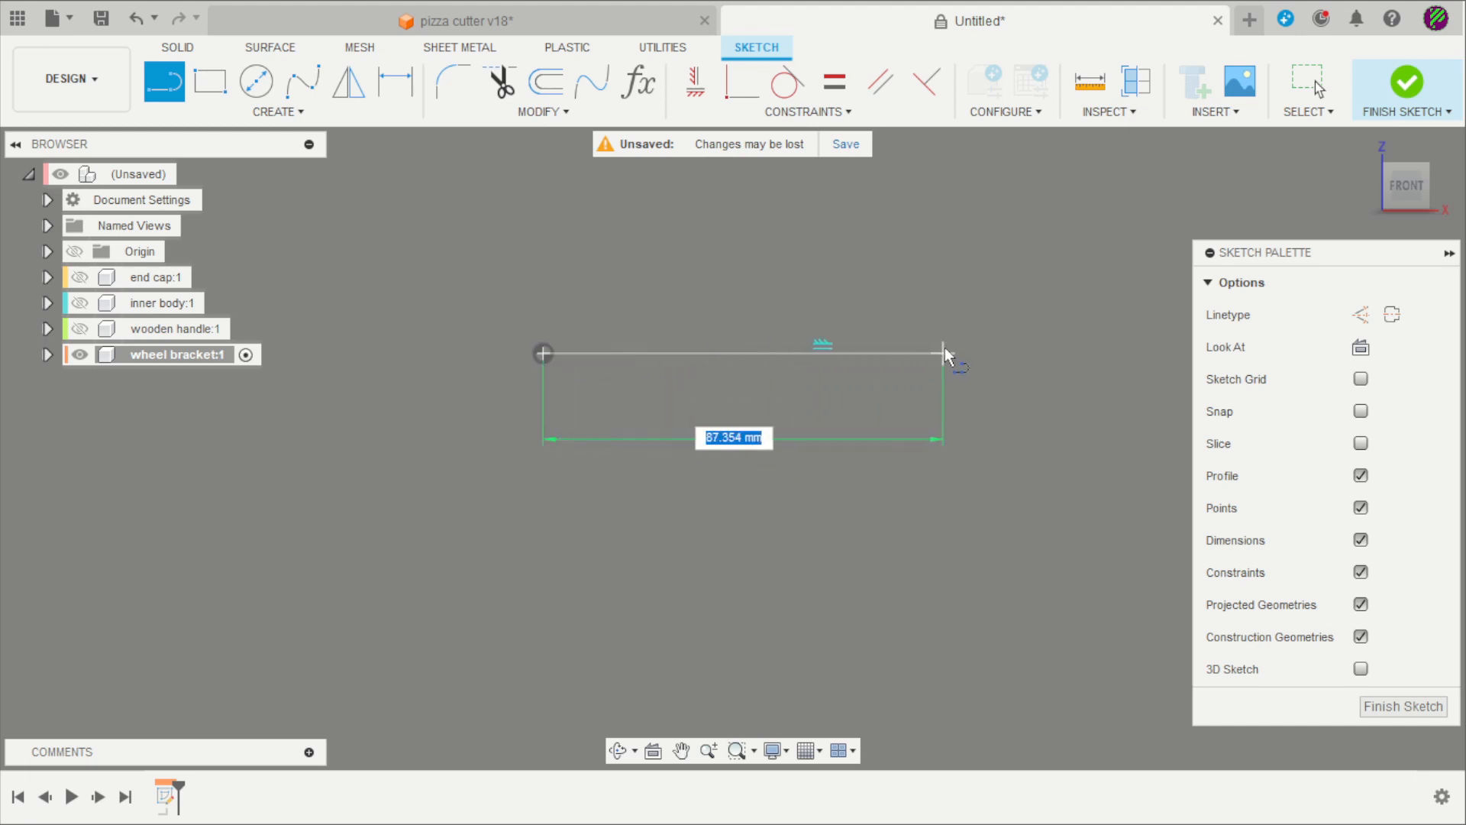
pyautogui.click(947, 353)
pyautogui.click(948, 299)
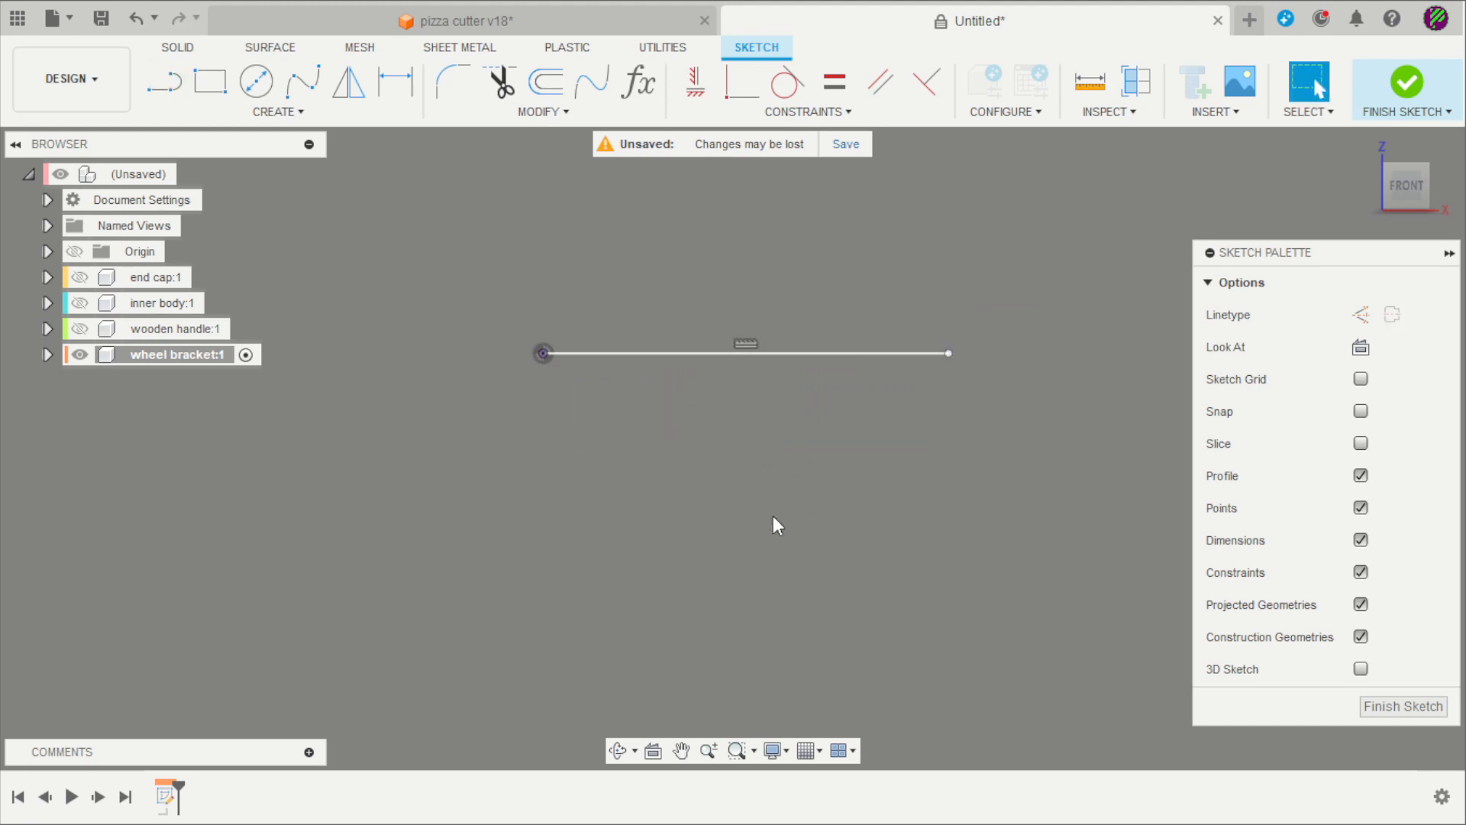
pyautogui.click(832, 353)
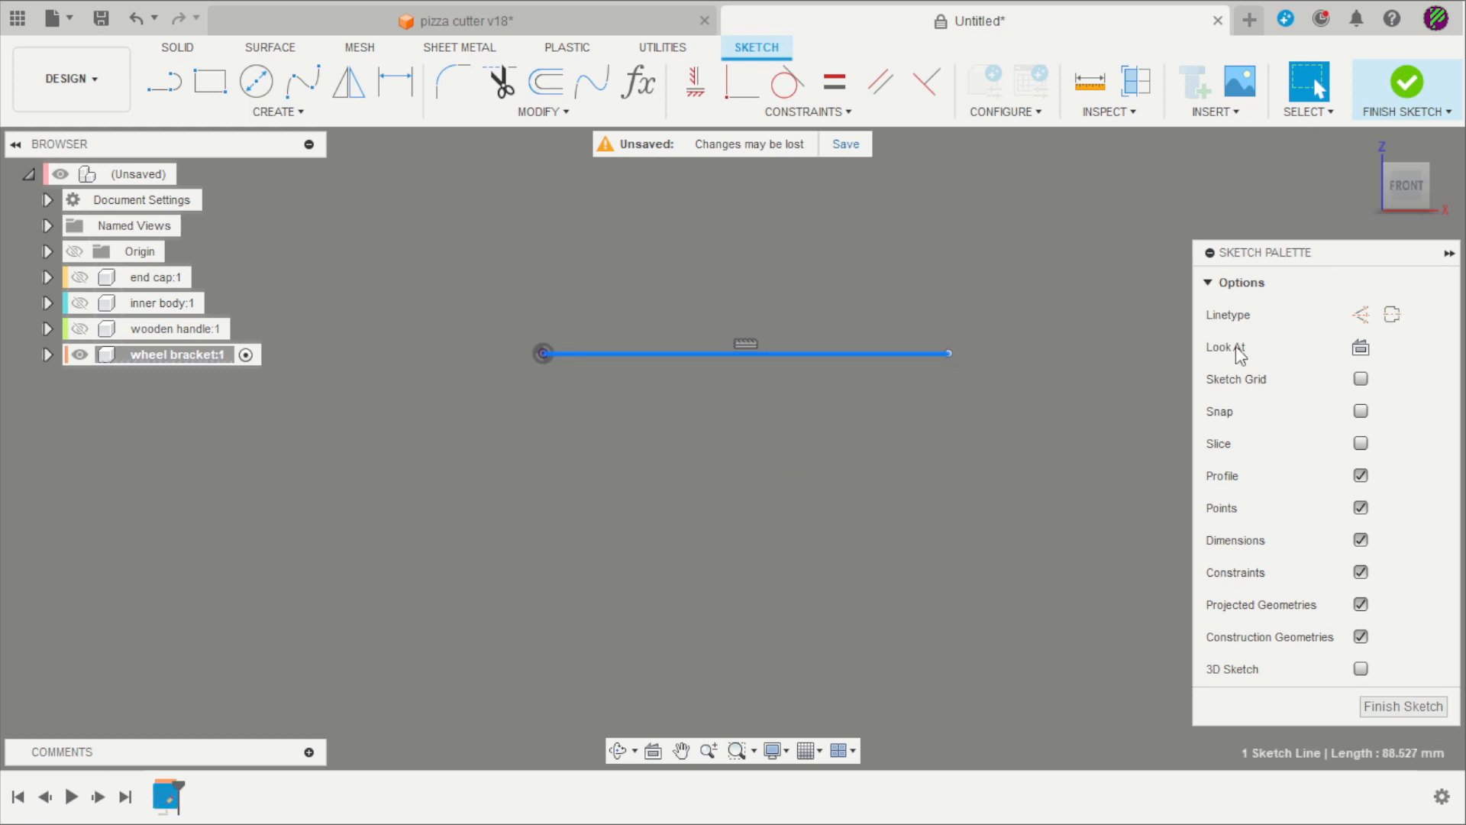
pyautogui.click(1391, 316)
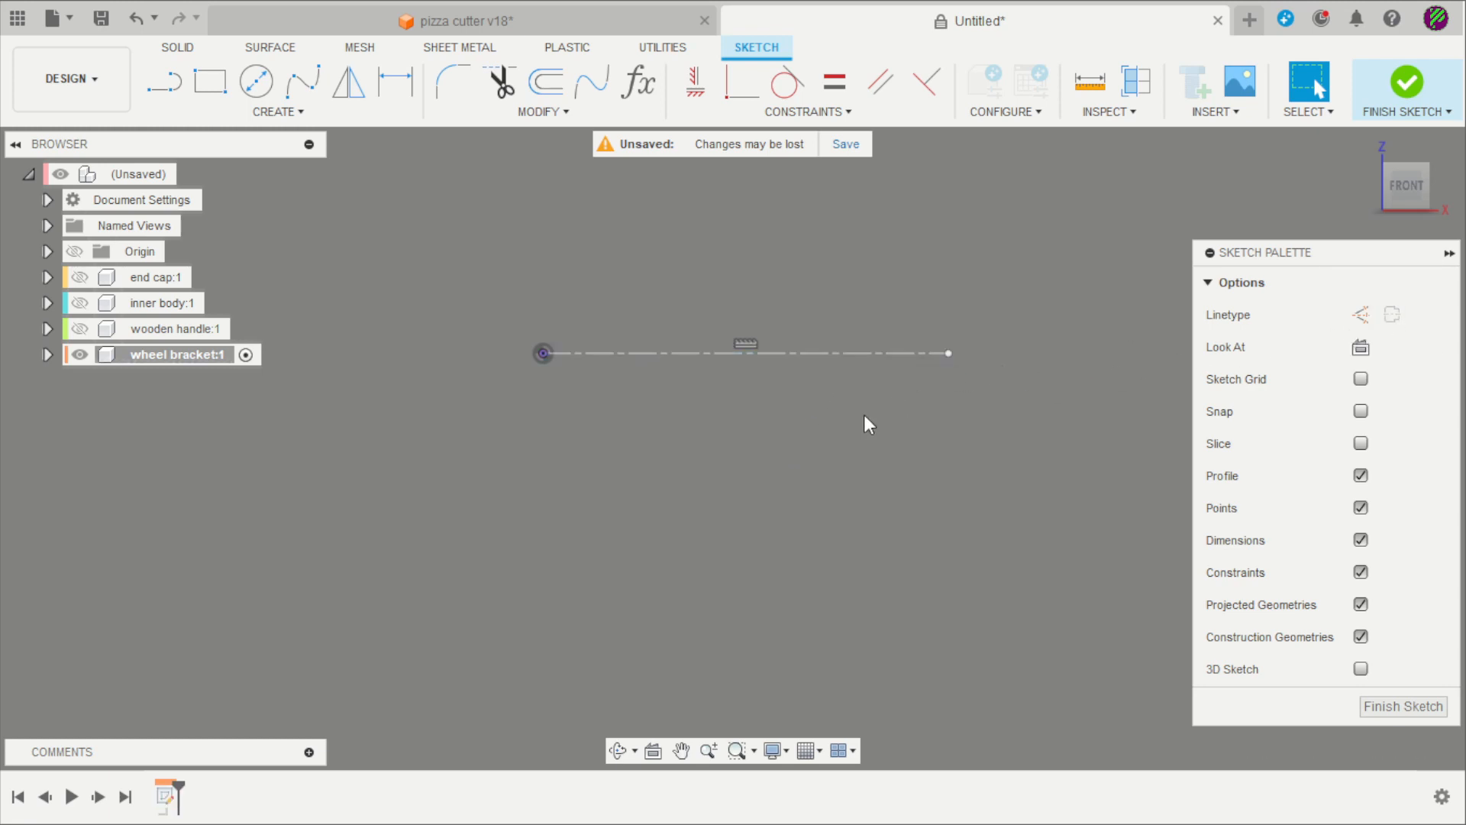
# Draw a stepped chain of four perpendicular lines from the origin, starting about 11 mm down and ending in a short horizontal segment
pyautogui.click(180, 90)
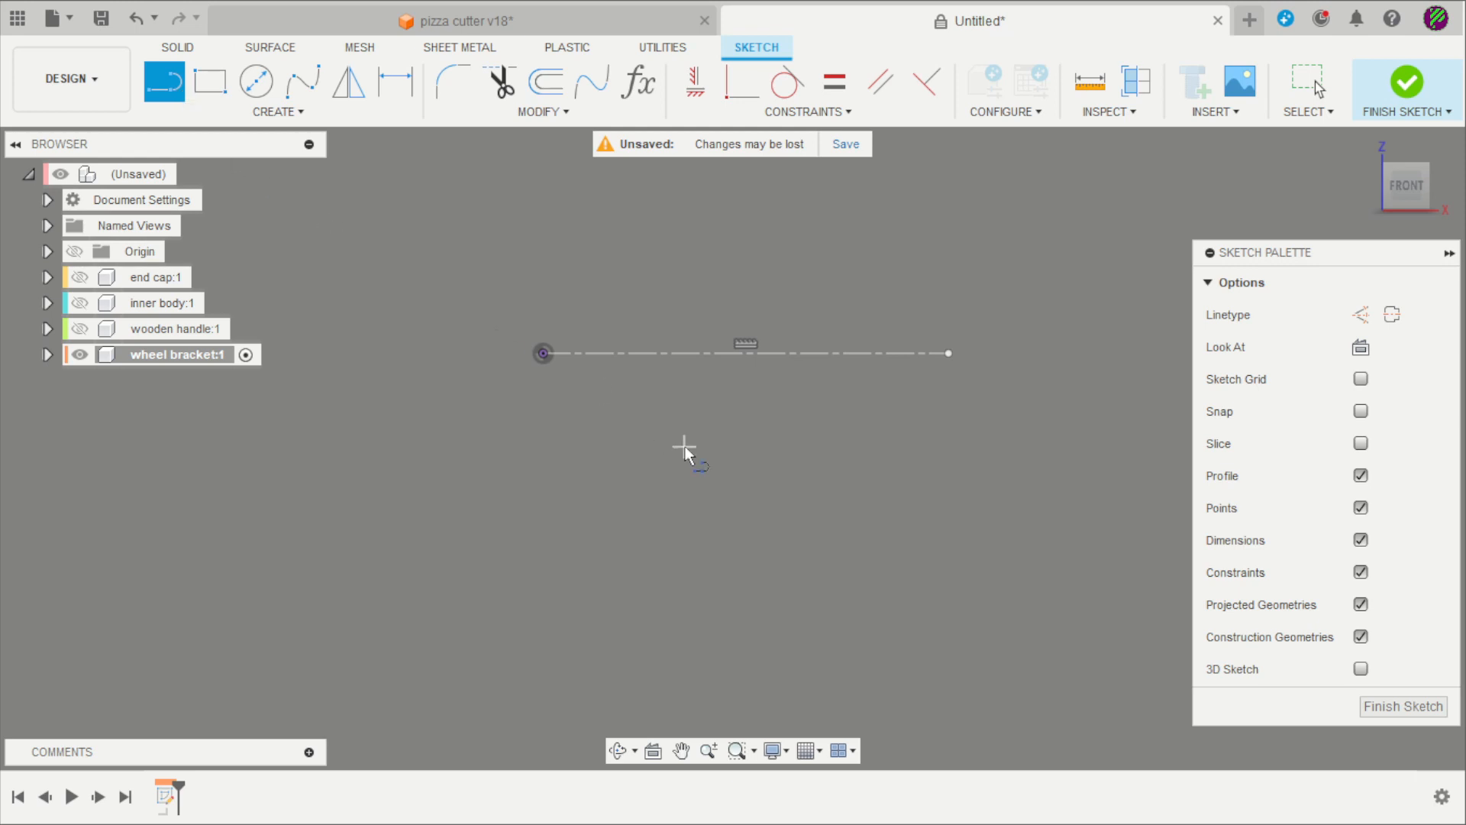
pyautogui.scroll(2, 641, 427)
pyautogui.click(507, 326)
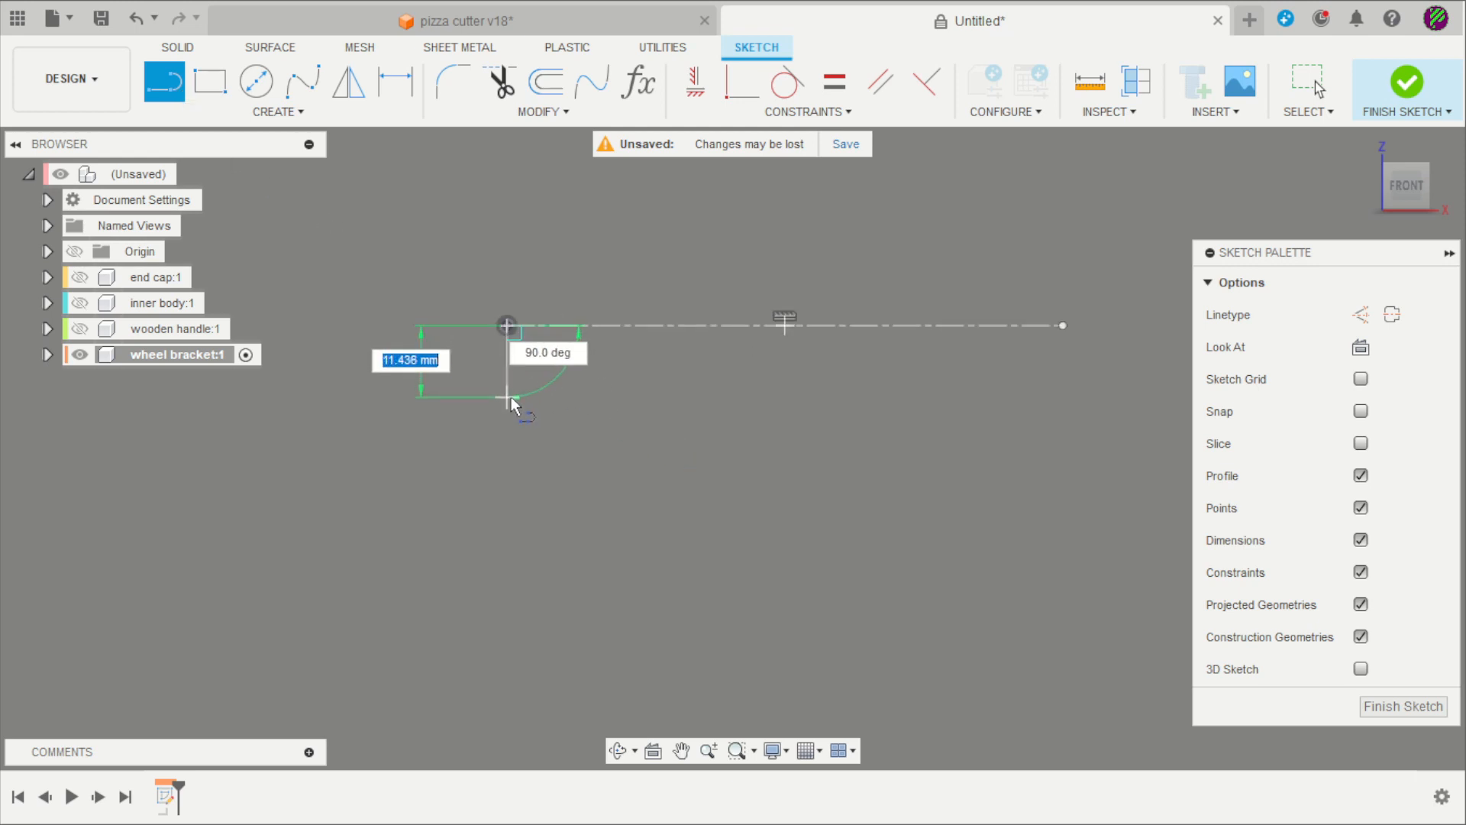
pyautogui.click(506, 397)
pyautogui.click(690, 397)
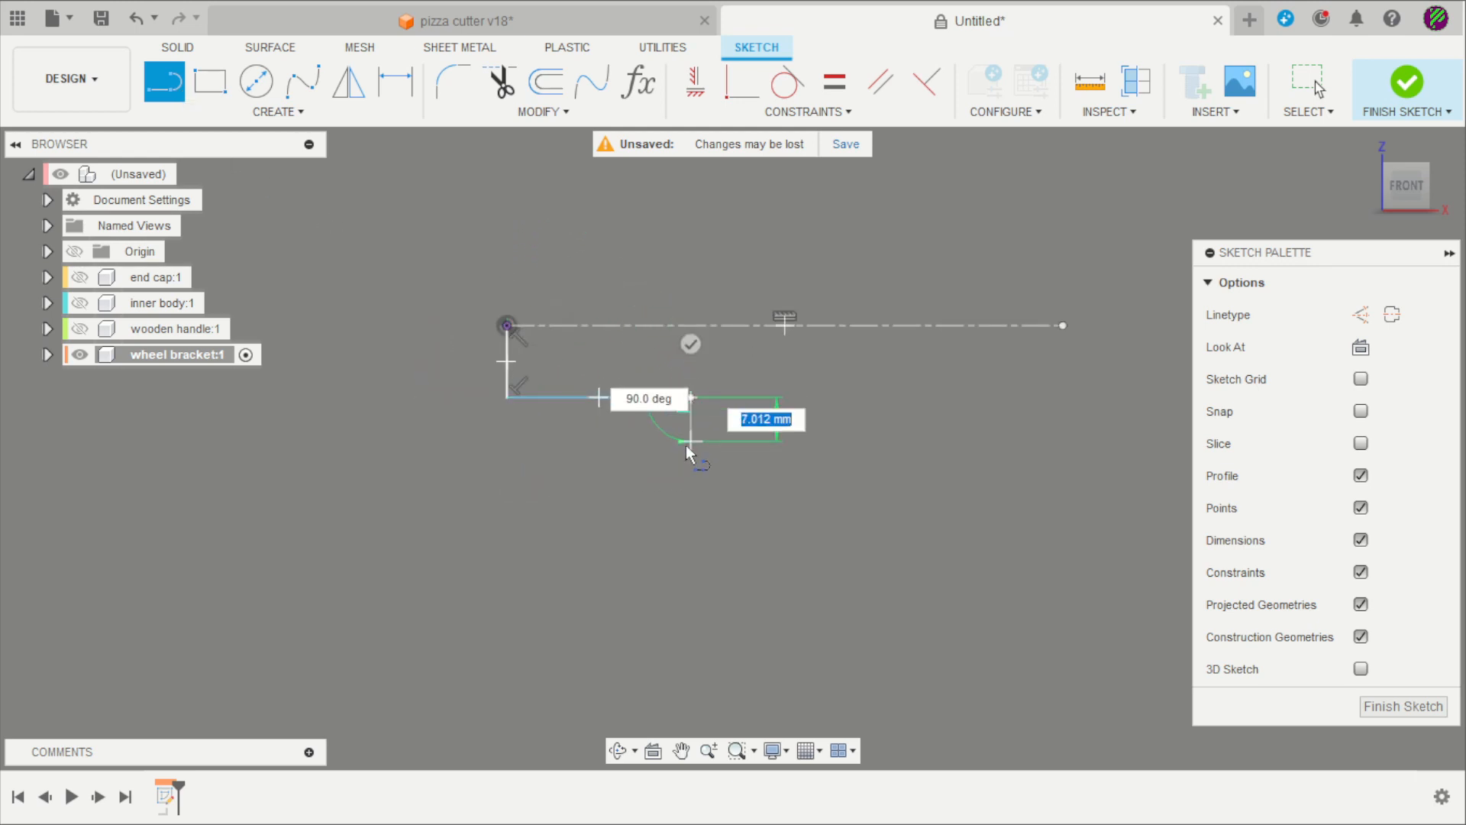
pyautogui.click(690, 504)
pyautogui.click(768, 504)
pyautogui.press('Escape')
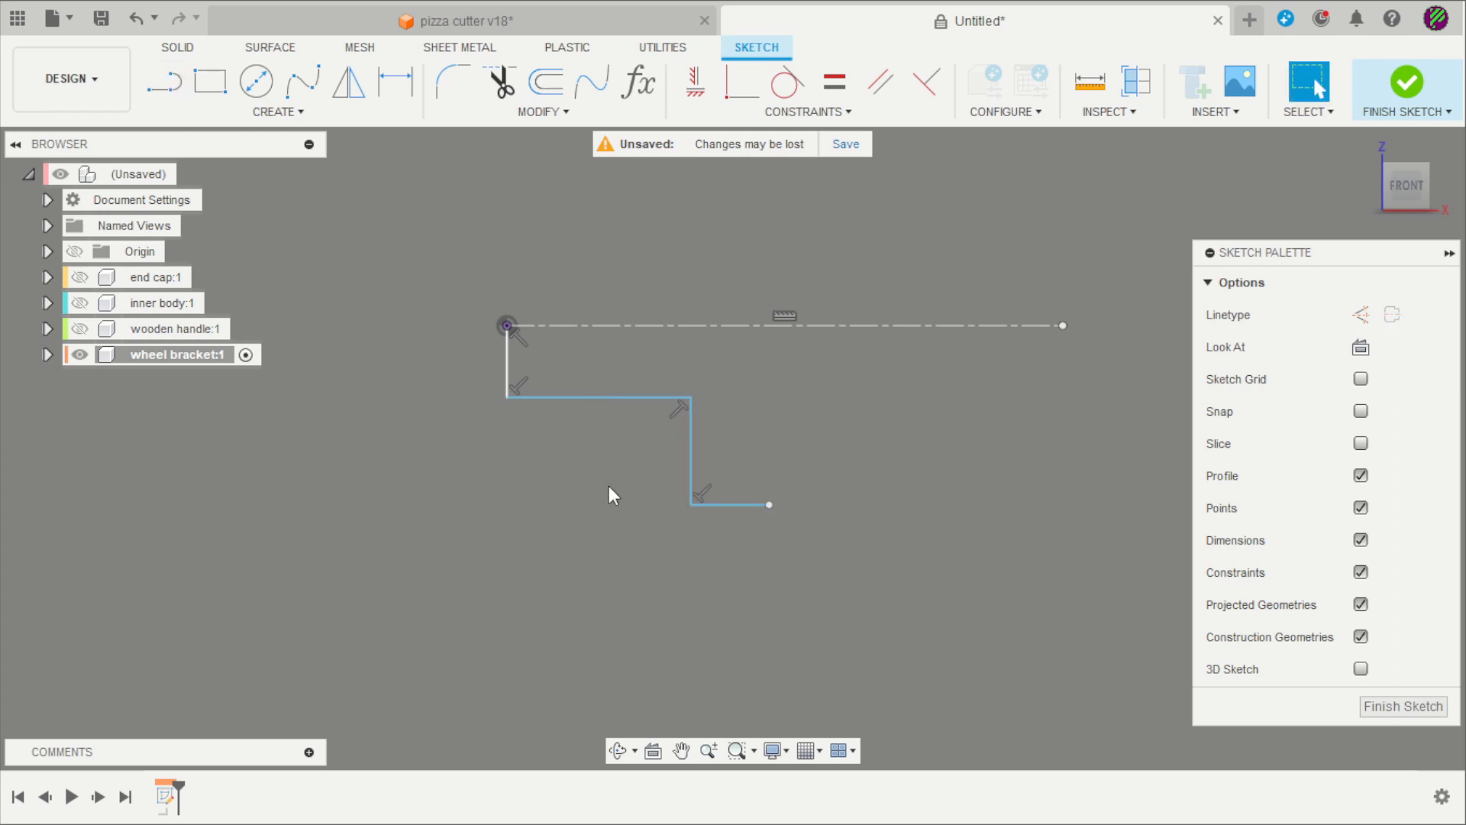
# Draw a three-point arc from the lowest segment's free end up to the construction line, bulging outward to close the profile
pyautogui.scroll(1, 608, 493)
pyautogui.click(278, 111)
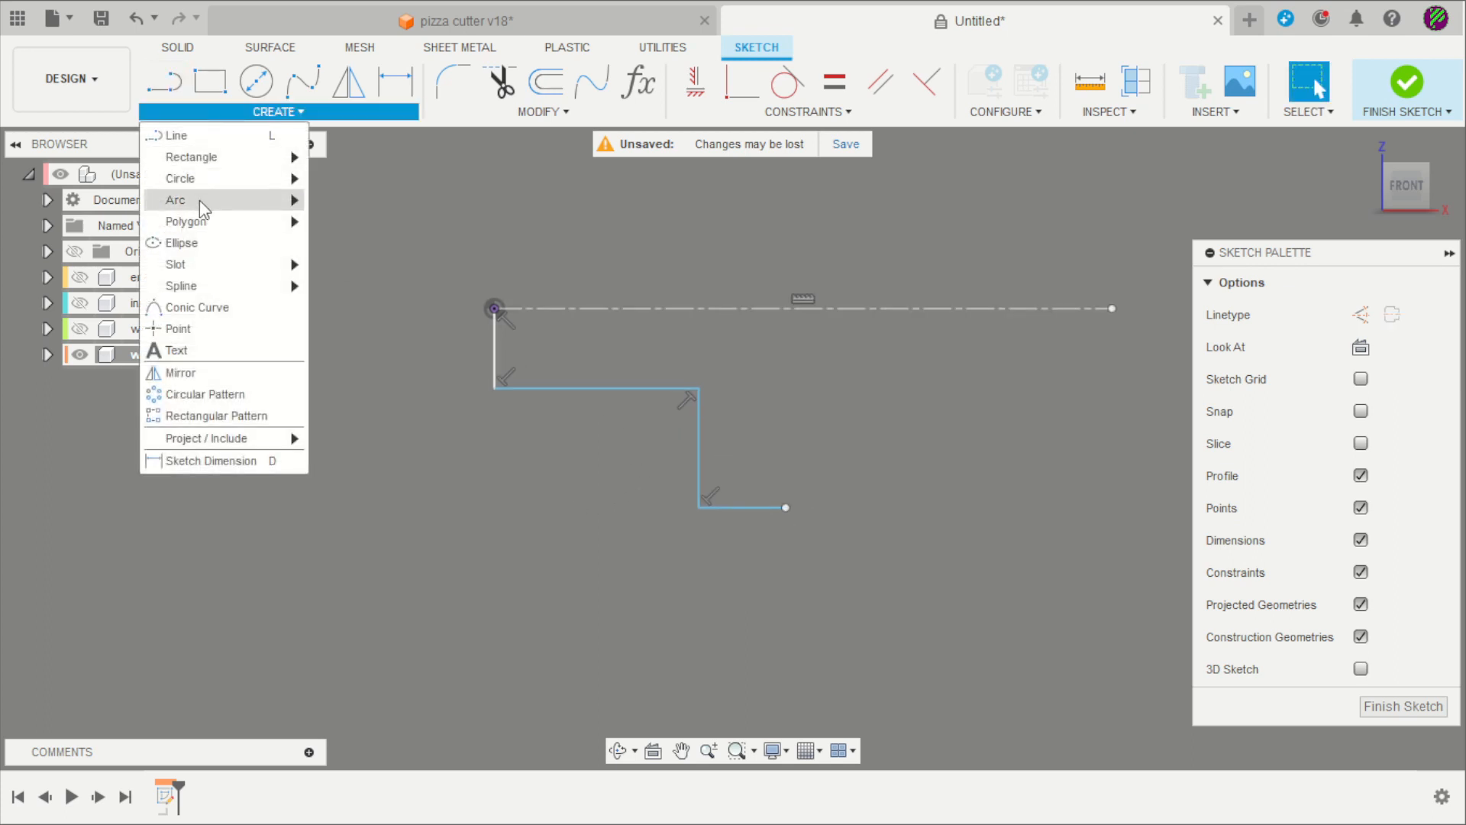
pyautogui.moveTo(199, 200)
pyautogui.click(352, 196)
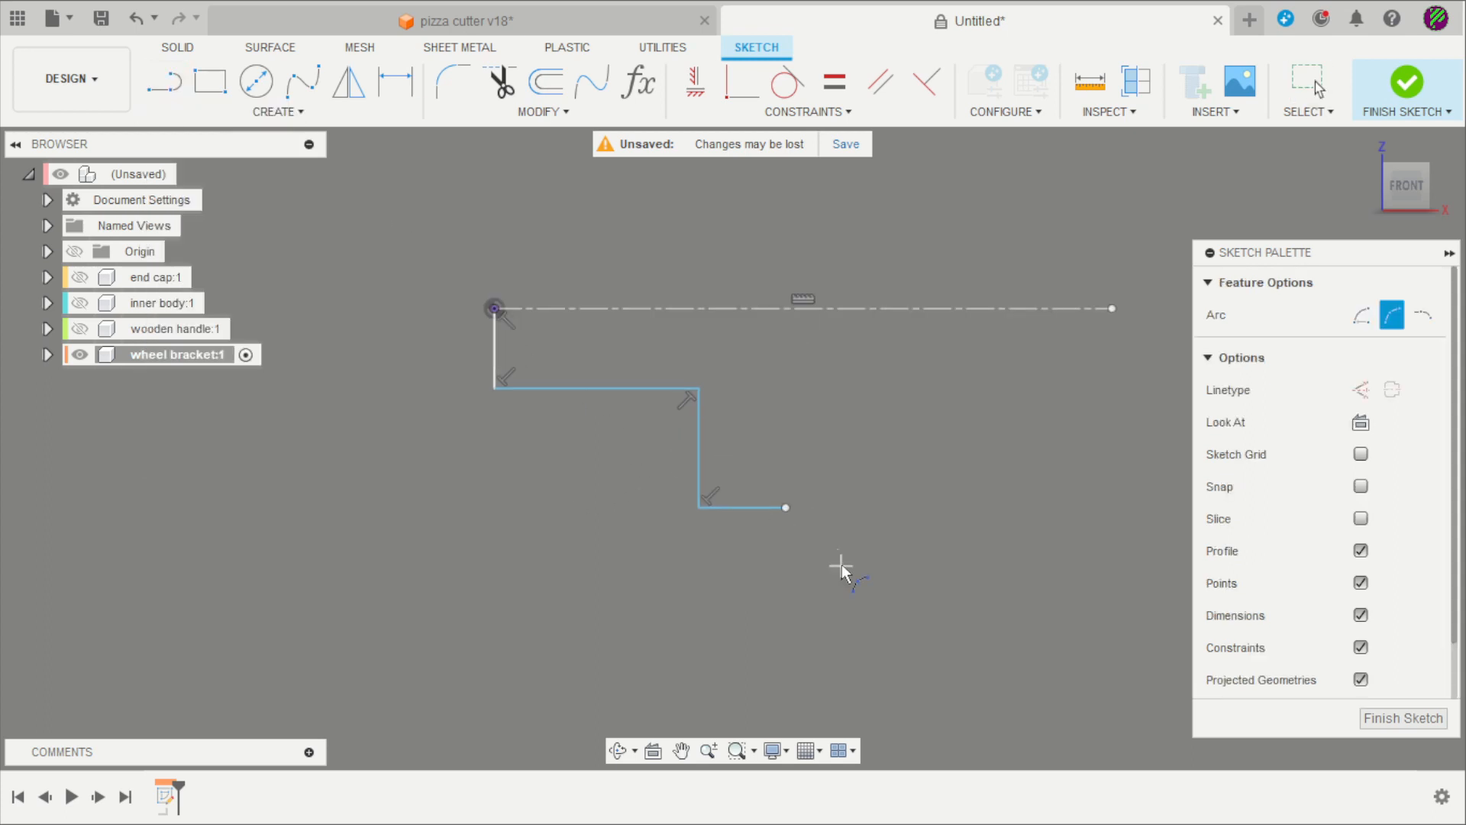
pyautogui.click(787, 510)
pyautogui.click(867, 311)
pyautogui.scroll(1, 867, 313)
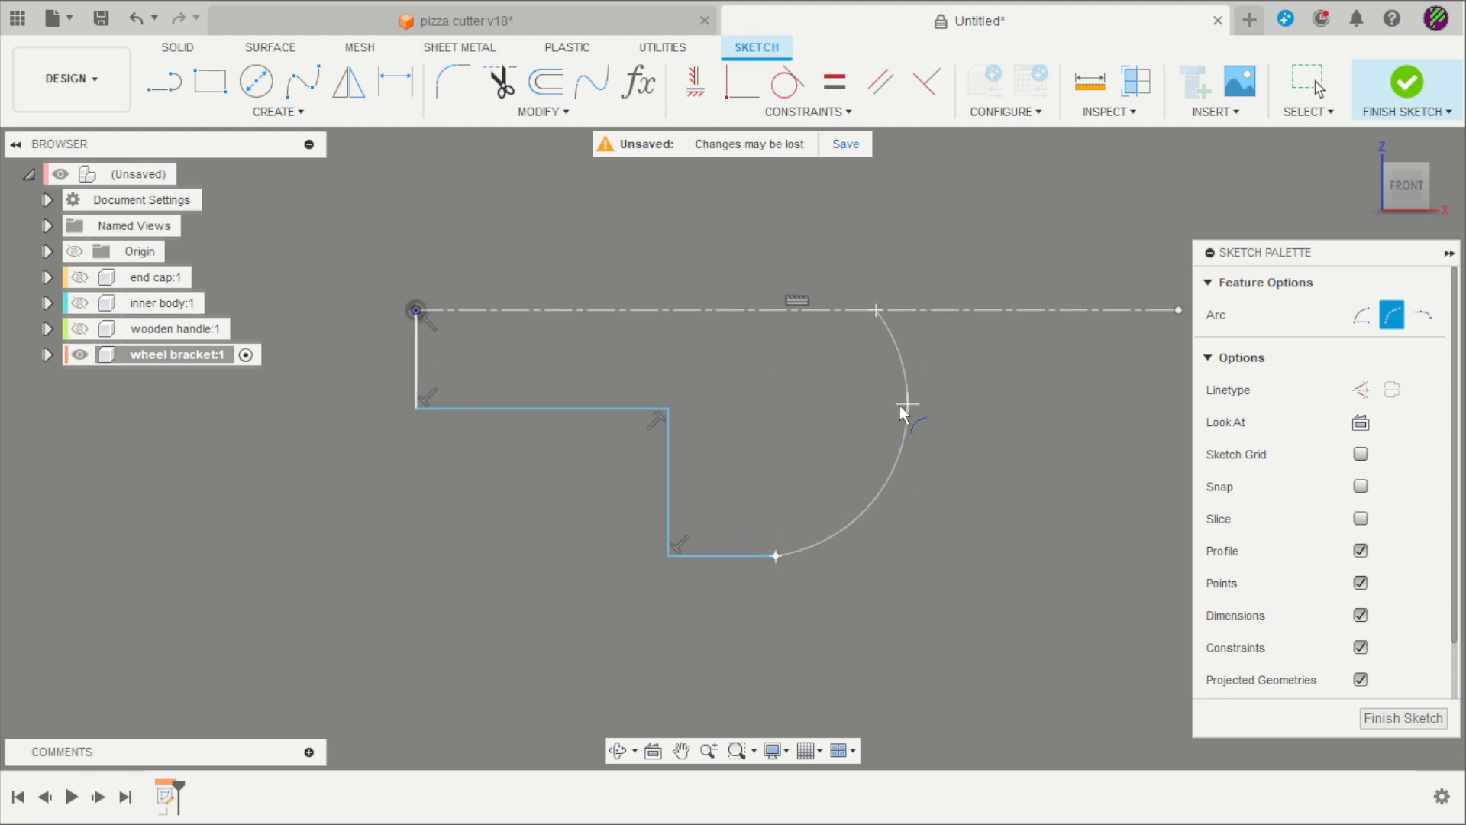
pyautogui.click(864, 420)
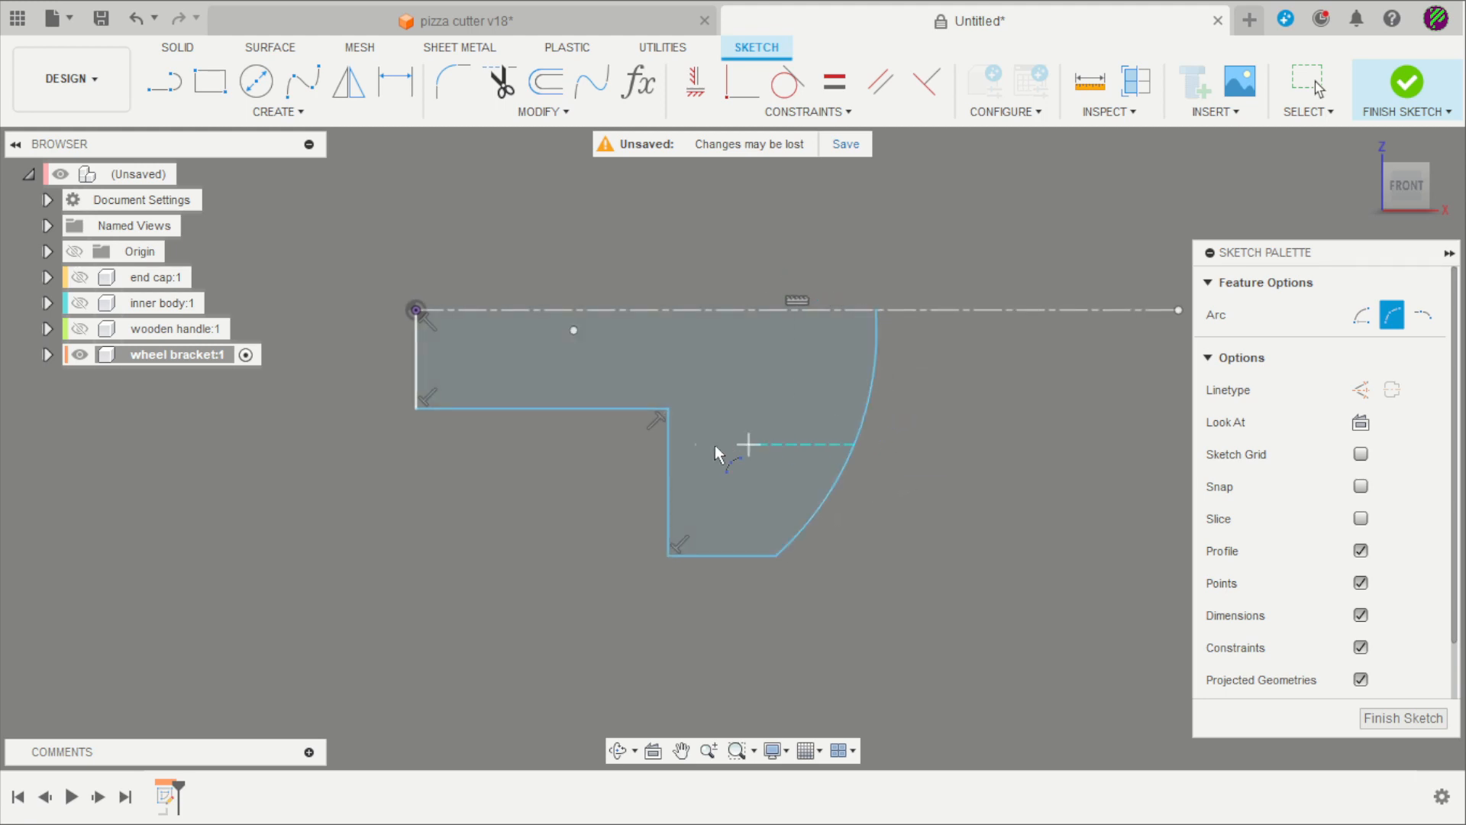
pyautogui.scroll(-2, 764, 458)
pyautogui.press('Escape')
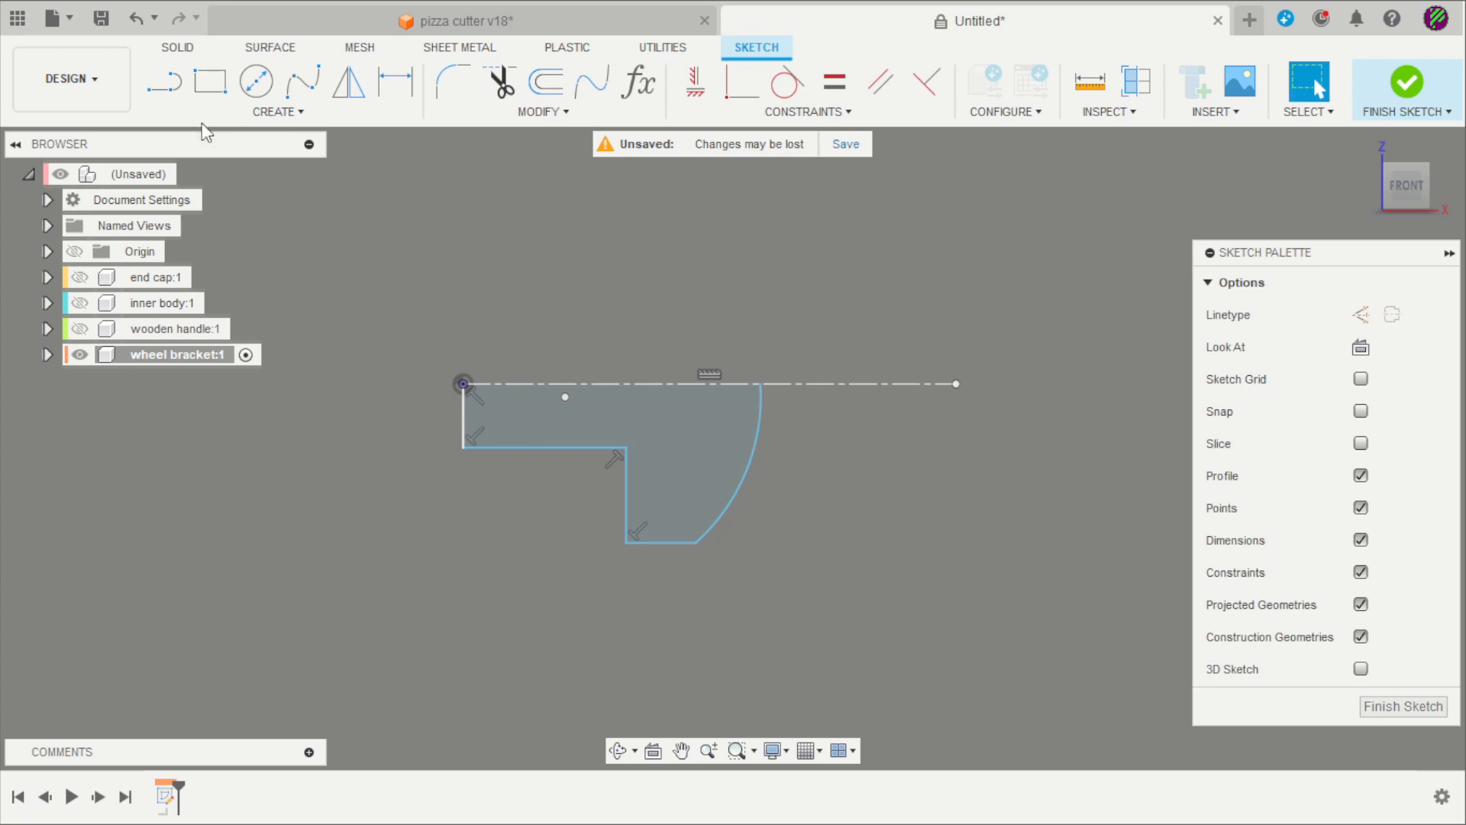
# Draw a horizontal line outward from the upper part of the arc, parallel to and below the construction line
pyautogui.click(164, 81)
pyautogui.scroll(1, 819, 471)
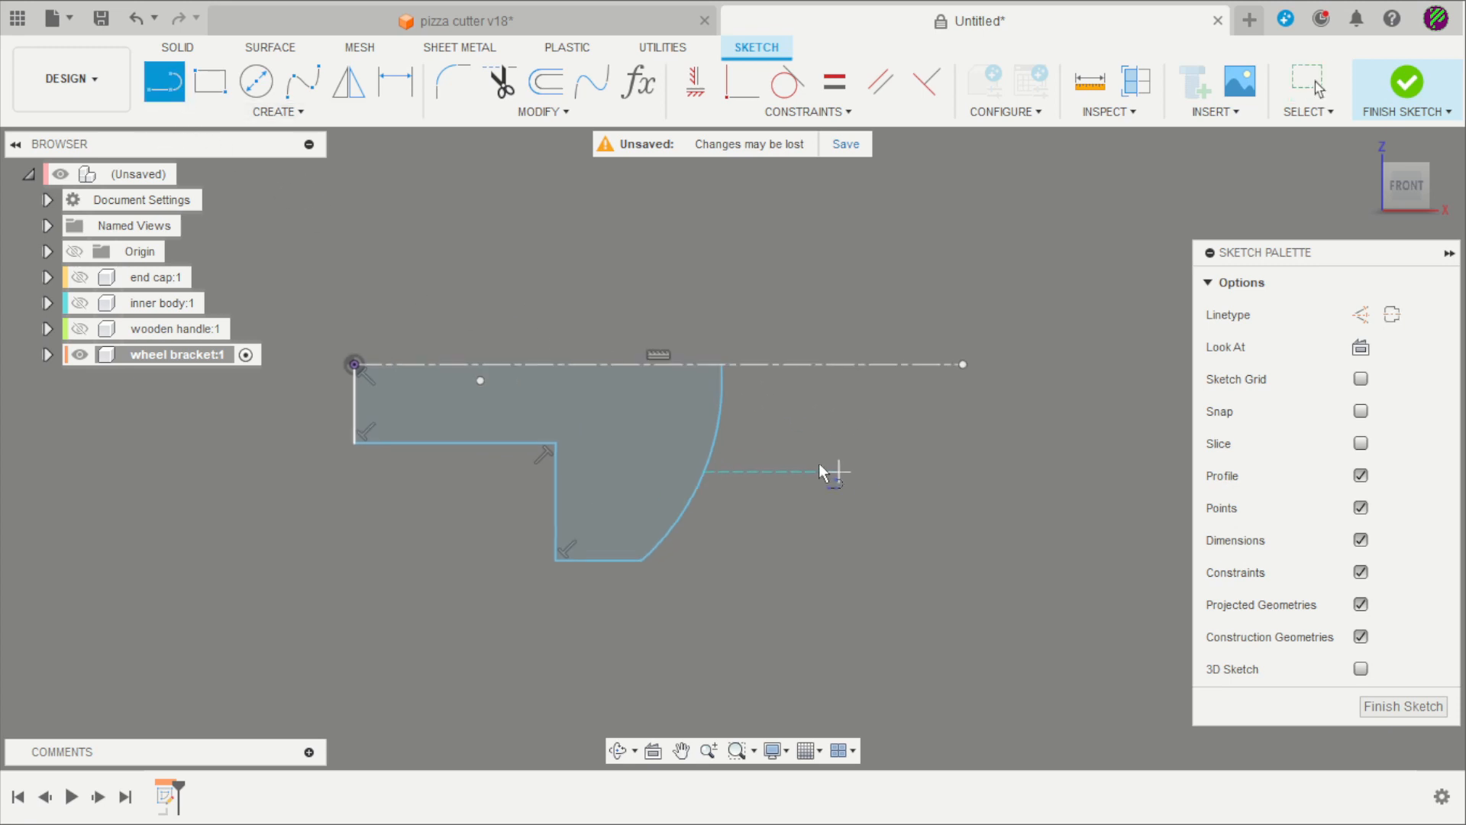
pyautogui.click(715, 433)
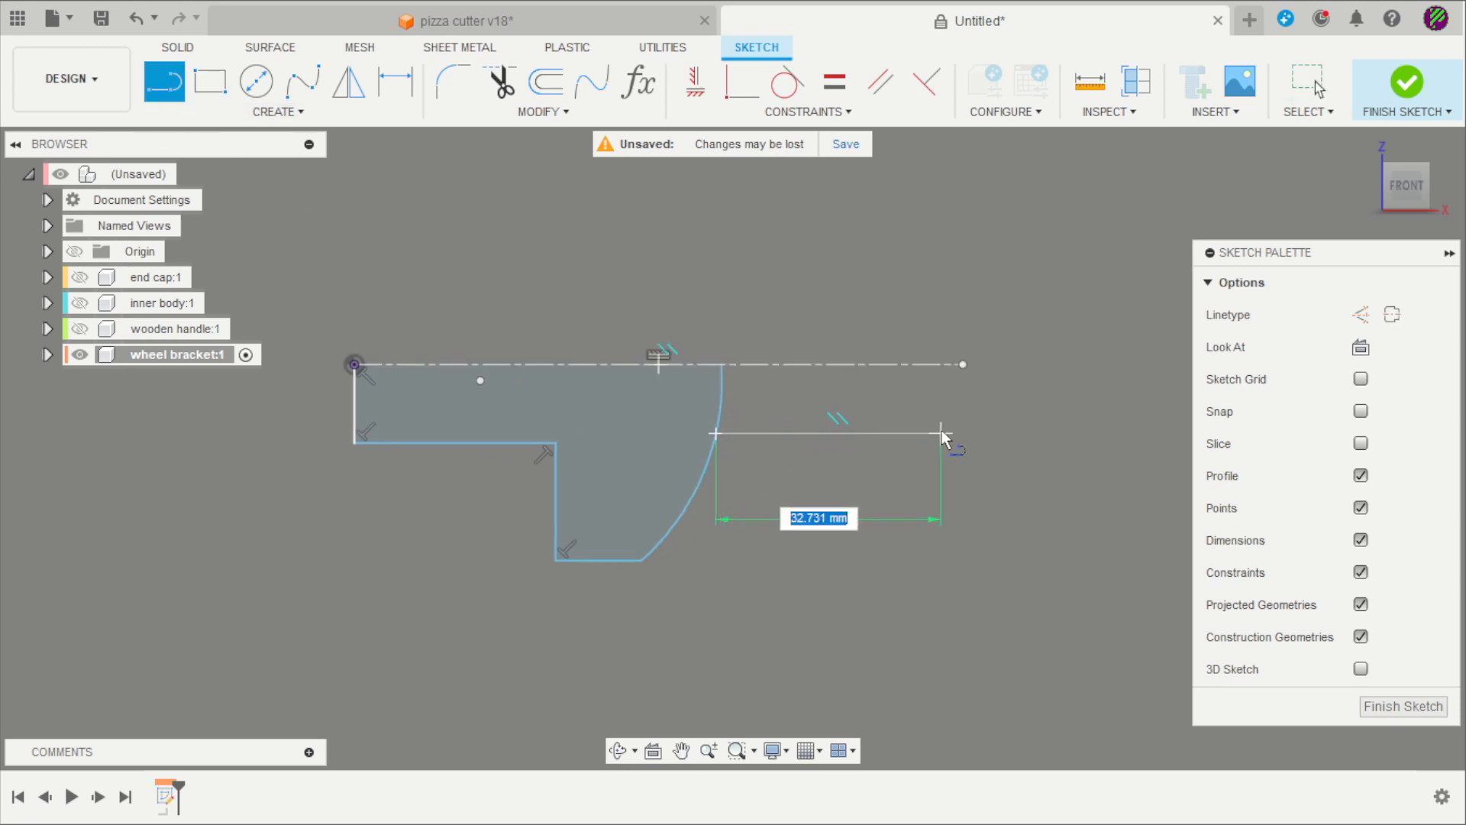
pyautogui.click(921, 432)
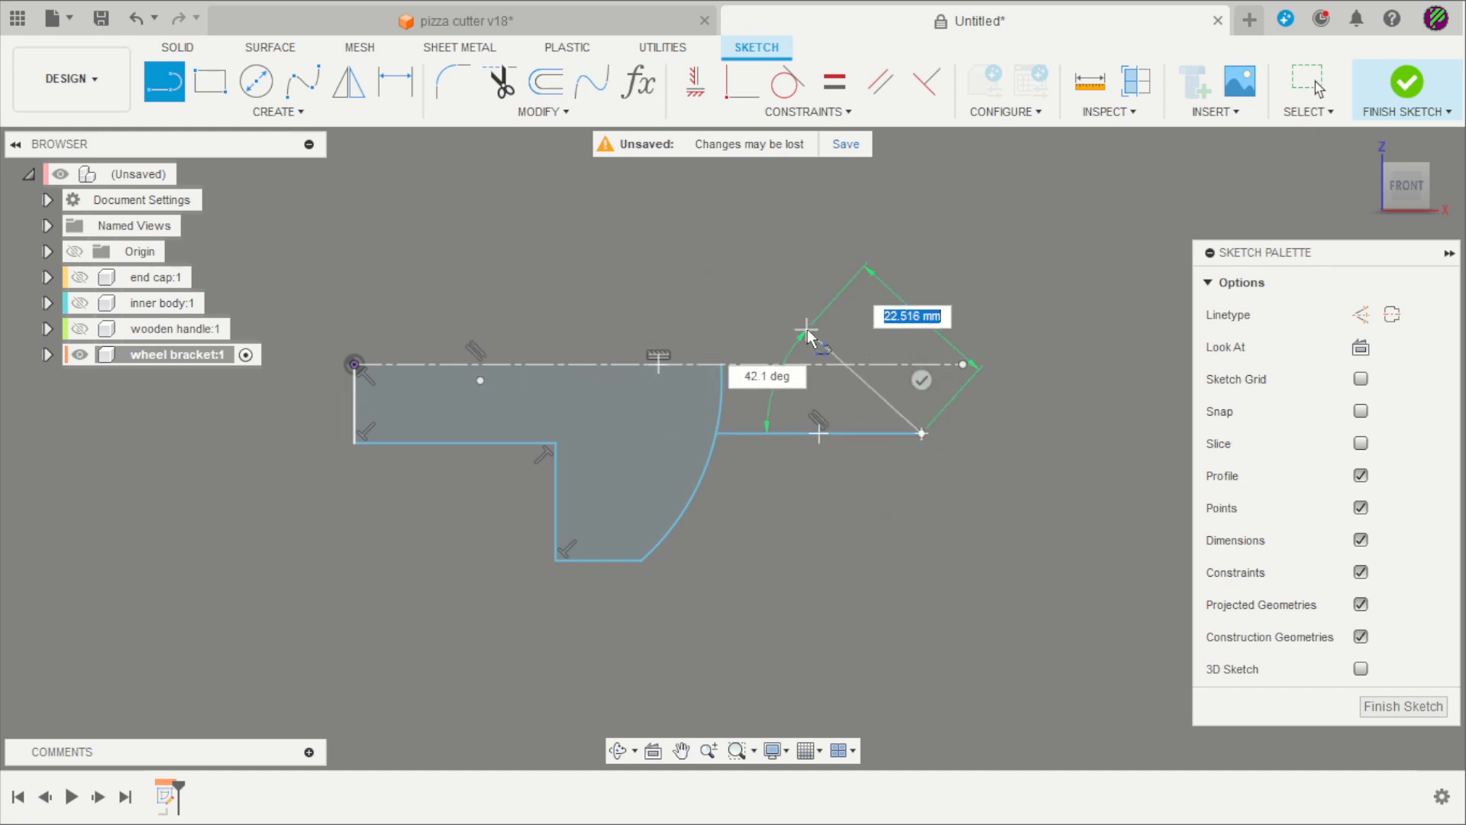
pyautogui.press('Escape')
pyautogui.press('Escape')
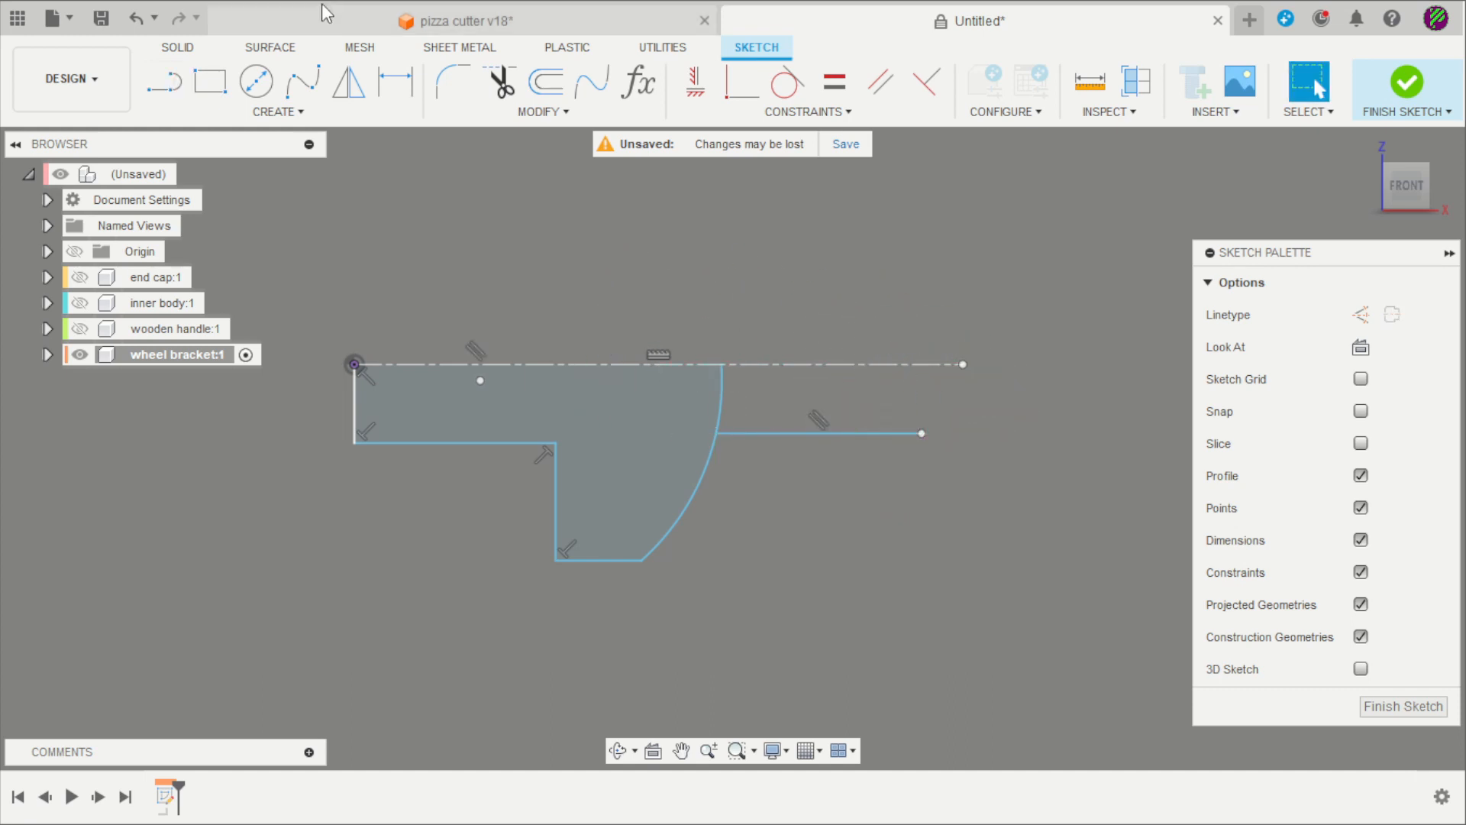
# Draw a three-point arc from the construction line's outer end to the lower horizontal line's free end, bulging outward as a rounded tip
pyautogui.click(220, 109)
pyautogui.moveTo(256, 206)
pyautogui.click(356, 199)
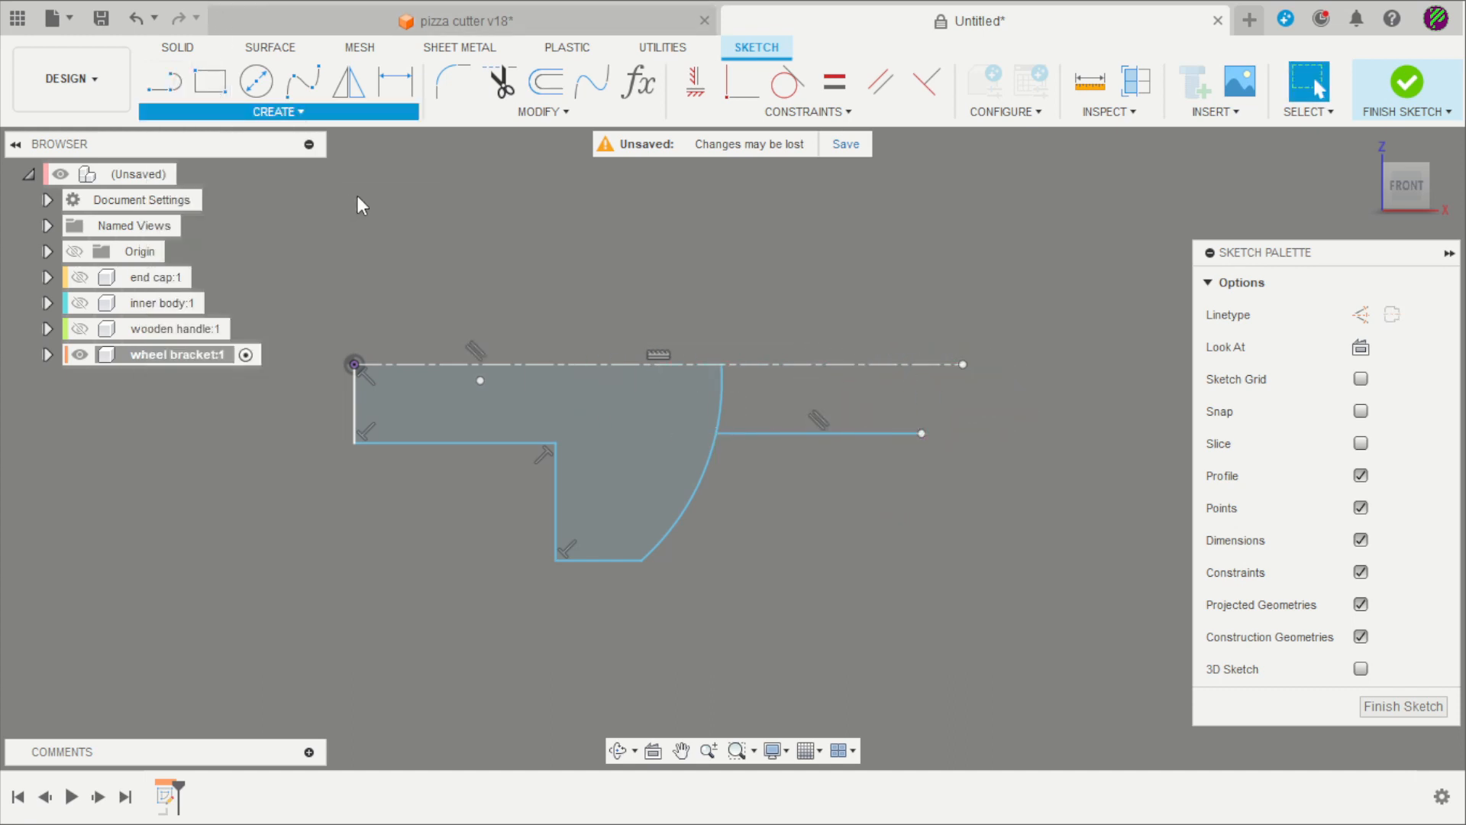
pyautogui.click(964, 365)
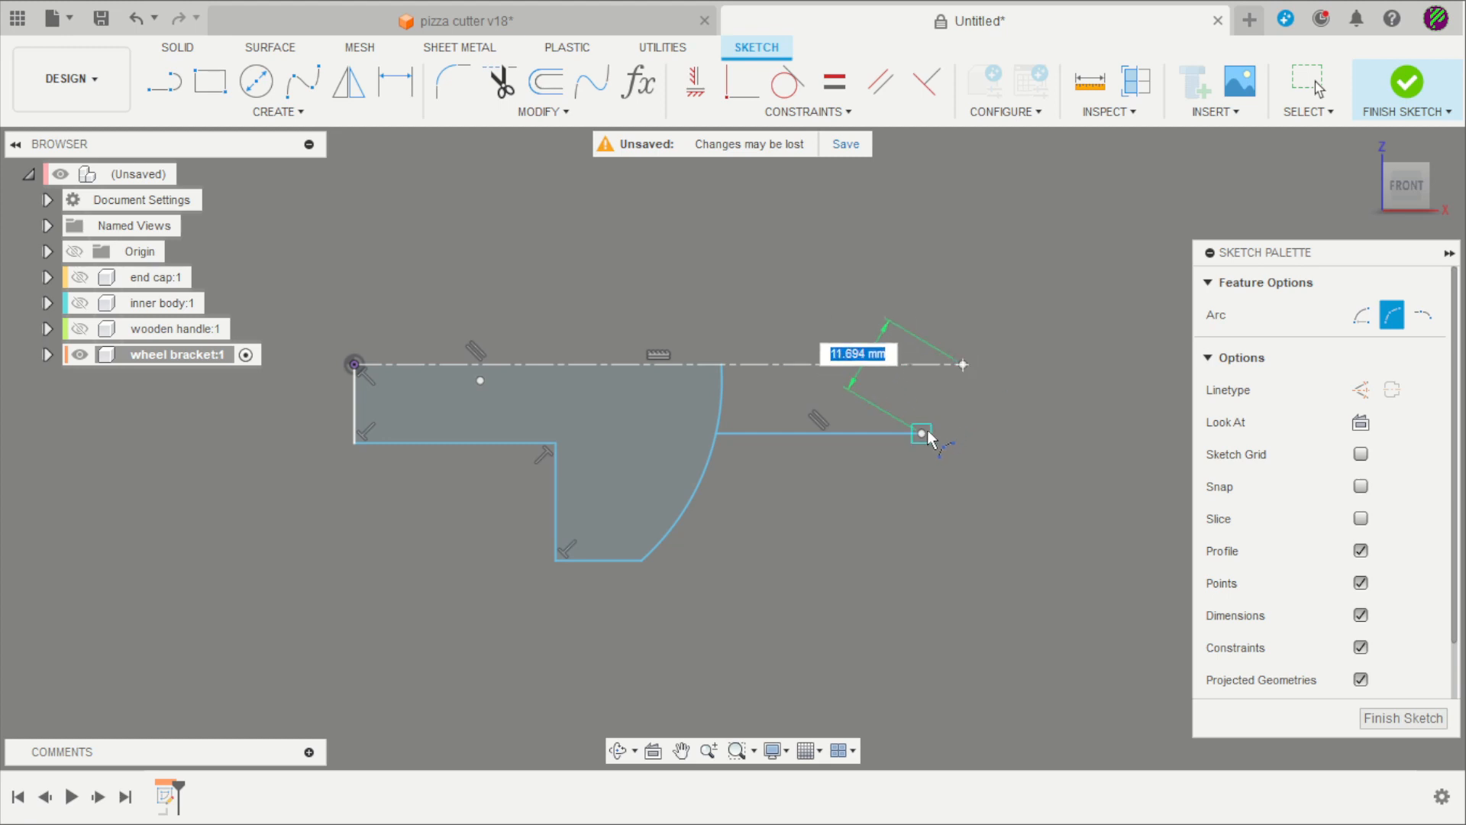
pyautogui.click(921, 433)
pyautogui.scroll(2, 961, 415)
pyautogui.click(965, 401)
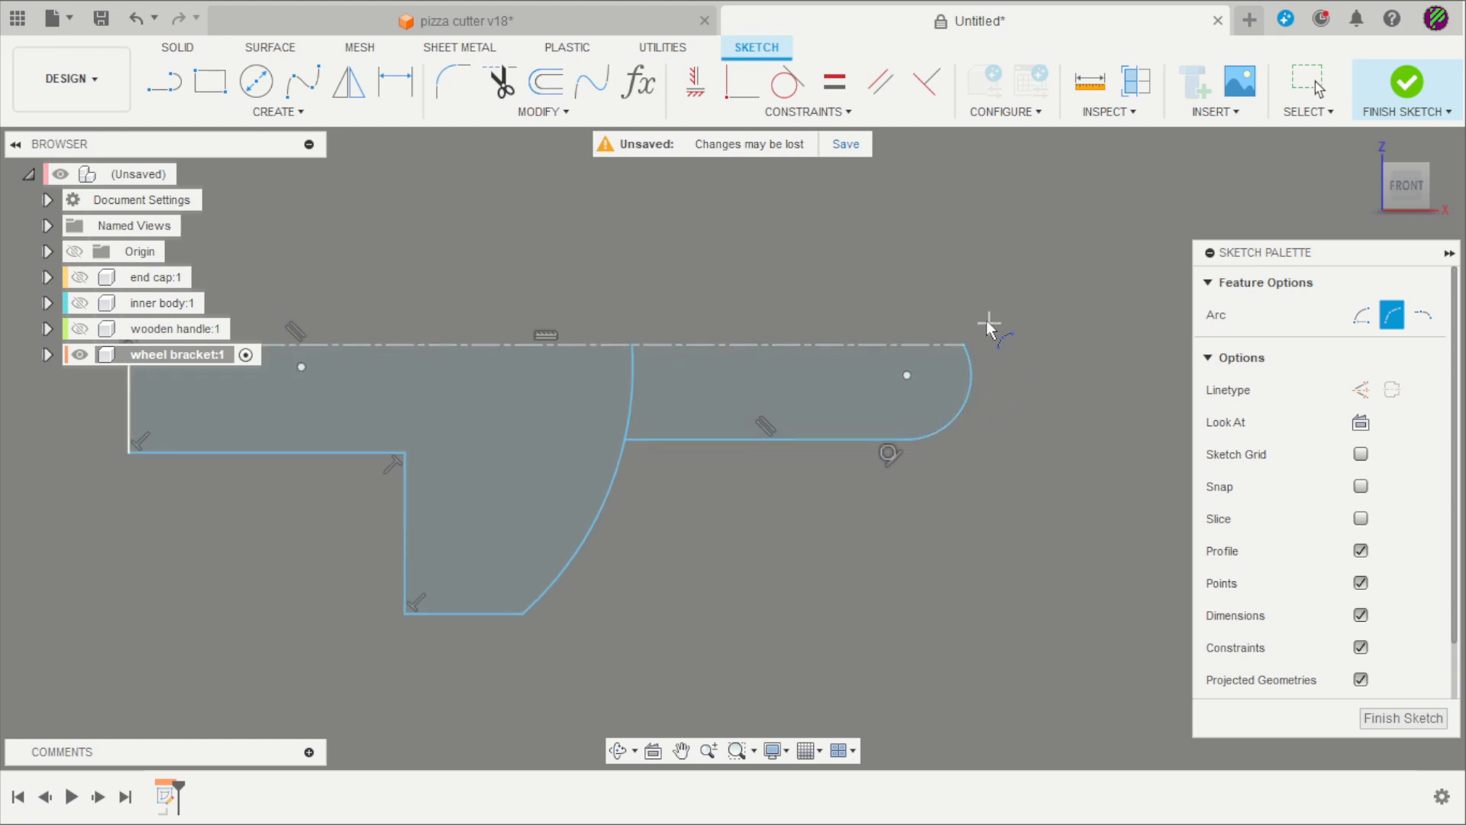
pyautogui.press('Escape')
# Constrain the rounded tip arc's centre point to be coincident with the construction line
pyautogui.scroll(1, 964, 312)
pyautogui.click(729, 98)
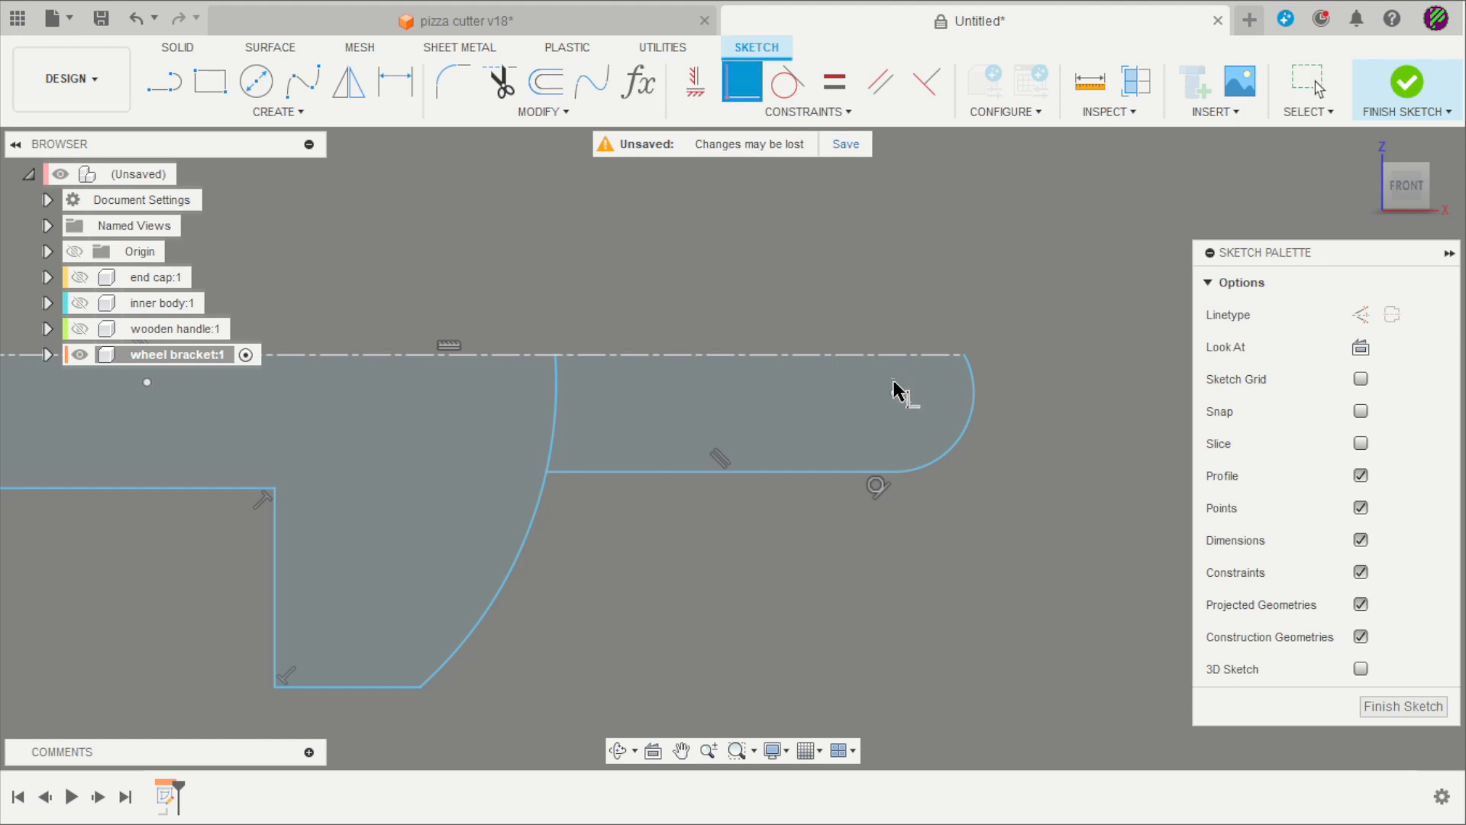
pyautogui.click(895, 392)
pyautogui.click(895, 354)
pyautogui.press('Escape')
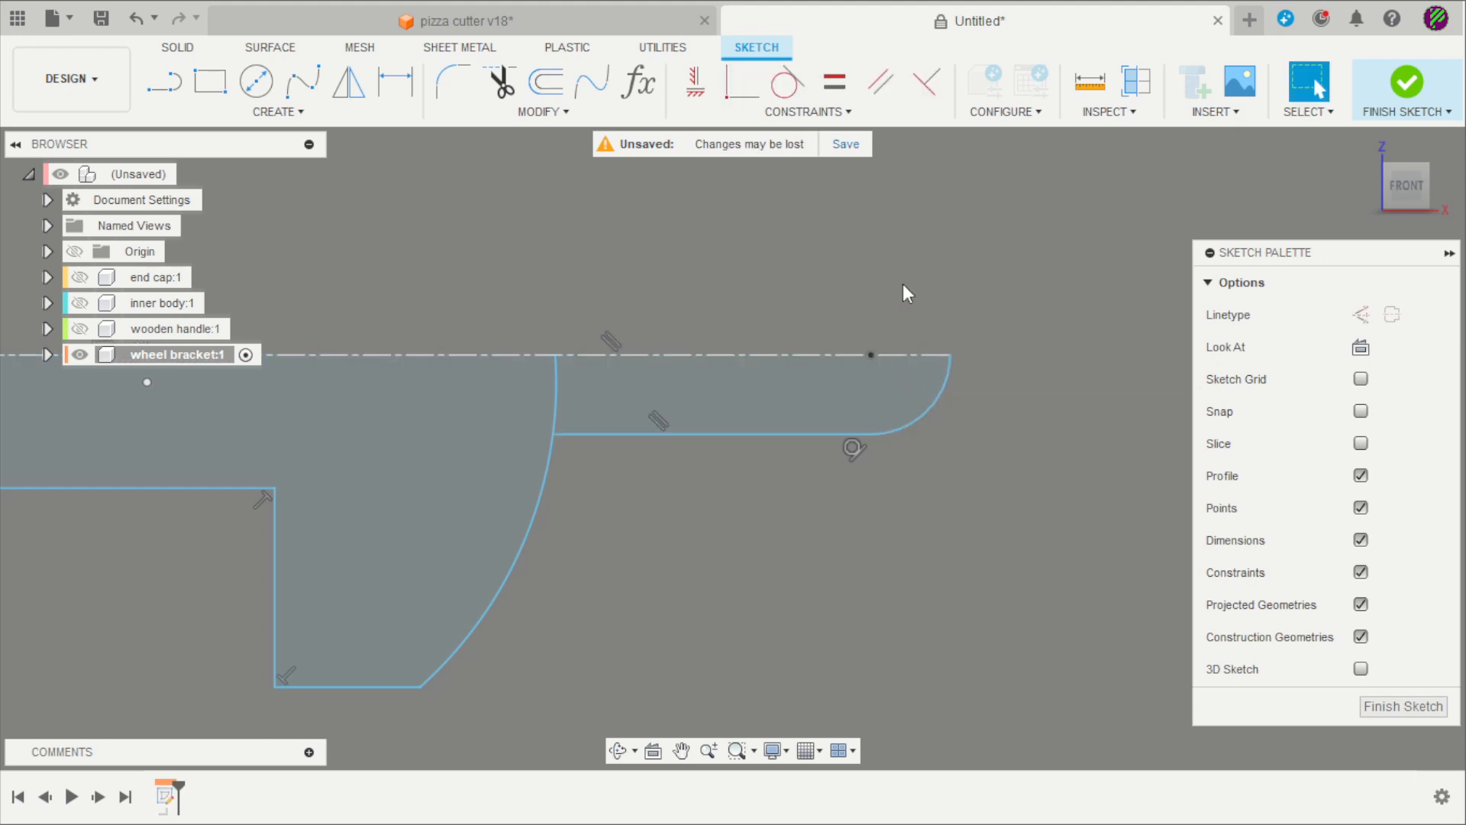
# Dimension the upper horizontal step line about the construction line as a 6 mm diameter
pyautogui.scroll(-2, 908, 288)
pyautogui.scroll(-2, 638, 254)
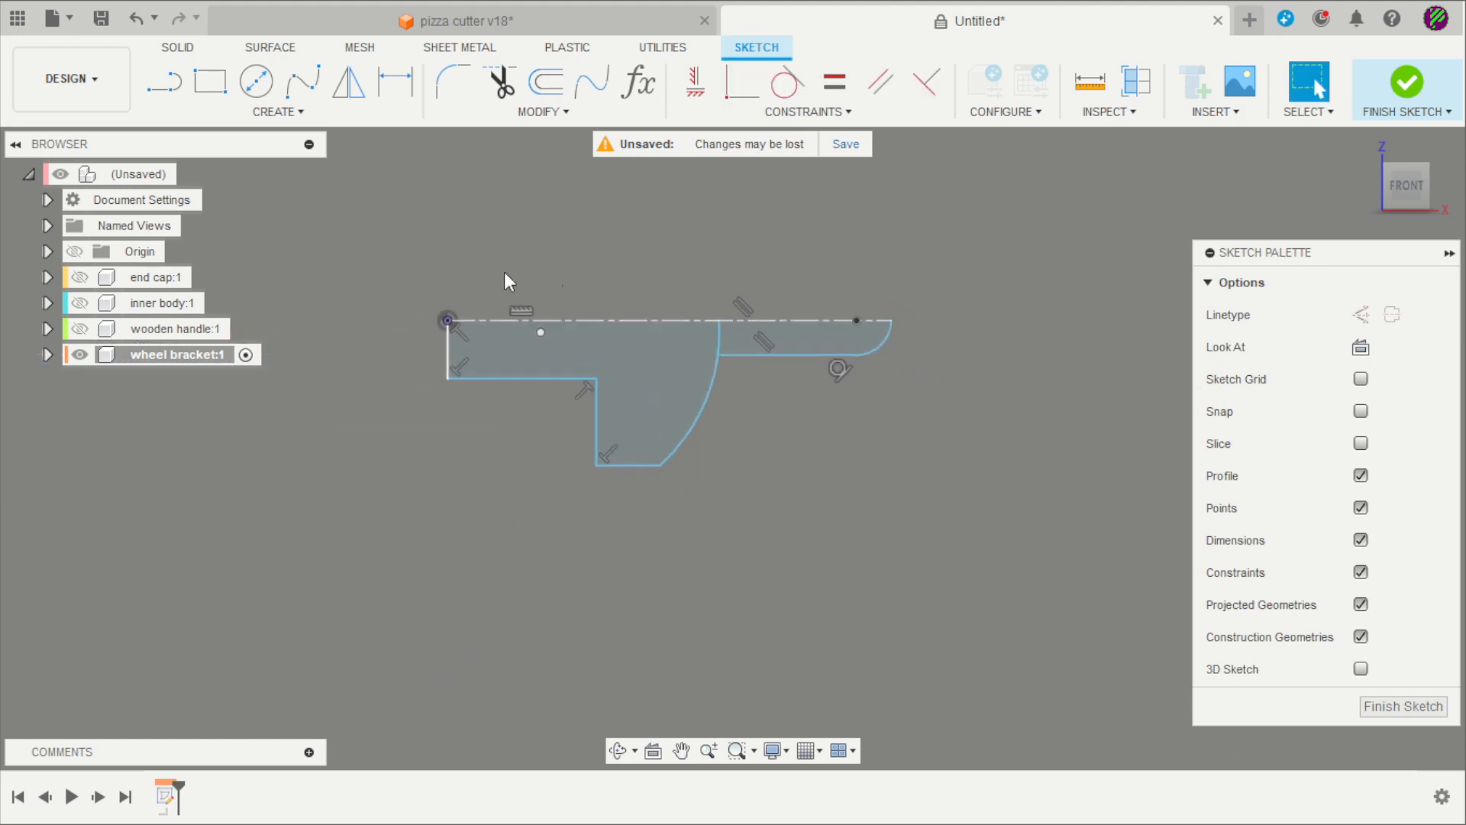
pyautogui.scroll(1, 443, 416)
pyautogui.press('d')
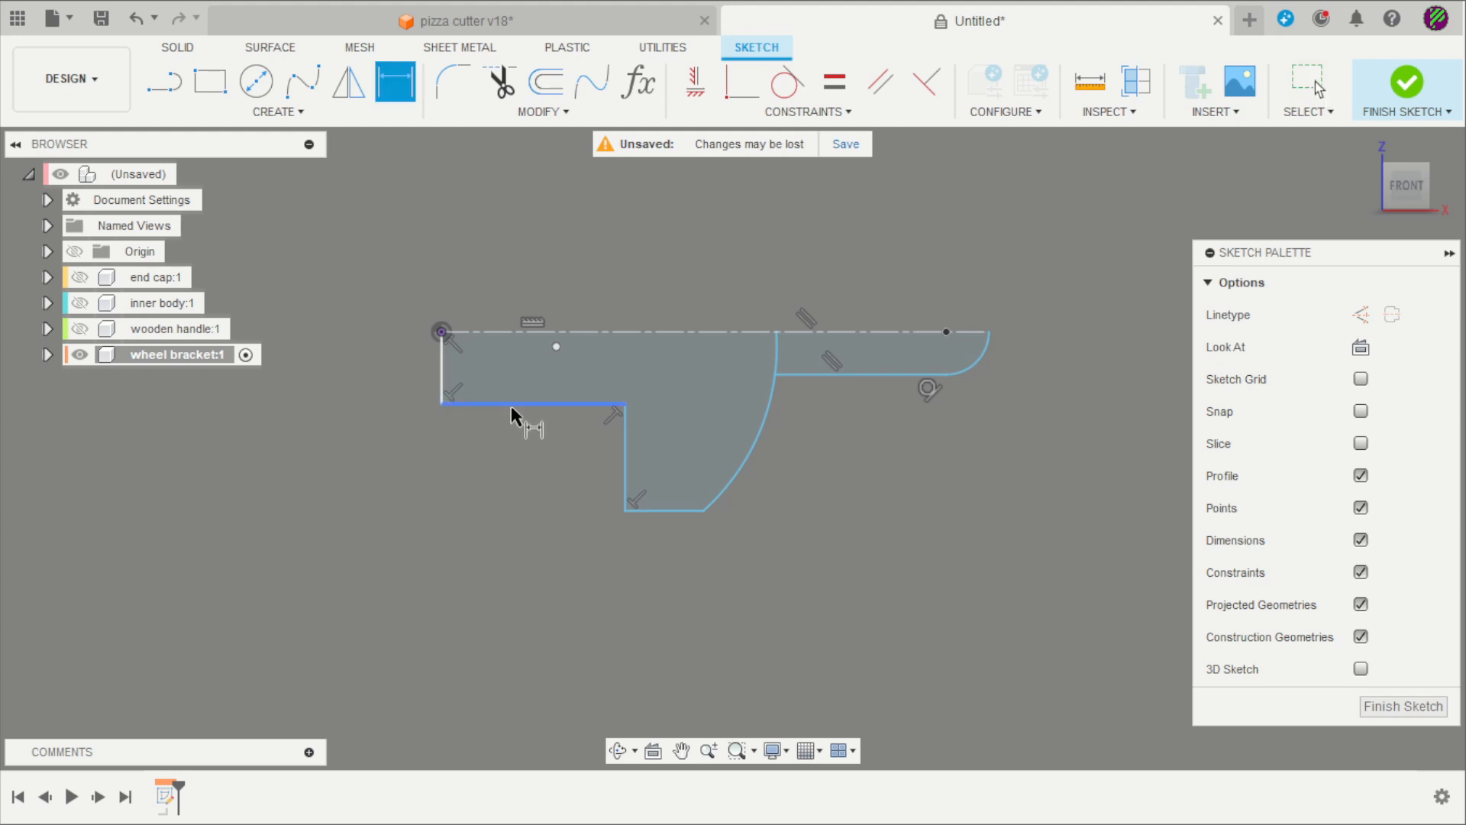
pyautogui.click(511, 407)
pyautogui.click(506, 332)
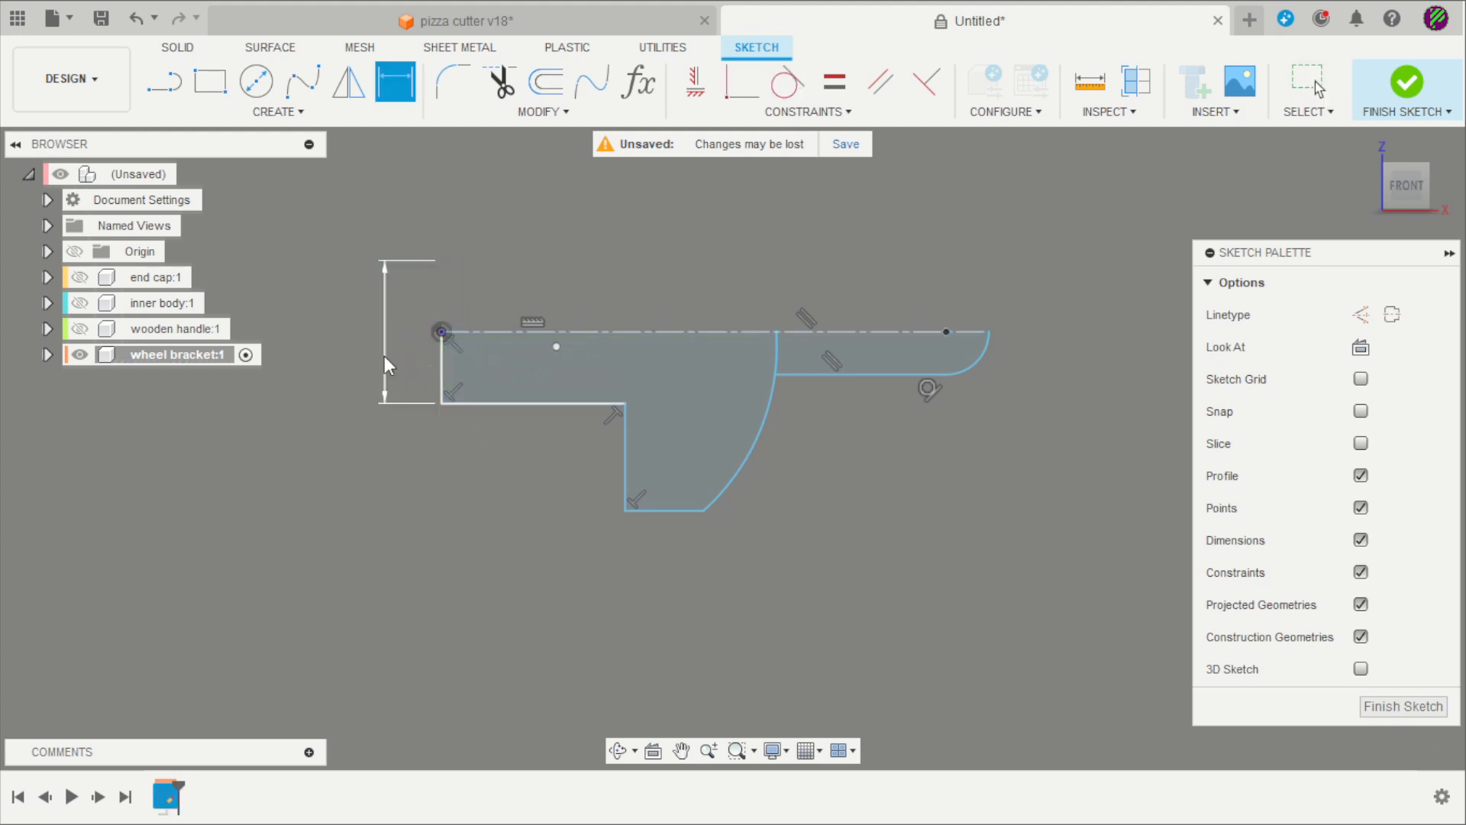
pyautogui.click(383, 356)
pyautogui.write('10')
pyautogui.press('Return')
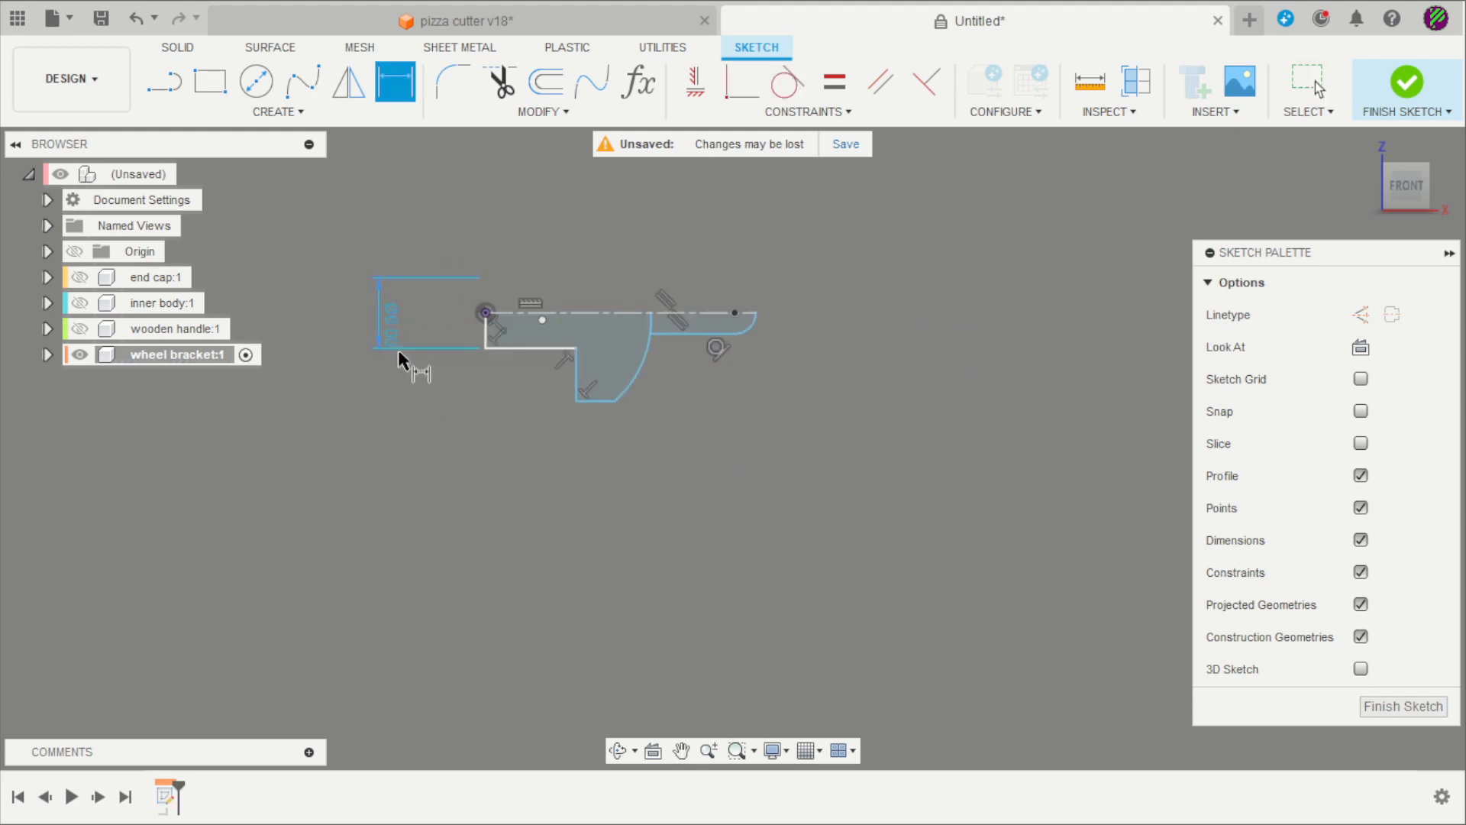
# Set the length of the upper horizontal step line to 12 mm
pyautogui.scroll(5, 472, 327)
pyautogui.click(584, 377)
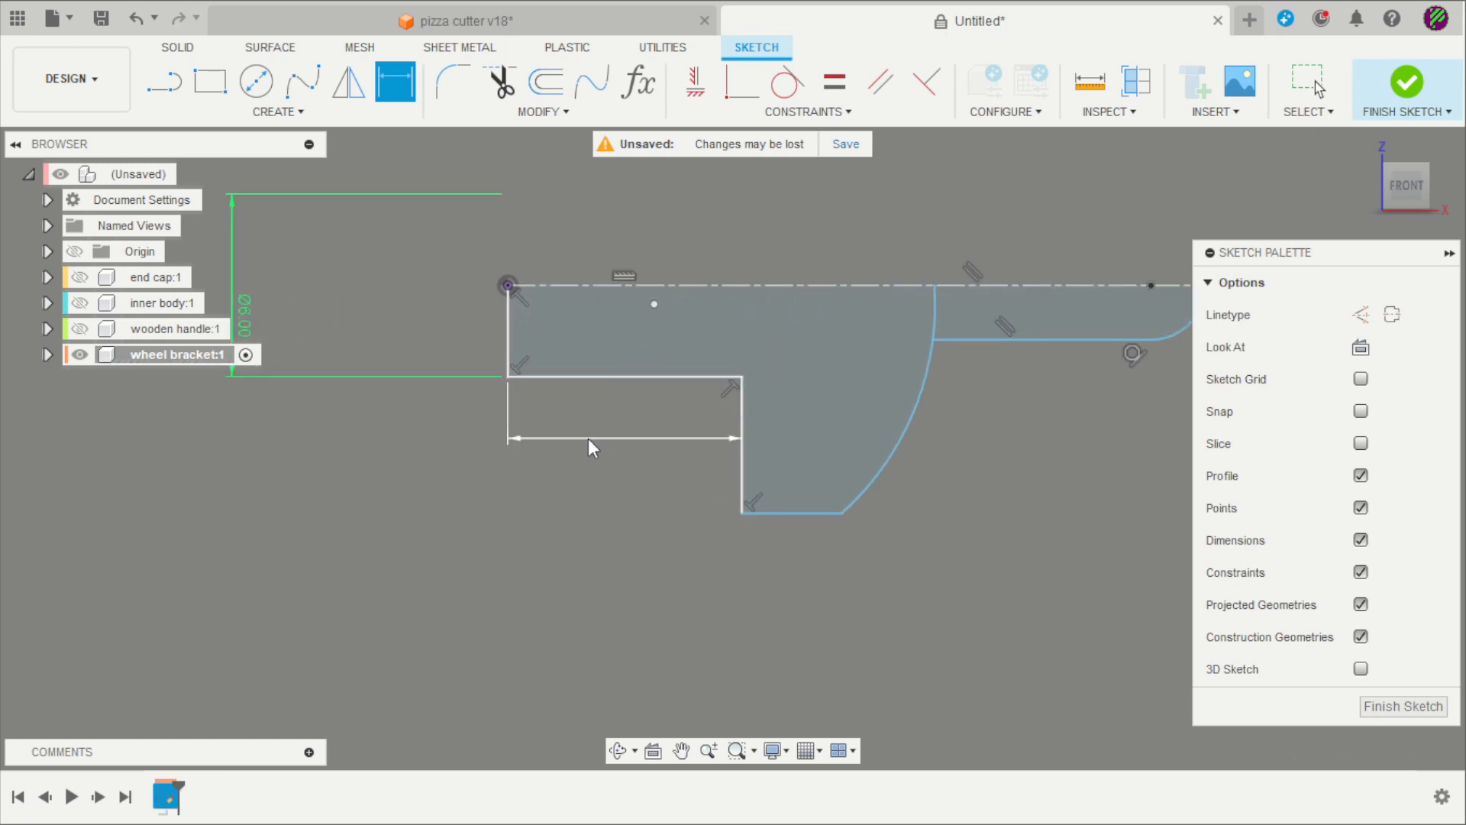
pyautogui.click(588, 438)
pyautogui.write('12')
pyautogui.press('Return')
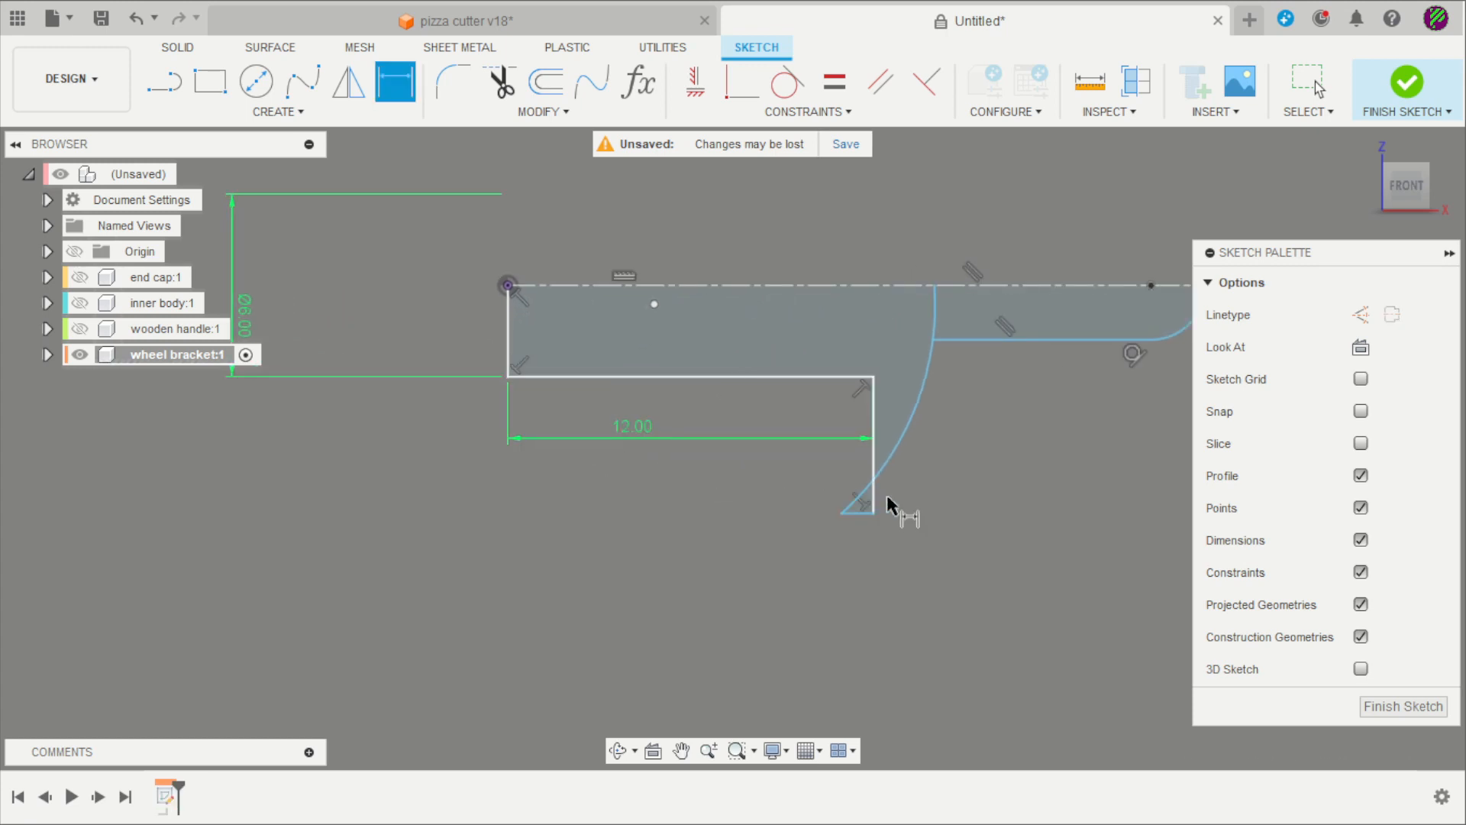
# Move both ends of the large arc outward so the bottom segment extends beyond the vertical step line and the profile no longer crosses itself
pyautogui.scroll(3, 901, 494)
pyautogui.press('Escape')
pyautogui.scroll(-3, 909, 516)
pyautogui.scroll(3, 1074, 460)
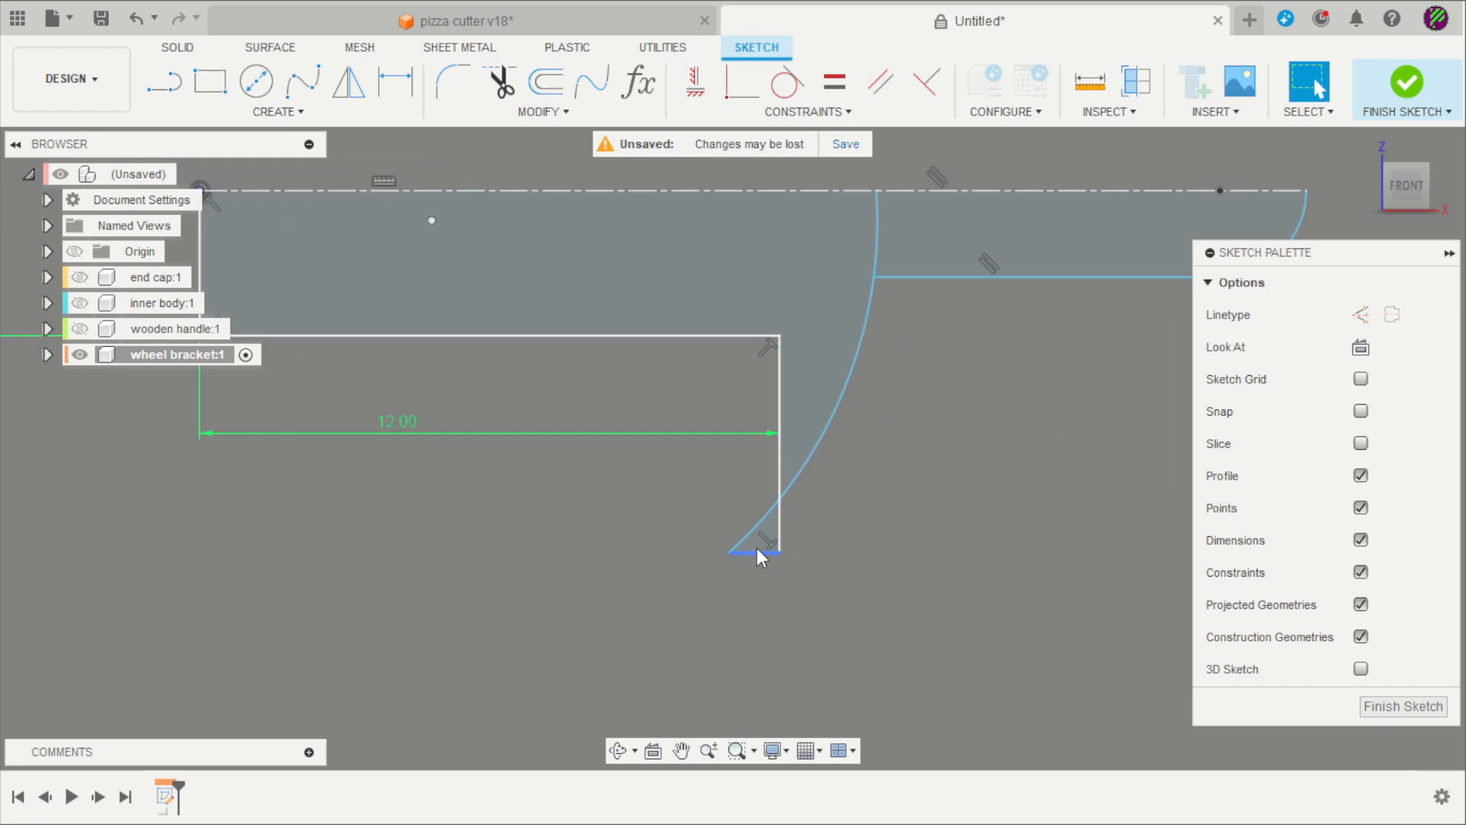
pyautogui.moveTo(726, 553); pyautogui.dragTo(822, 551)
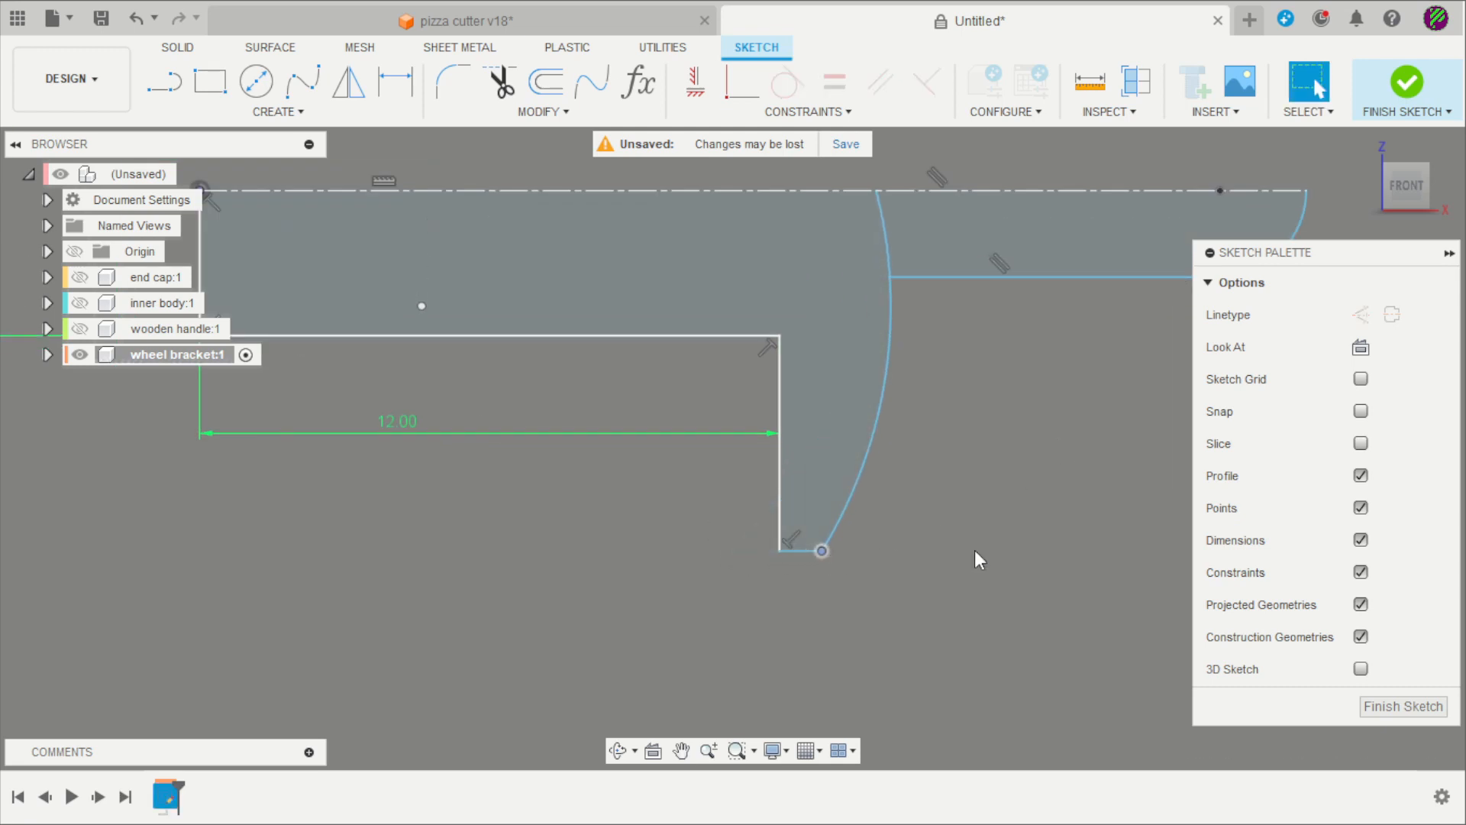
pyautogui.scroll(-2, 987, 423)
pyautogui.scroll(2, 988, 429)
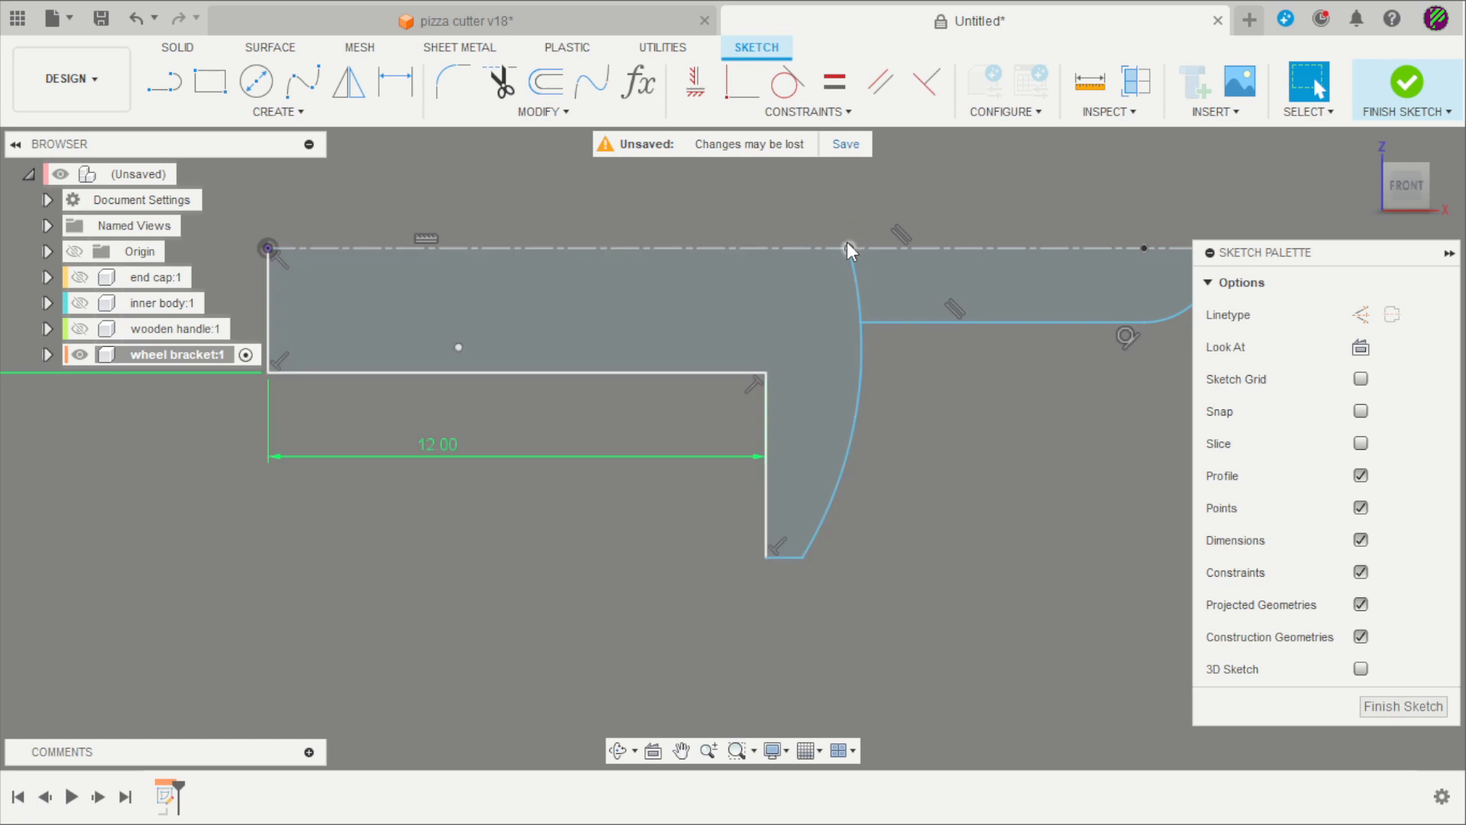
pyautogui.moveTo(850, 248); pyautogui.dragTo(892, 247)
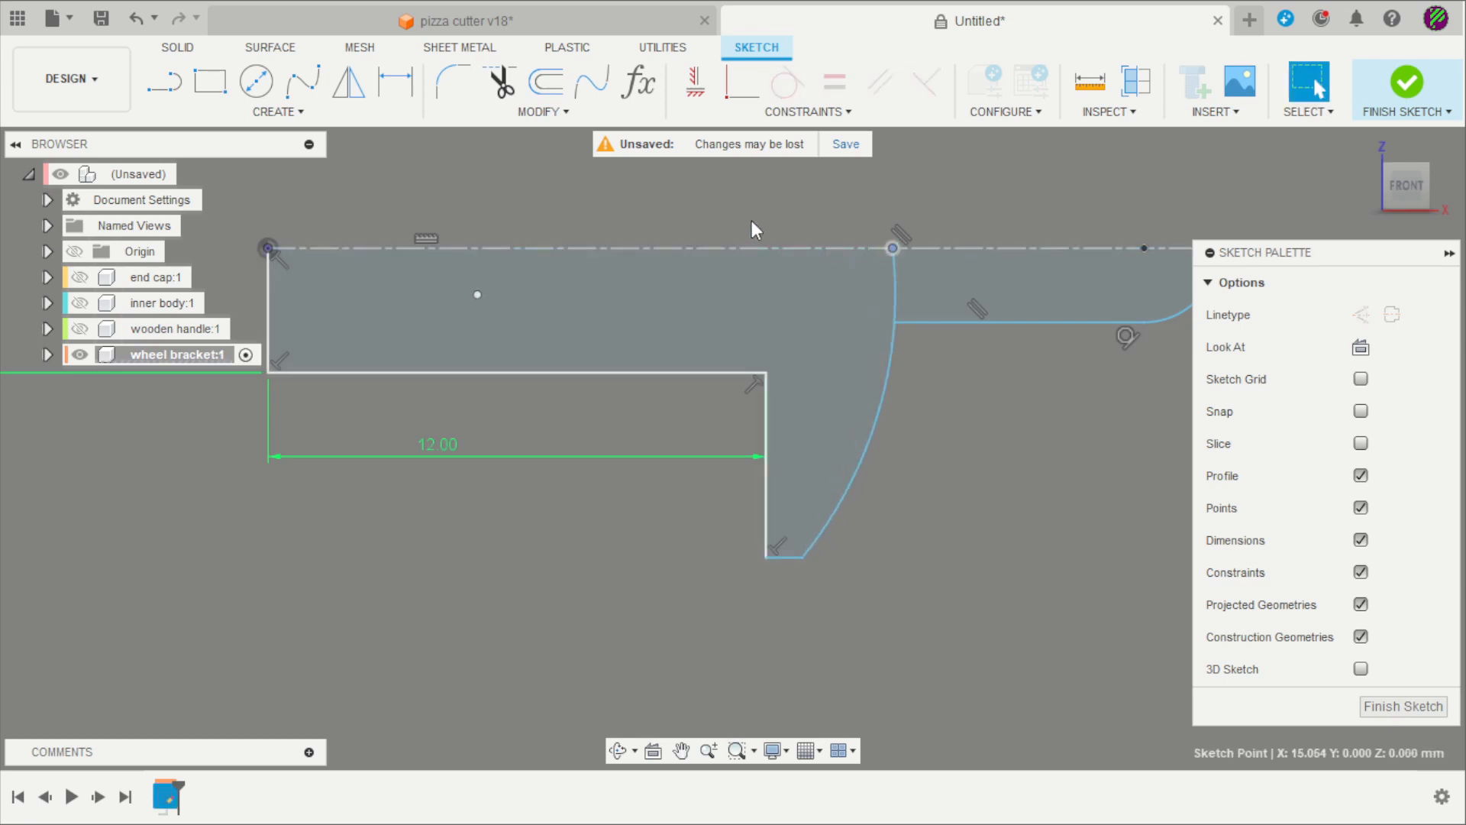
# Constrain the large arc's centre point to be coincident with the construction line
pyautogui.click(742, 82)
pyautogui.click(477, 297)
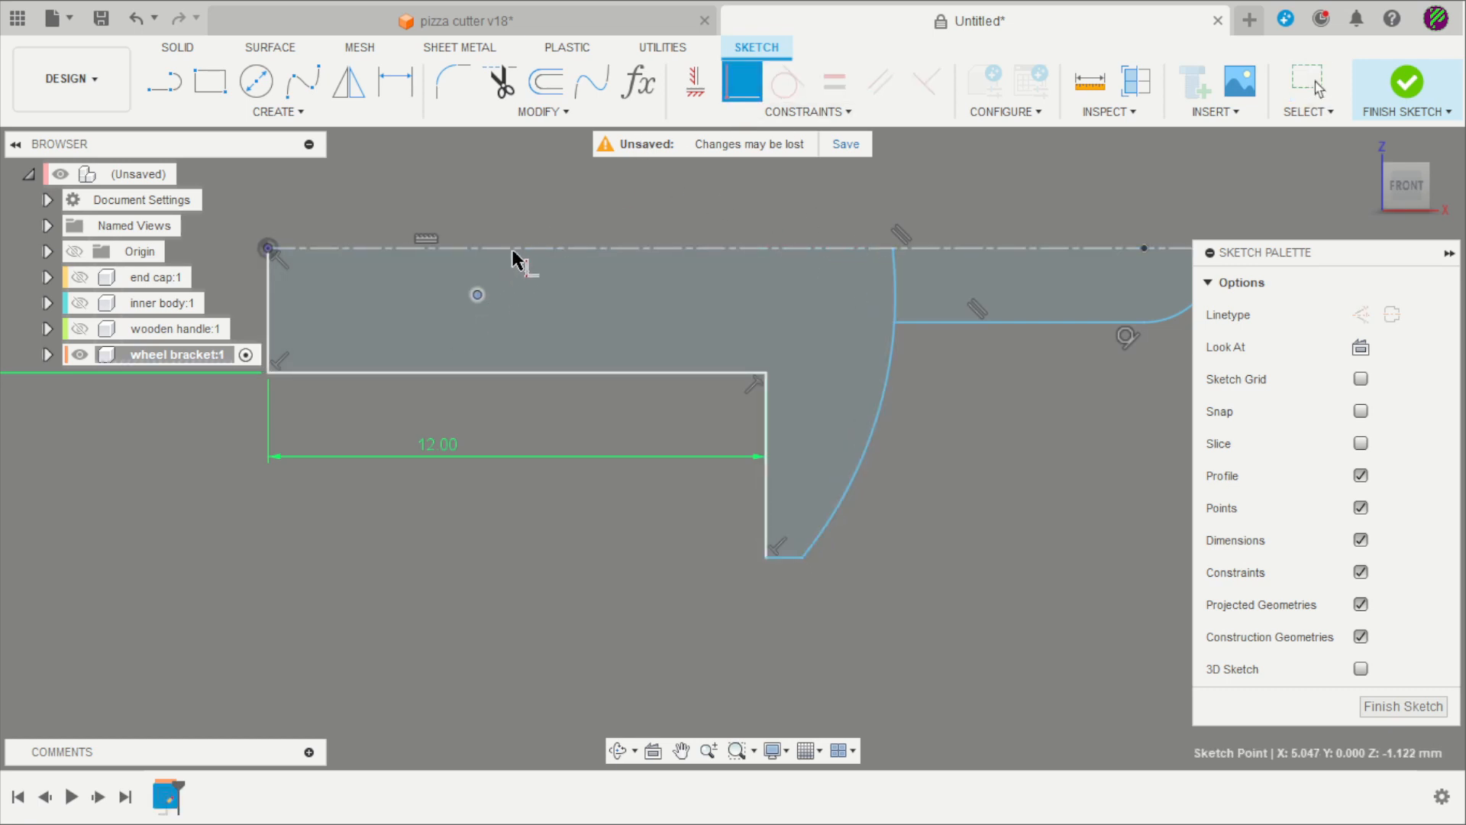
pyautogui.click(535, 246)
pyautogui.press('Escape')
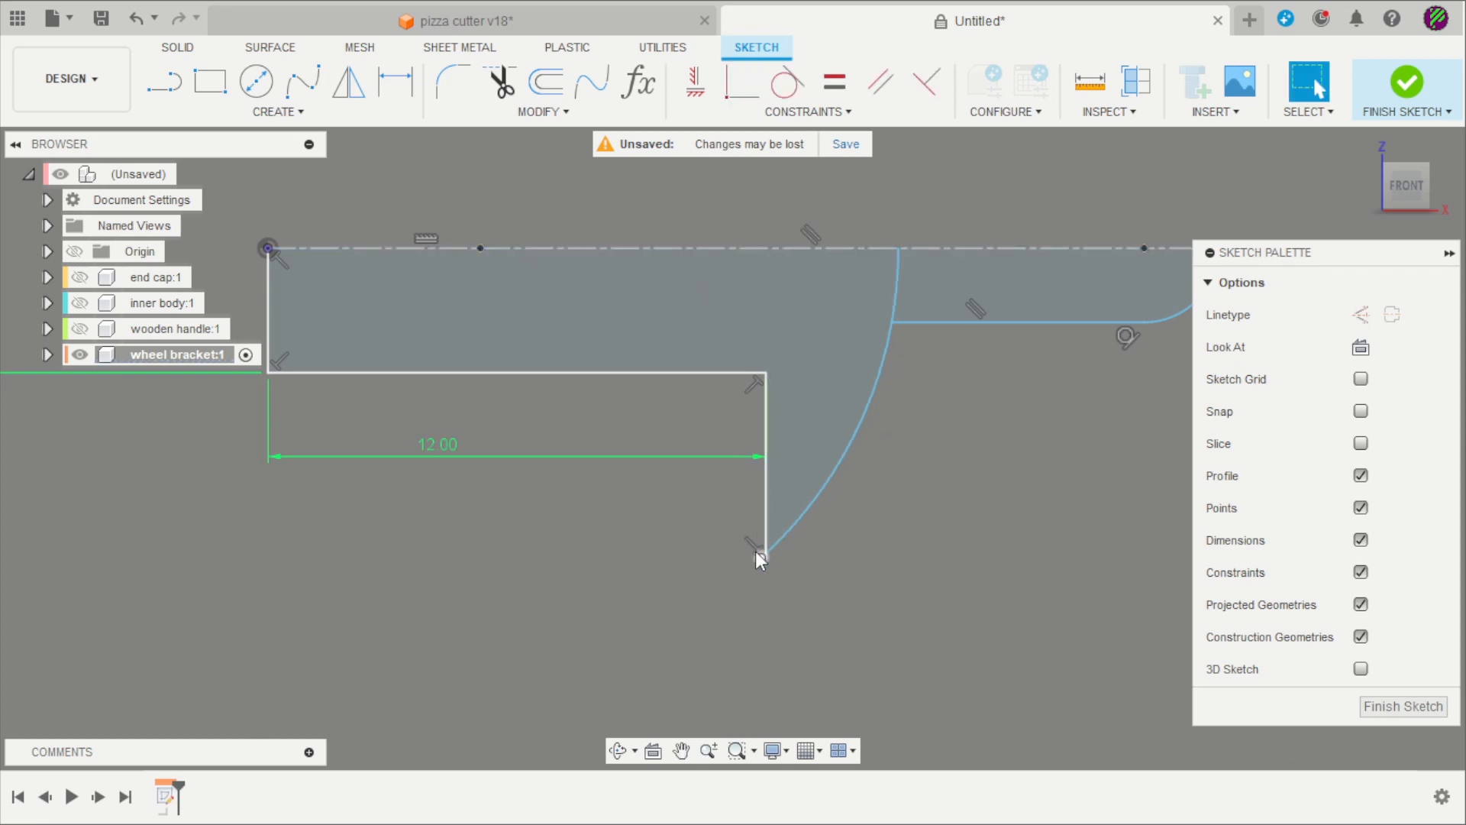
# Pull the bottom segment's free end outward past the vertical step line and set the segment's length to 3 mm
pyautogui.moveTo(756, 552); pyautogui.dragTo(815, 557)
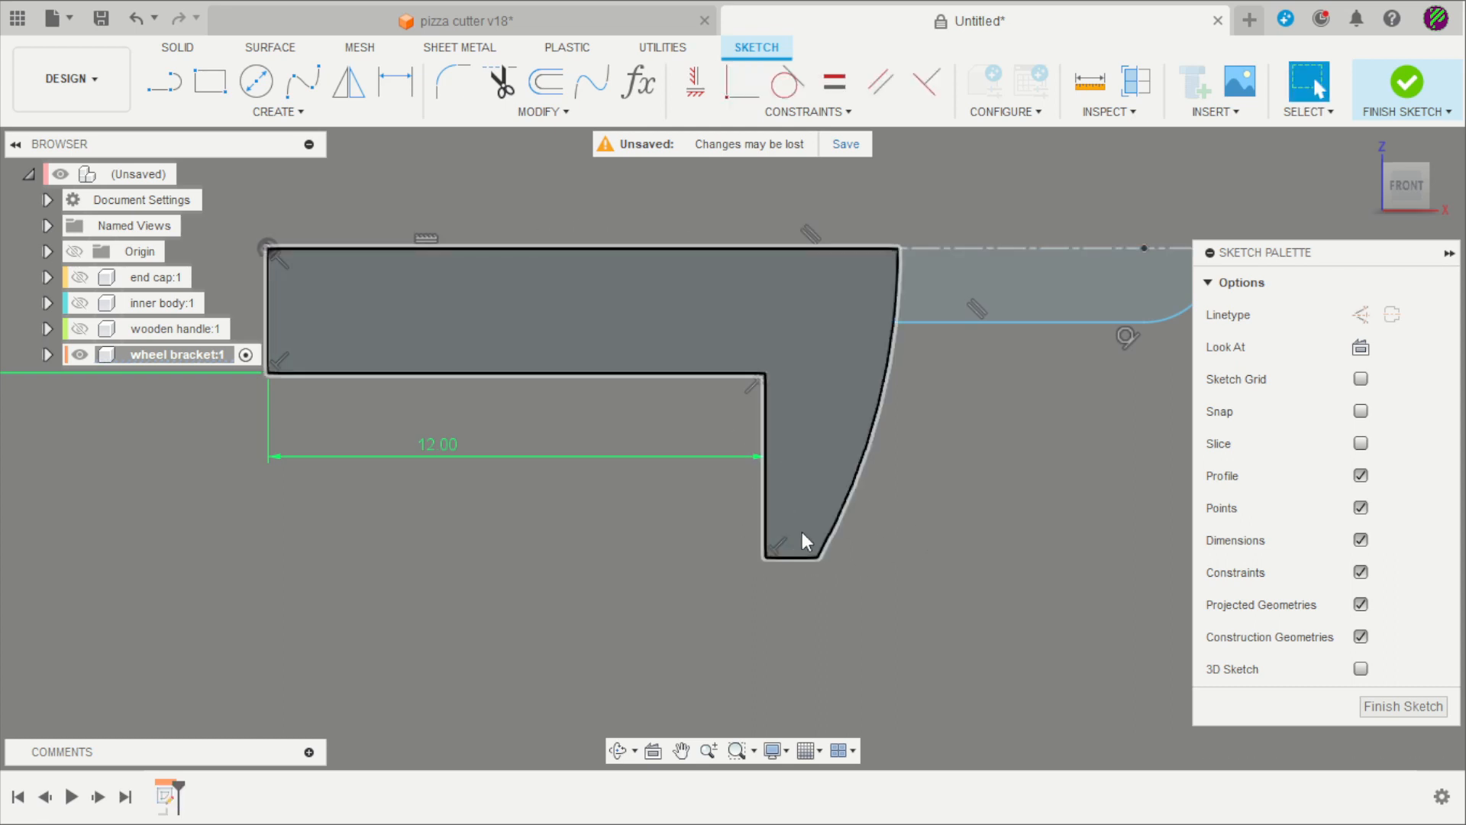
pyautogui.press('d')
pyautogui.click(797, 557)
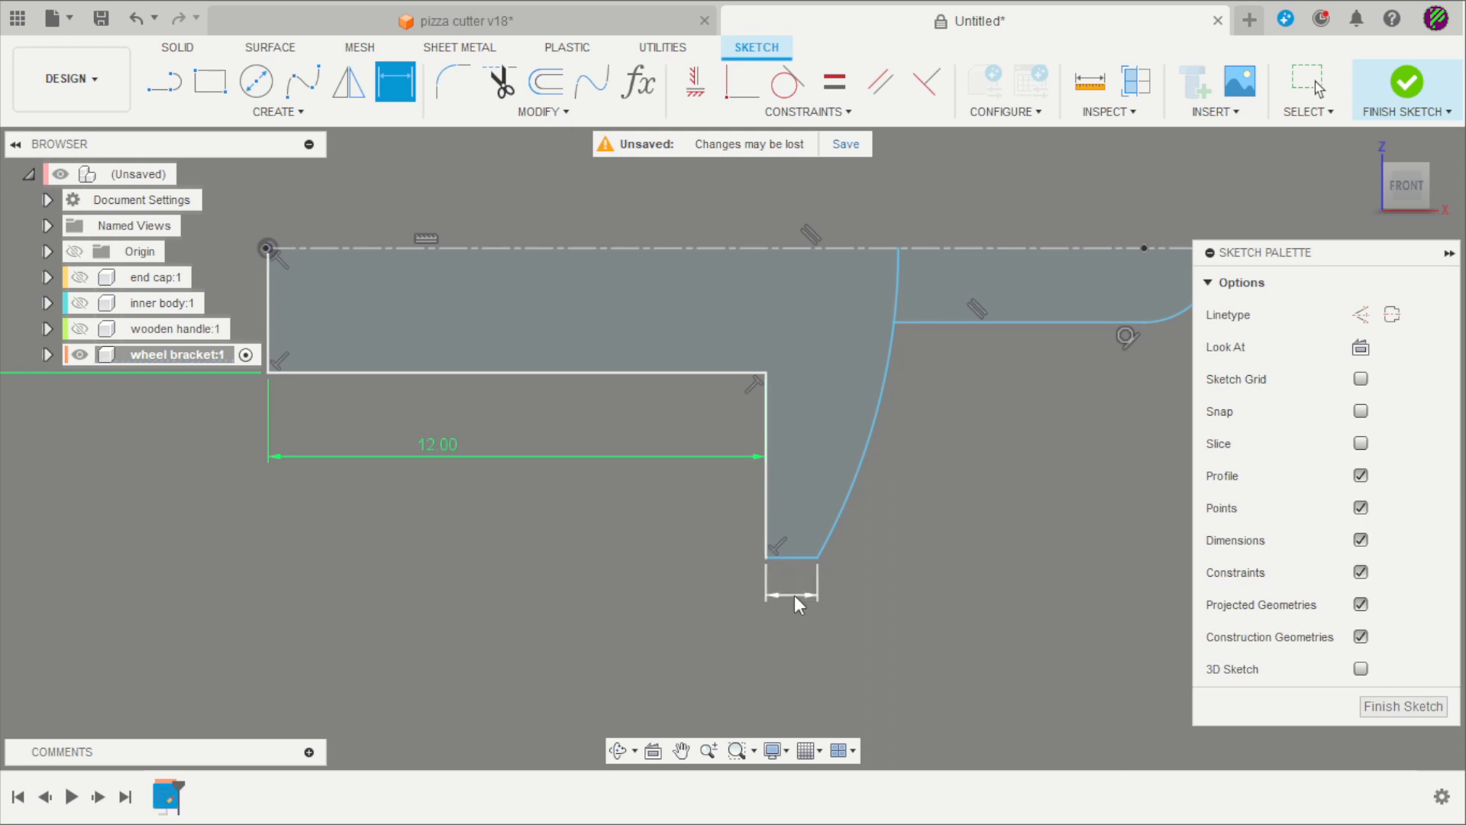
pyautogui.click(794, 596)
pyautogui.write('3')
pyautogui.press('Return')
pyautogui.scroll(-3, 811, 457)
pyautogui.scroll(3, 889, 563)
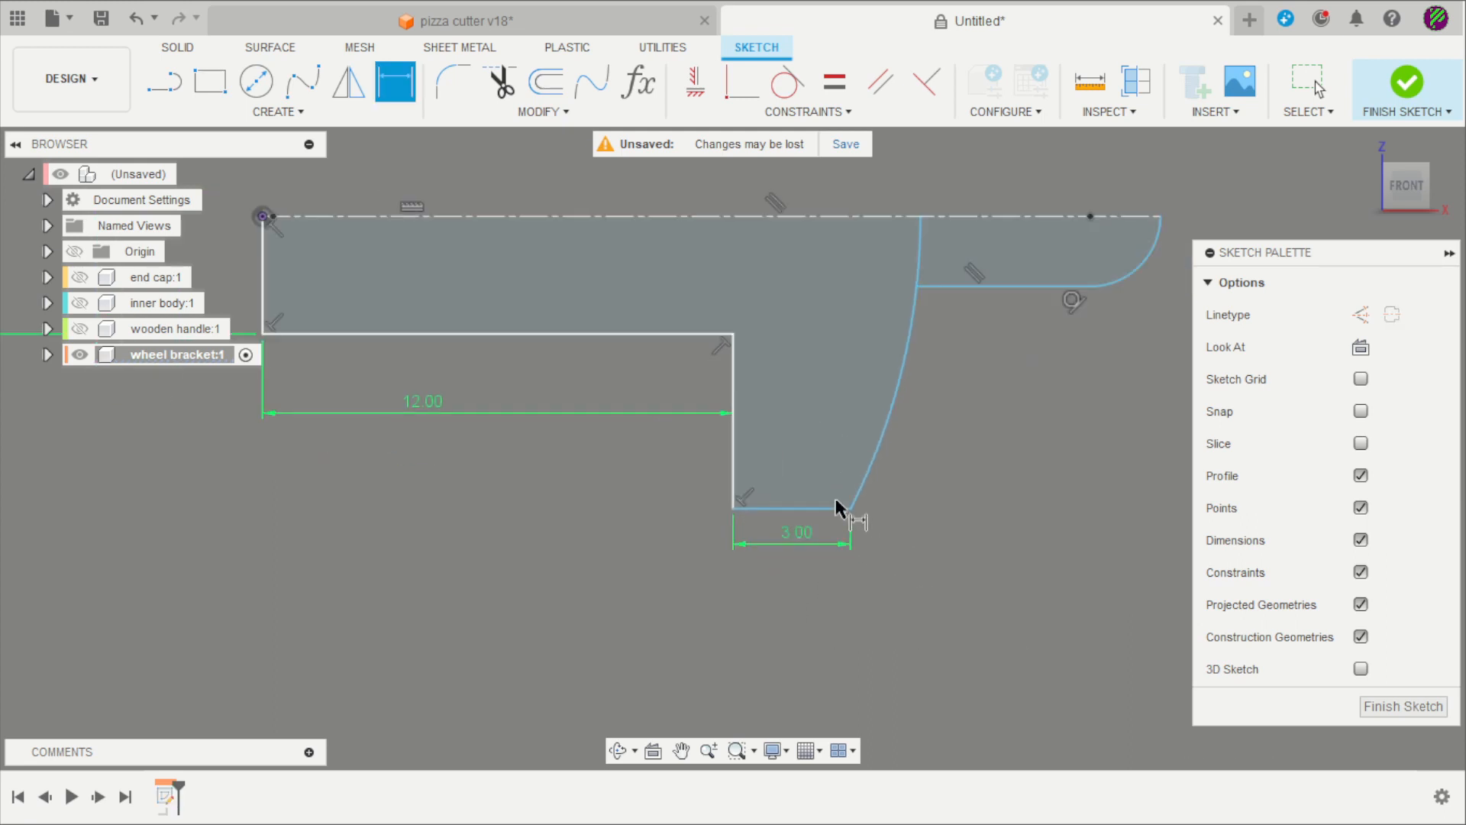
# Set the horizontal distance between the large arc's lower and upper endpoints to 3 mm
pyautogui.click(850, 509)
pyautogui.click(921, 216)
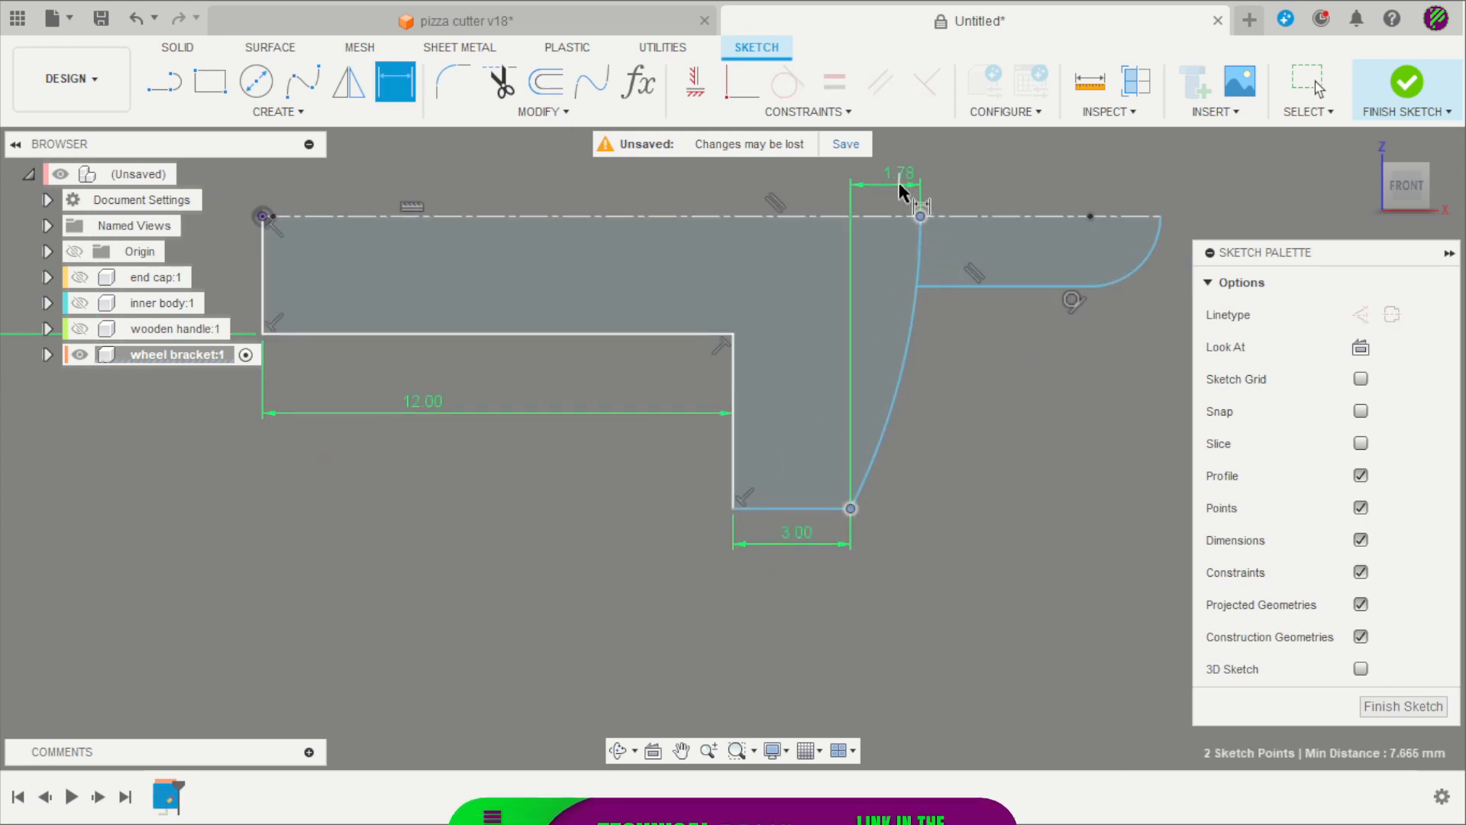
pyautogui.click(899, 181)
pyautogui.write('3')
pyautogui.press('Return')
pyautogui.scroll(-4, 840, 208)
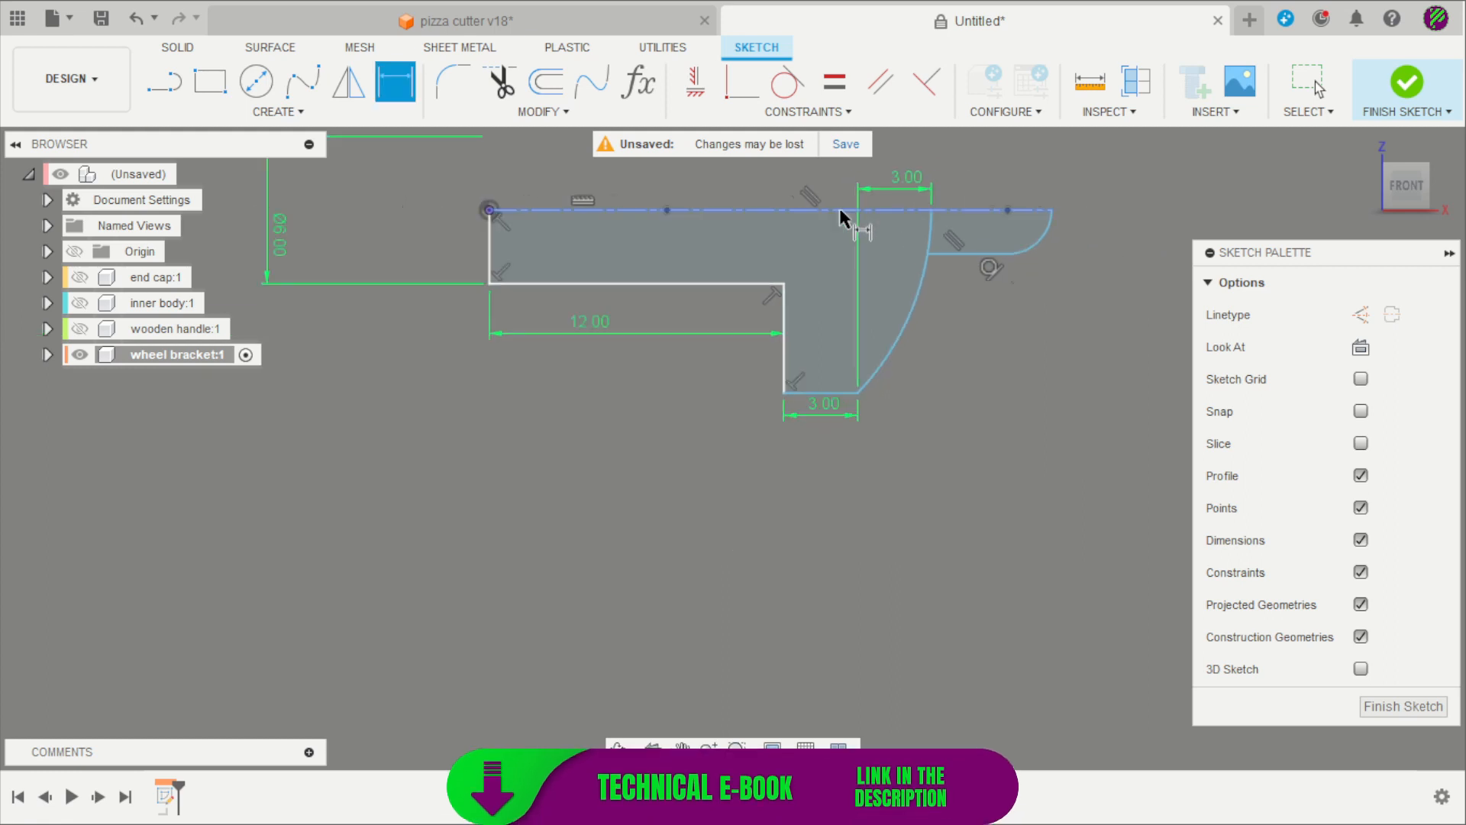
# Dimension the short bottom segment about the construction line as a 25 mm diameter
pyautogui.scroll(2, 931, 236)
pyautogui.click(795, 416)
pyautogui.click(788, 402)
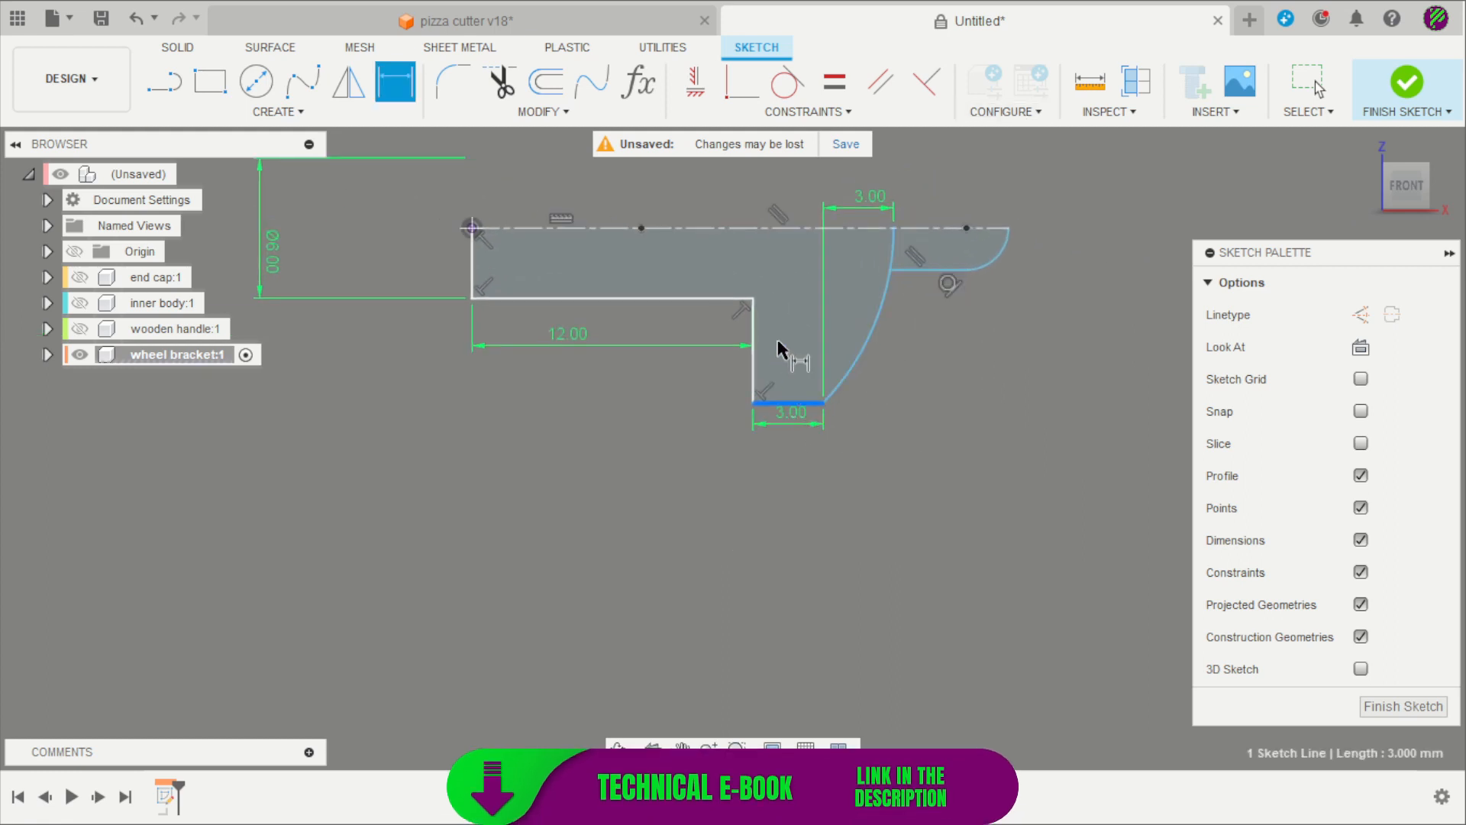
pyautogui.click(791, 227)
pyautogui.click(675, 251)
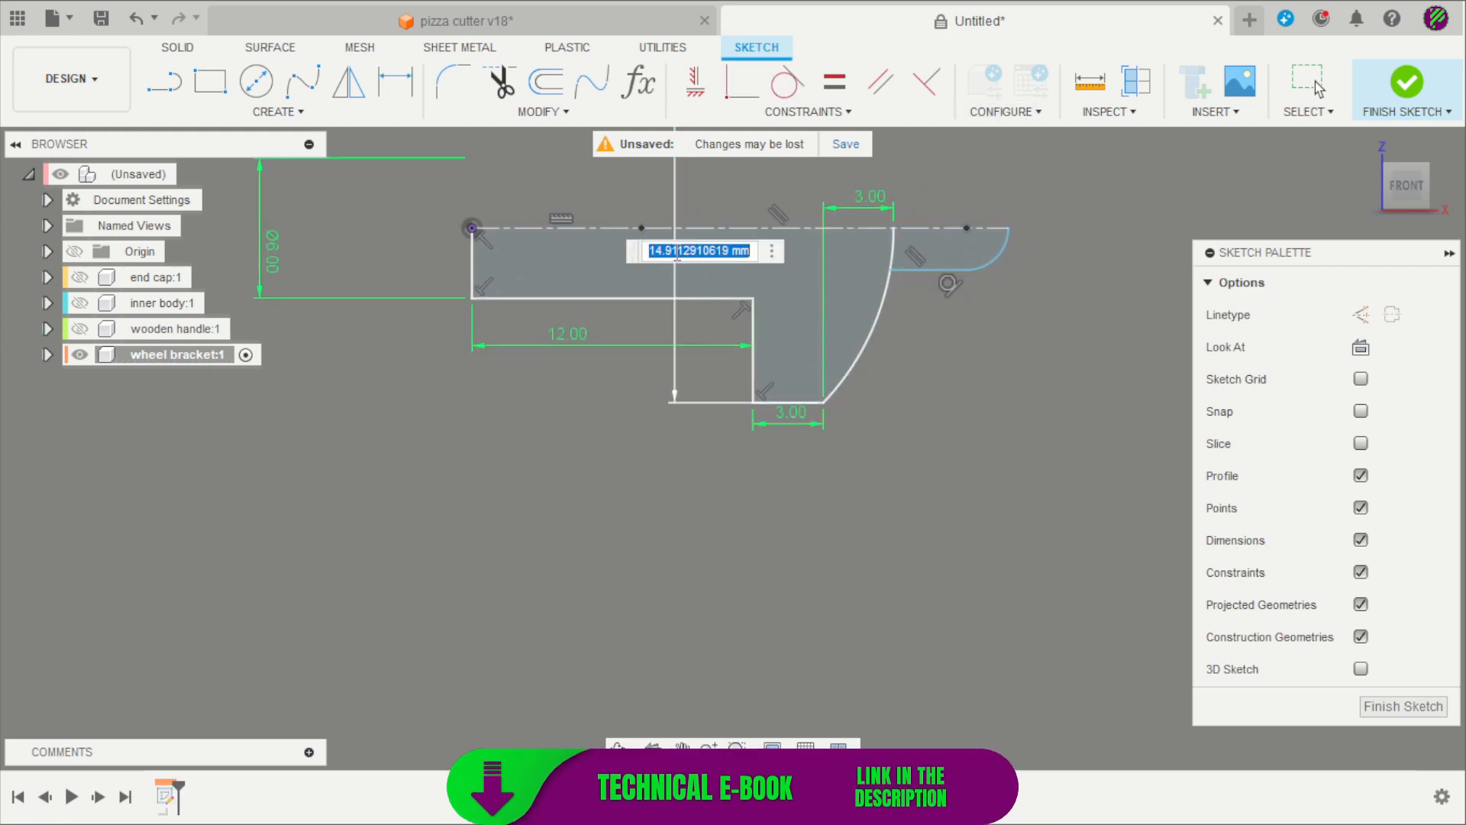
pyautogui.press('Return')
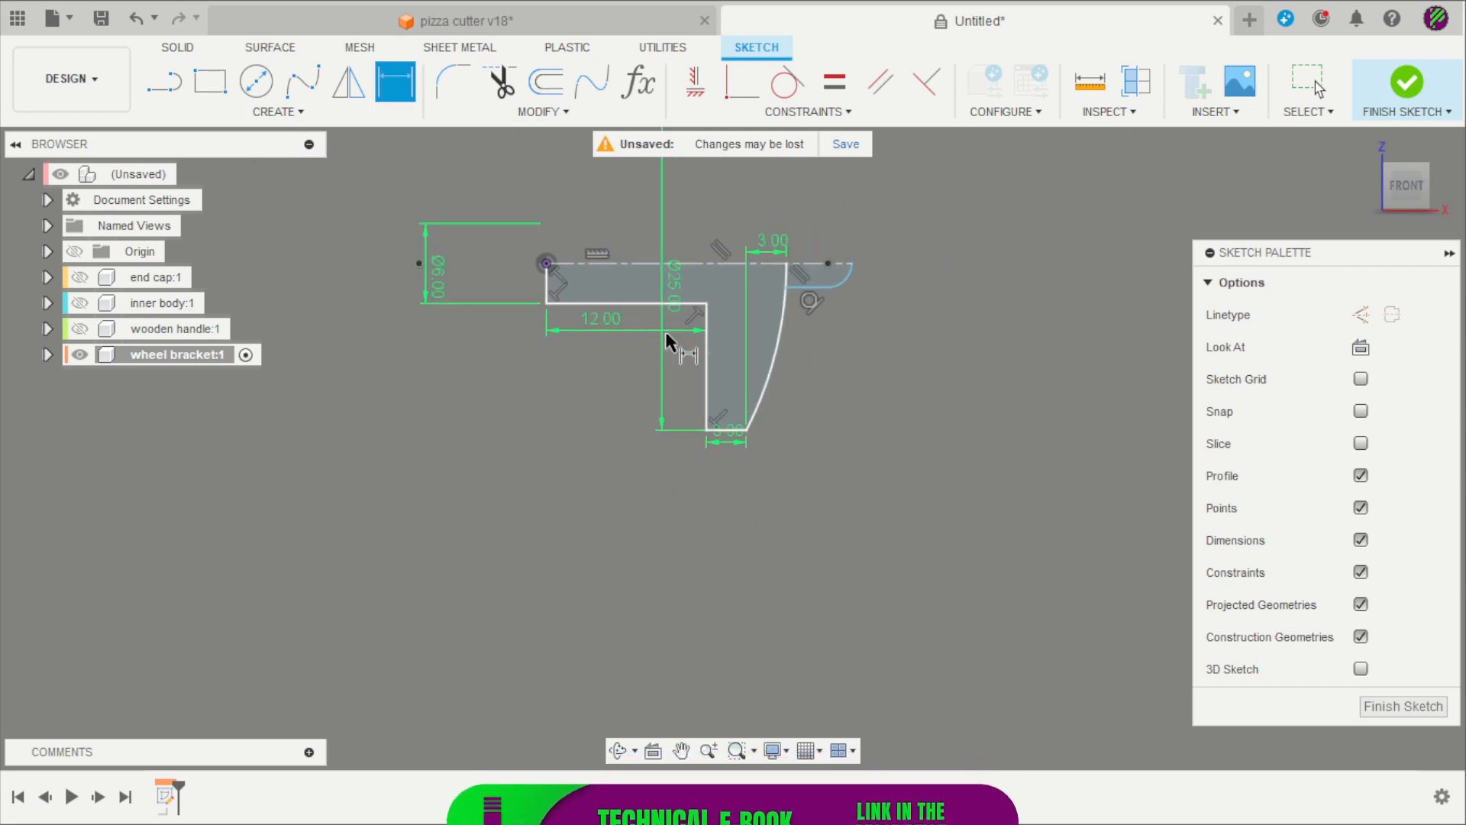
pyautogui.press('Escape')
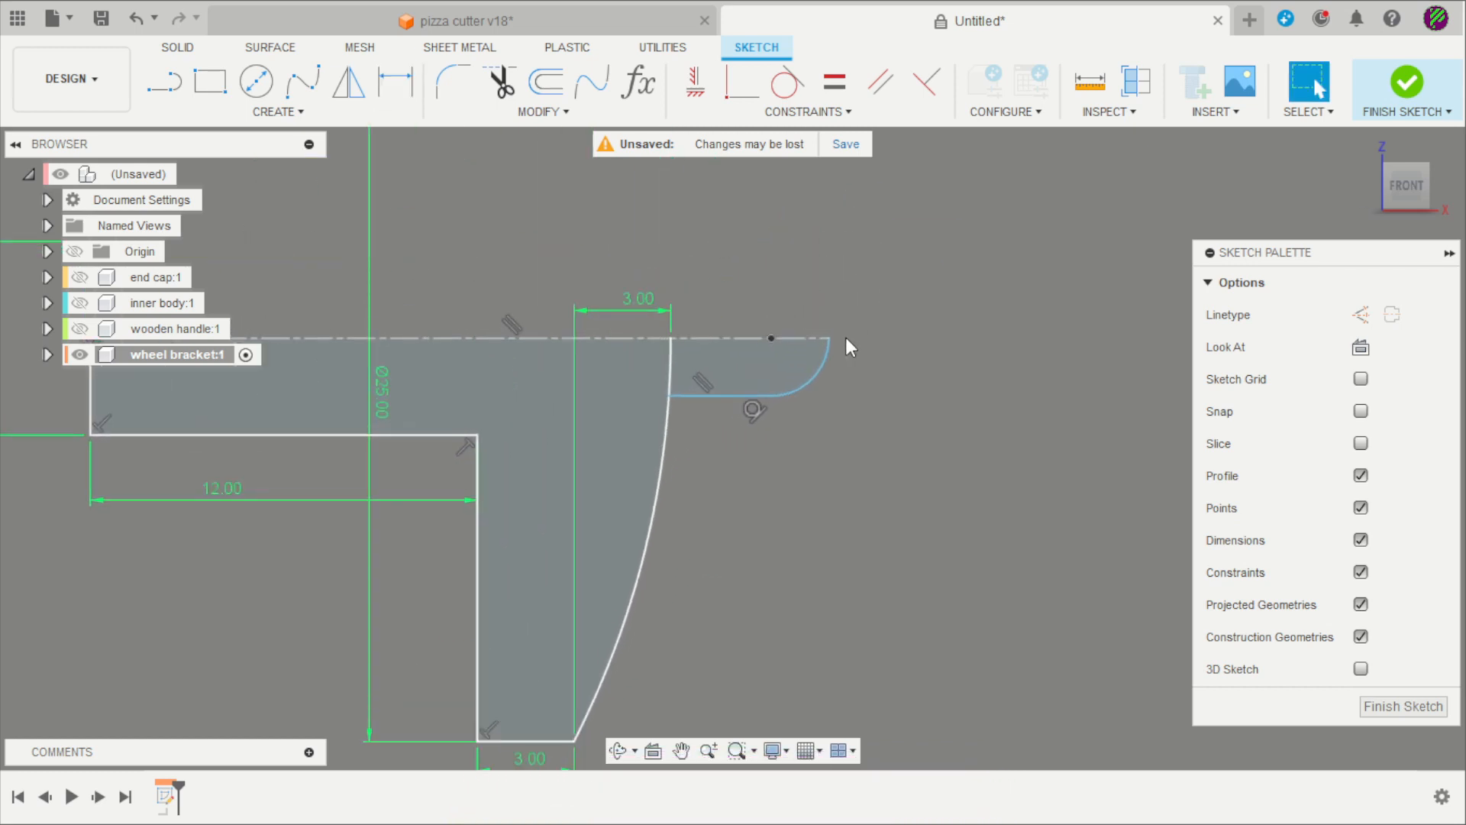
# Stretch the rounded shaft end outward and set the distance from the vertical step line to the rounded tip to 50 mm
pyautogui.moveTo(842, 337); pyautogui.dragTo(1107, 327)
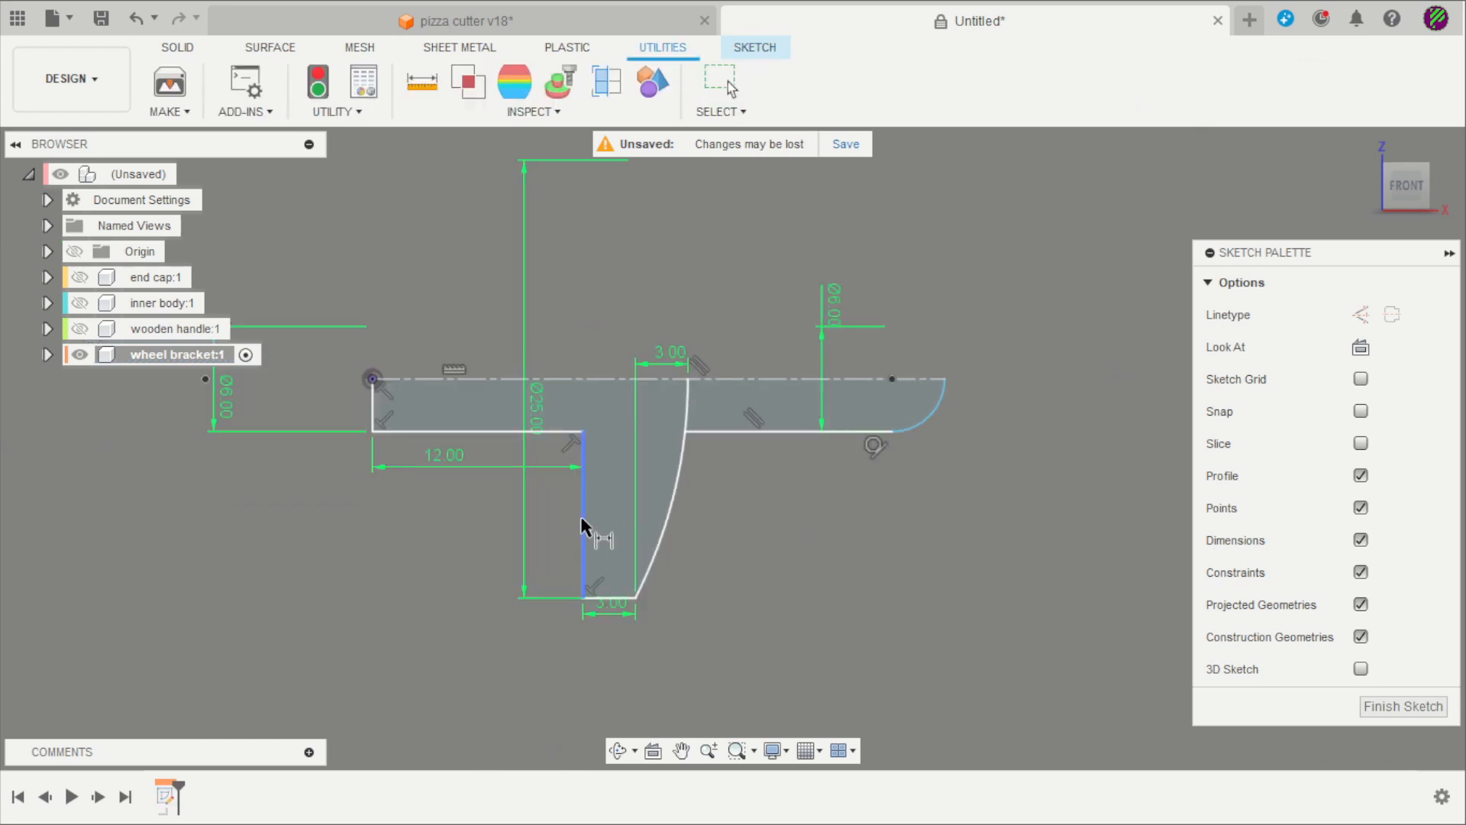
pyautogui.click(583, 526)
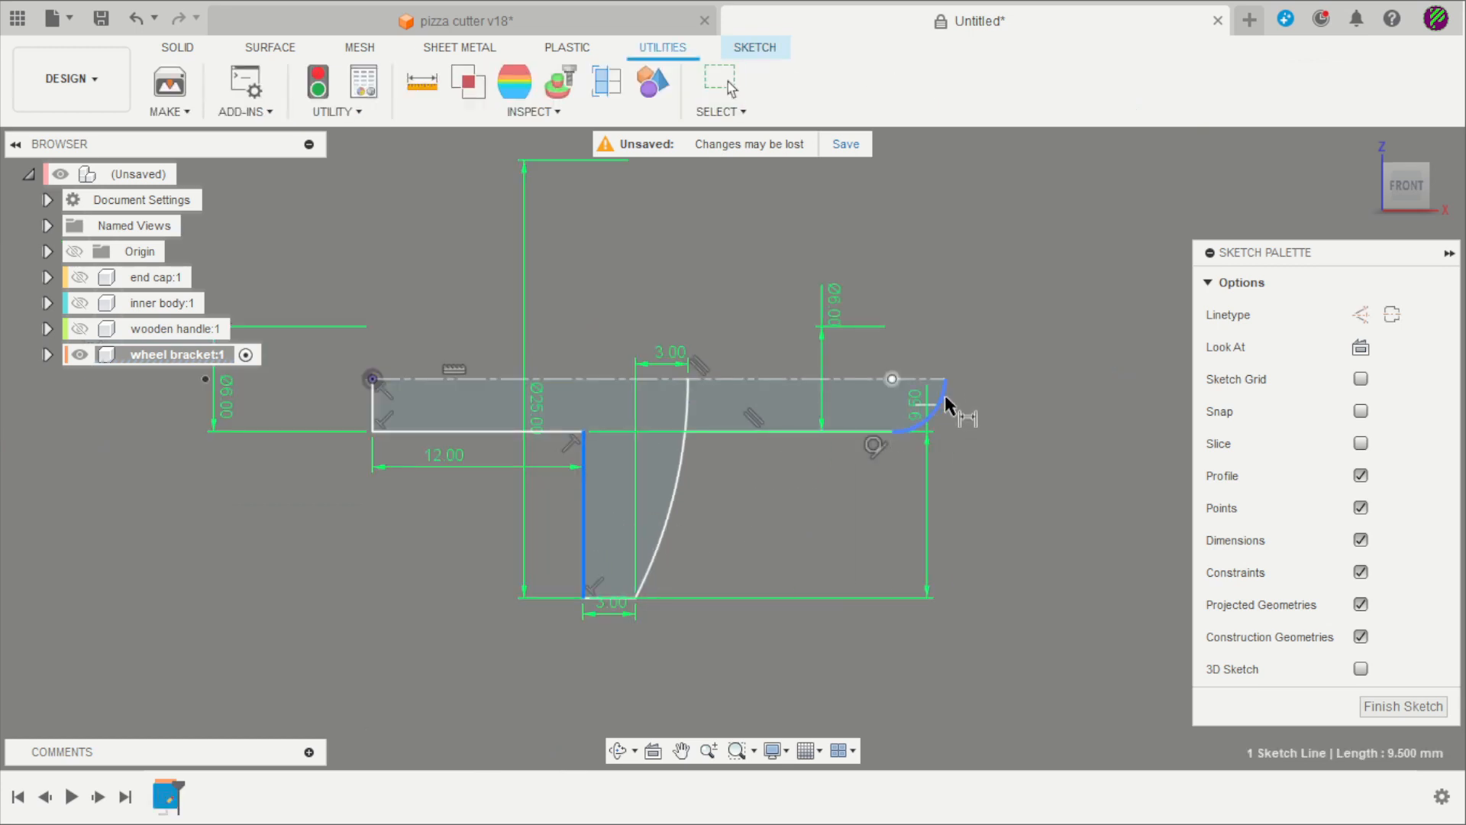
pyautogui.click(944, 378)
pyautogui.click(808, 229)
pyautogui.write('50')
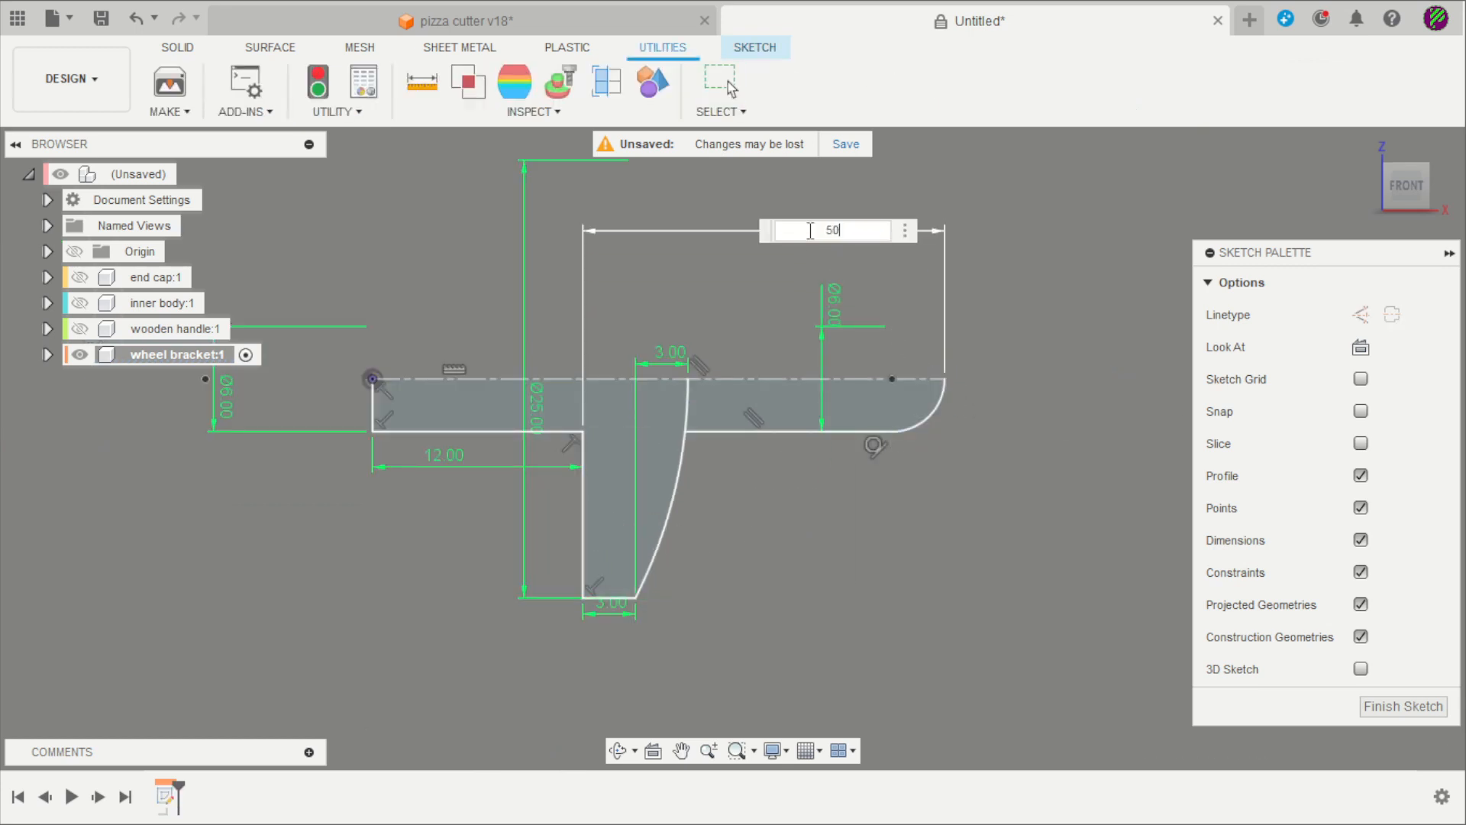
# Set the distance from the flange's back face to the rounded tip to 50 mm, the shaft diameter to 12 mm, and finish the sketch
pyautogui.press('Return')
pyautogui.scroll(-4, 740, 279)
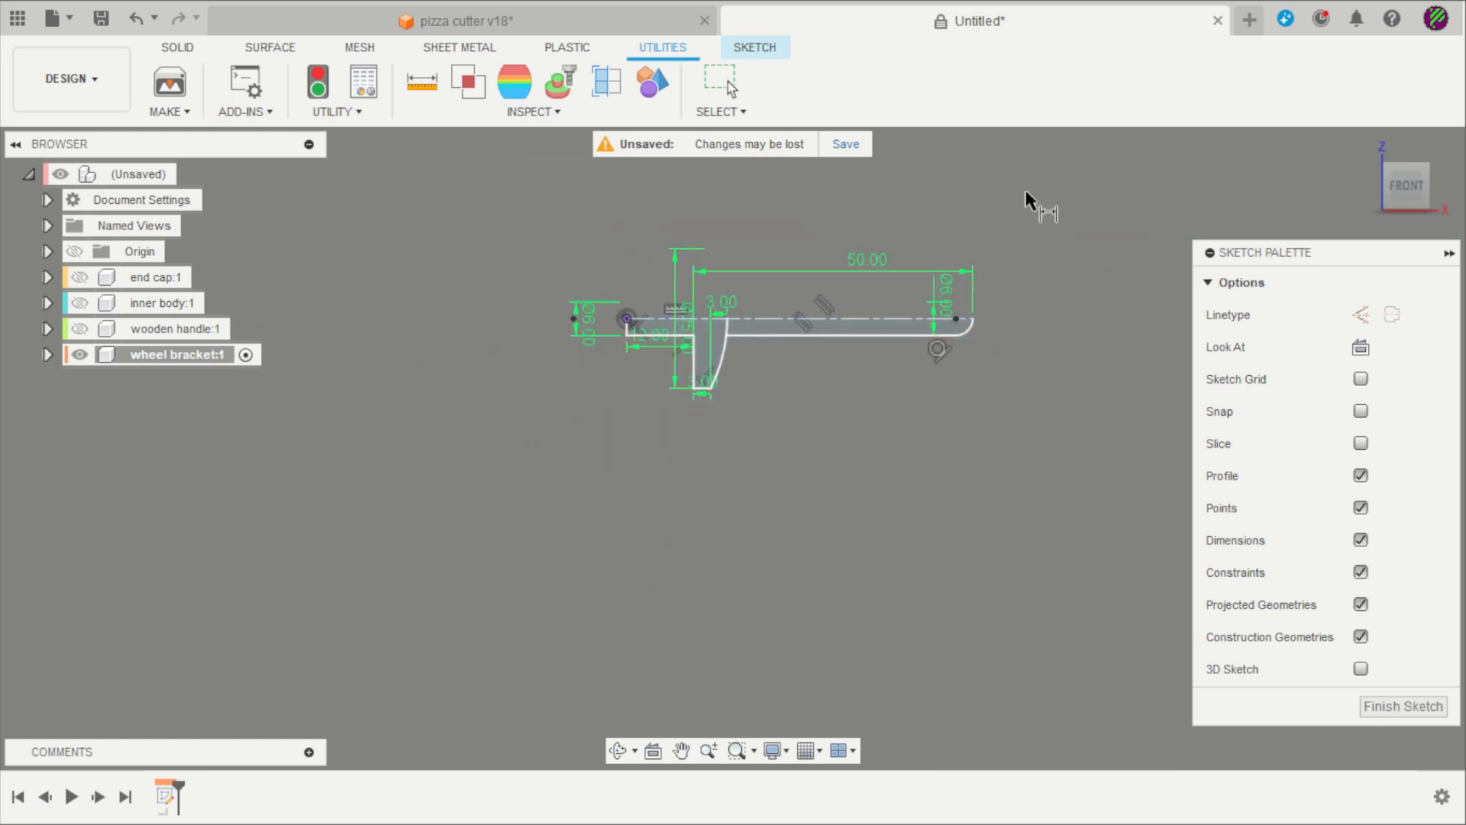
pyautogui.scroll(3, 964, 229)
pyautogui.doubleClick(873, 409)
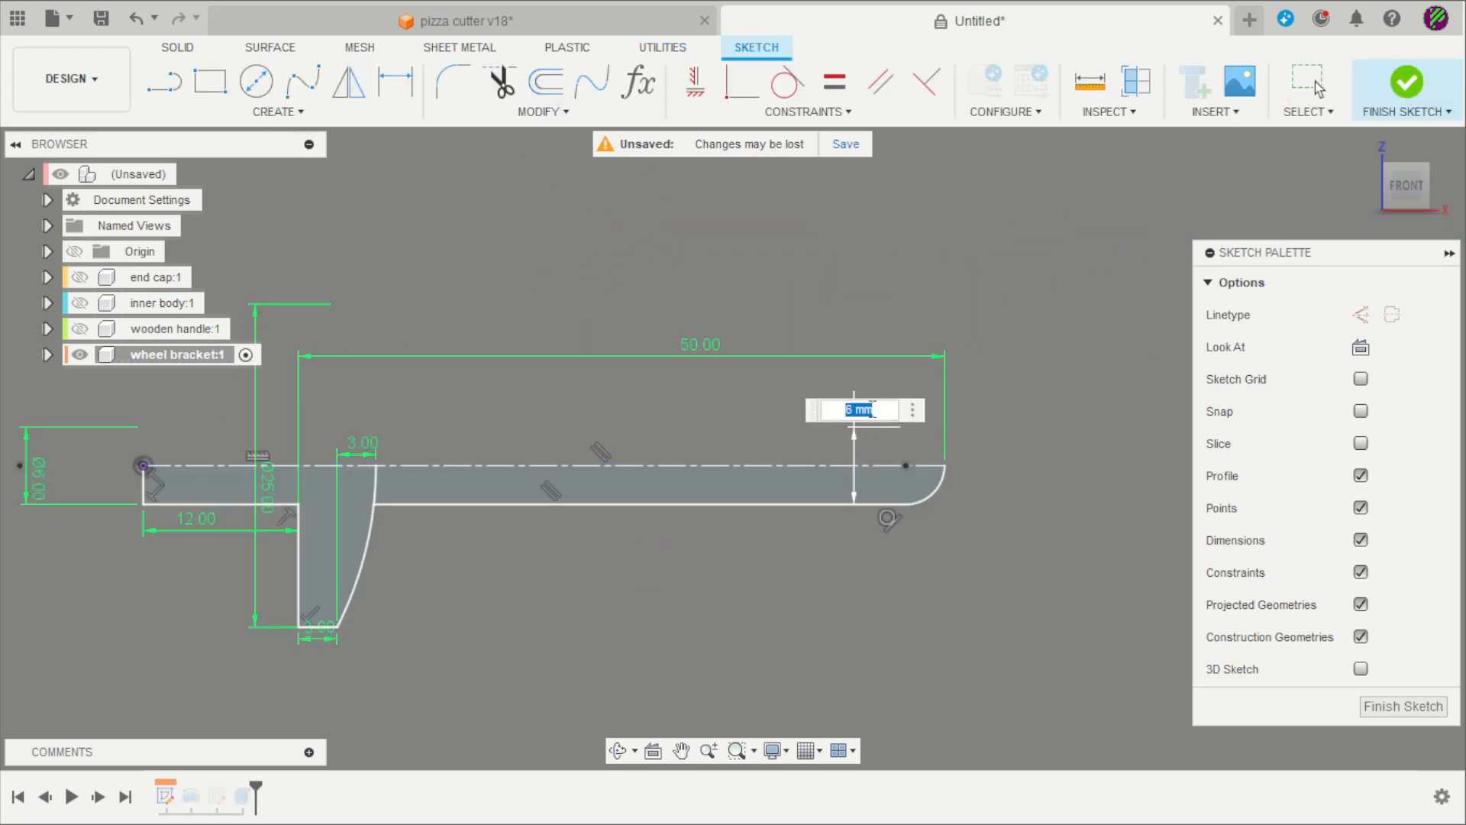
pyautogui.write('12')
pyautogui.press('Return')
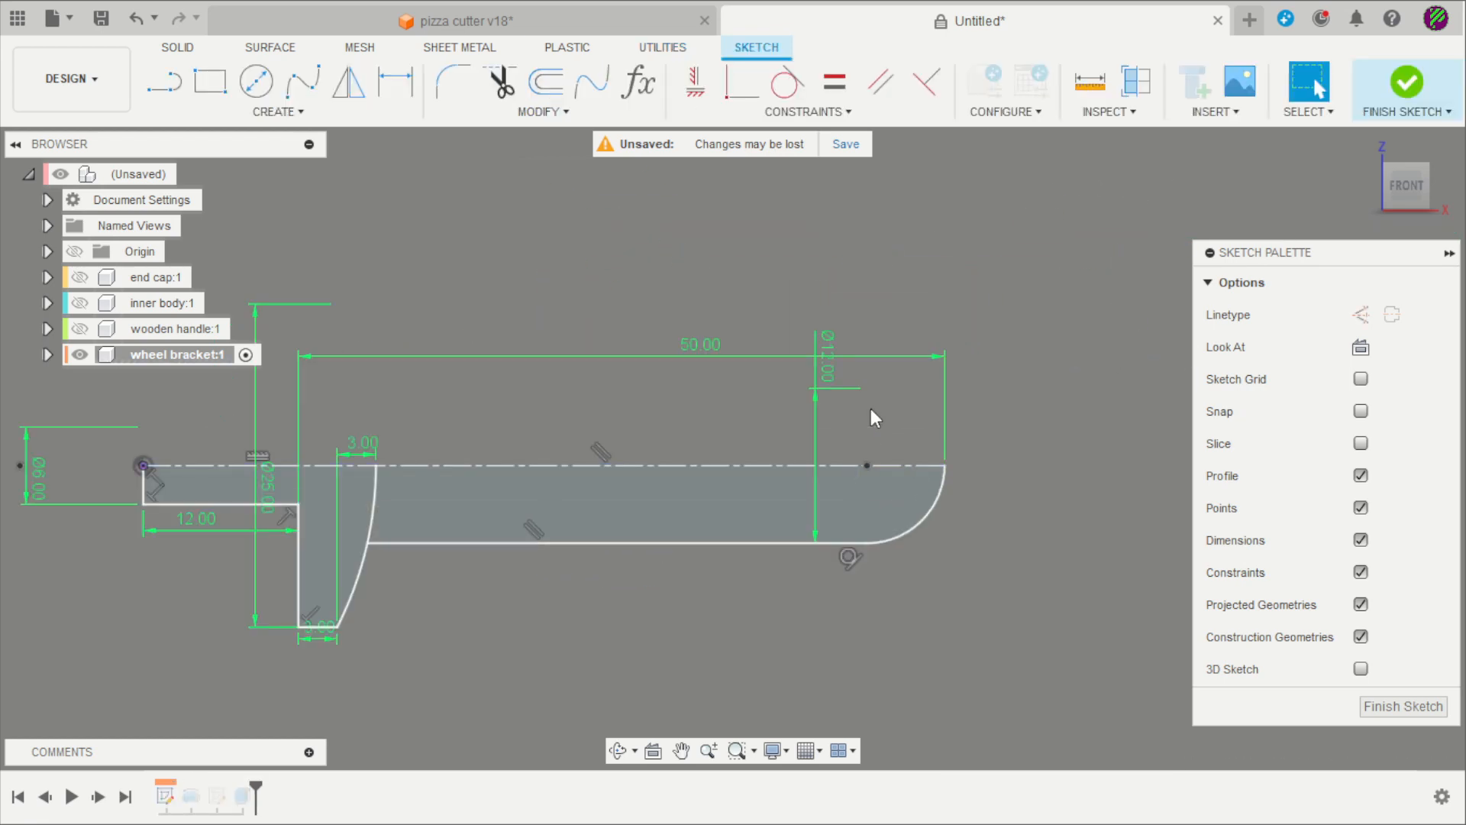
pyautogui.scroll(-2, 870, 408)
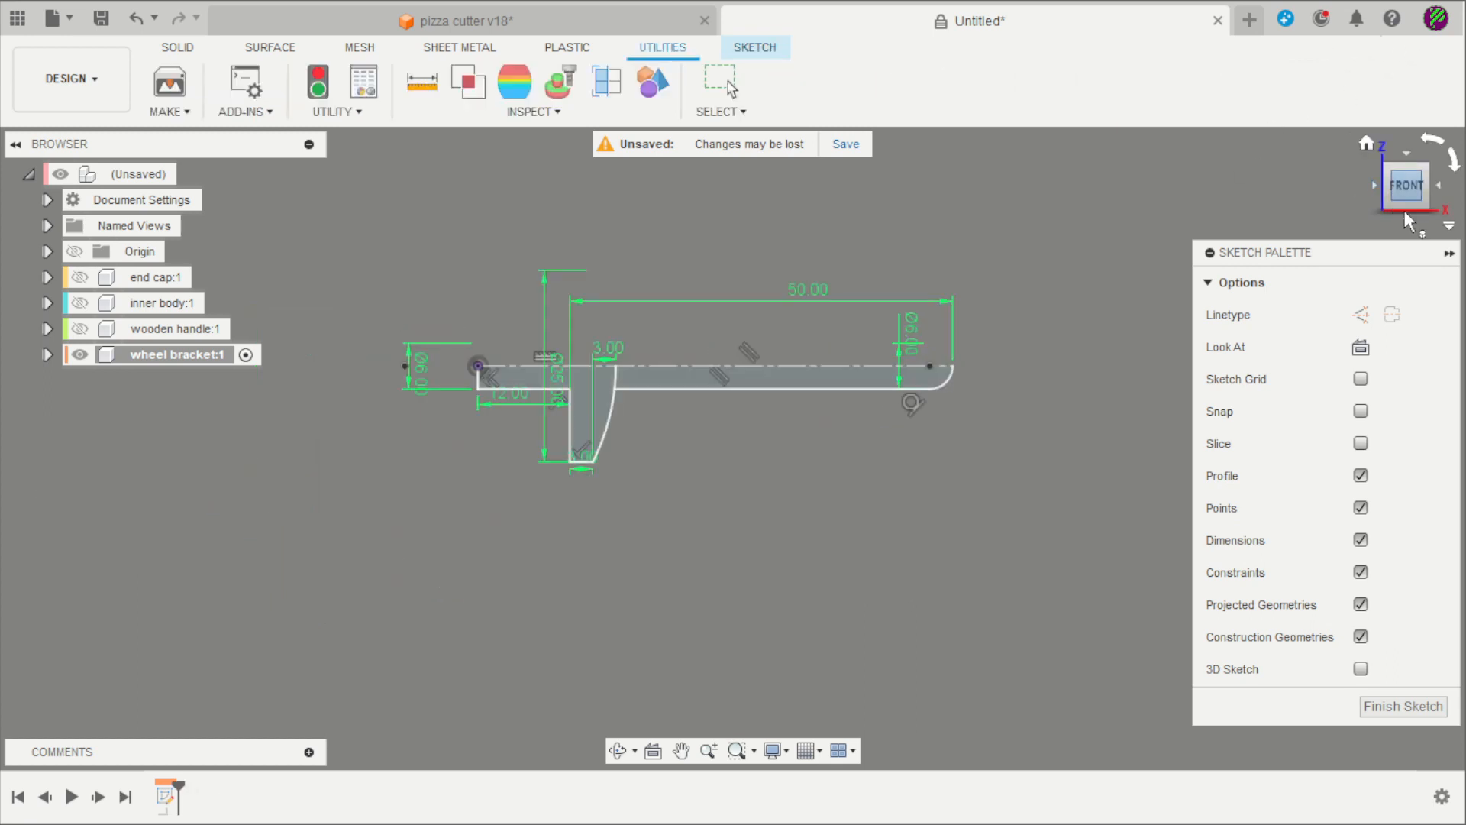
pyautogui.click(1404, 707)
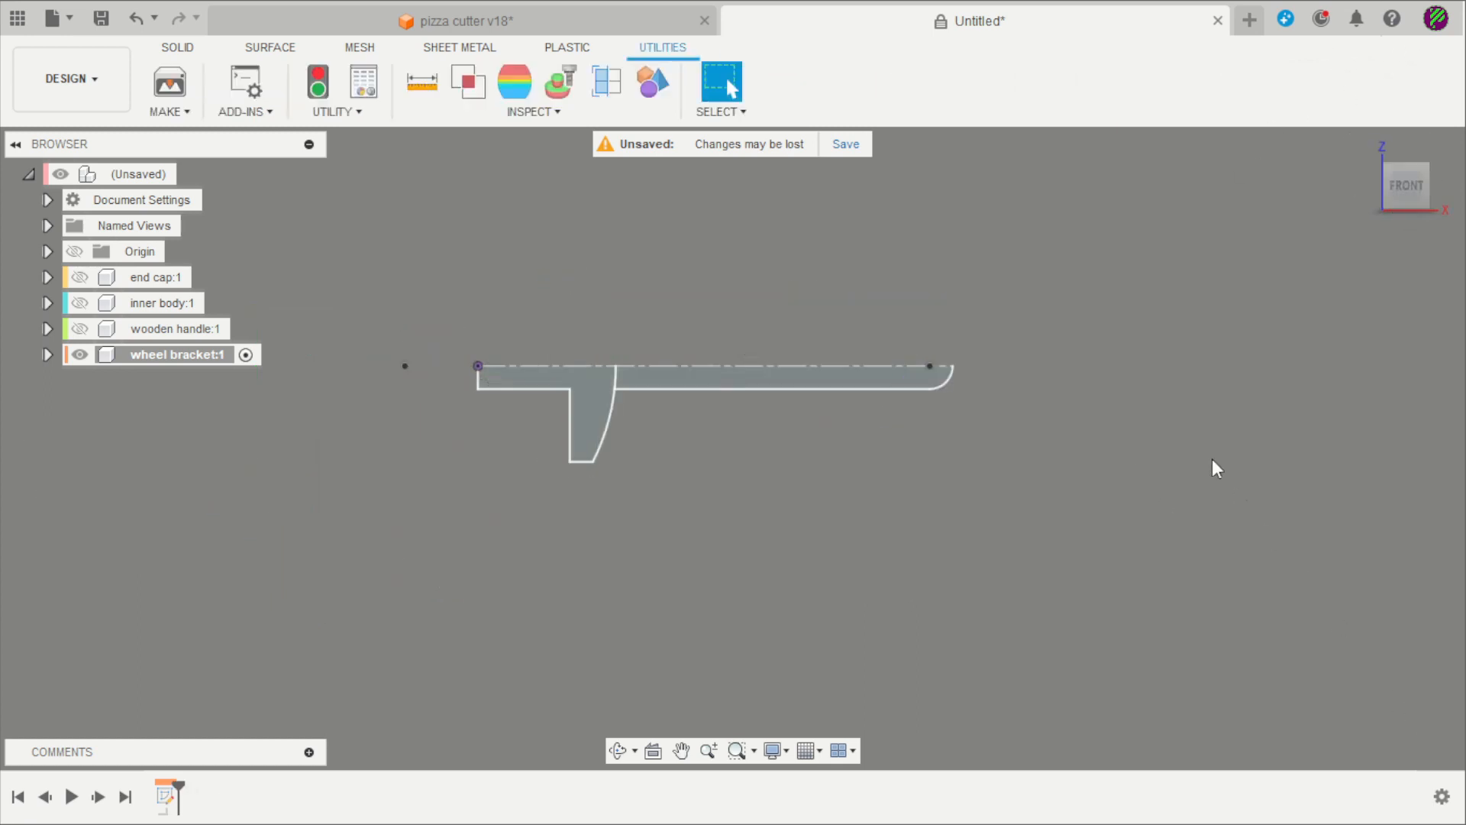
# Revolve both sketch profiles a full turn around the long centreline as a new body
pyautogui.keyDown('shift'); pyautogui.moveTo(1095, 397); pyautogui.dragTo(900, 489, button='middle'); pyautogui.keyUp('shift')
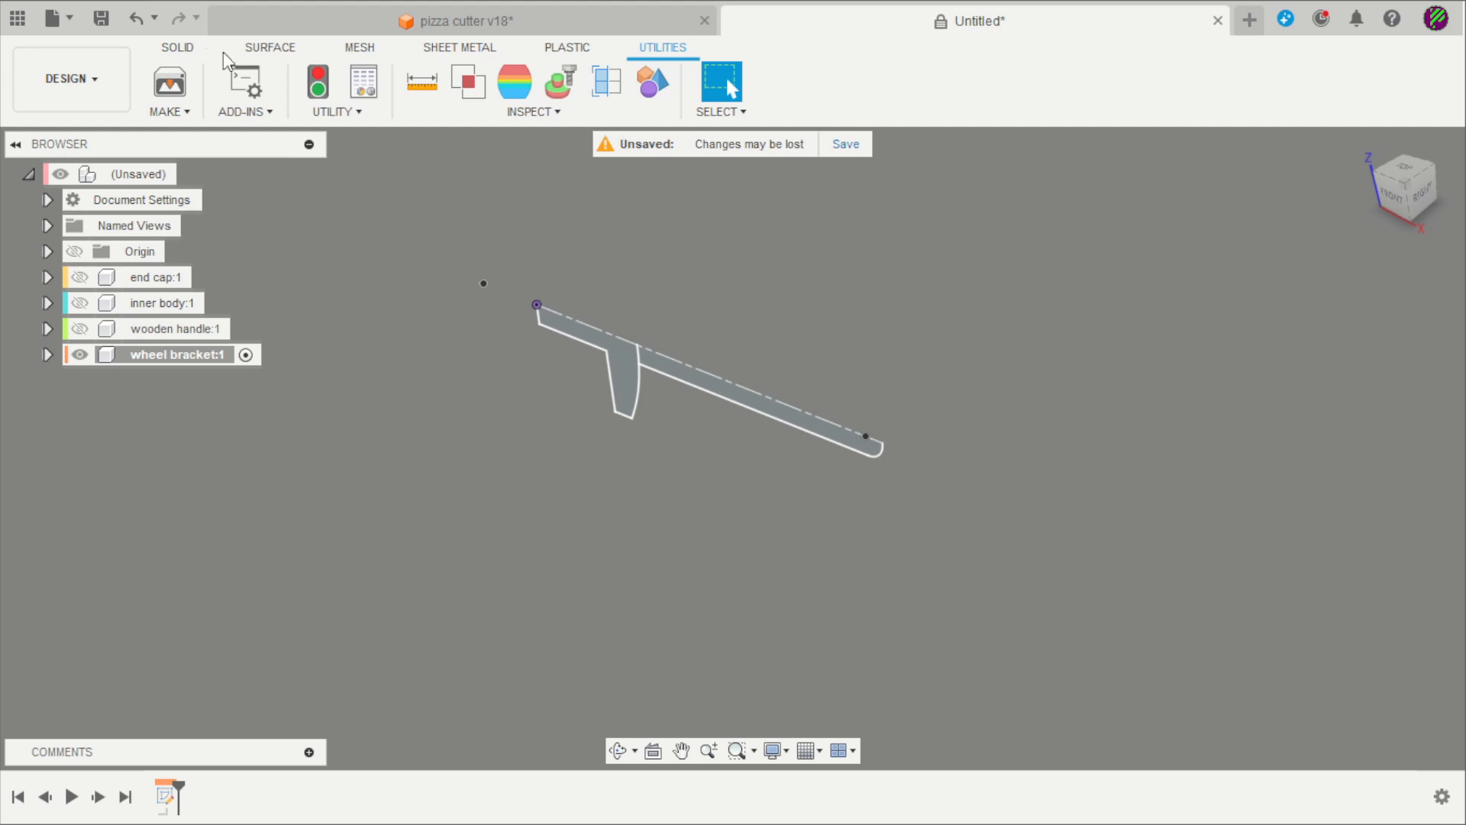
pyautogui.click(177, 48)
pyautogui.scroll(3, 589, 339)
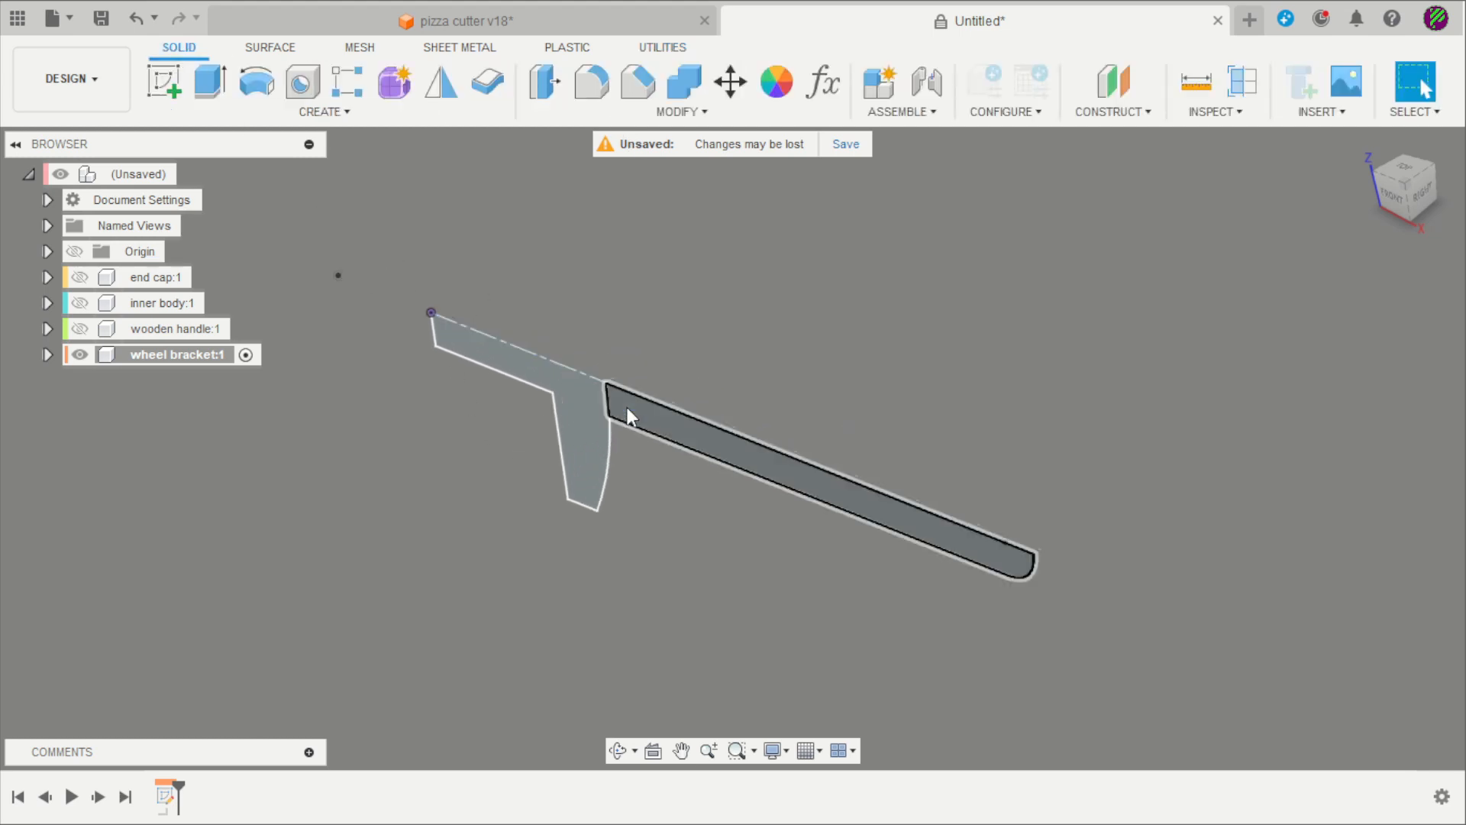
pyautogui.scroll(3, 611, 428)
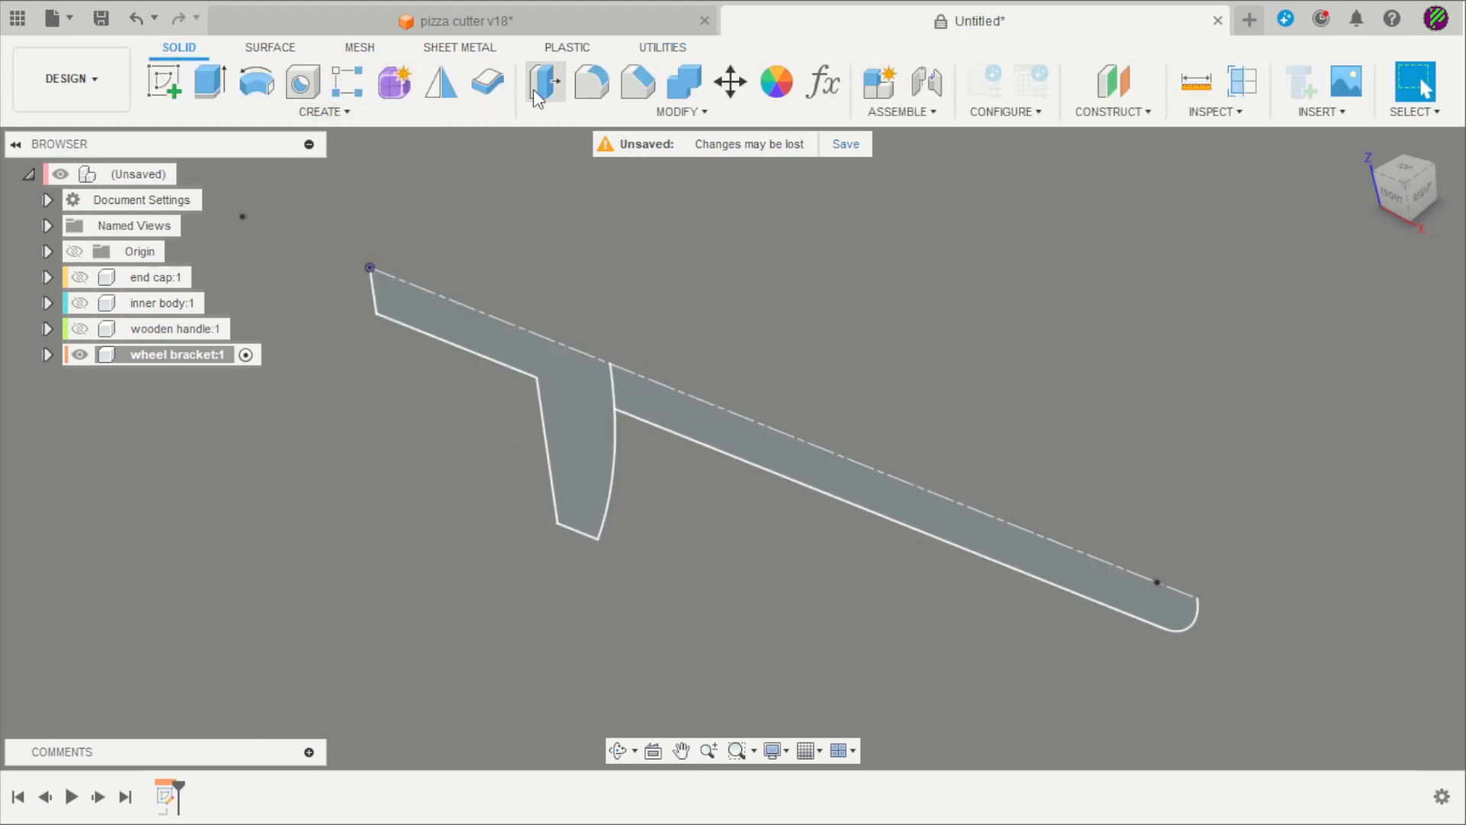
pyautogui.click(260, 87)
pyautogui.click(567, 392)
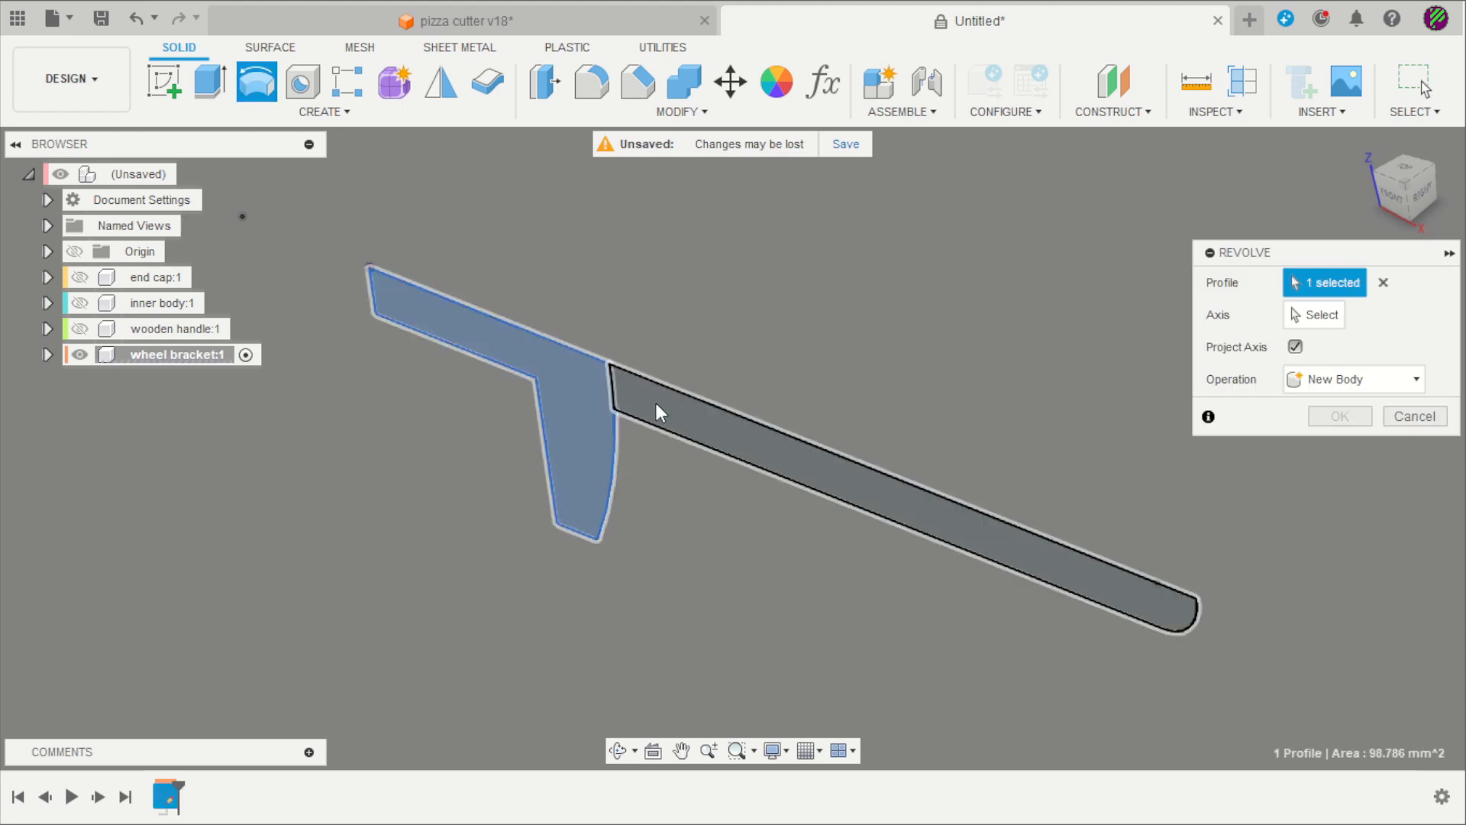
pyautogui.click(735, 400)
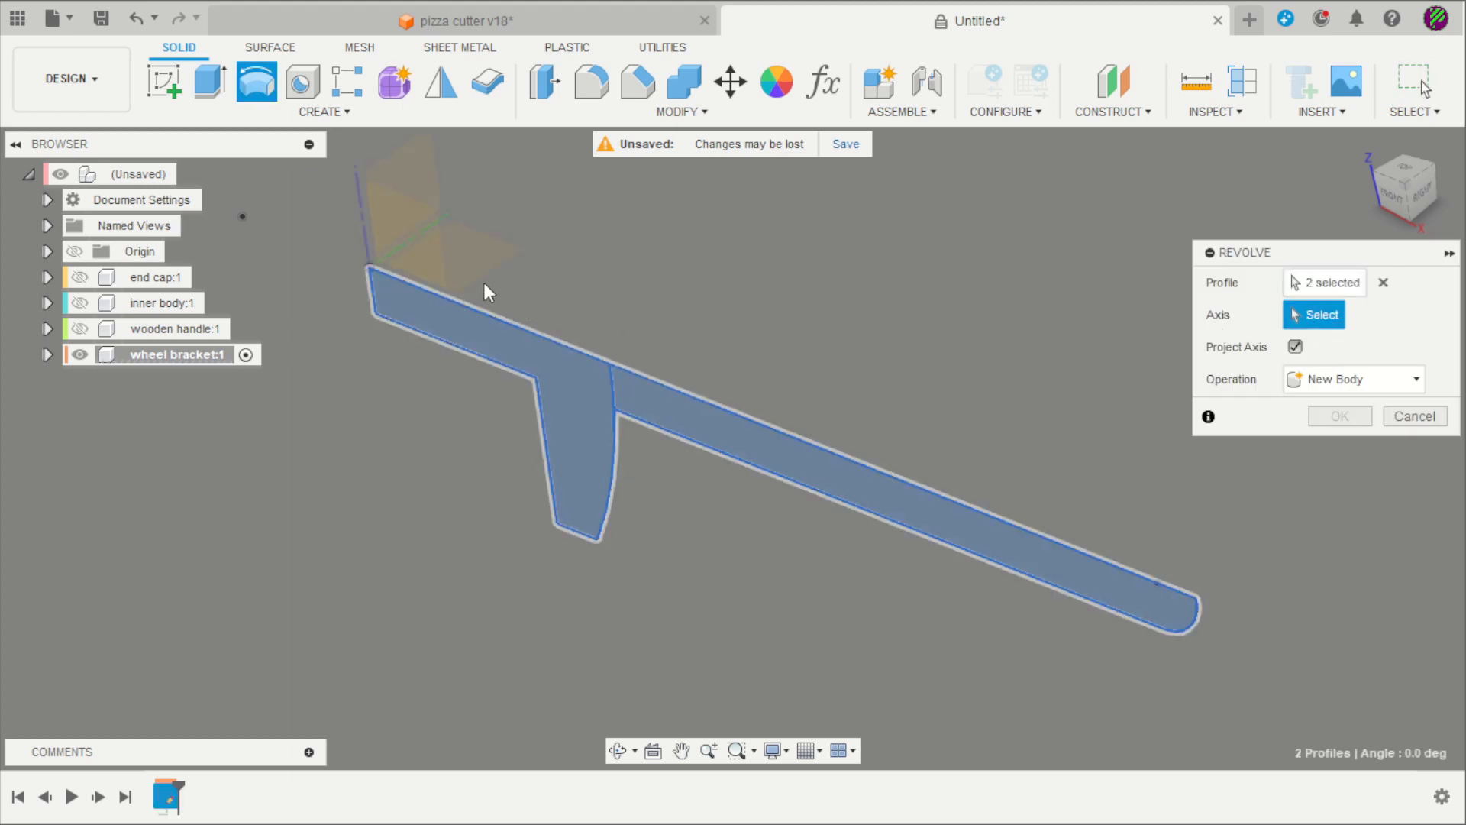
pyautogui.click(421, 286)
pyautogui.scroll(-2, 725, 321)
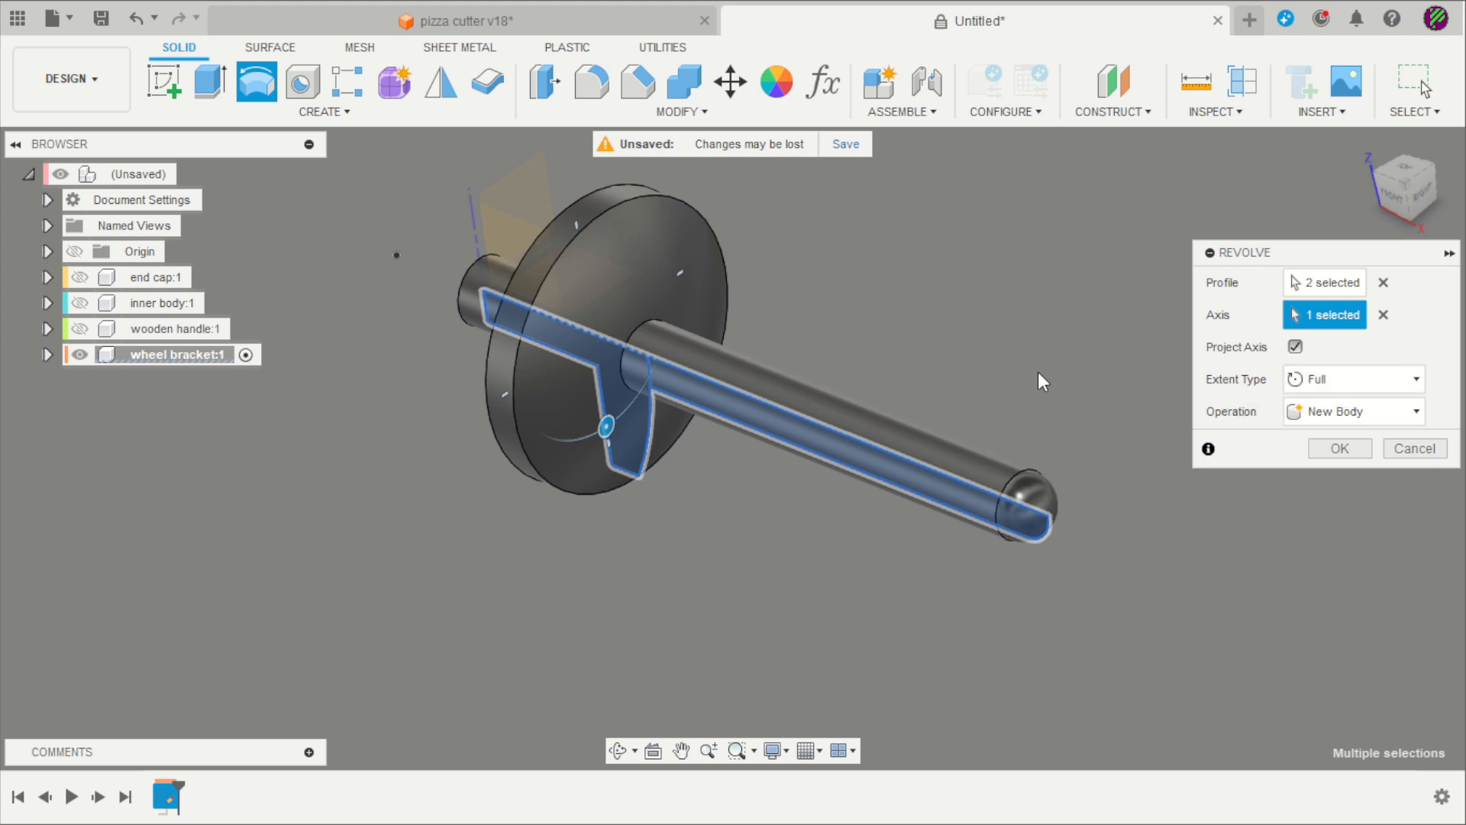
pyautogui.click(1332, 450)
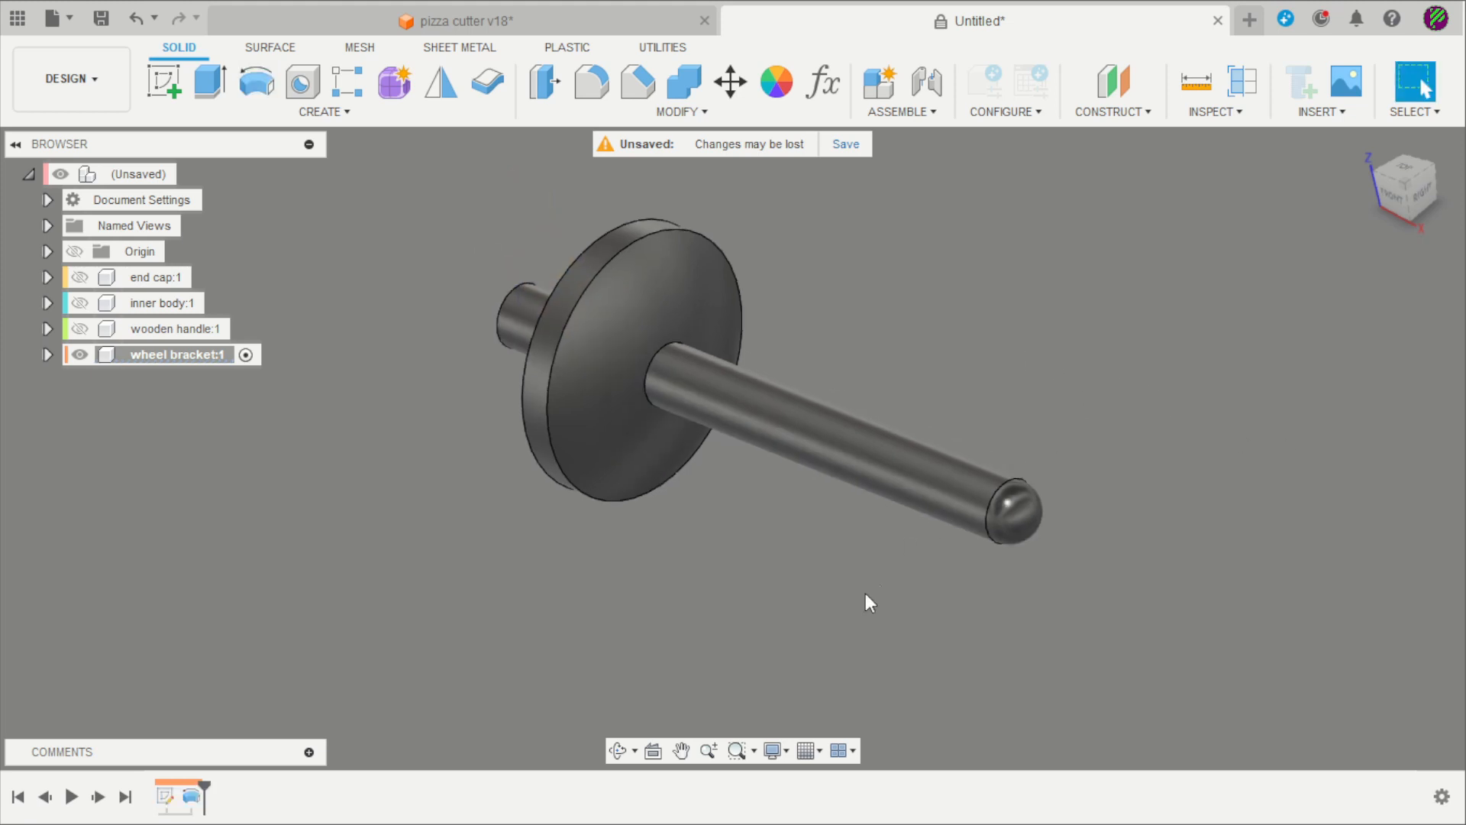
# Start a new sketch on the vertical XZ origin plane running through the shaft's axis
pyautogui.keyDown('shift'); pyautogui.moveTo(864, 593); pyautogui.dragTo(863, 412, button='middle'); pyautogui.keyUp('shift')
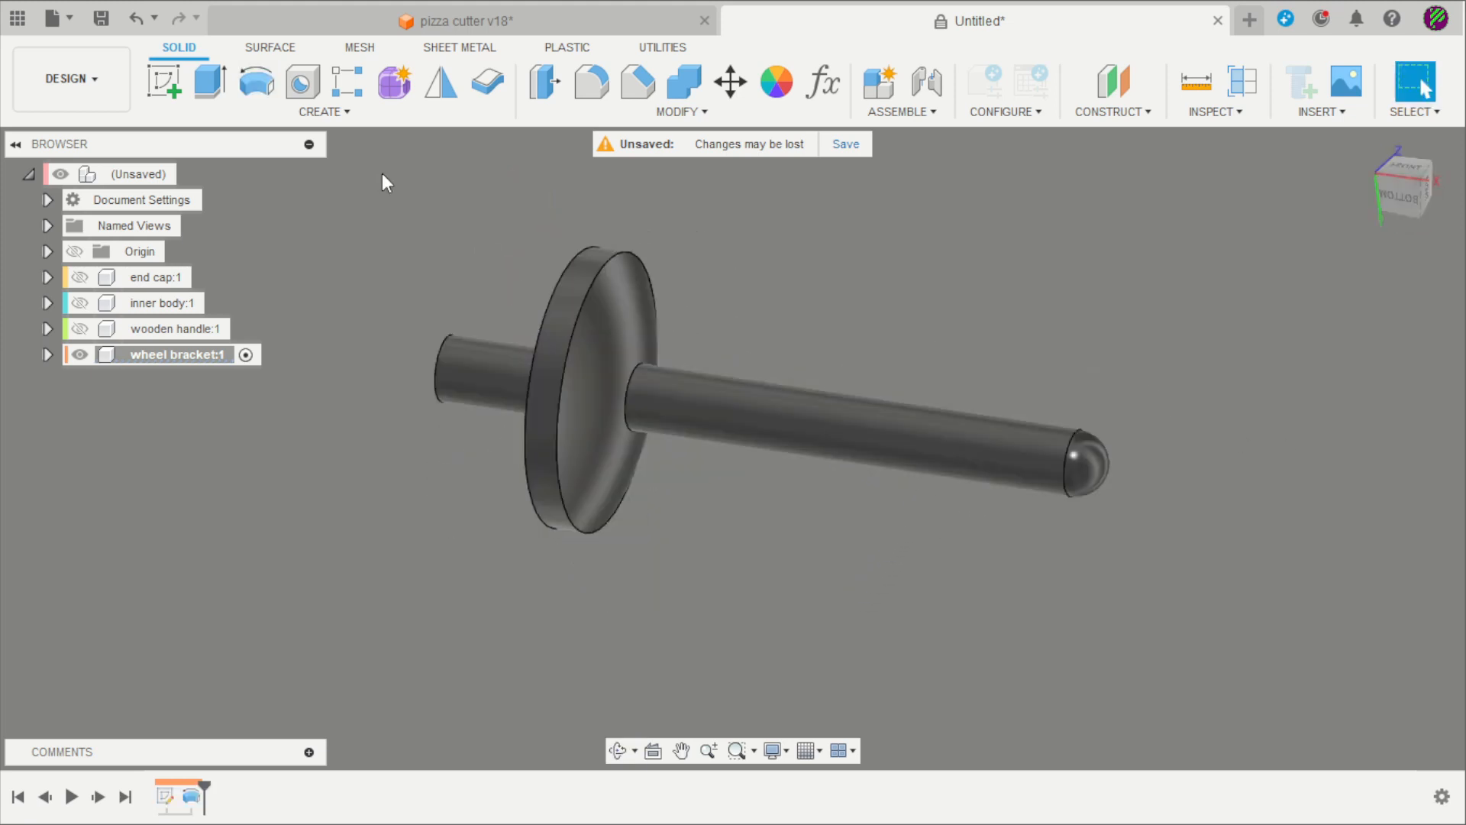
pyautogui.click(163, 80)
pyautogui.moveTo(428, 183)
pyautogui.keyDown('shift'); pyautogui.mouseDown(button='middle')
pyautogui.moveTo(469, 236)
pyautogui.moveTo(478, 315)
pyautogui.mouseUp(button='middle'); pyautogui.keyUp('shift')
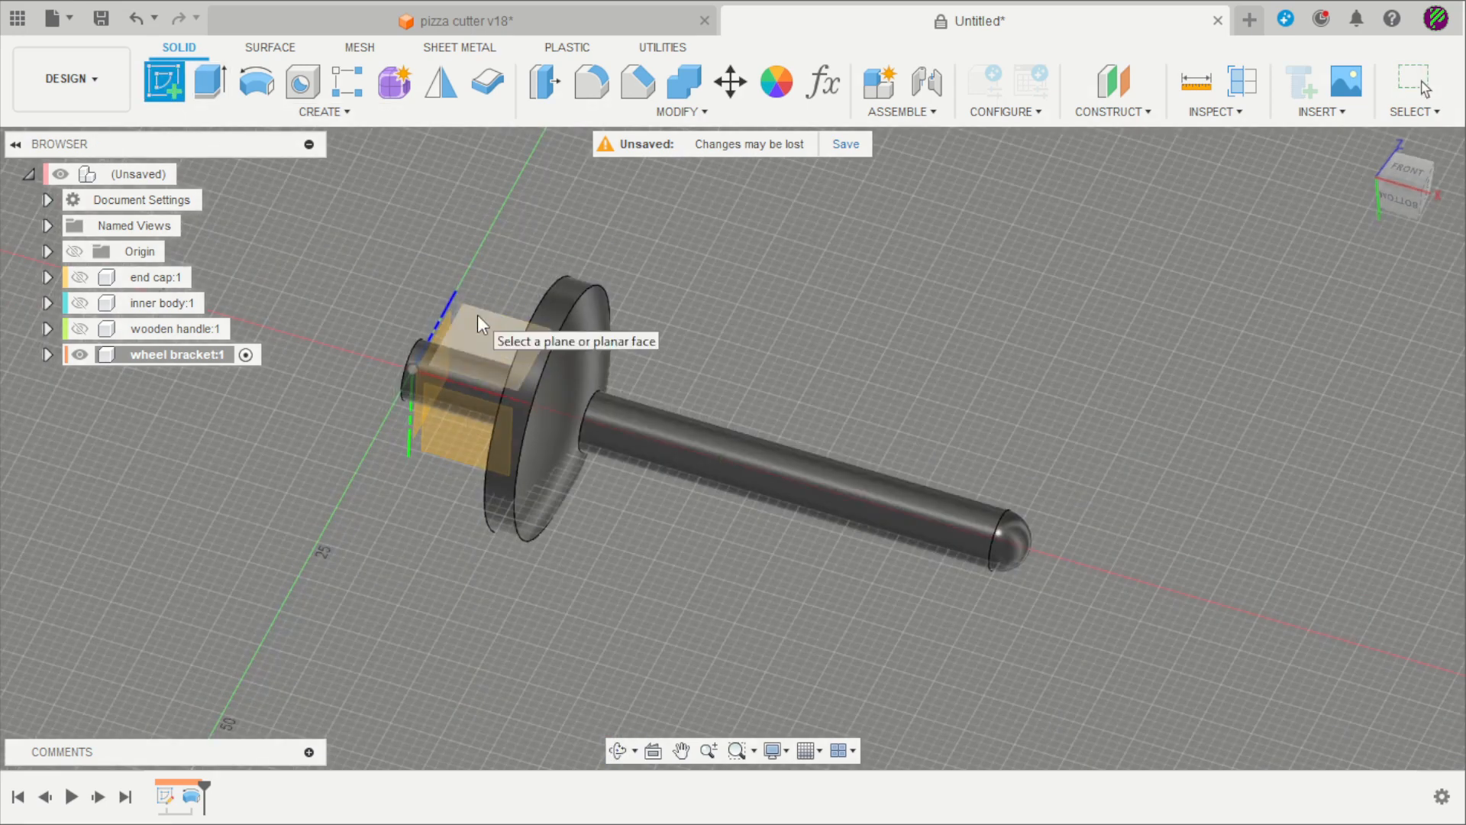
pyautogui.click(478, 315)
pyautogui.click(164, 80)
pyautogui.scroll(5, 458, 293)
pyautogui.keyDown('shift'); pyautogui.moveTo(634, 458); pyautogui.dragTo(570, 515, button='middle'); pyautogui.keyUp('shift')
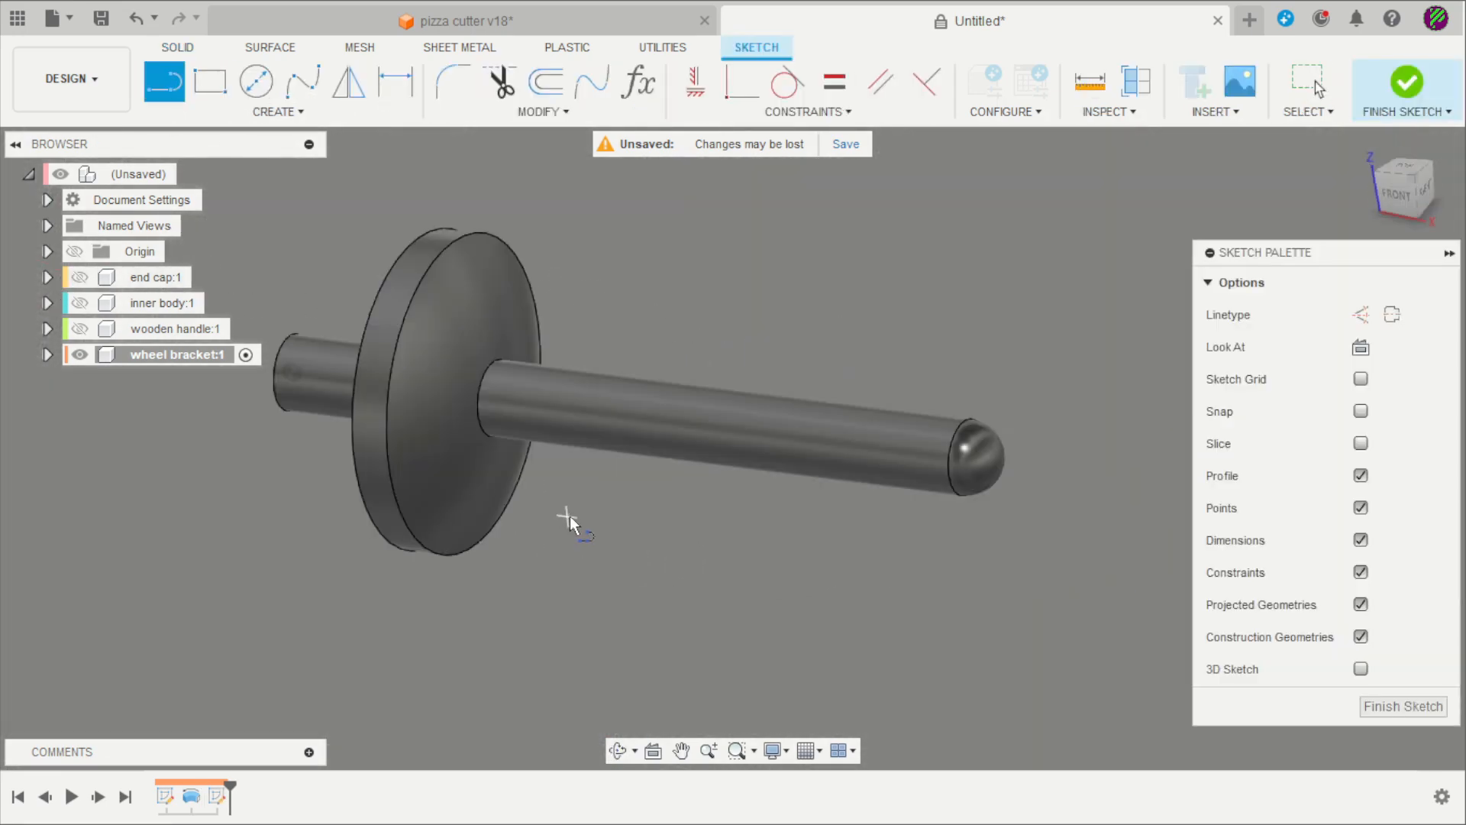
pyautogui.press('Escape')
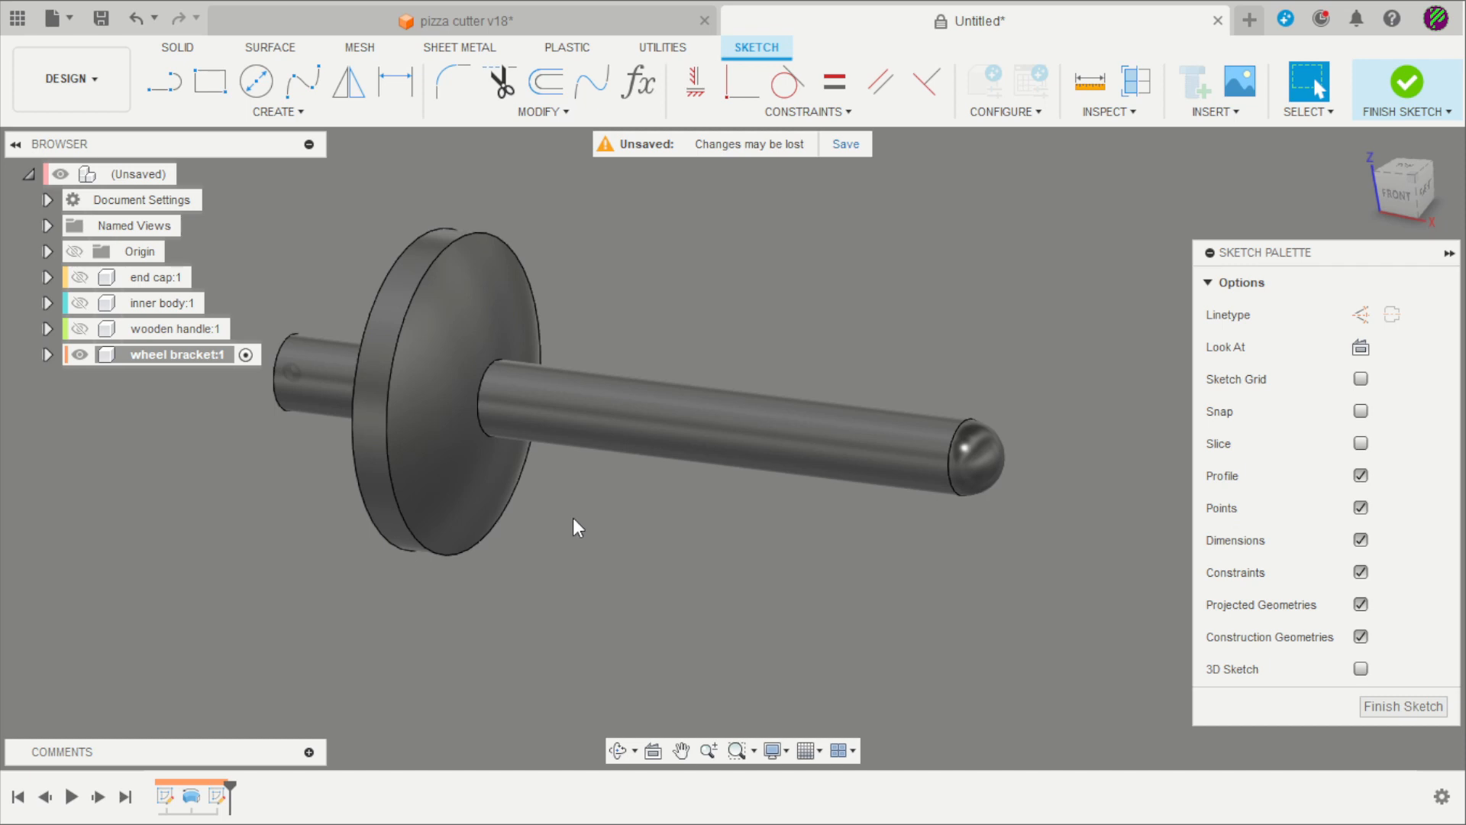
# Project the circular edge where the long shaft meets the domed flange into the sketch
pyautogui.press('p')
pyautogui.click(484, 431)
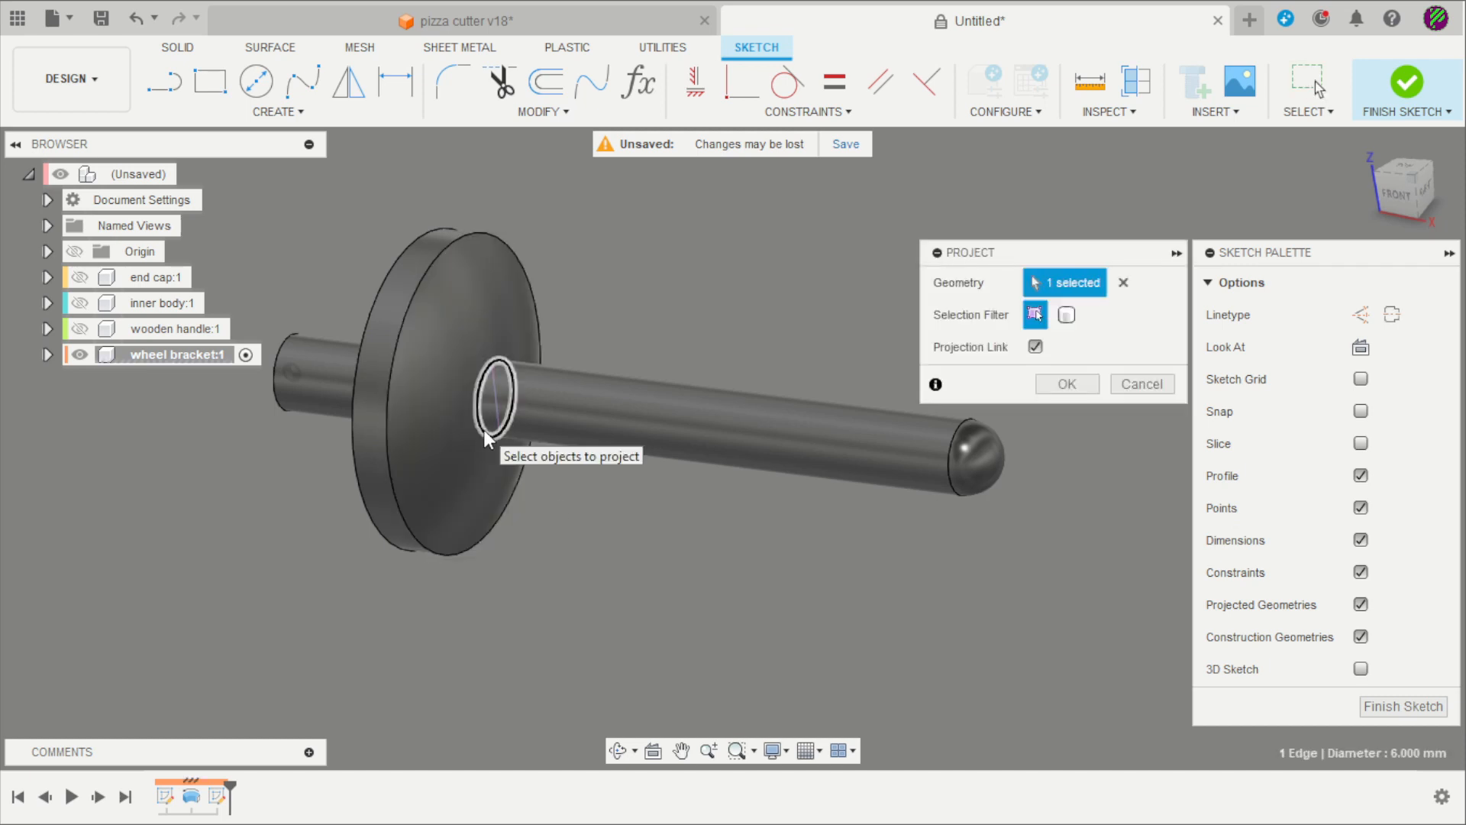
pyautogui.click(1066, 384)
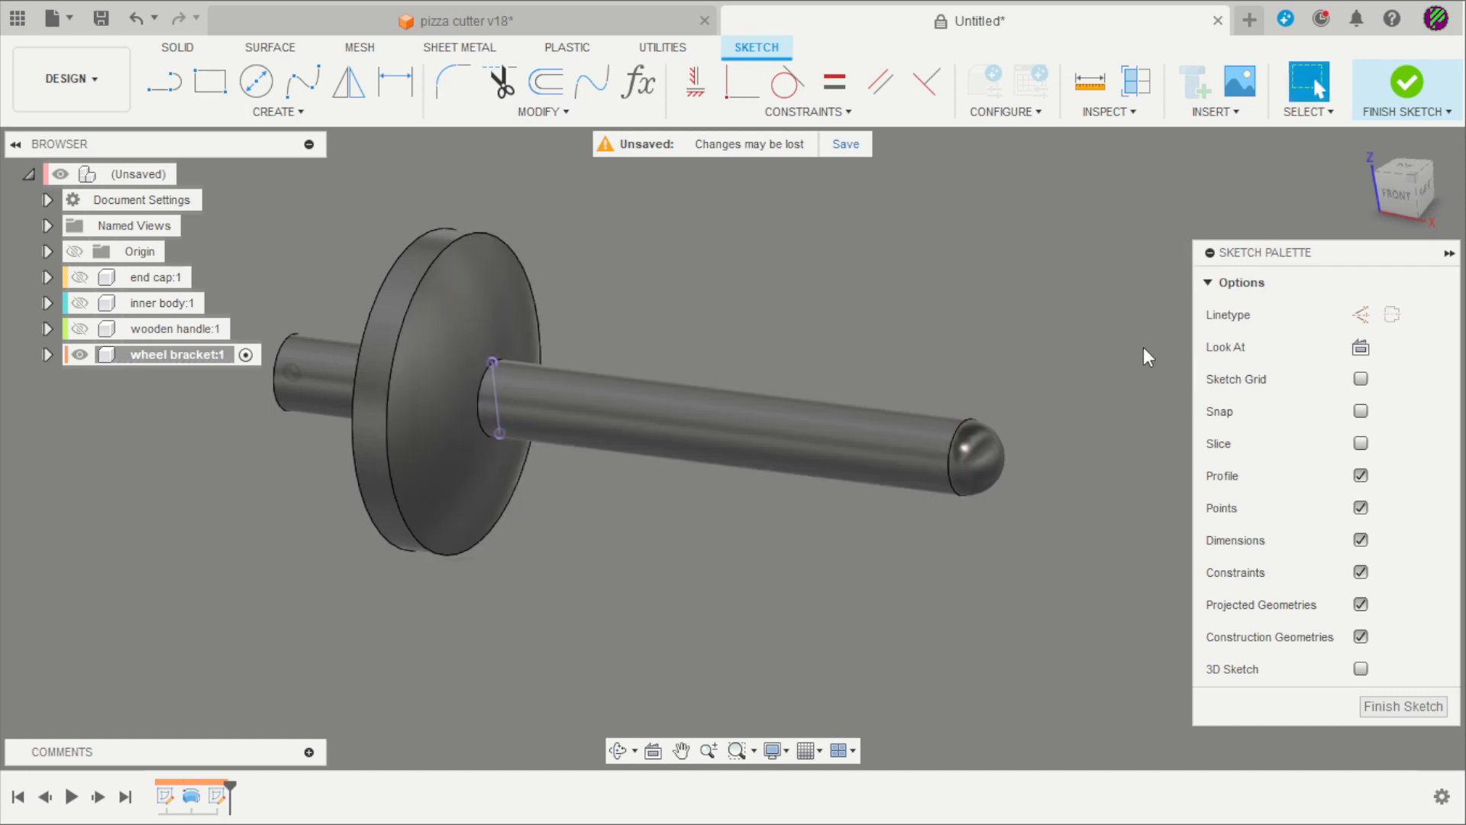
# Sketch a rectangle from the projected edge to beyond the rounded tip, covering the lower part of the shaft
pyautogui.click(1398, 194)
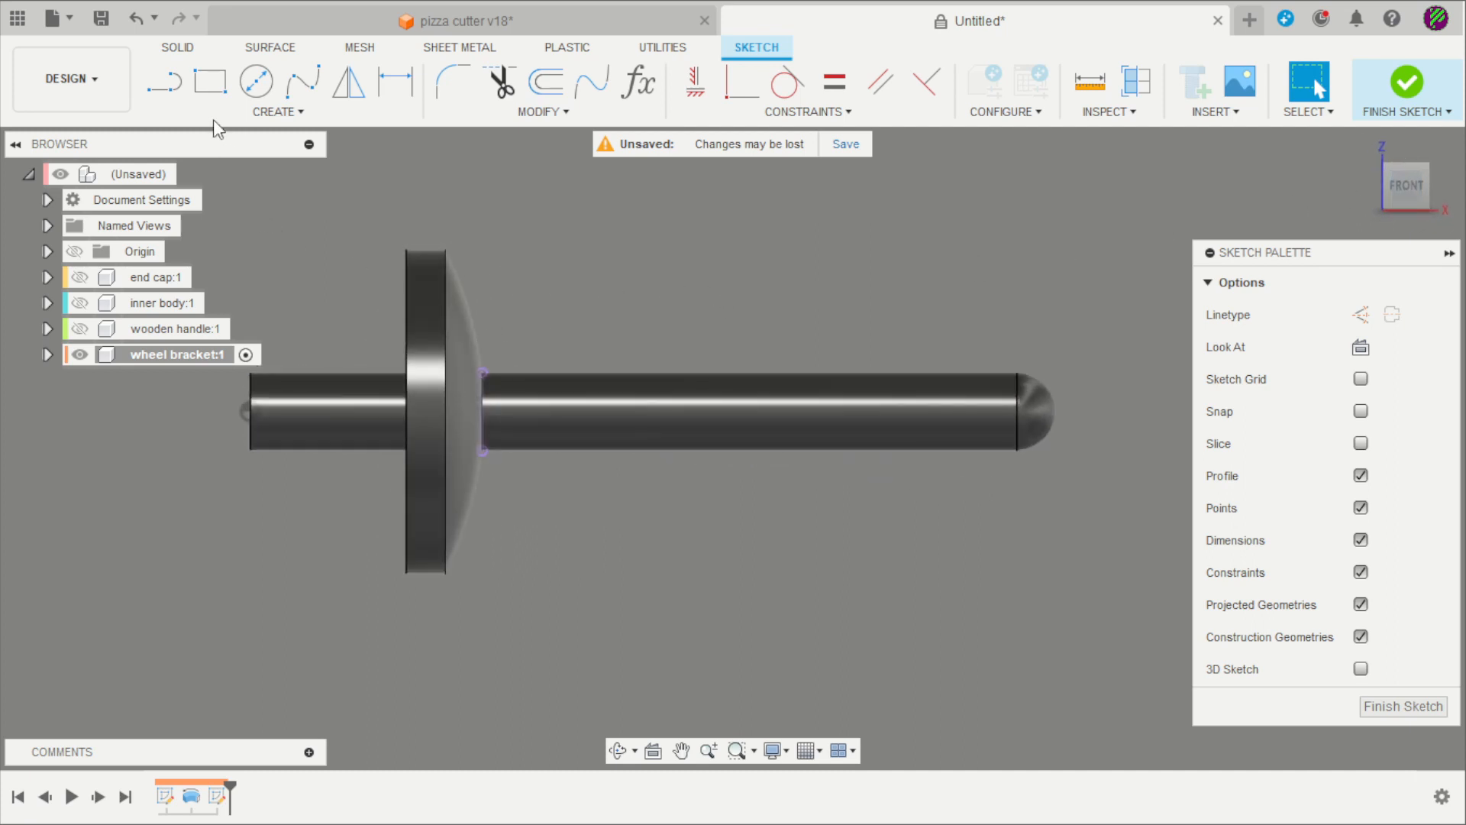
pyautogui.press('r')
pyautogui.scroll(2, 481, 417)
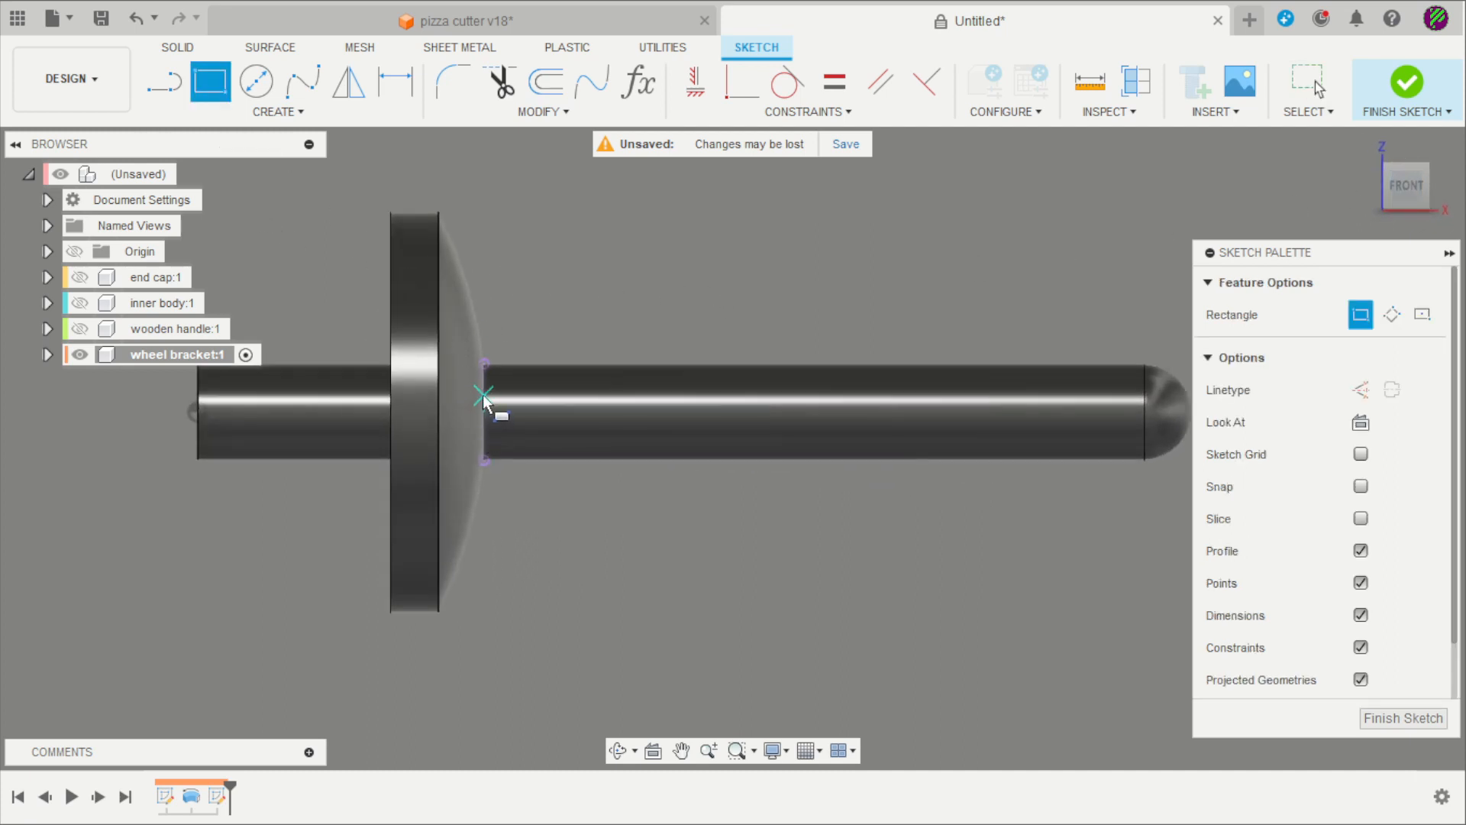
pyautogui.click(483, 396)
pyautogui.scroll(-2, 560, 451)
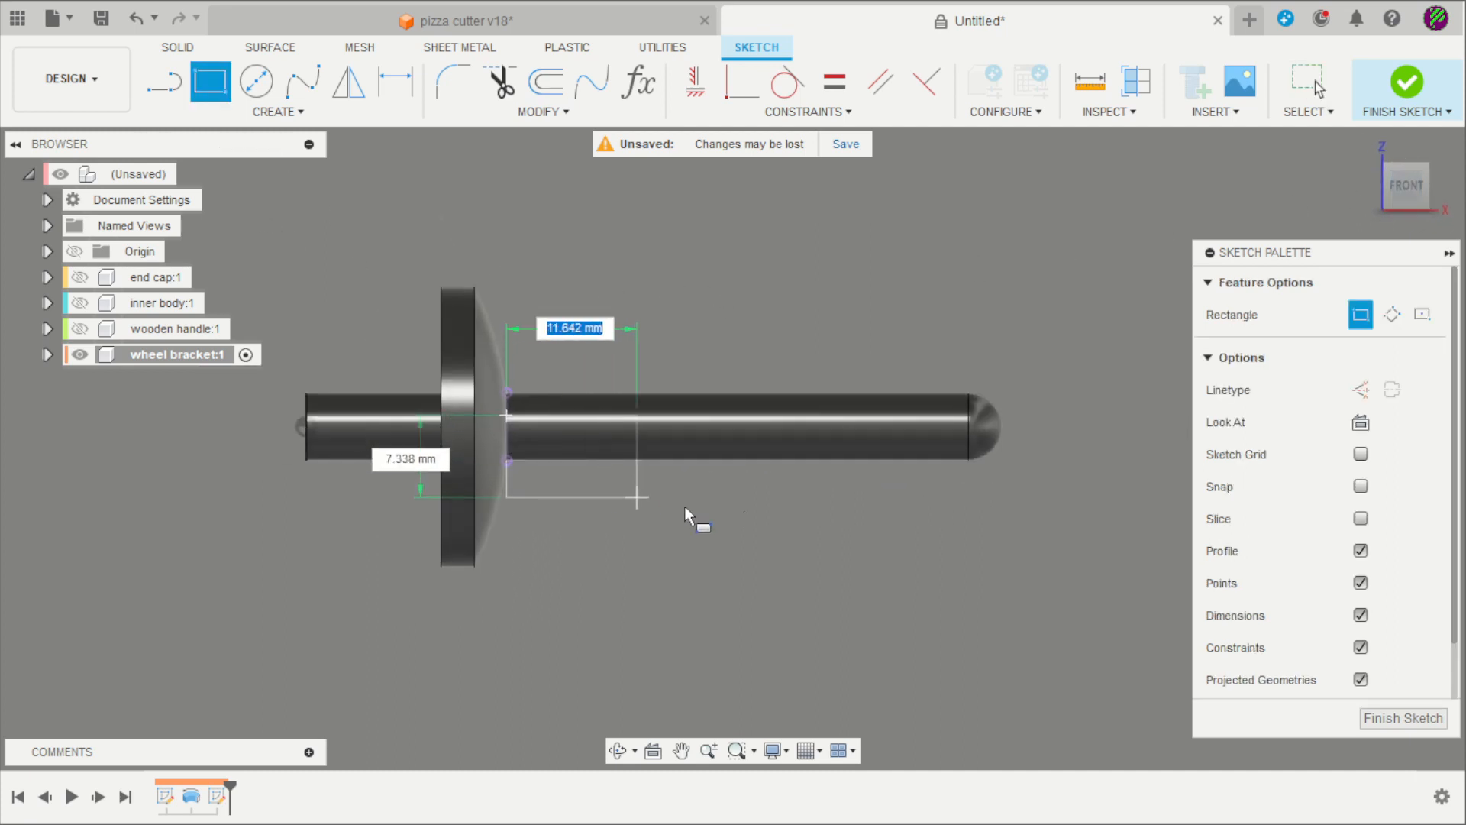
pyautogui.click(1029, 528)
pyautogui.press('Escape')
pyautogui.scroll(3, 214, 422)
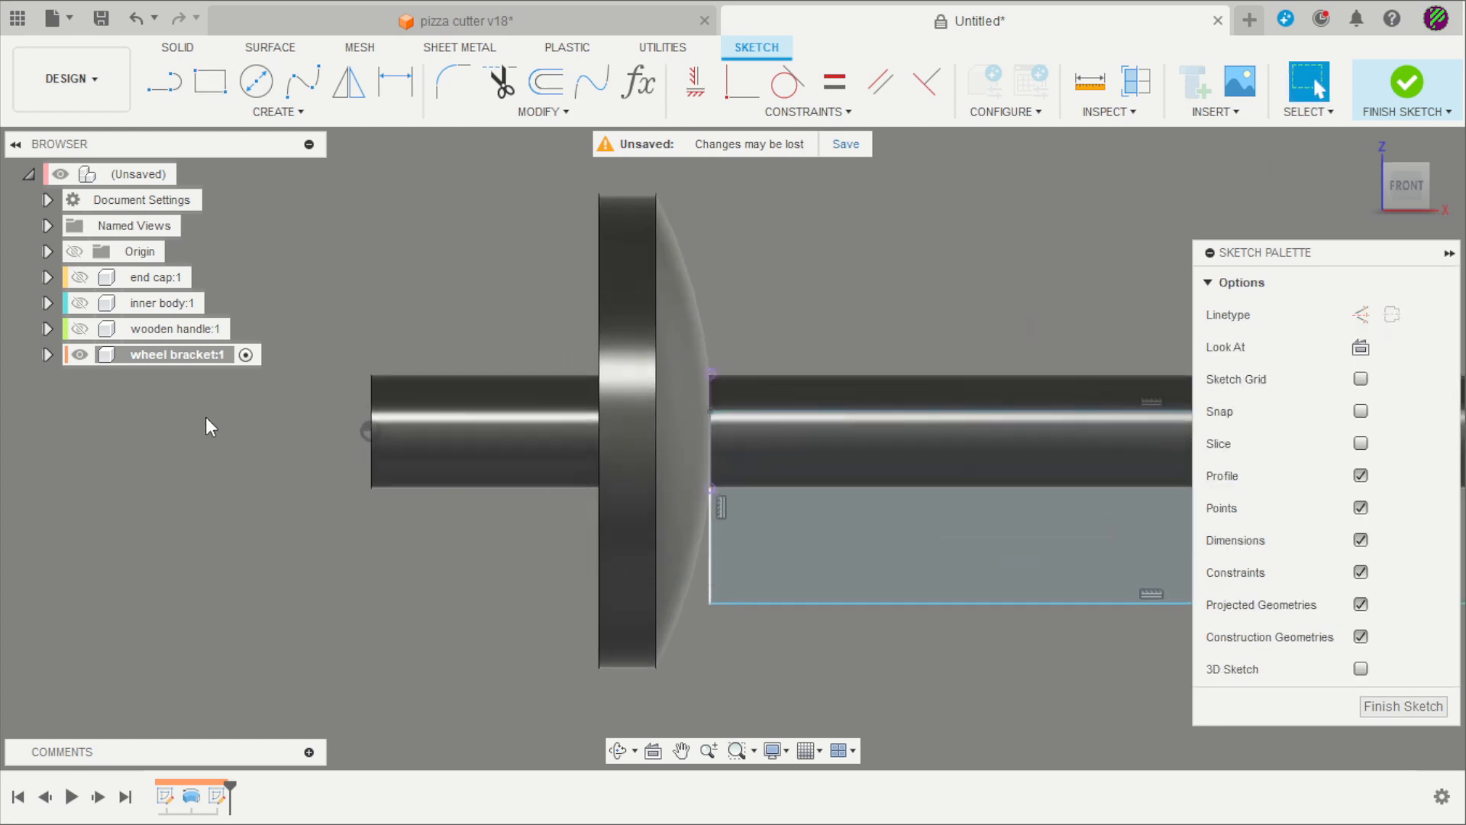
# Dimension the rectangle's upper edge 1 mm above the sketch origin and finish the sketch
pyautogui.press('d')
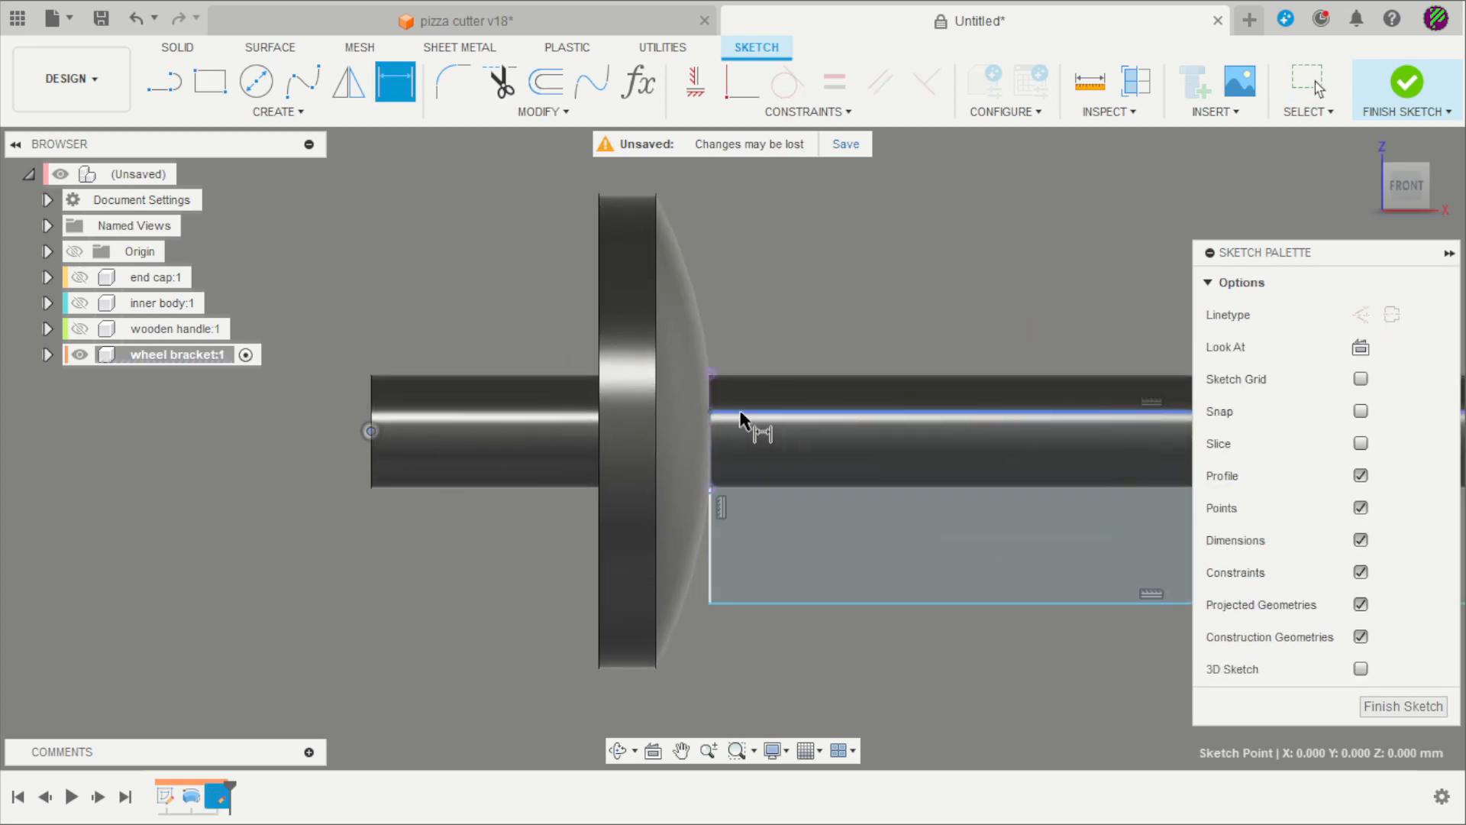
pyautogui.click(741, 414)
pyautogui.click(297, 416)
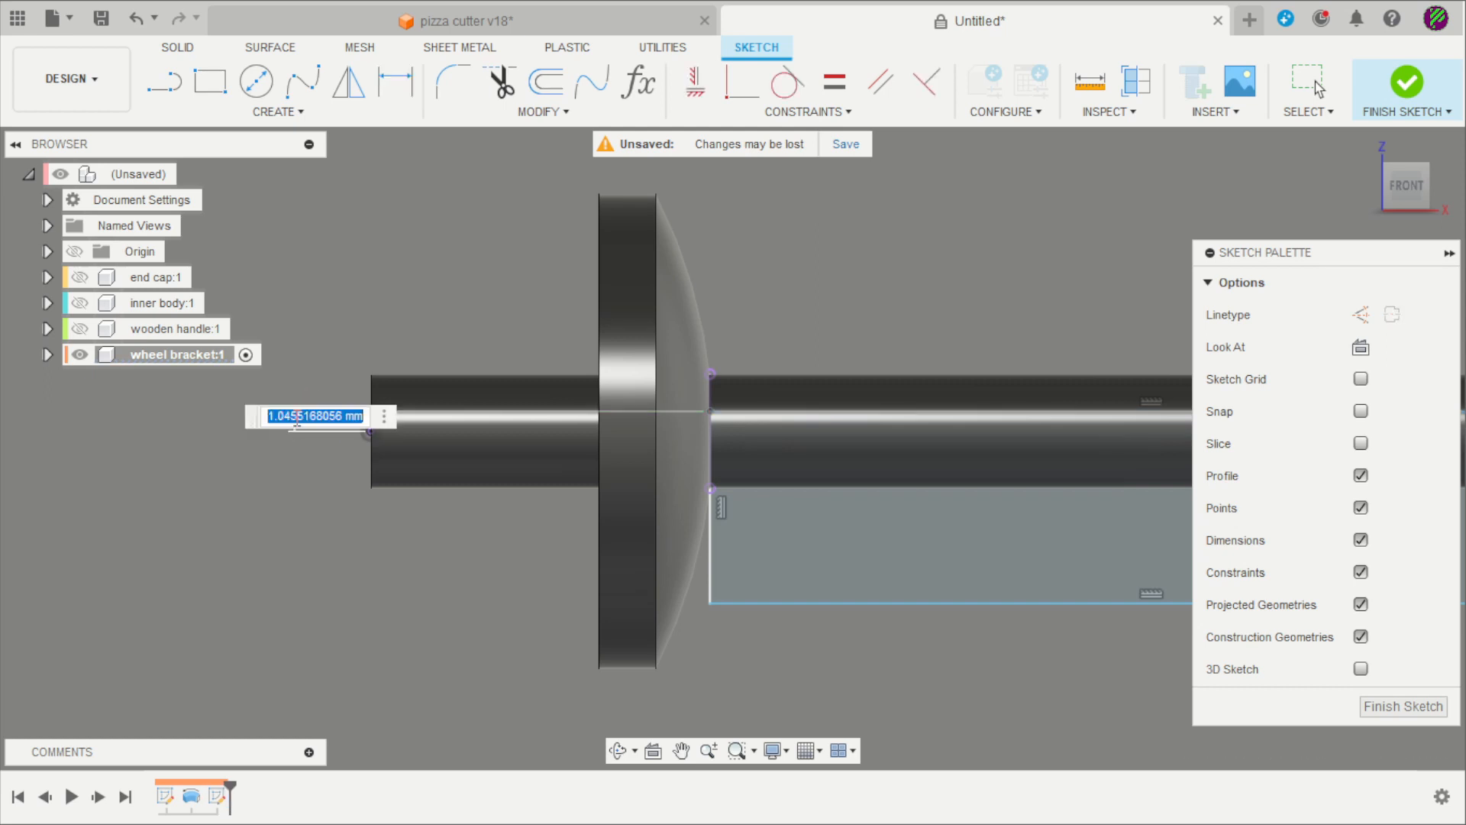
pyautogui.write('1')
pyautogui.press('Return')
pyautogui.scroll(-5, 295, 417)
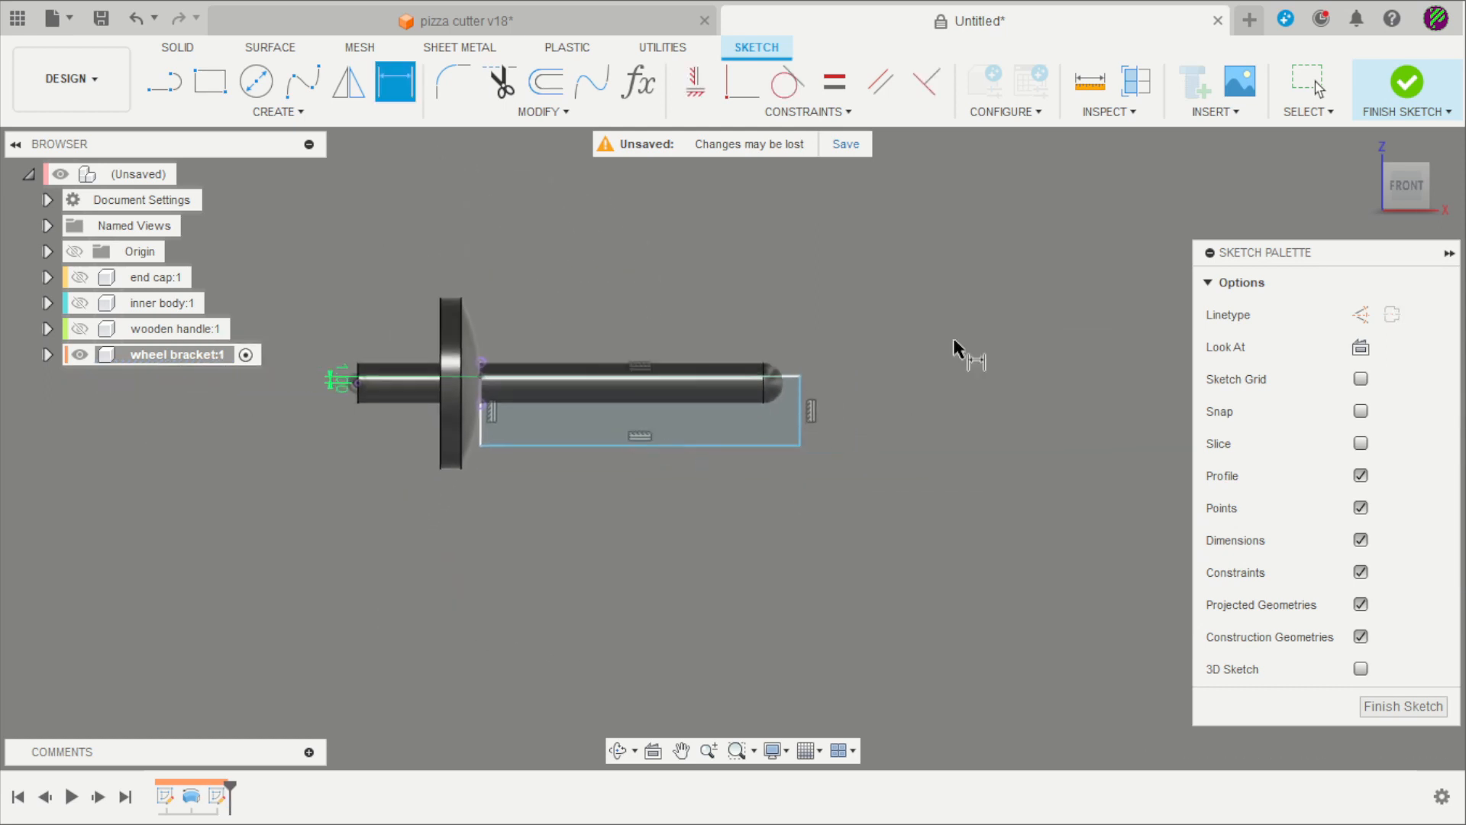
pyautogui.click(1391, 84)
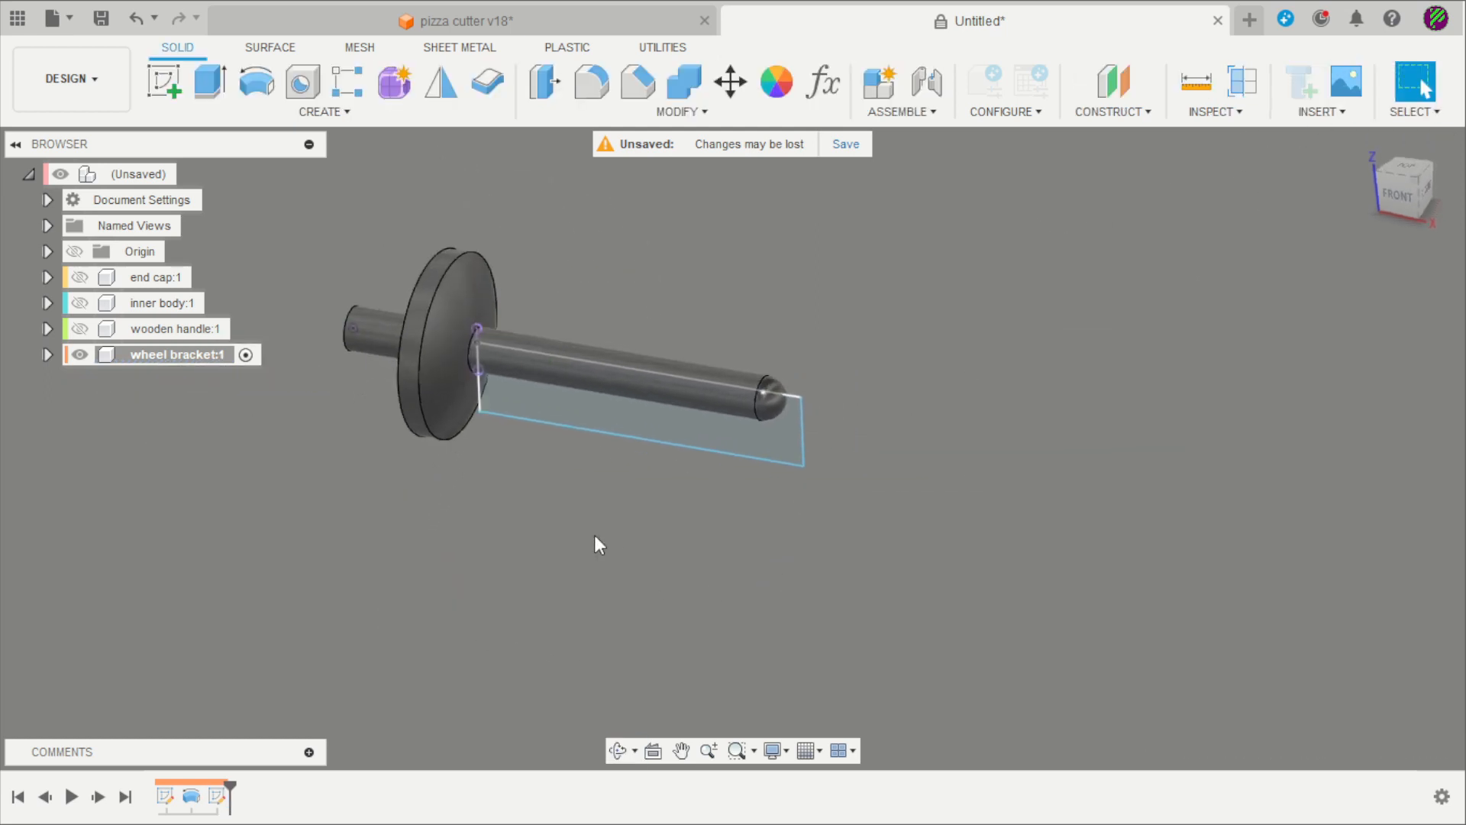
# Cut the shaft with the rectangle using a symmetric extrusion about 21.55 mm in whole length
pyautogui.press('e')
pyautogui.keyDown('shift'); pyautogui.moveTo(597, 519); pyautogui.dragTo(563, 534, button='middle'); pyautogui.keyUp('shift')
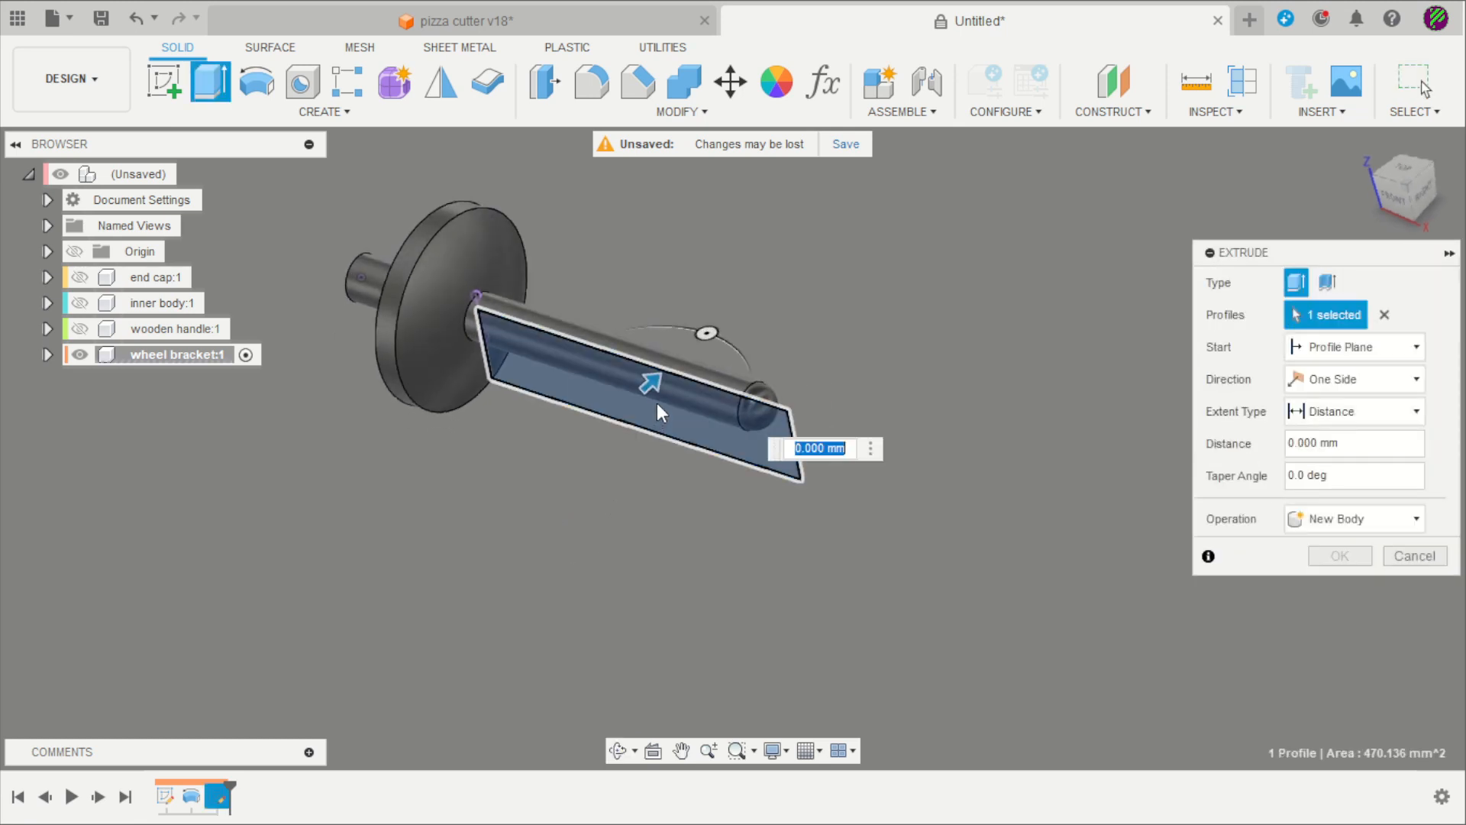
pyautogui.moveTo(650, 388); pyautogui.dragTo(761, 282)
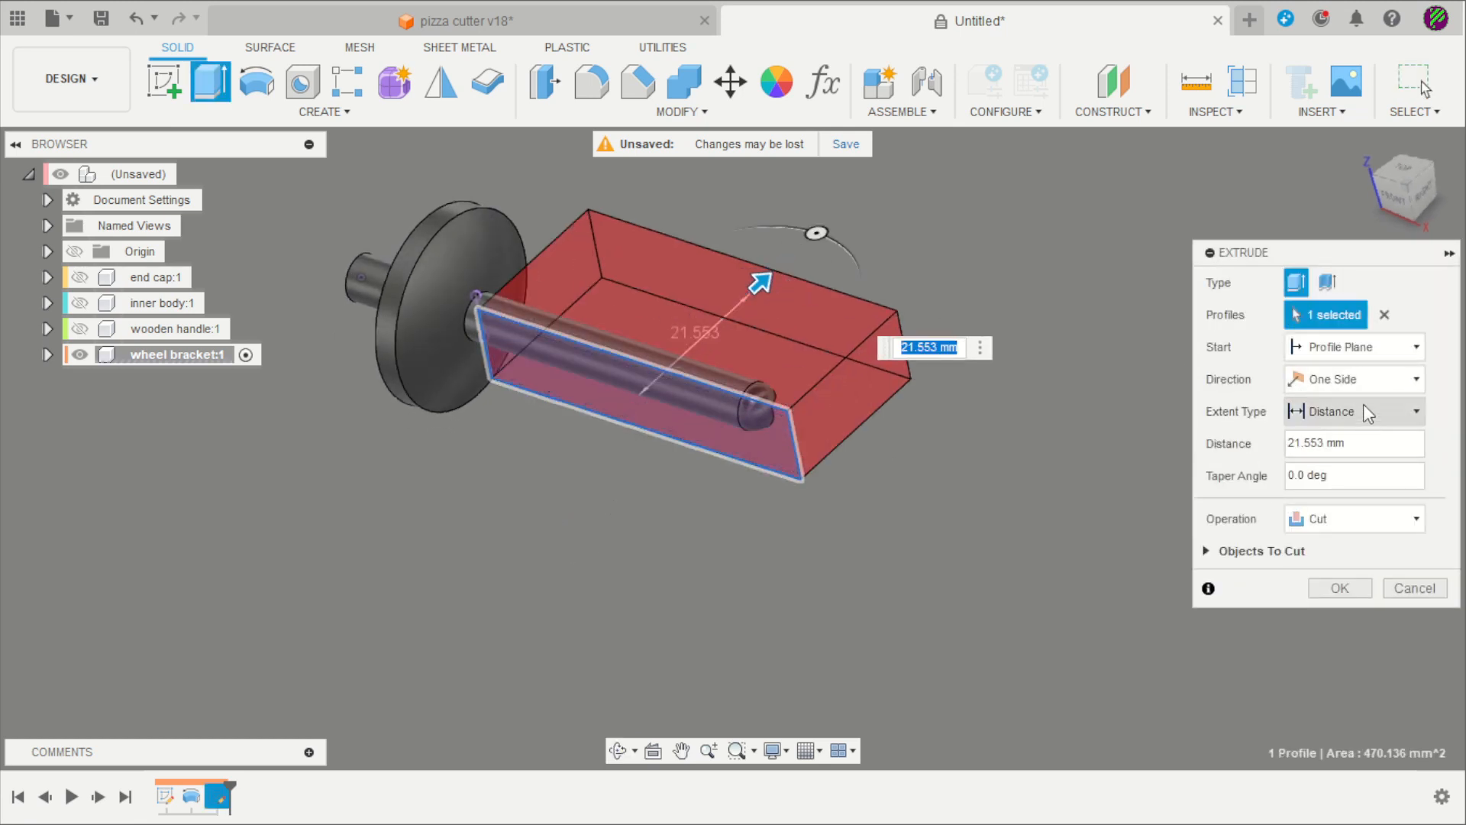
pyautogui.click(1355, 379)
pyautogui.click(1336, 450)
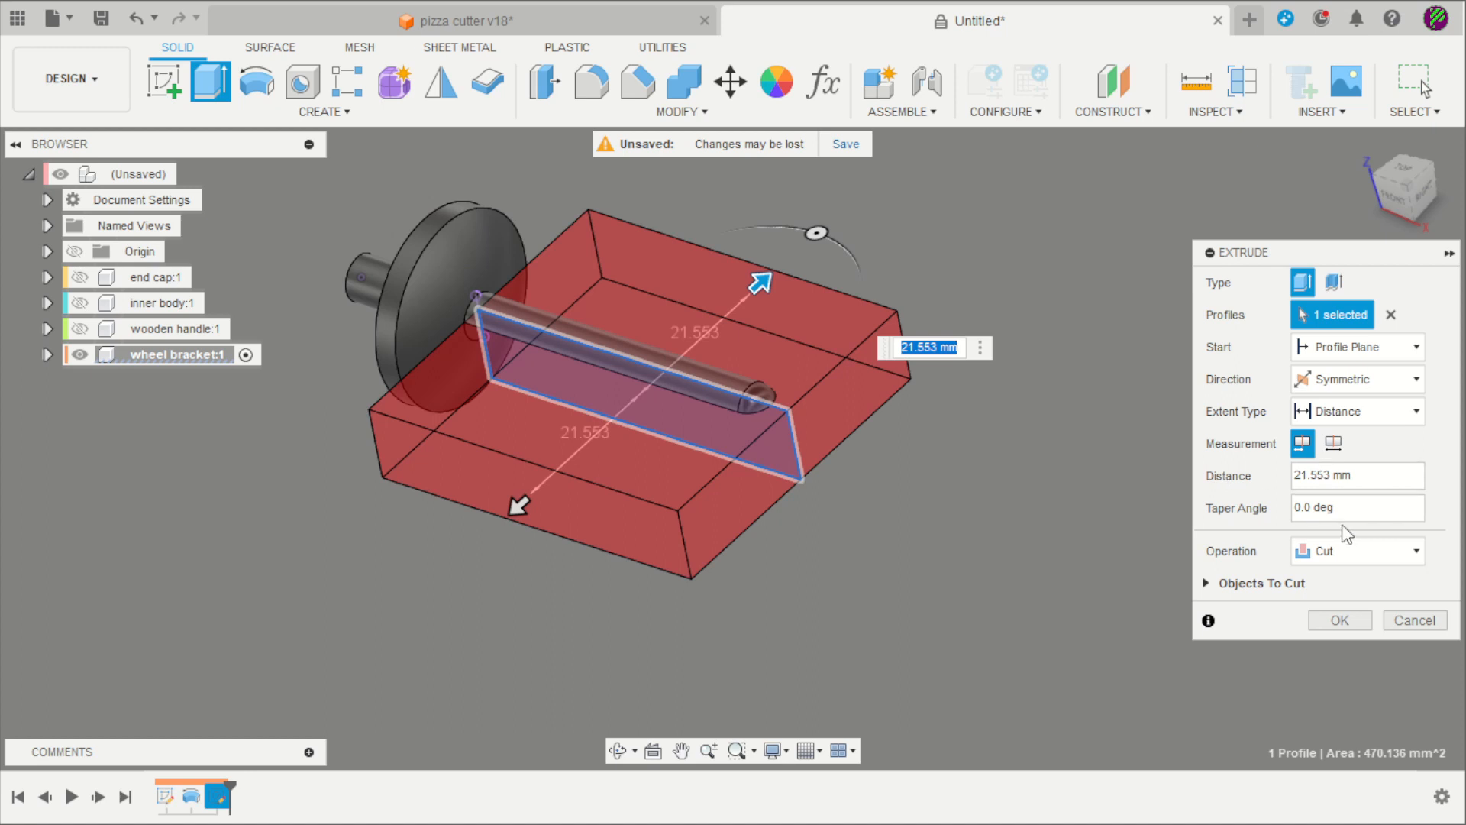
pyautogui.click(1333, 443)
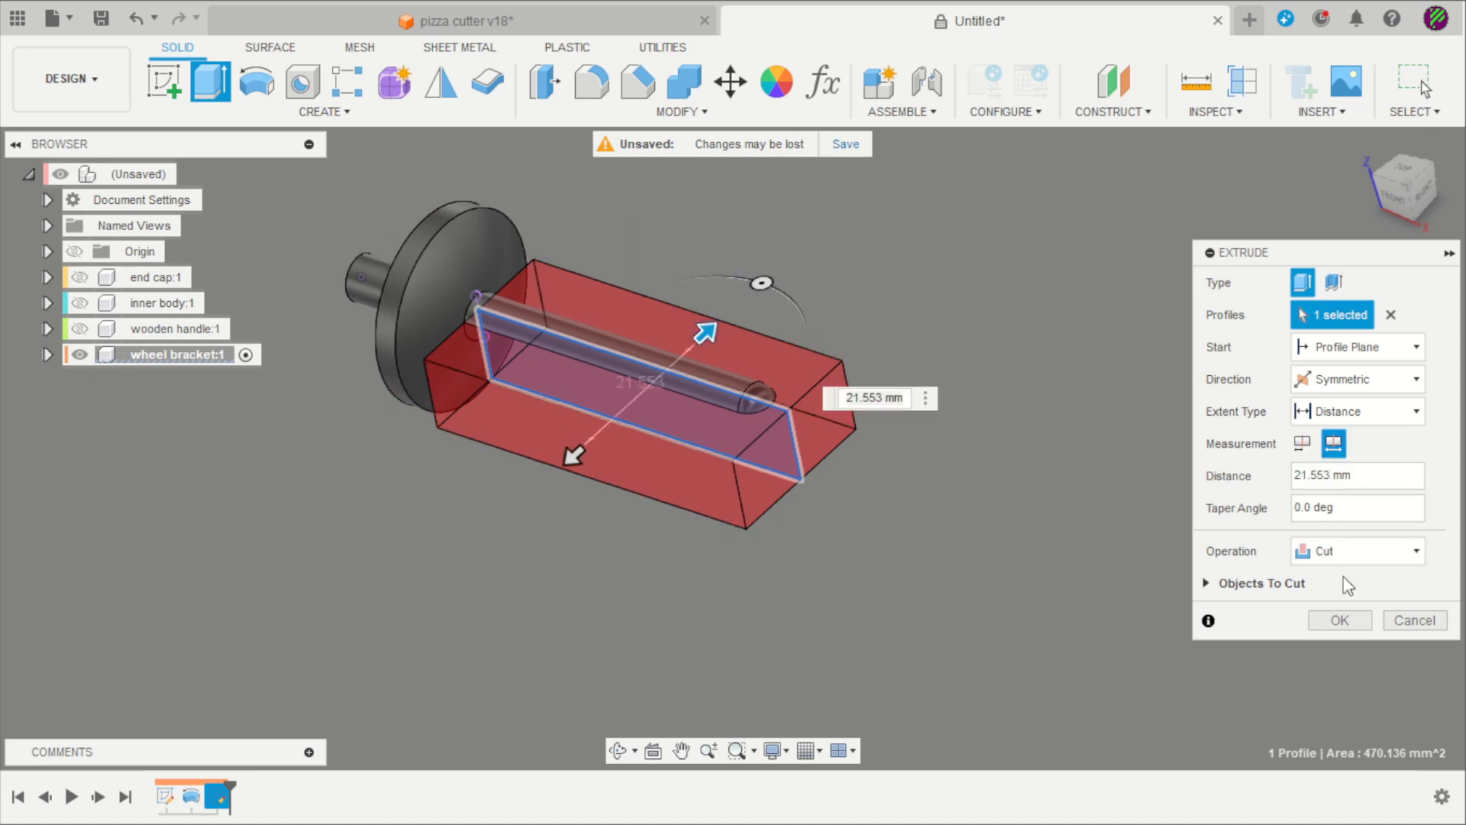
pyautogui.click(1341, 621)
# Place a hole on the shaft's flat cut face, near its rounded end
pyautogui.keyDown('shift'); pyautogui.moveTo(808, 536); pyautogui.dragTo(810, 378, button='middle'); pyautogui.keyUp('shift')
pyautogui.moveTo(809, 378); pyautogui.dragTo(720, 316, button='middle')
pyautogui.scroll(-2, 720, 316)
pyautogui.click(302, 82)
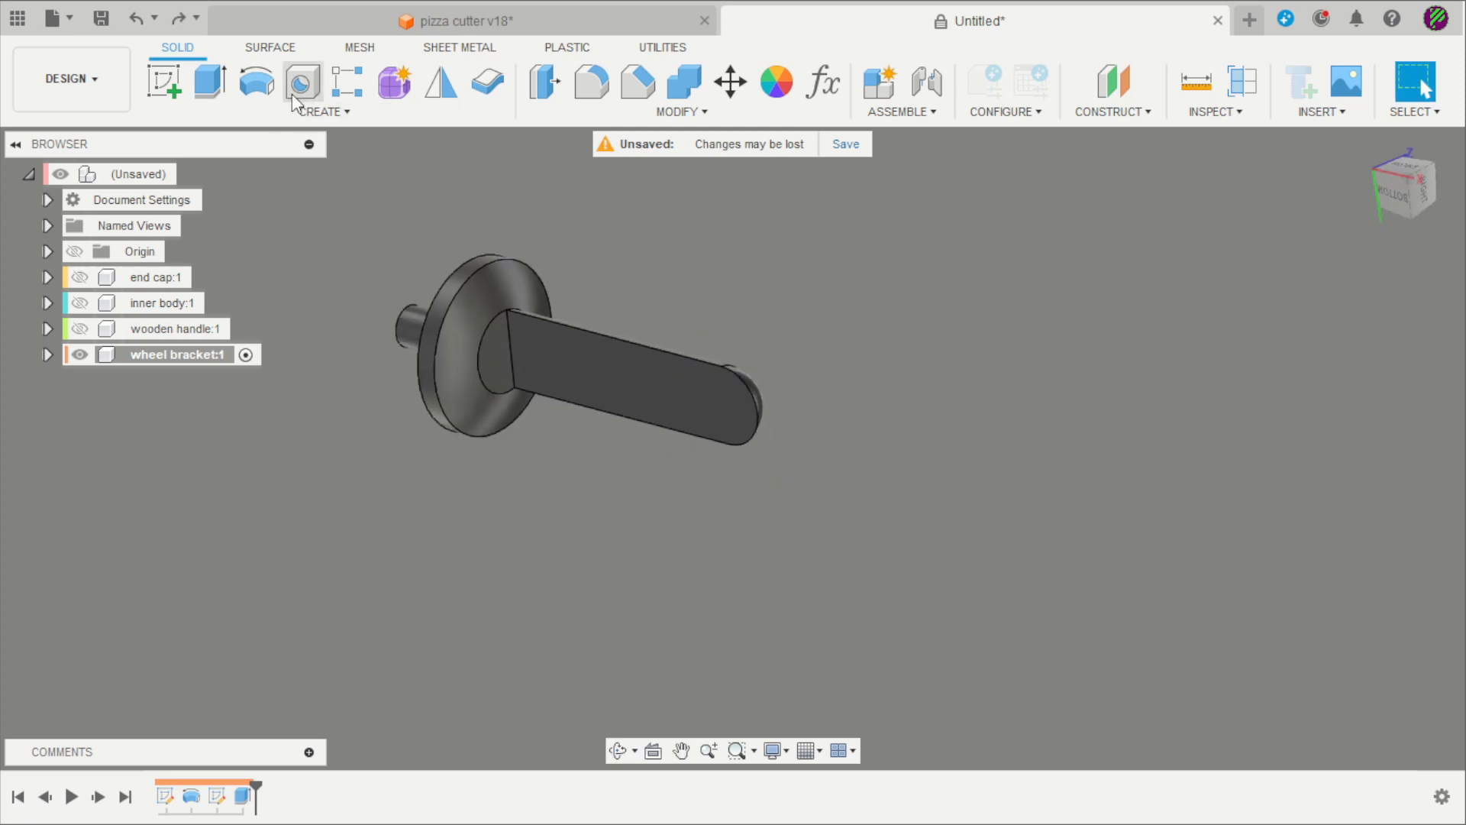
pyautogui.scroll(4, 710, 344)
pyautogui.click(739, 495)
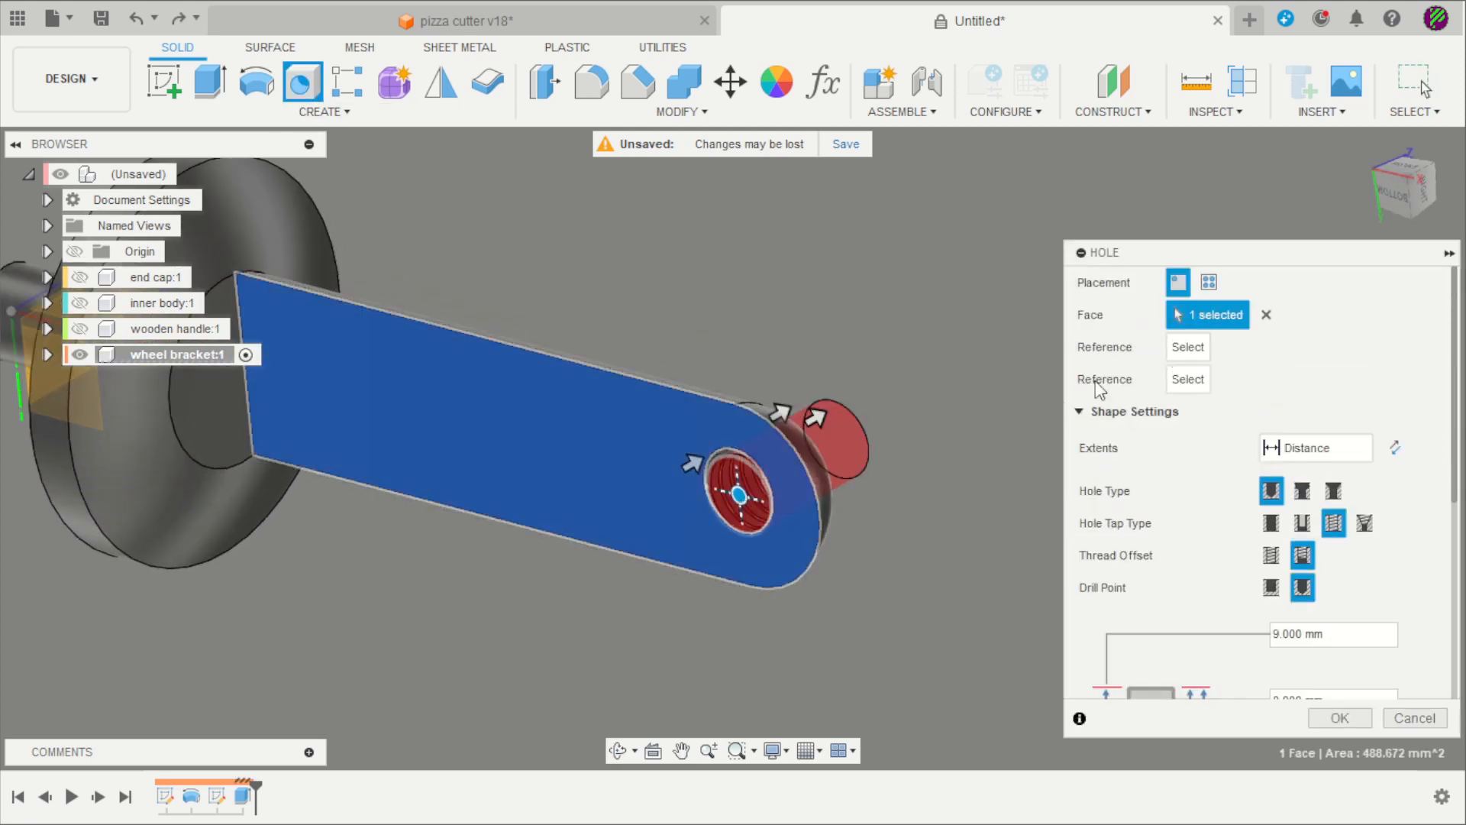
pyautogui.keyDown('shift'); pyautogui.moveTo(798, 489); pyautogui.dragTo(773, 498, button='middle'); pyautogui.keyUp('shift')
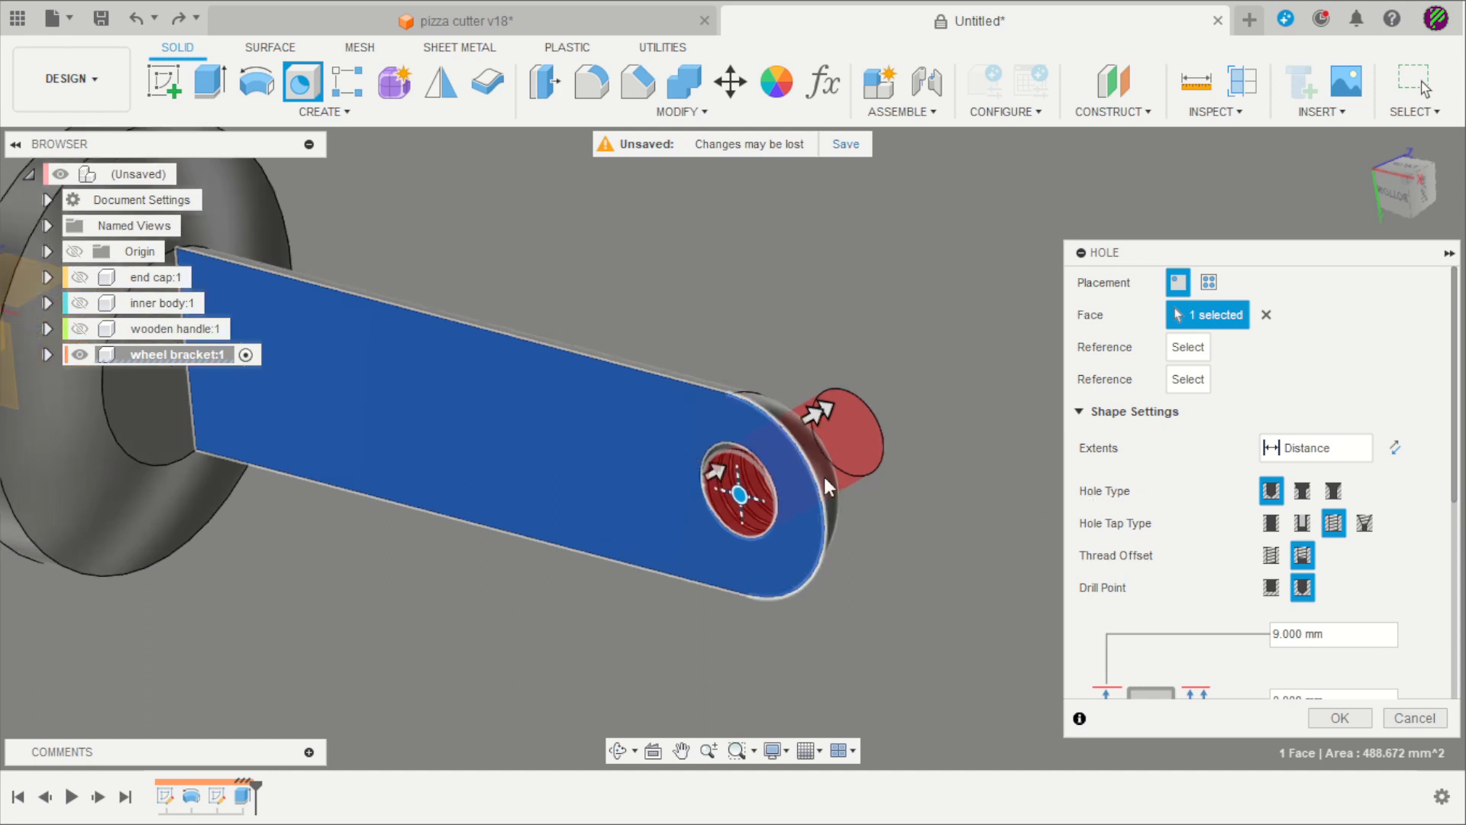
# Use the full thread offset for the 9 mm deep hole with a modeled ISO Metric M6x1 thread, and create it
pyautogui.scroll(-3, 886, 394)
pyautogui.scroll(2, 884, 557)
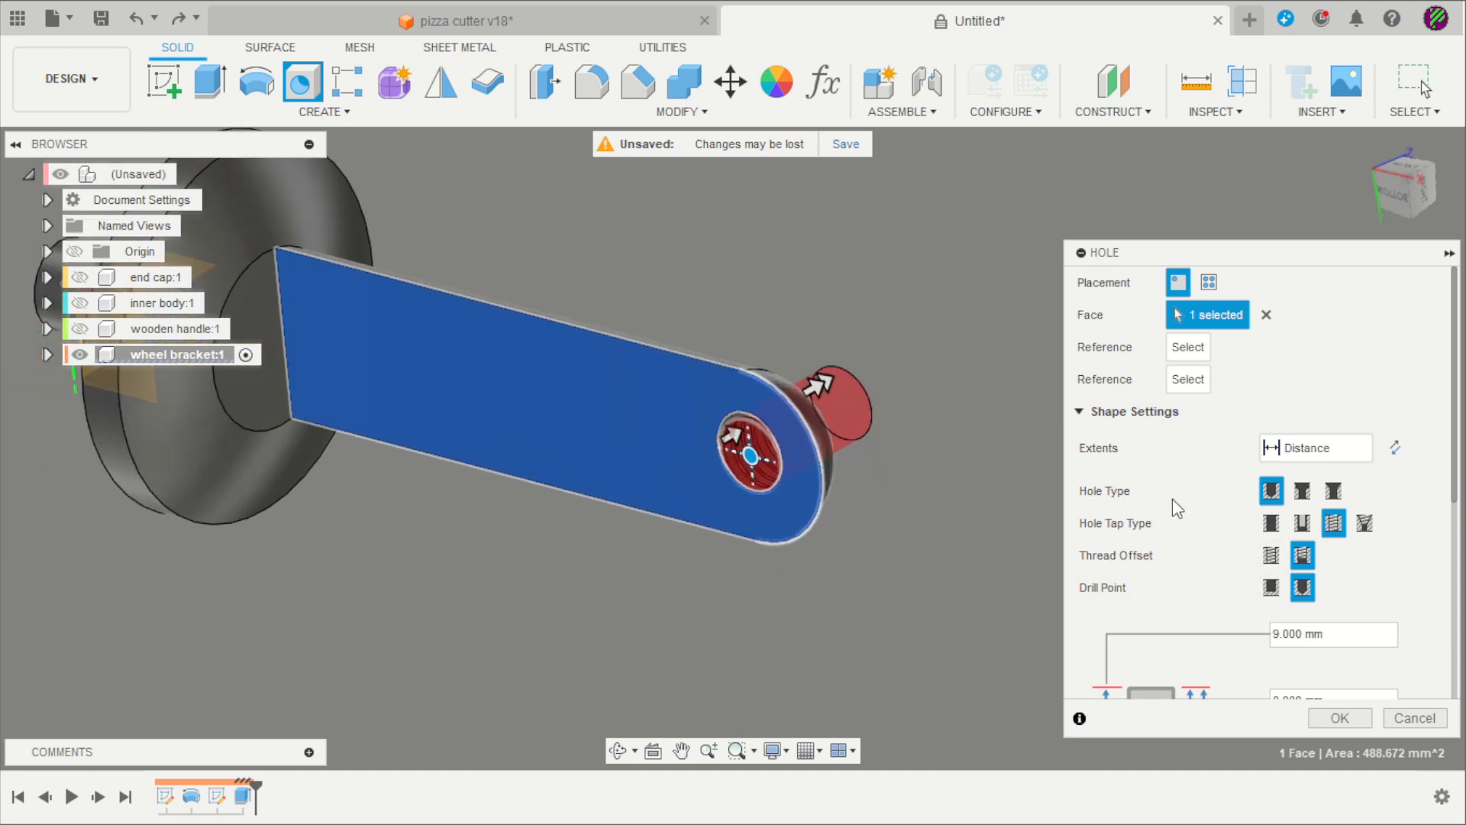
pyautogui.scroll(-3, 1077, 469)
pyautogui.scroll(2, 1117, 491)
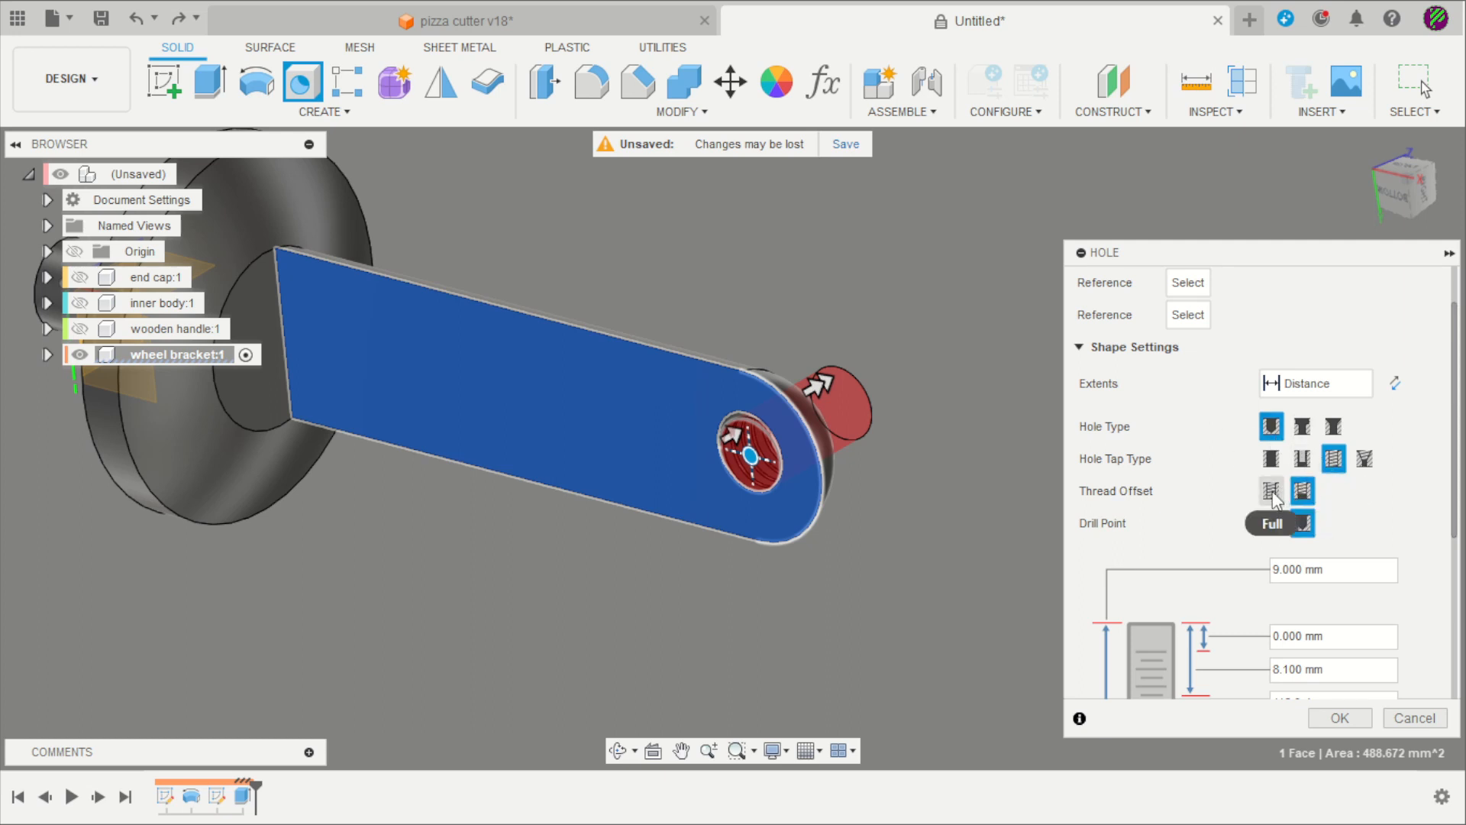
pyautogui.scroll(-5, 1176, 496)
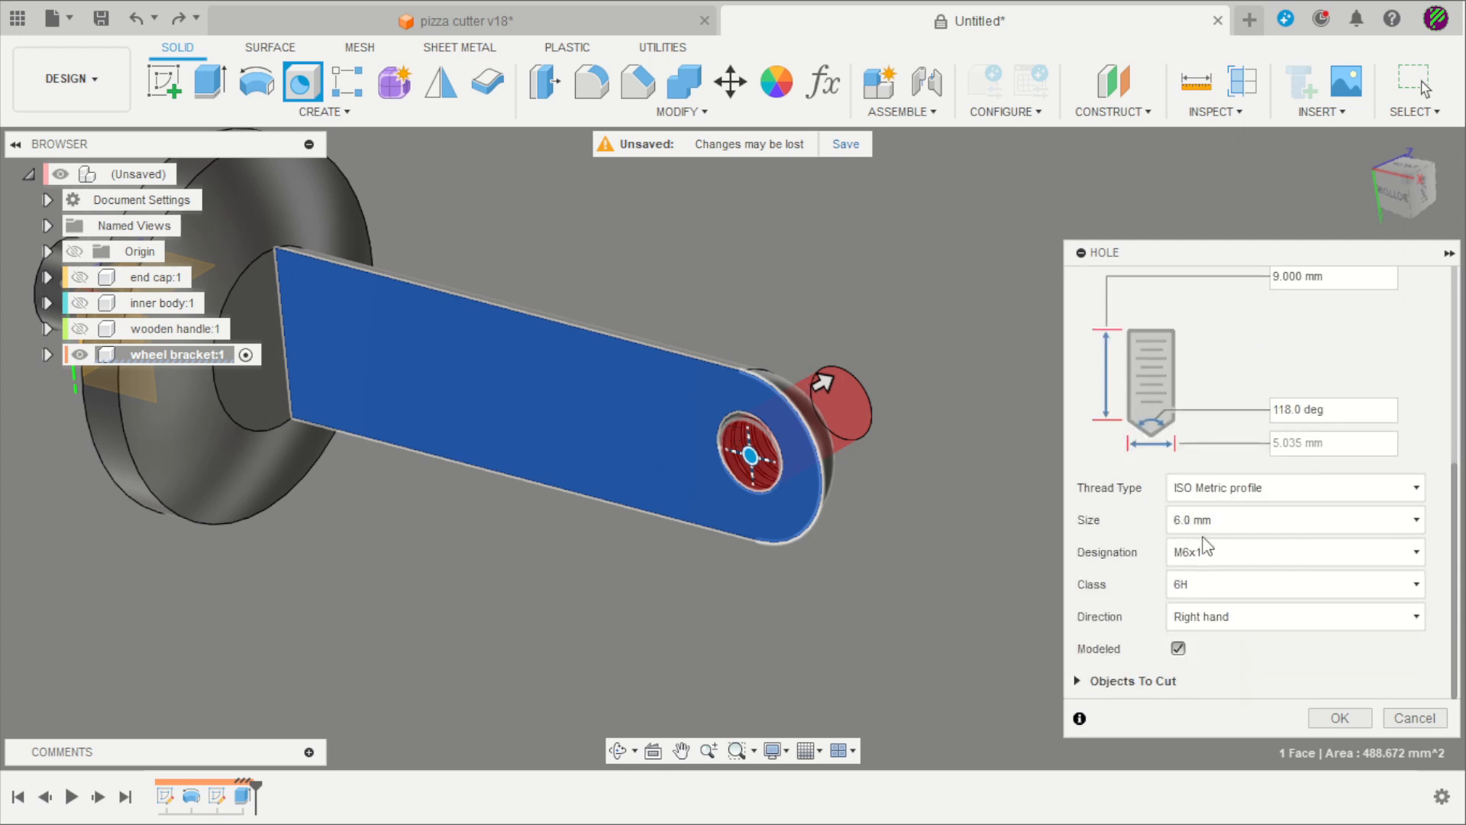
pyautogui.click(1337, 717)
# Fillet the outline of the shaft's flat face, including its edge at the flange, with a 0.2 mm radius
pyautogui.keyDown('shift'); pyautogui.moveTo(1012, 526); pyautogui.dragTo(977, 447, button='middle'); pyautogui.keyUp('shift')
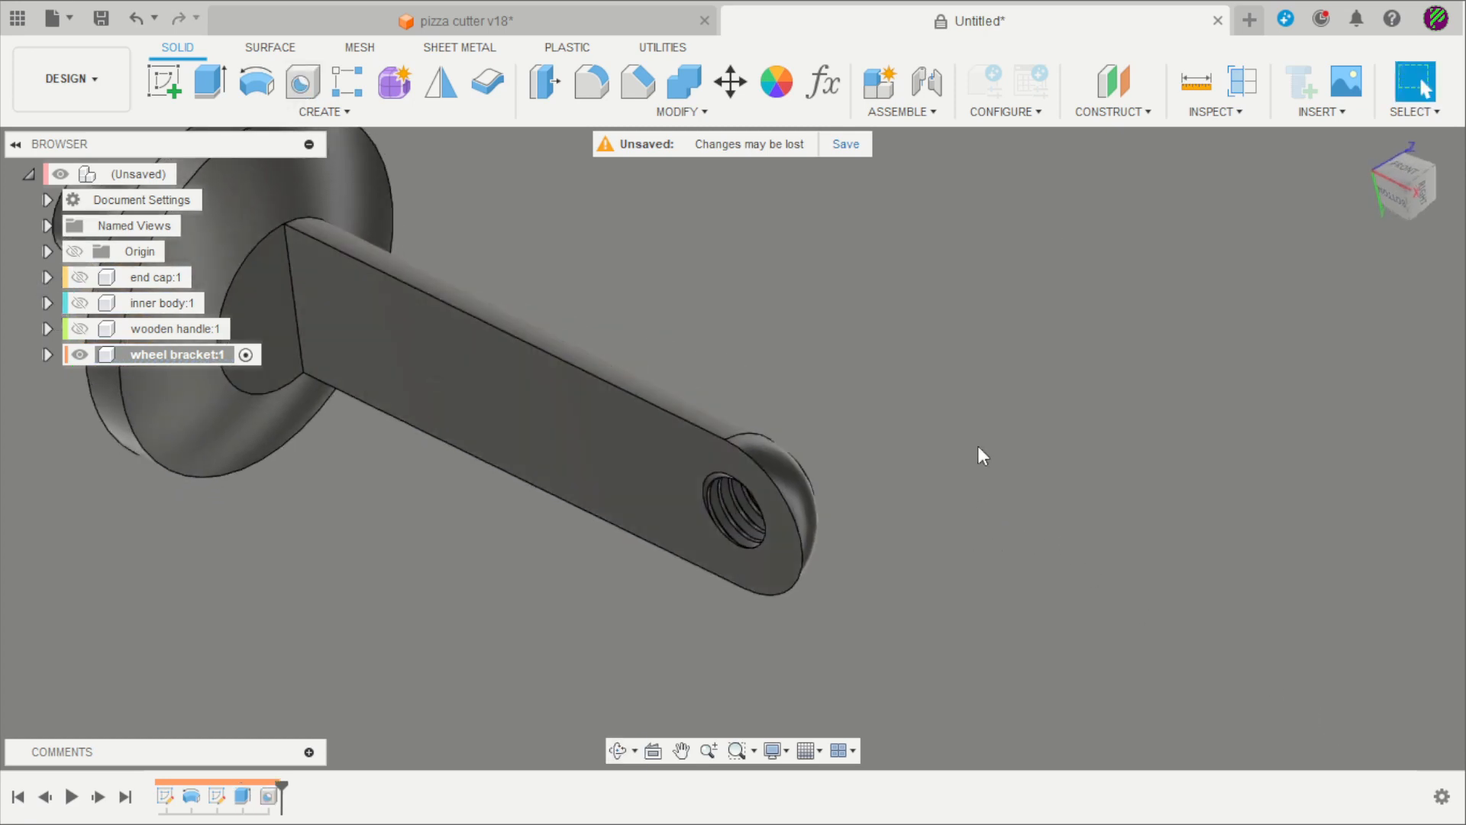
pyautogui.scroll(-4, 977, 446)
pyautogui.scroll(2, 765, 336)
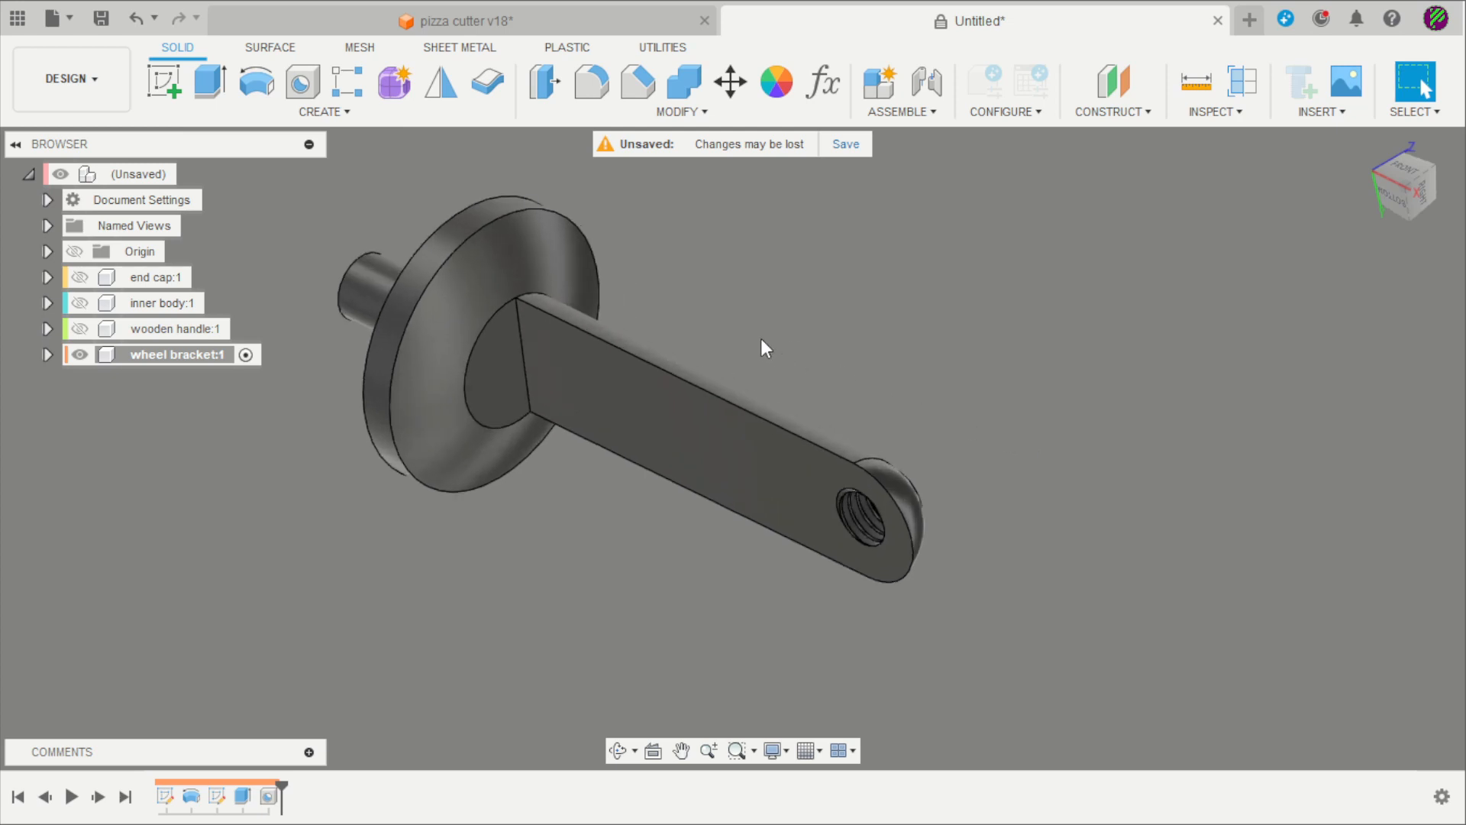
pyautogui.press('f')
pyautogui.click(771, 421)
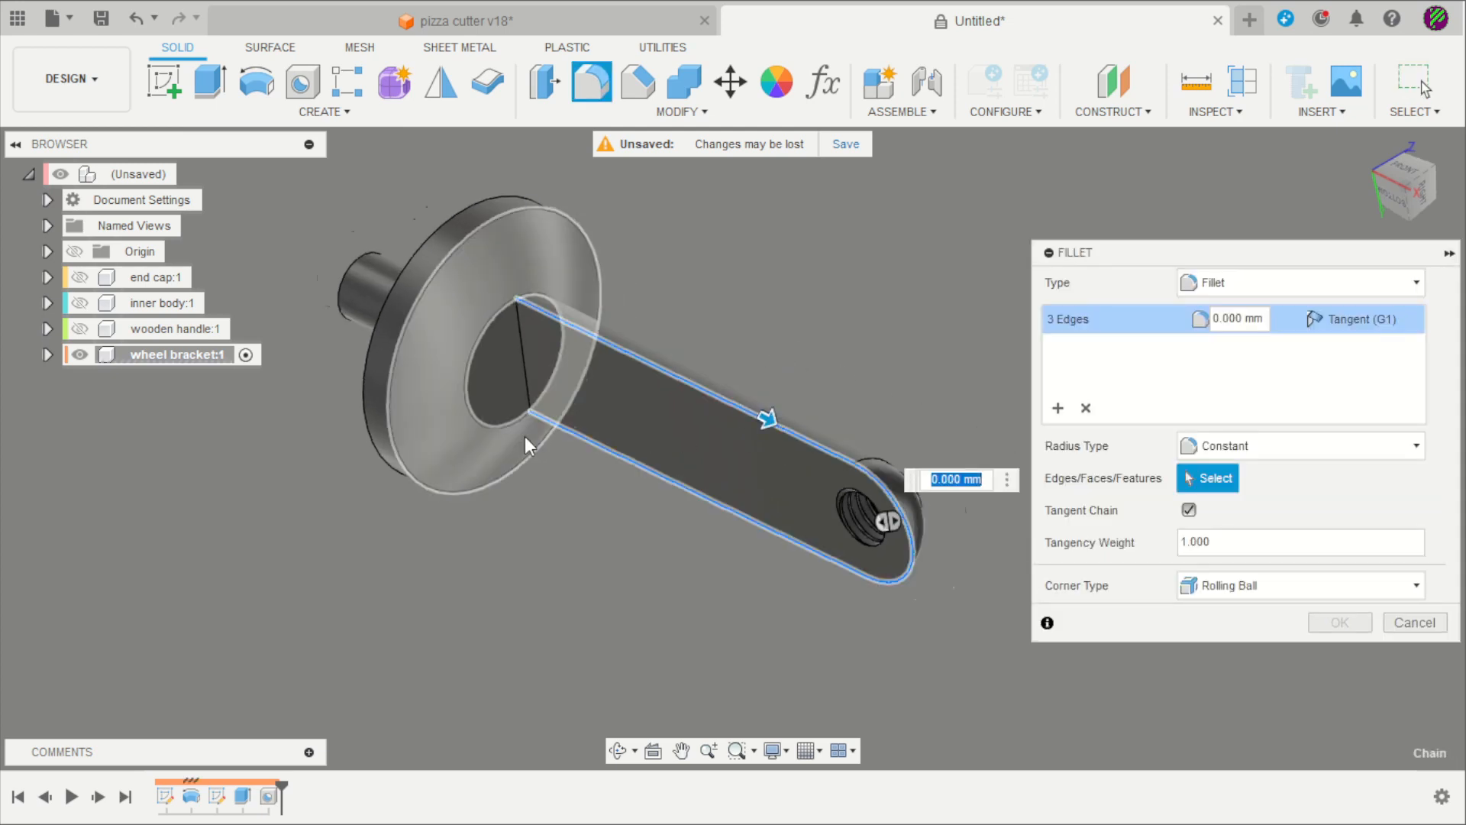
pyautogui.scroll(2, 525, 436)
pyautogui.click(525, 351)
pyautogui.write('0,2')
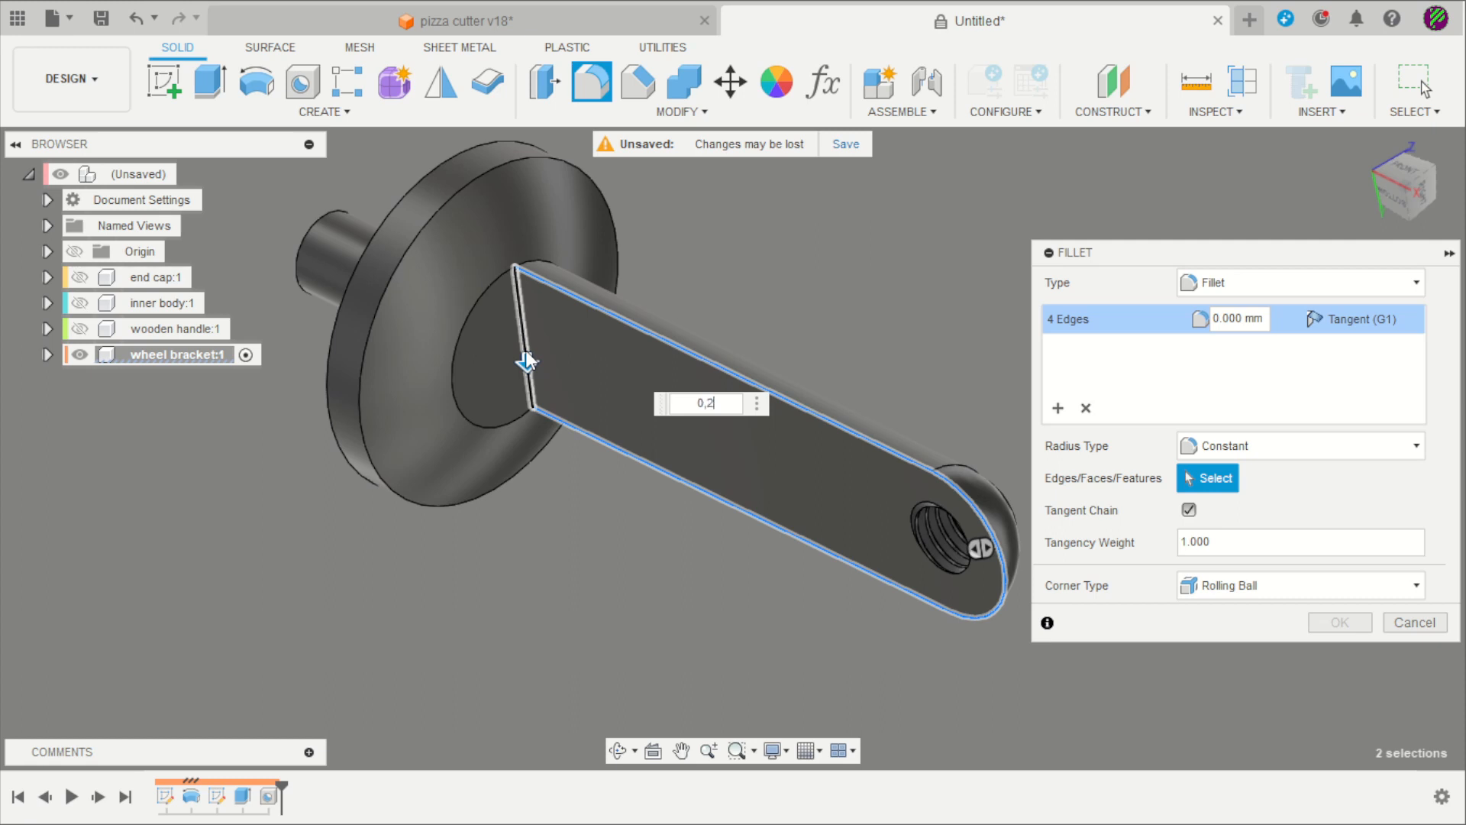
pyautogui.press('Return')
# Apply a modeled, full-length M6x1 ISO Metric right-hand thread to the short stud behind the flange
pyautogui.keyDown('shift'); pyautogui.moveTo(525, 347); pyautogui.dragTo(988, 383, button='middle'); pyautogui.keyUp('shift')
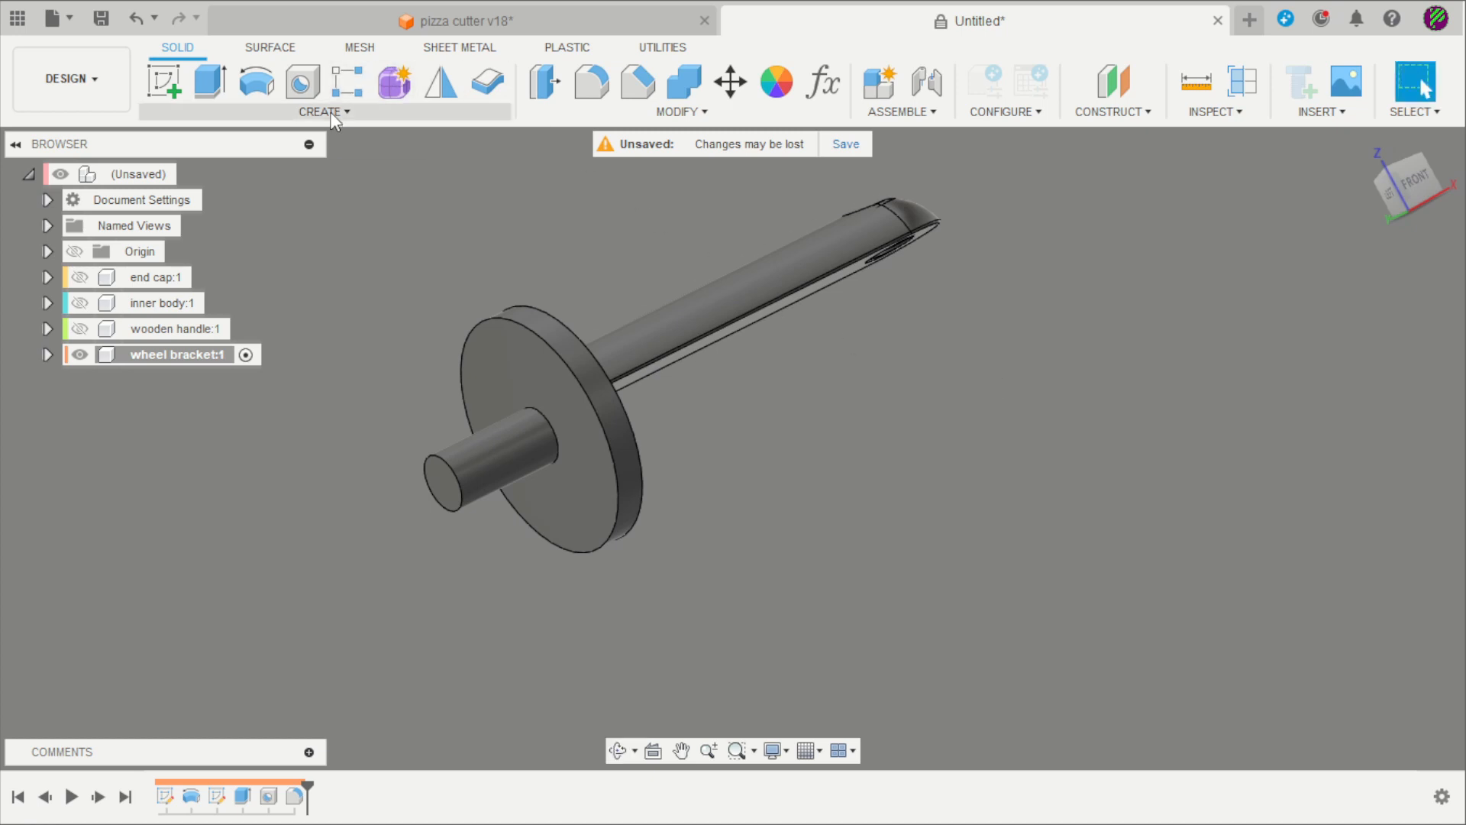
pyautogui.click(324, 111)
pyautogui.click(213, 395)
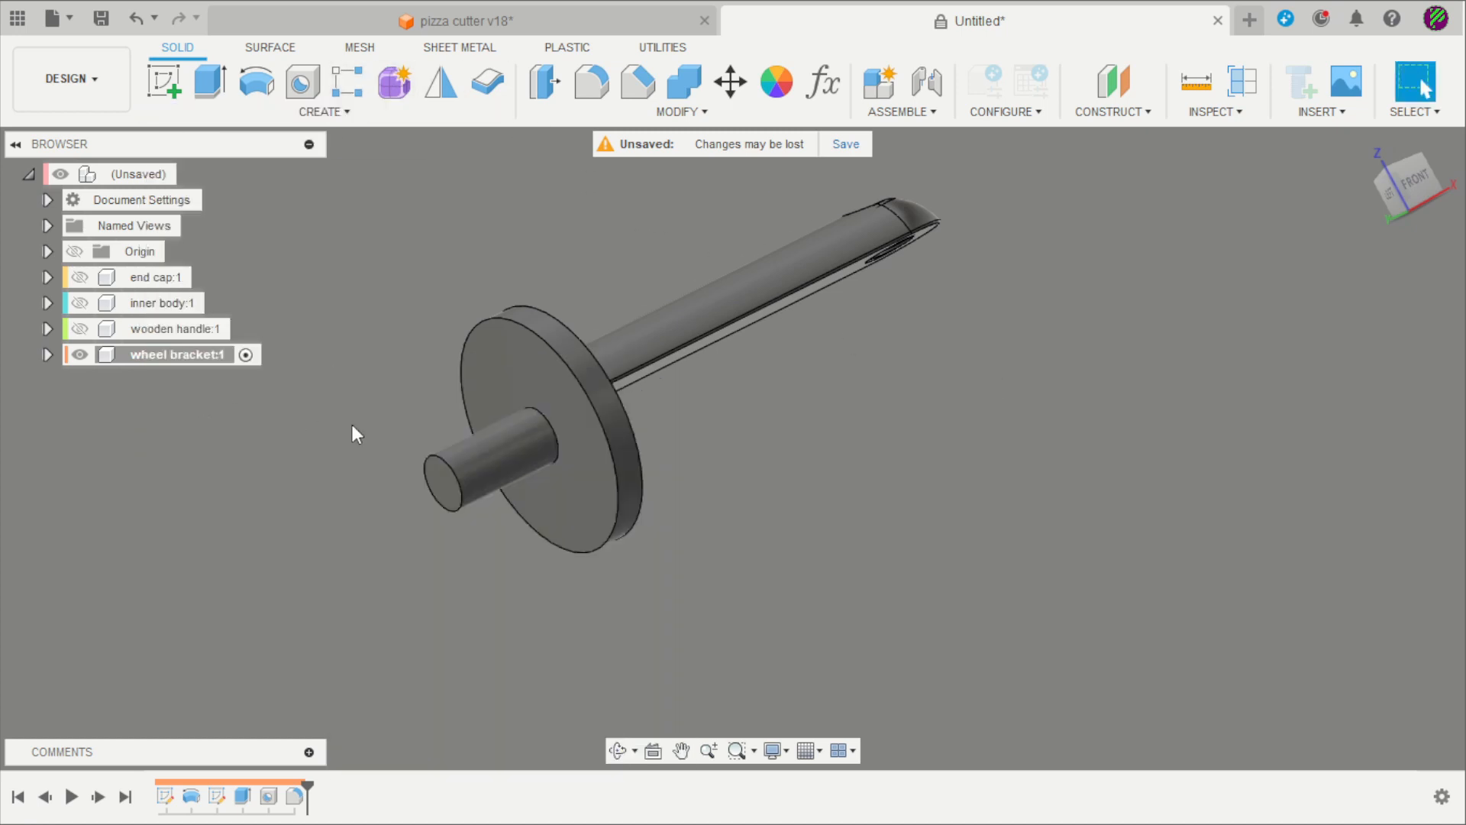
pyautogui.click(481, 460)
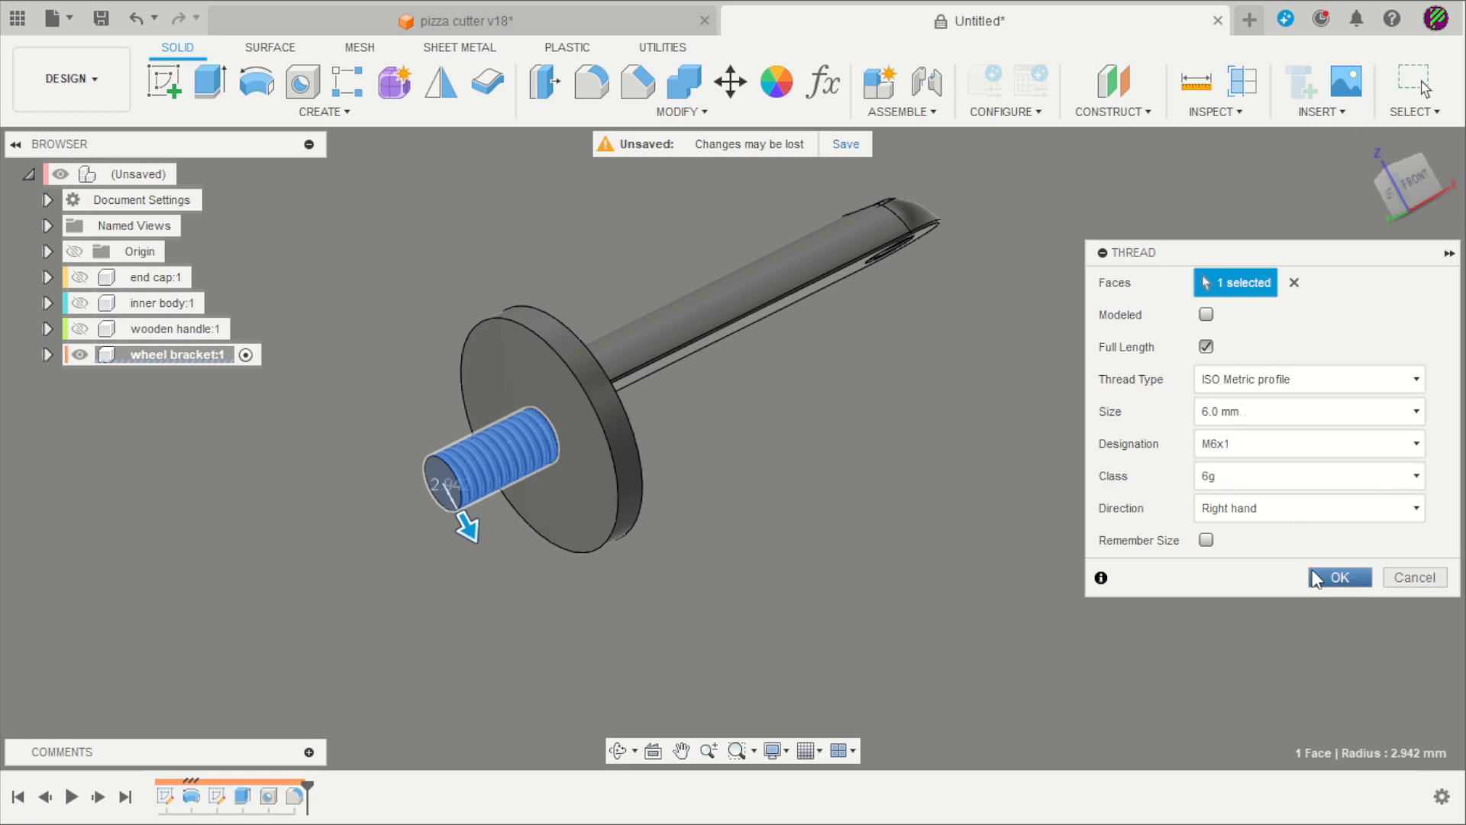
pyautogui.click(1206, 314)
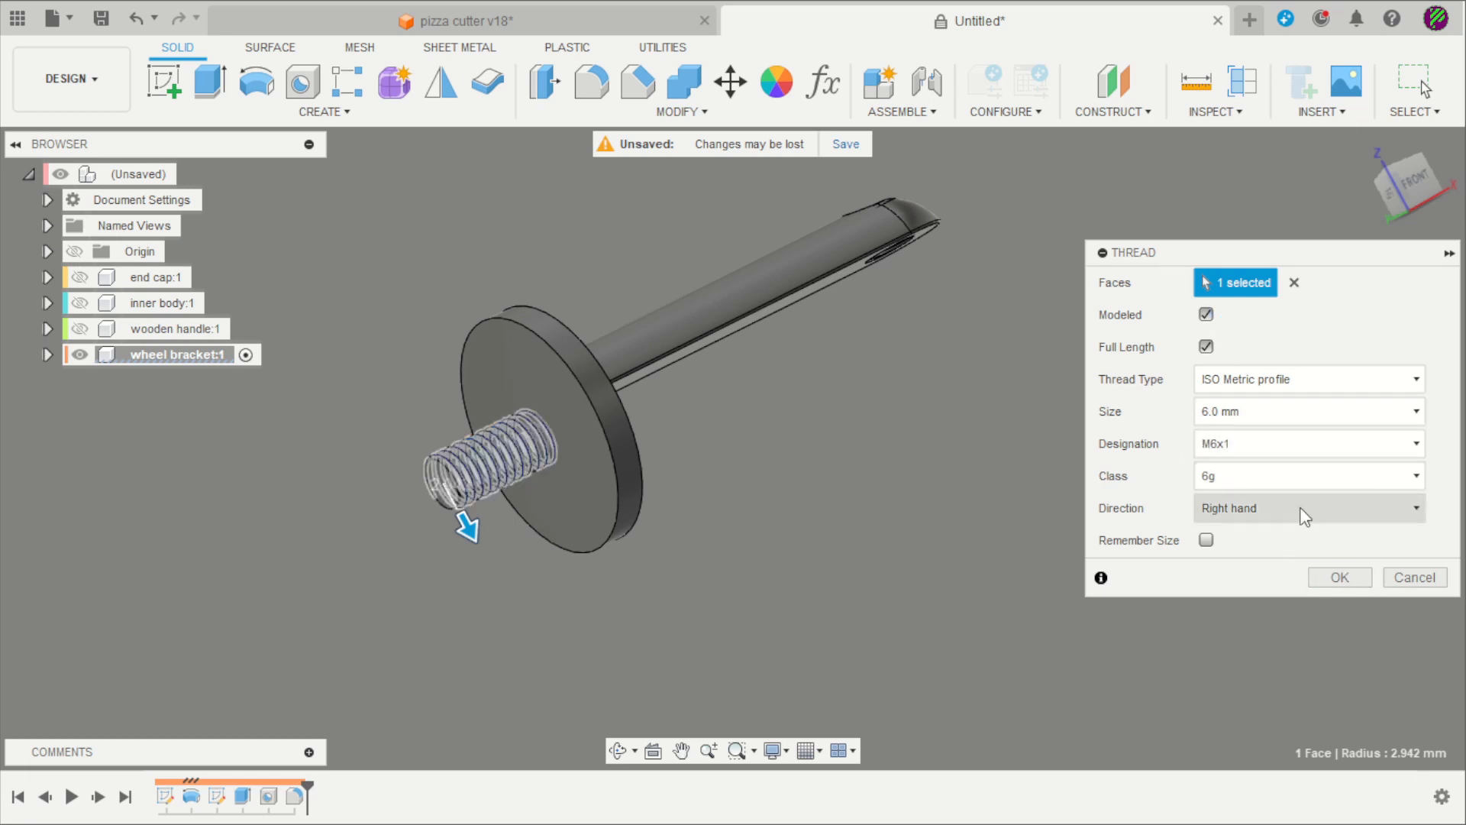
pyautogui.click(1321, 576)
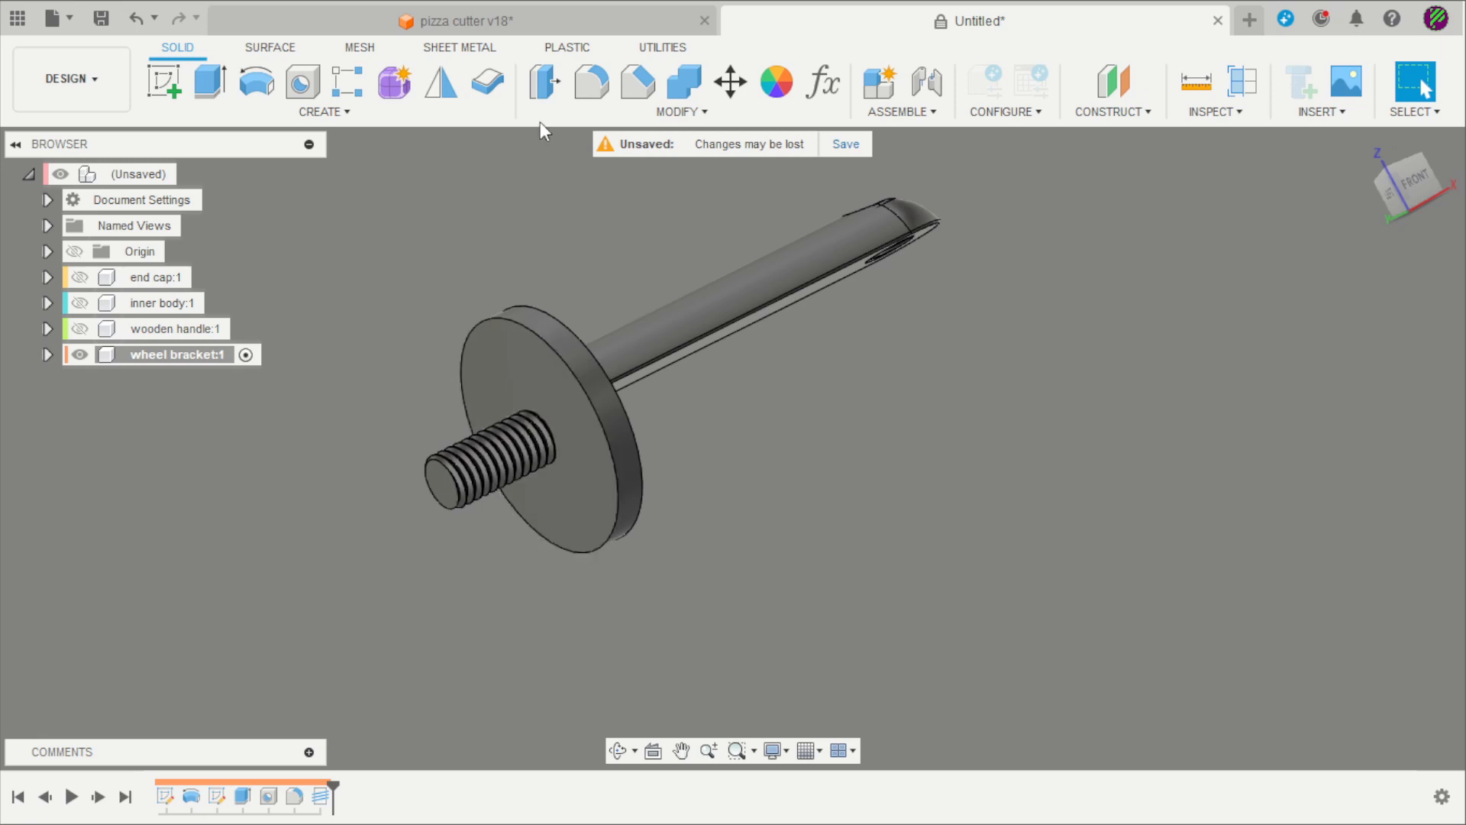
# Sketch a right triangle about 2.36 mm wide on the XY plane, across the corner at the threaded stud's free end
pyautogui.click(167, 84)
pyautogui.scroll(-2, 687, 474)
pyautogui.keyDown('shift'); pyautogui.moveTo(706, 494); pyautogui.dragTo(610, 381, button='middle'); pyautogui.keyUp('shift')
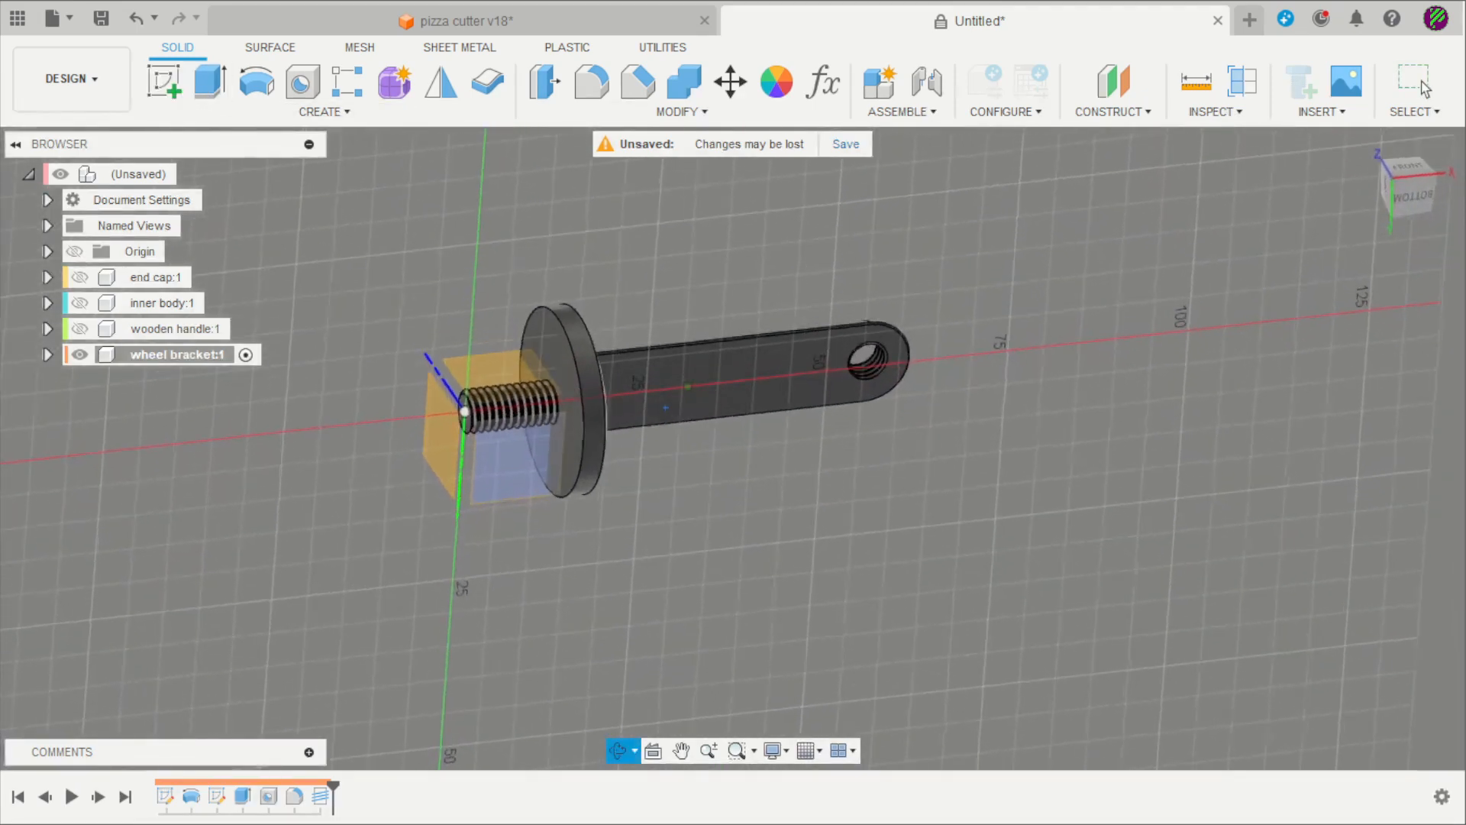
pyautogui.click(501, 492)
pyautogui.scroll(8, 763, 451)
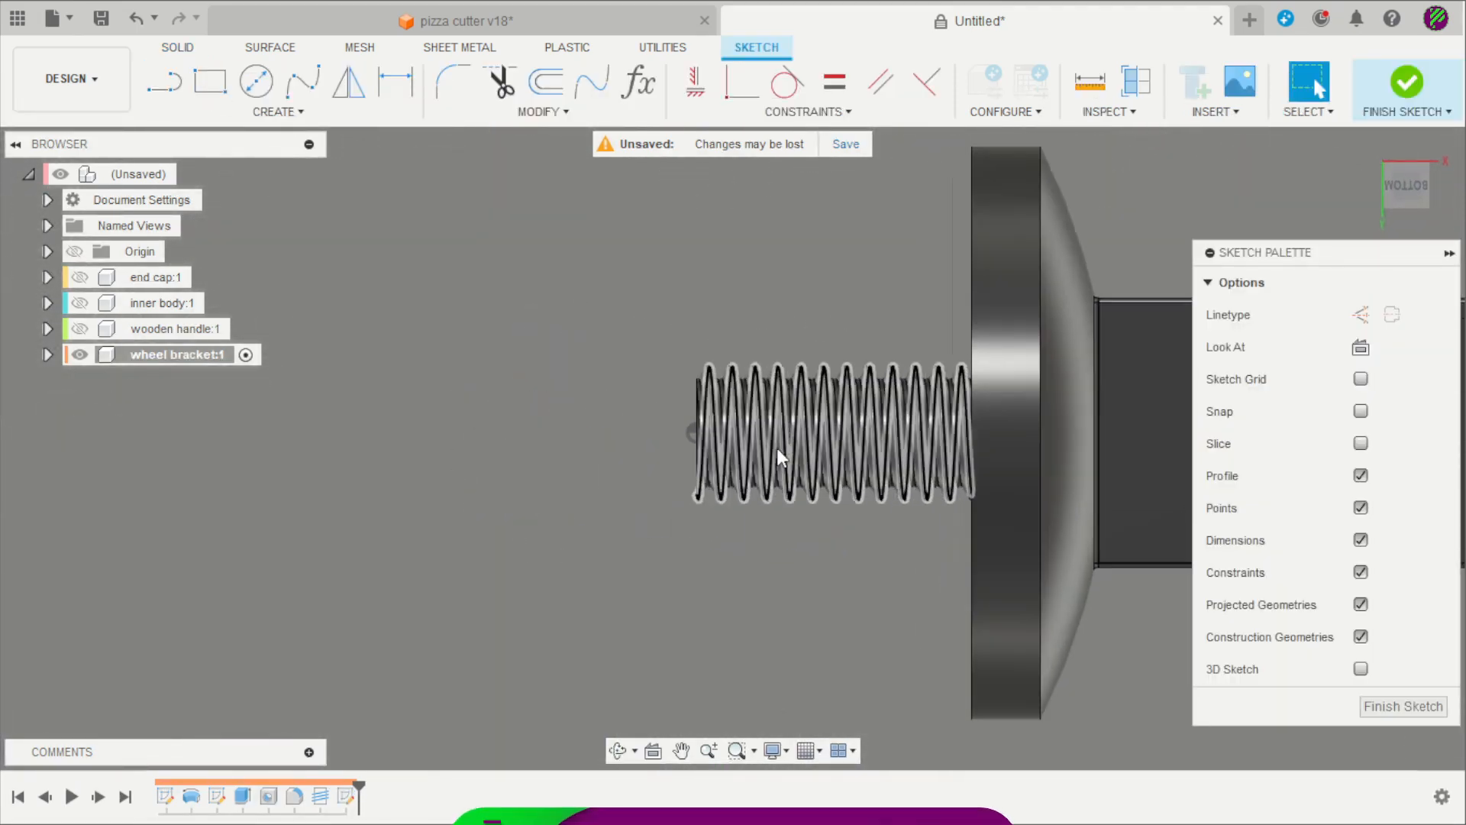
pyautogui.scroll(2, 672, 452)
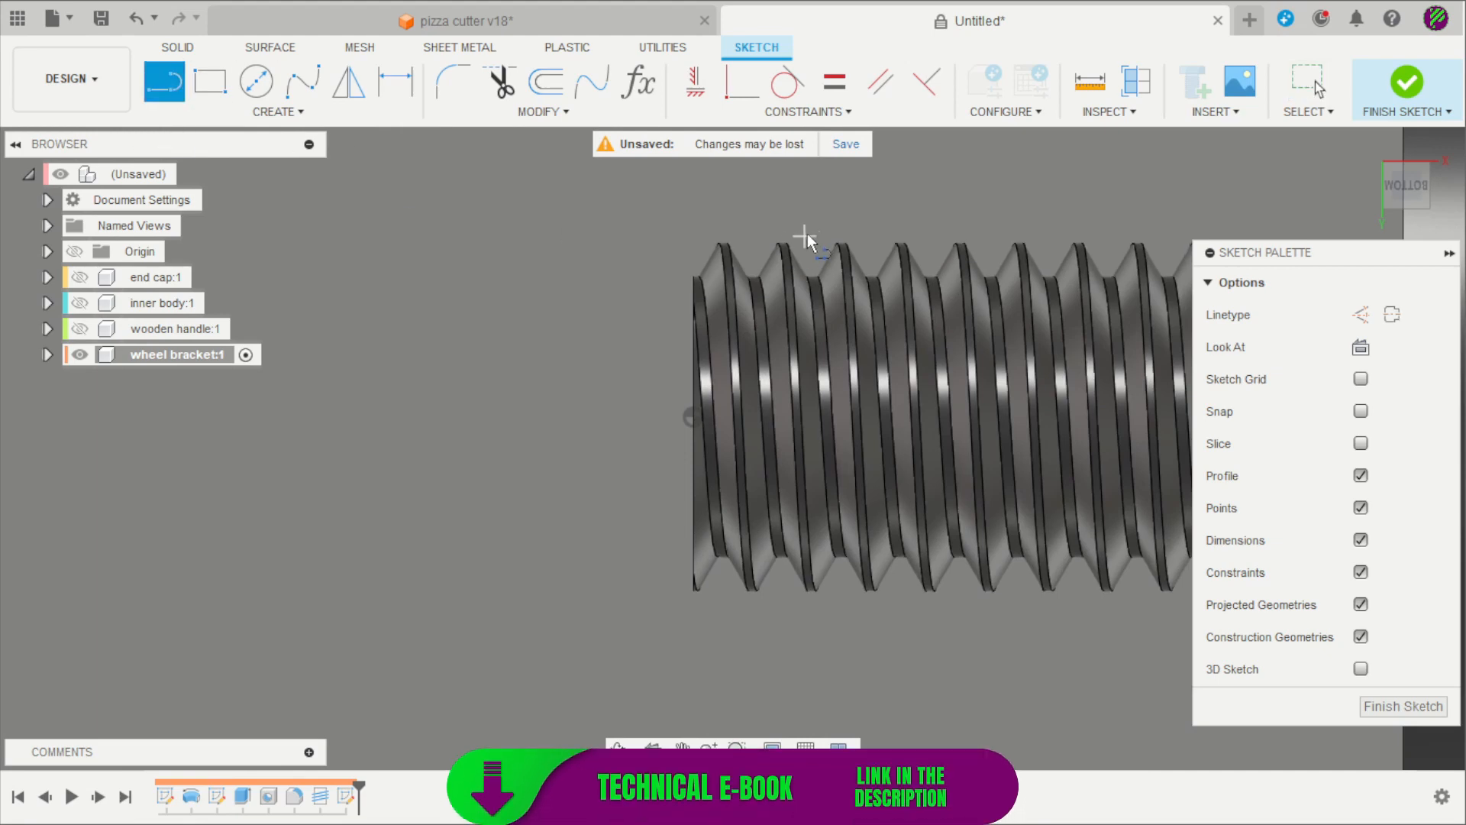
pyautogui.click(800, 173)
pyautogui.click(661, 174)
pyautogui.click(661, 306)
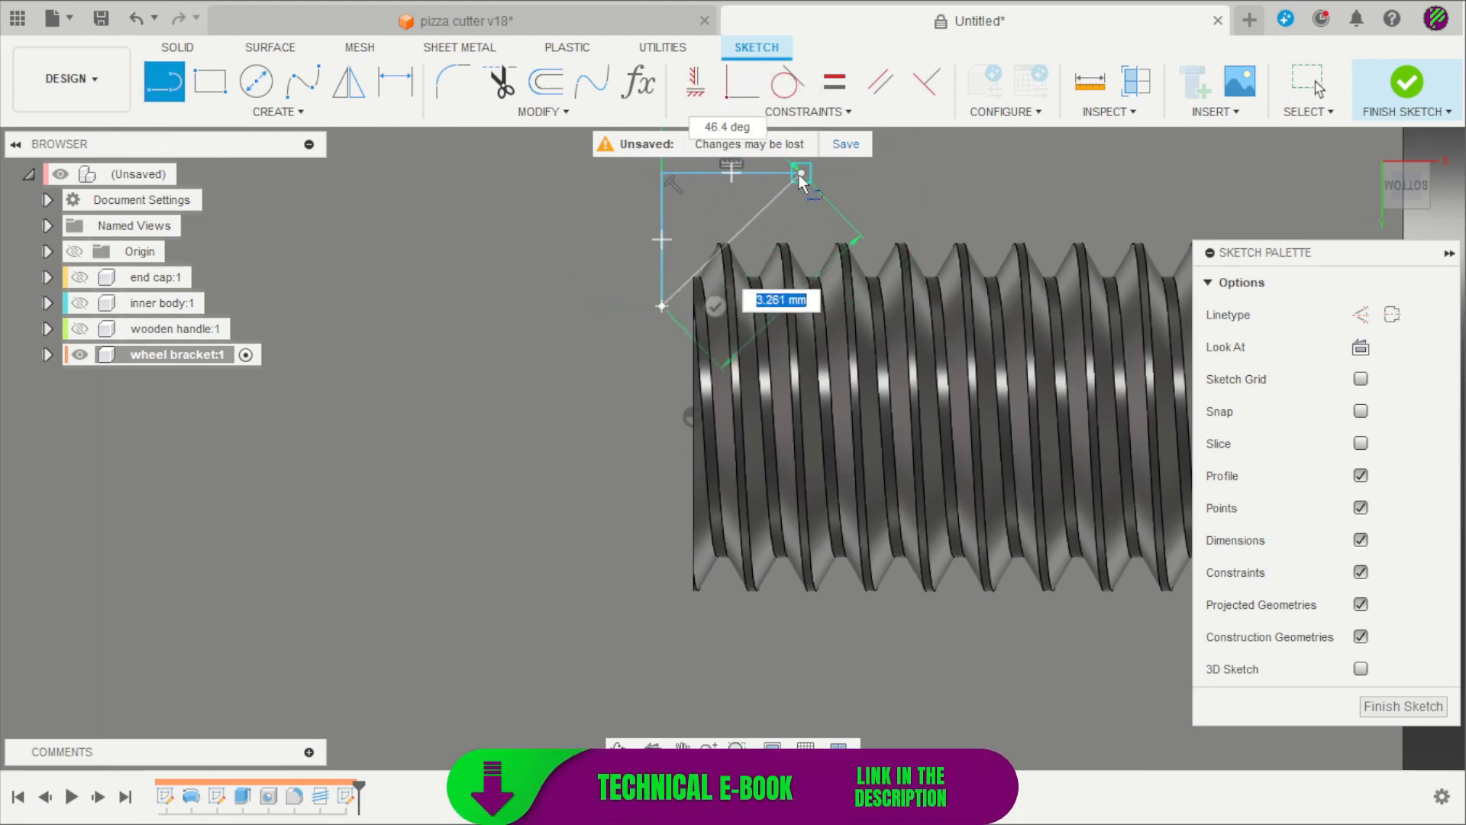
pyautogui.click(800, 173)
pyautogui.press('Escape')
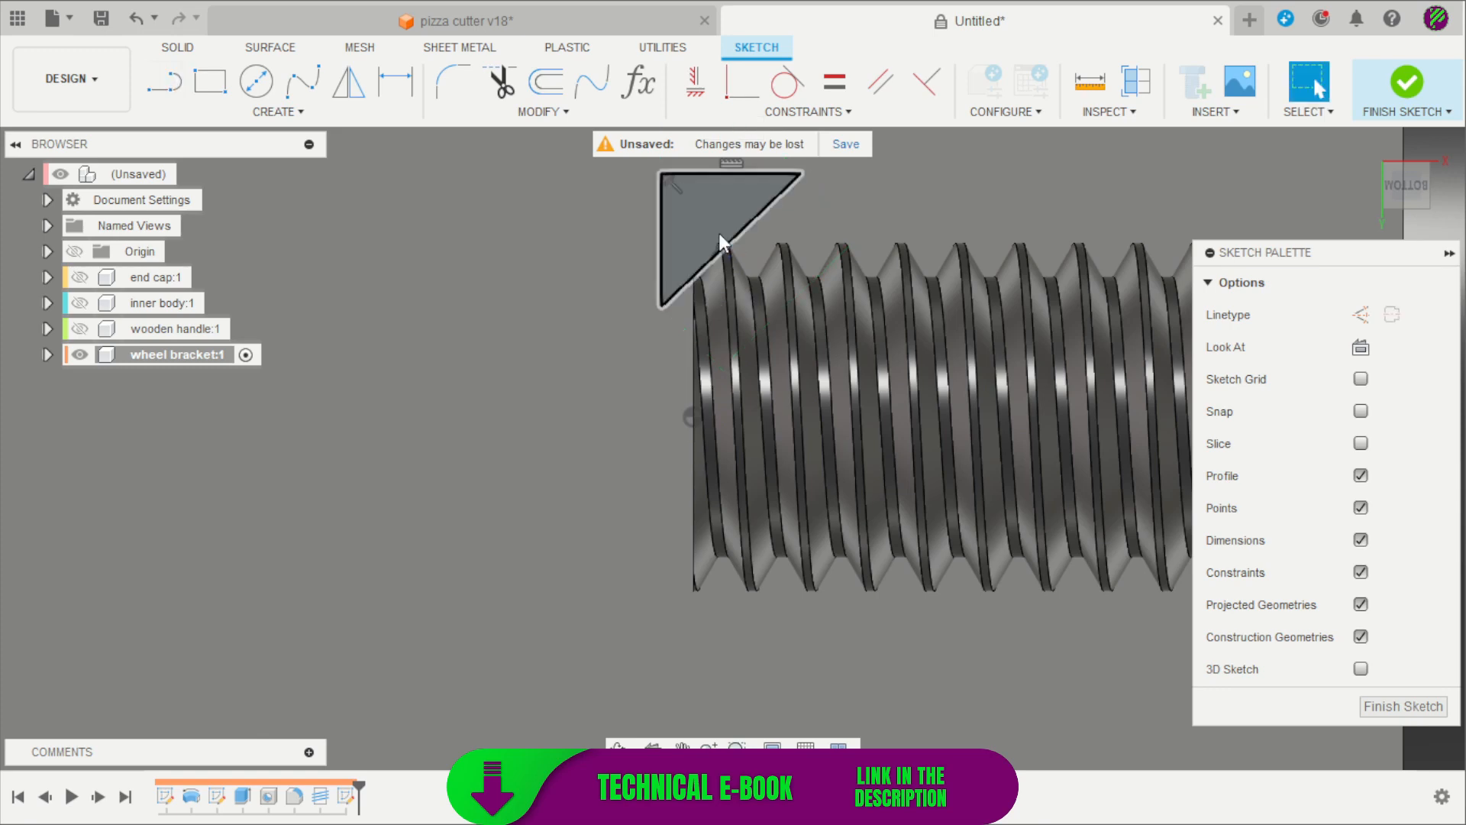
# Align the triangle's lower corner vertically with the sketch origin
pyautogui.click(704, 82)
pyautogui.click(660, 306)
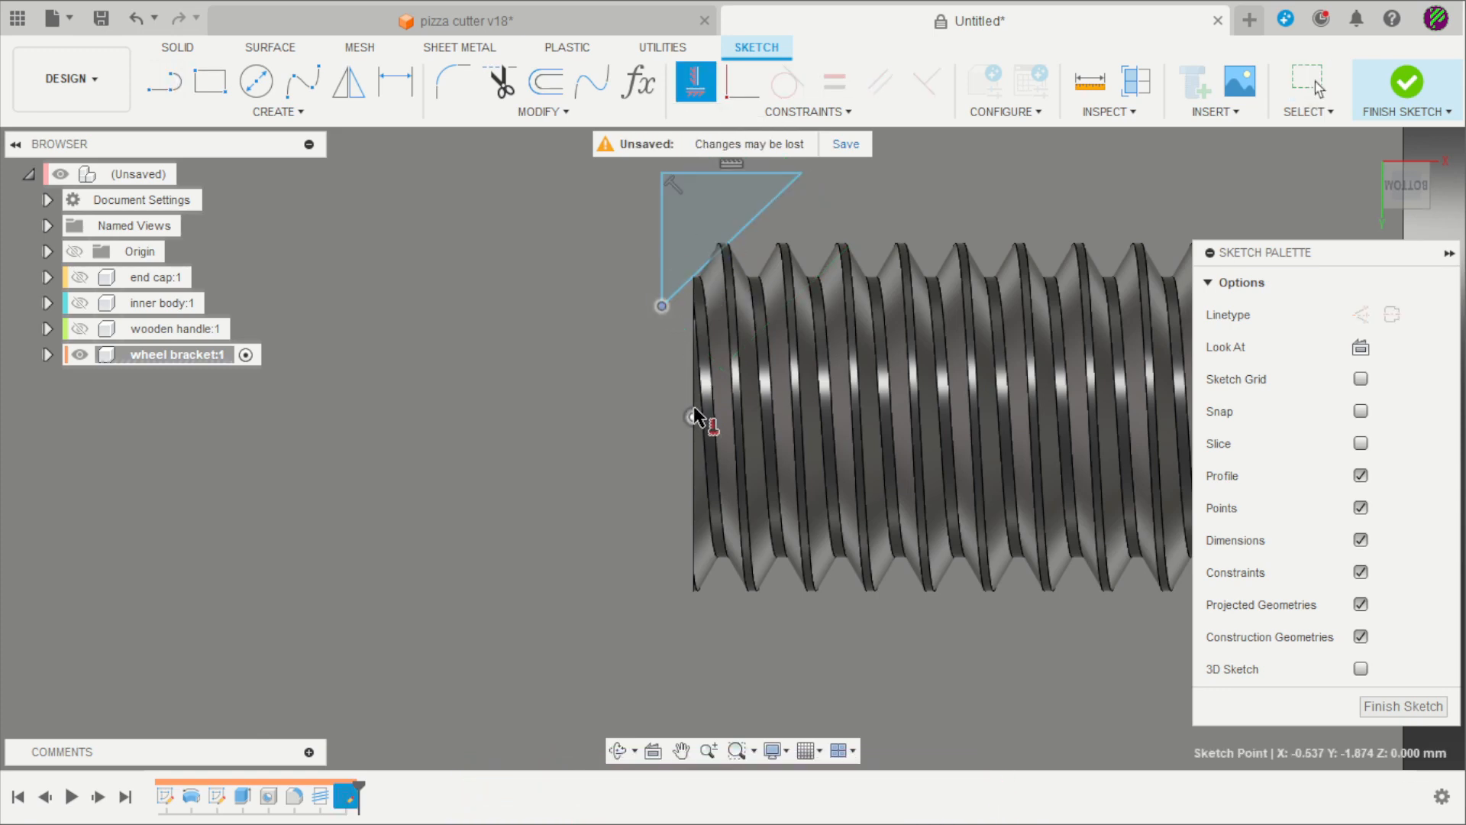
pyautogui.click(693, 416)
pyautogui.moveTo(849, 247); pyautogui.dragTo(729, 299, button='middle')
pyautogui.scroll(1, 687, 290)
pyautogui.press('Escape')
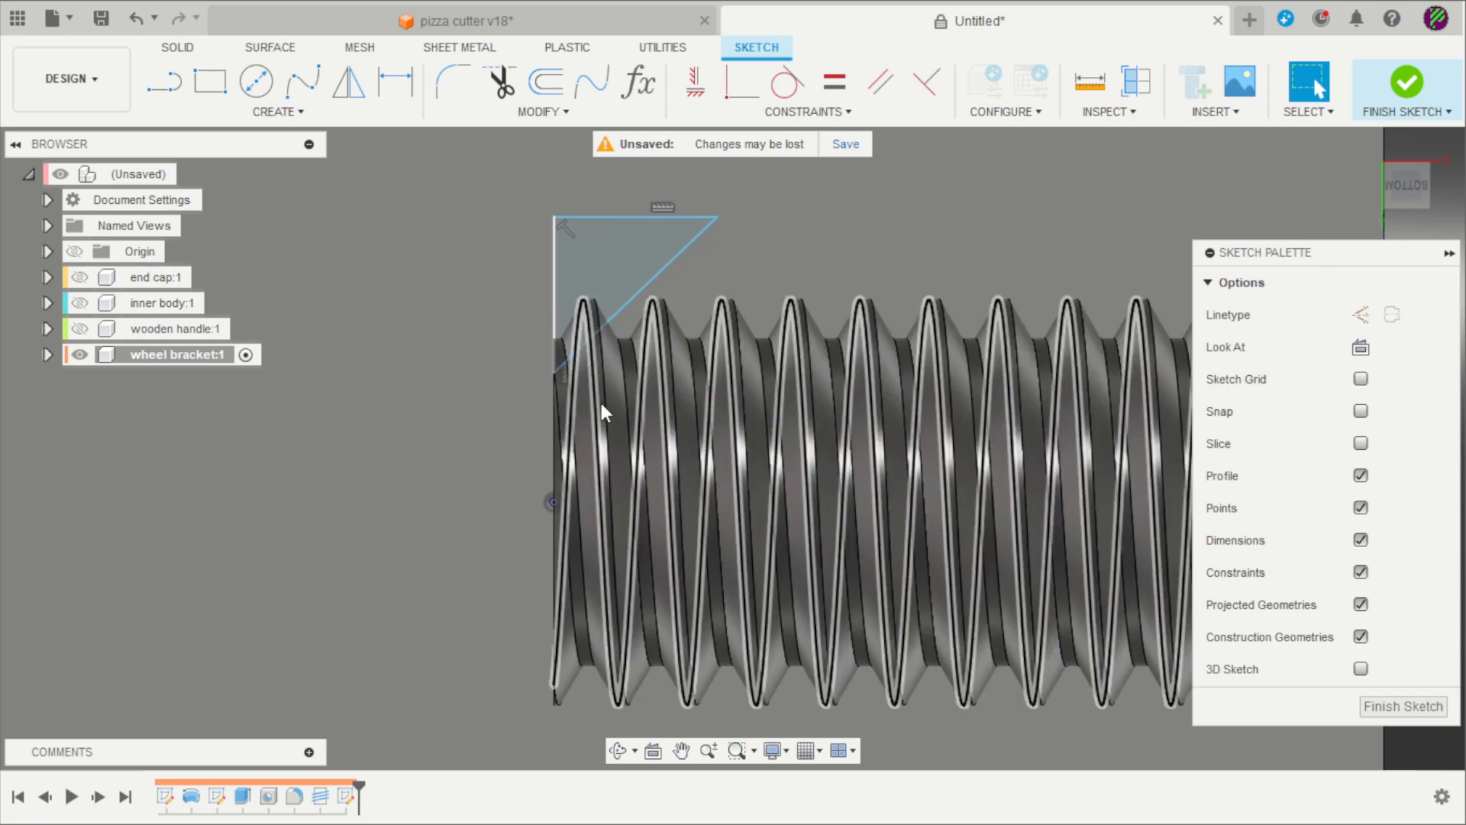
# Dimension the triangle's horizontal edge 3 mm from the sketch origin
pyautogui.press('d')
pyautogui.click(579, 219)
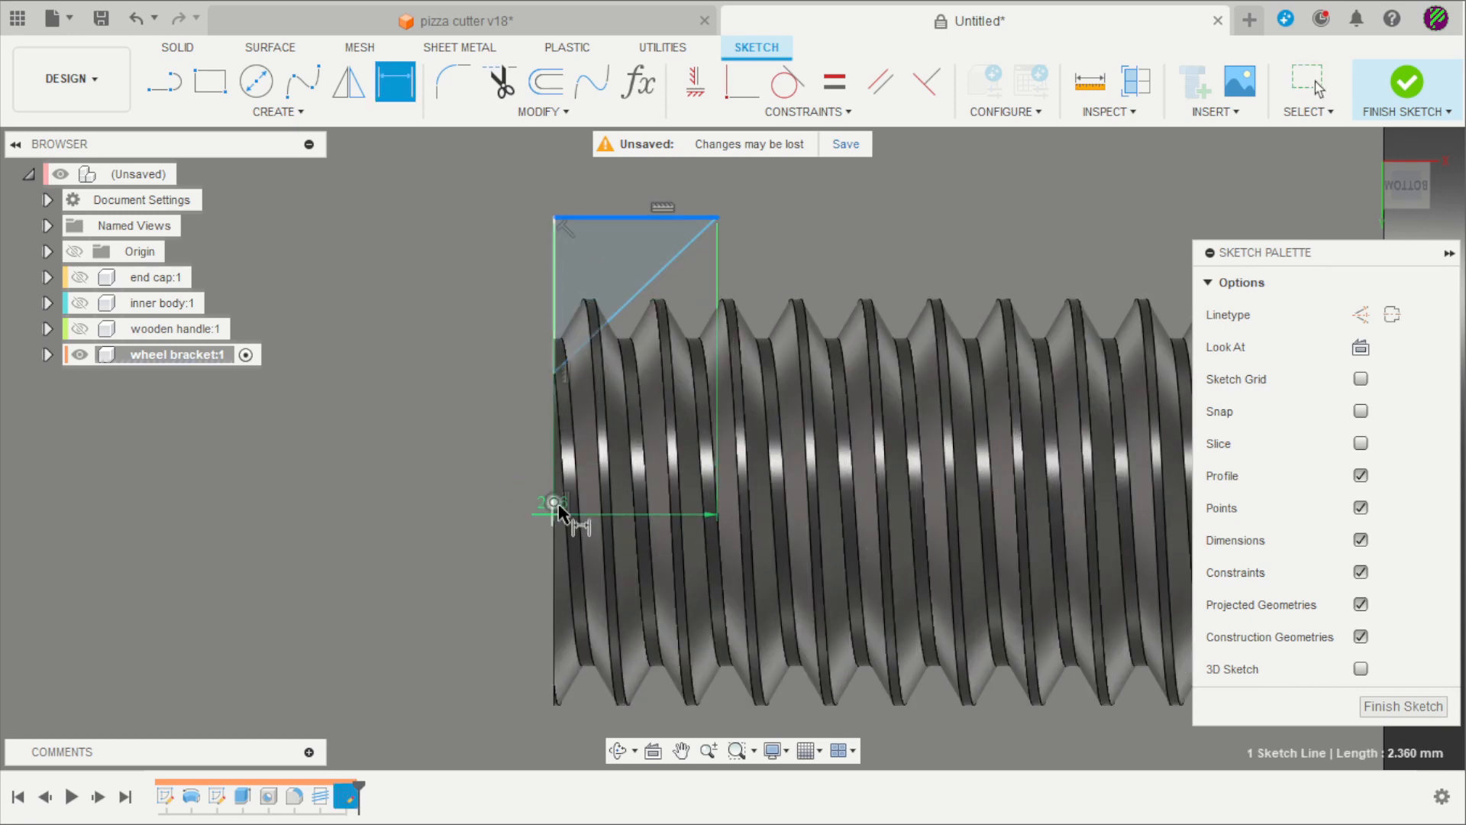
pyautogui.click(555, 502)
pyautogui.click(428, 407)
pyautogui.write('3')
pyautogui.press('Return')
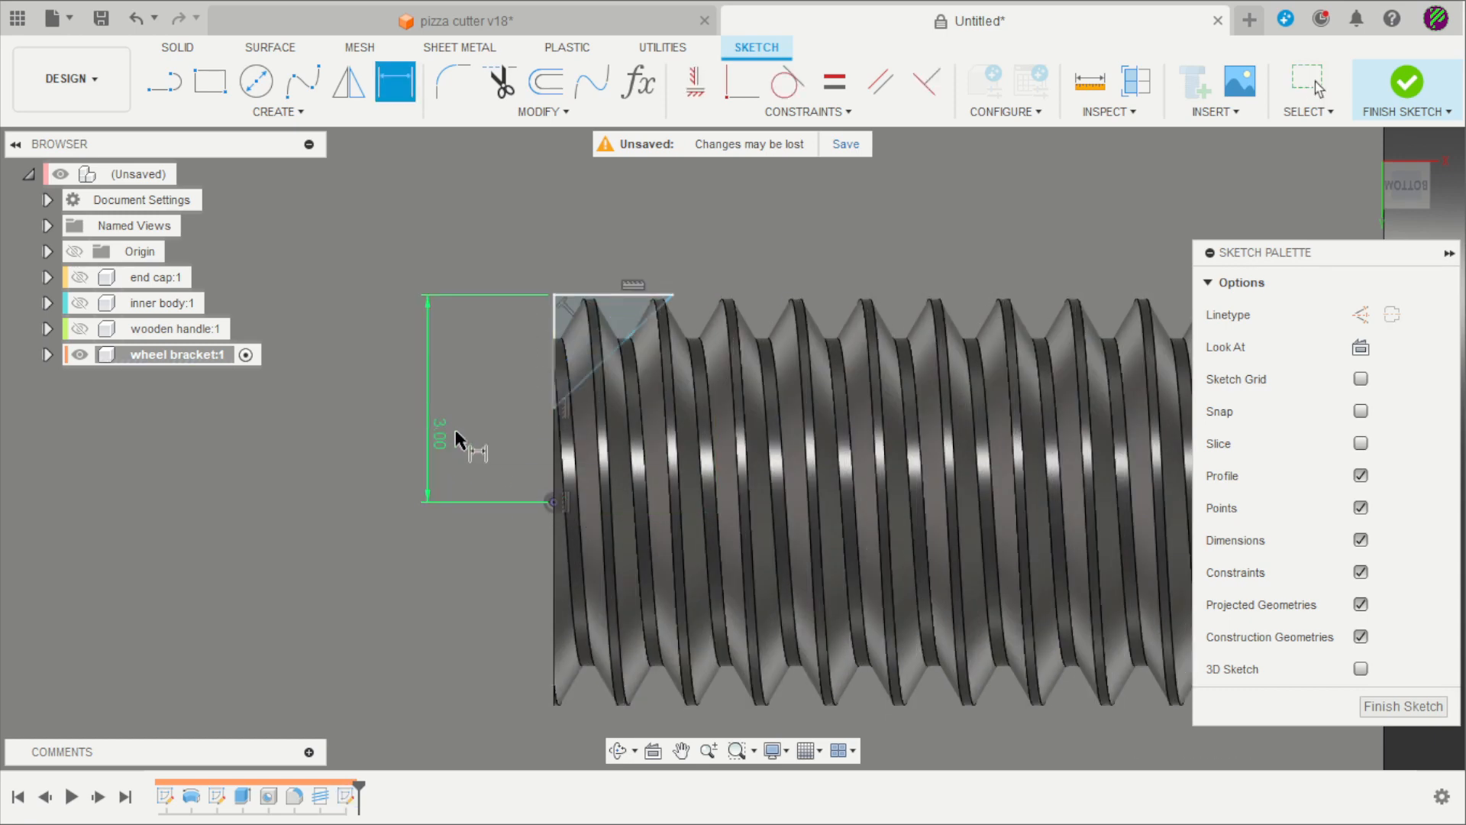
# Dimension the triangle's horizontal and vertical legs to 1 mm each and finish the sketch
pyautogui.scroll(1, 588, 313)
pyautogui.click(616, 231)
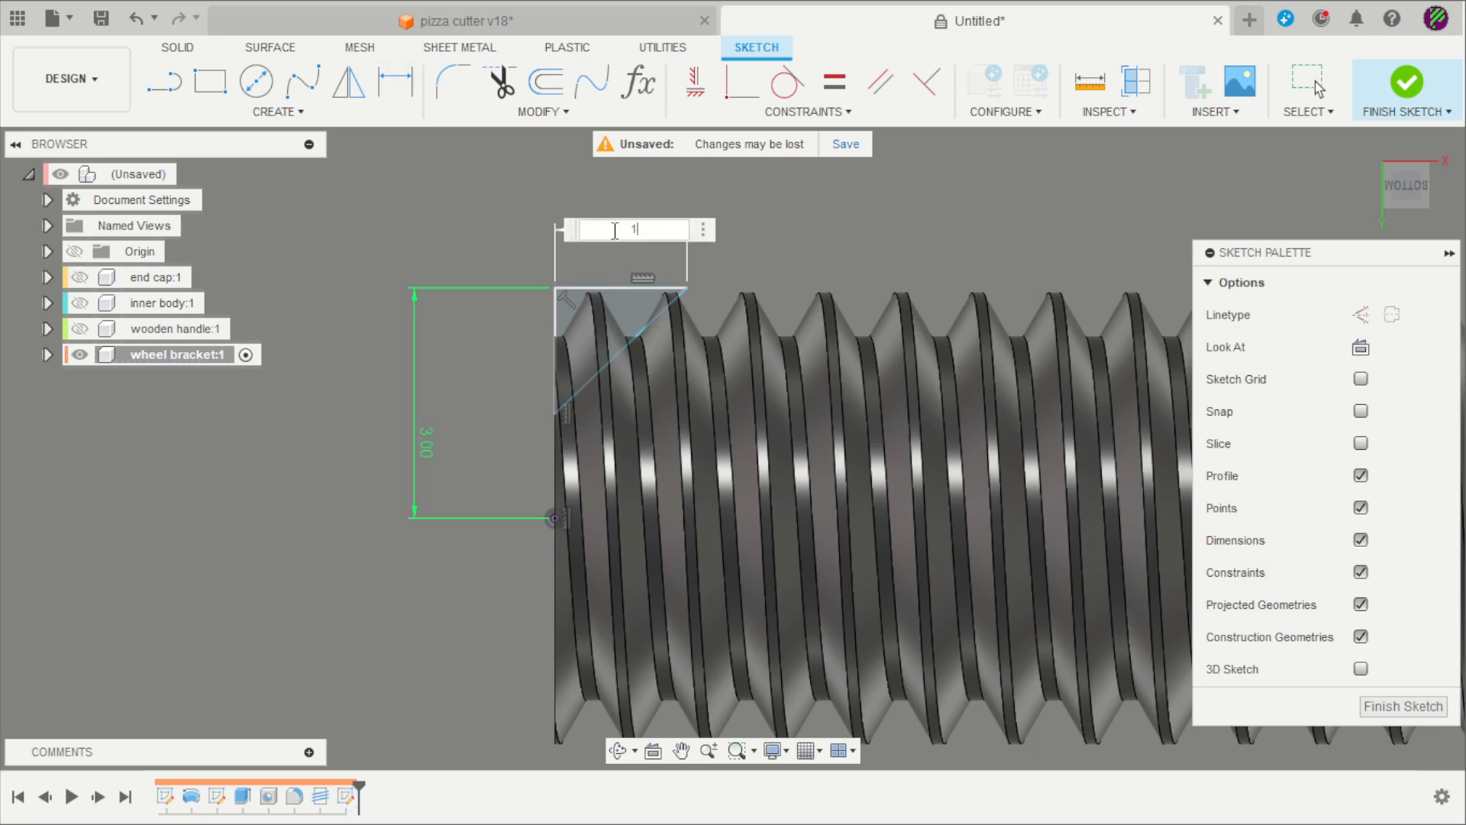
pyautogui.press('Return')
pyautogui.click(551, 318)
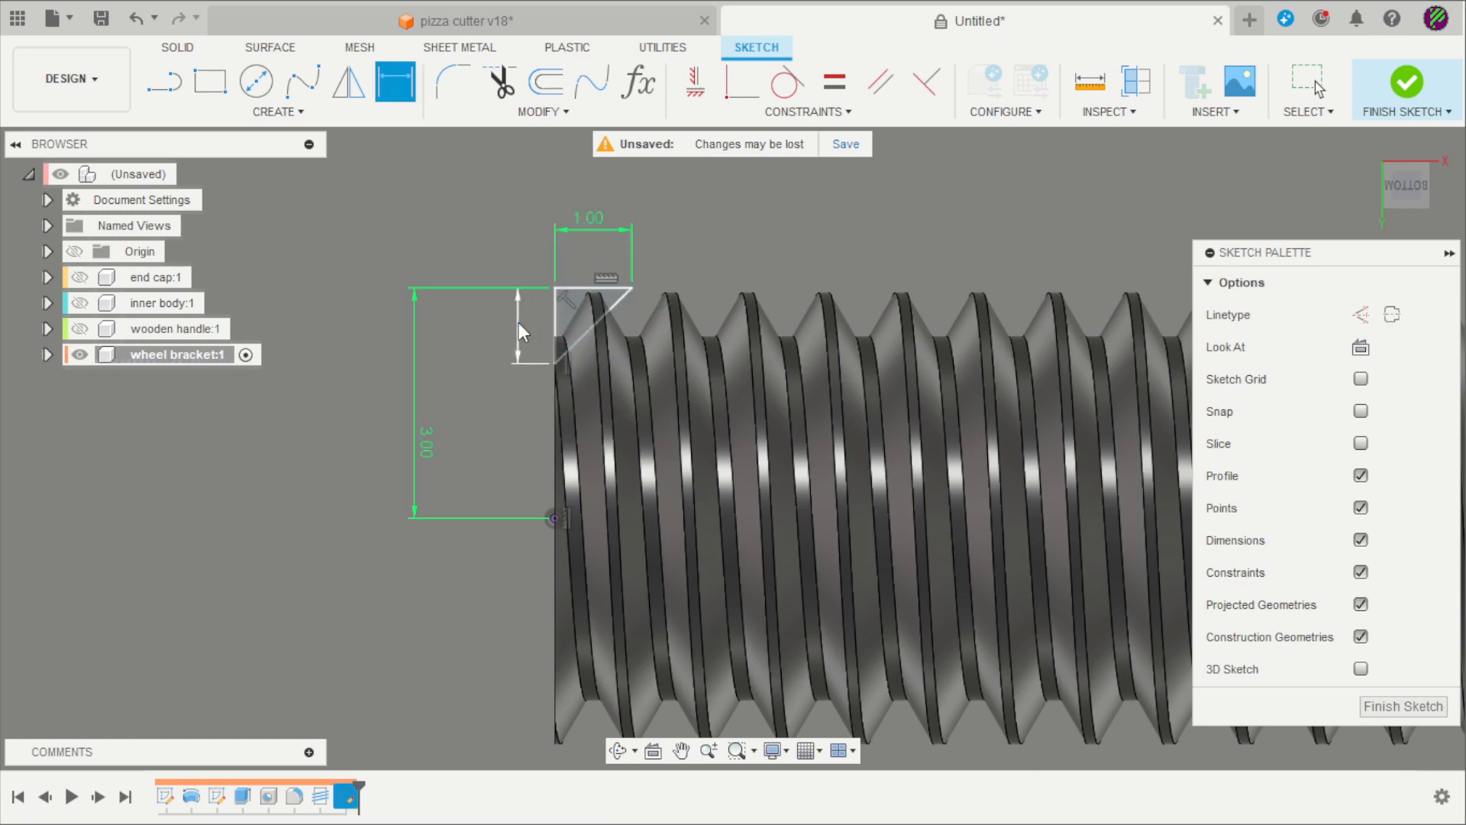
pyautogui.click(518, 324)
pyautogui.write('1')
pyautogui.press('Return')
pyautogui.click(1408, 76)
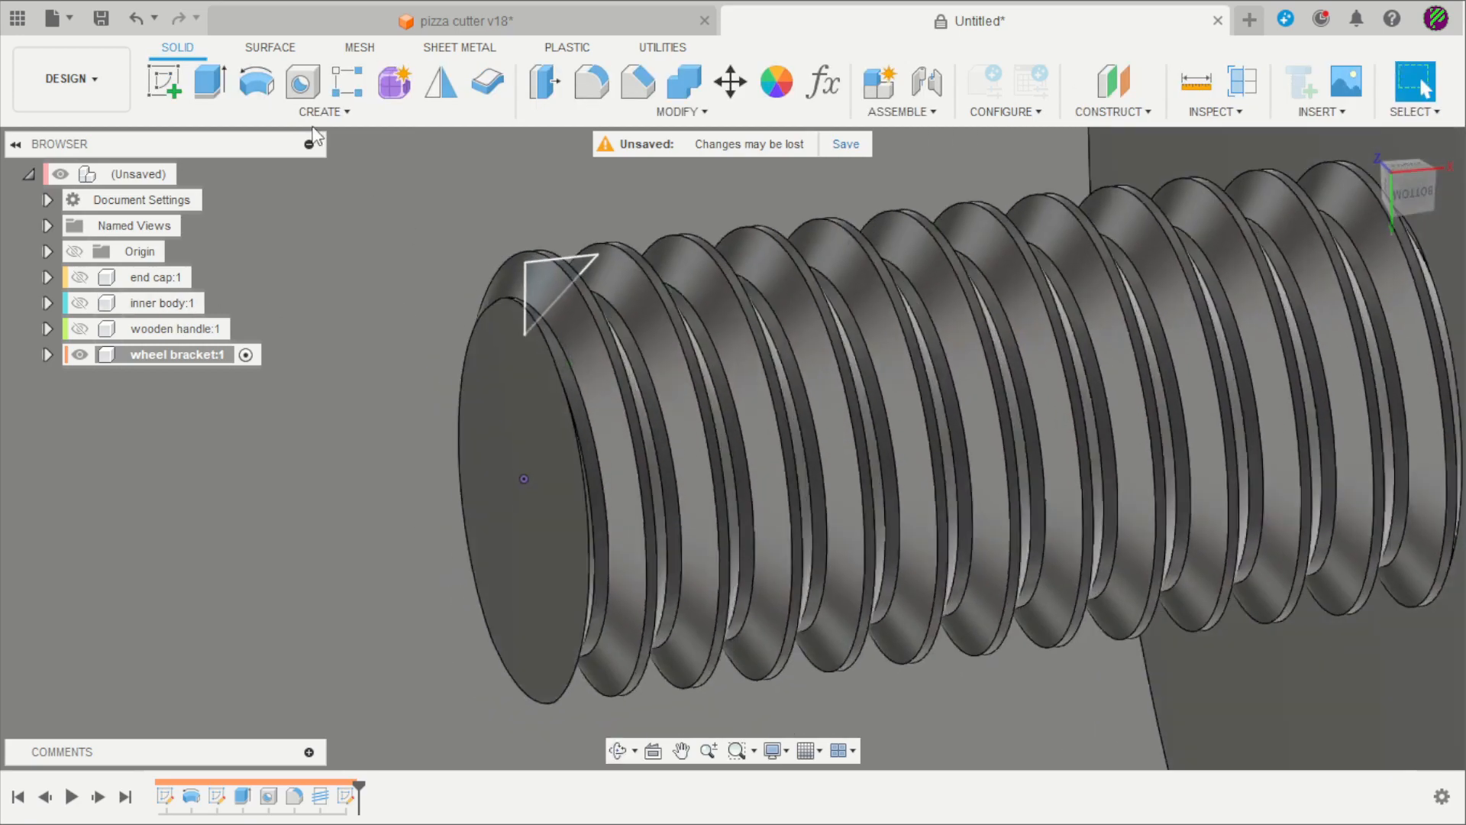
# Revolve the triangle fully around the stud's lengthwise axis as a cut to chamfer the threaded end
pyautogui.click(258, 82)
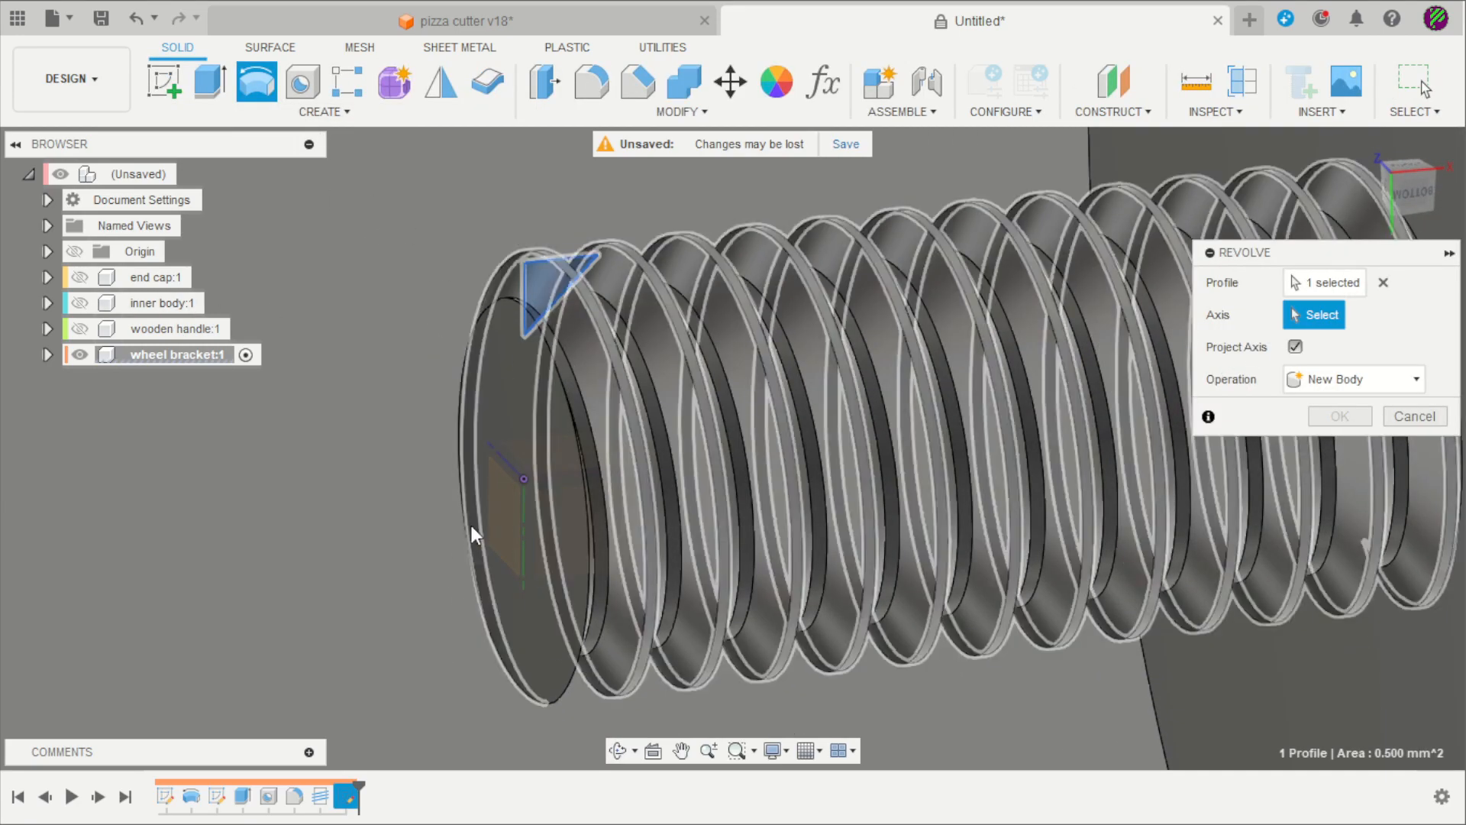
pyautogui.click(558, 478)
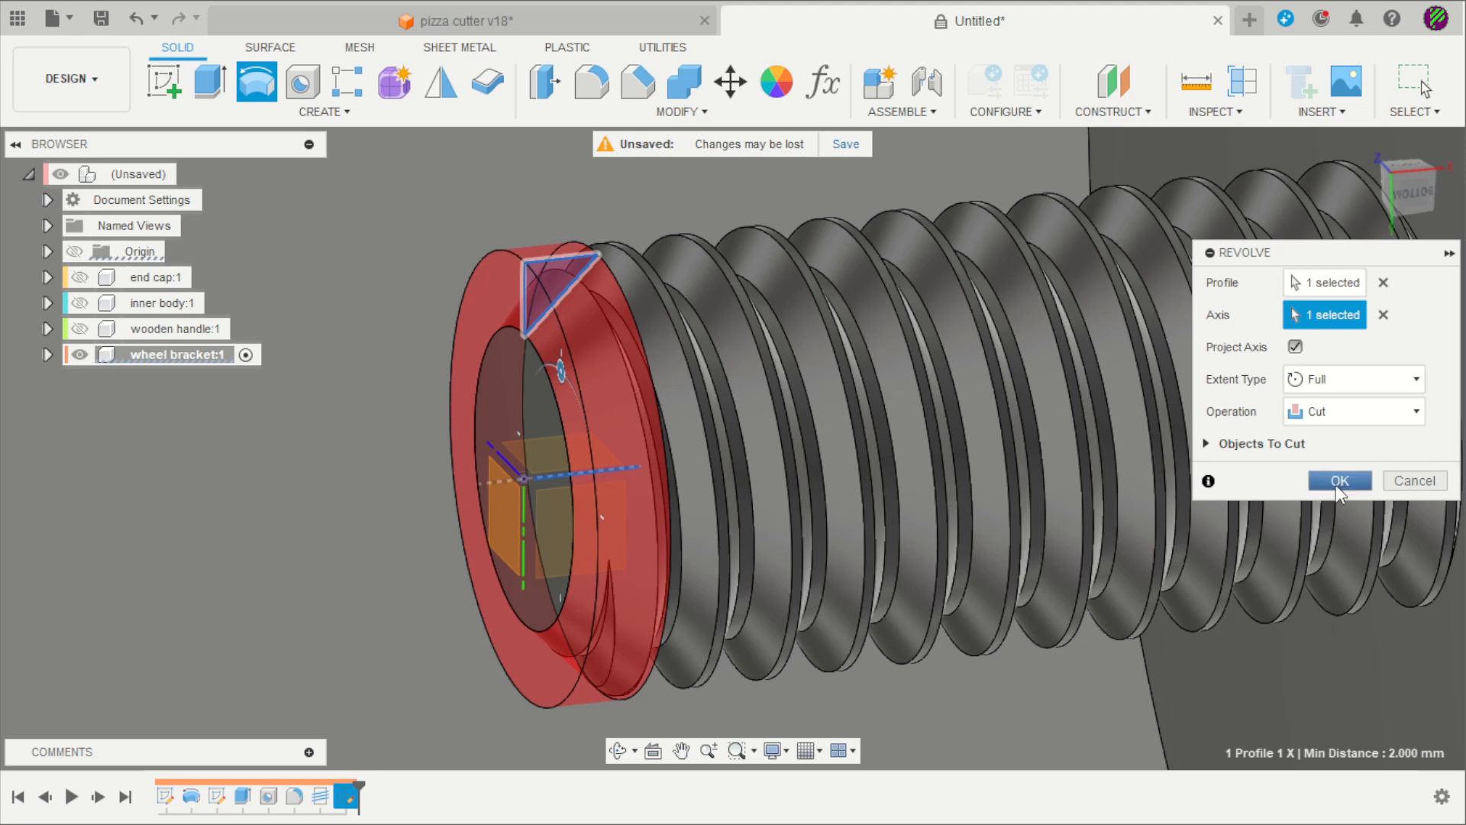
pyautogui.click(1340, 480)
pyautogui.scroll(-10, 572, 315)
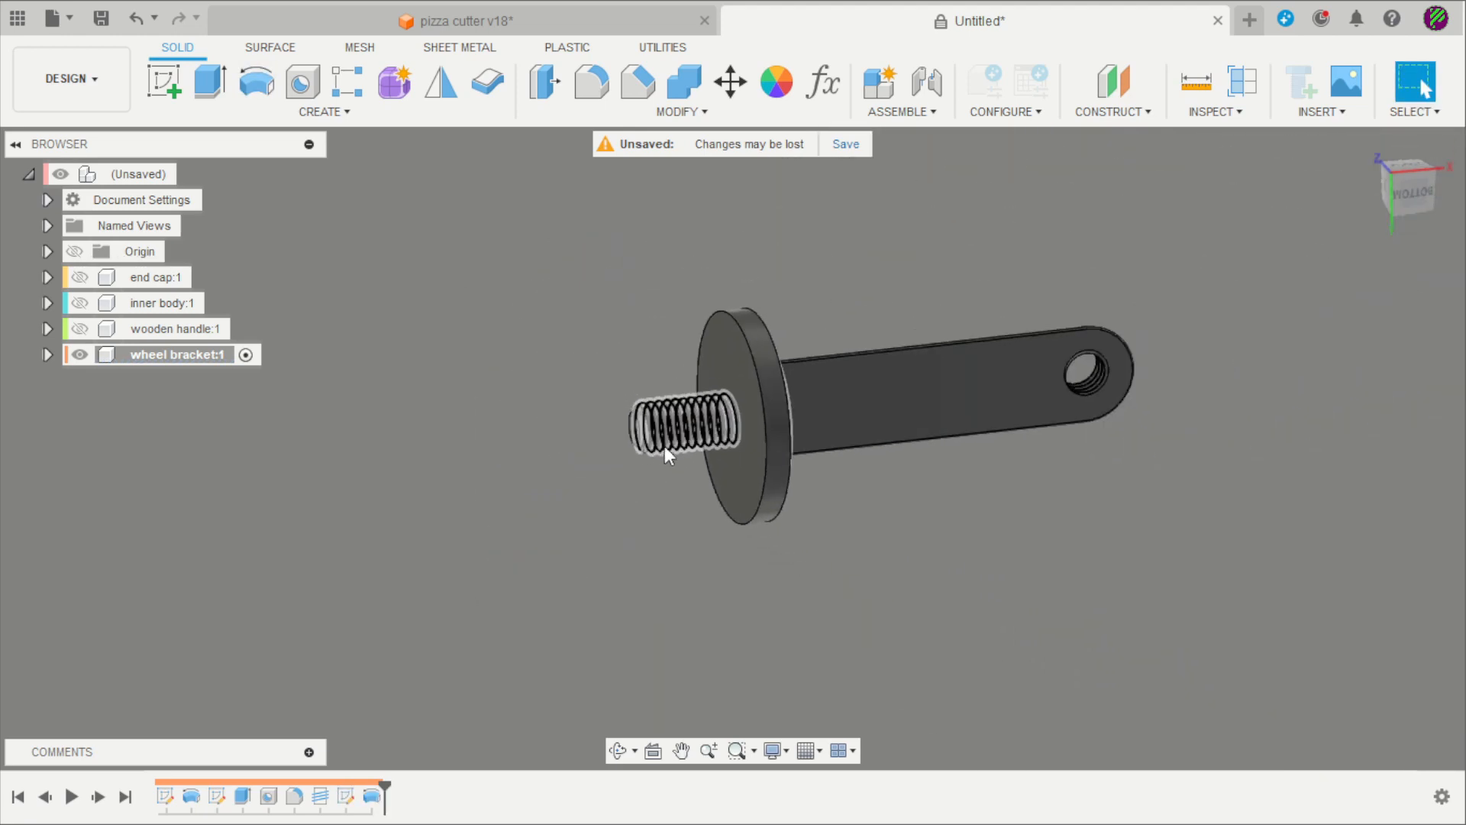
# Activate the top-level assembly and hide the wheel bracket component
pyautogui.keyDown('shift'); pyautogui.moveTo(665, 446); pyautogui.dragTo(839, 580, button='middle'); pyautogui.keyUp('shift')
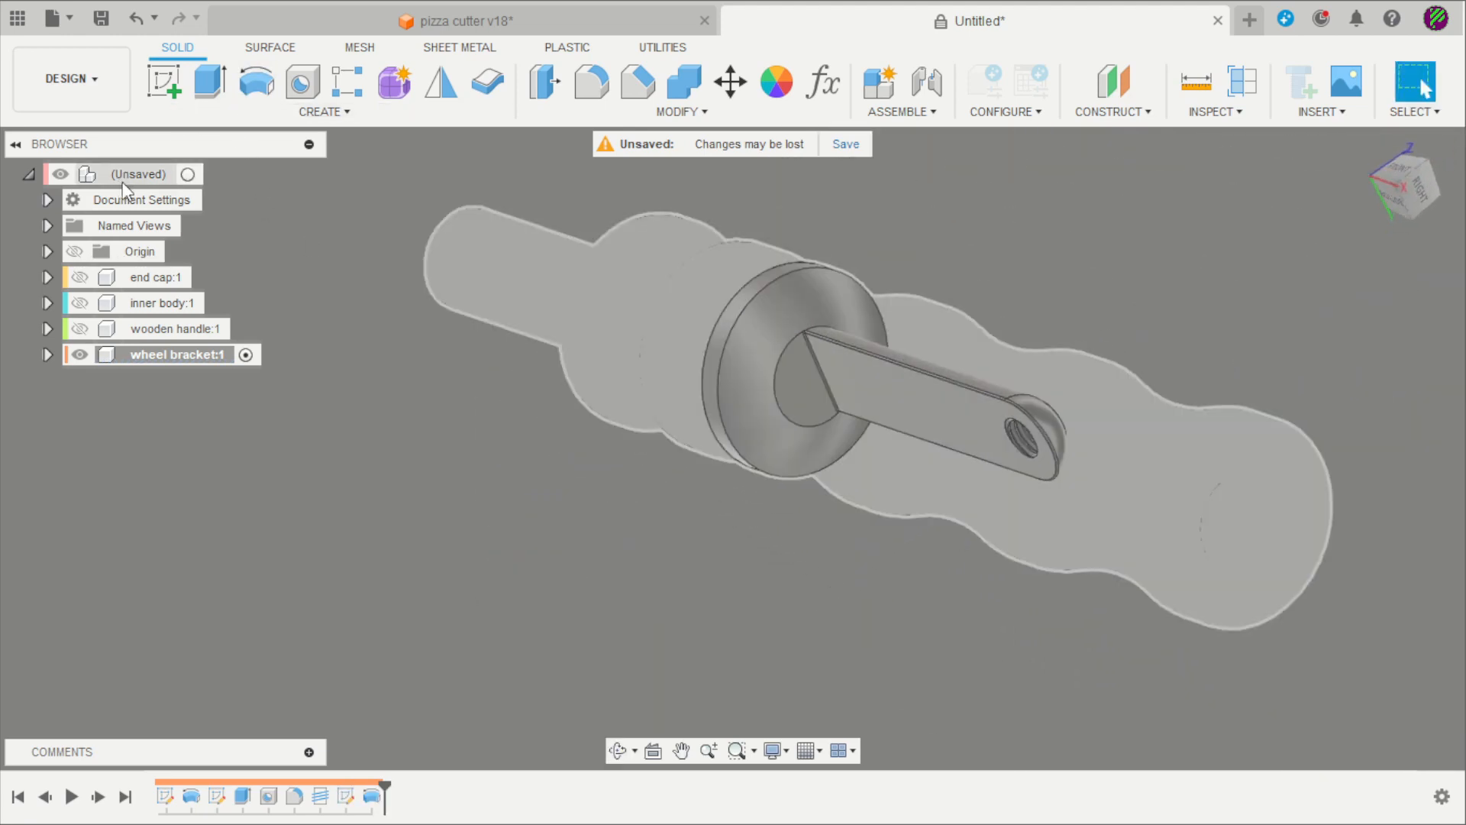
pyautogui.click(188, 175)
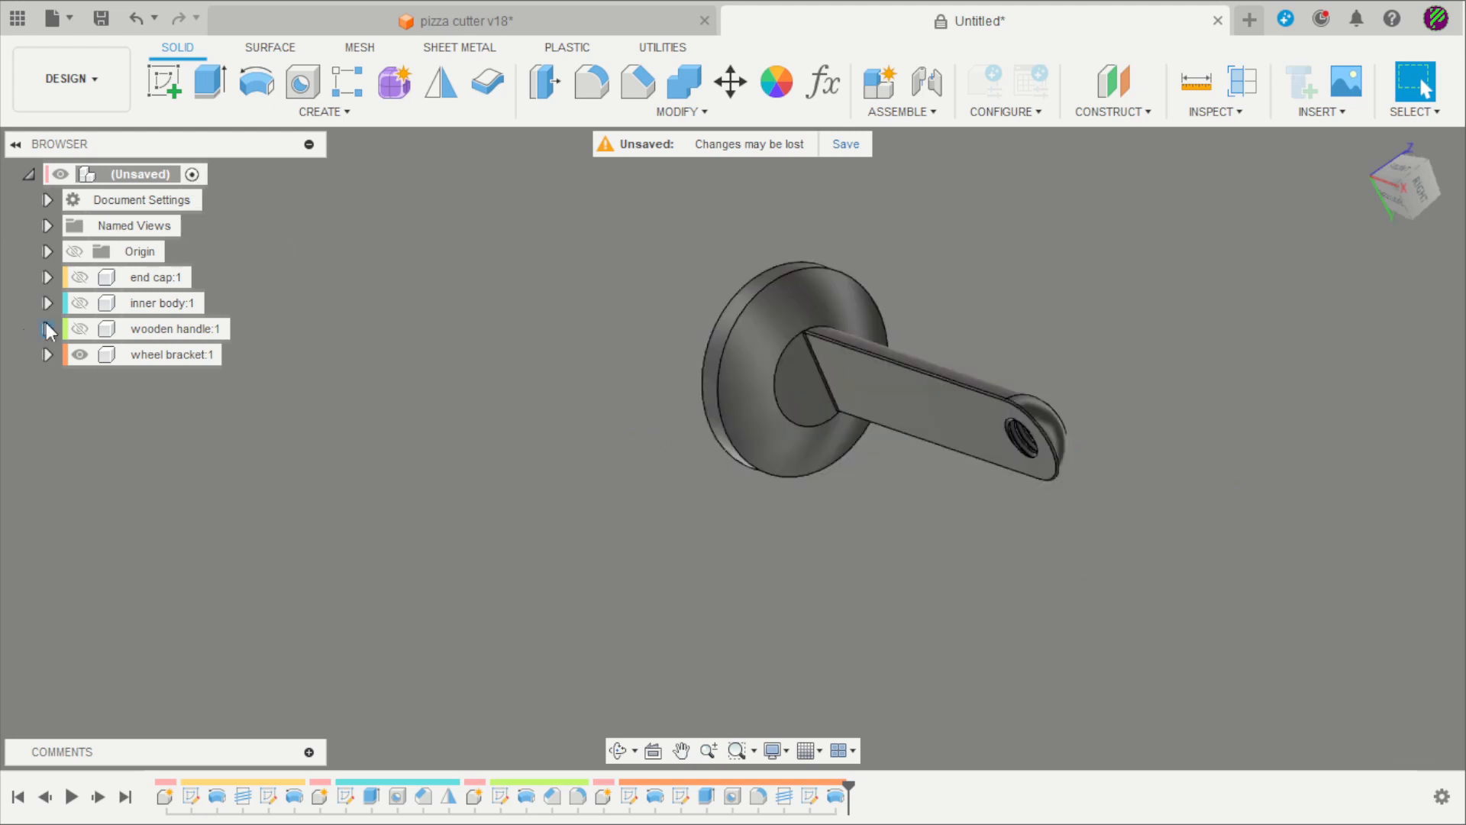
pyautogui.click(80, 354)
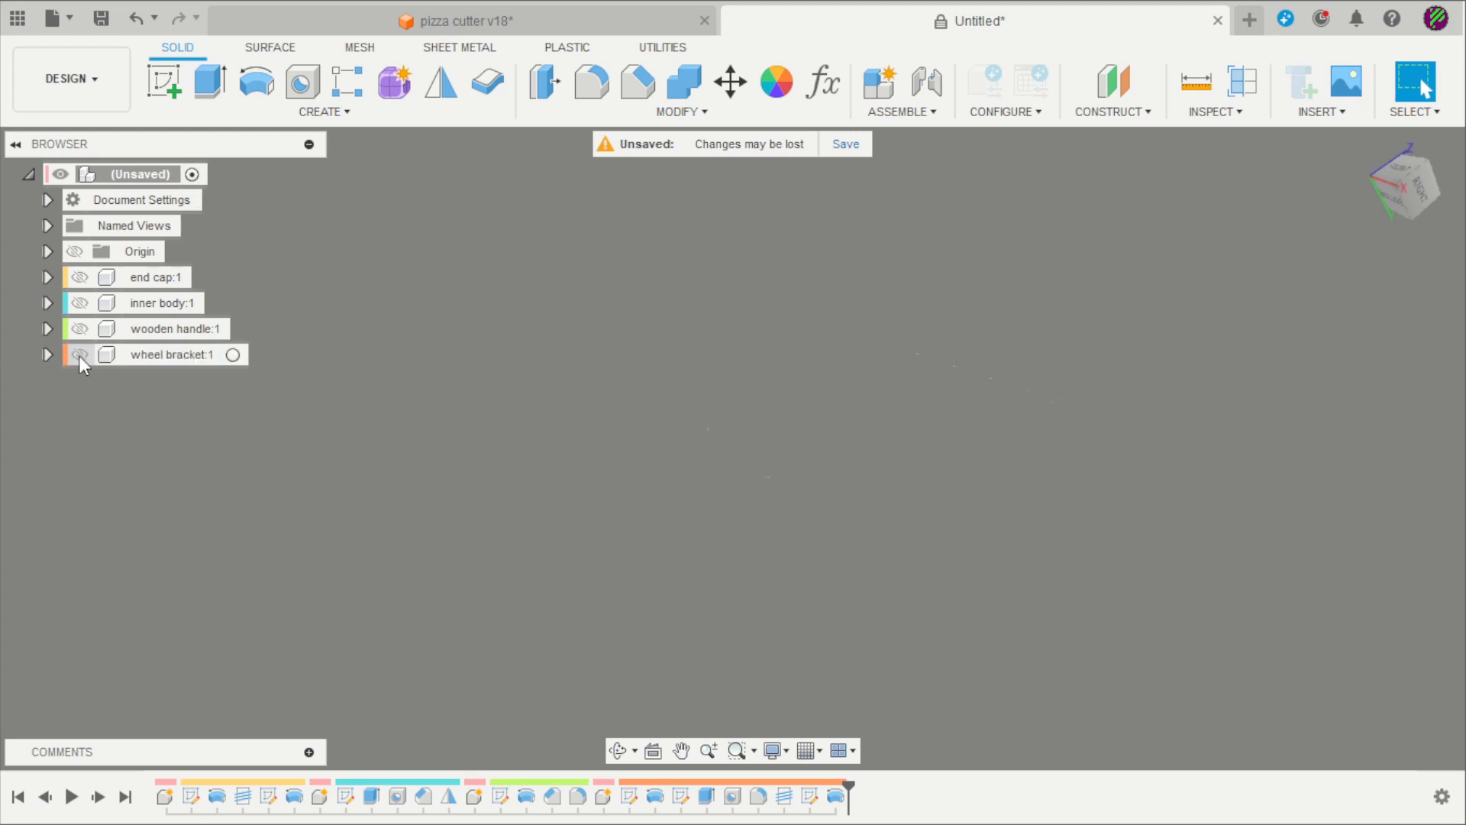
# Create an active internal standard component named "shouldered bolt" in the top-level assembly
pyautogui.click(875, 82)
pyautogui.moveTo(1261, 389); pyautogui.dragTo(1206, 388)
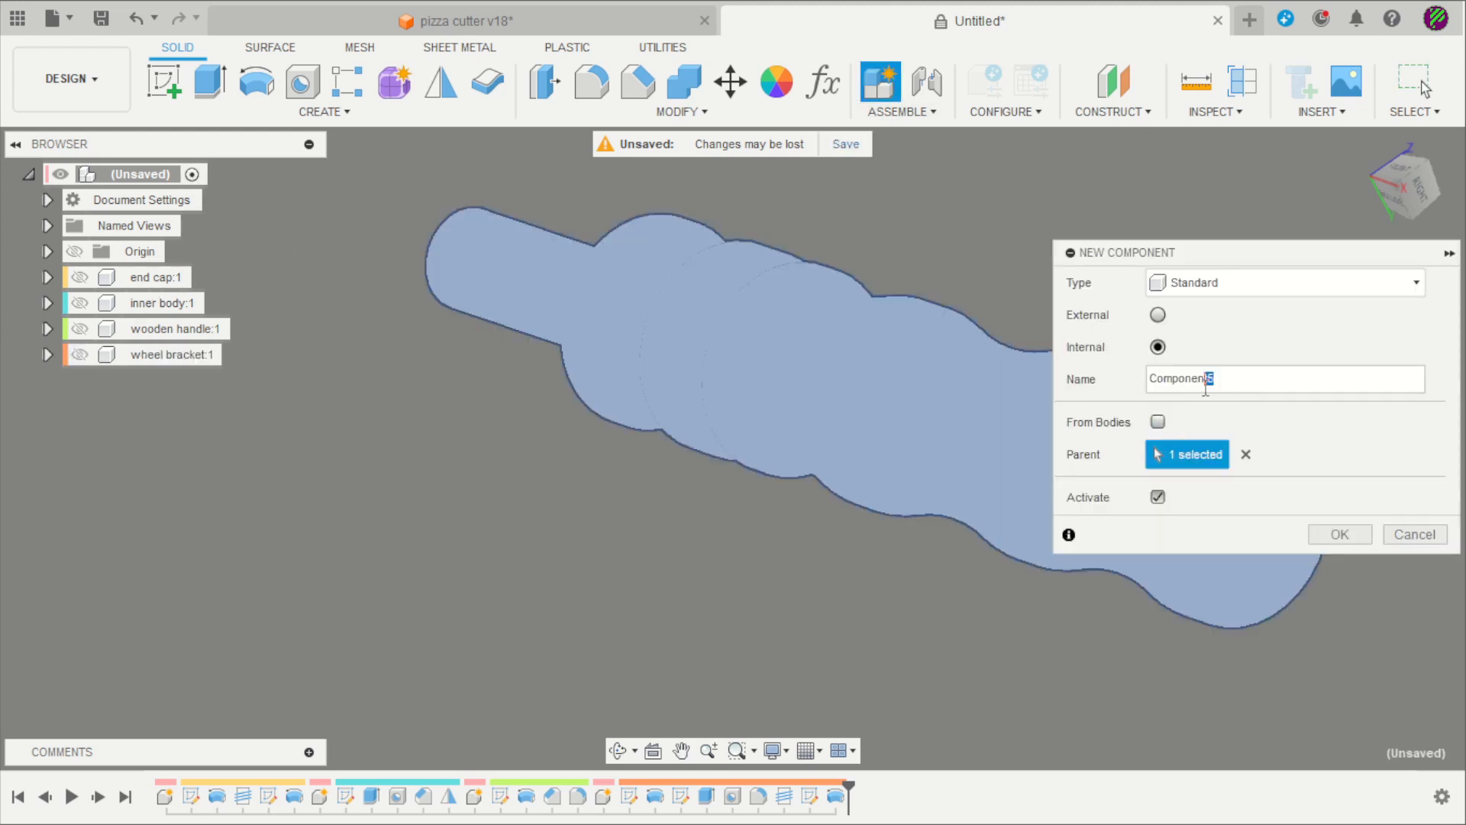
pyautogui.write('shouldered bolt')
pyautogui.press('Return')
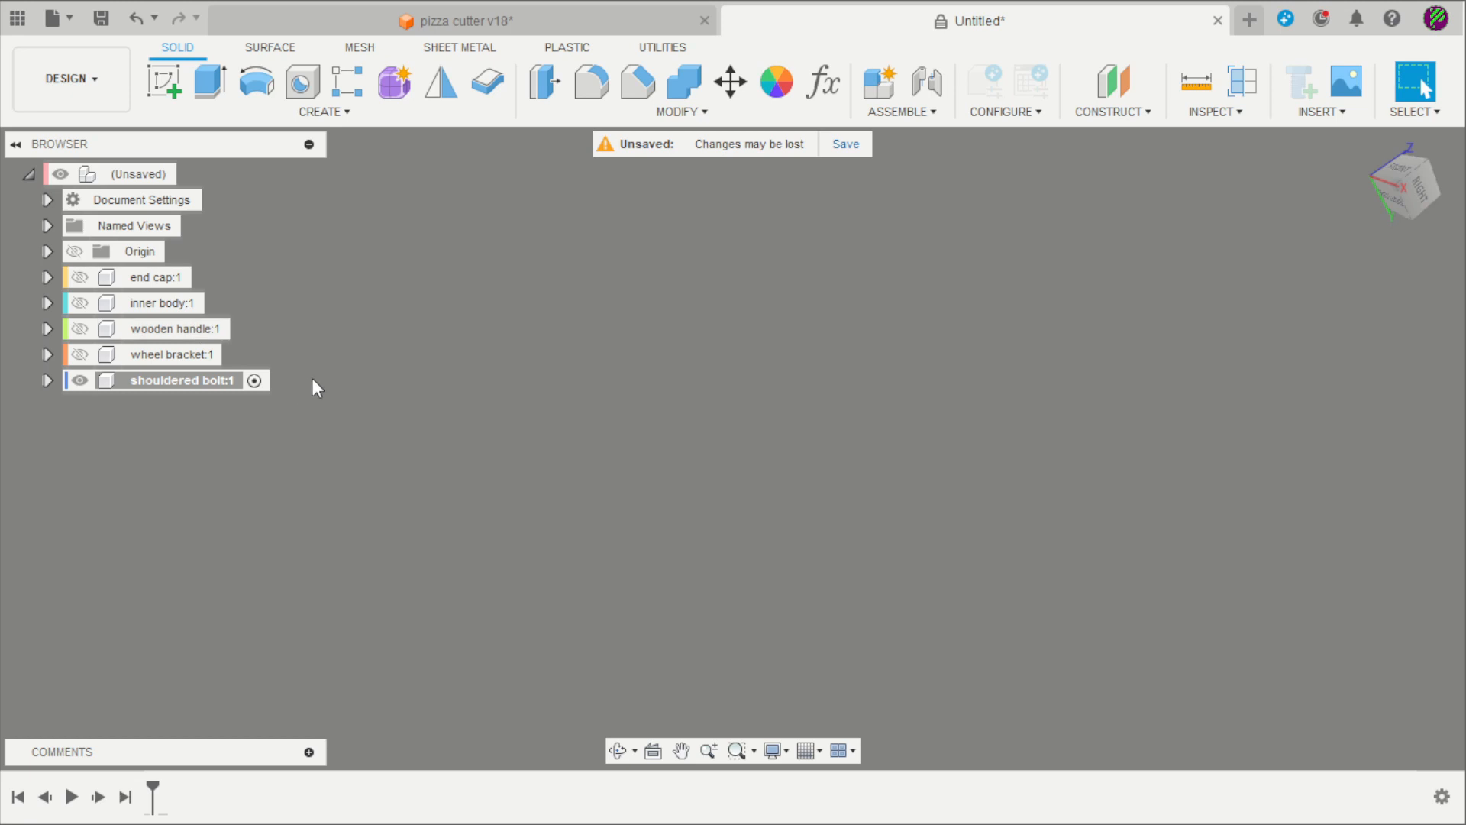
# Start a sketch on the XY plane and draw a horizontal line about 36 mm long from the origin
pyautogui.click(162, 80)
pyautogui.click(565, 382)
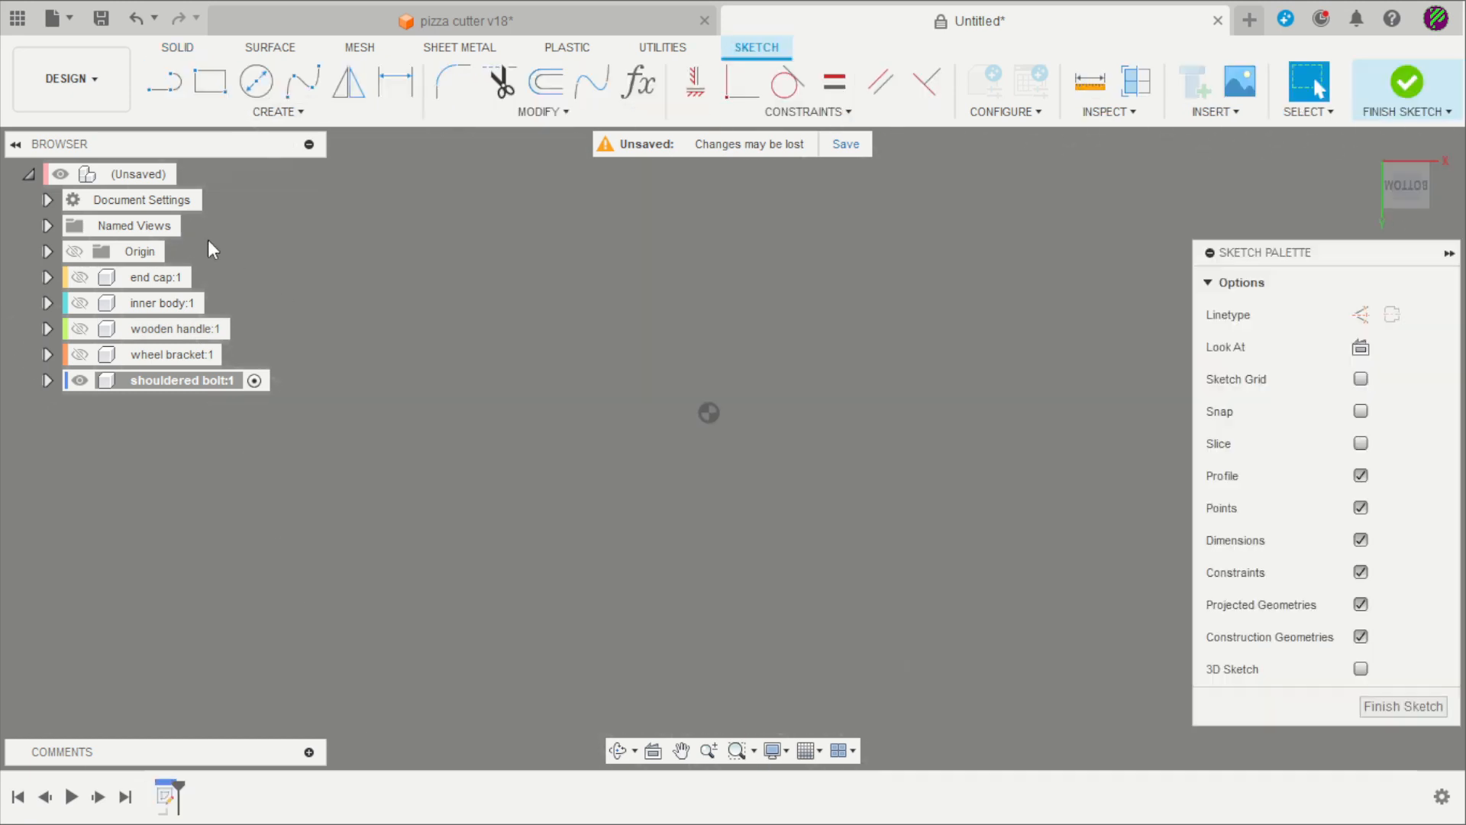
pyautogui.click(171, 86)
pyautogui.click(708, 412)
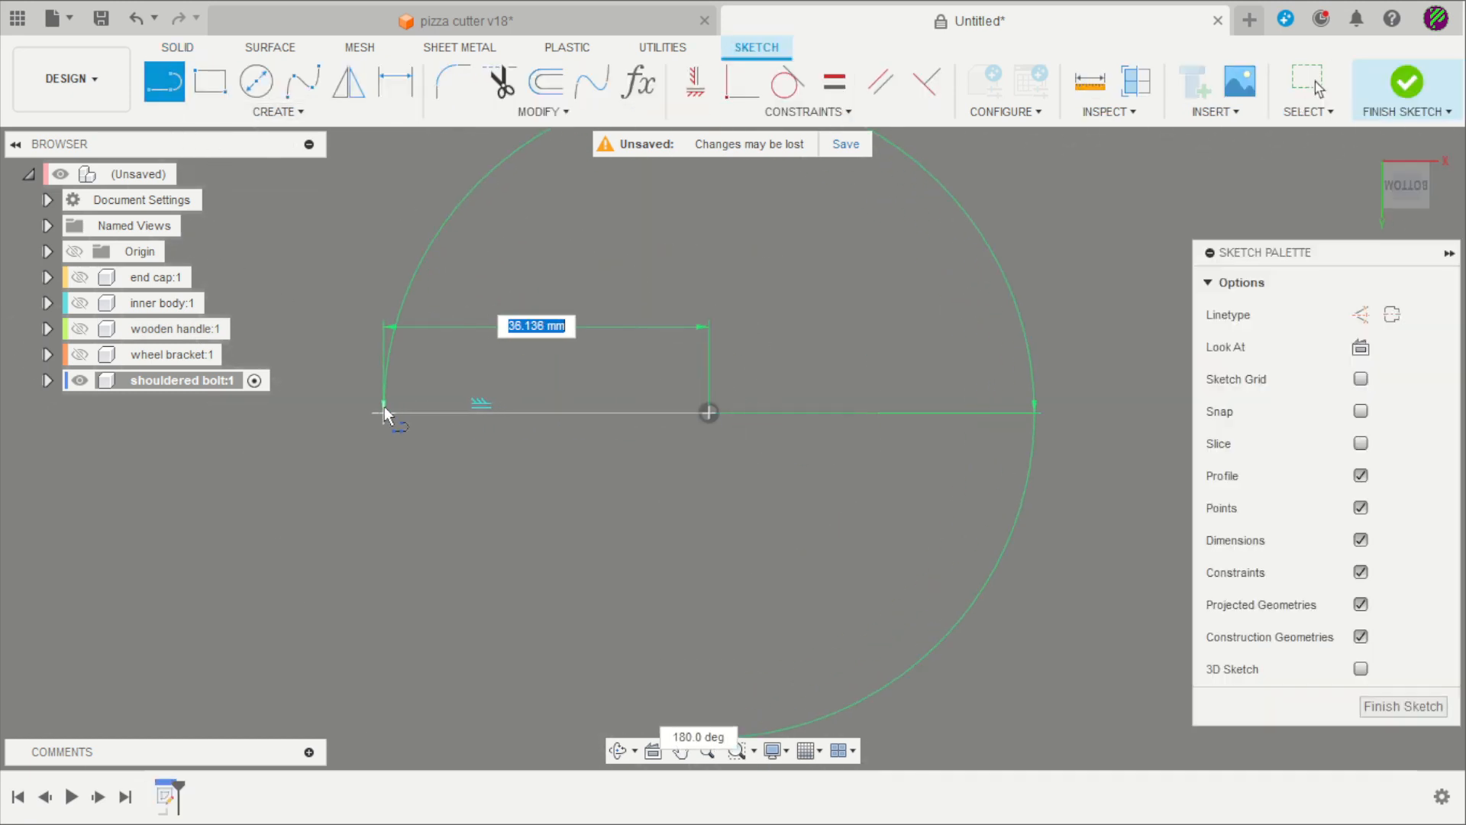
pyautogui.click(383, 412)
# Continue the line chain into a closed three-step staircase profile that rises toward the origin end and closes at the origin
pyautogui.click(383, 341)
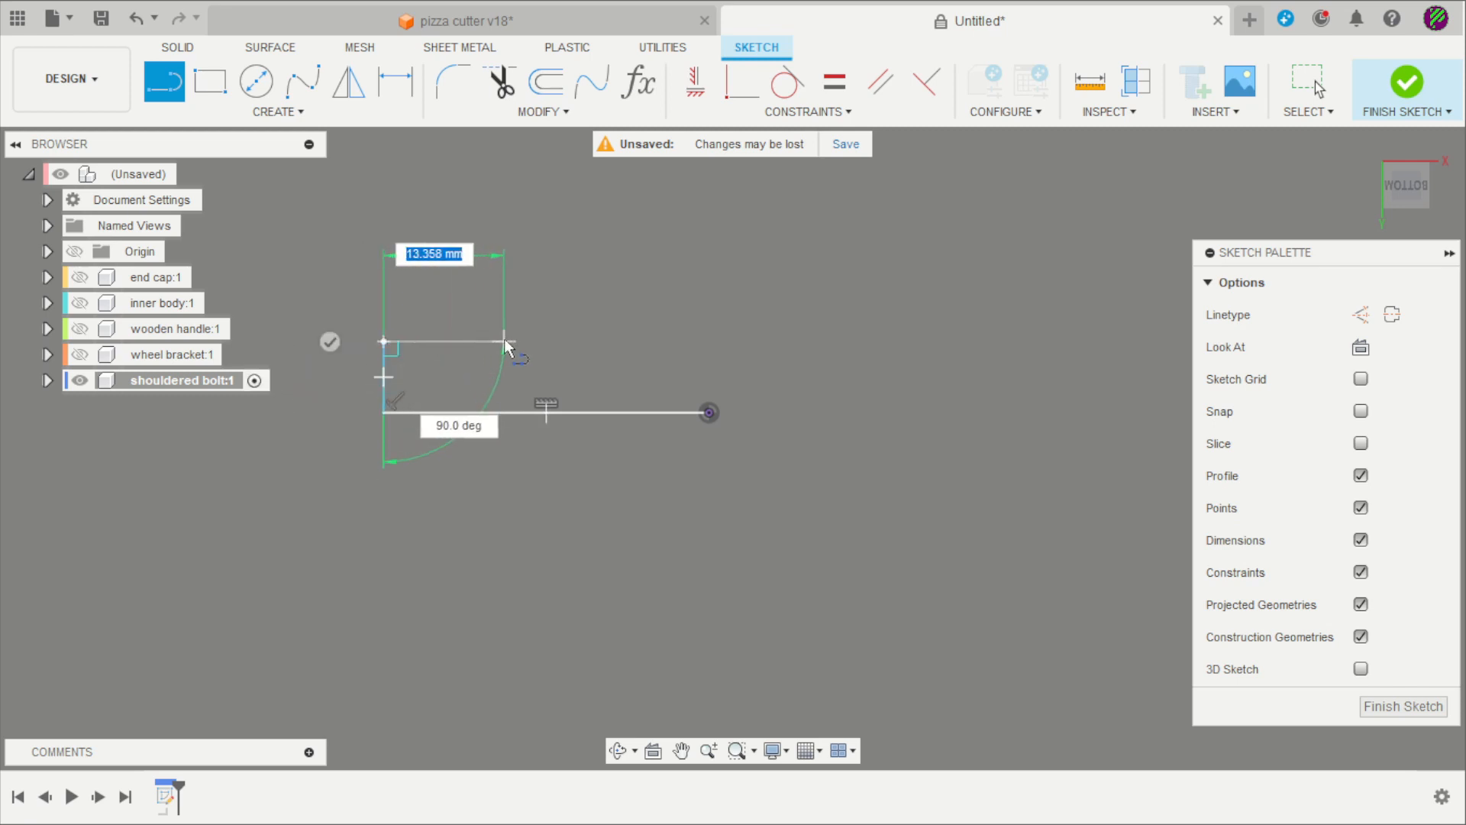
pyautogui.click(504, 342)
pyautogui.click(504, 271)
pyautogui.click(582, 271)
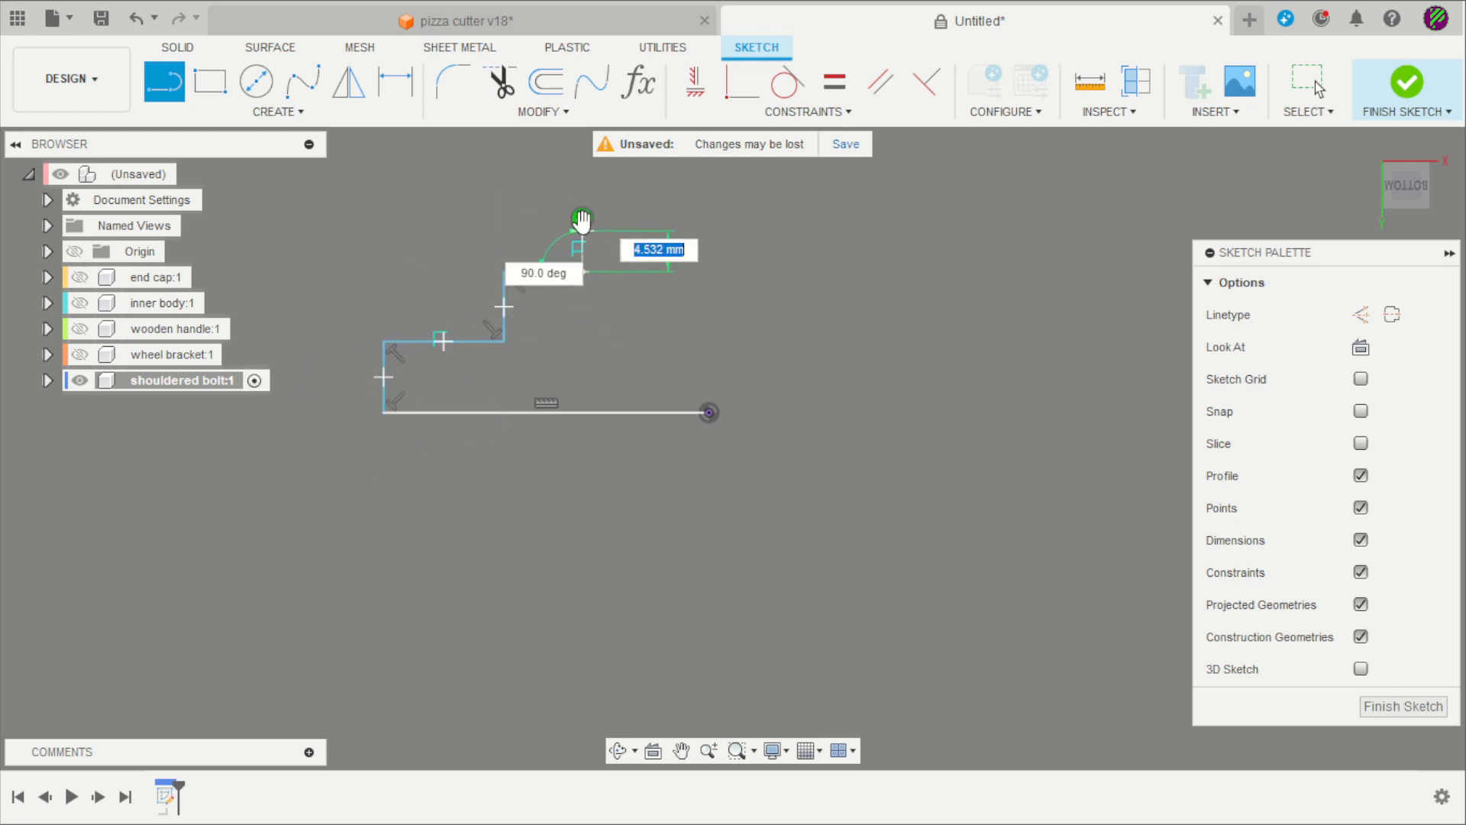
pyautogui.click(583, 197)
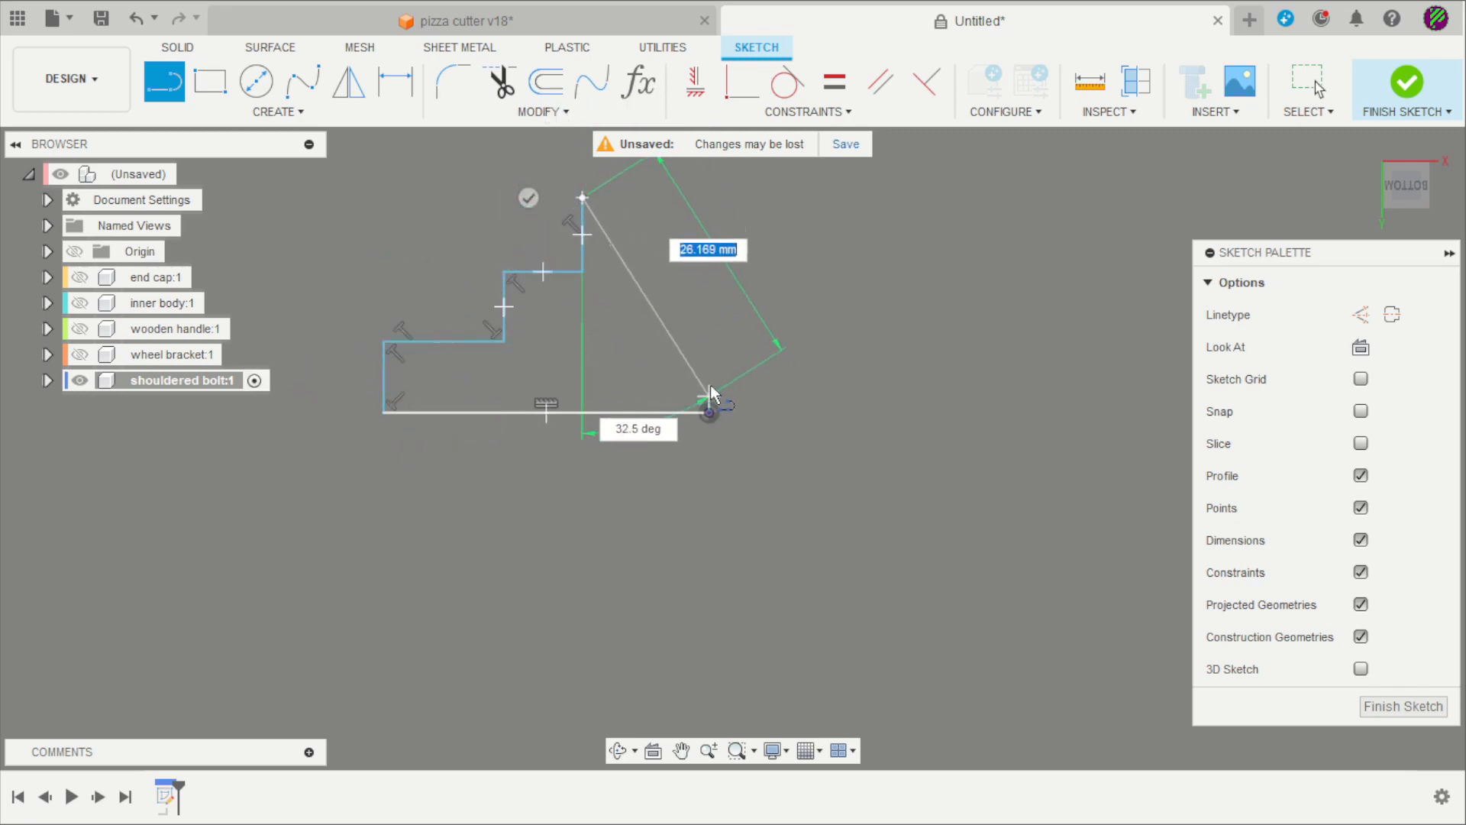
pyautogui.click(709, 198)
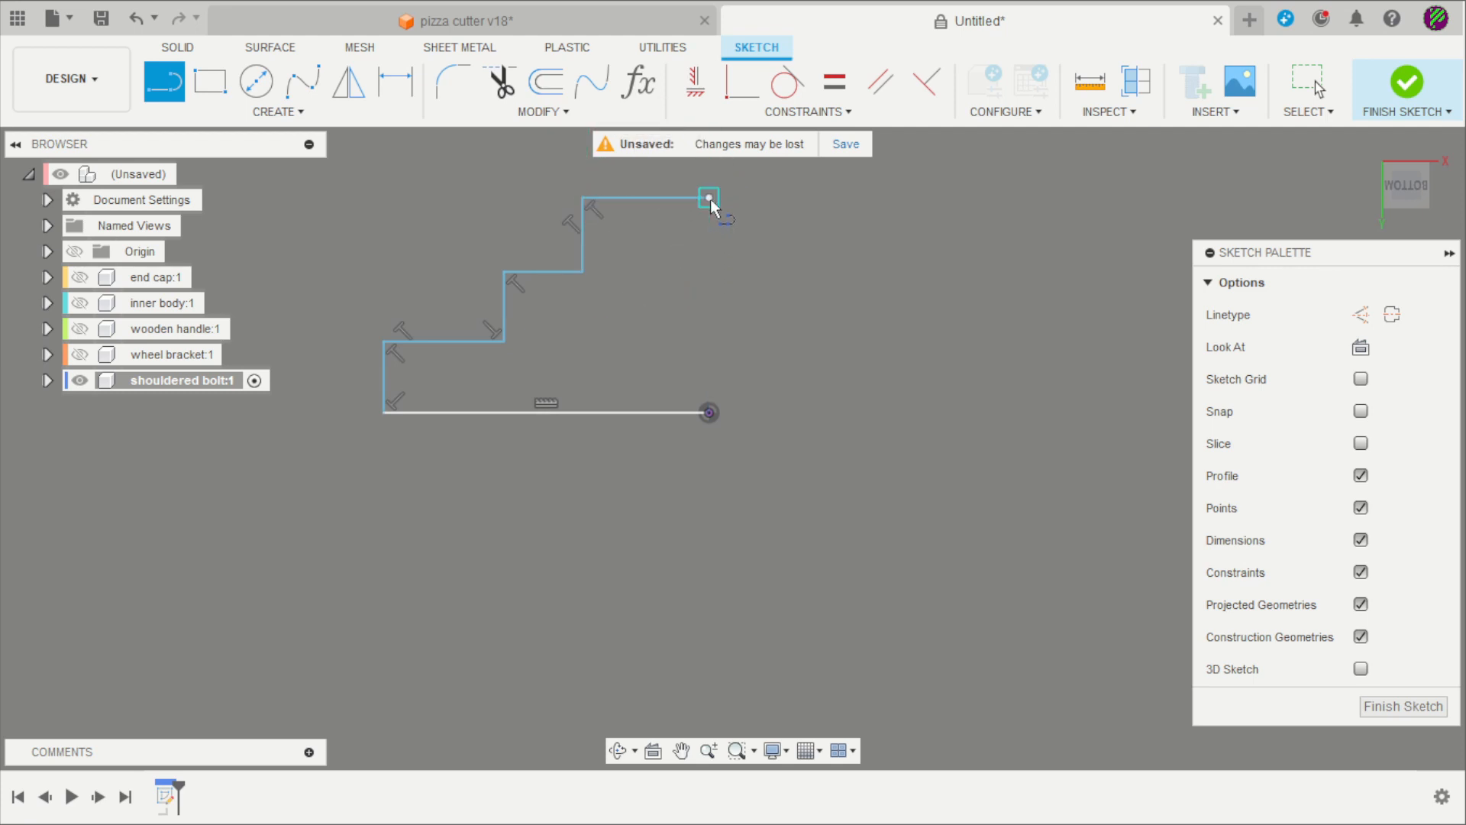
pyautogui.click(708, 412)
pyautogui.scroll(-3, 784, 427)
pyautogui.scroll(3, 566, 336)
pyautogui.press('Escape')
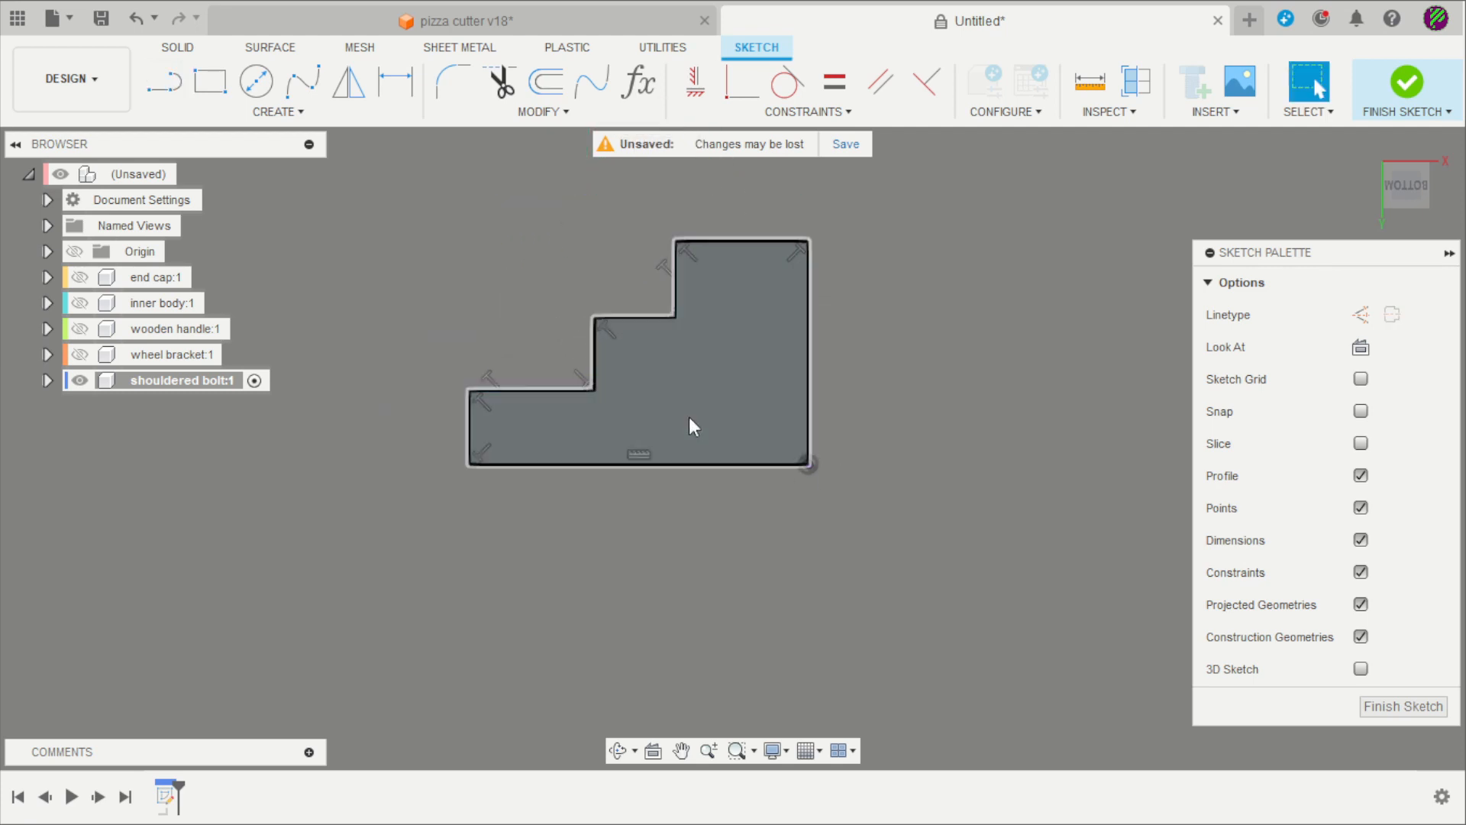
# Convert the profile's baseline to a centerline and dimension the lowest step's diameter to 6 mm
pyautogui.click(689, 459)
pyautogui.click(711, 465)
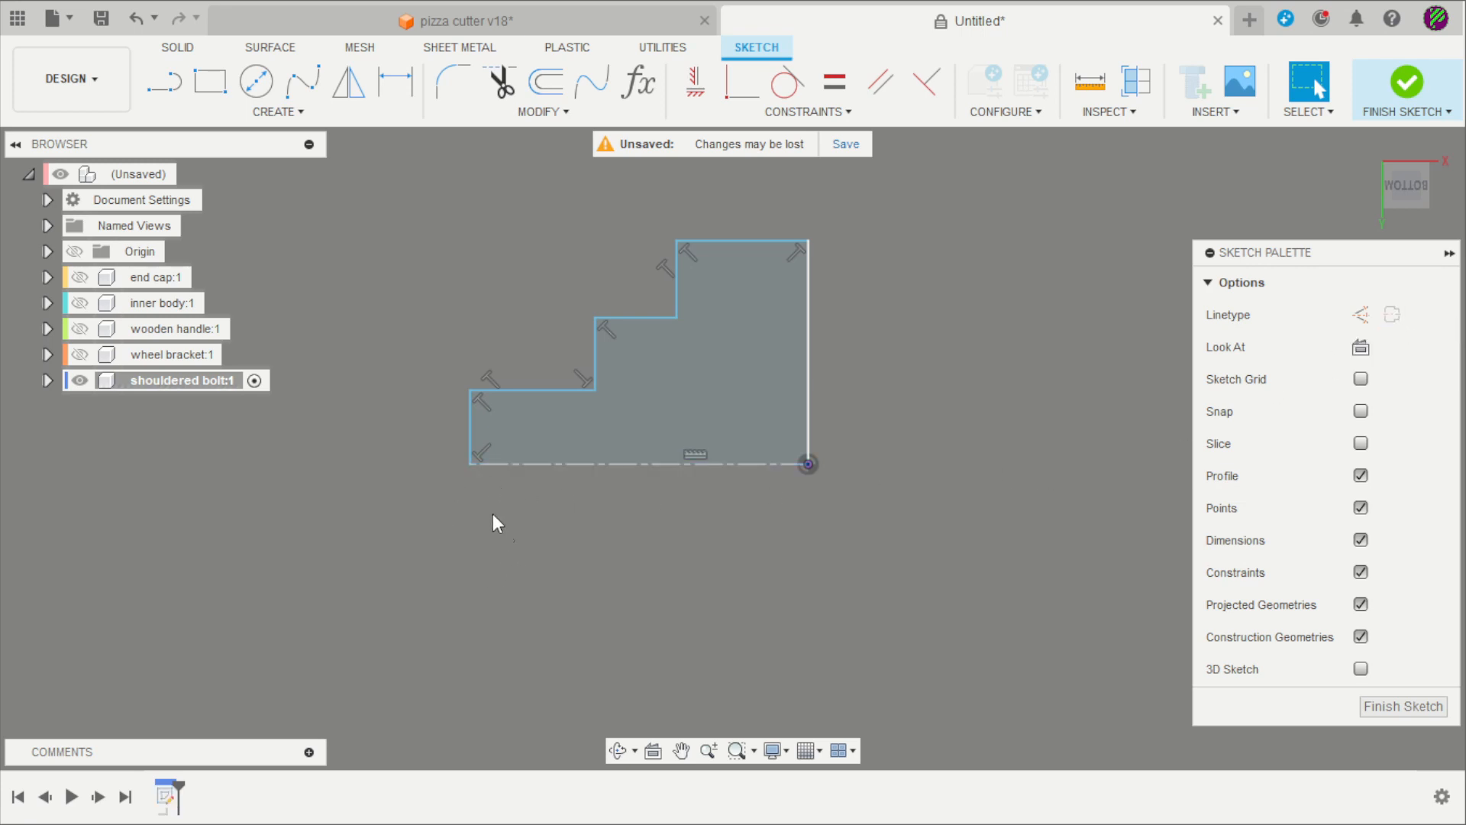
pyautogui.scroll(2, 400, 431)
pyautogui.press('d')
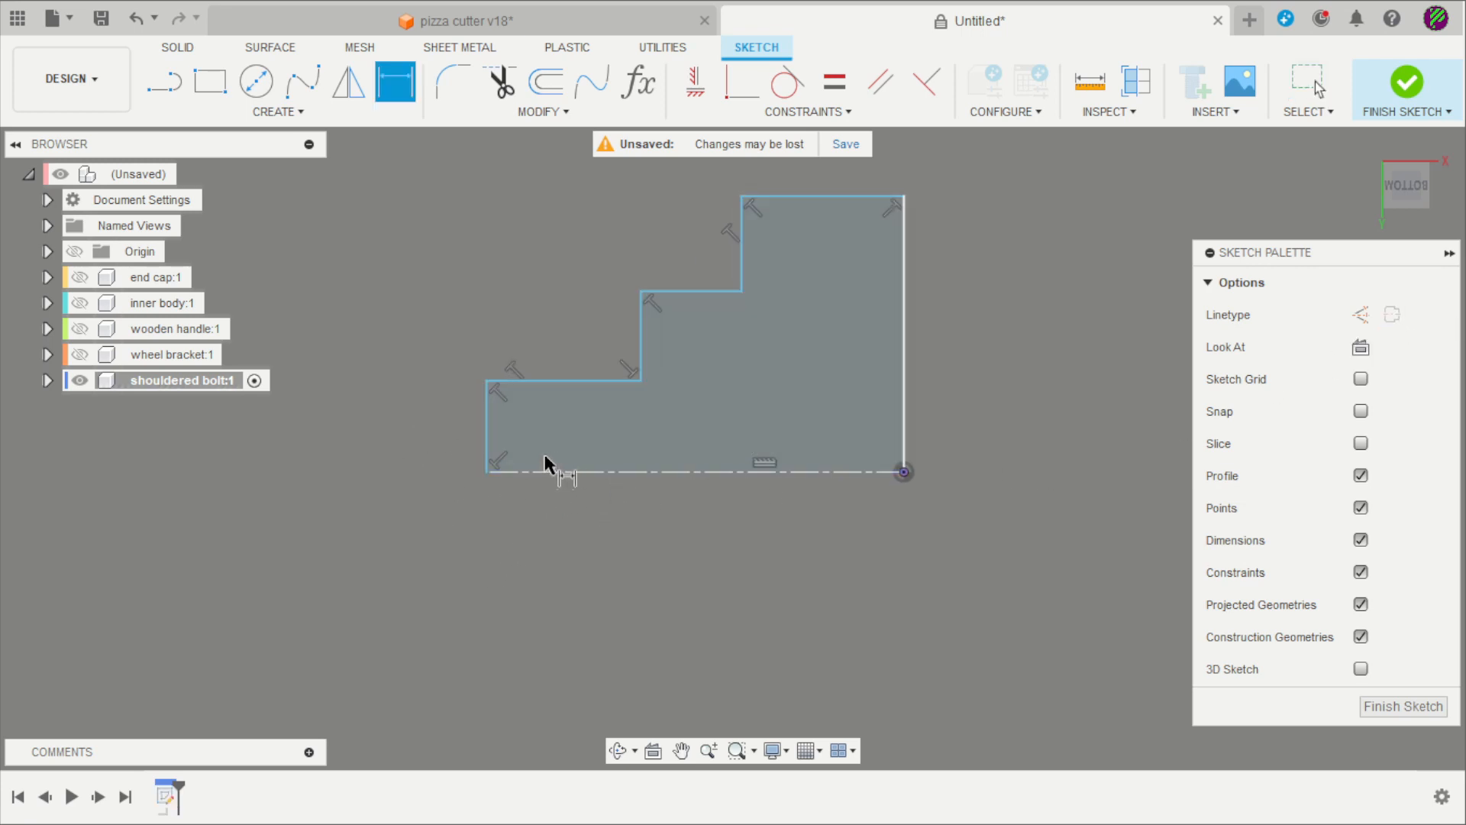
pyautogui.click(547, 466)
pyautogui.click(566, 382)
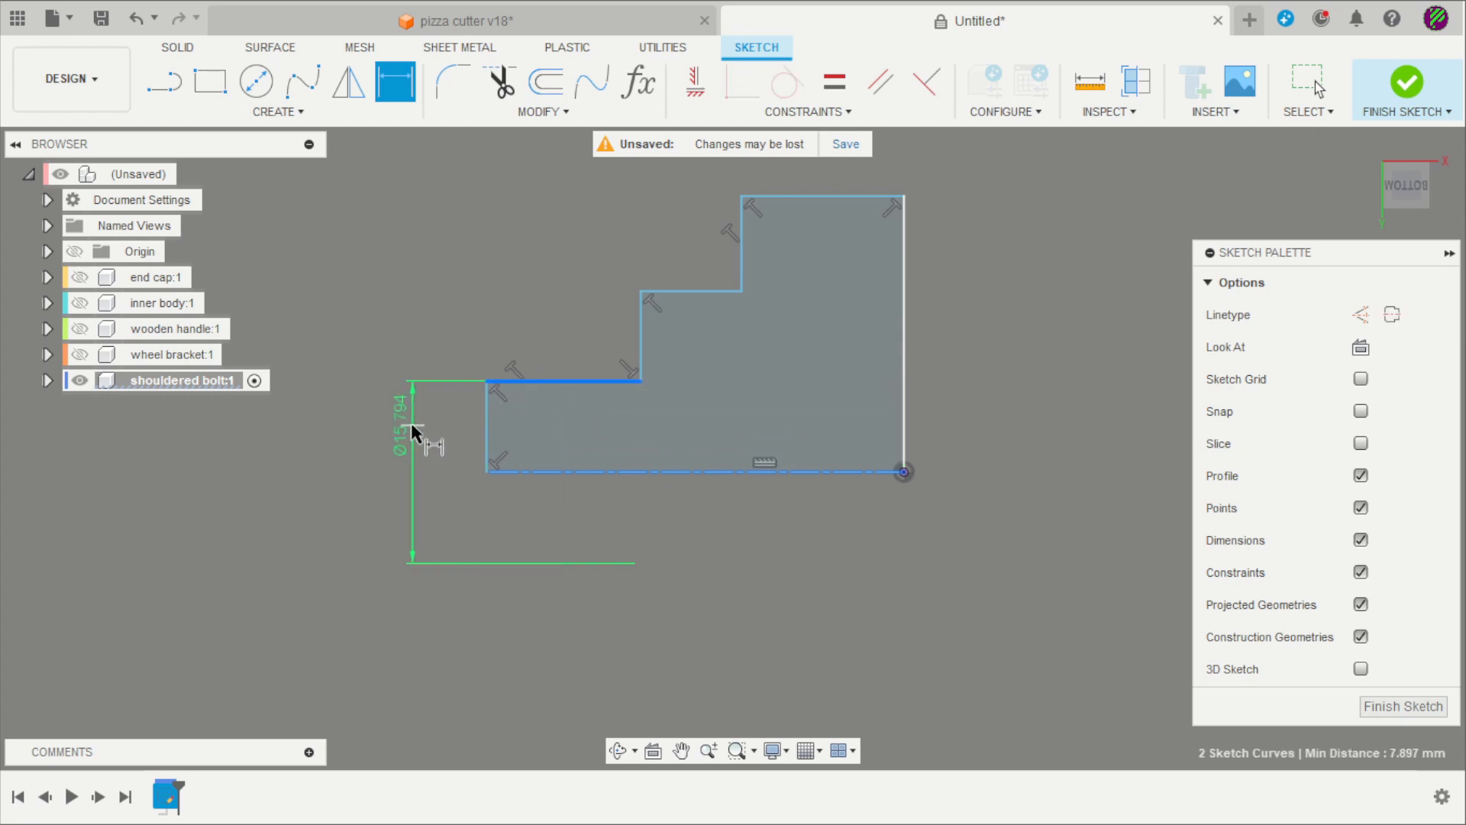
pyautogui.click(411, 425)
pyautogui.write('6')
pyautogui.press('Return')
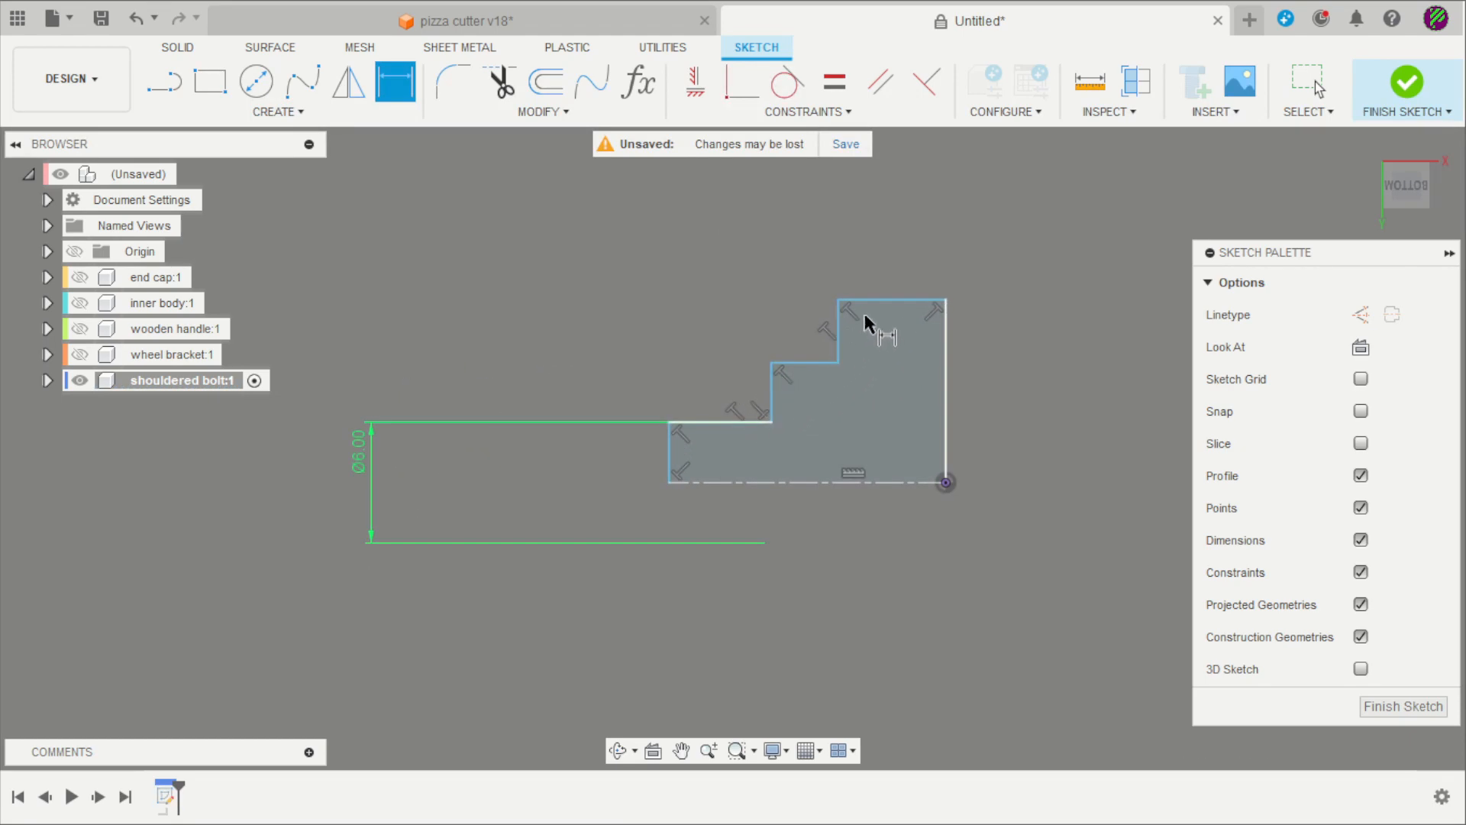
# Dimension the tallest step of the profile to a 15 mm diameter and a 6 mm width
pyautogui.click(943, 452)
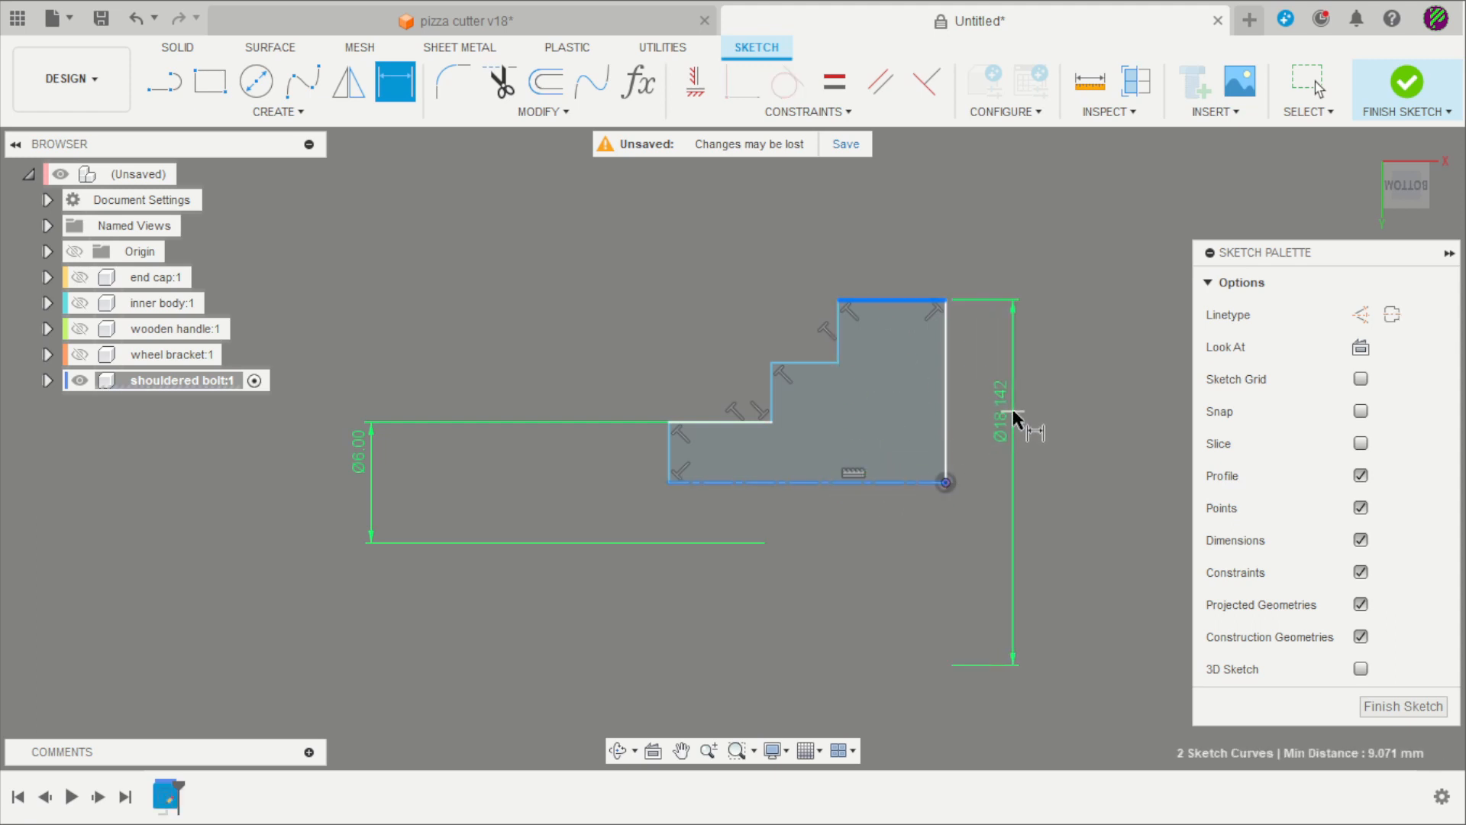
pyautogui.click(1014, 412)
pyautogui.write('15')
pyautogui.press('Return')
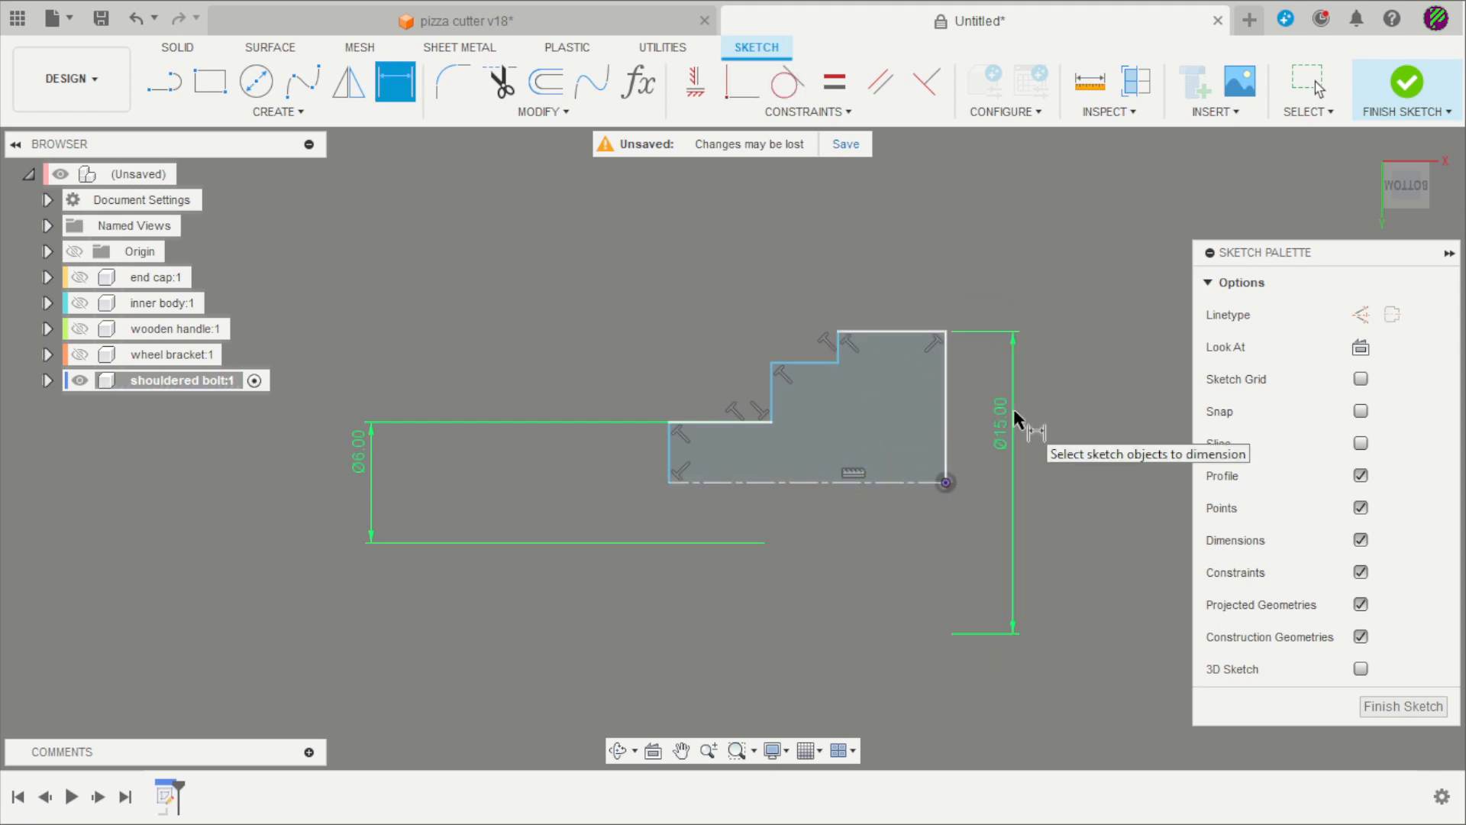
pyautogui.click(892, 279)
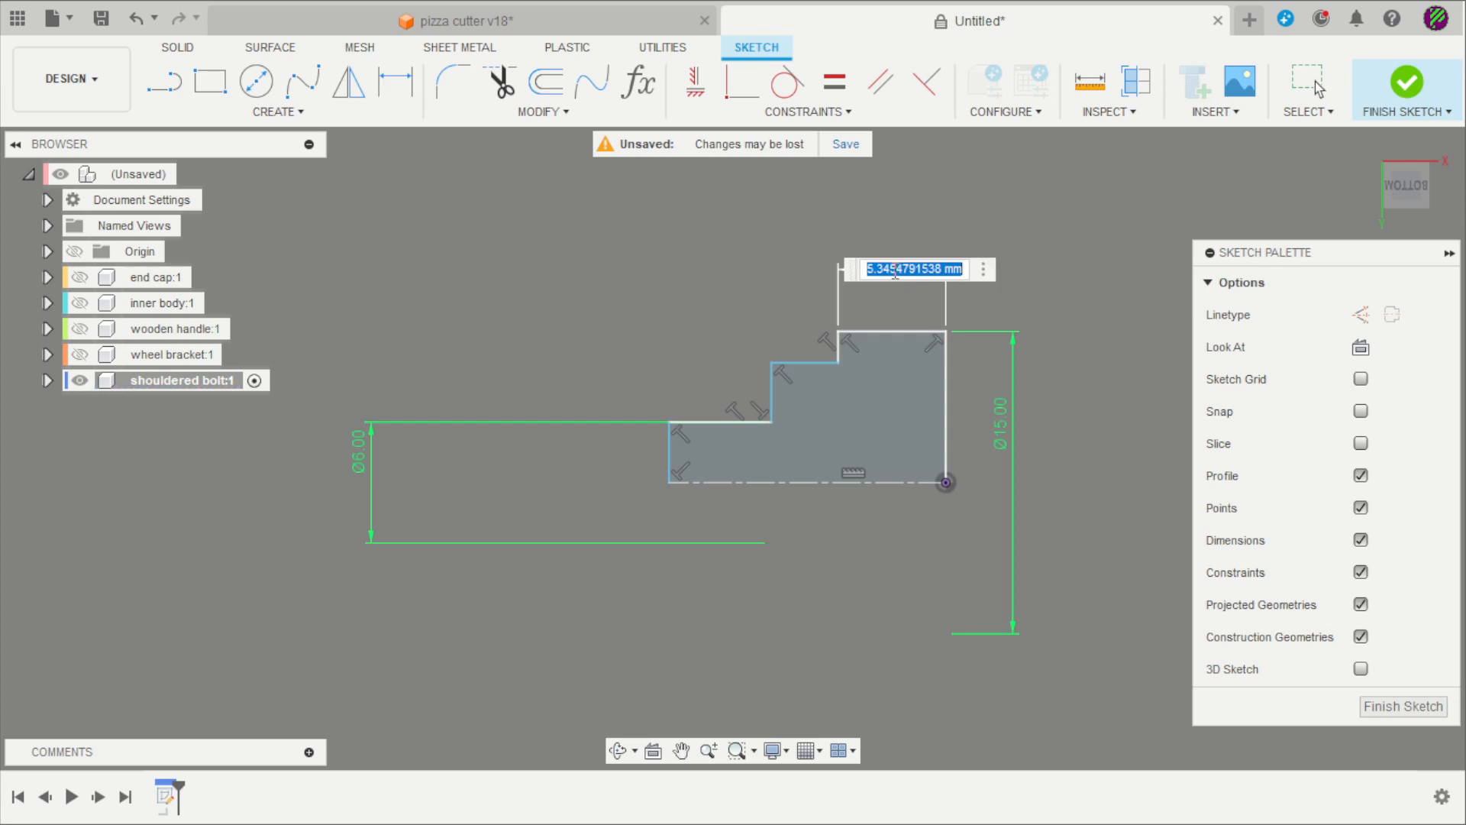
pyautogui.write('6')
pyautogui.press('Return')
# Dimension the middle step of the profile to a 1.5 mm width and a 9.8 mm diameter
pyautogui.click(814, 365)
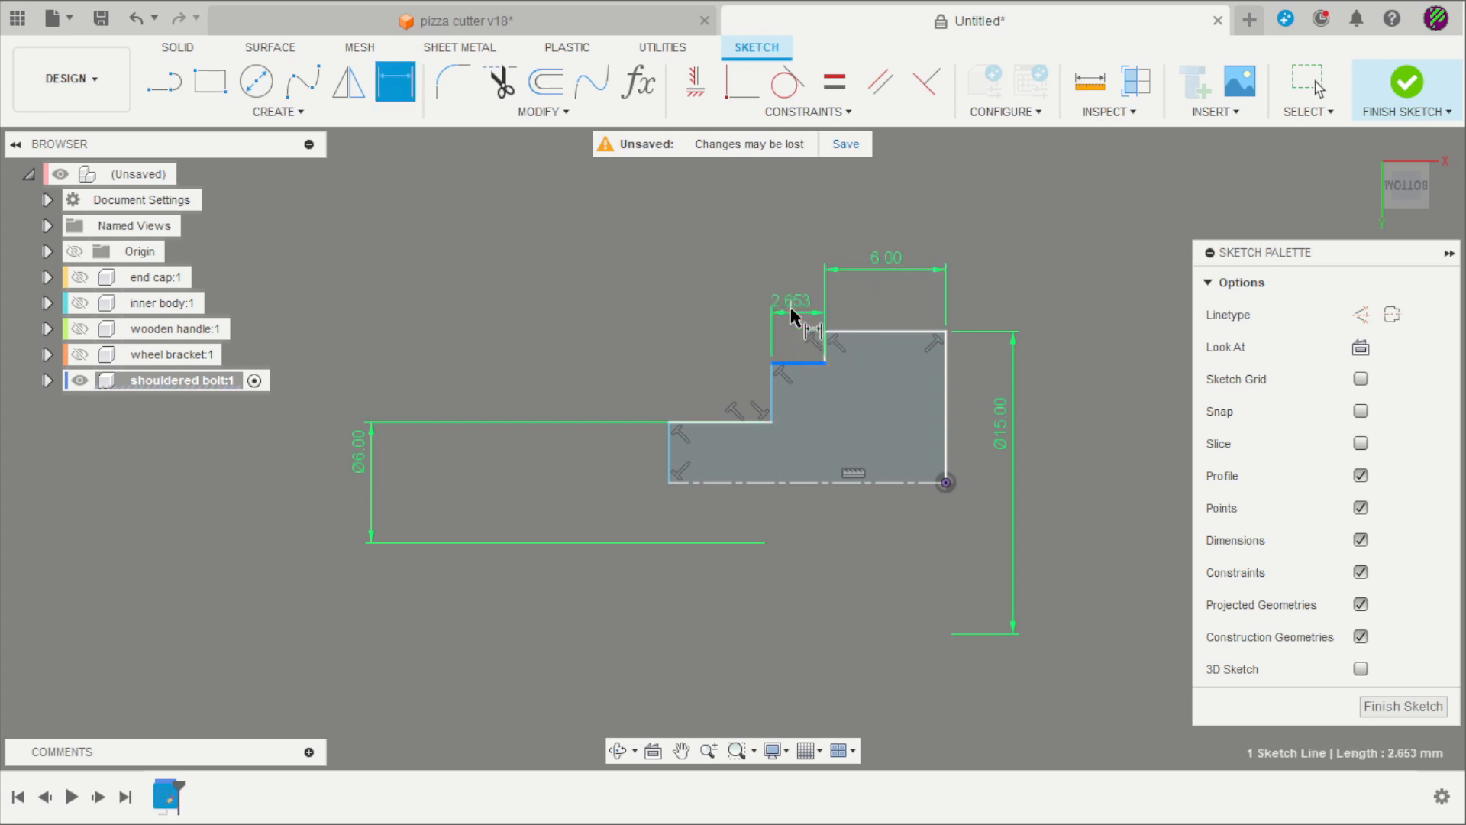
pyautogui.click(792, 288)
pyautogui.write('1,5')
pyautogui.press('Return')
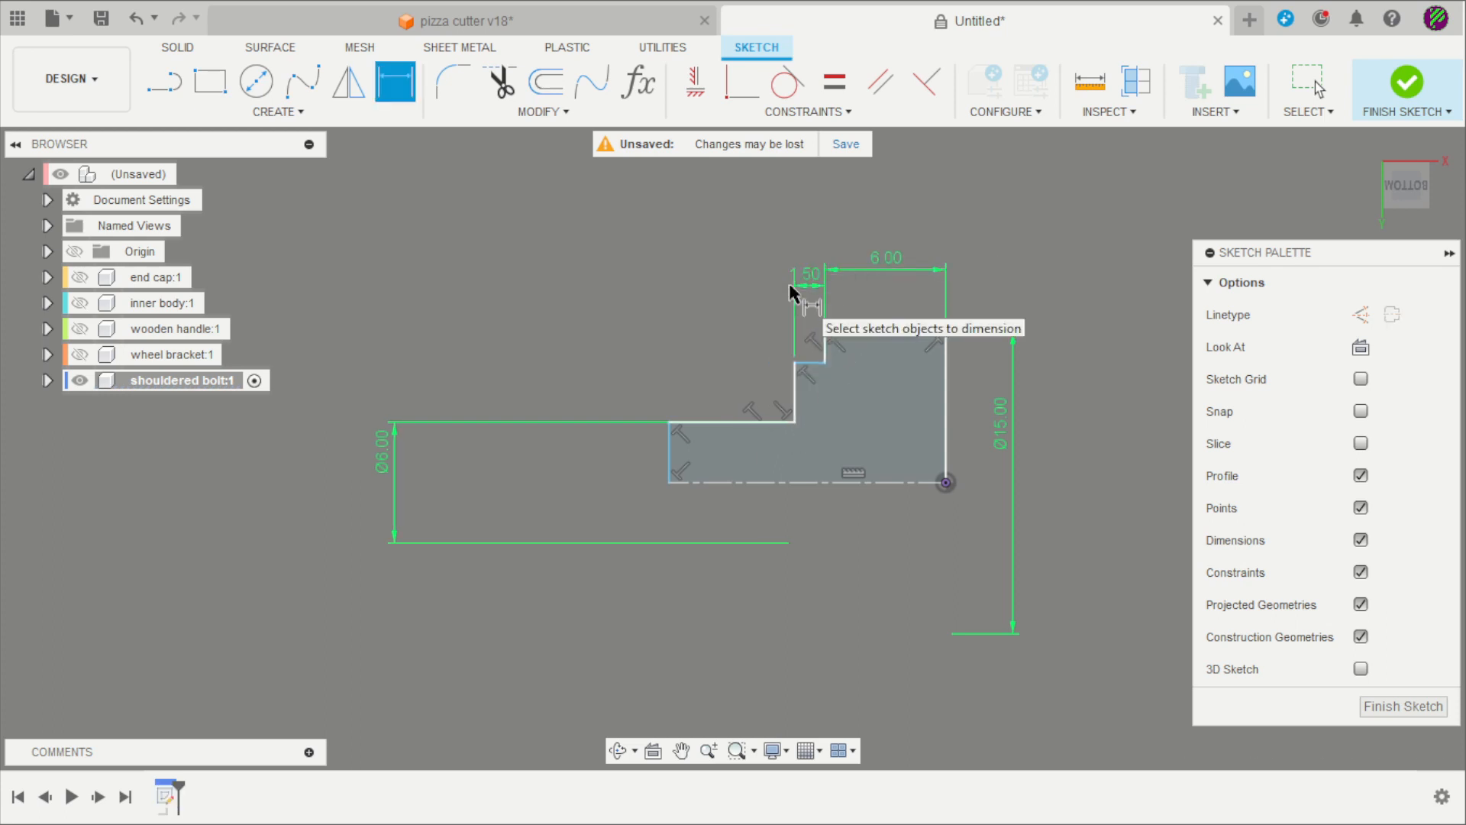
pyautogui.click(832, 495)
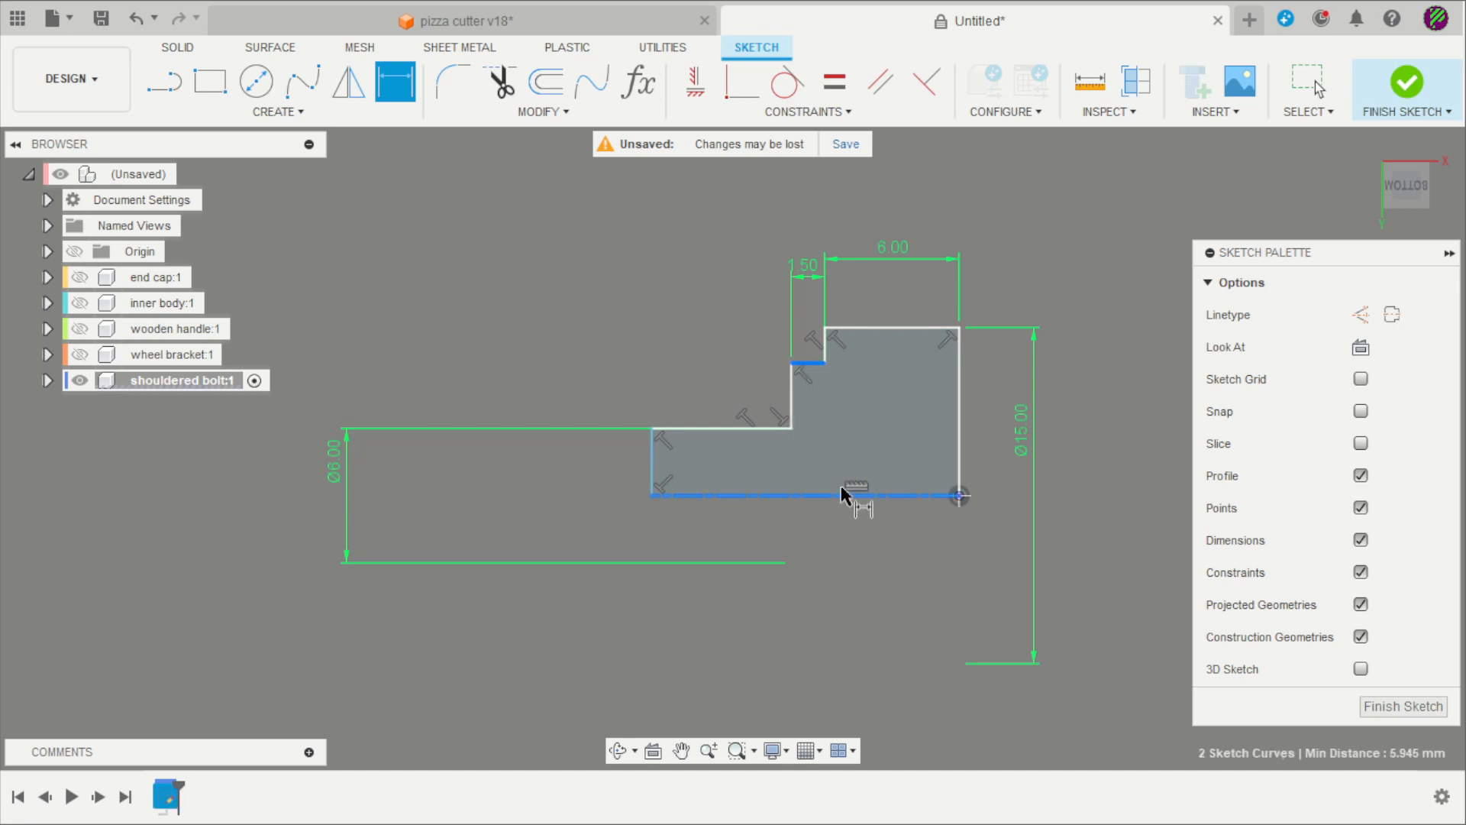
pyautogui.click(909, 449)
pyautogui.write('9,8')
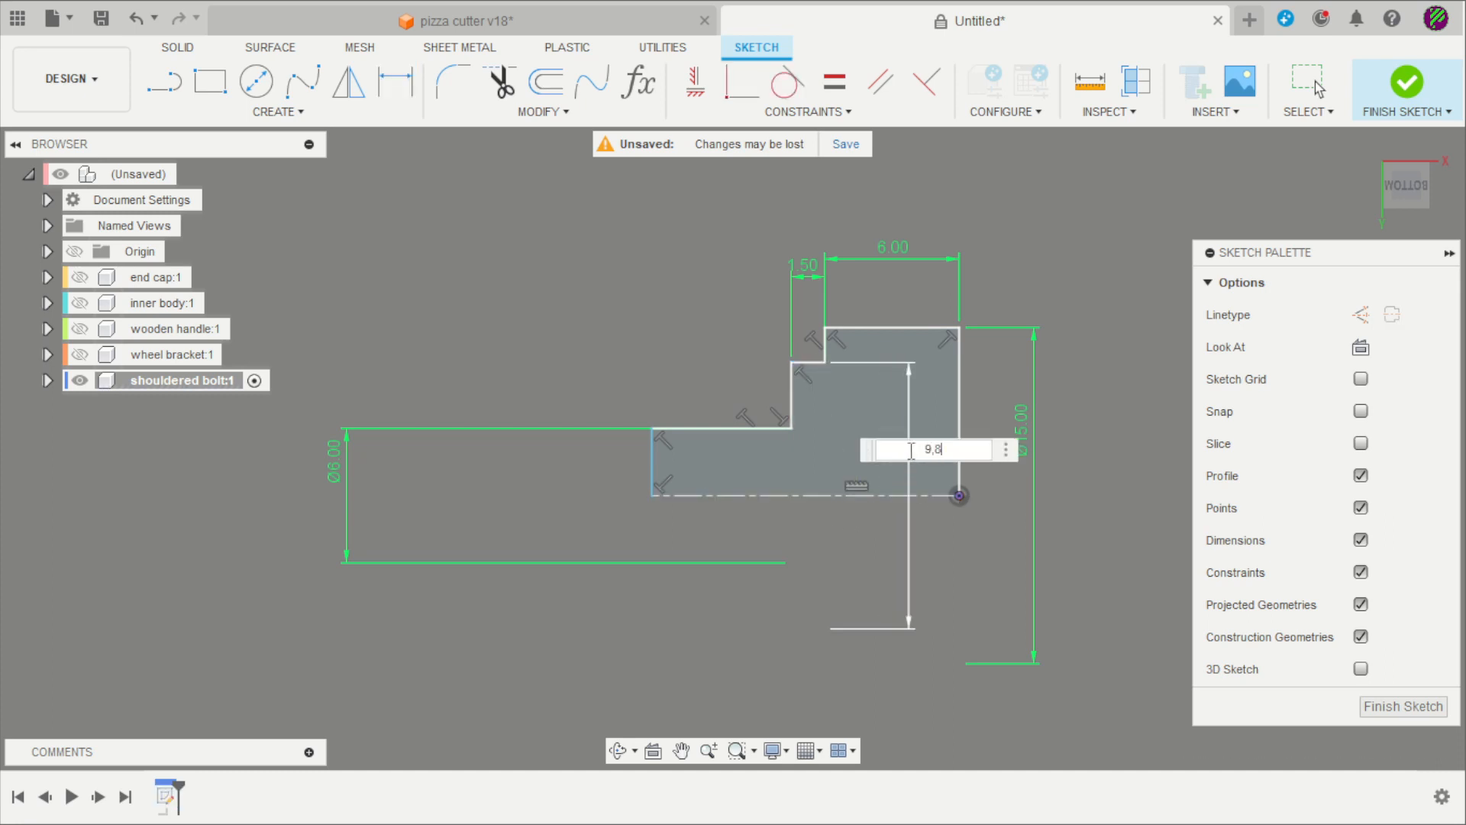
pyautogui.press('Return')
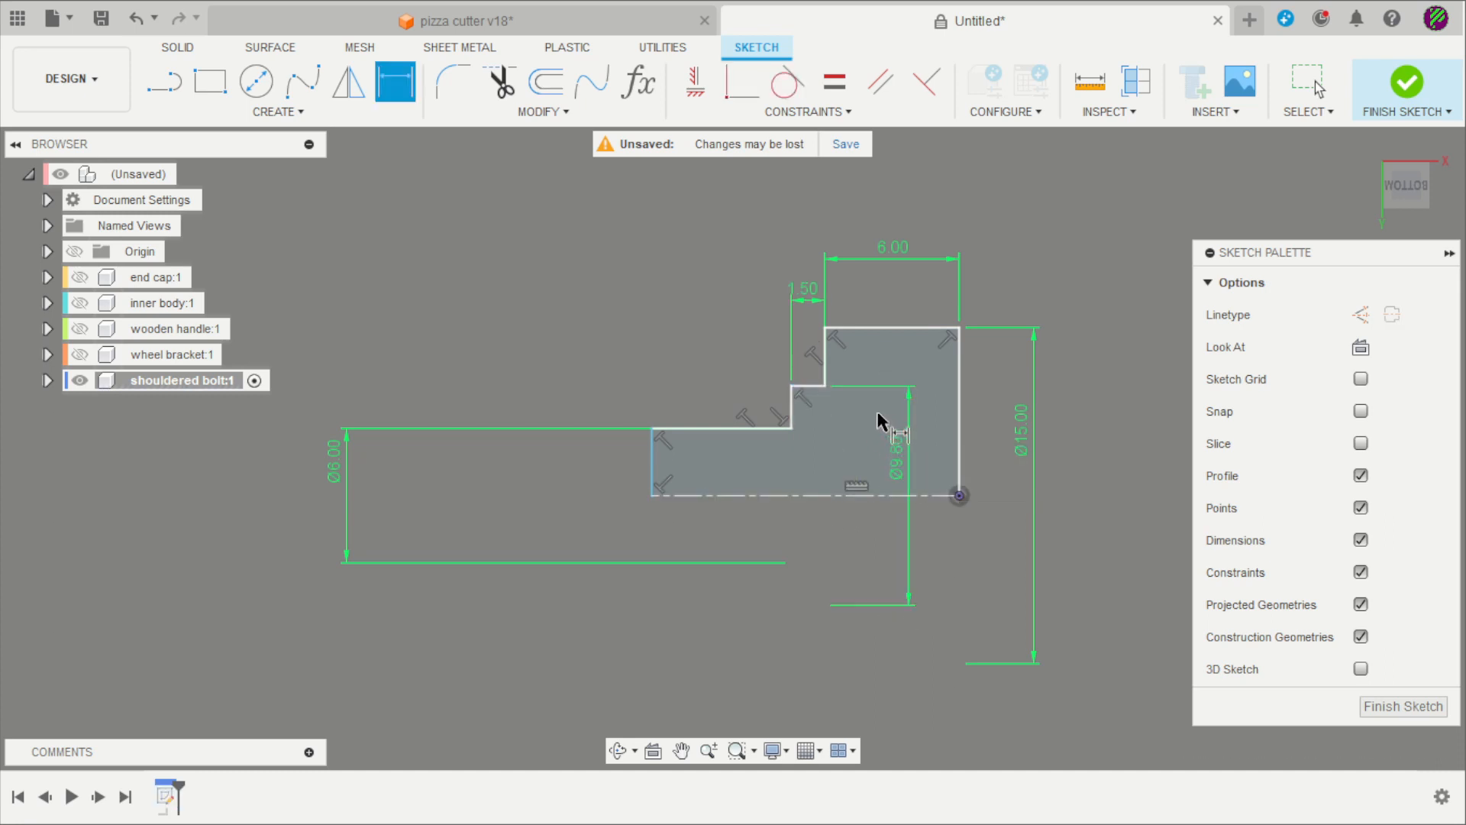
# Dimension the length of the lowest step of the profile to 5 mm
pyautogui.click(732, 429)
pyautogui.click(729, 405)
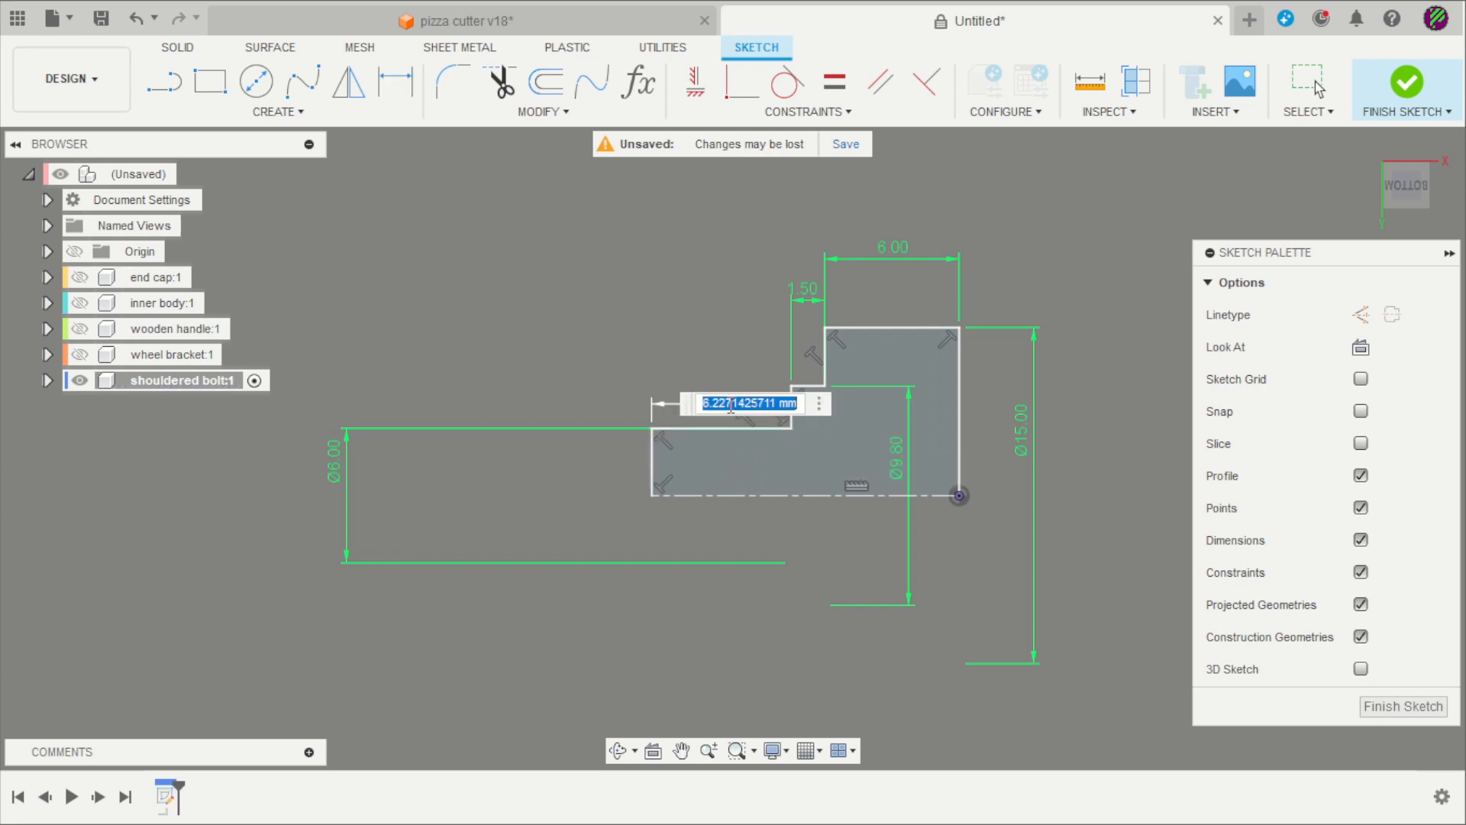
pyautogui.write('5')
pyautogui.press('Return')
pyautogui.scroll(-2, 818, 330)
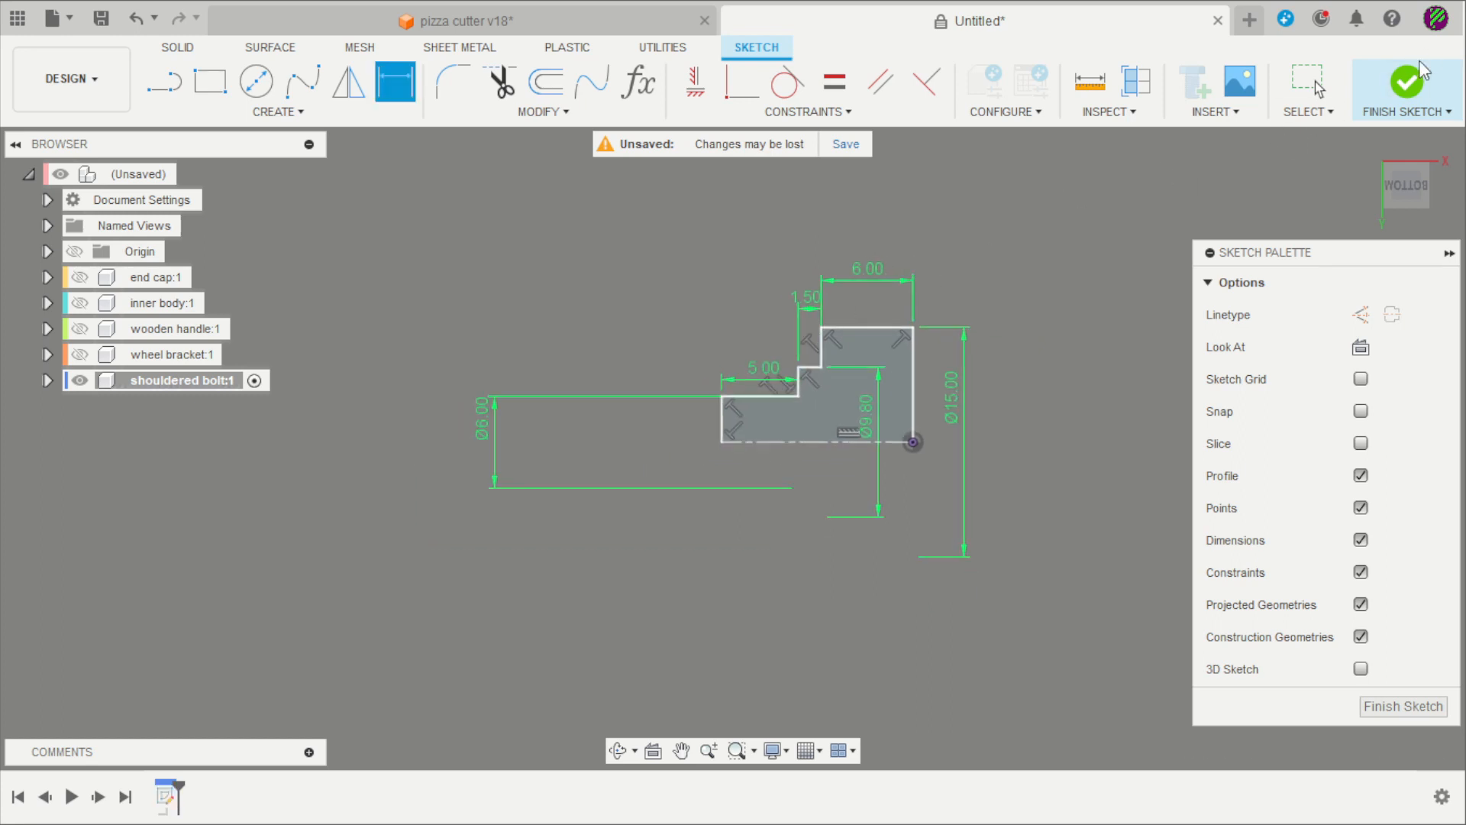
# Finish the sketch and revolve the stepped profile fully around its centerline as a new body
pyautogui.click(1407, 84)
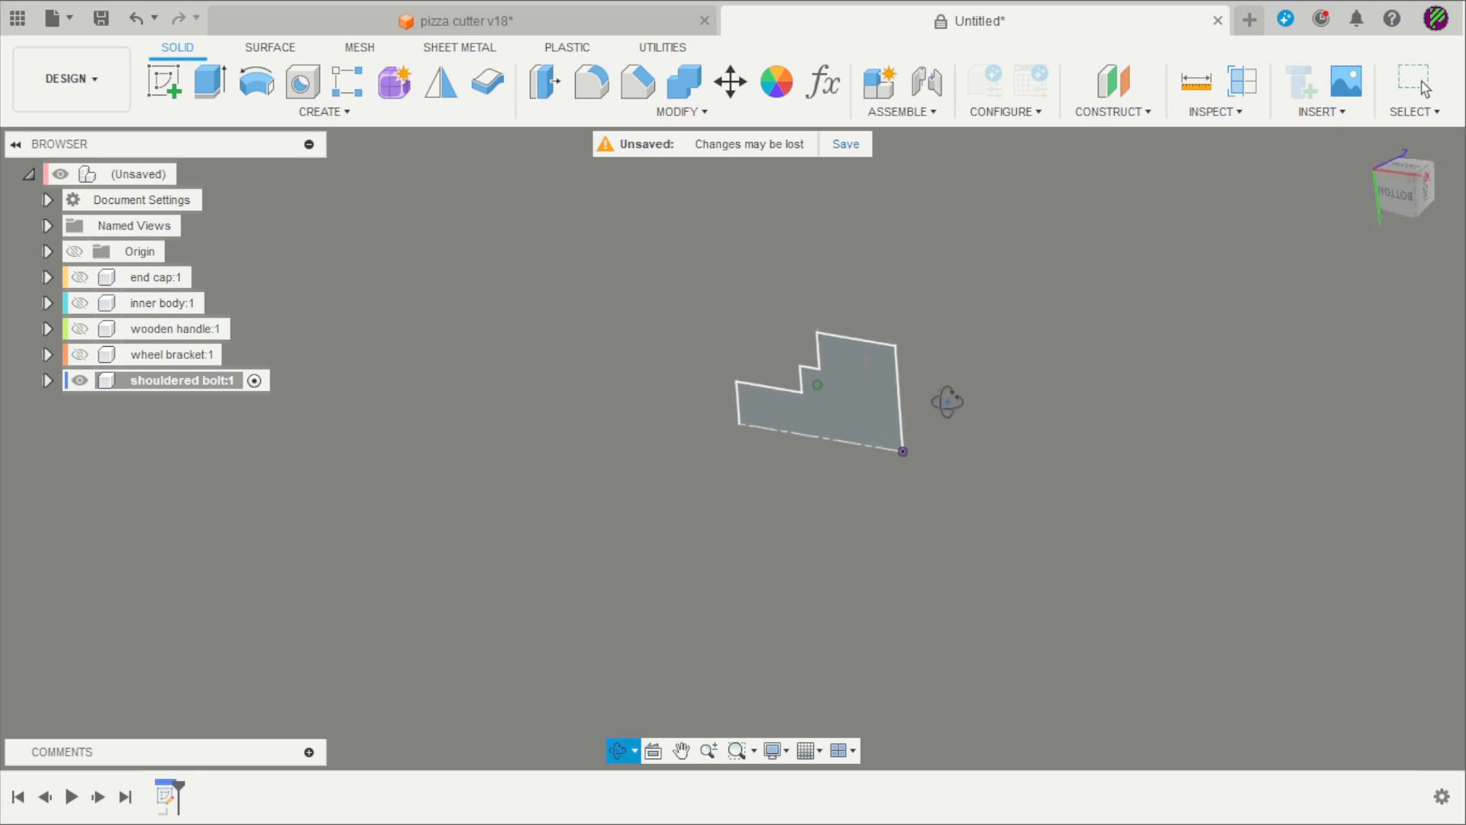
pyautogui.click(257, 81)
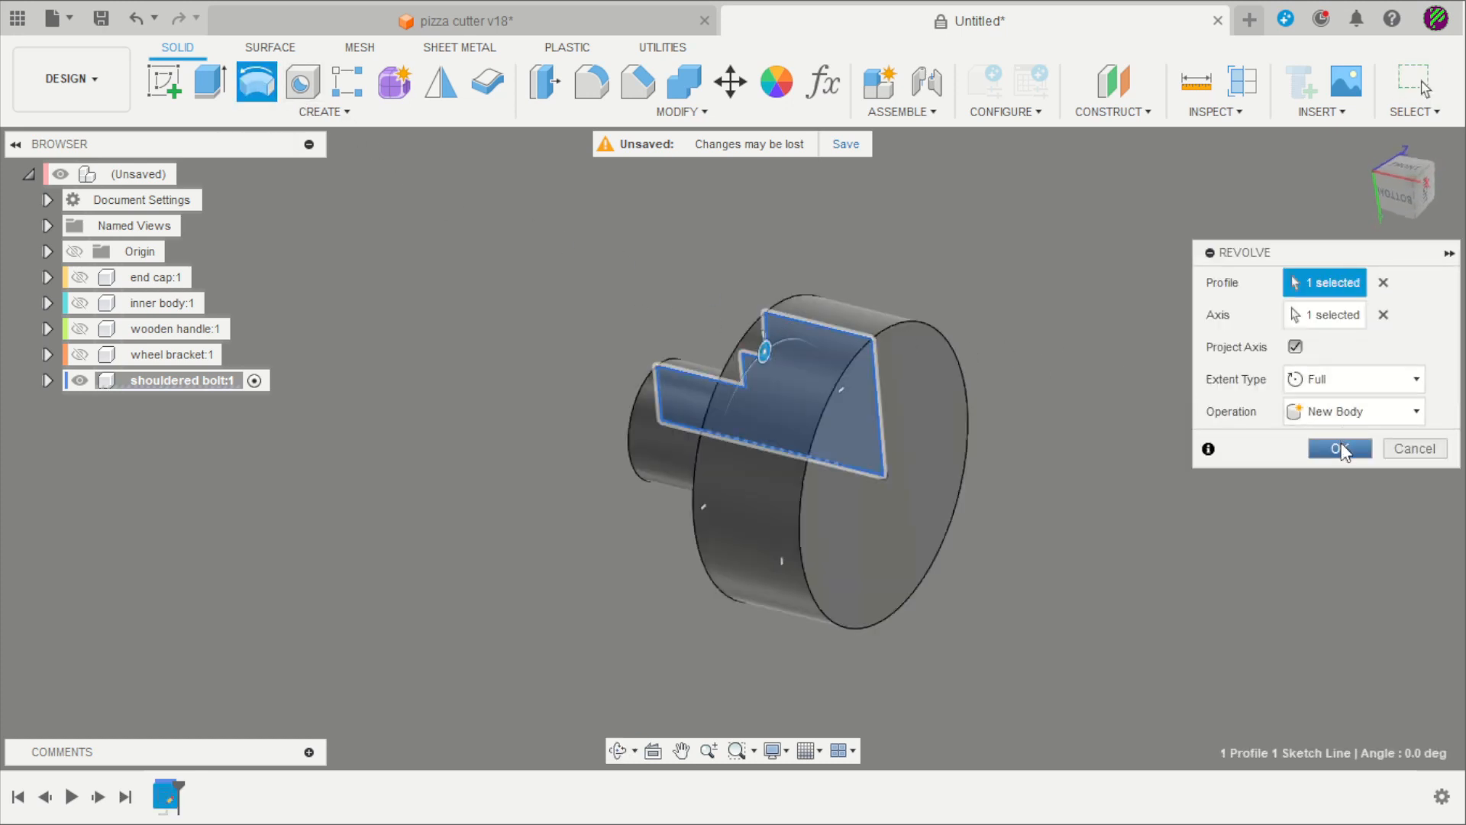
pyautogui.click(1340, 448)
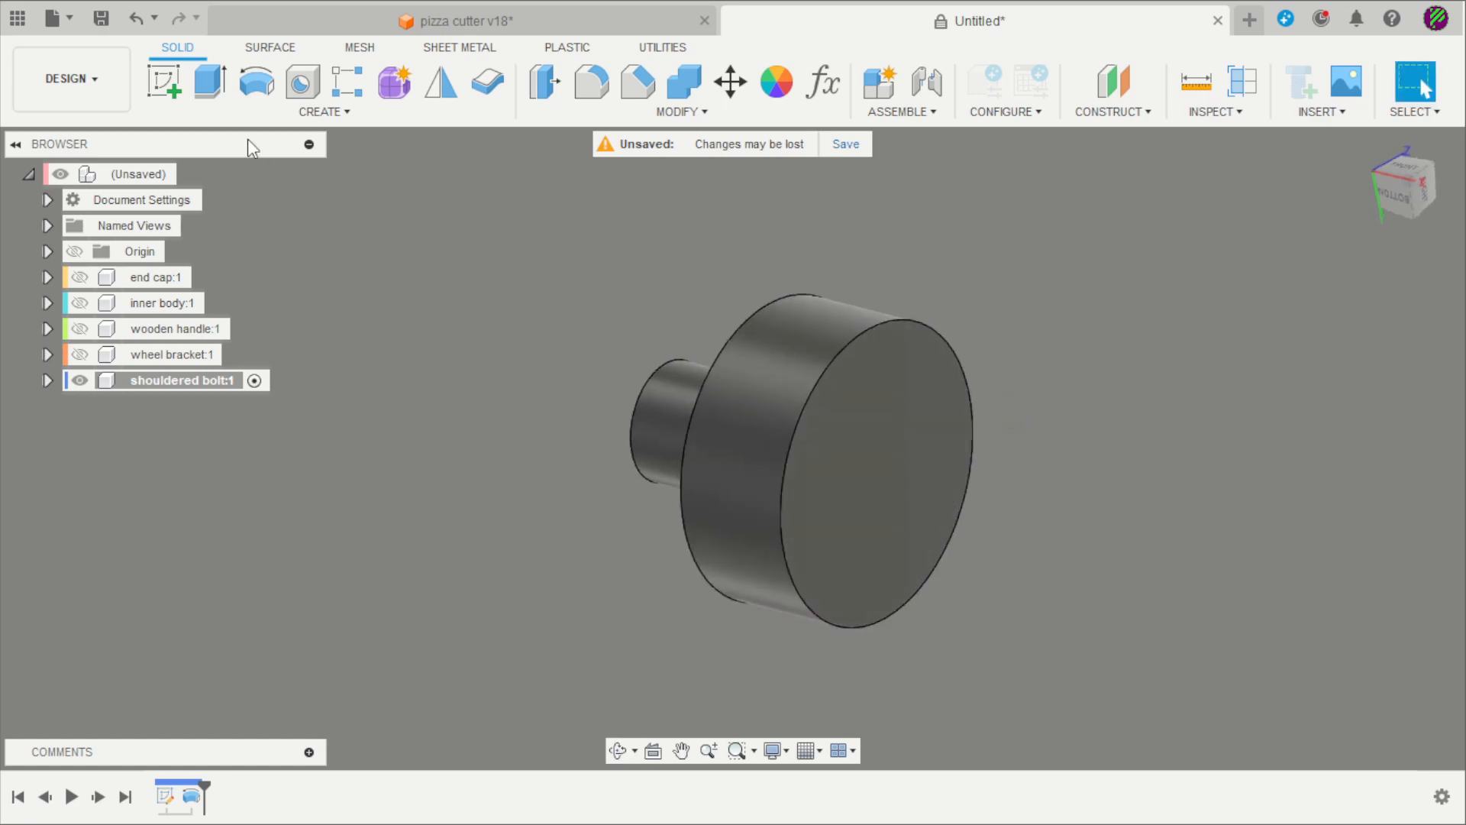
# Sketch a center rectangle on the bolt head's flat face, centered on the origin, 2 mm high and about 26 mm wide
pyautogui.click(169, 92)
pyautogui.click(826, 466)
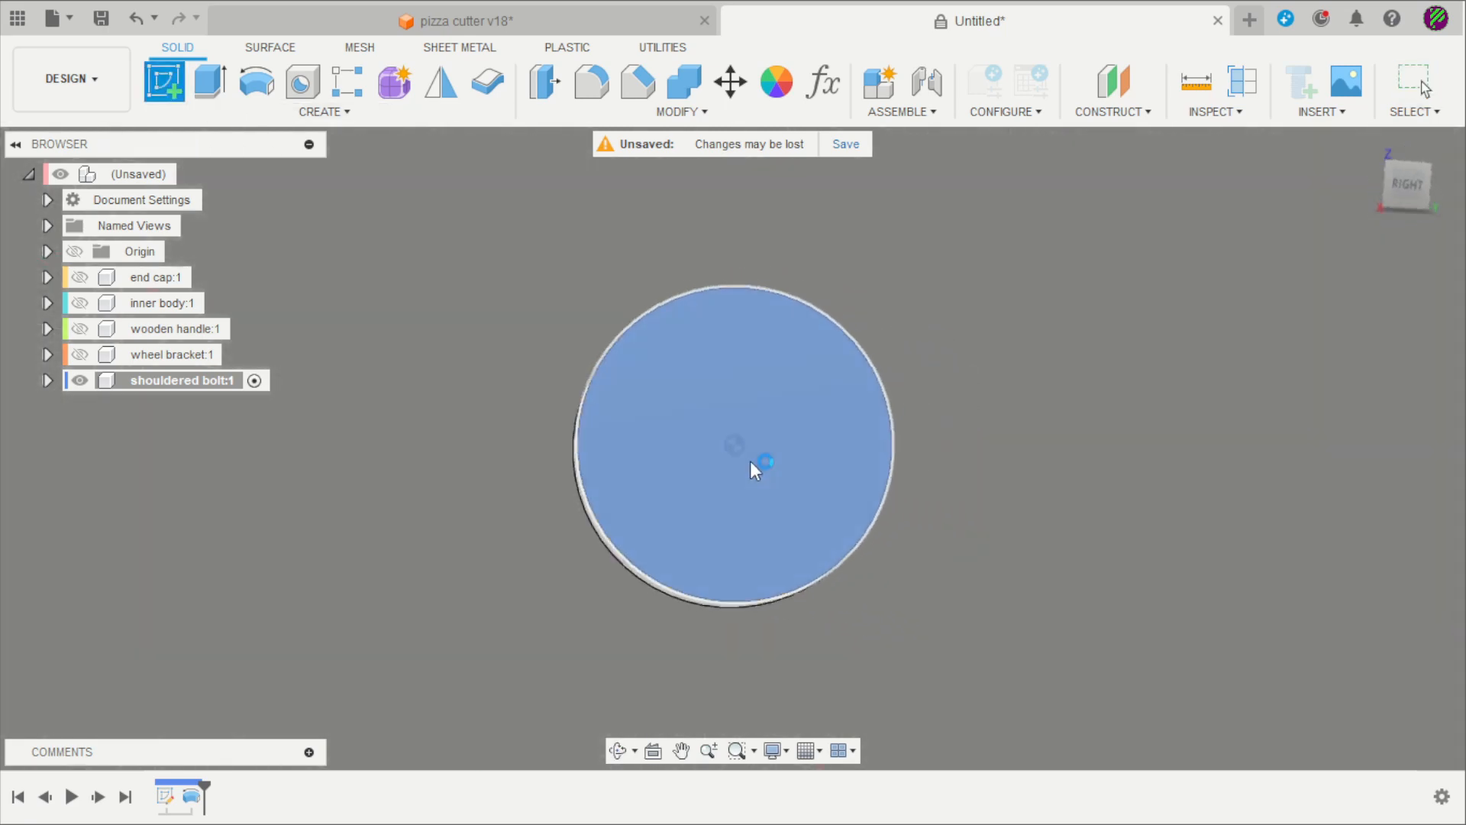
pyautogui.click(208, 81)
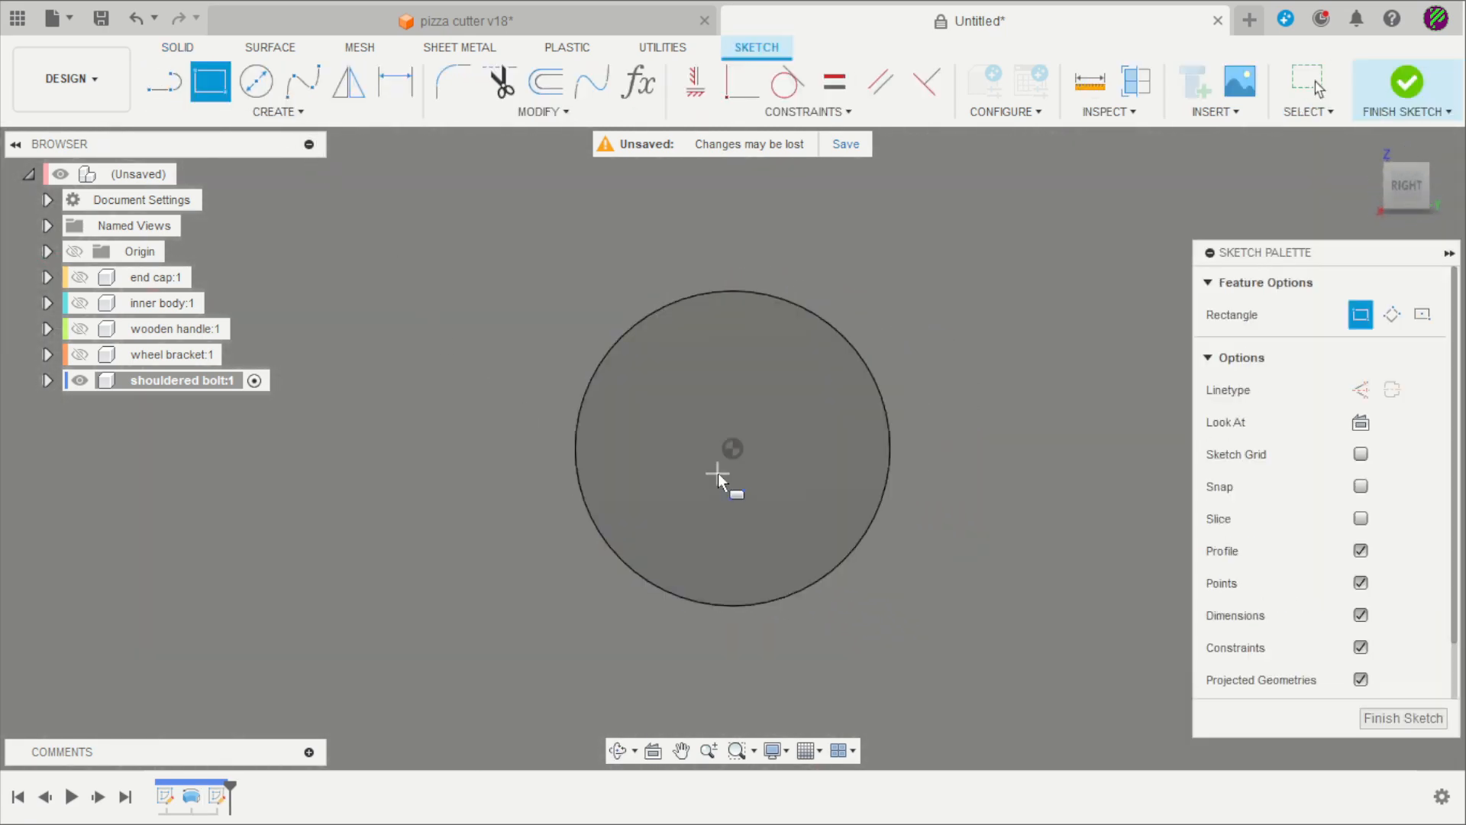
pyautogui.click(1423, 315)
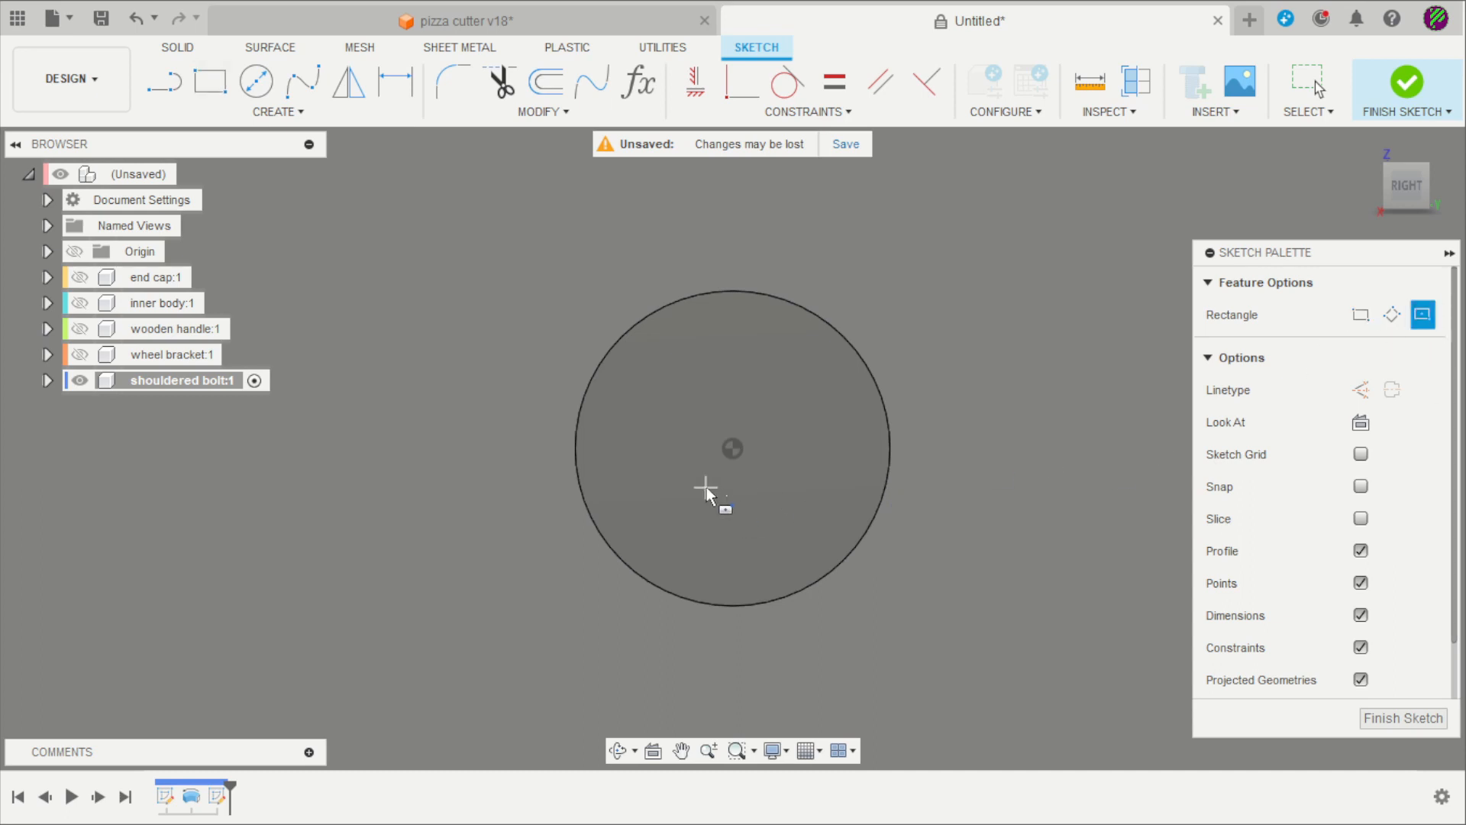
pyautogui.click(730, 451)
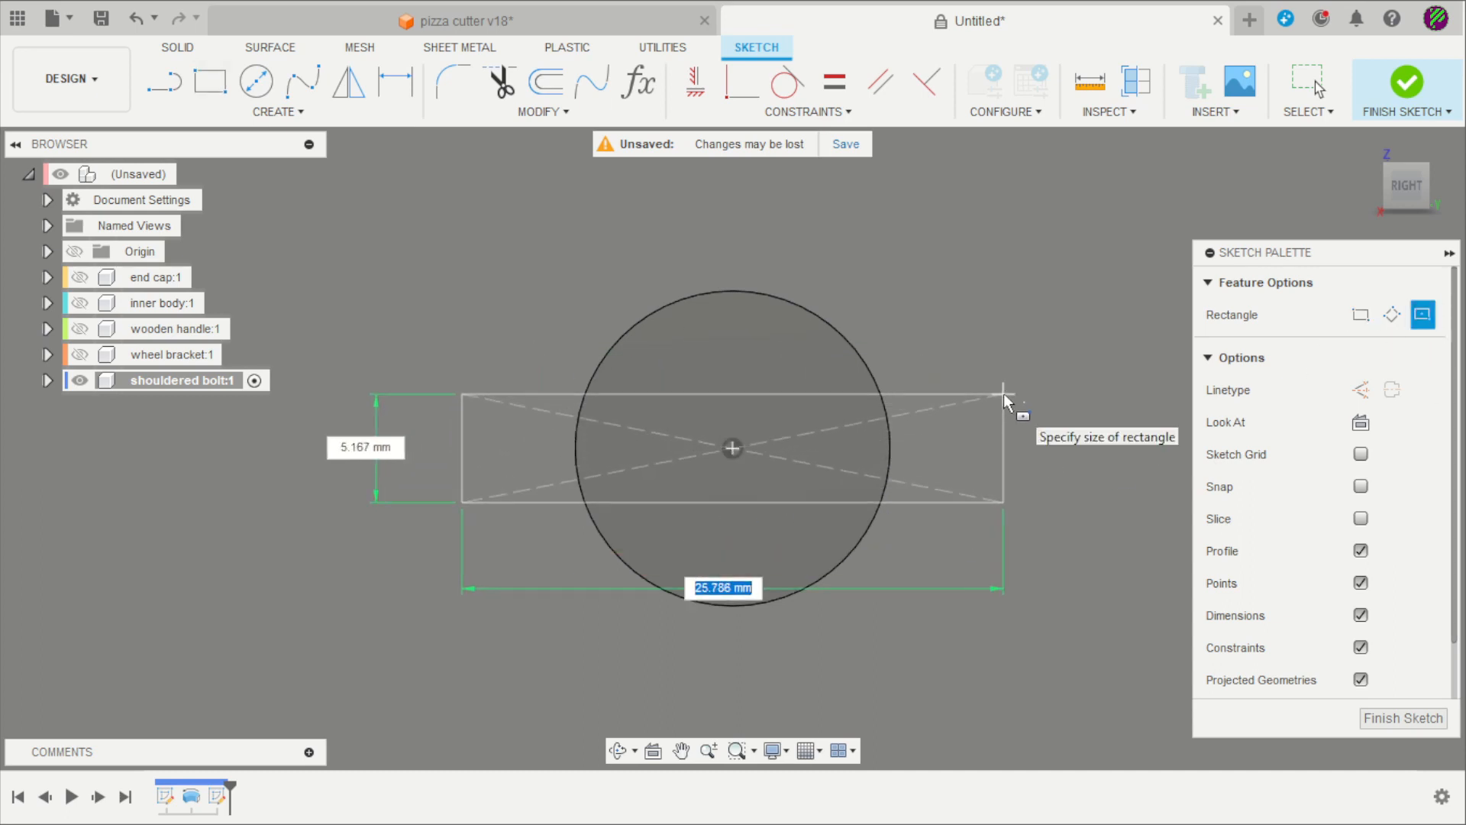
pyautogui.press('Tab')
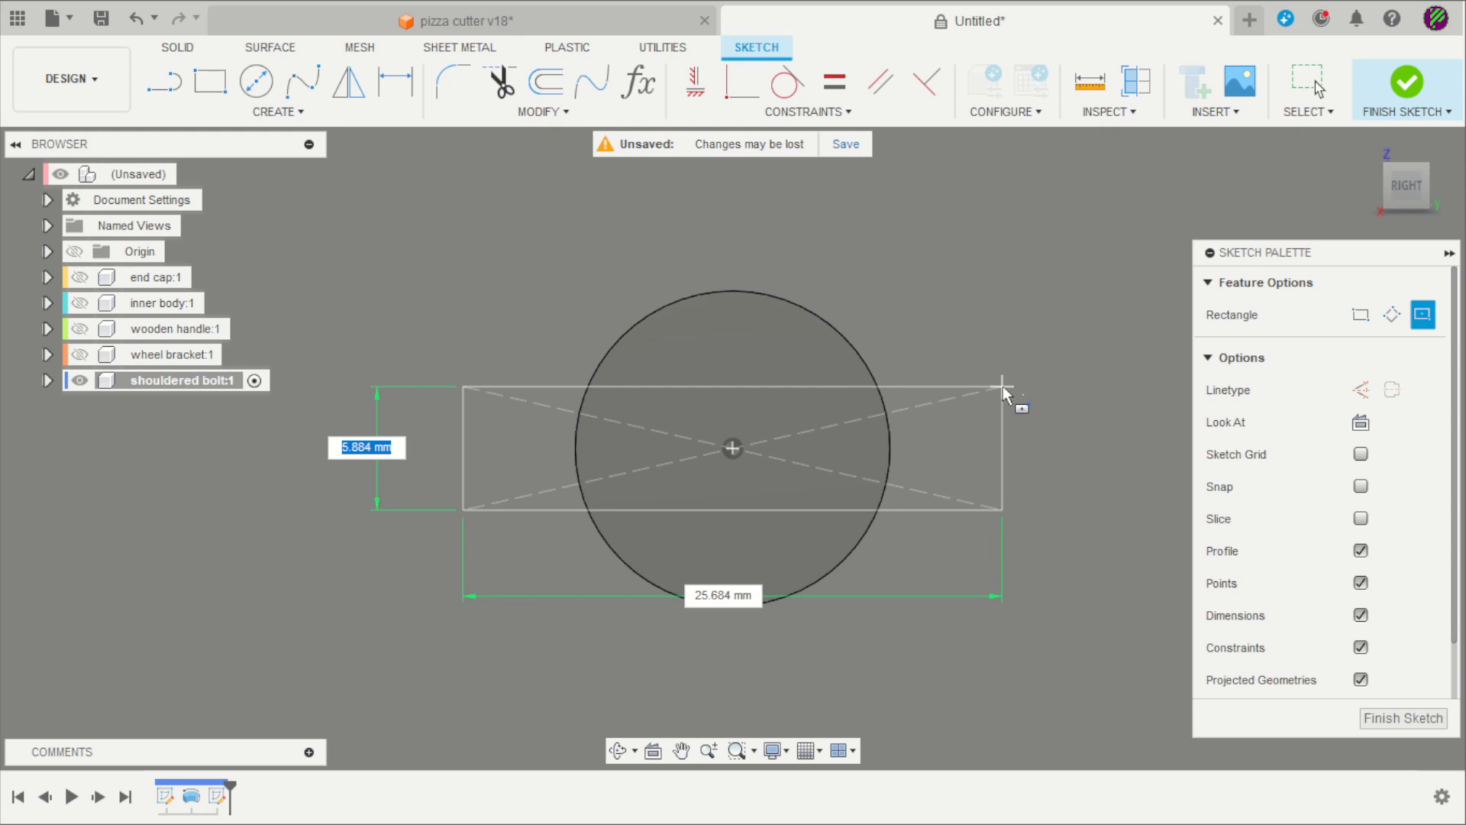
pyautogui.write('2')
pyautogui.press('Return')
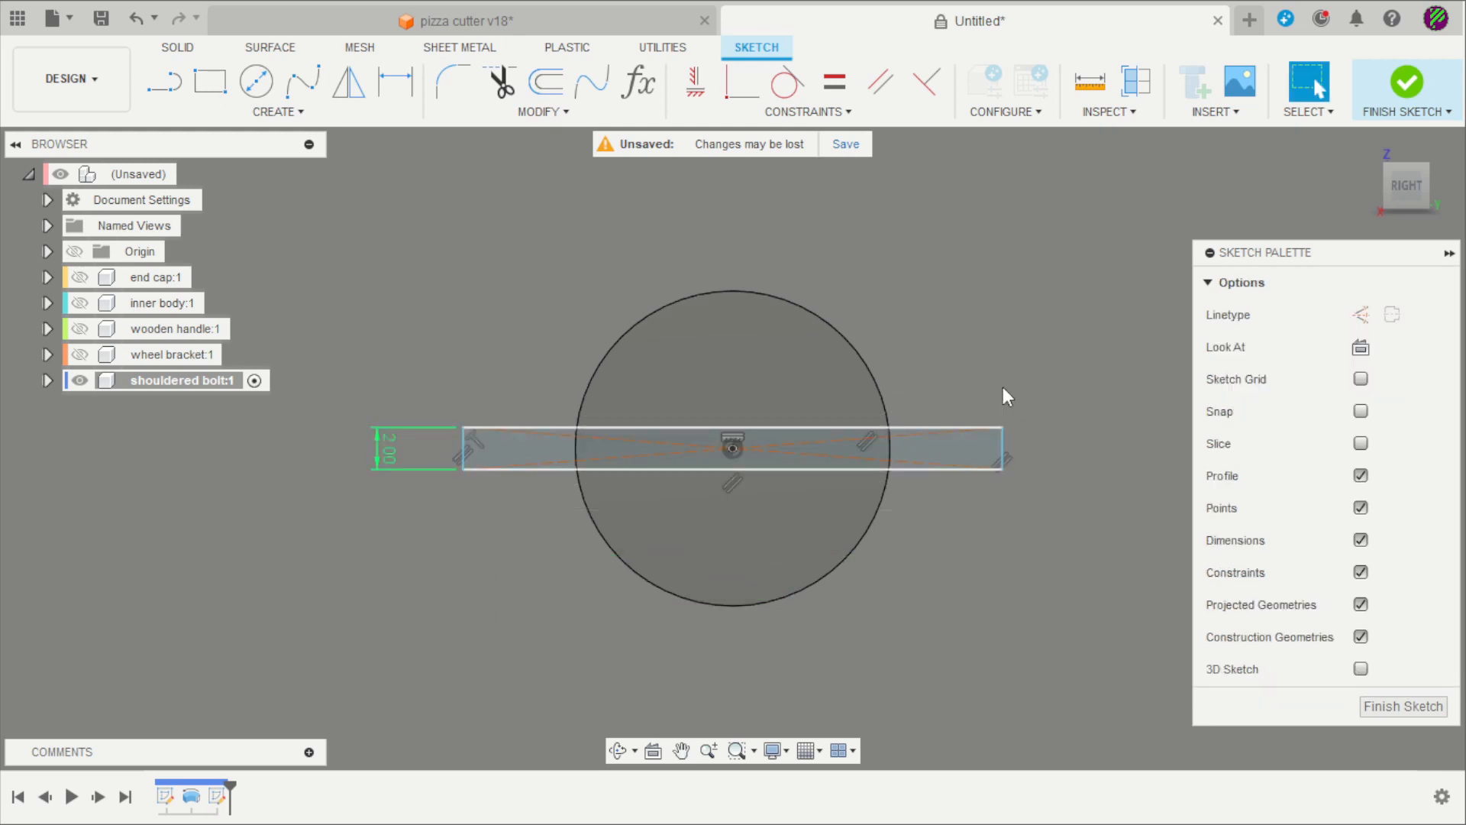
# Extrude the rectangle -4 mm as a cut to form the screwdriver slot across the bolt head
pyautogui.keyDown('shift'); pyautogui.moveTo(1002, 386); pyautogui.dragTo(1060, 407, button='middle'); pyautogui.keyUp('shift')
pyautogui.press('e')
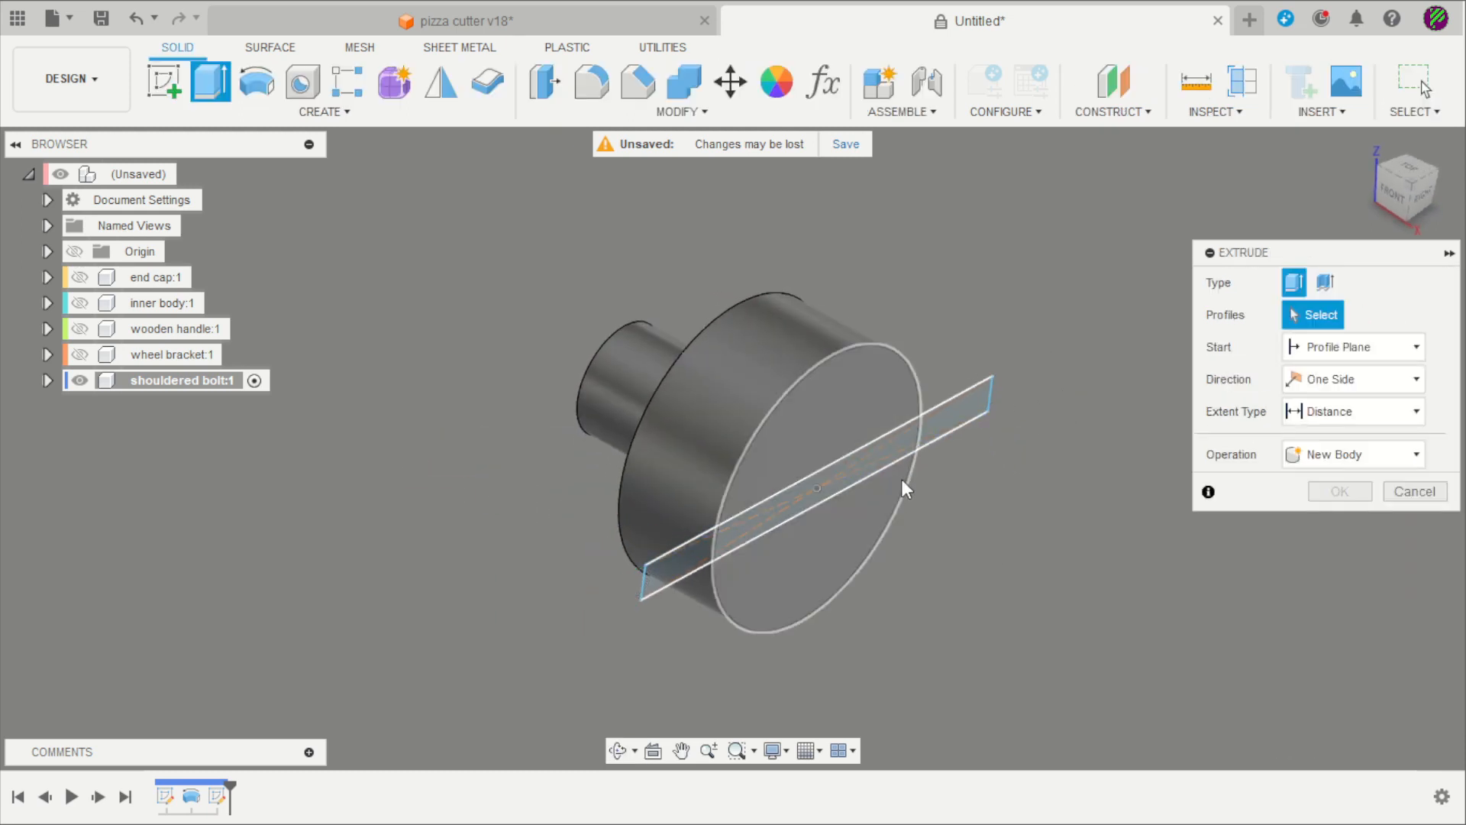
pyautogui.click(870, 473)
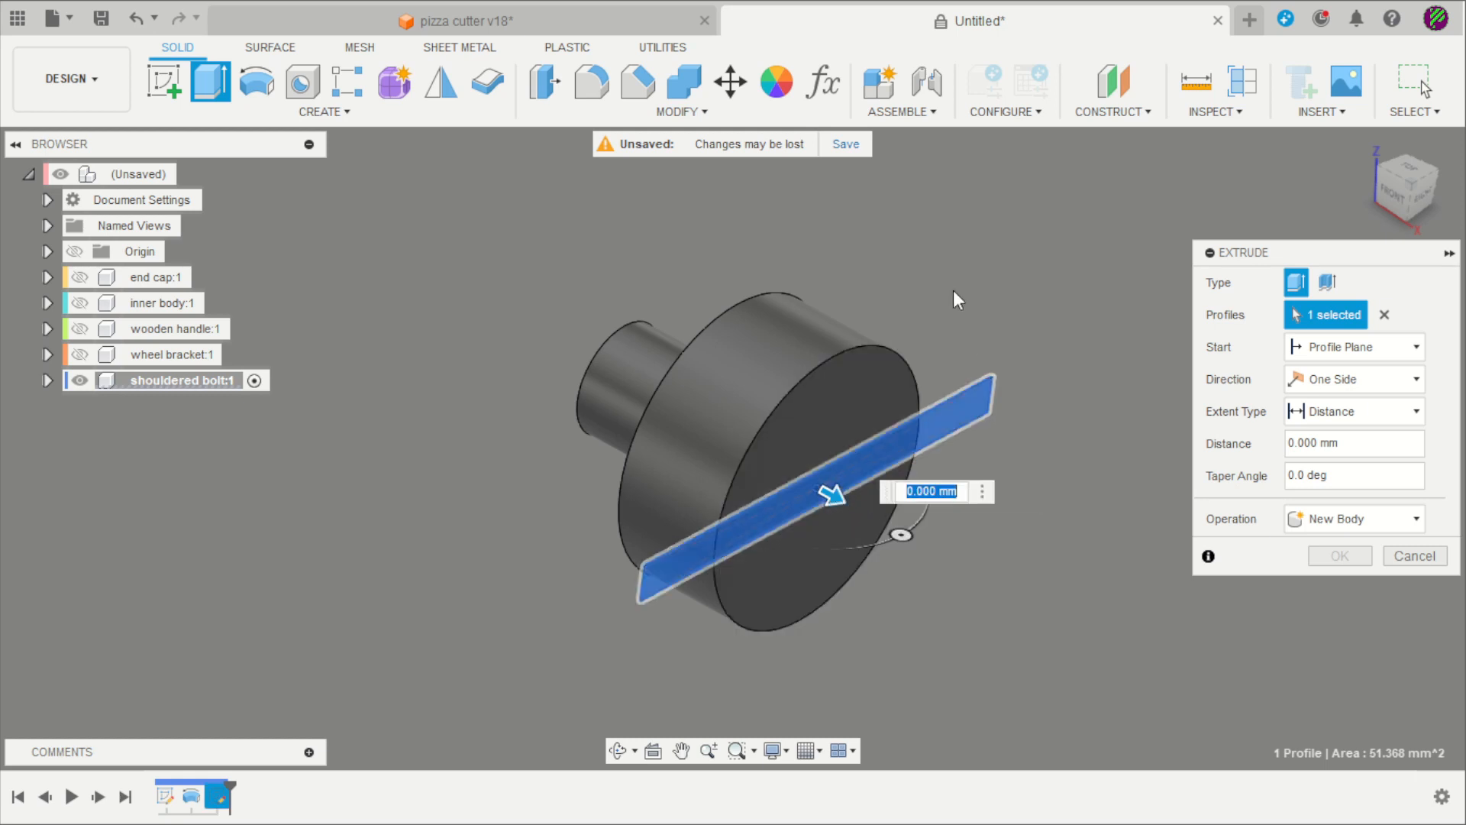
pyautogui.press('BackSpace')
pyautogui.write('-4')
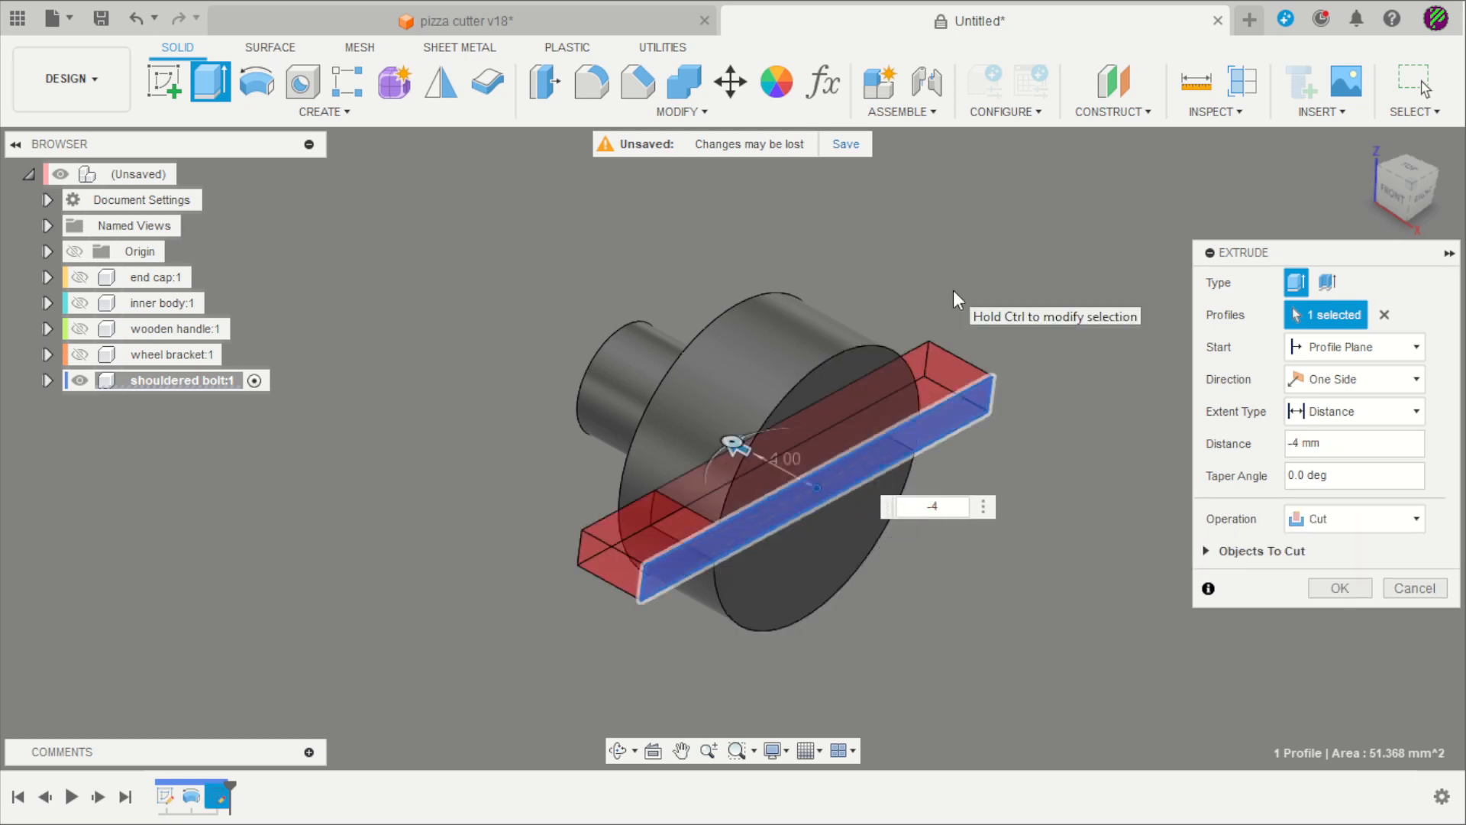
pyautogui.press('Return')
# Add a full-length right-hand ISO Metric M6x1 thread, class 6g, to the bolt's cylindrical shank
pyautogui.keyDown('shift'); pyautogui.moveTo(939, 389); pyautogui.dragTo(767, 550, button='middle'); pyautogui.keyUp('shift')
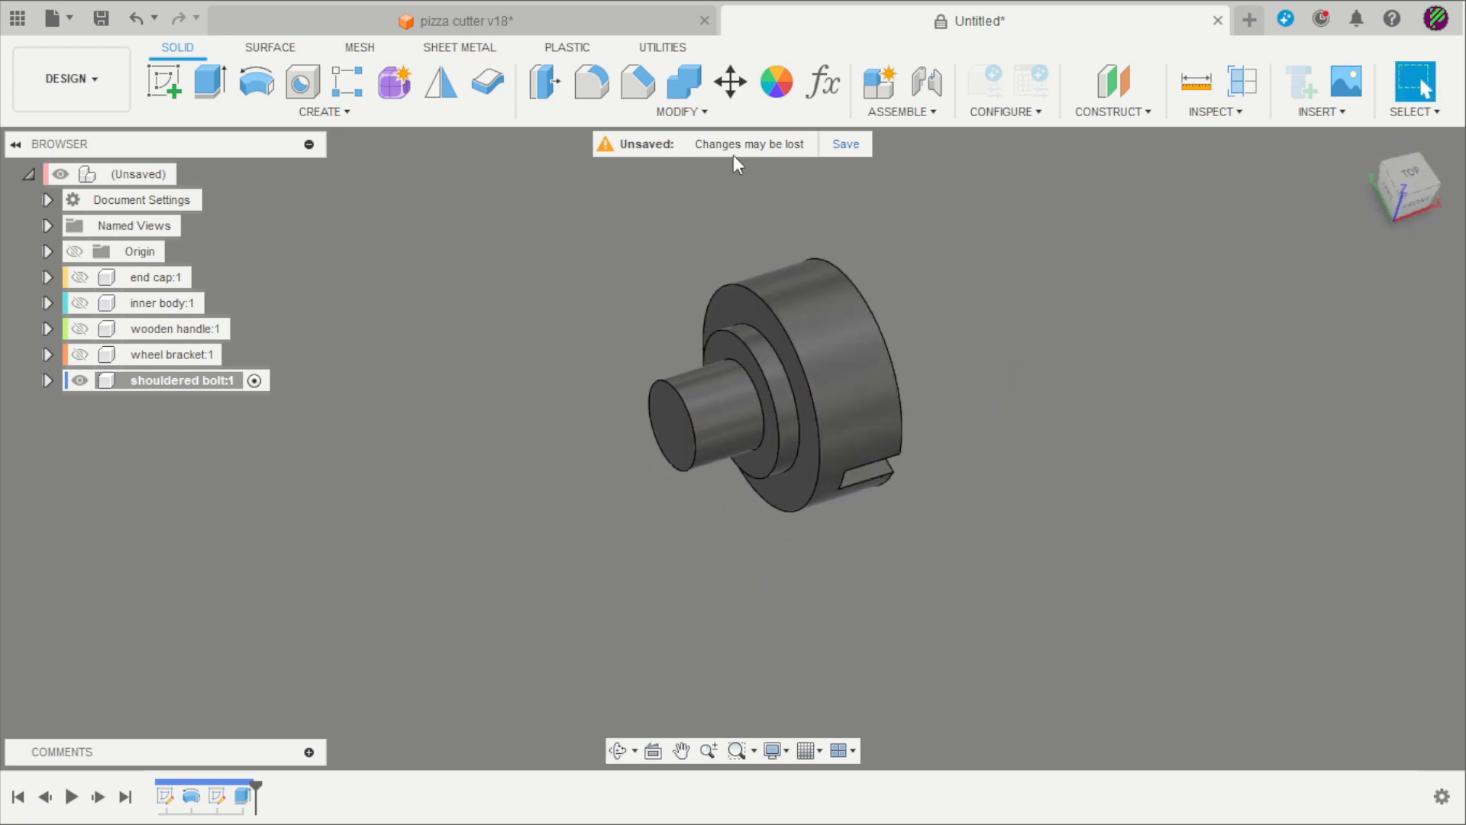
pyautogui.click(468, 113)
pyautogui.click(220, 401)
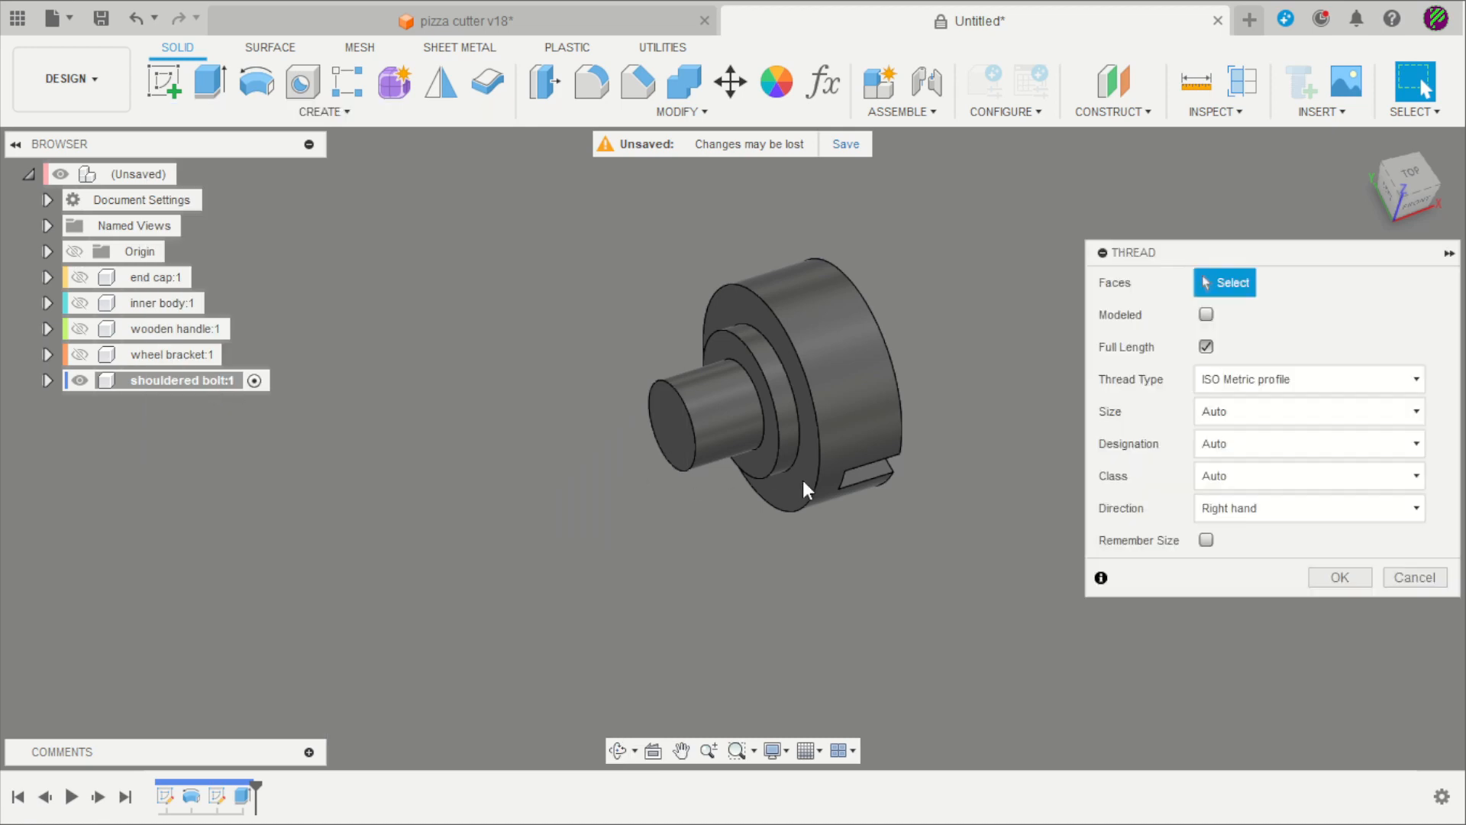
pyautogui.click(731, 442)
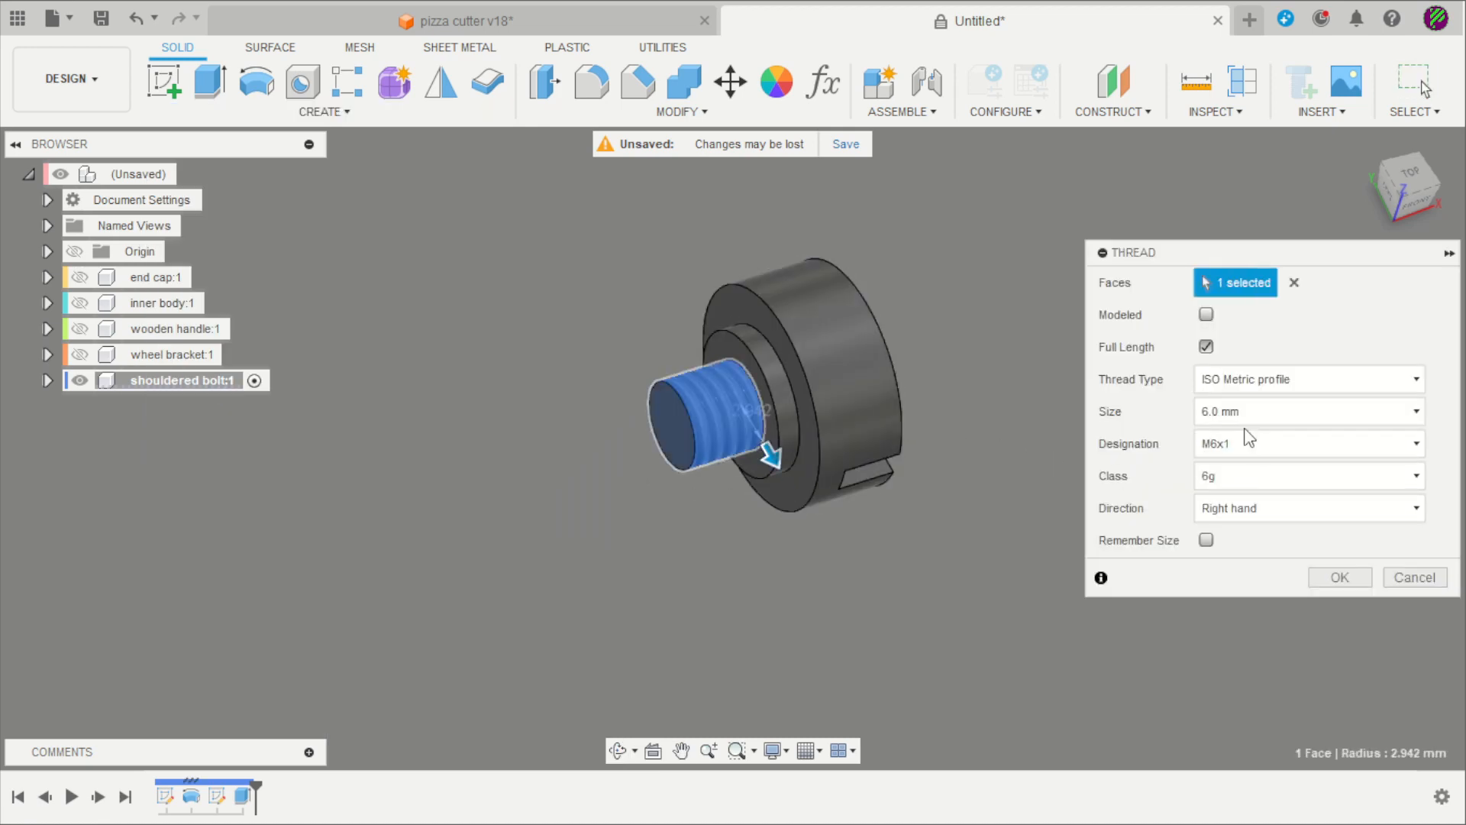
pyautogui.click(1337, 578)
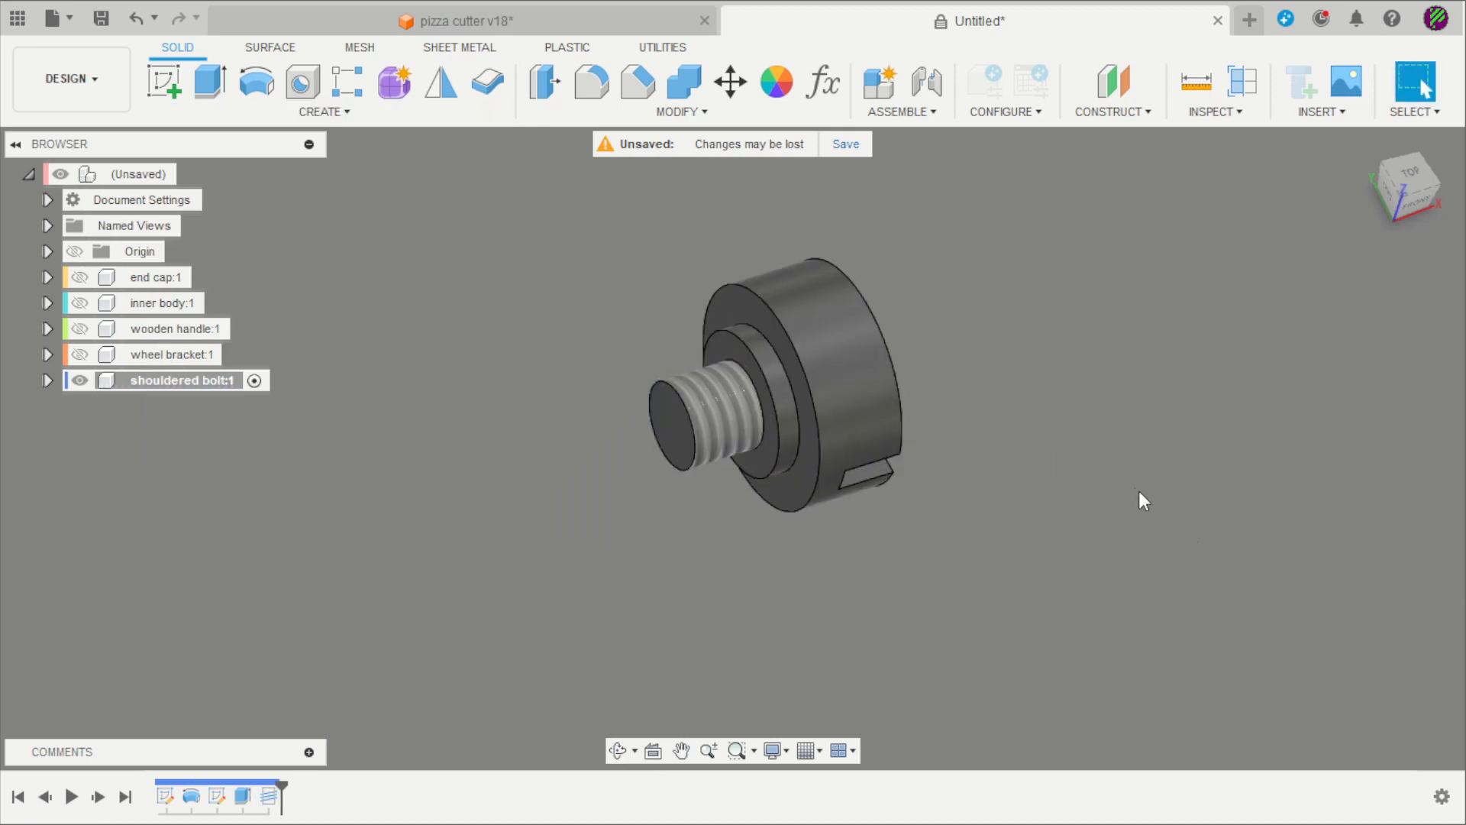
# Edit the shank's thread feature so the thread is modeled as real geometry
pyautogui.doubleClick(269, 797)
pyautogui.click(1207, 315)
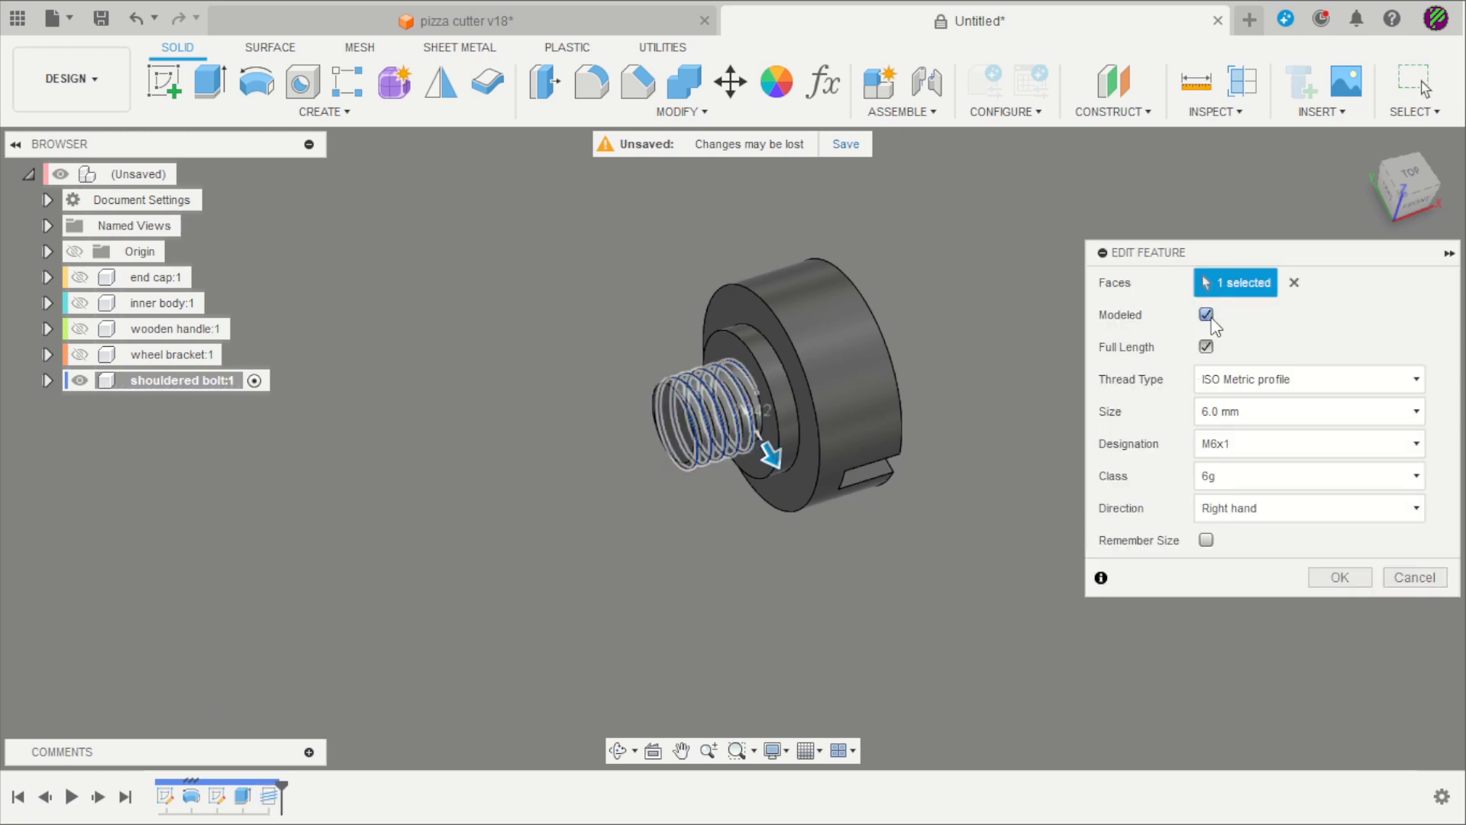
pyautogui.click(1337, 578)
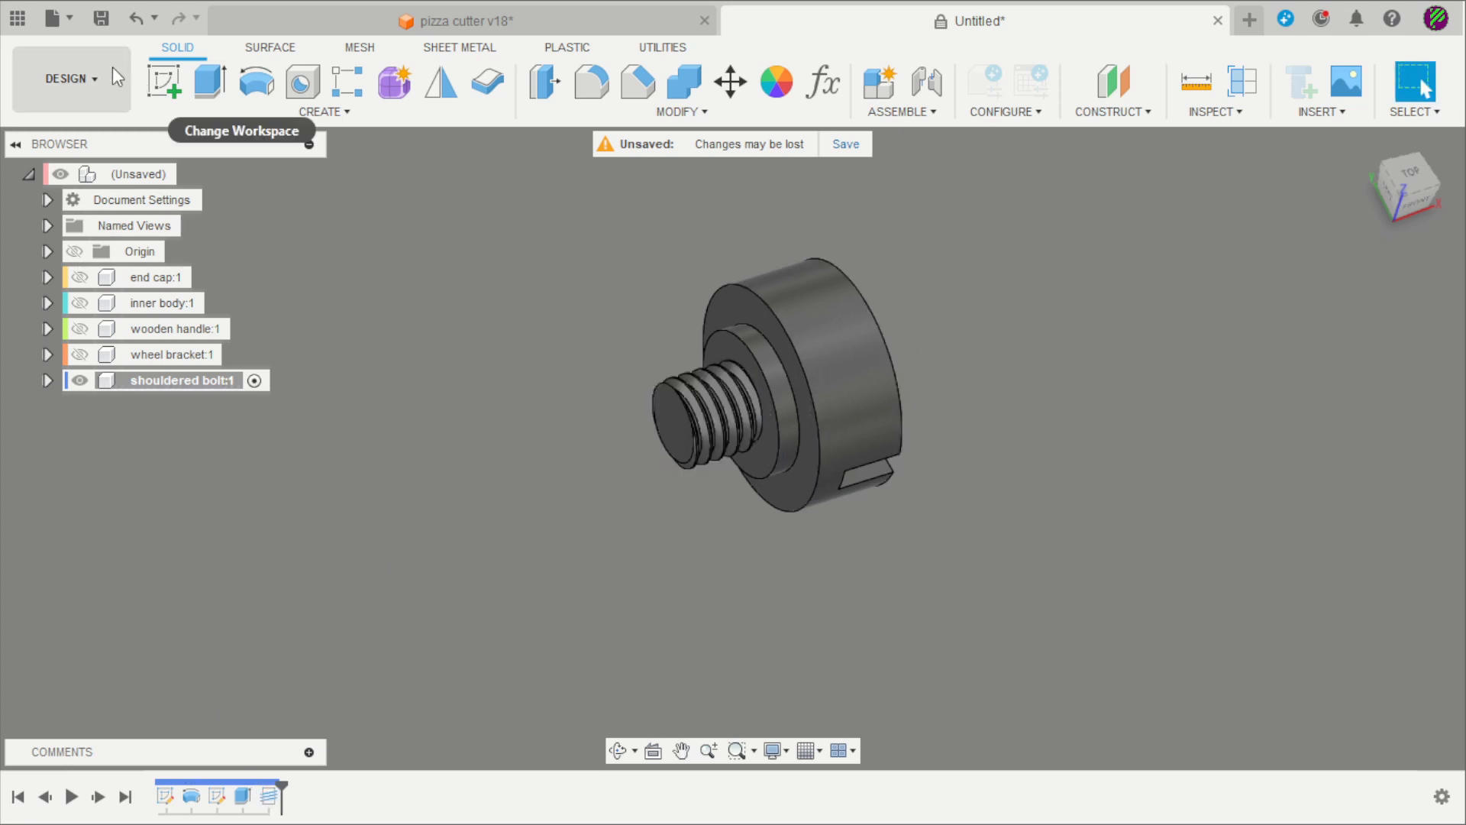
# Start a sketch on the front plane and draw a right triangle about 2.2 mm wide just above the shank's free end
pyautogui.click(164, 81)
pyautogui.click(952, 300)
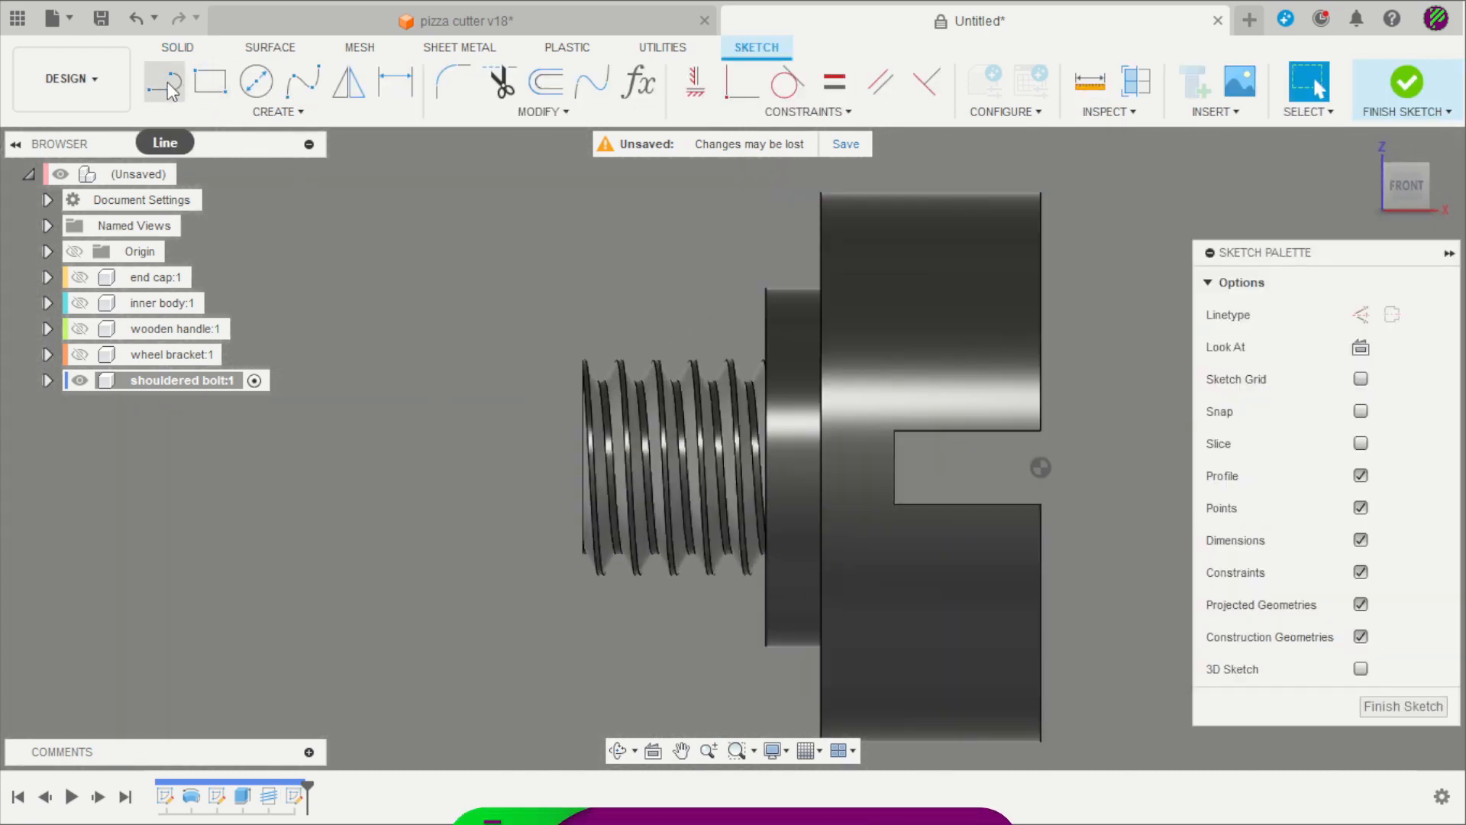
pyautogui.click(153, 81)
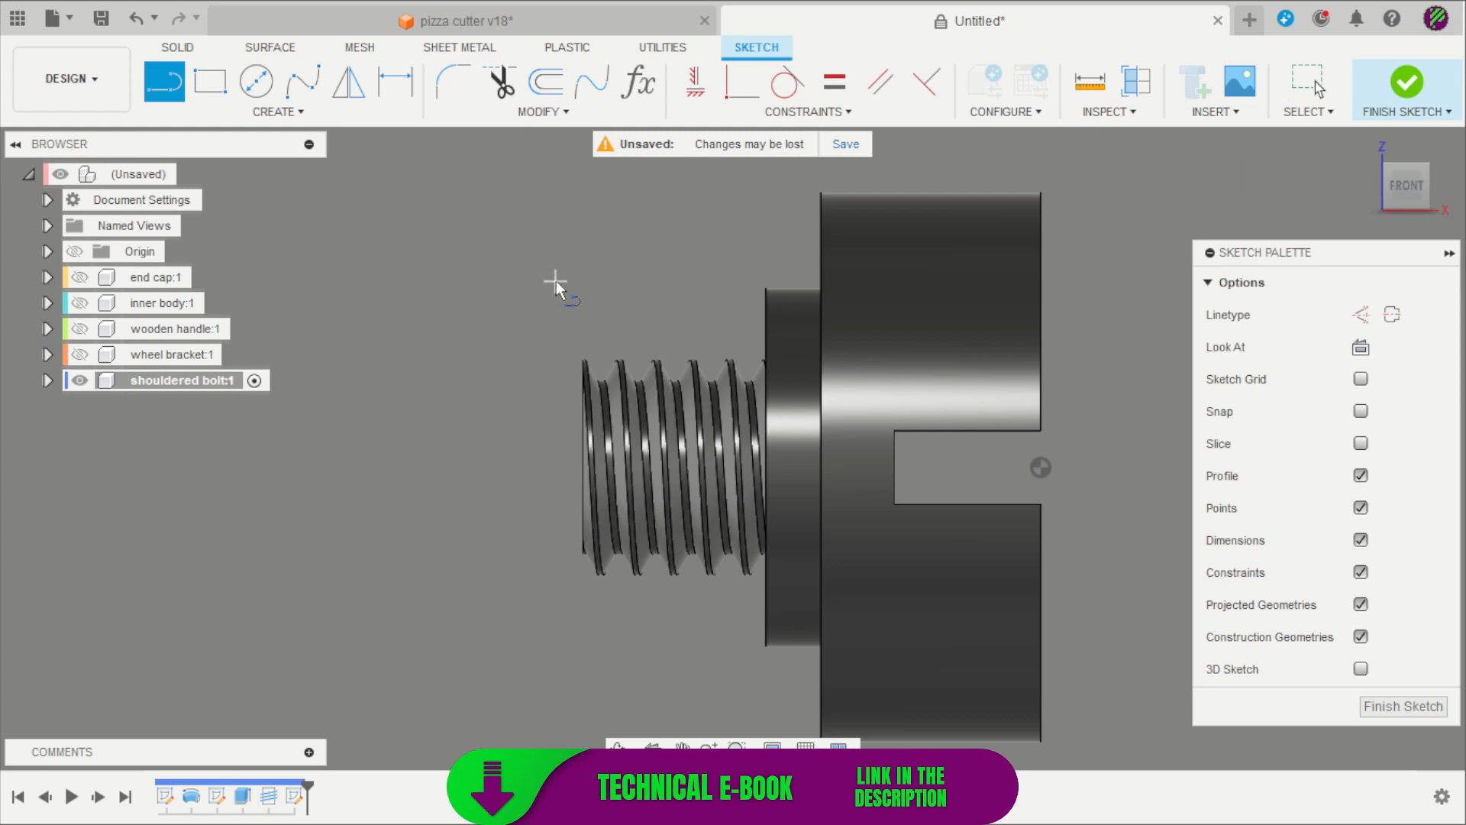
pyautogui.click(630, 291)
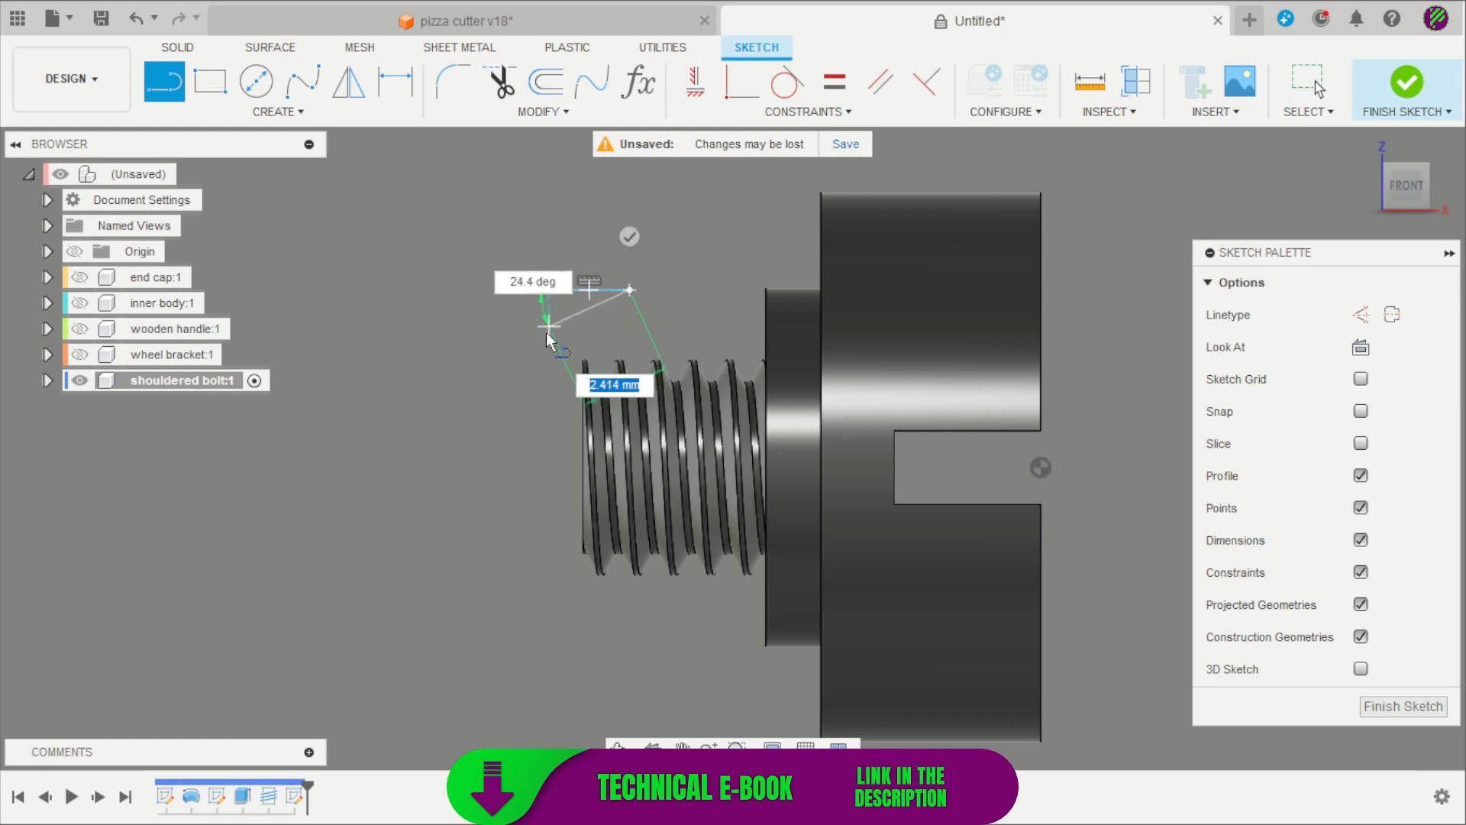
pyautogui.click(549, 357)
pyautogui.scroll(2, 565, 299)
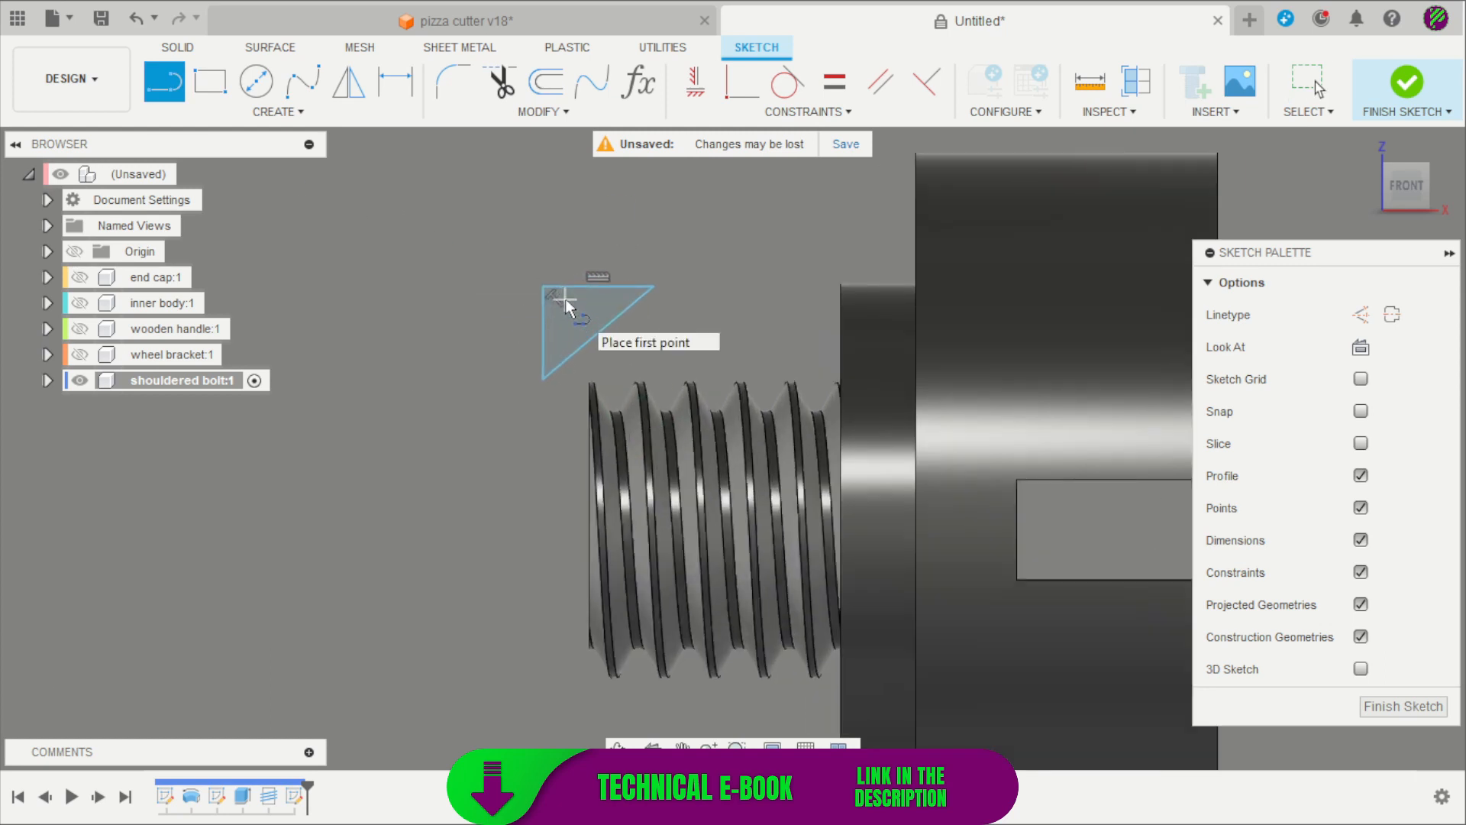
pyautogui.press('Escape')
pyautogui.scroll(-2, 492, 286)
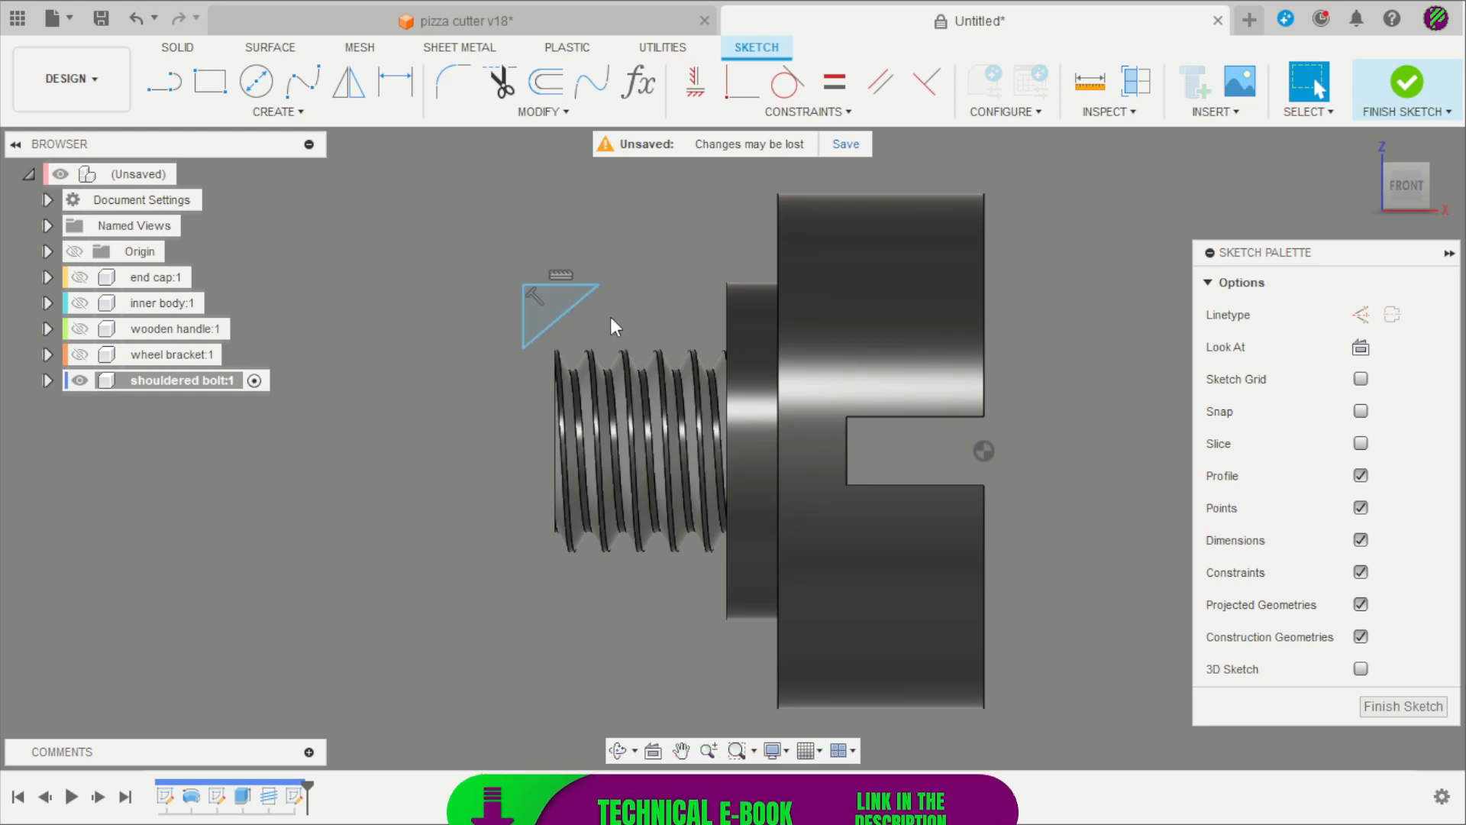
# Dimension the vertical distance from the triangle's horizontal edge to the origin as 3 mm
pyautogui.press('d')
pyautogui.click(561, 285)
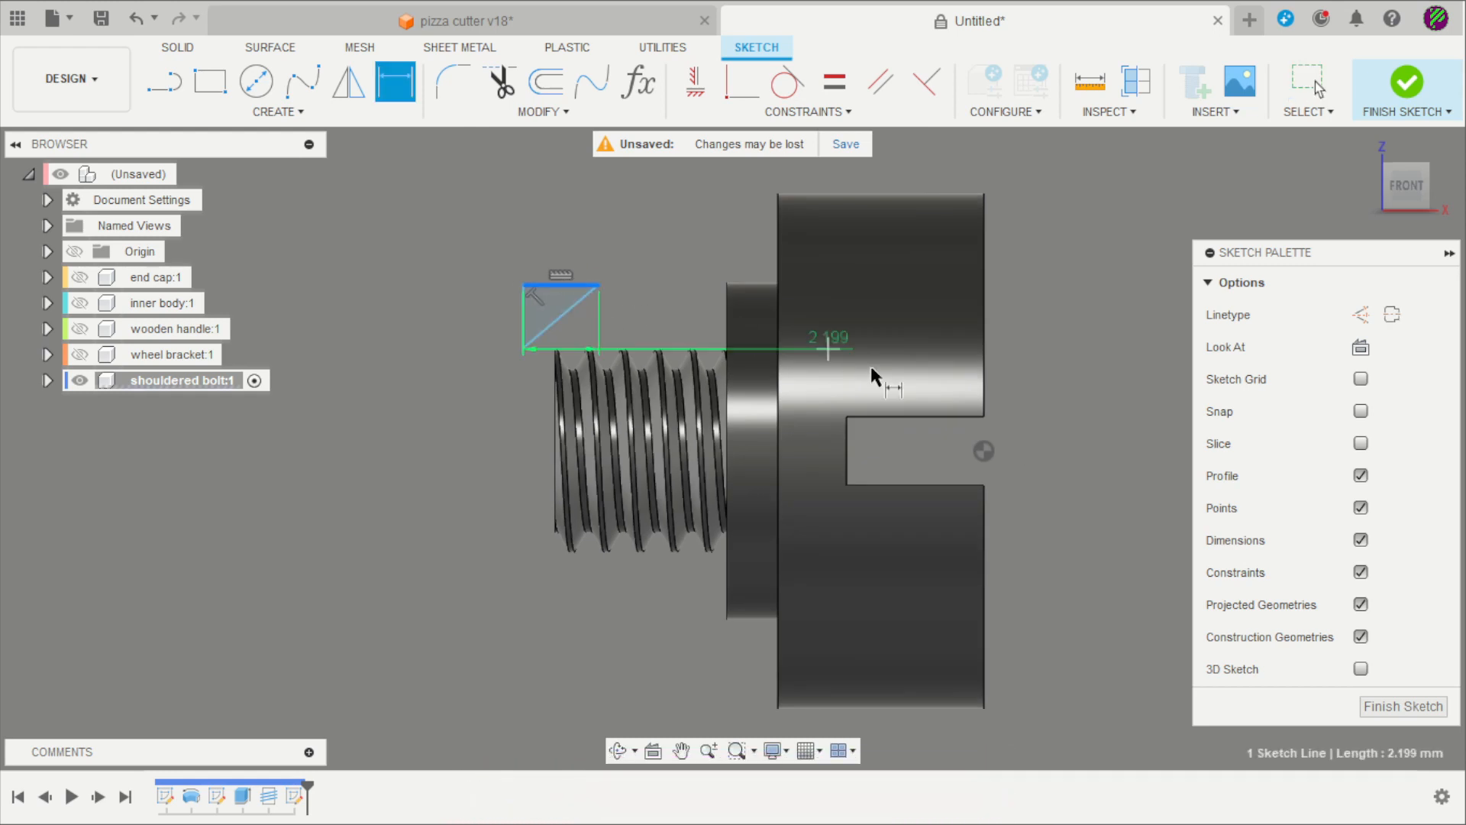
pyautogui.click(982, 450)
pyautogui.click(1057, 392)
pyautogui.write('36610571')
pyautogui.press('Return')
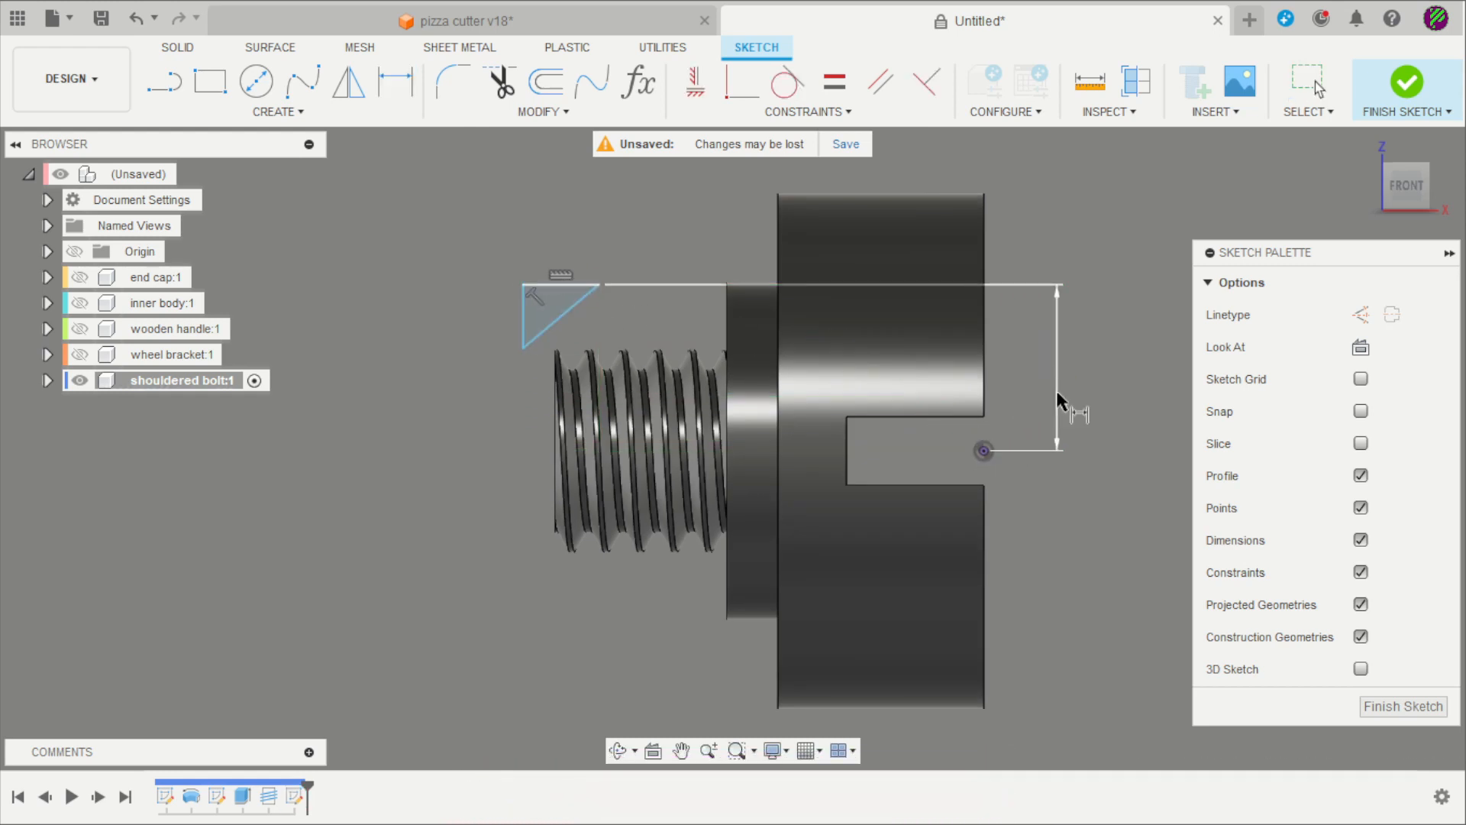
pyautogui.press('Escape')
# Dimension the triangle's horizontal and vertical edges to 1 mm each
pyautogui.scroll(2, 870, 367)
pyautogui.press('d')
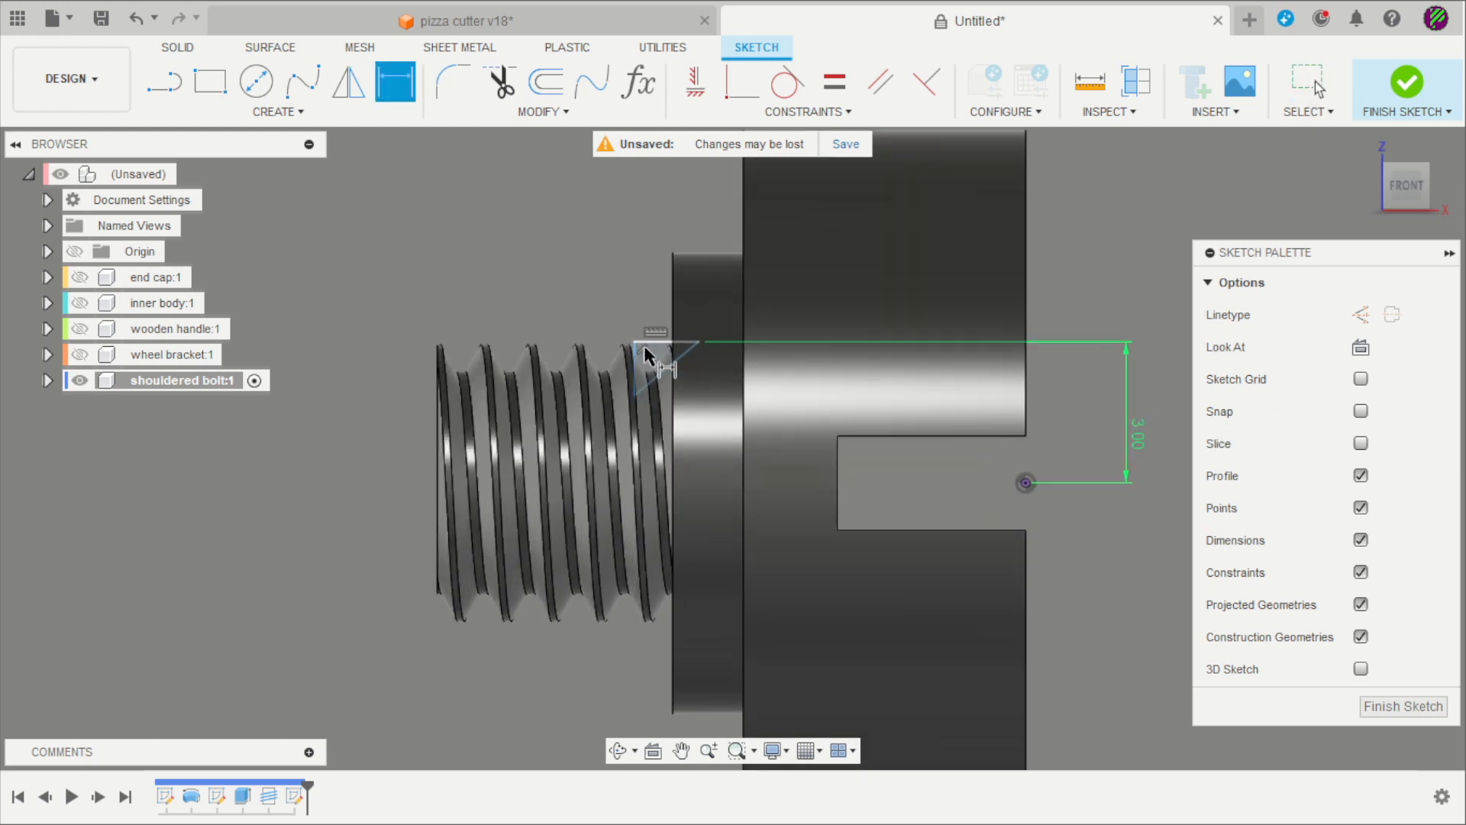
pyautogui.click(648, 342)
pyautogui.click(649, 295)
pyautogui.write('1.3617112738')
pyautogui.press('Return')
pyautogui.scroll(3, 619, 382)
pyautogui.click(626, 390)
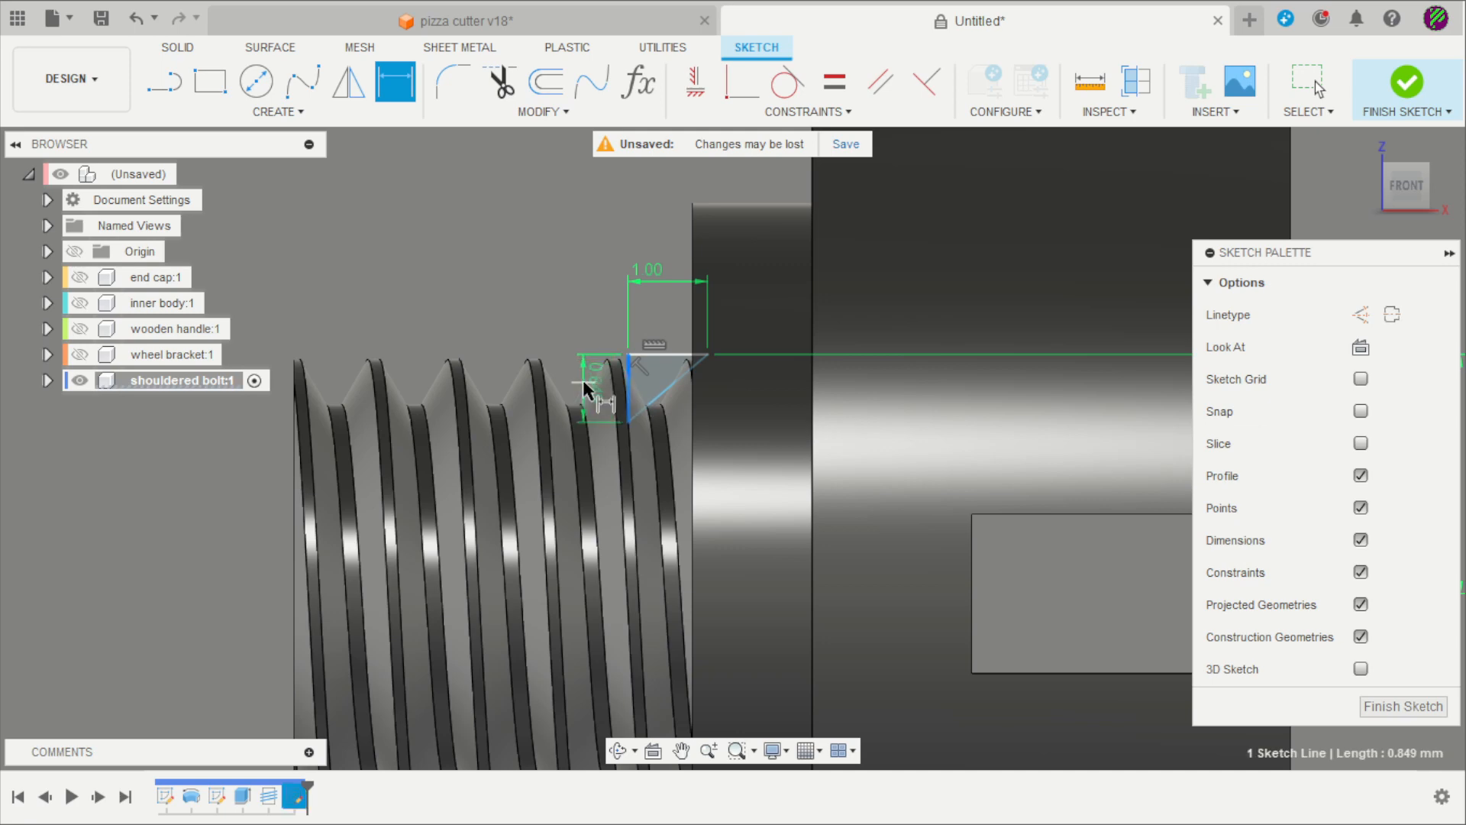
pyautogui.click(583, 382)
pyautogui.write('1')
pyautogui.press('Return')
pyautogui.scroll(-1, 678, 333)
pyautogui.scroll(-2, 678, 331)
pyautogui.scroll(2, 417, 320)
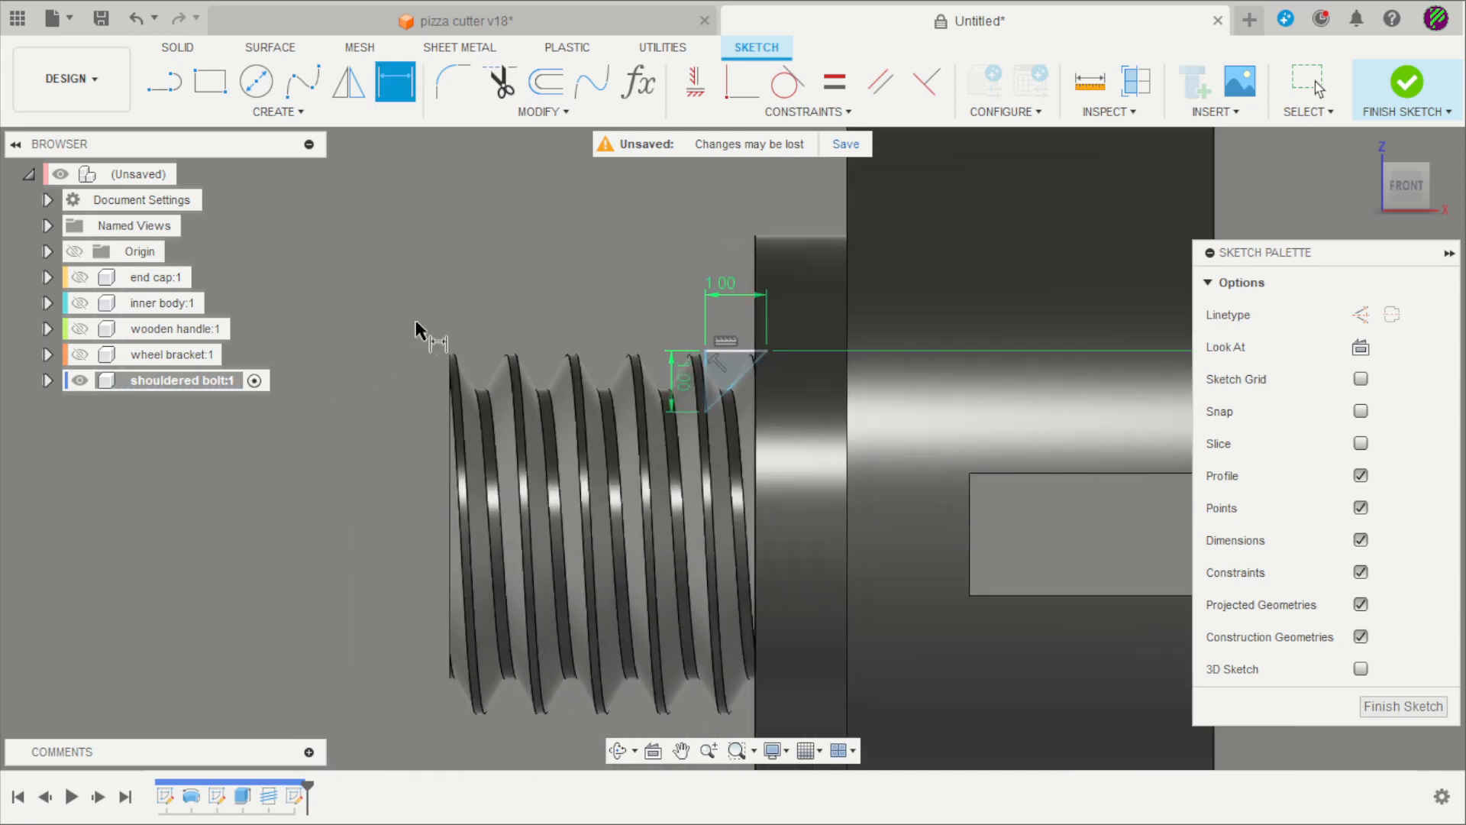
# Move the triangle along the thread so its right-angle corner sits at the shank's free end
pyautogui.press('Escape')
pyautogui.moveTo(709, 351); pyautogui.dragTo(452, 359)
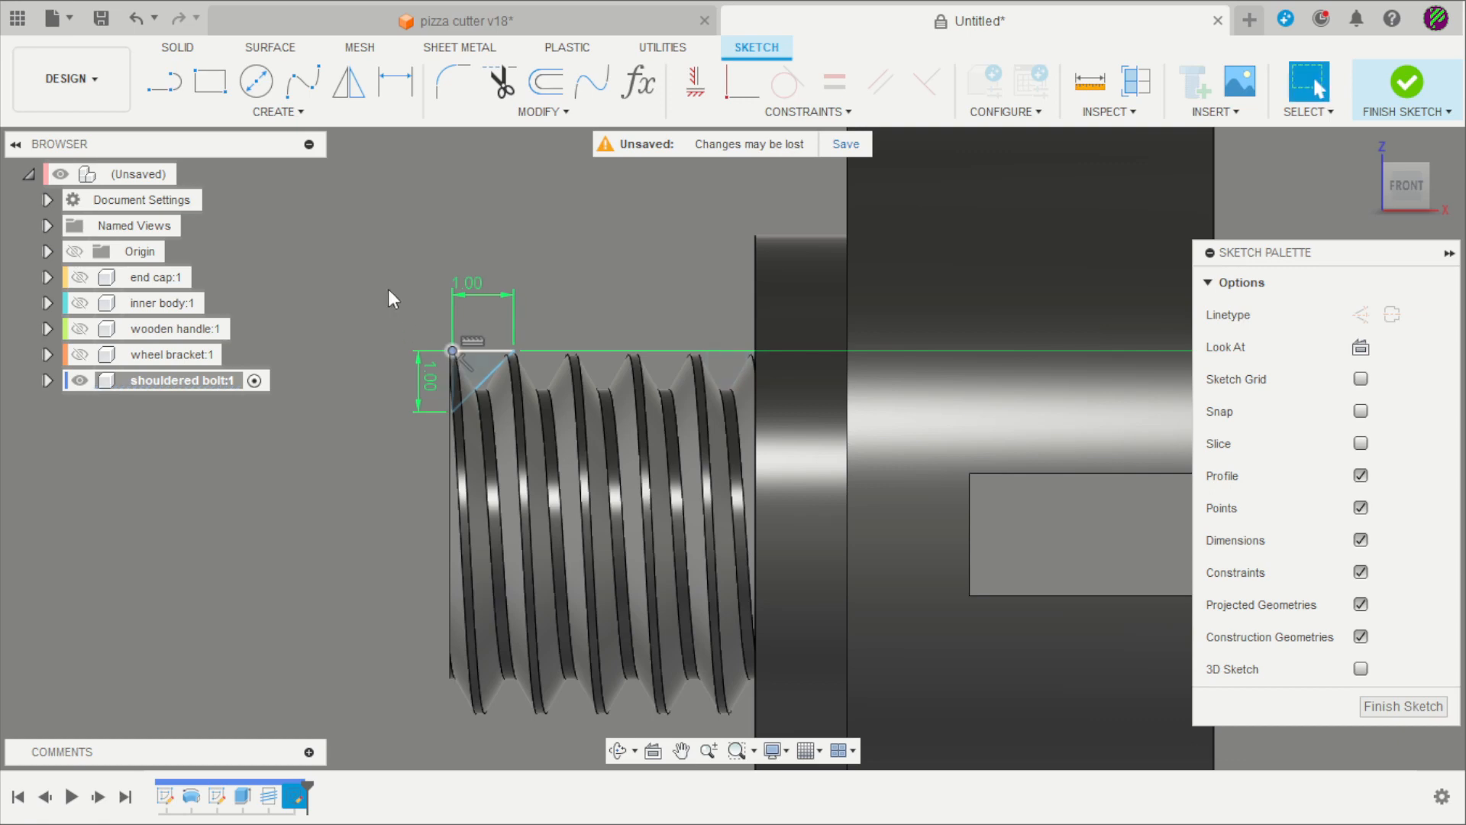
pyautogui.scroll(-5, 428, 275)
pyautogui.scroll(2, 591, 430)
pyautogui.scroll(2, 565, 443)
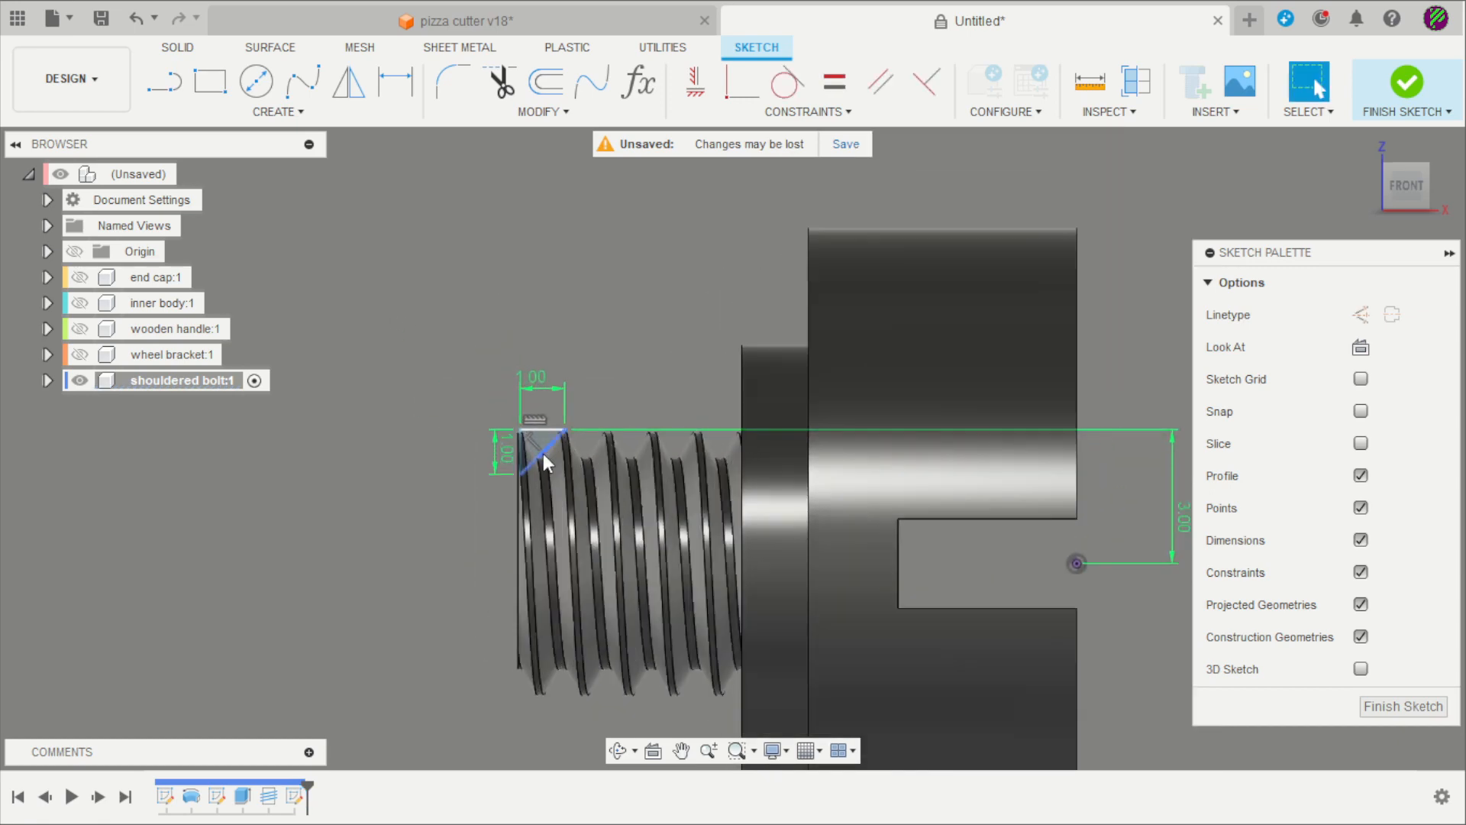
# Dimension the horizontal distance from the triangle's vertical edge to the origin as 6+1.5+5 mm
pyautogui.press('d')
pyautogui.click(521, 452)
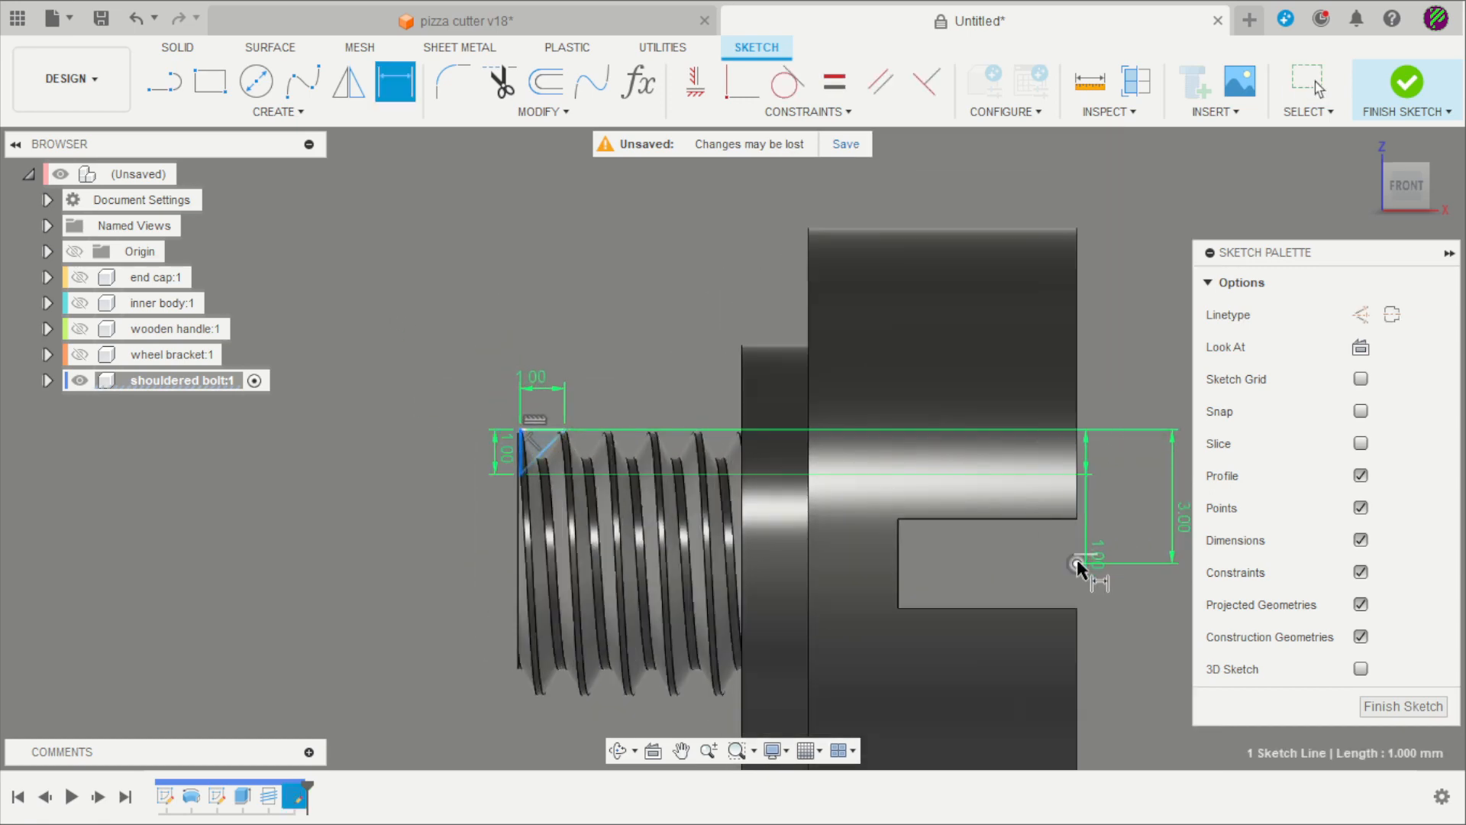
pyautogui.click(1077, 564)
pyautogui.click(915, 200)
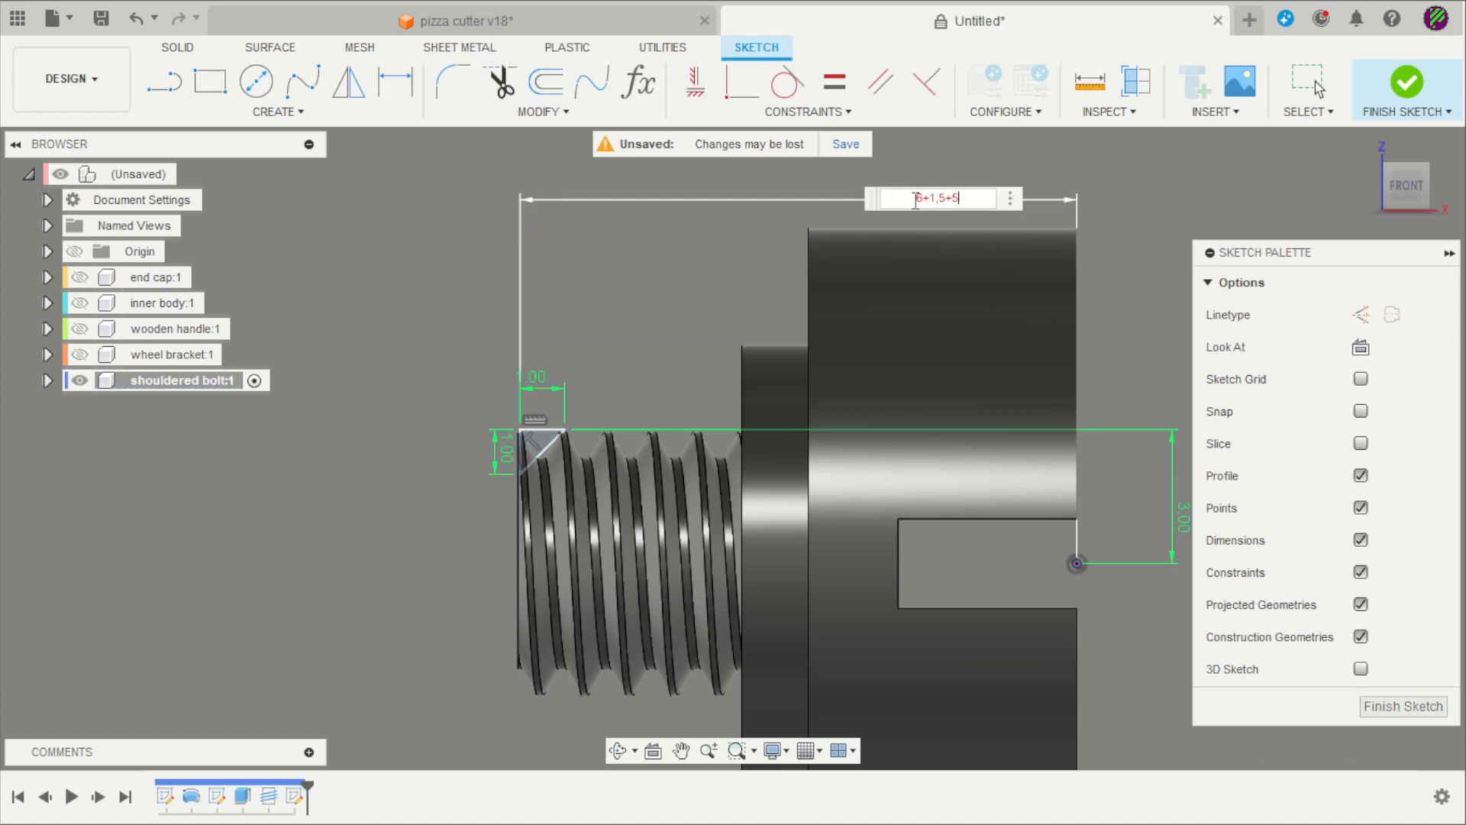
pyautogui.write('6+1.5+5')
pyautogui.press('Return')
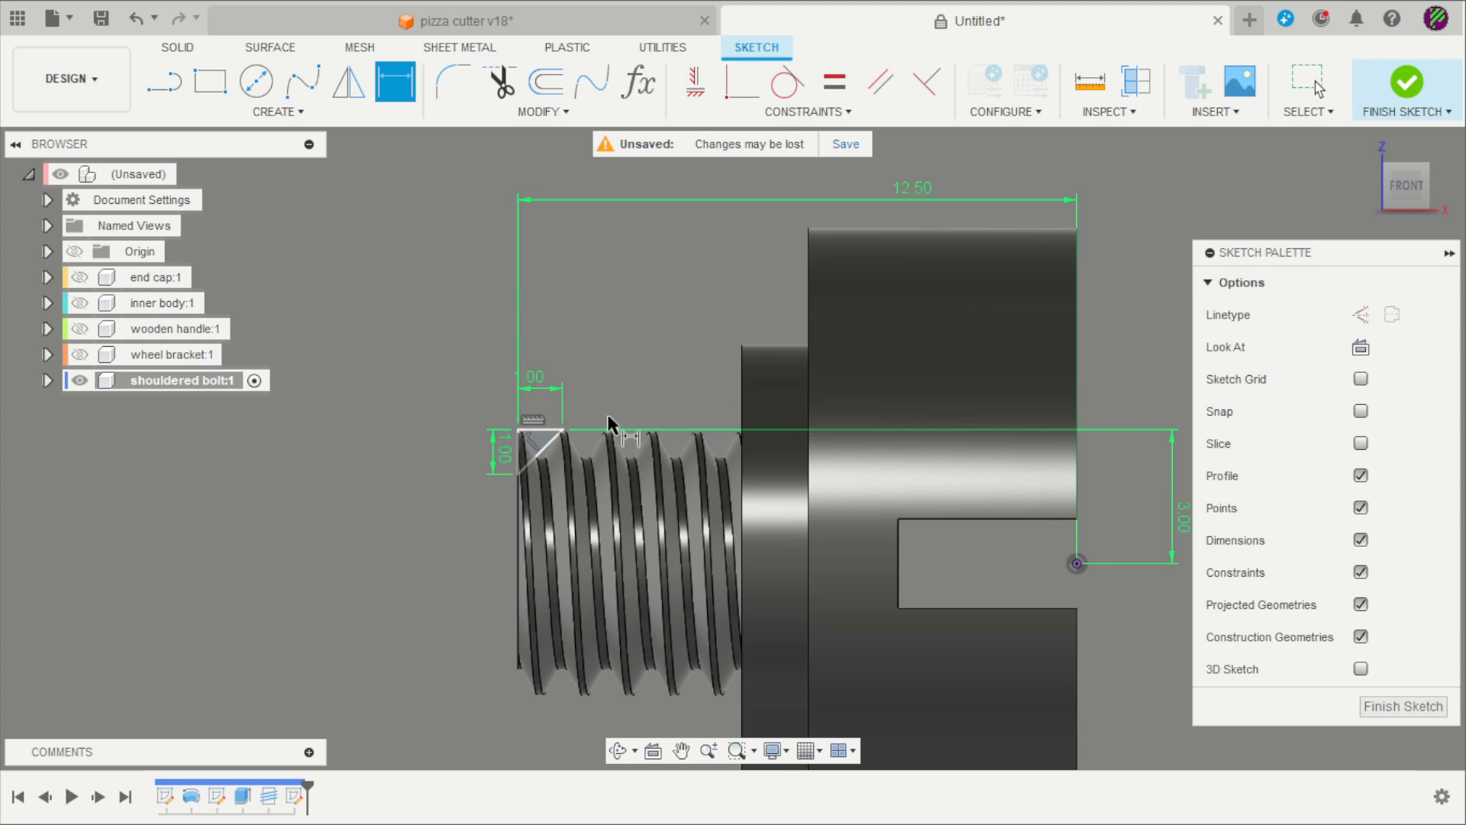
pyautogui.scroll(-4, 595, 405)
pyautogui.press('Escape')
pyautogui.scroll(1, 680, 329)
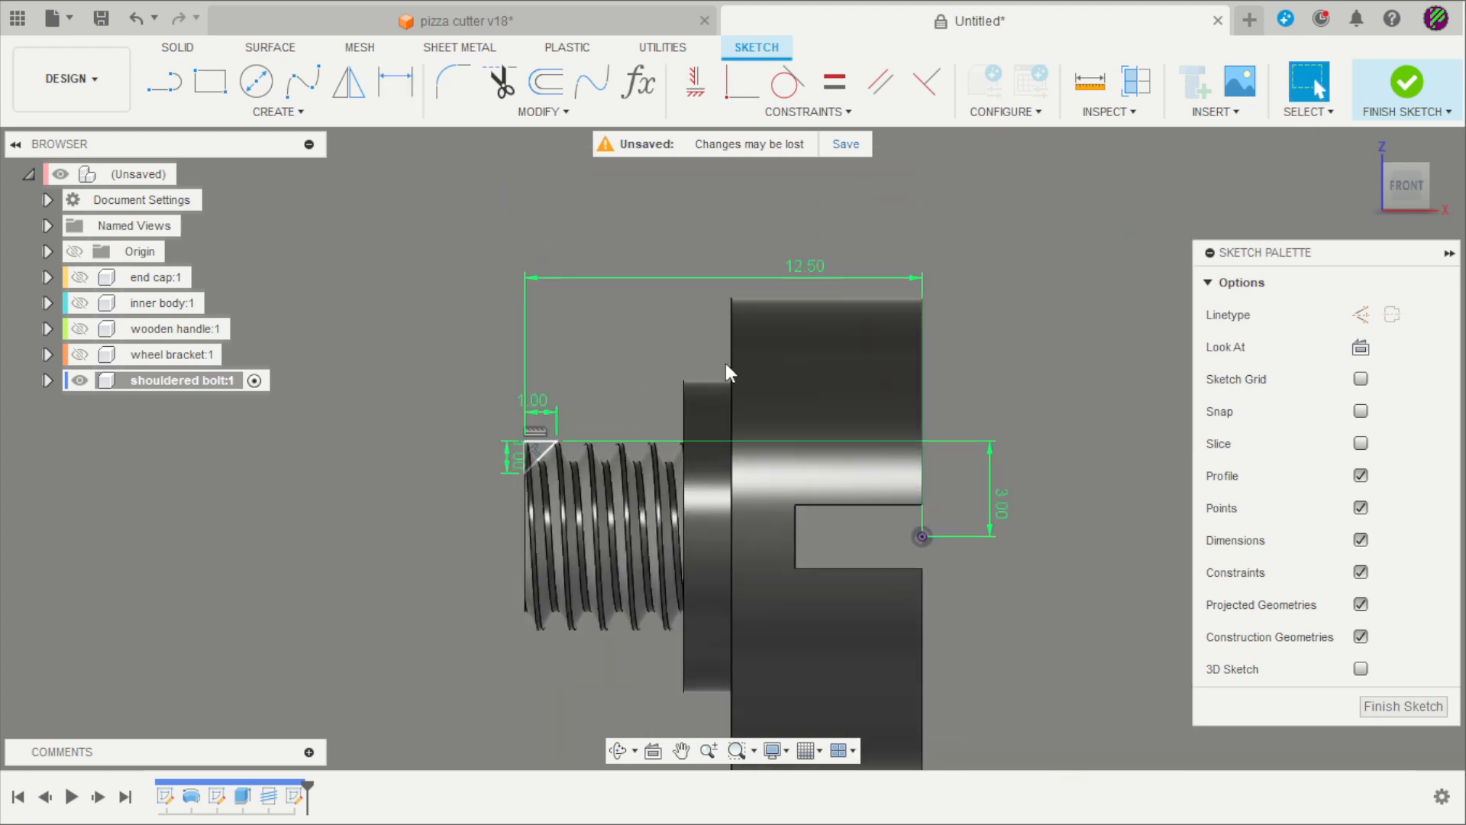
# Finish the sketch and revolve the triangle around the bolt's X axis as a cut to bevel the thread's end
pyautogui.click(1407, 84)
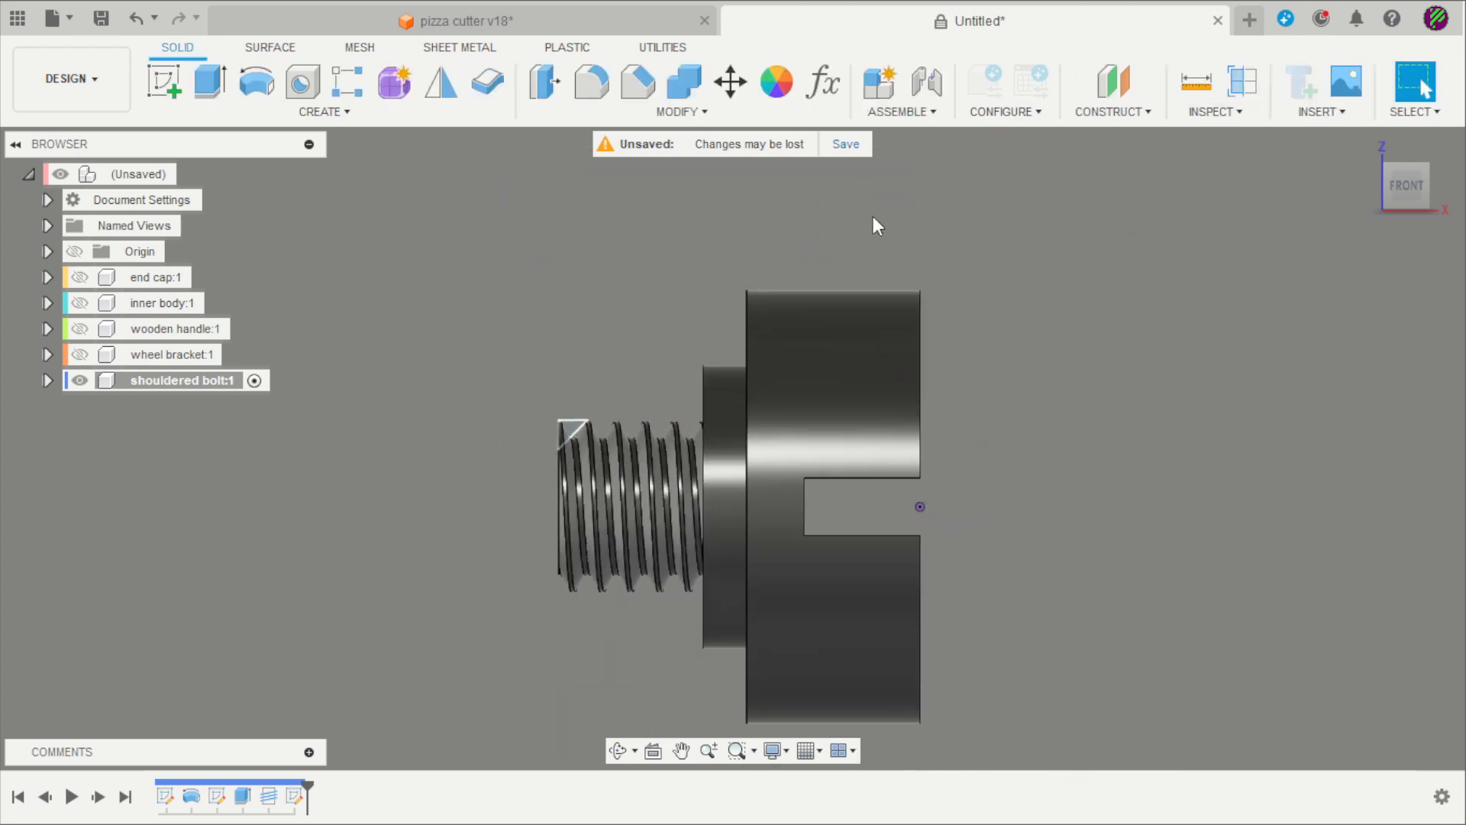
pyautogui.click(256, 84)
pyautogui.scroll(2, 633, 336)
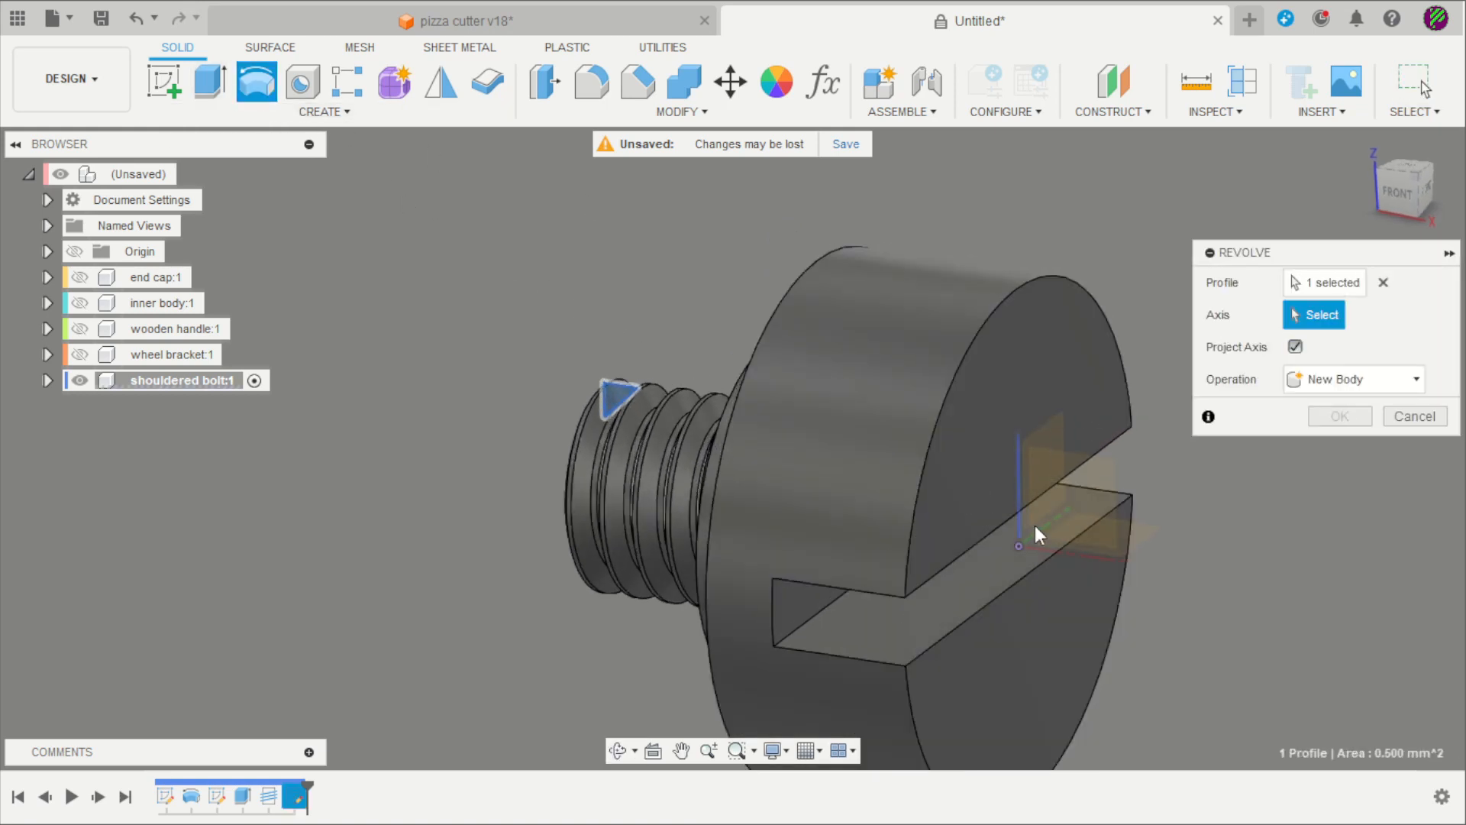
pyautogui.click(1088, 557)
pyautogui.click(1341, 480)
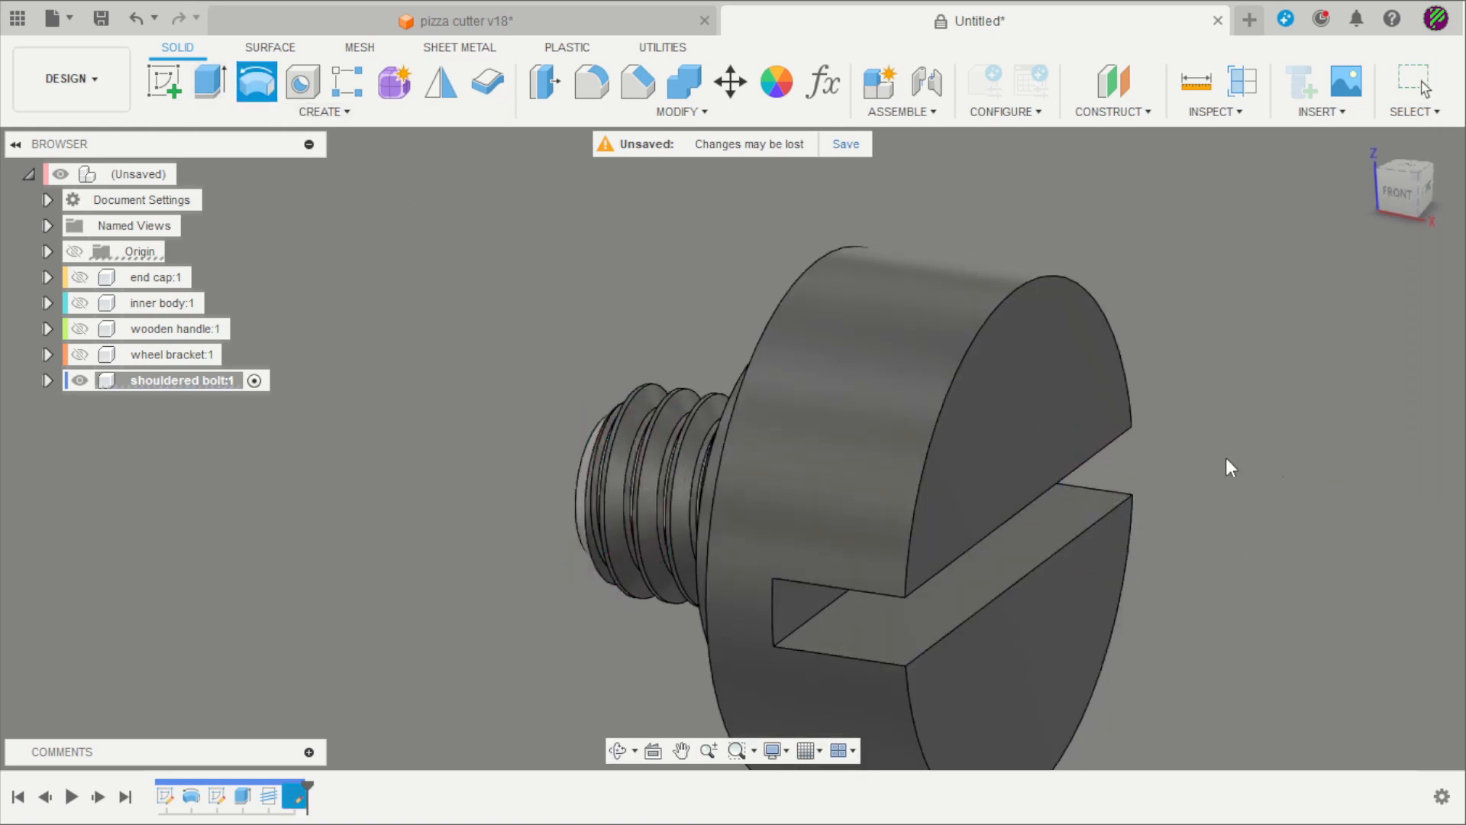
# Chamfer the shoulder edge, the head's outer edges and the slot's face edges by an equal distance of 0.2 mm
pyautogui.scroll(-3, 733, 347)
pyautogui.keyDown('shift'); pyautogui.moveTo(1174, 426); pyautogui.dragTo(1191, 481, button='middle'); pyautogui.keyUp('shift')
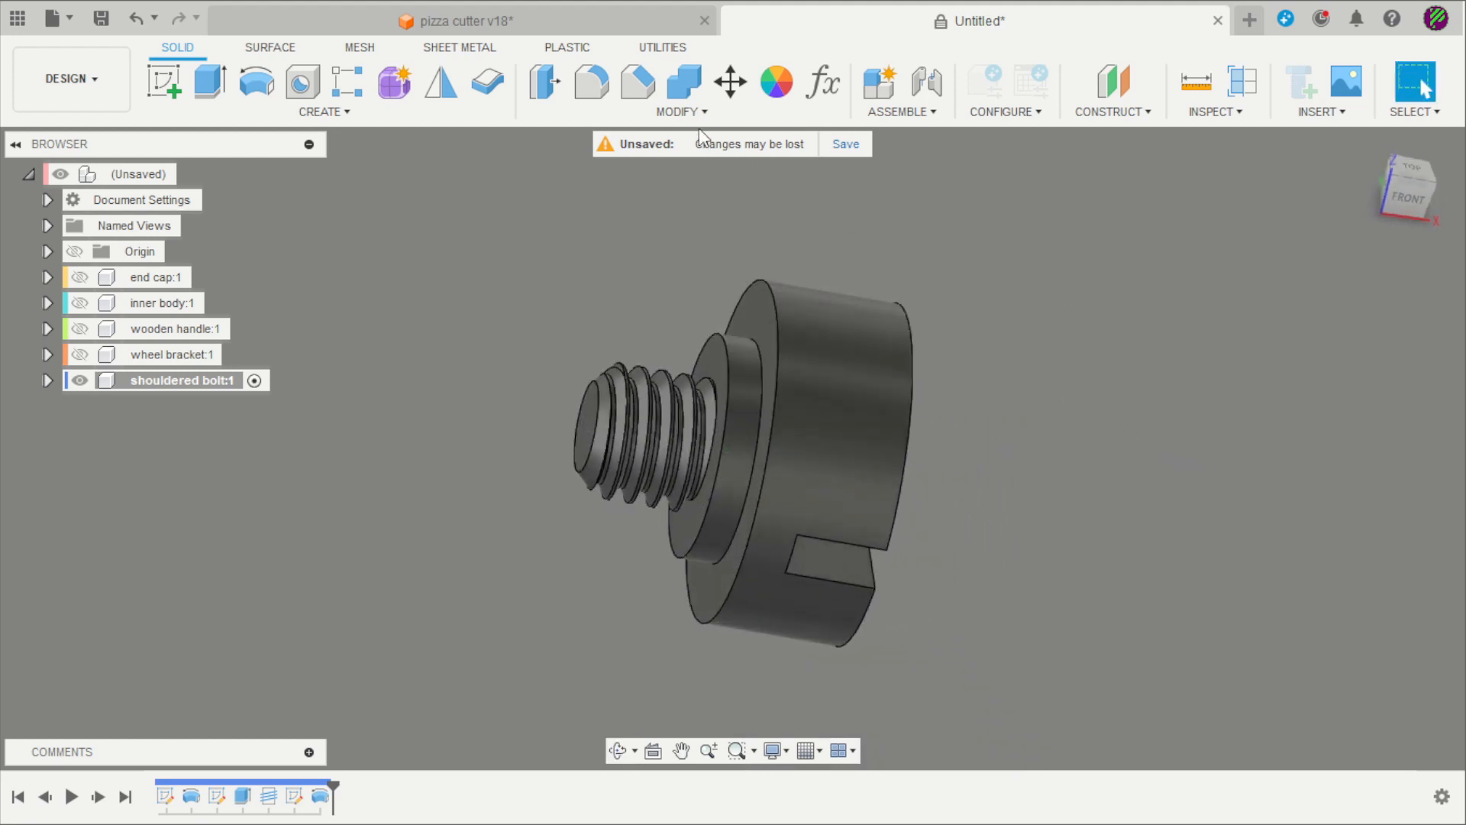
pyautogui.click(638, 82)
pyautogui.scroll(2, 786, 296)
pyautogui.click(710, 365)
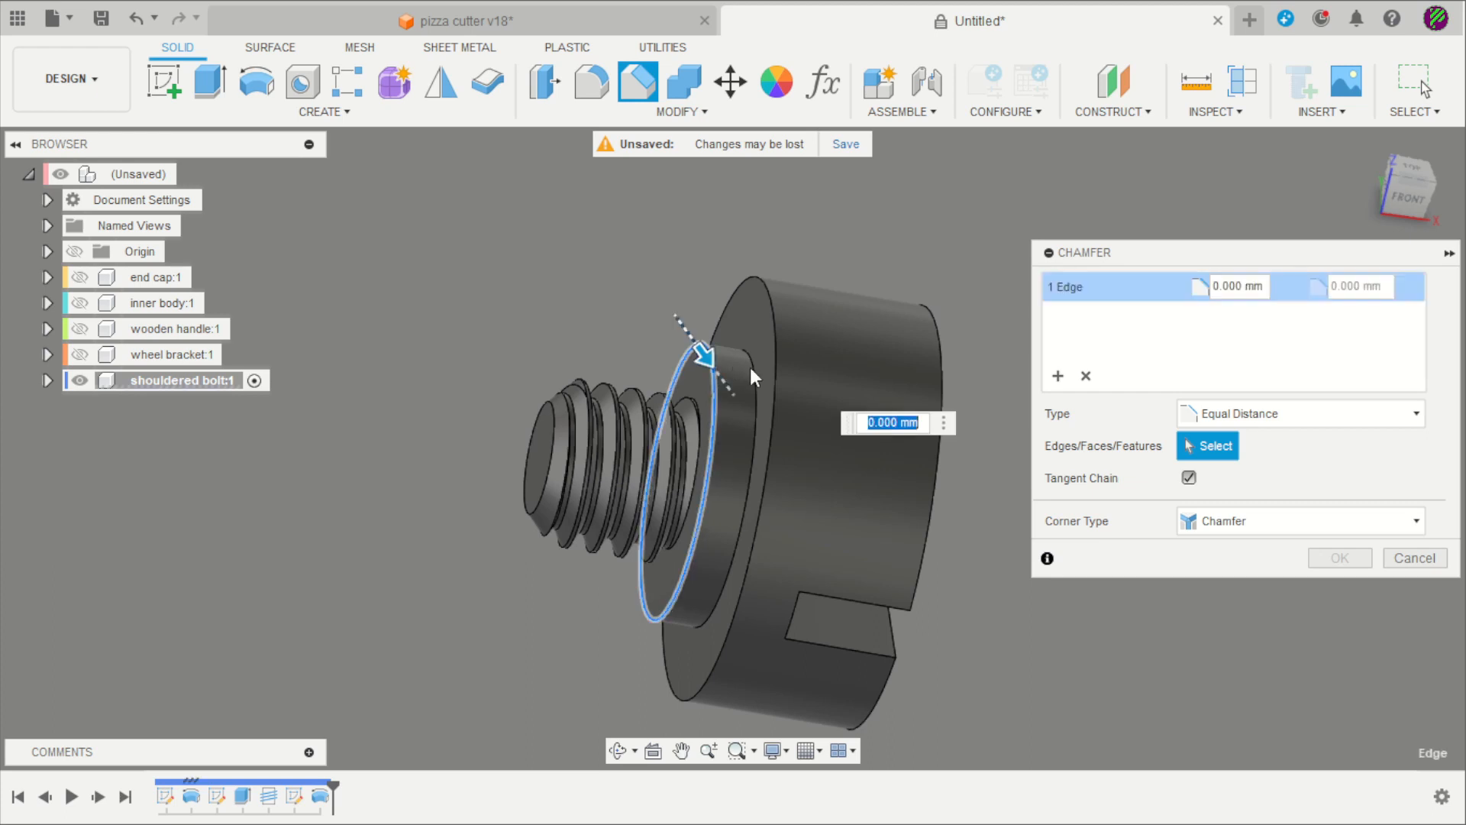
pyautogui.click(766, 356)
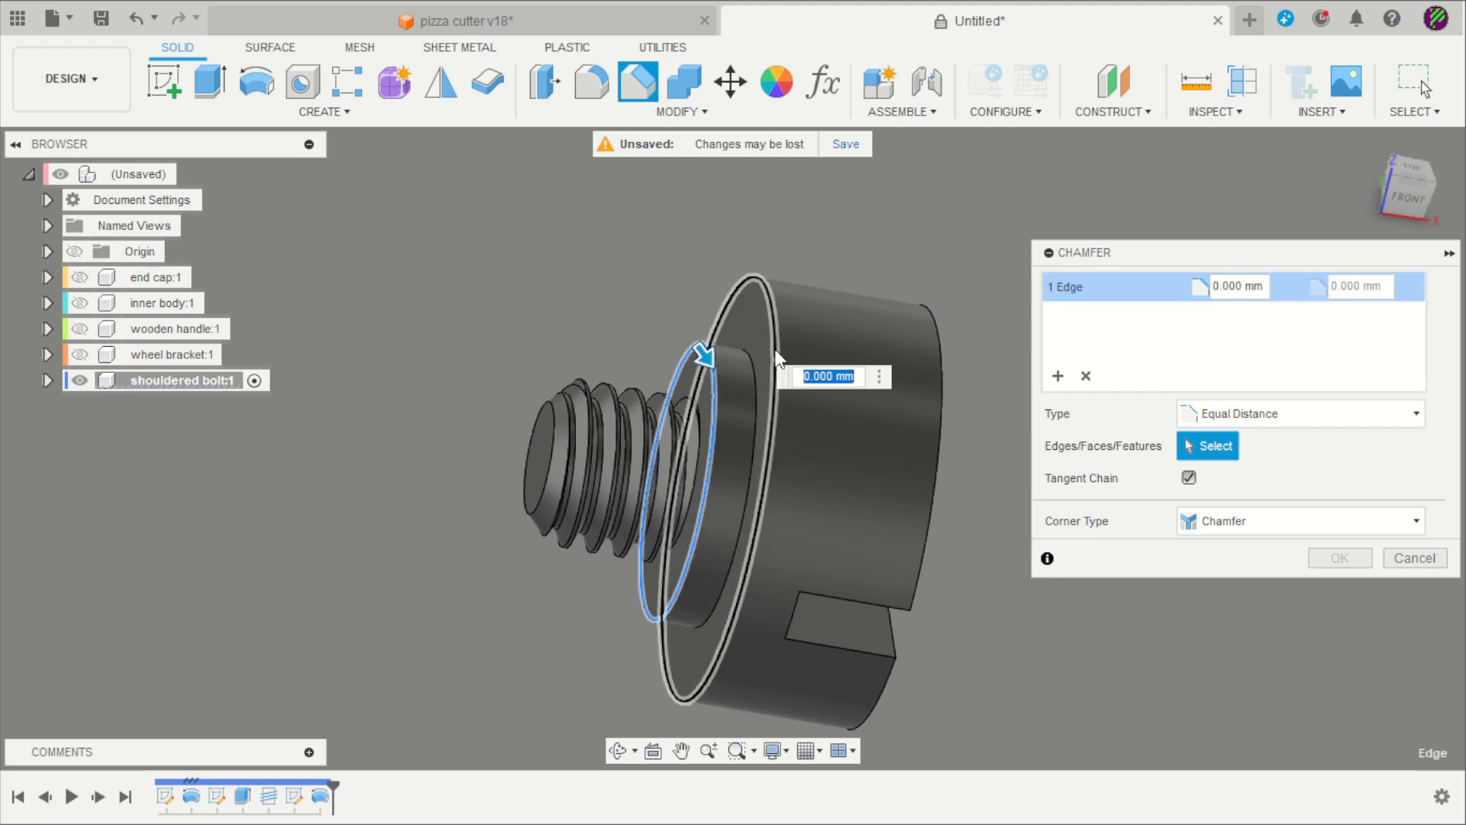
pyautogui.click(939, 352)
pyautogui.keyDown('shift'); pyautogui.moveTo(987, 507); pyautogui.dragTo(900, 512, button='middle'); pyautogui.keyUp('shift')
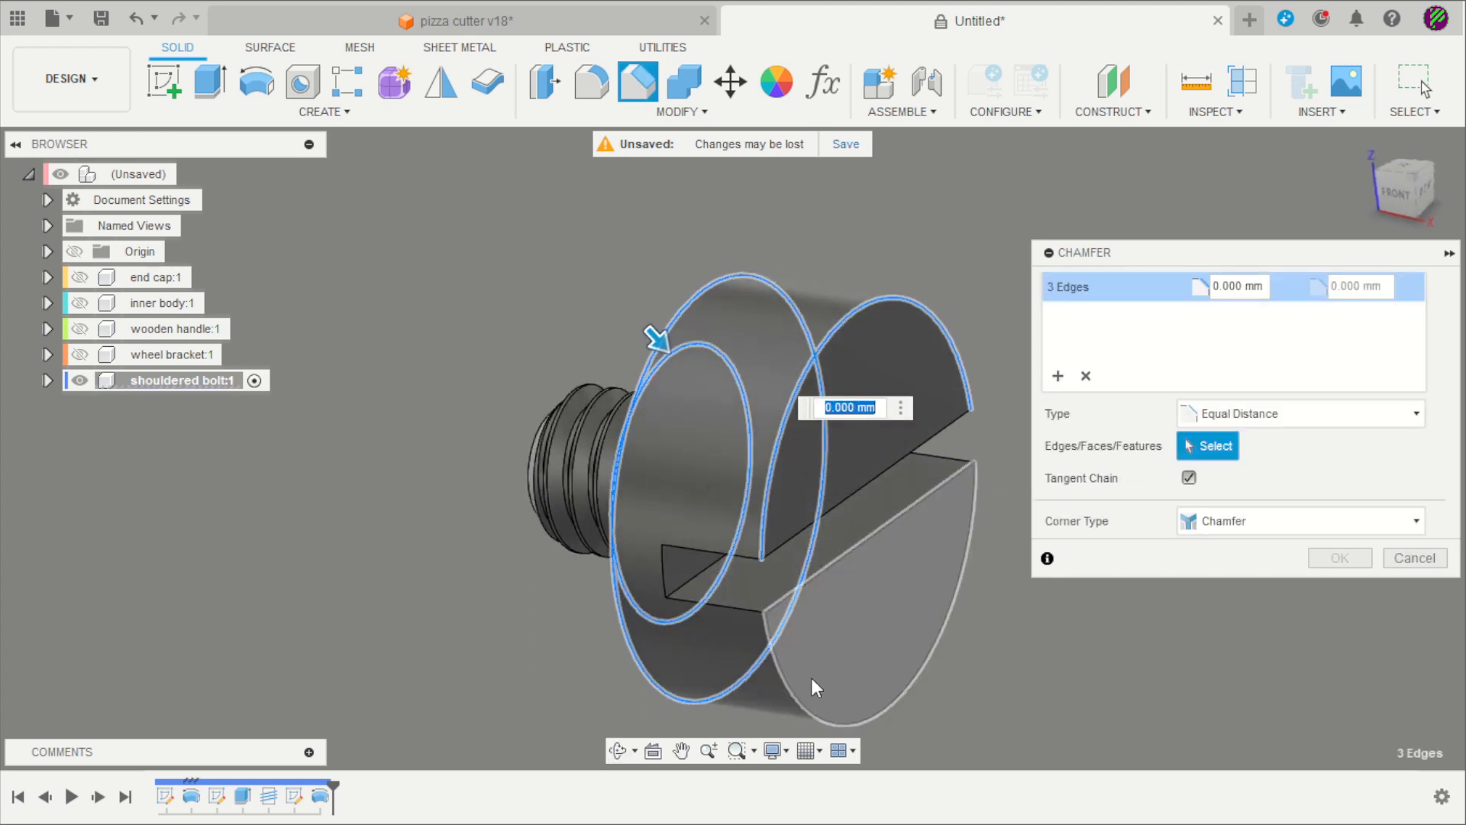
pyautogui.click(808, 706)
pyautogui.click(832, 564)
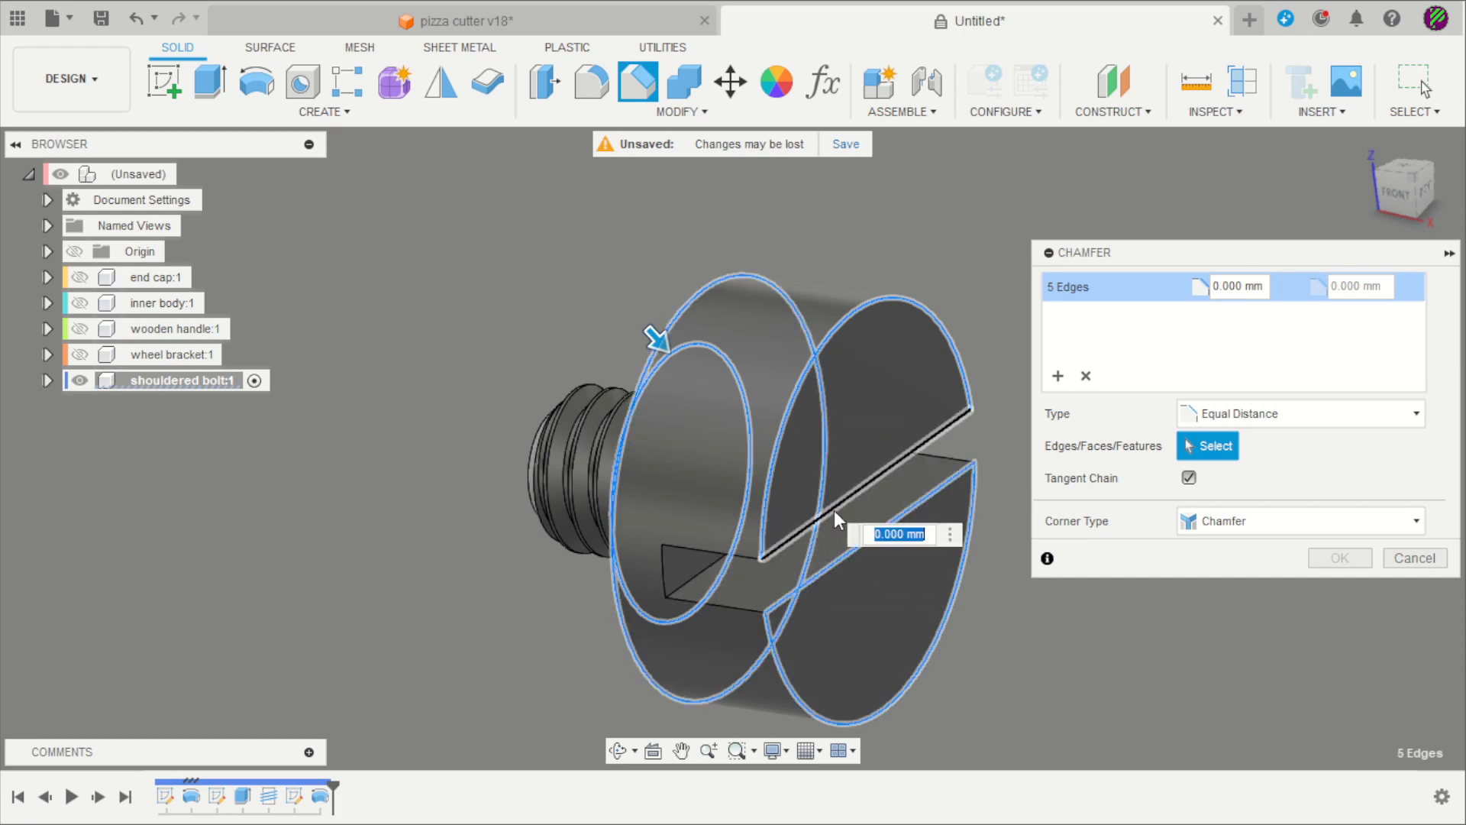
pyautogui.click(834, 519)
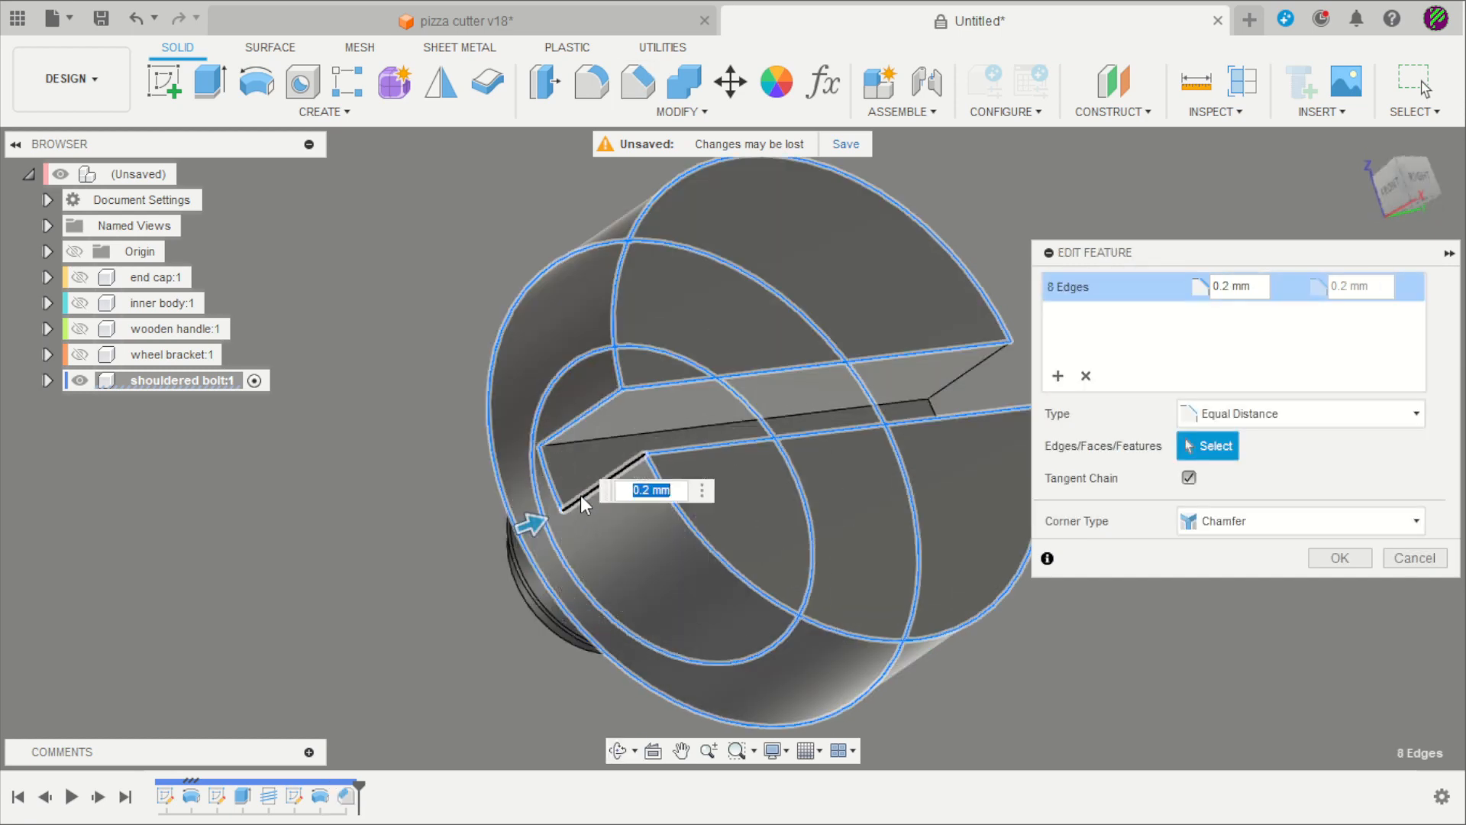
# Edit the 0.2 mm chamfer to include the remaining edges where the slot opens through the head's side
pyautogui.click(582, 496)
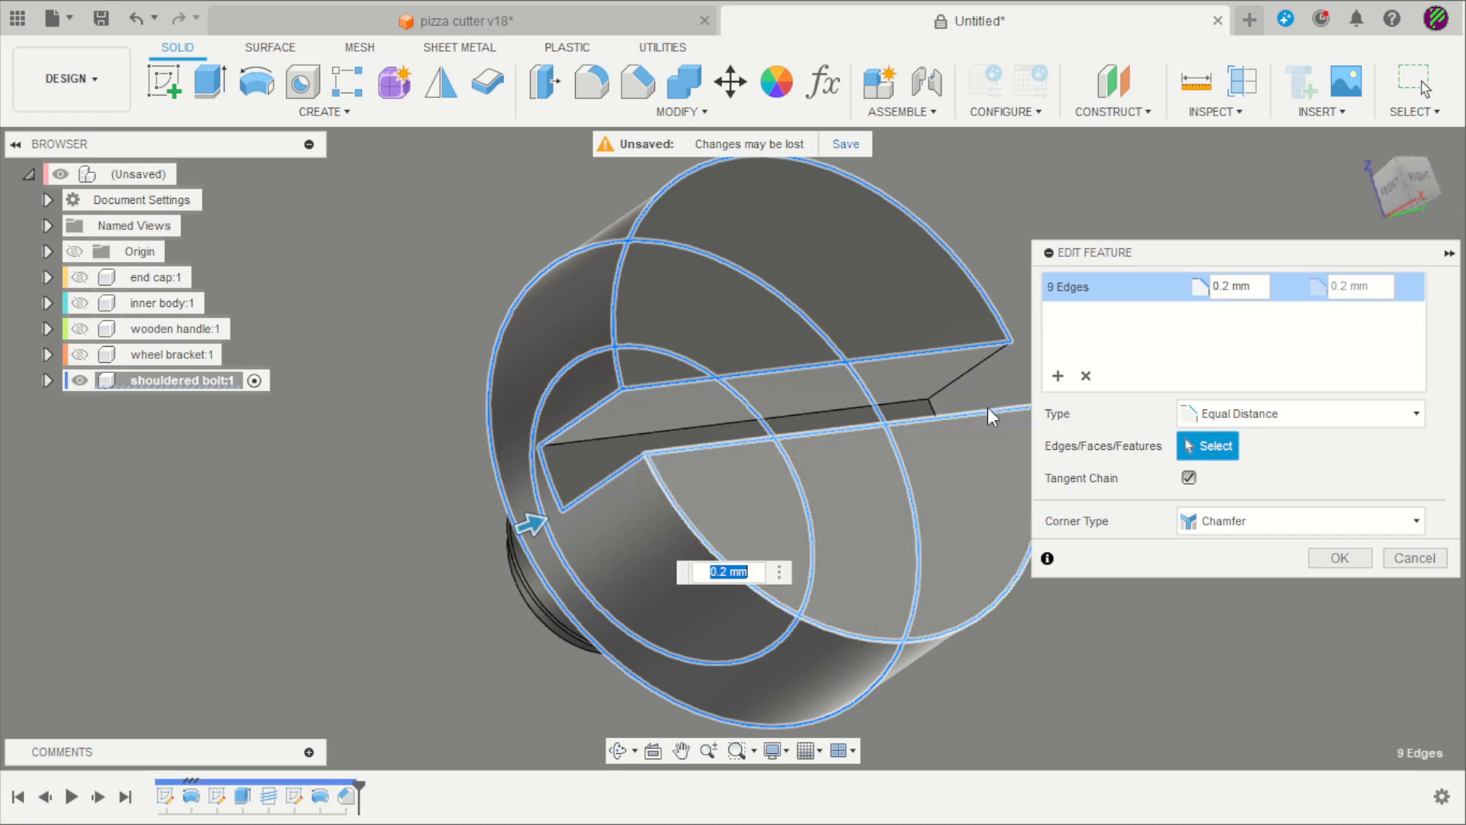
pyautogui.click(965, 374)
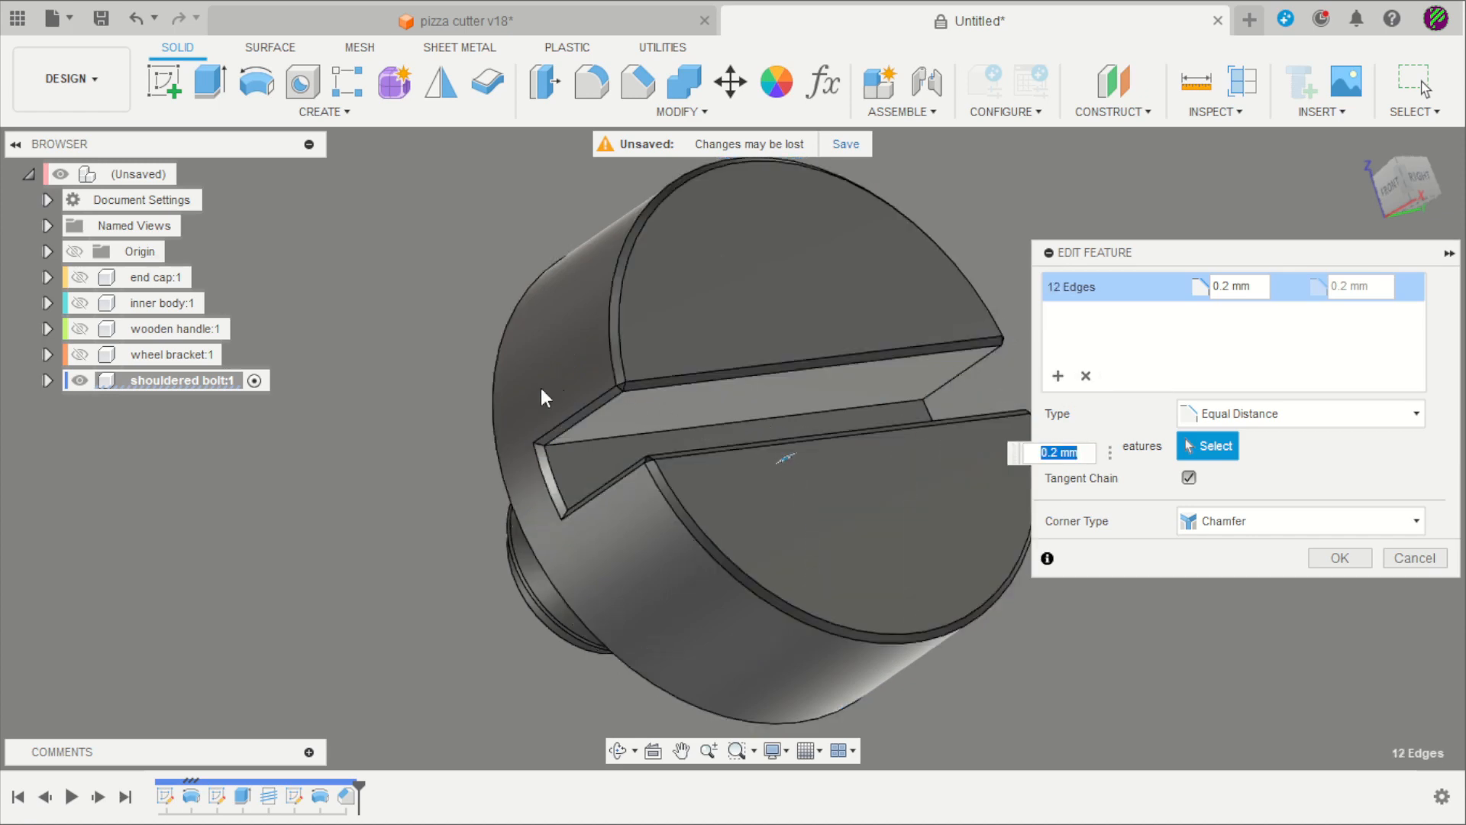
pyautogui.scroll(-3, 540, 387)
pyautogui.keyDown('shift'); pyautogui.moveTo(385, 441); pyautogui.dragTo(535, 418, button='middle'); pyautogui.keyUp('shift')
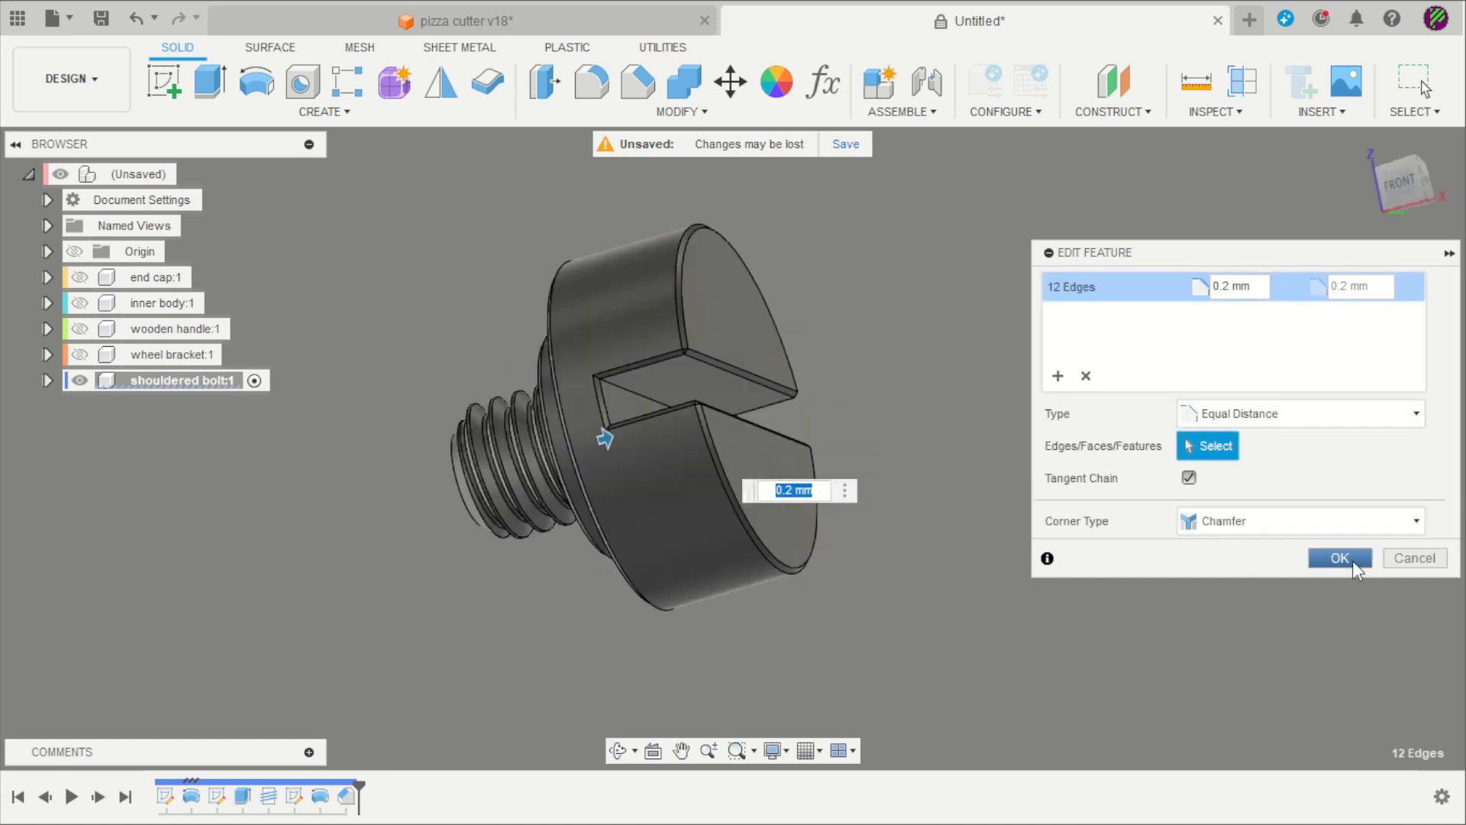
pyautogui.click(1340, 558)
pyautogui.keyDown('shift'); pyautogui.moveTo(1178, 468); pyautogui.dragTo(798, 443, button='middle'); pyautogui.keyUp('shift')
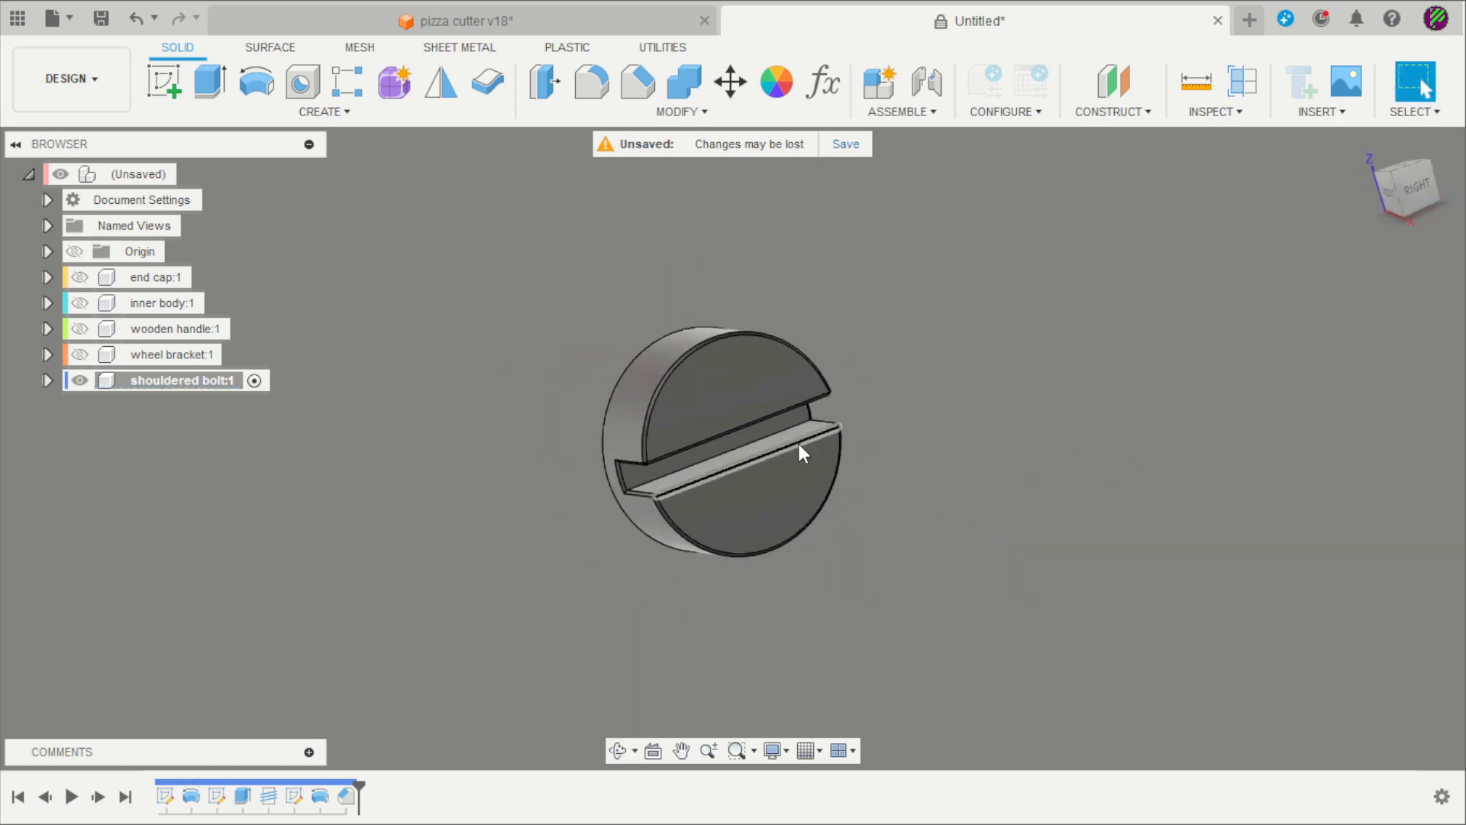
# Hide the shouldered bolt, activate the top-level assembly and create a new internal component named blade
pyautogui.click(80, 380)
pyautogui.click(192, 174)
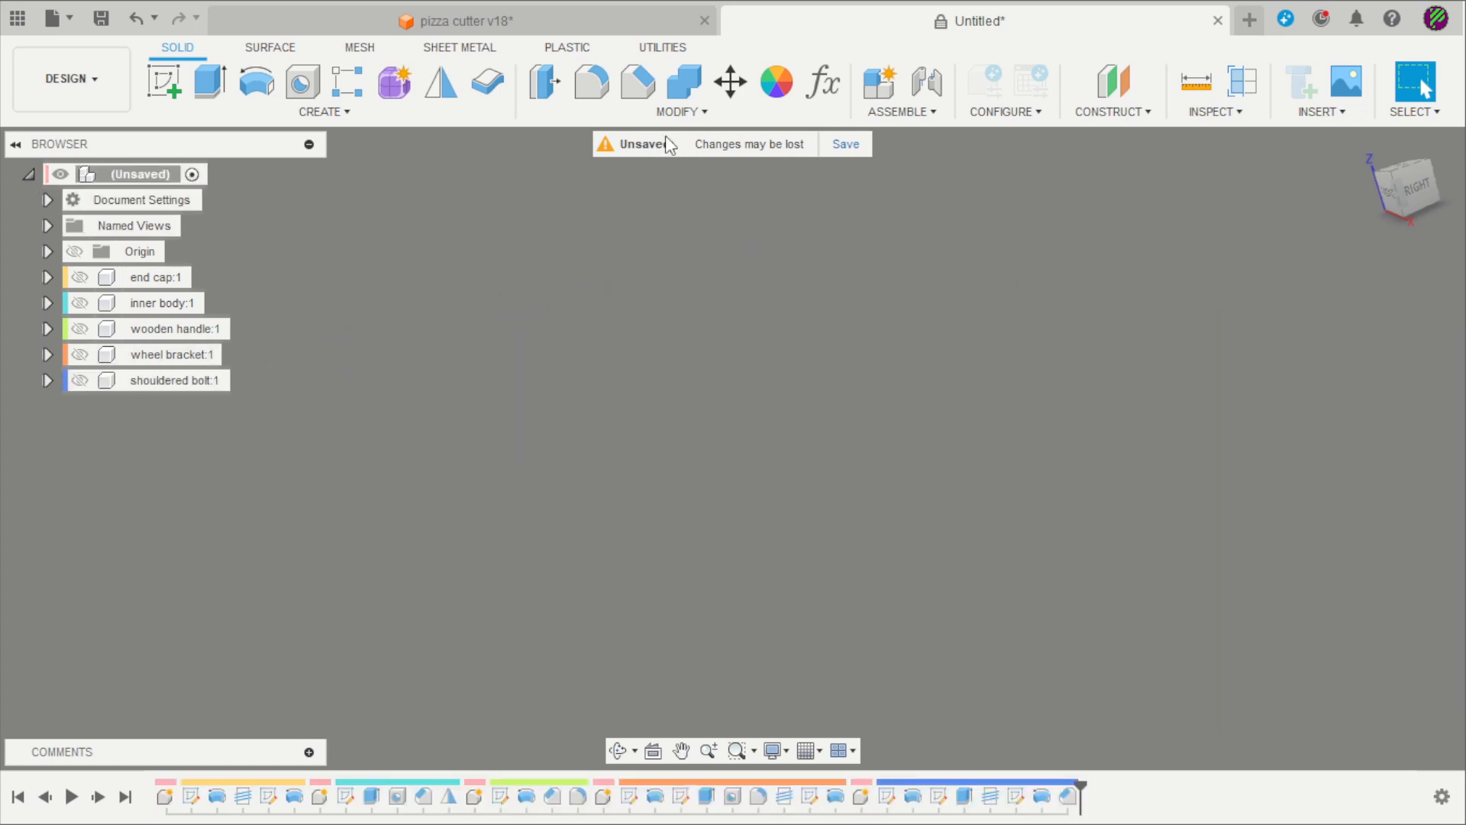
pyautogui.click(876, 82)
pyautogui.click(1073, 388)
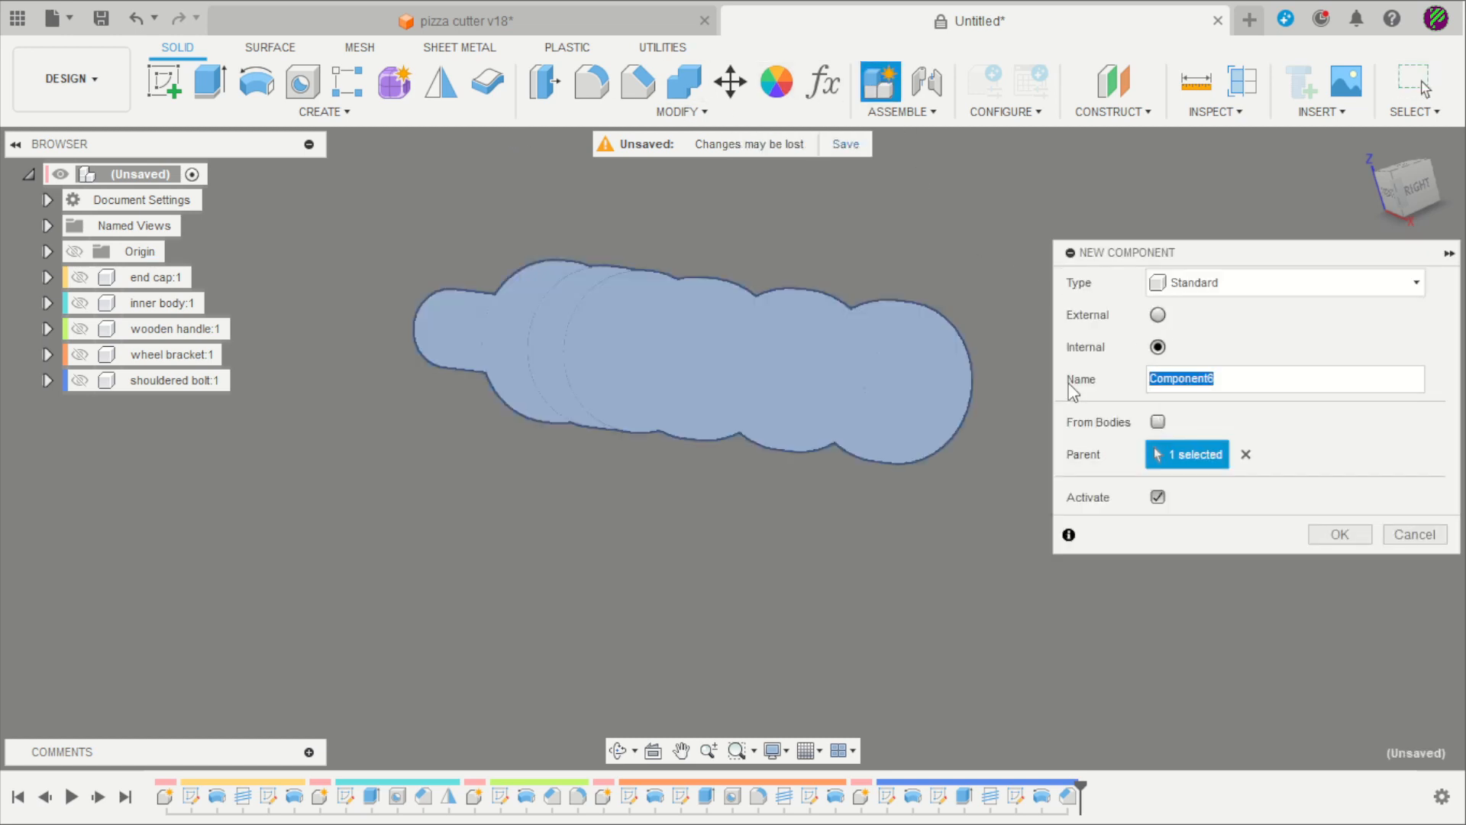
pyautogui.press('Return')
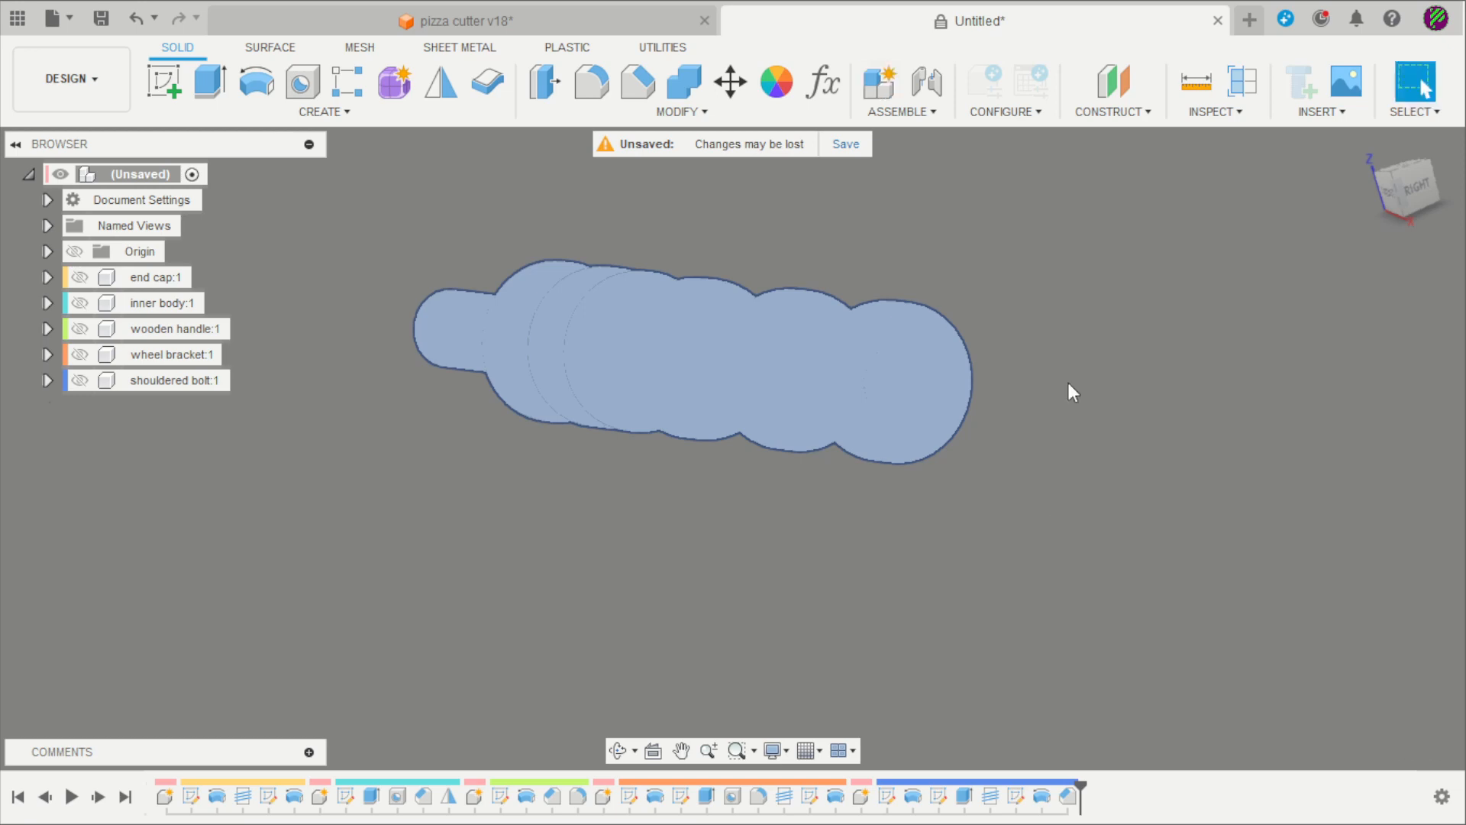
# Start a sketch on the blade's front XZ plane and draw a short horizontal line just below the origin
pyautogui.click(182, 87)
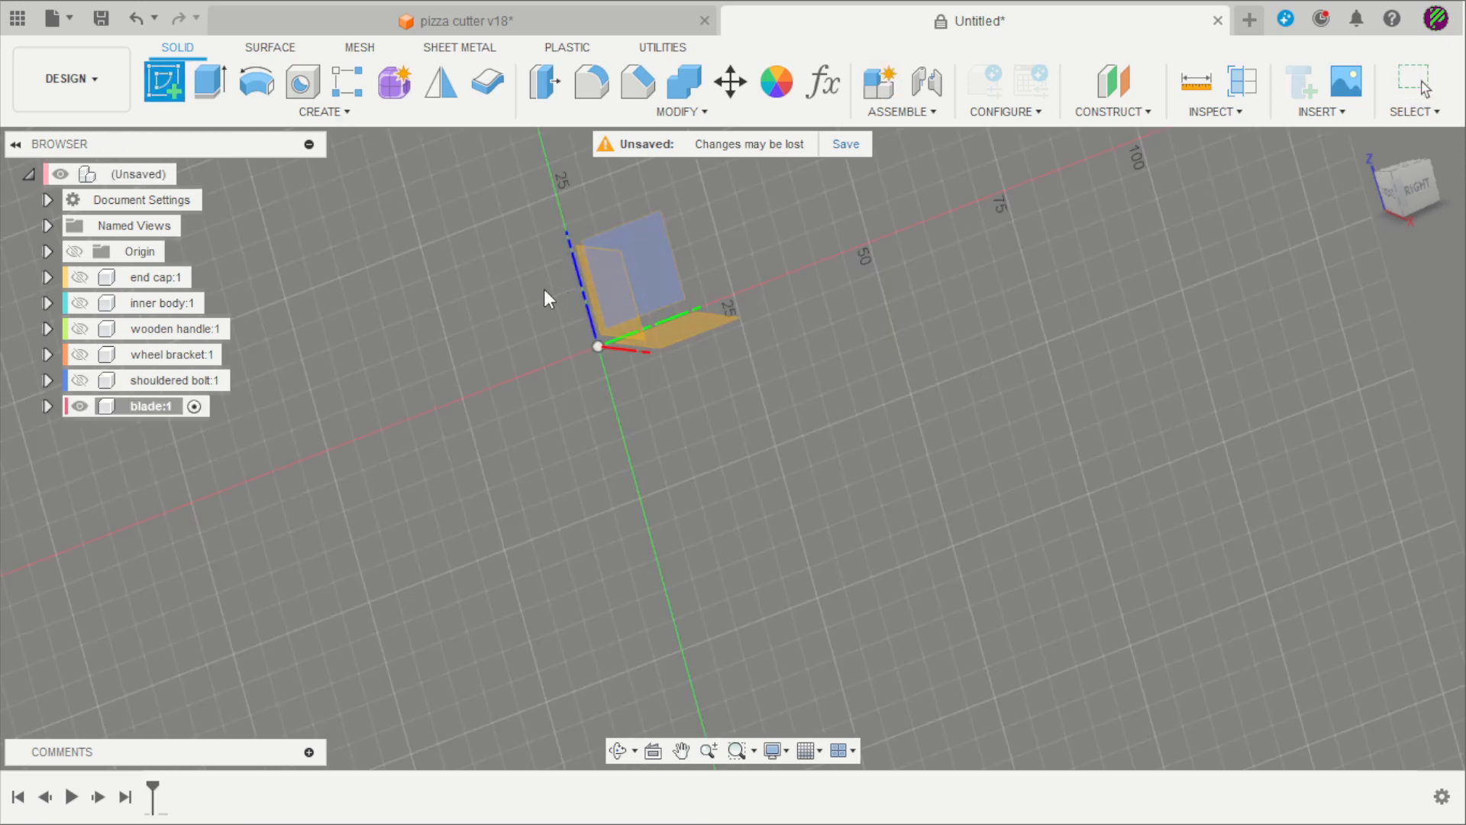
pyautogui.click(611, 300)
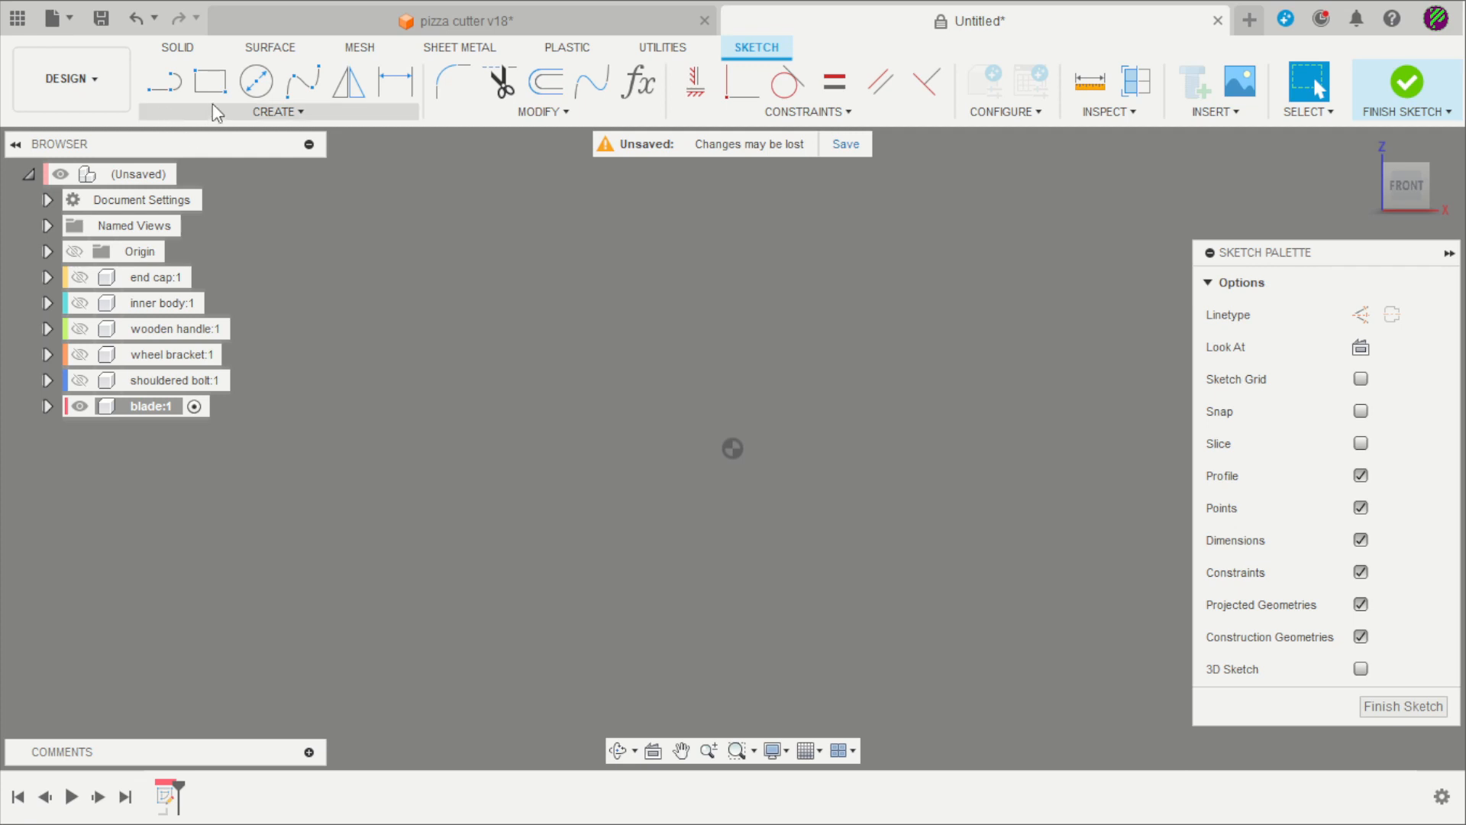
pyautogui.click(166, 86)
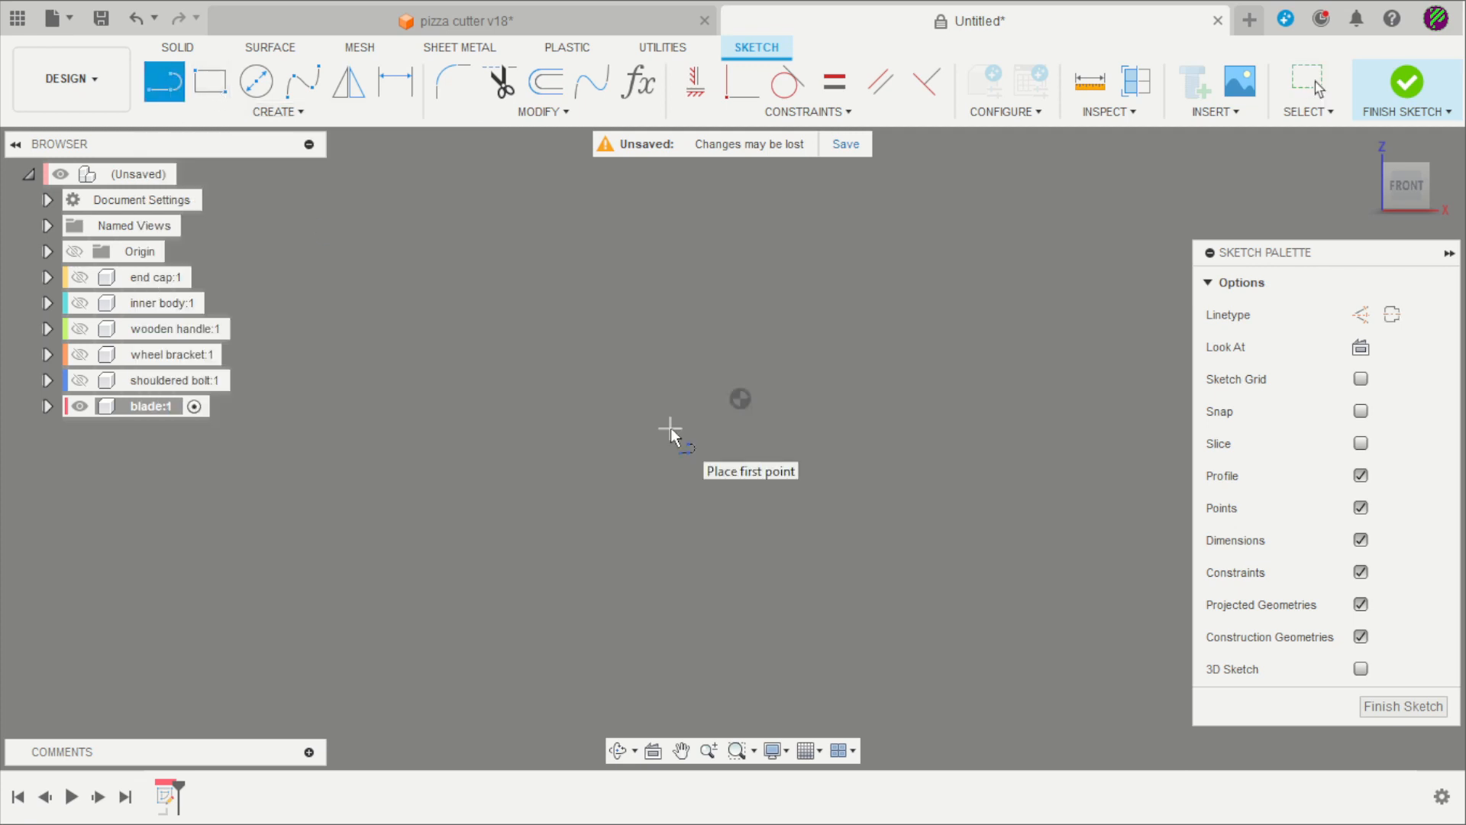
pyautogui.click(671, 428)
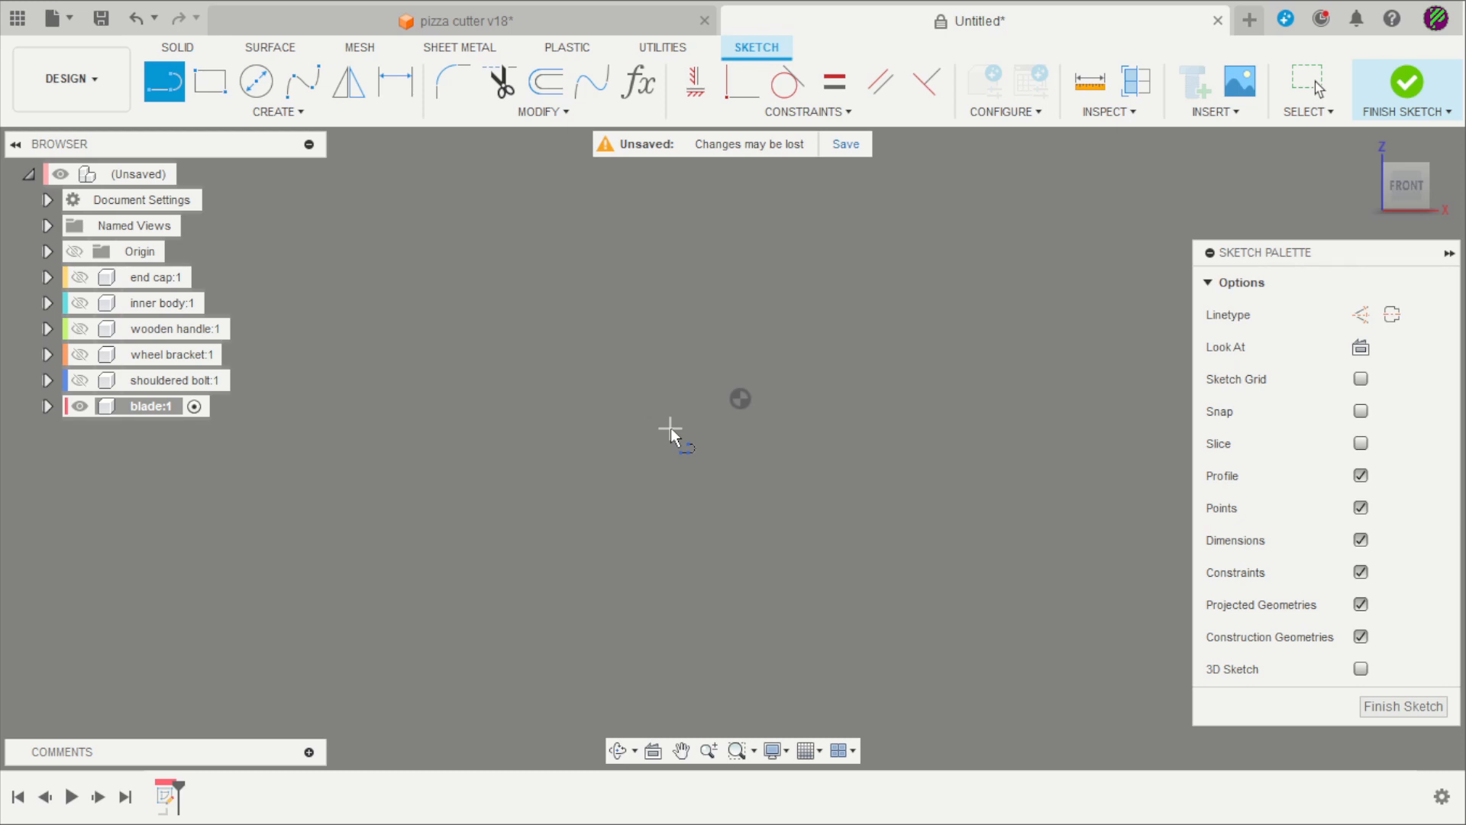
pyautogui.click(843, 429)
pyautogui.press('Escape')
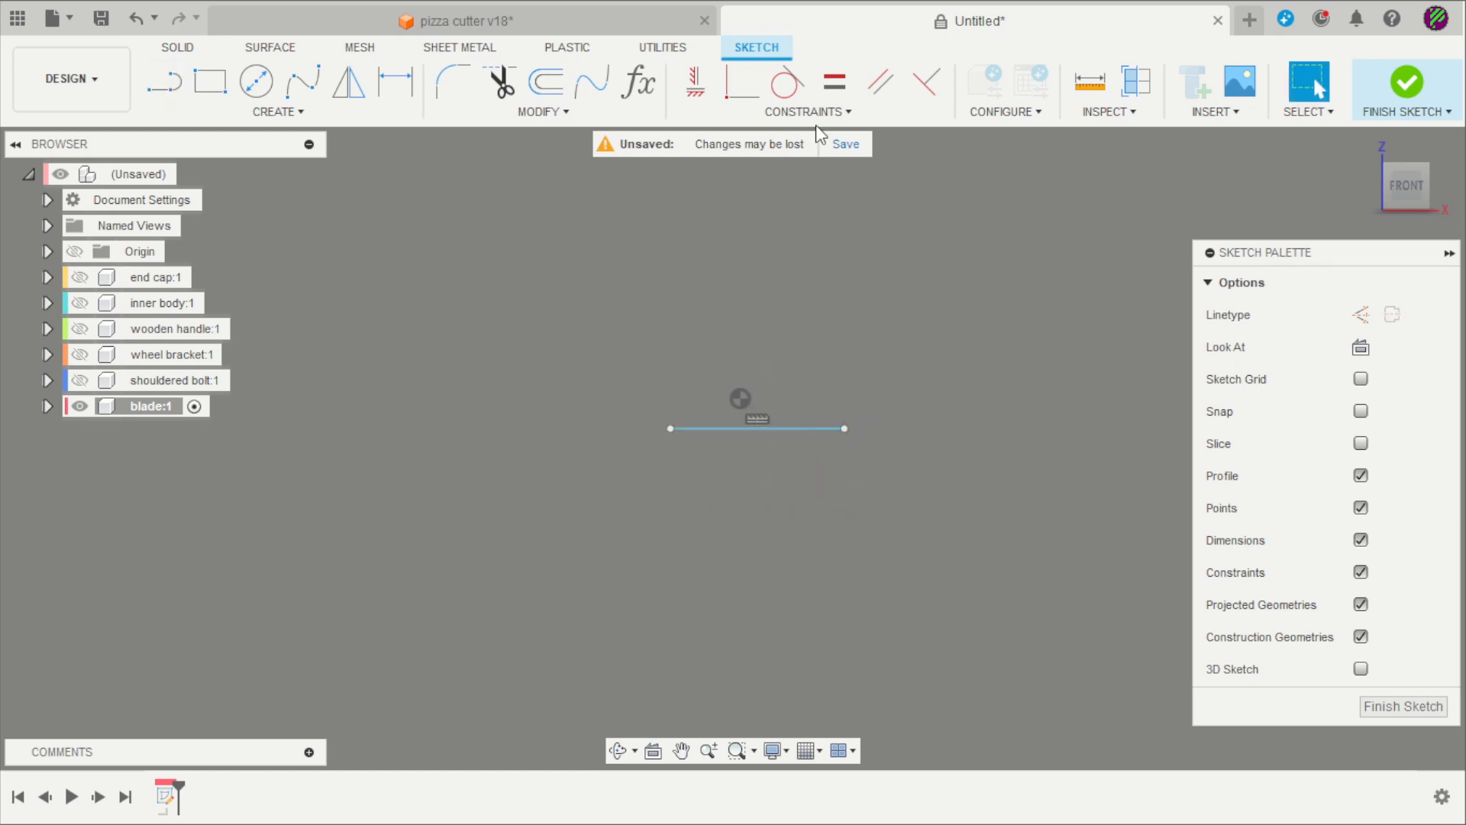
# Constrain the horizontal line's midpoint to the origin and convert the line to a centerline
pyautogui.click(810, 113)
pyautogui.click(752, 287)
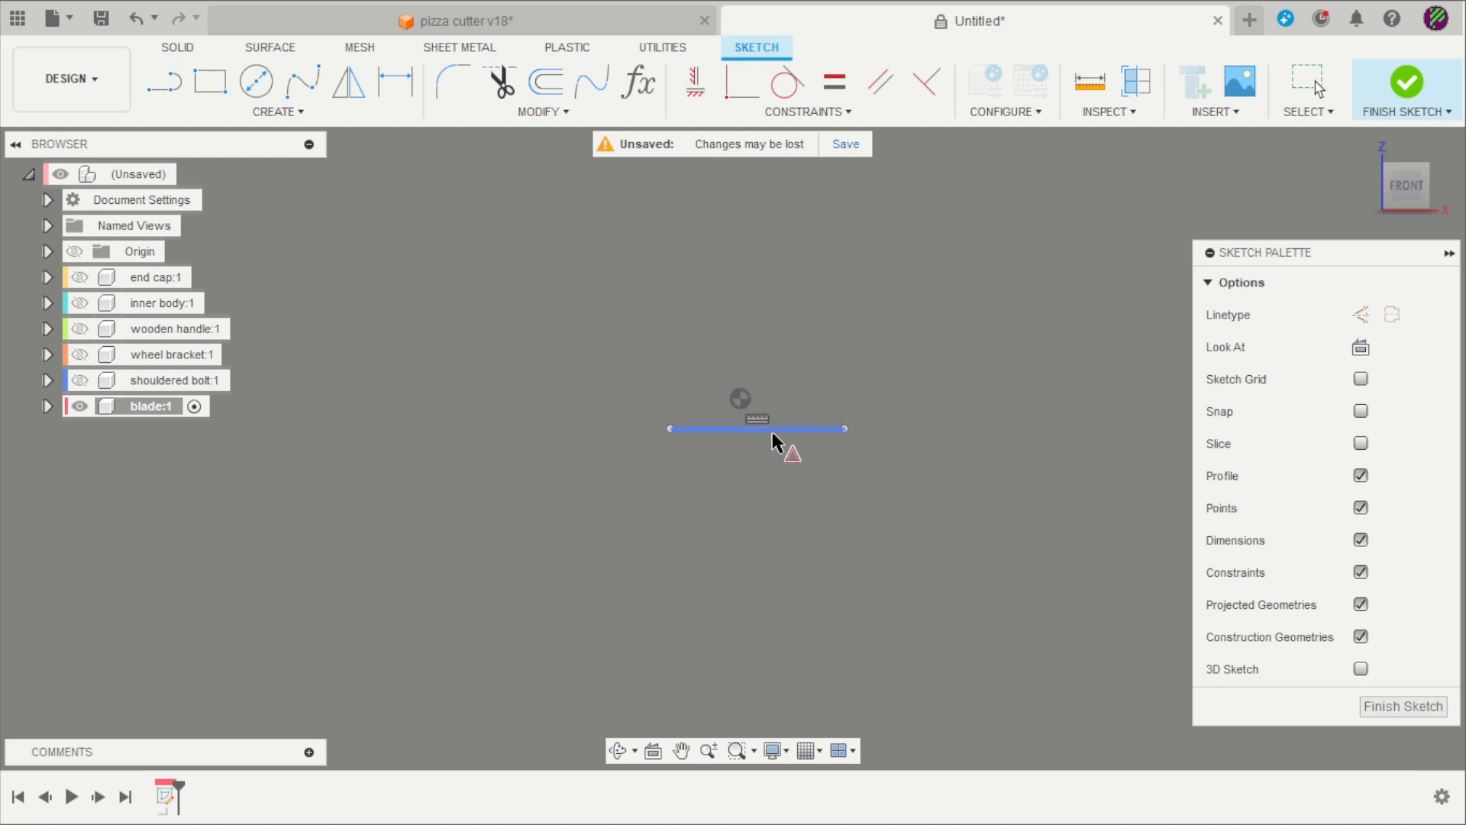
pyautogui.click(773, 432)
pyautogui.click(740, 398)
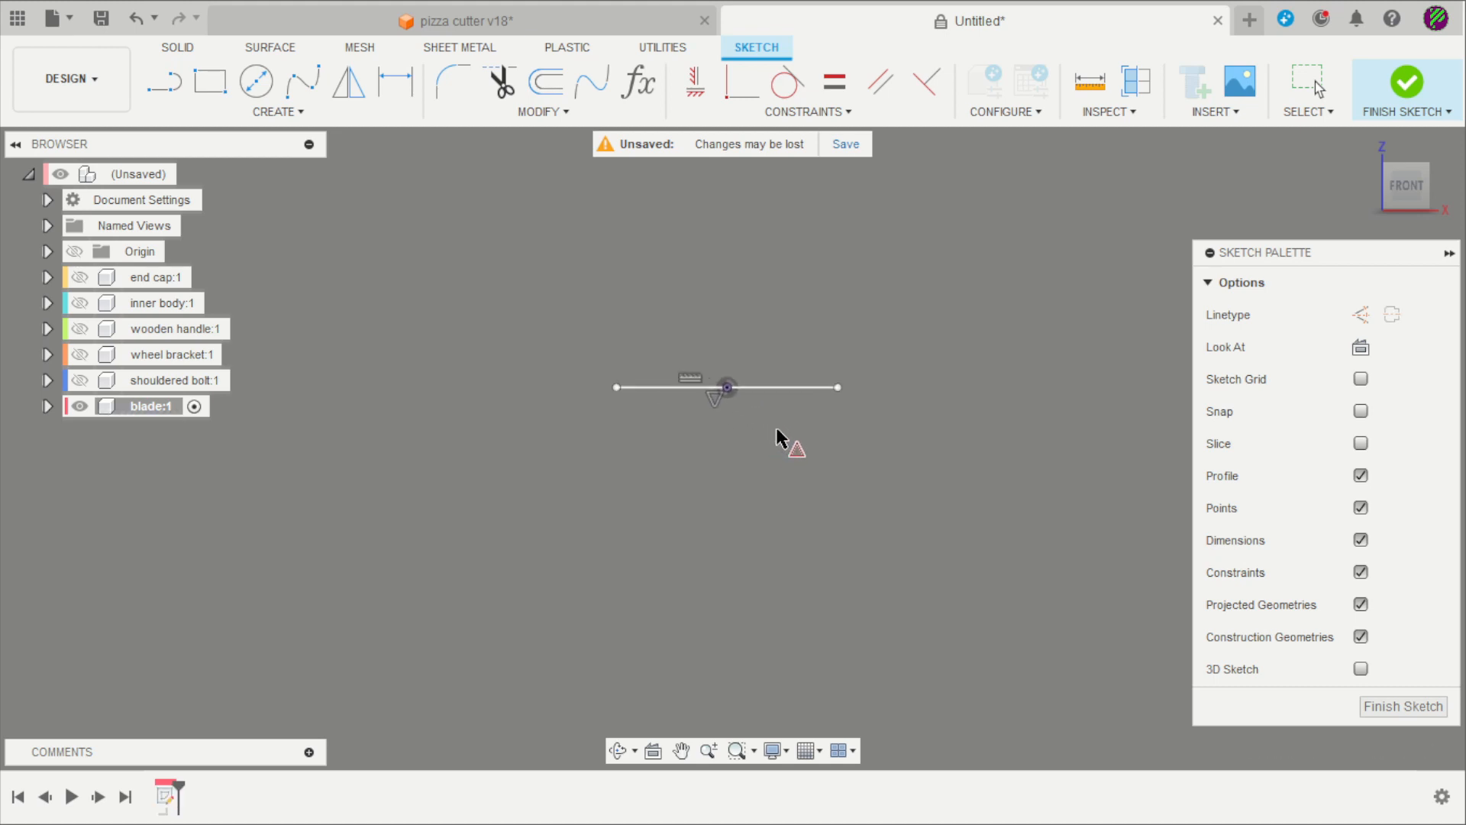
pyautogui.click(780, 386)
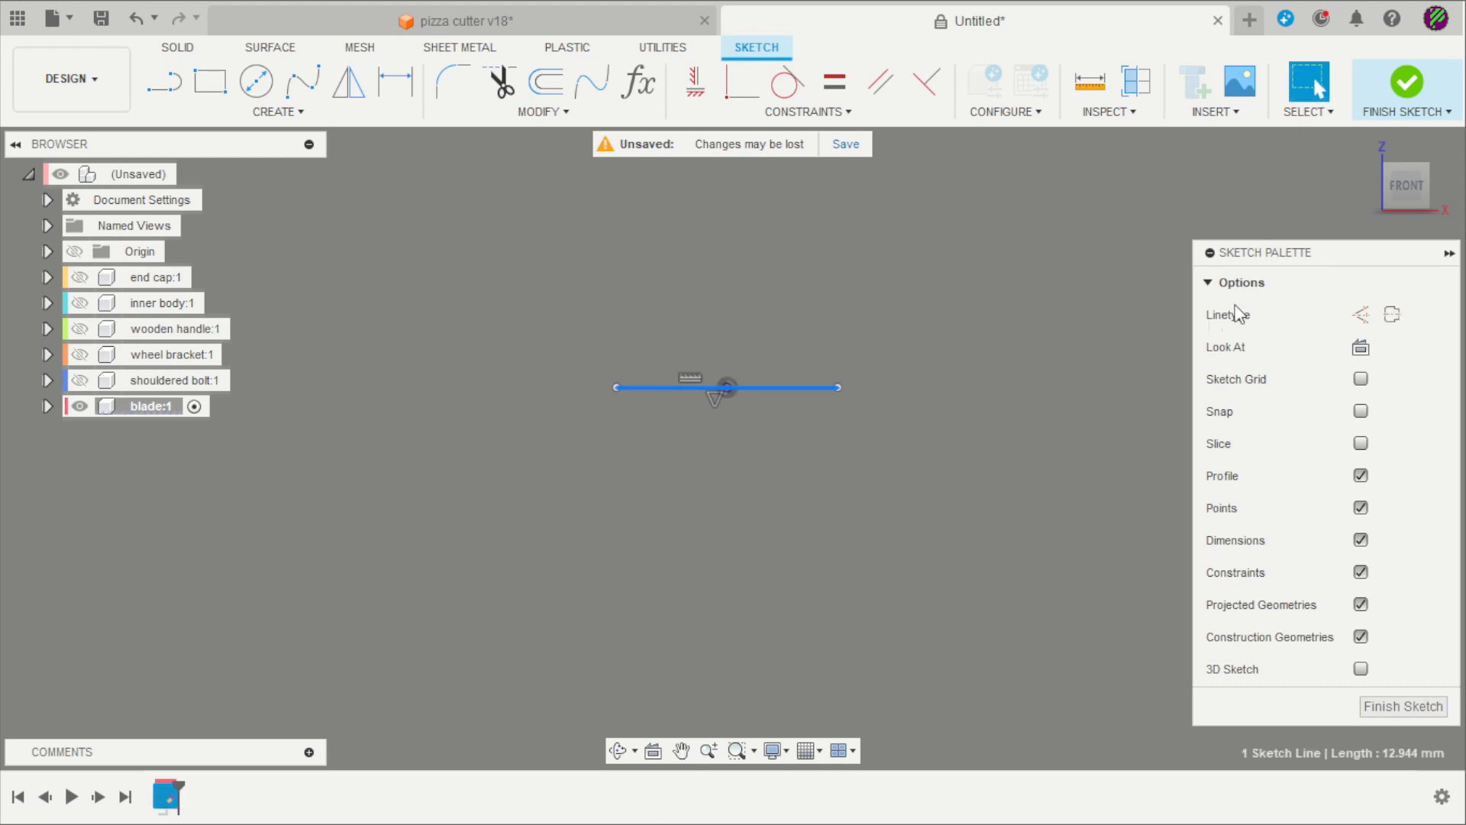
pyautogui.click(1046, 339)
# Dimension the centerline's length as 1.3 mm to set the blade's thickness
pyautogui.scroll(-2, 790, 264)
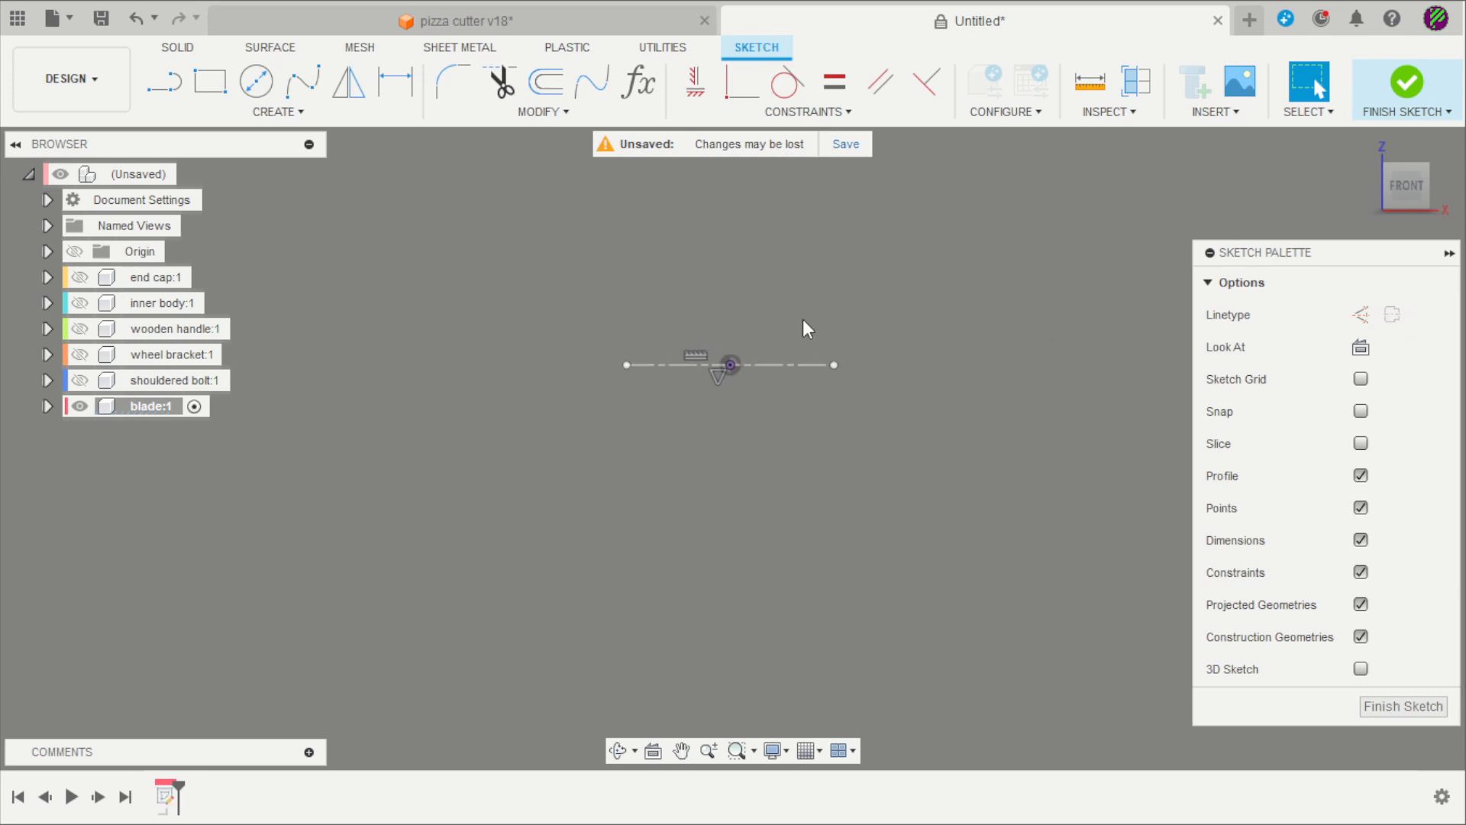
pyautogui.press('d')
pyautogui.click(775, 283)
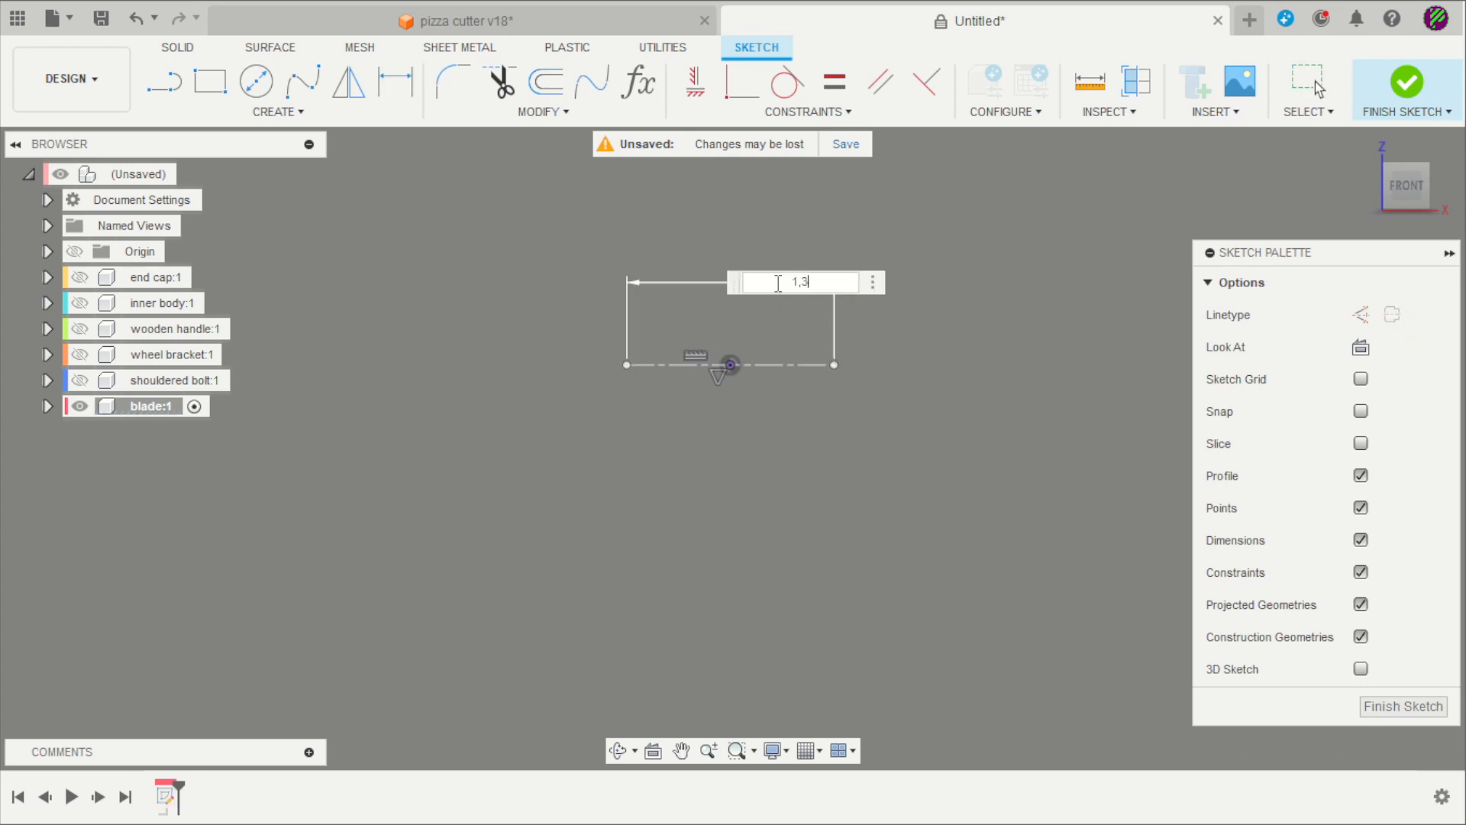
pyautogui.write('1,3')
pyautogui.press('Return')
pyautogui.scroll(3, 756, 367)
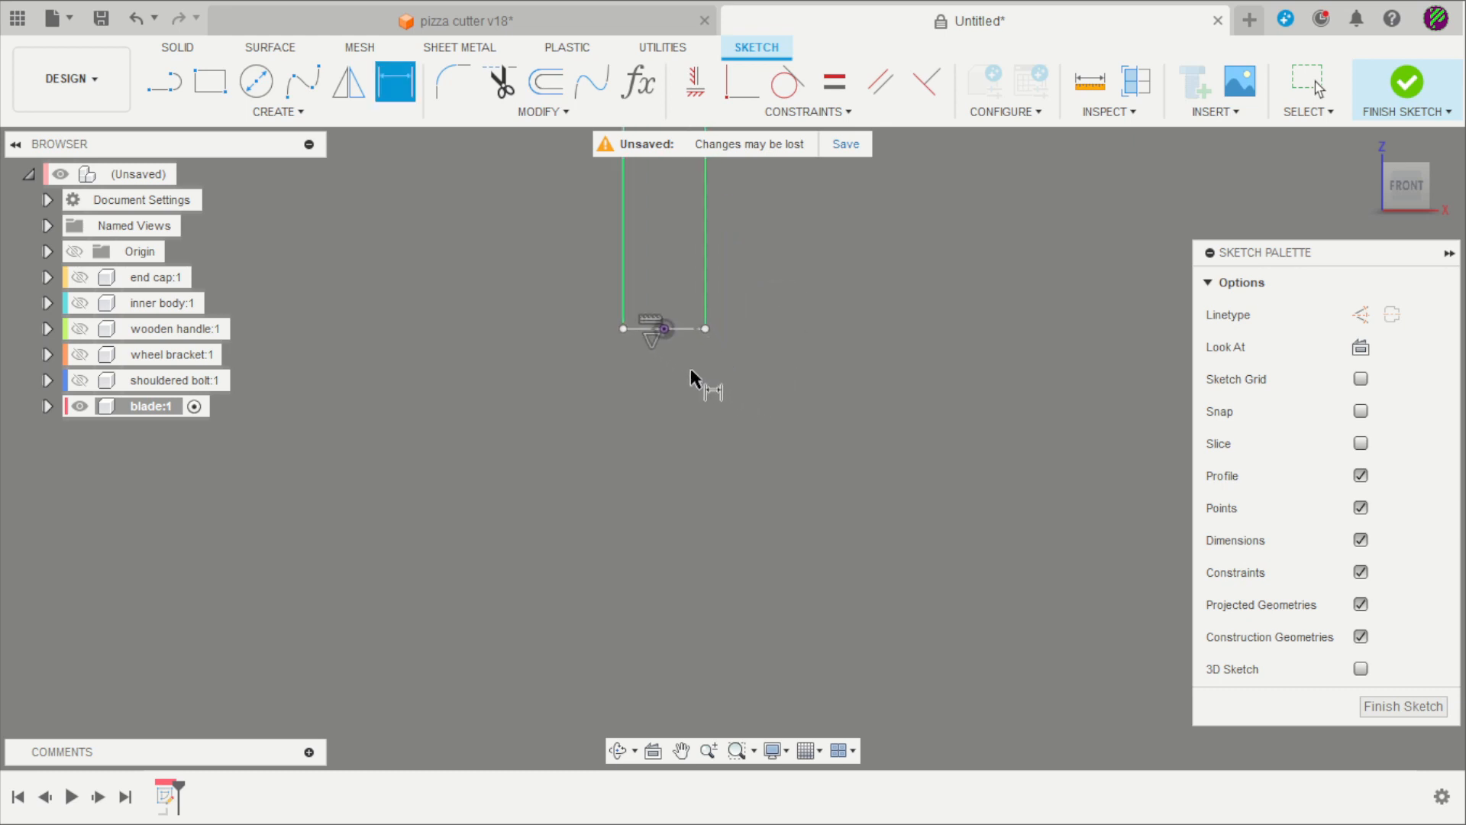
pyautogui.press('Escape')
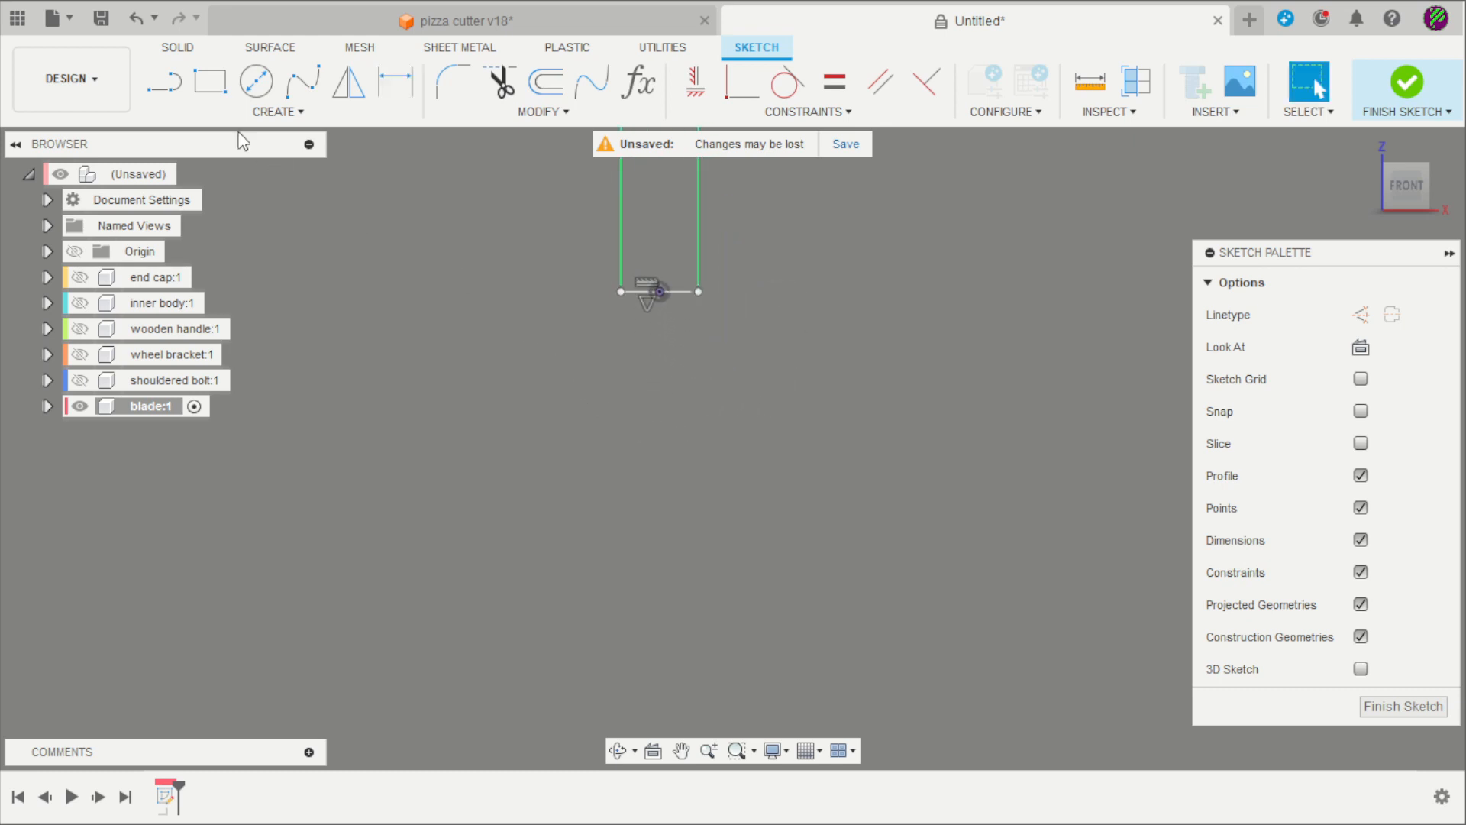
# Draw the blade's closed half profile below the centerline, with two vertical sides of equal height tapering to a centered point
pyautogui.click(163, 88)
pyautogui.click(618, 294)
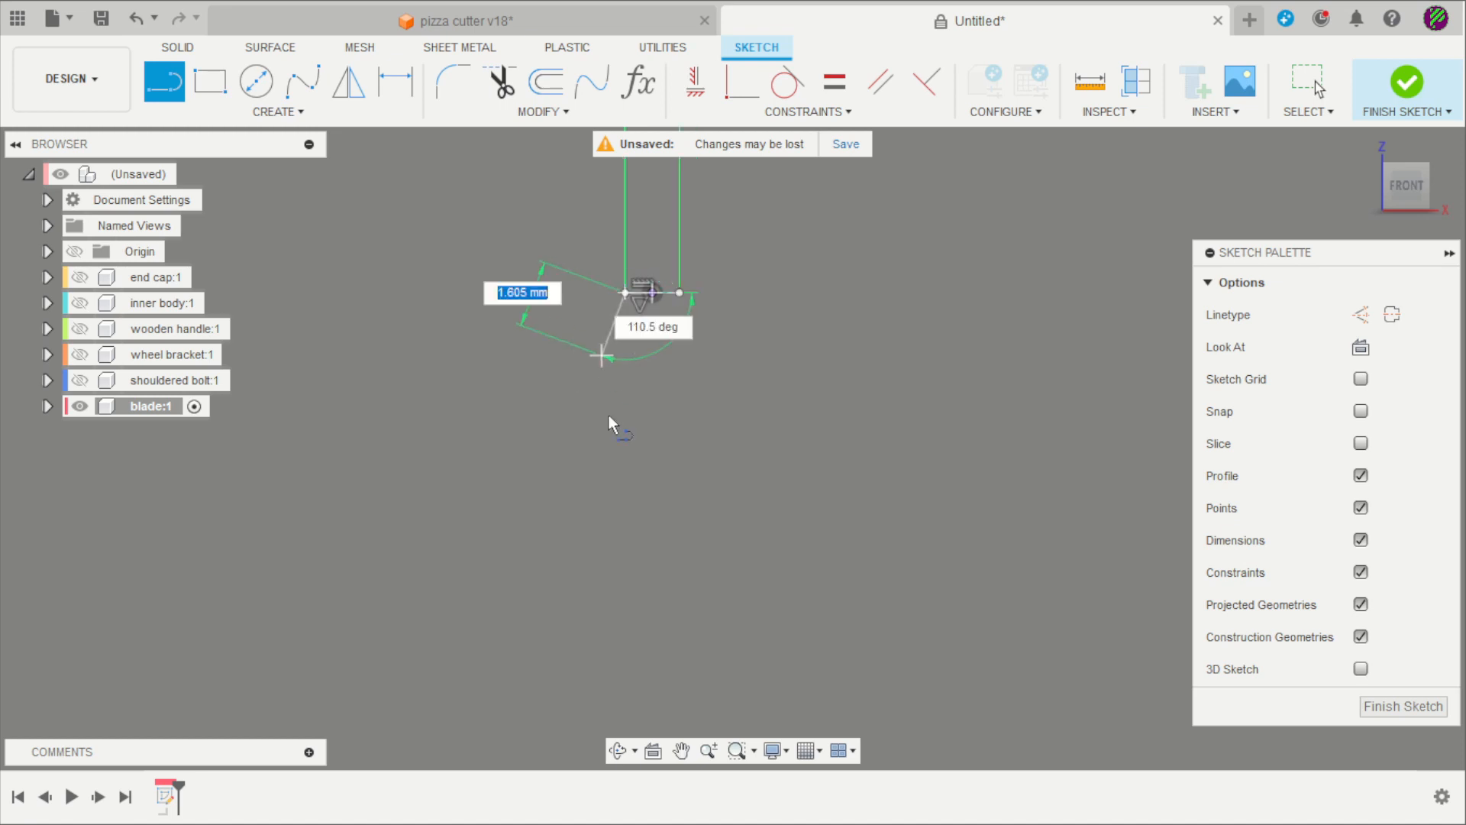
pyautogui.scroll(-2, 609, 416)
pyautogui.click(618, 505)
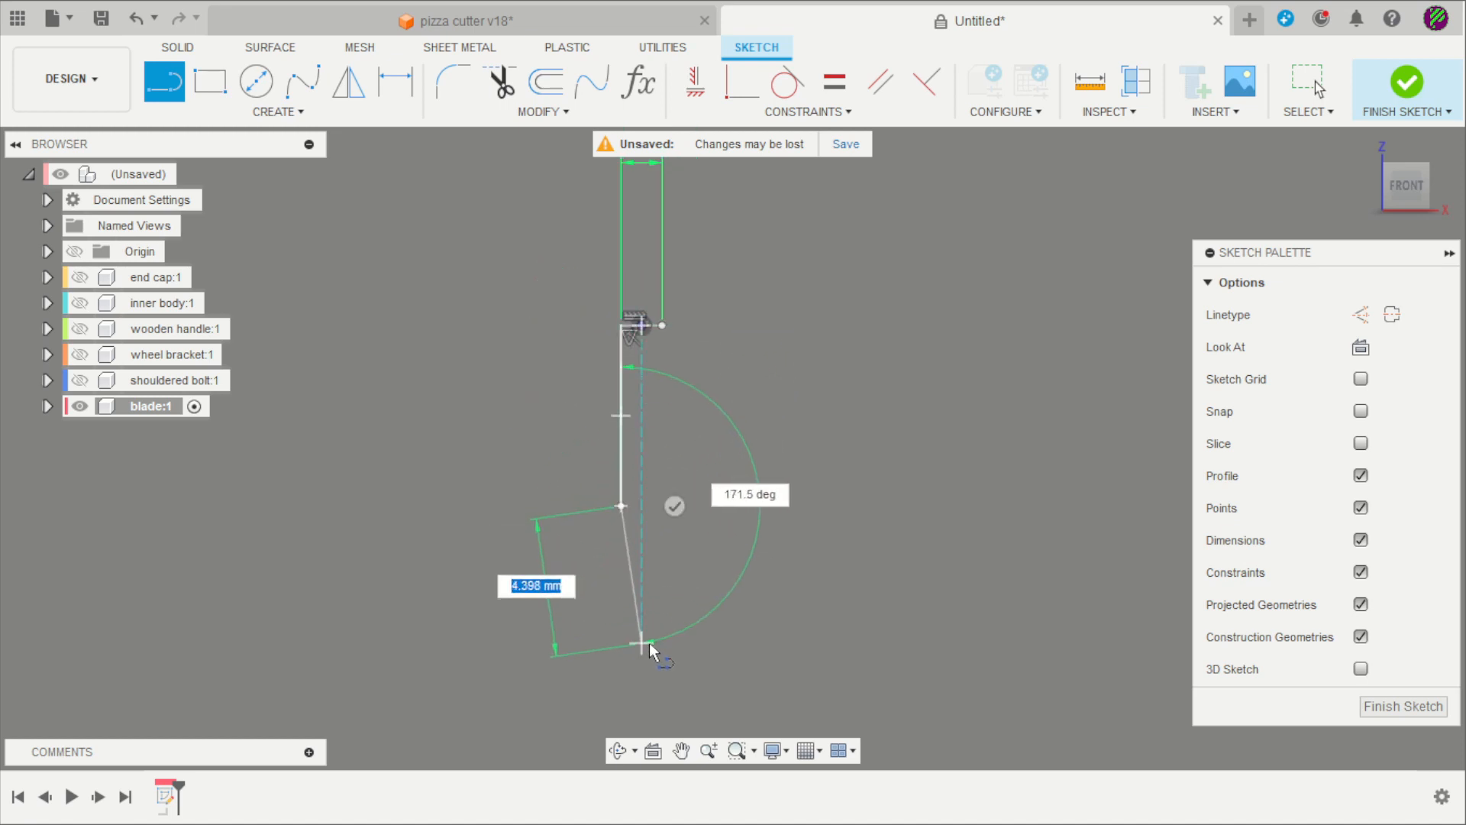
pyautogui.click(645, 639)
pyautogui.scroll(2, 645, 638)
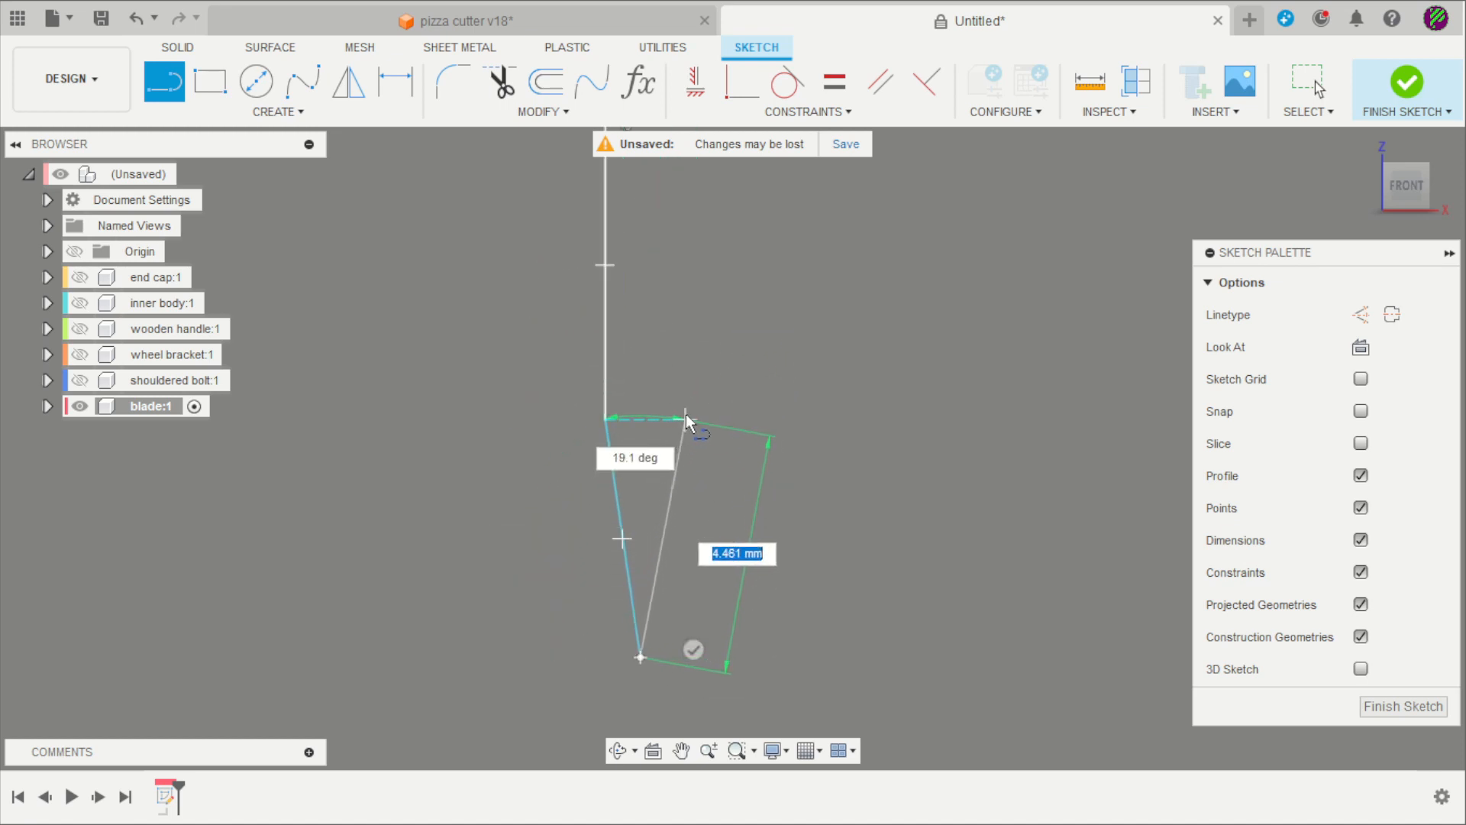
pyautogui.scroll(-2, 665, 397)
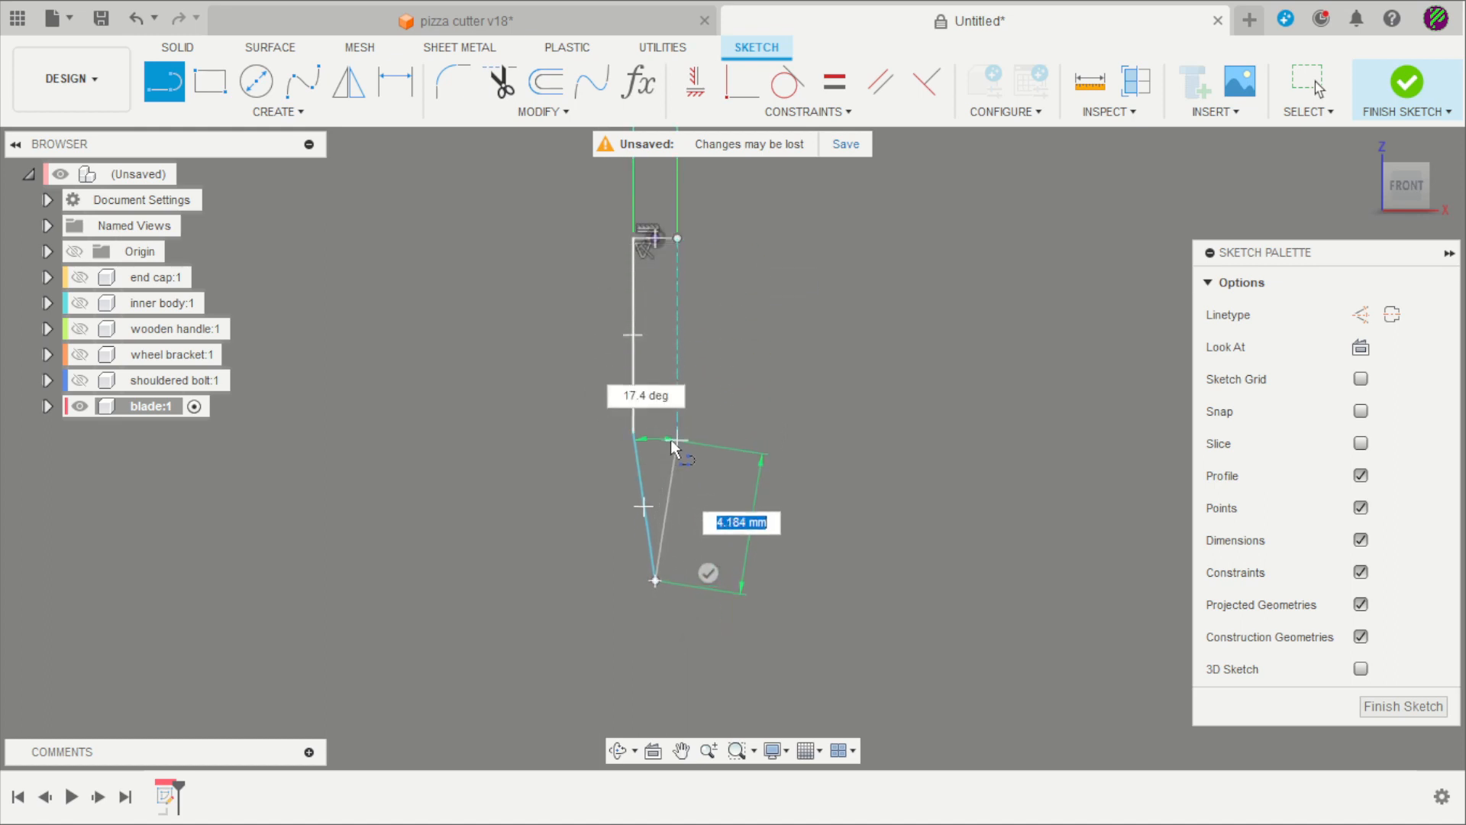
pyautogui.click(671, 429)
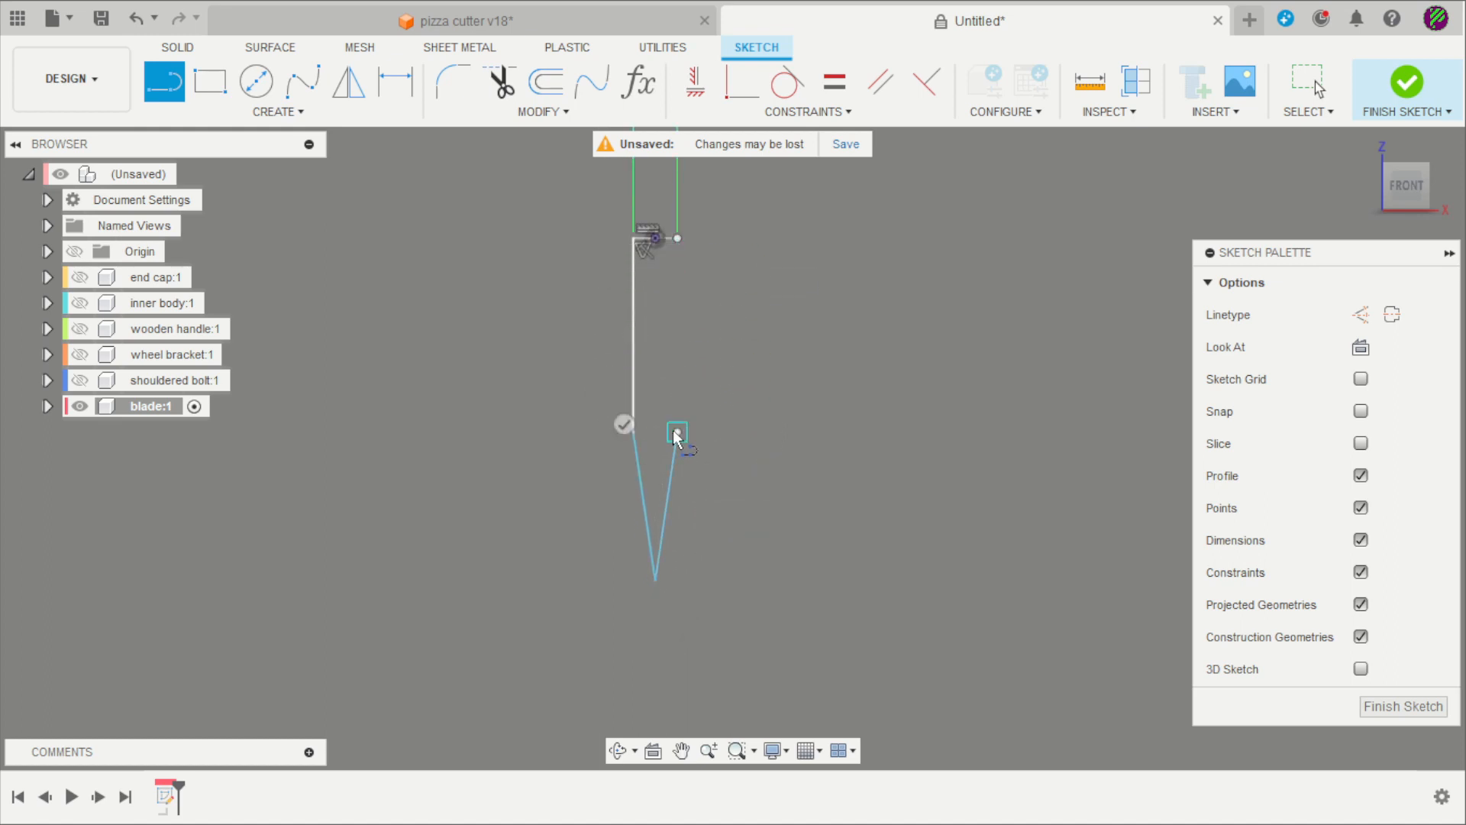
pyautogui.click(677, 238)
pyautogui.scroll(-1, 747, 332)
pyautogui.scroll(2, 747, 332)
pyautogui.press('Escape')
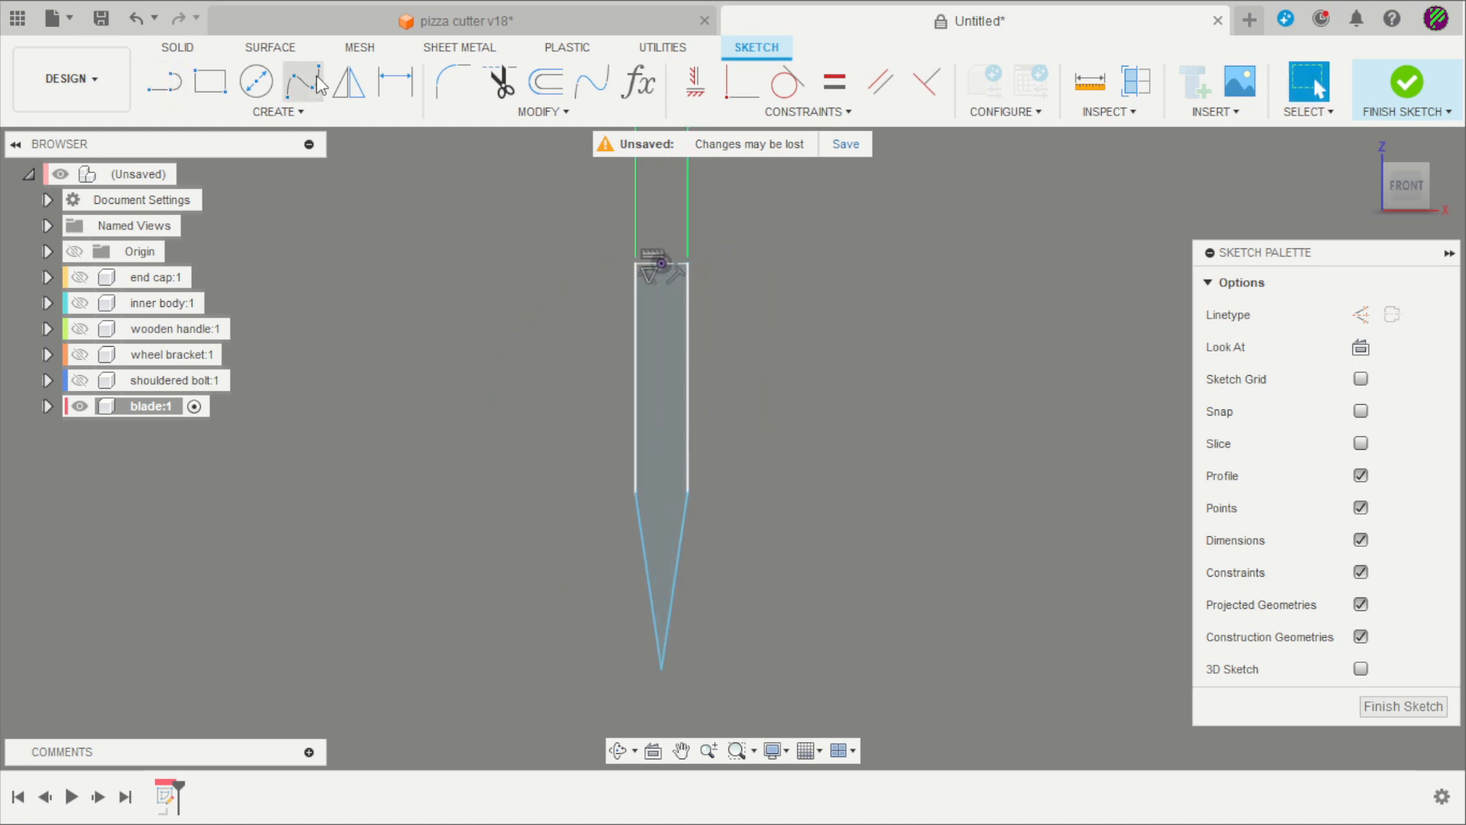
# Draw a horizontal line across the blade profile between its vertical sides, a short distance below the centerline
pyautogui.press('l')
pyautogui.scroll(2, 596, 336)
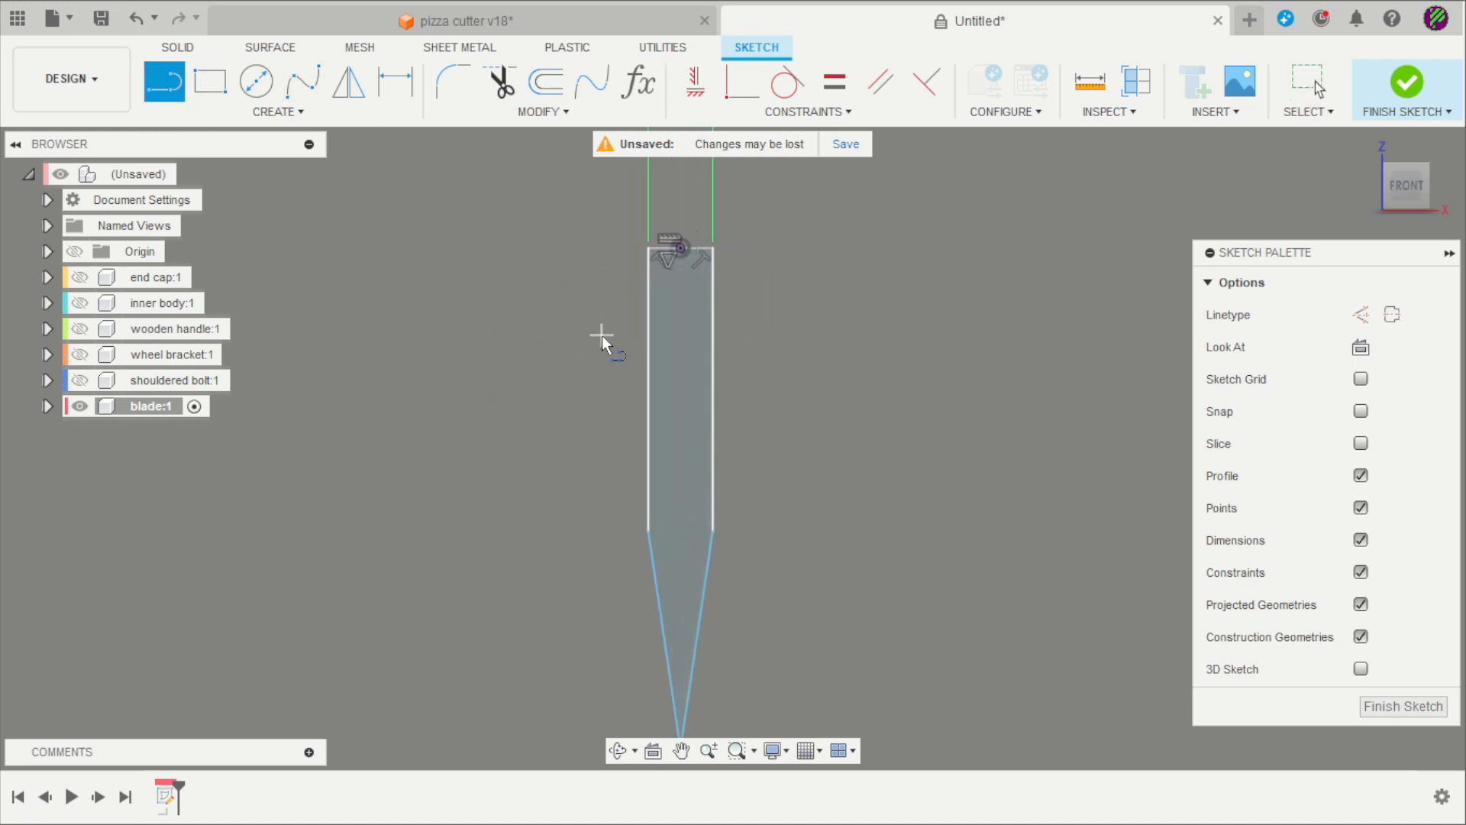
pyautogui.click(653, 337)
pyautogui.click(725, 337)
pyautogui.scroll(-1, 779, 310)
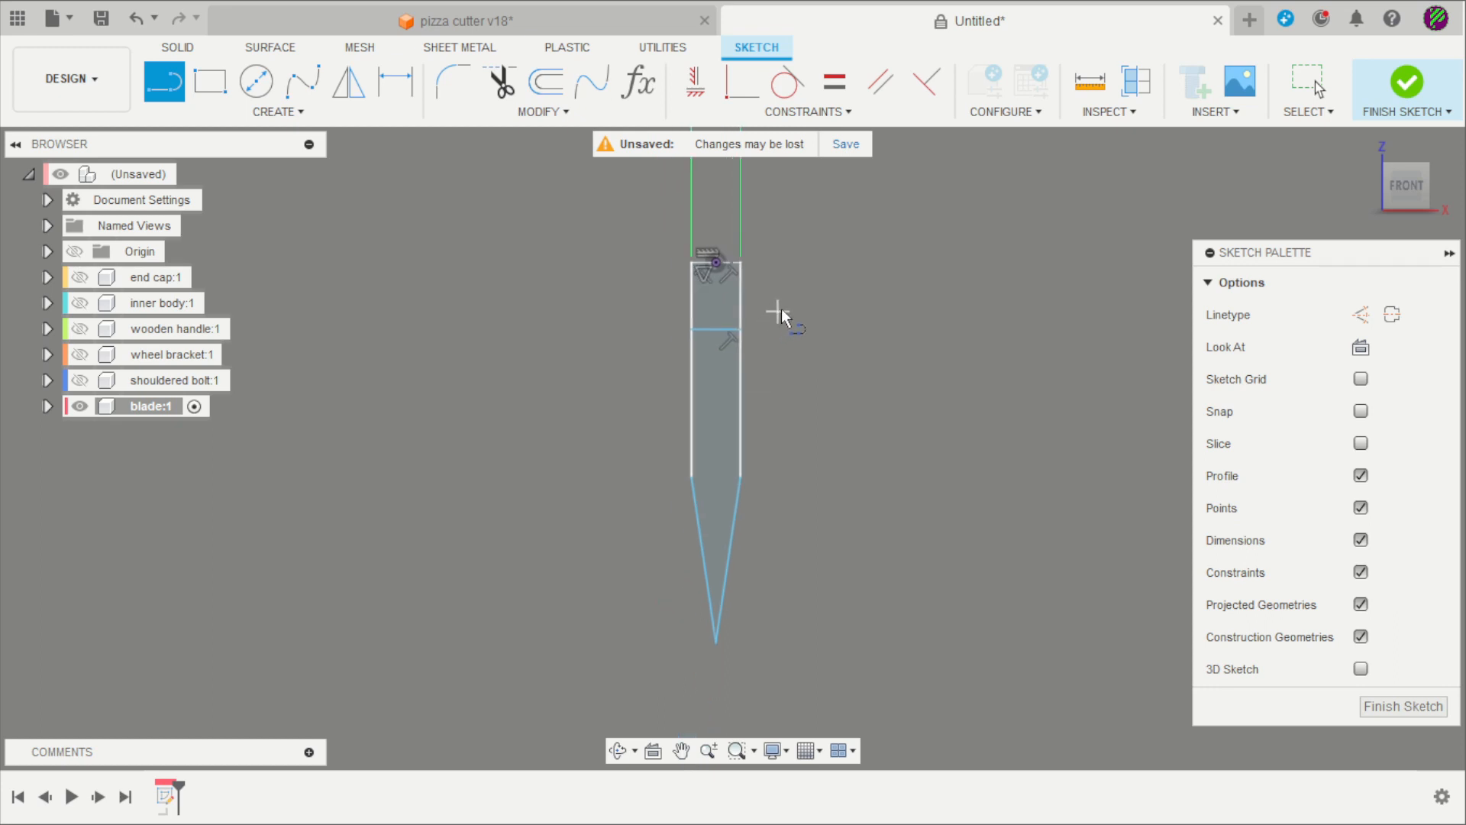
pyautogui.press('Escape')
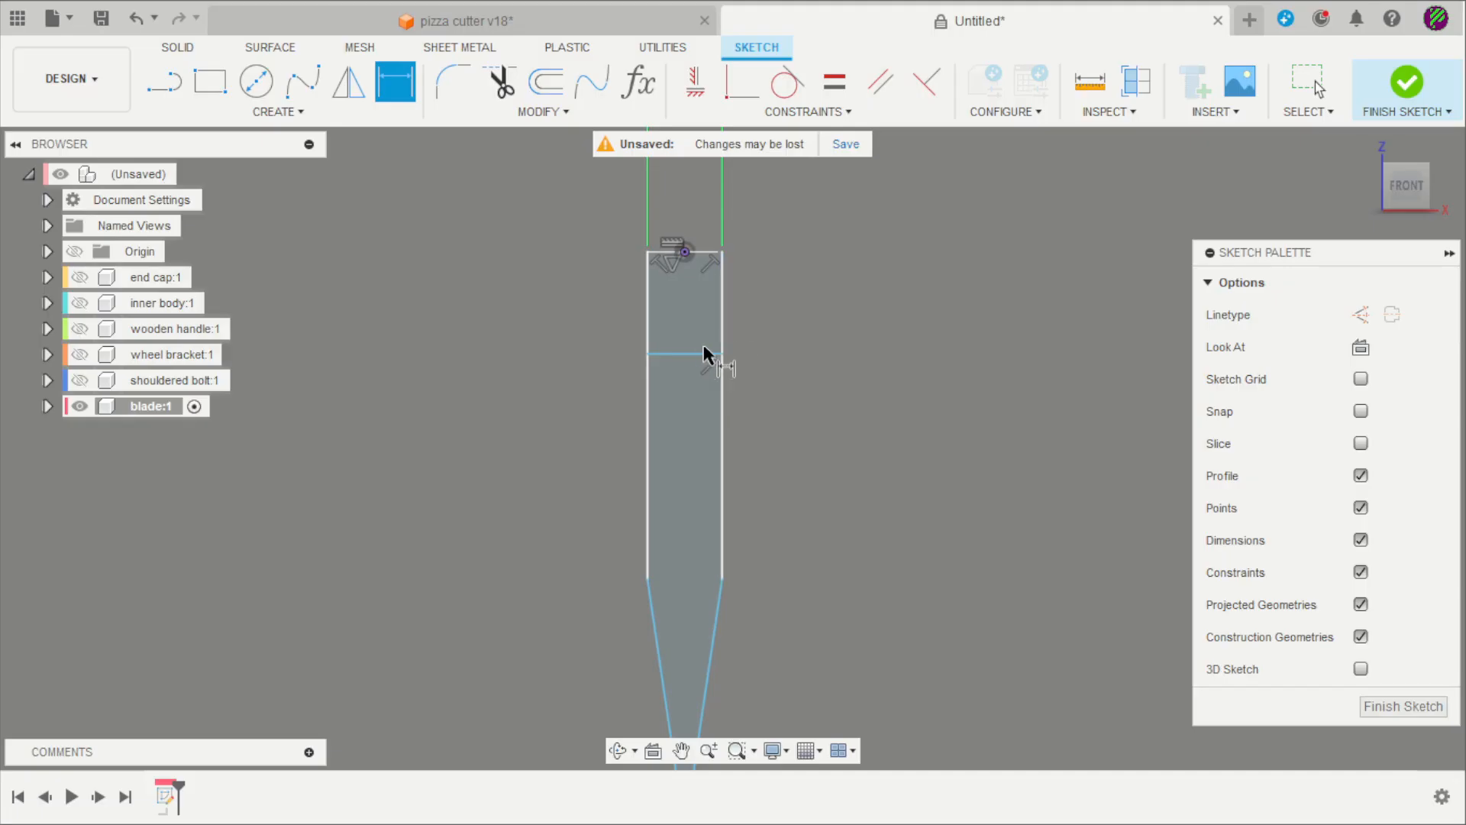
# Dimension the cross line from the centerline as a 10 mm diameter for the blade's center hole
pyautogui.click(695, 353)
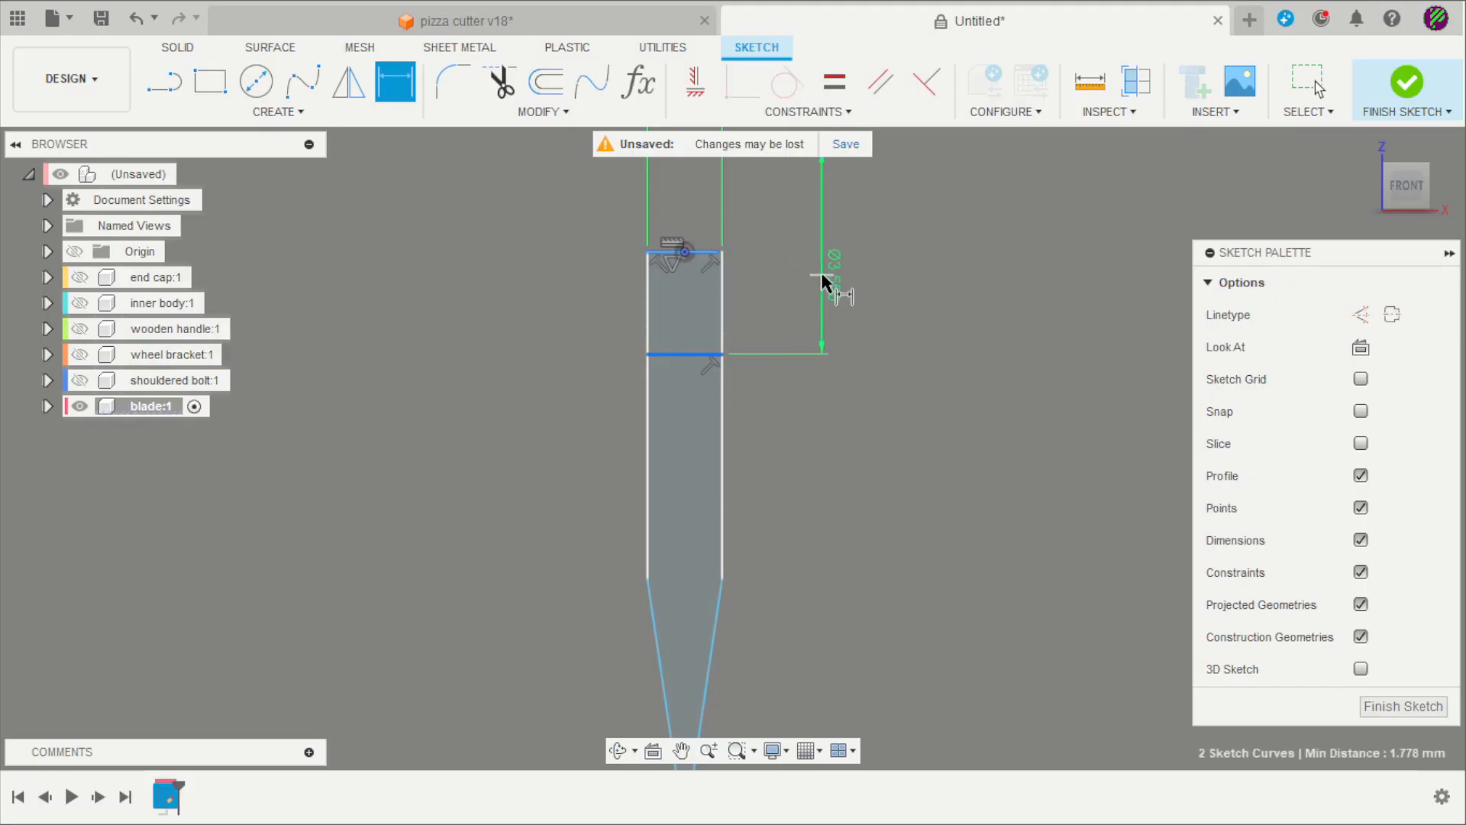
pyautogui.write('0')
pyautogui.press('Return')
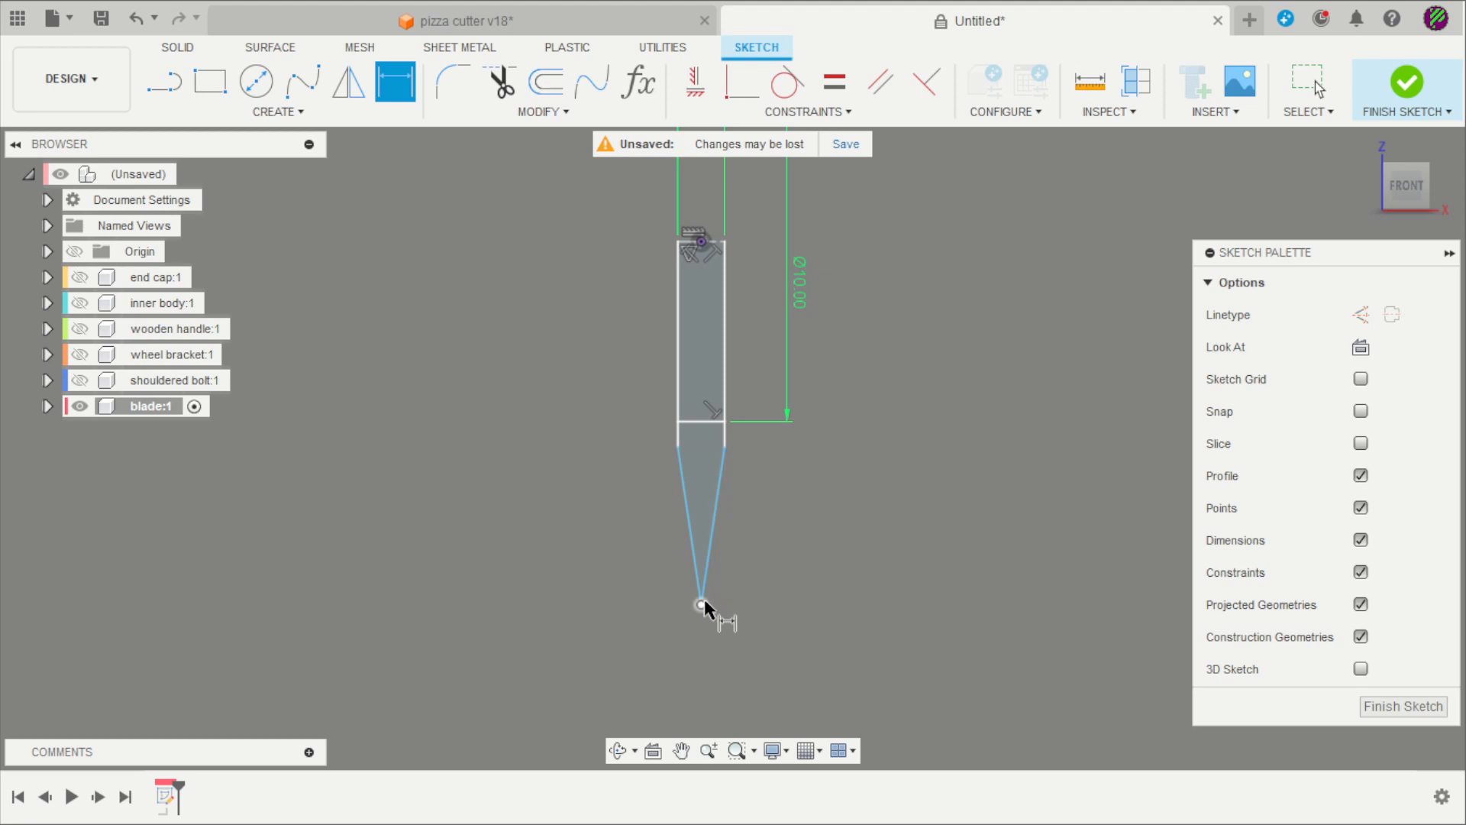
# Dimension the blade's pointed tip from the centerline as a 70 mm diameter
pyautogui.click(702, 594)
pyautogui.scroll(2, 718, 263)
pyautogui.keyDown('ctrl'); pyautogui.click(720, 216); pyautogui.keyUp('ctrl')
pyautogui.scroll(-2, 760, 260)
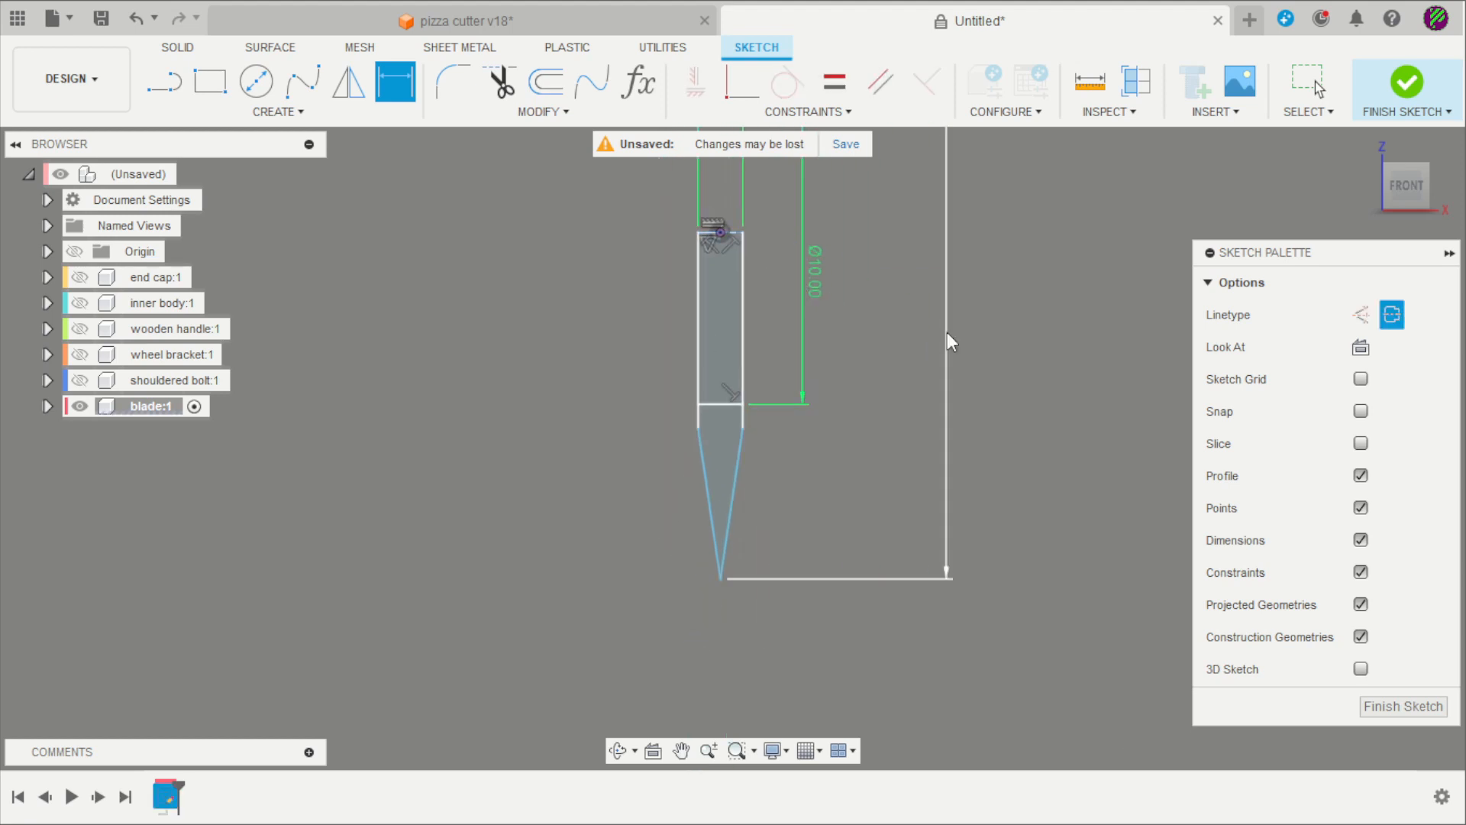
pyautogui.press('Return')
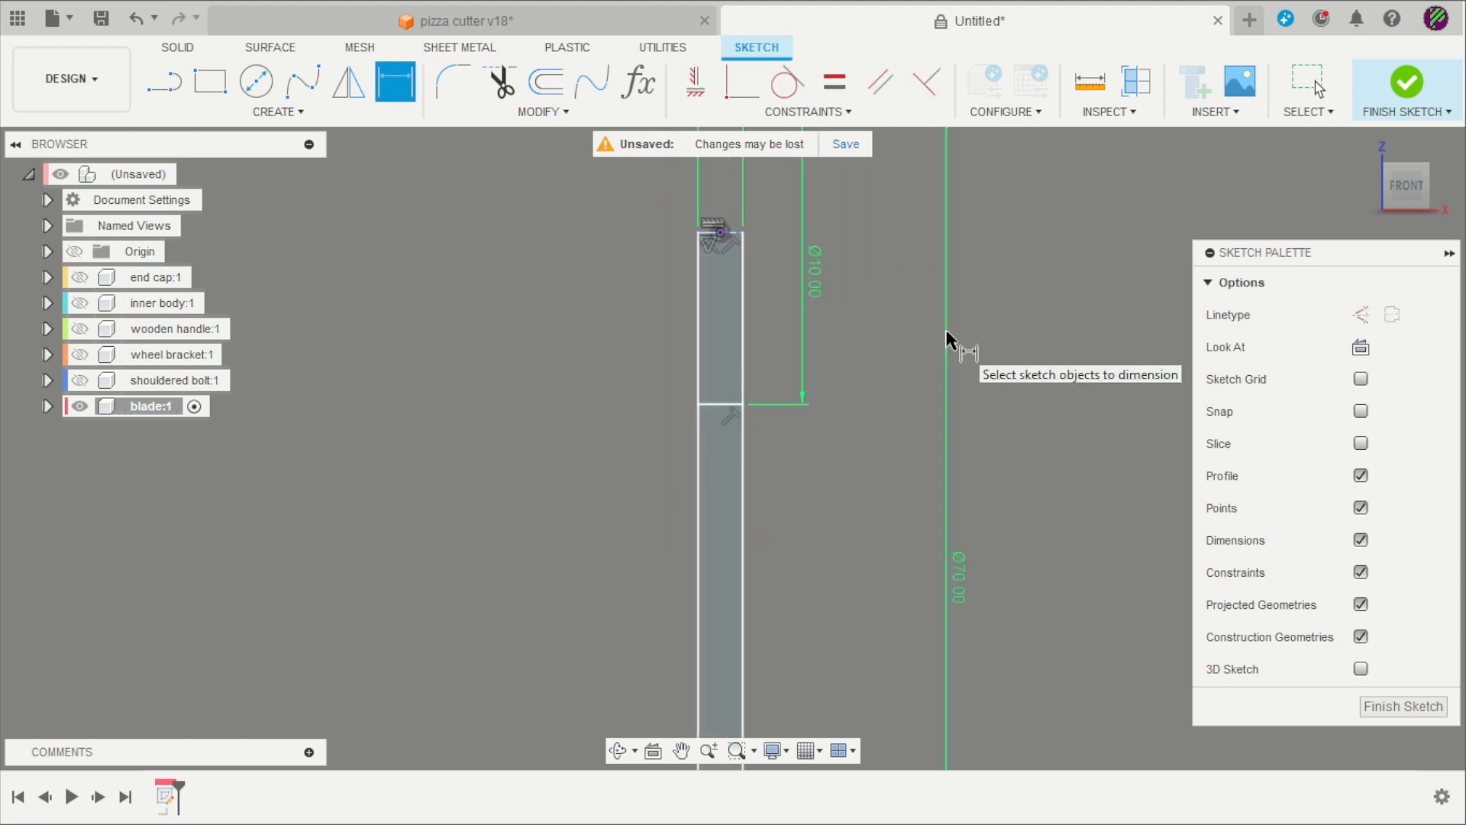
# Dimension the point where the right side's bevel begins from the centerline as a 50 mm diameter
pyautogui.scroll(-1, 907, 313)
pyautogui.scroll(-3, 830, 326)
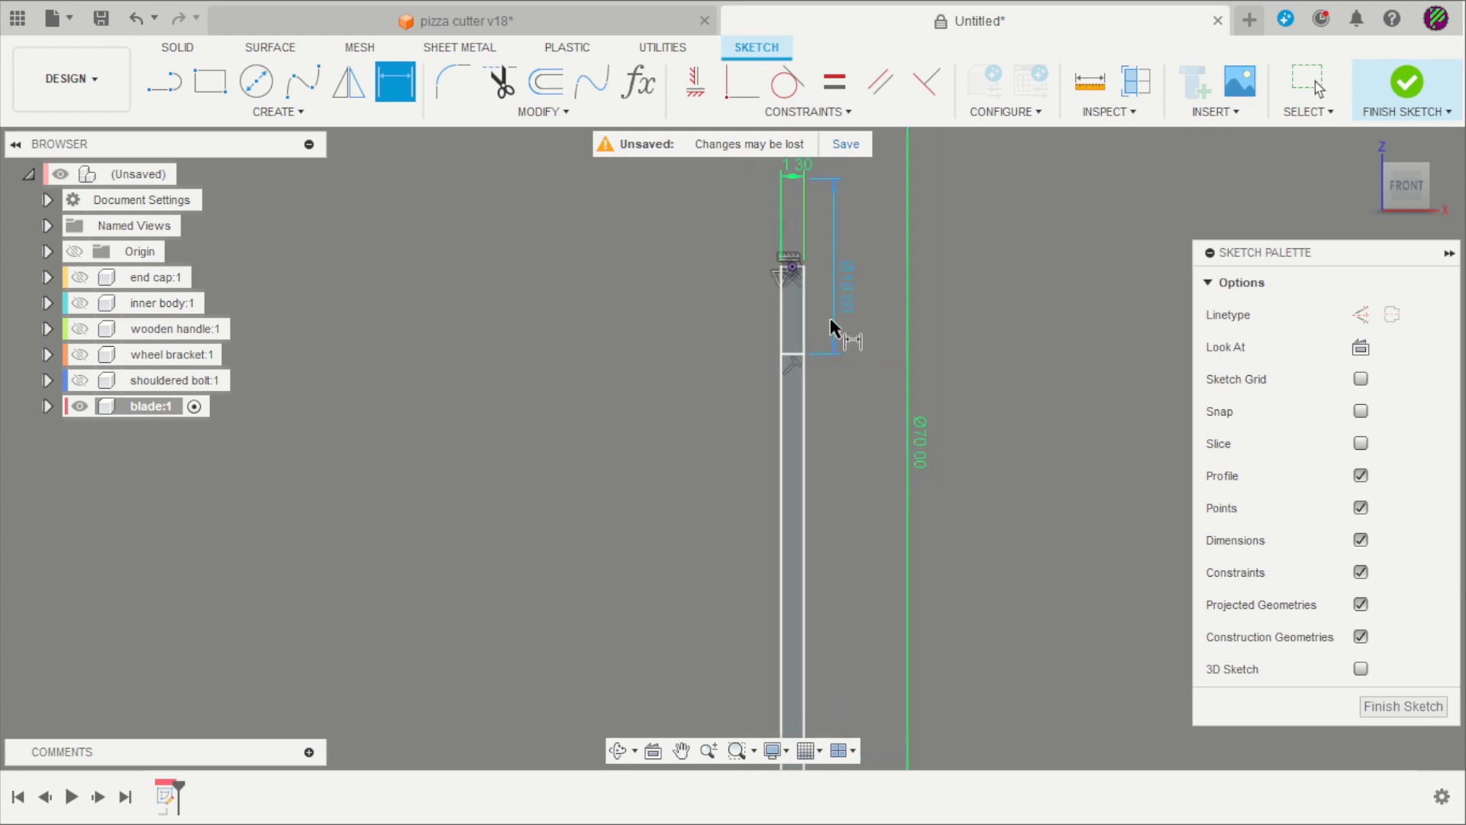
pyautogui.scroll(6, 855, 350)
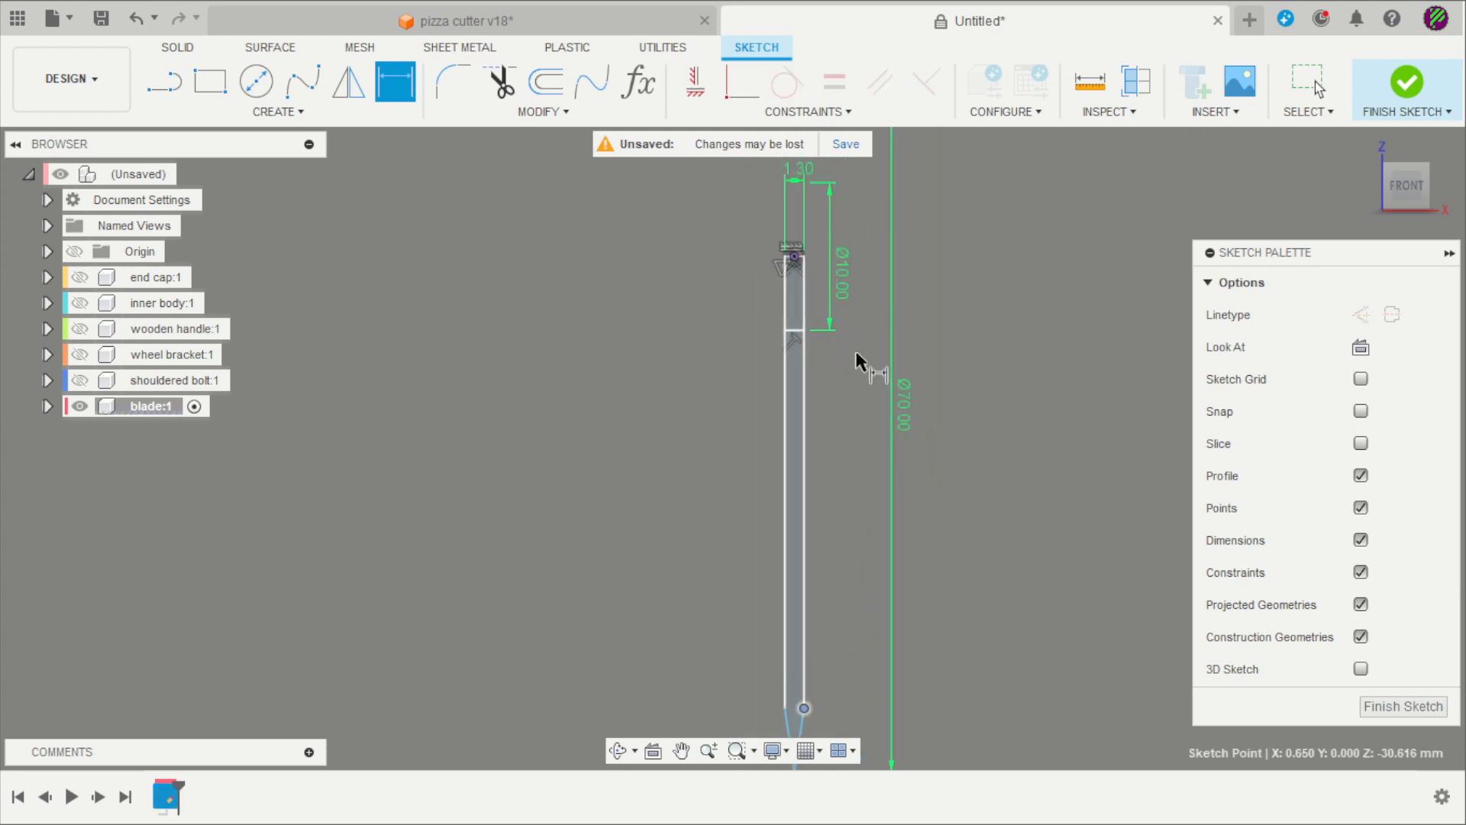
pyautogui.click(748, 218)
pyautogui.scroll(-2, 777, 226)
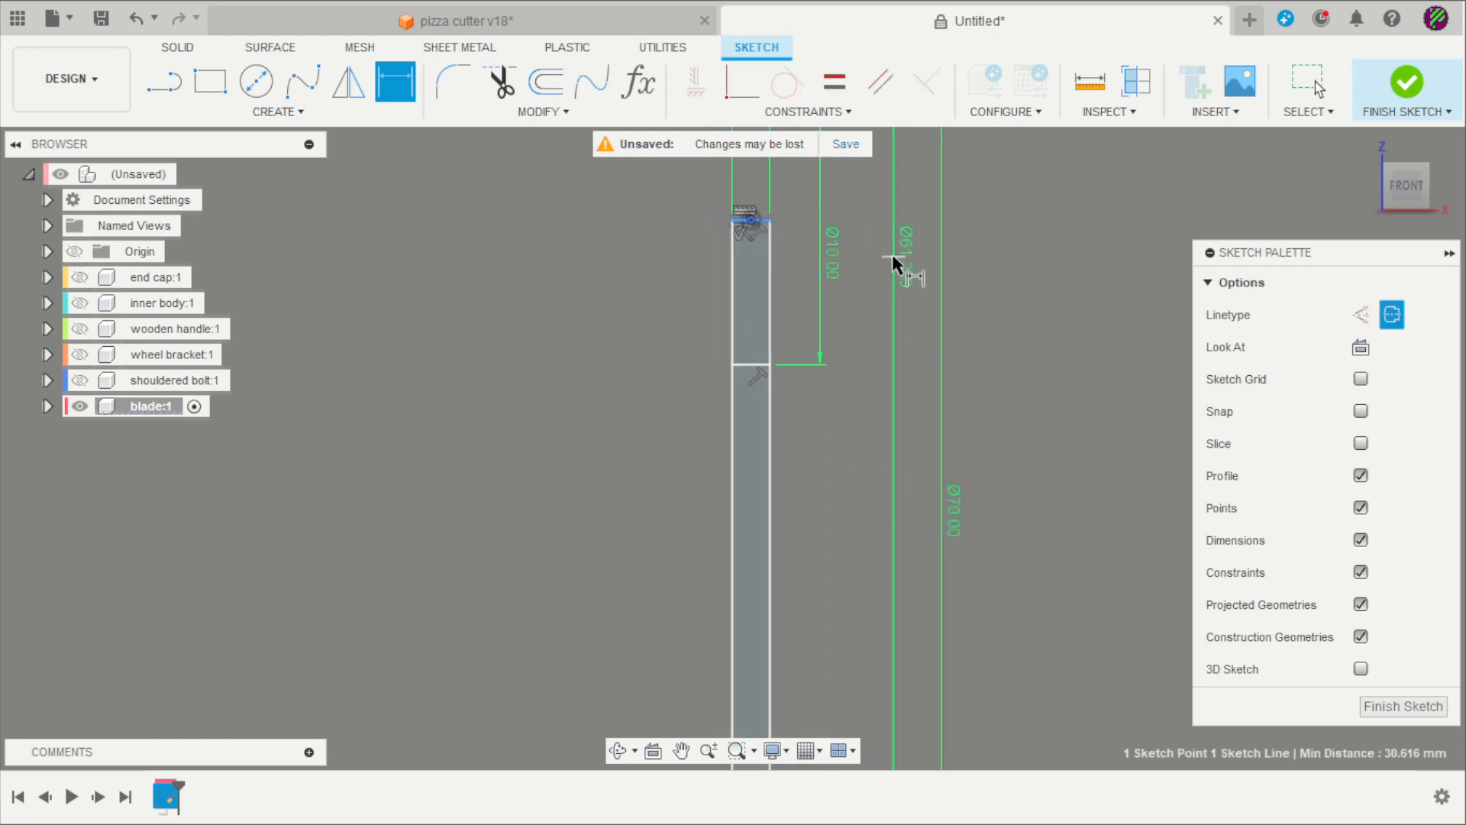
pyautogui.click(892, 258)
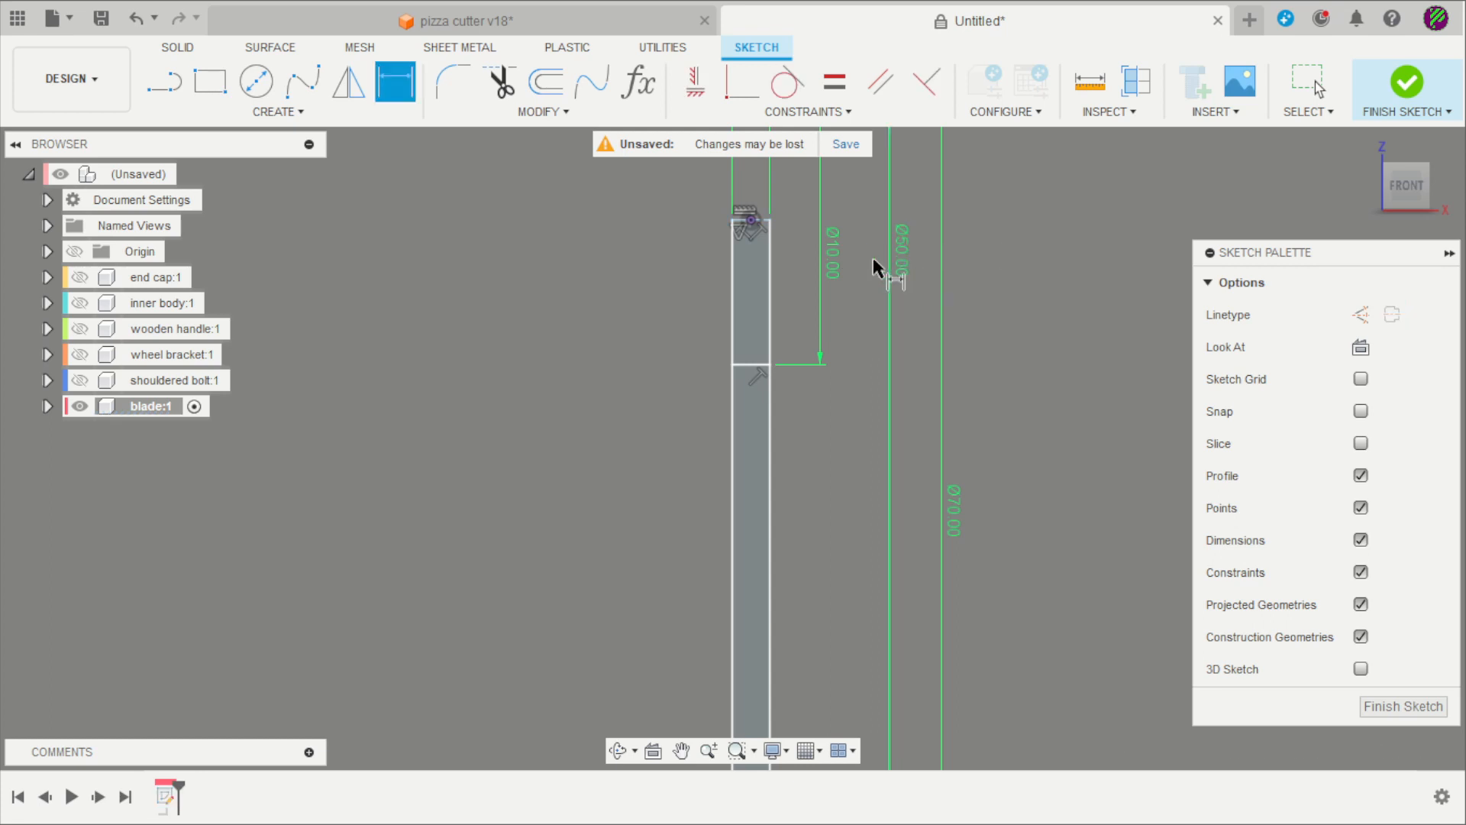
# Finish the blade sketch and revolve the profile below the cross line a full turn around the X axis as a new body
pyautogui.moveTo(873, 267)
pyautogui.keyDown('shift'); pyautogui.mouseDown(button='middle')
pyautogui.moveTo(877, 284)
pyautogui.moveTo(1040, 343)
pyautogui.moveTo(1050, 377)
pyautogui.moveTo(1095, 336)
pyautogui.mouseUp(button='middle'); pyautogui.keyUp('shift')
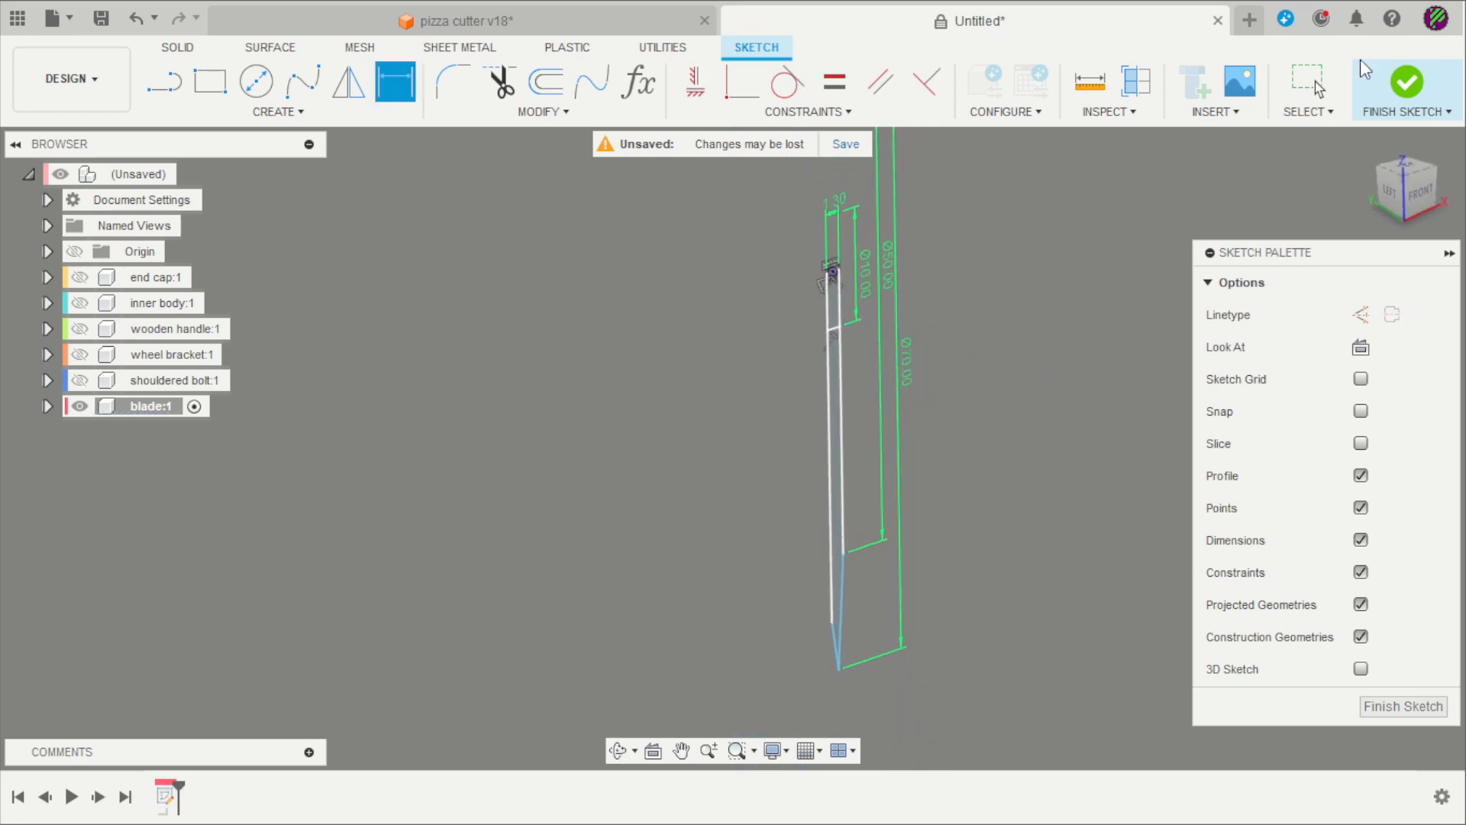
pyautogui.click(1367, 72)
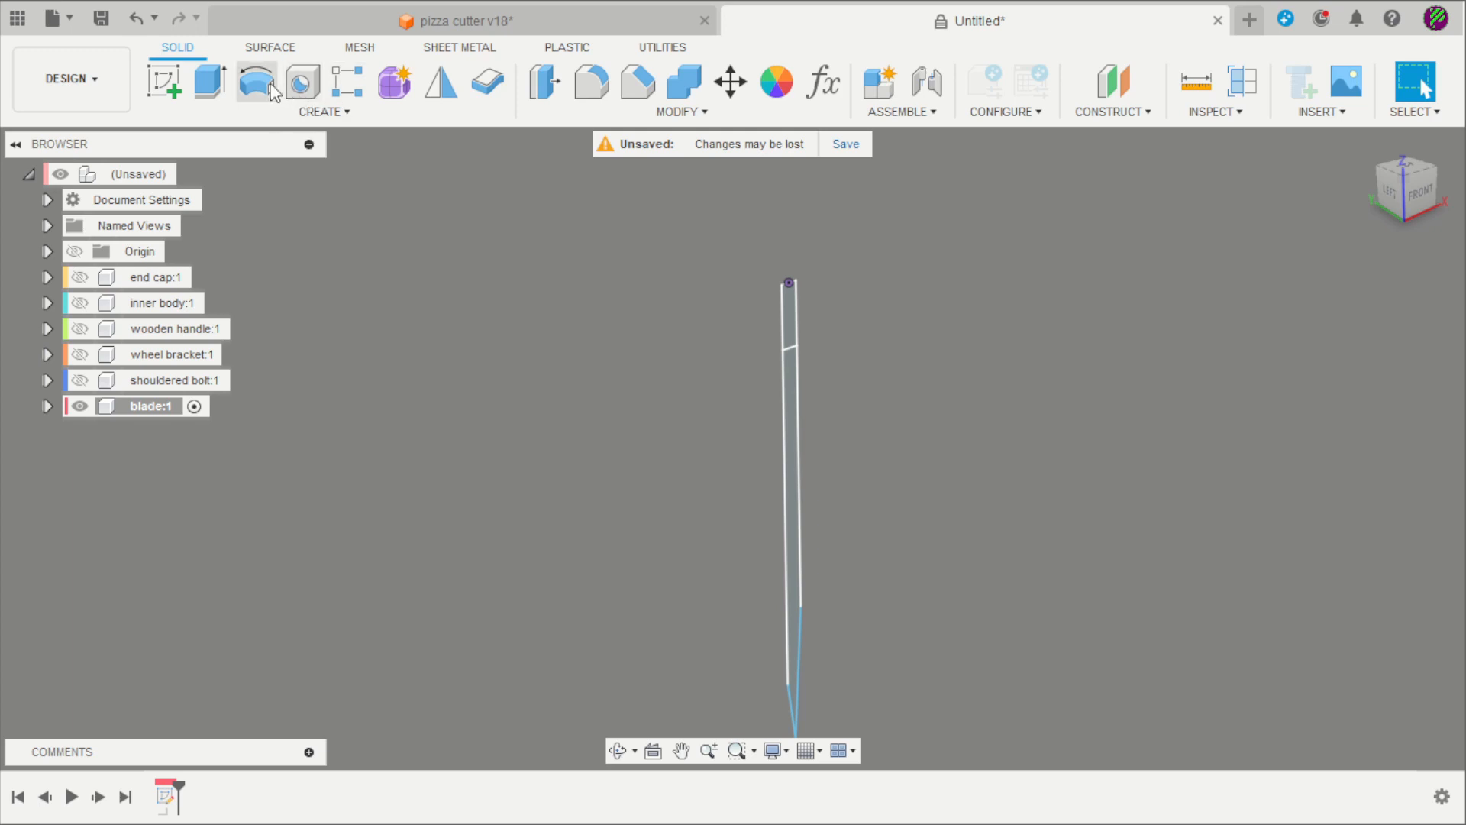
pyautogui.click(257, 82)
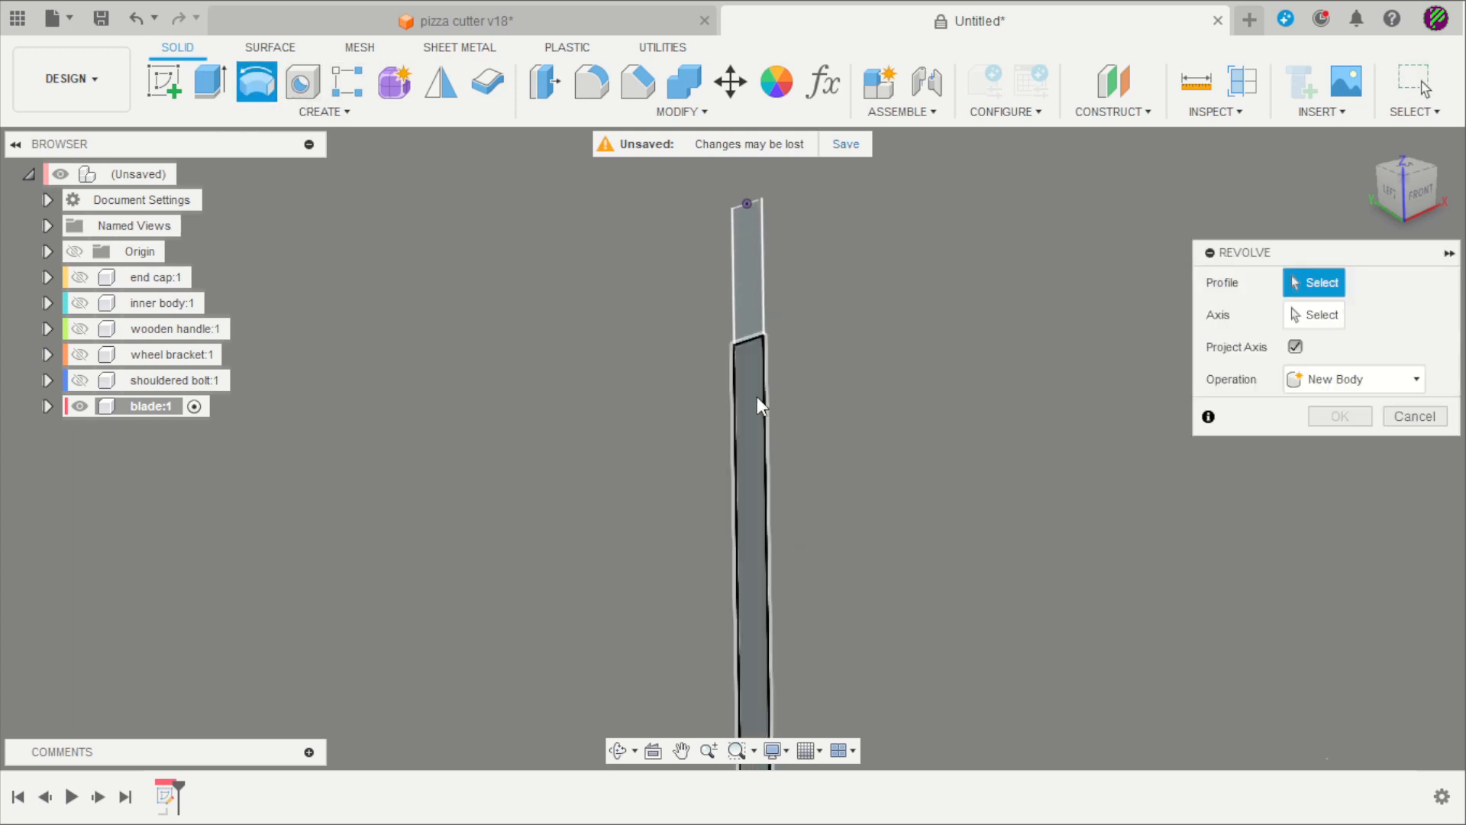
pyautogui.click(757, 396)
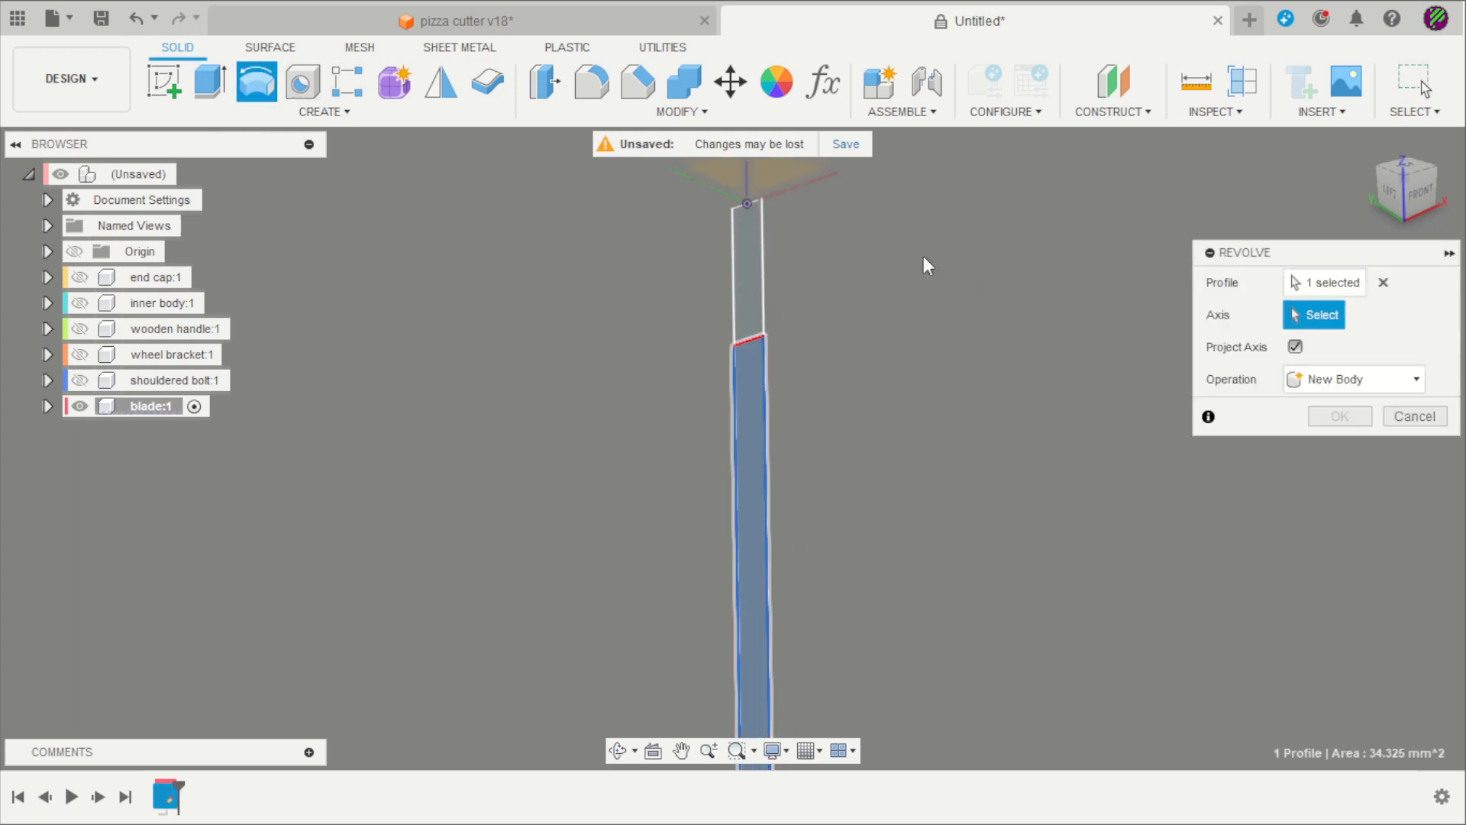
pyautogui.click(808, 185)
pyautogui.scroll(-5, 836, 299)
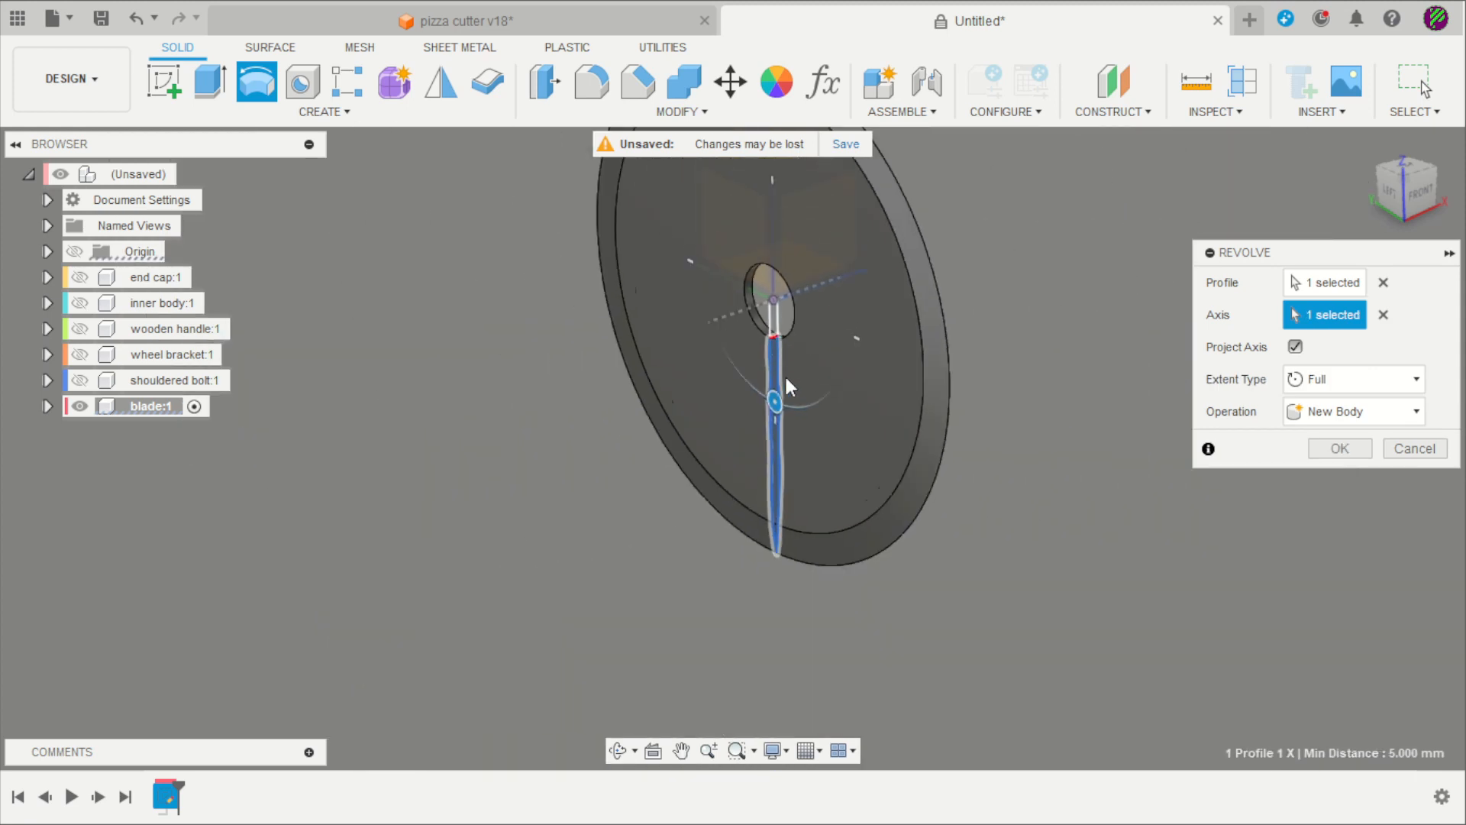
pyautogui.keyDown('shift'); pyautogui.moveTo(975, 242); pyautogui.dragTo(763, 328, button='middle'); pyautogui.keyUp('shift')
pyautogui.click(1342, 450)
# Make the whole assembly active again and show all its components
pyautogui.doubleClick(156, 178)
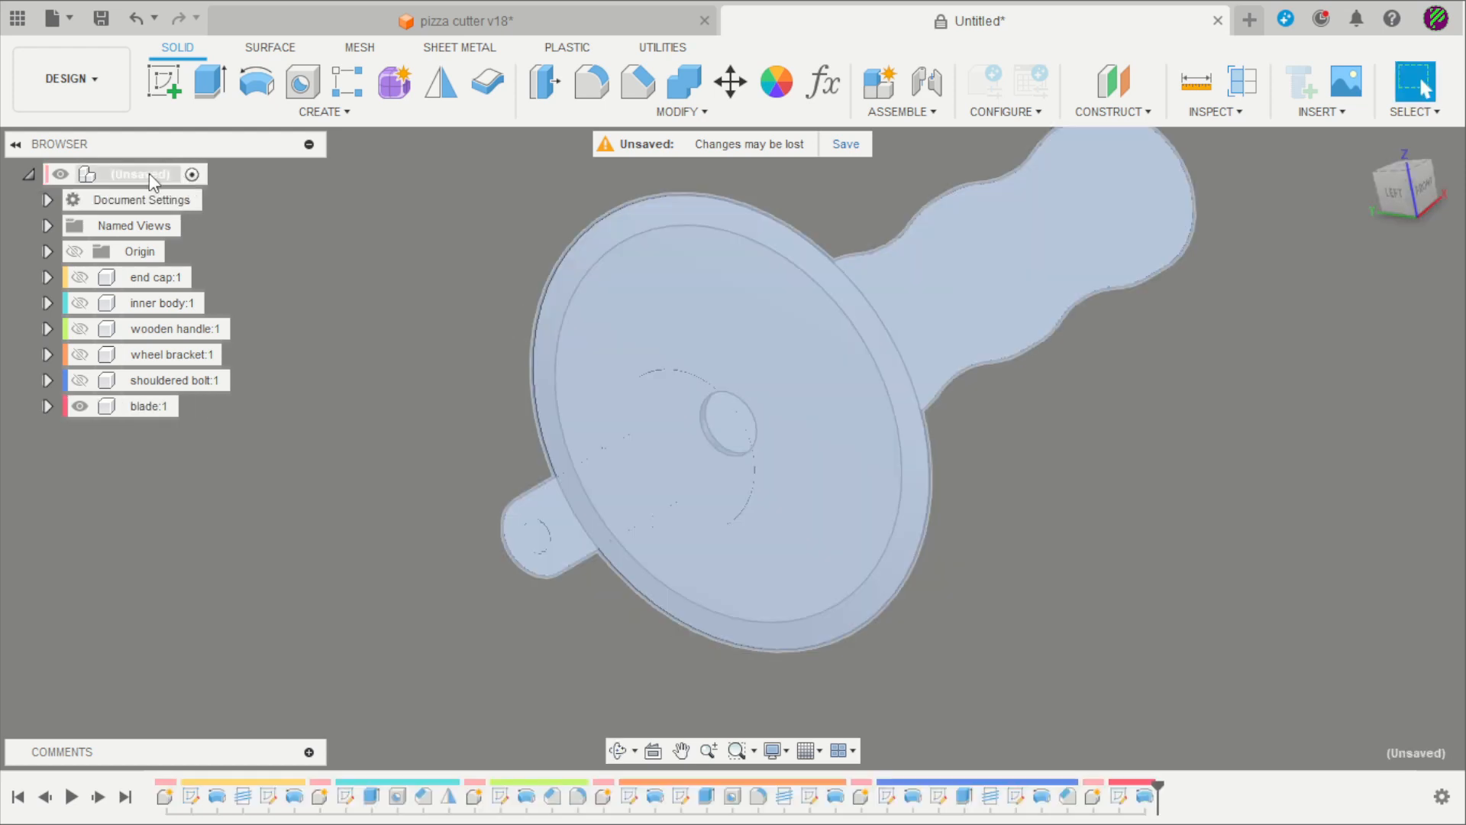
pyautogui.rightClick(151, 181)
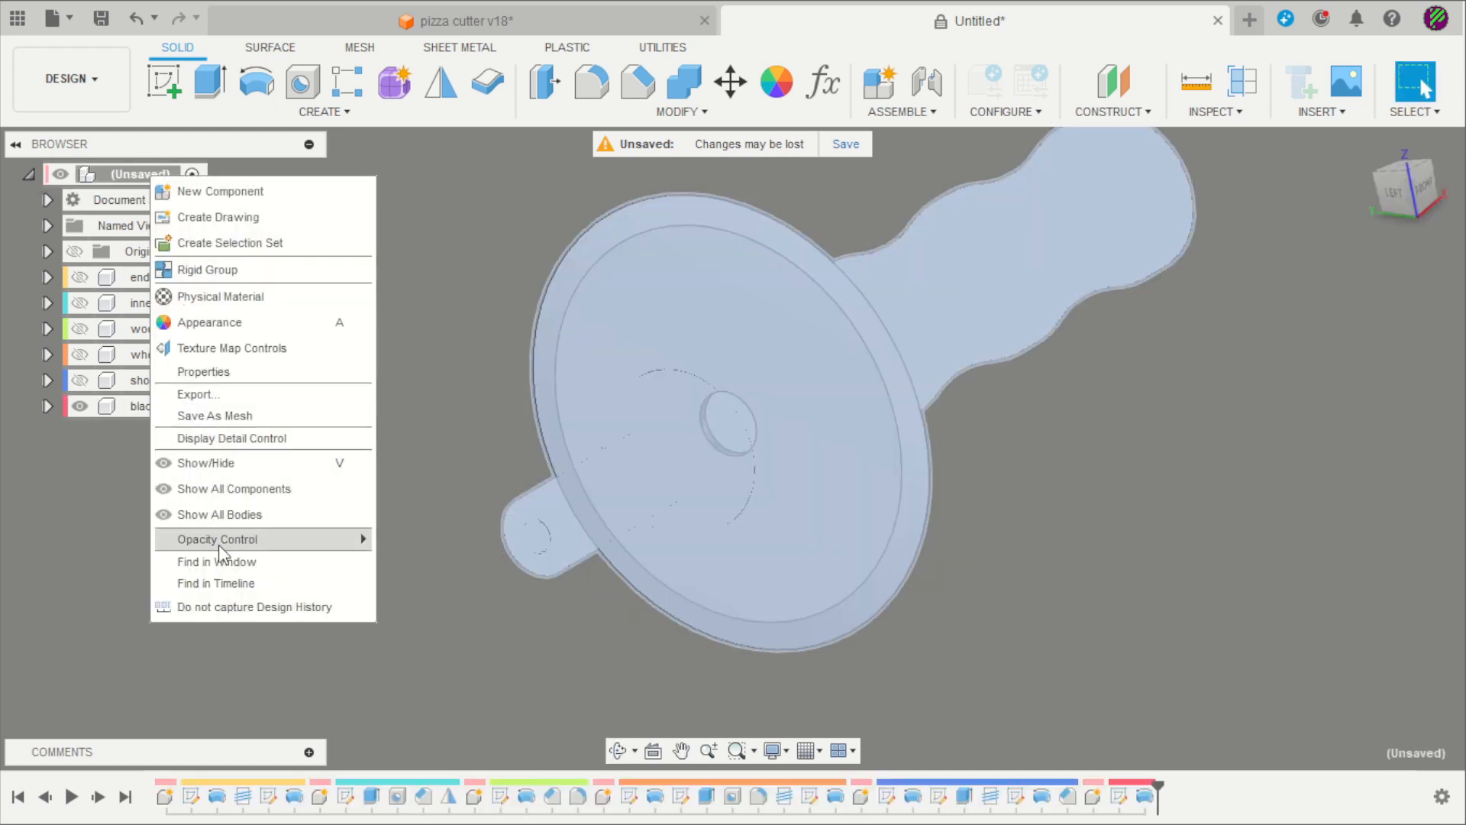
pyautogui.click(235, 489)
pyautogui.keyDown('shift'); pyautogui.moveTo(305, 481); pyautogui.dragTo(585, 501, button='middle'); pyautogui.keyUp('shift')
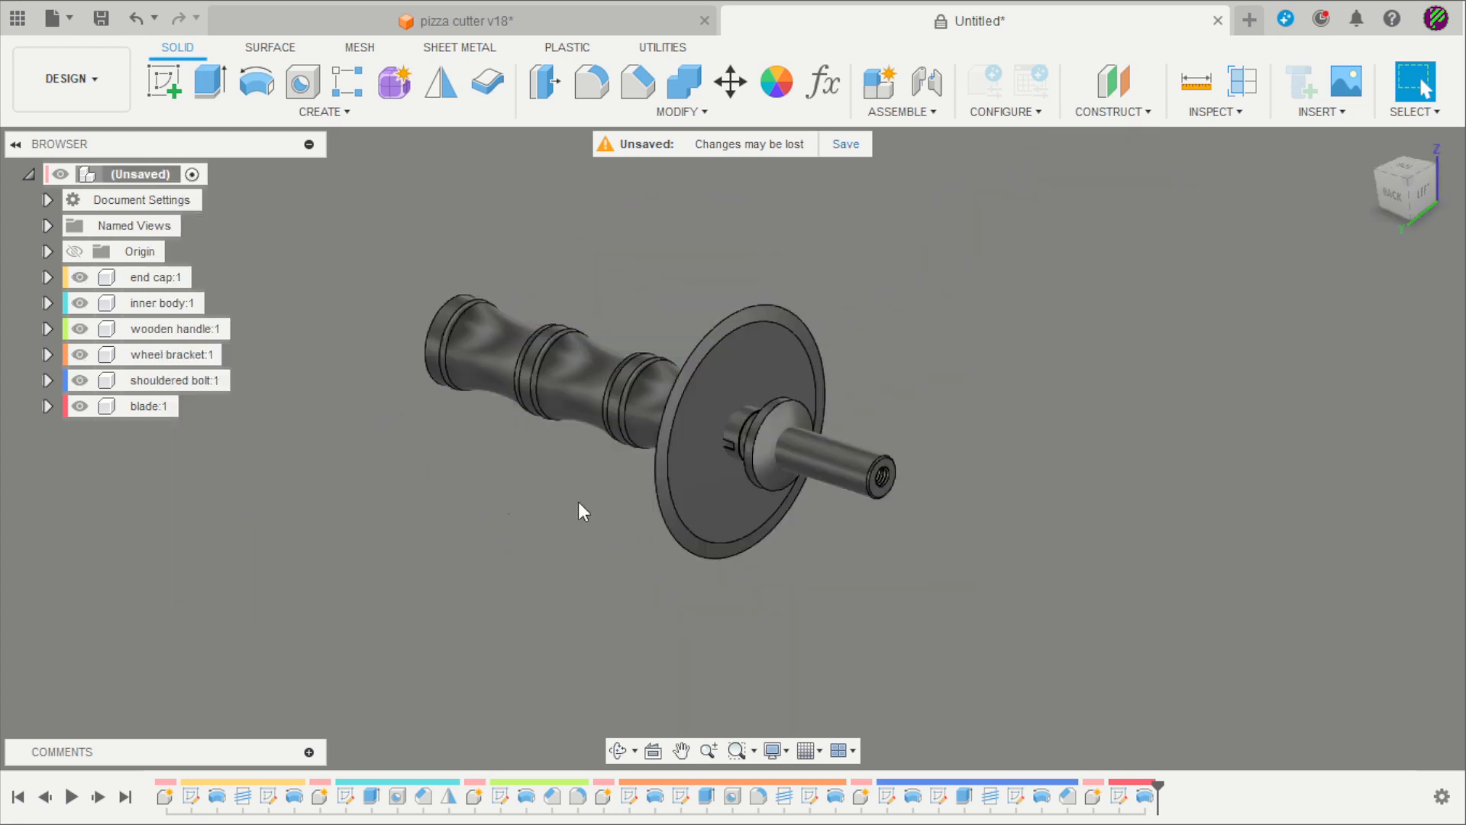
# Ground the end cap component and turn on the distinct color display of the components
pyautogui.rightClick(146, 279)
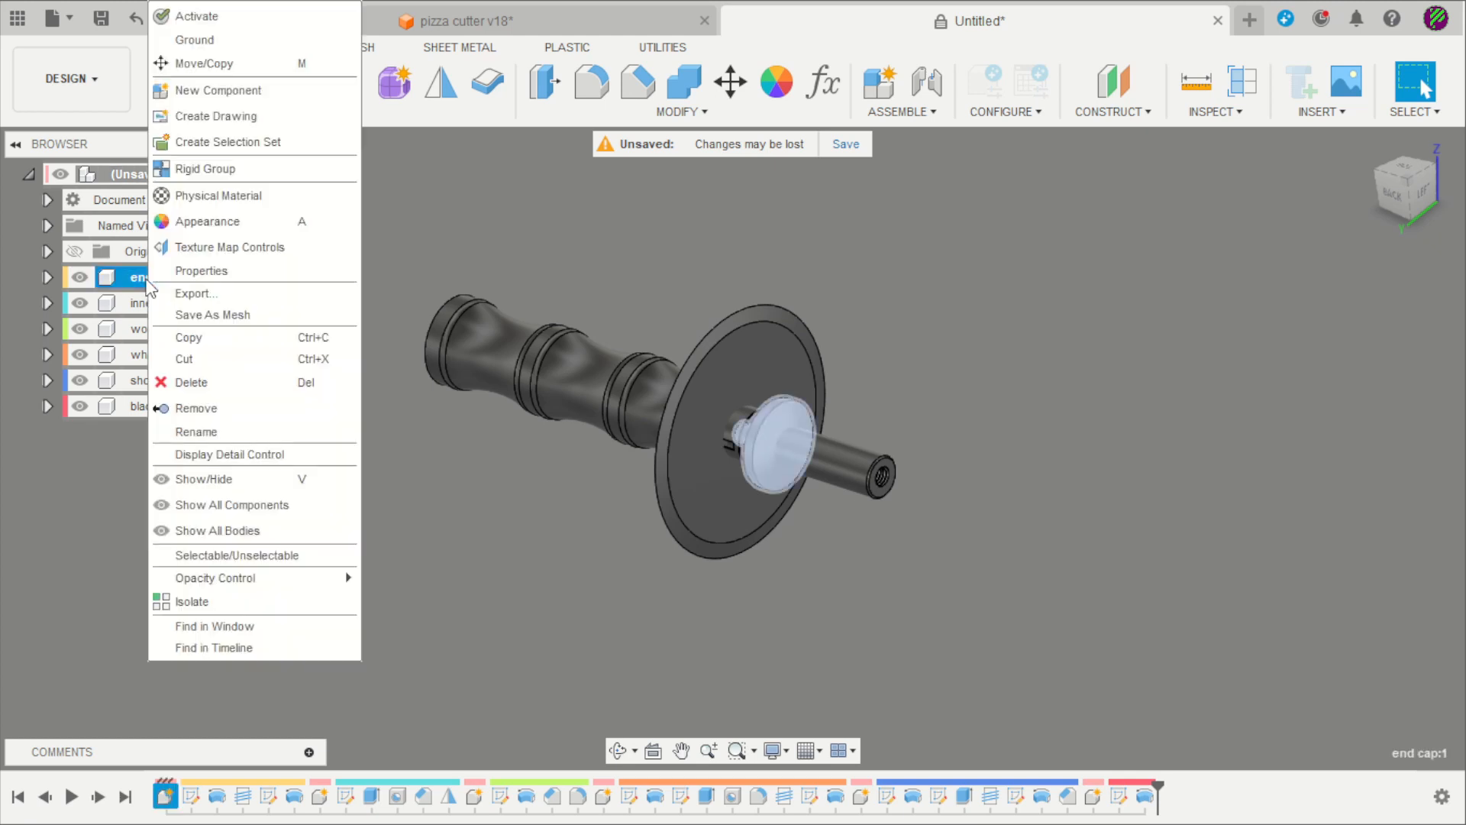
pyautogui.click(196, 41)
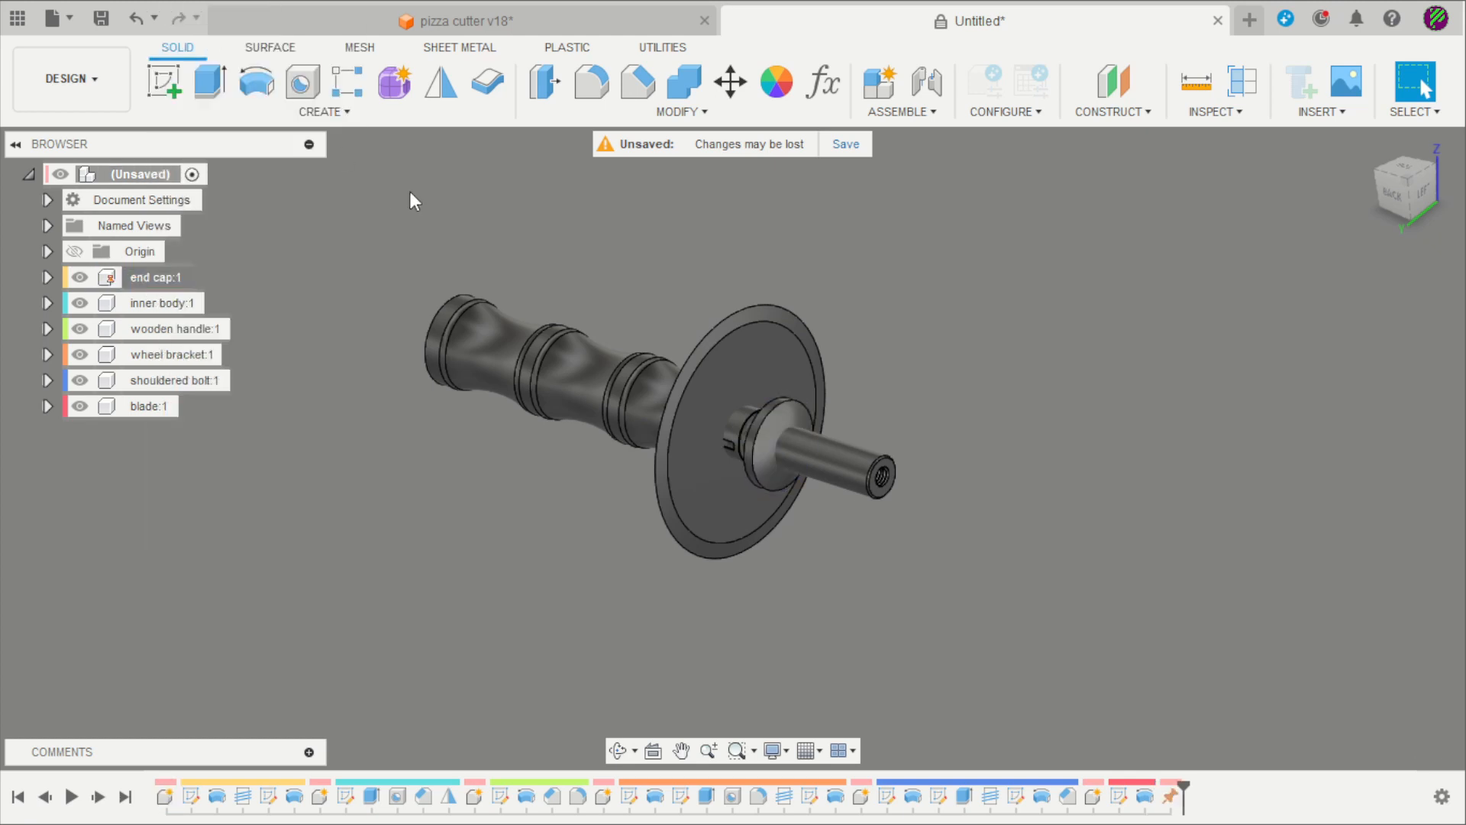
pyautogui.scroll(-2, 538, 397)
pyautogui.keyDown('shift'); pyautogui.moveTo(550, 420); pyautogui.dragTo(382, 505, button='middle'); pyautogui.keyUp('shift')
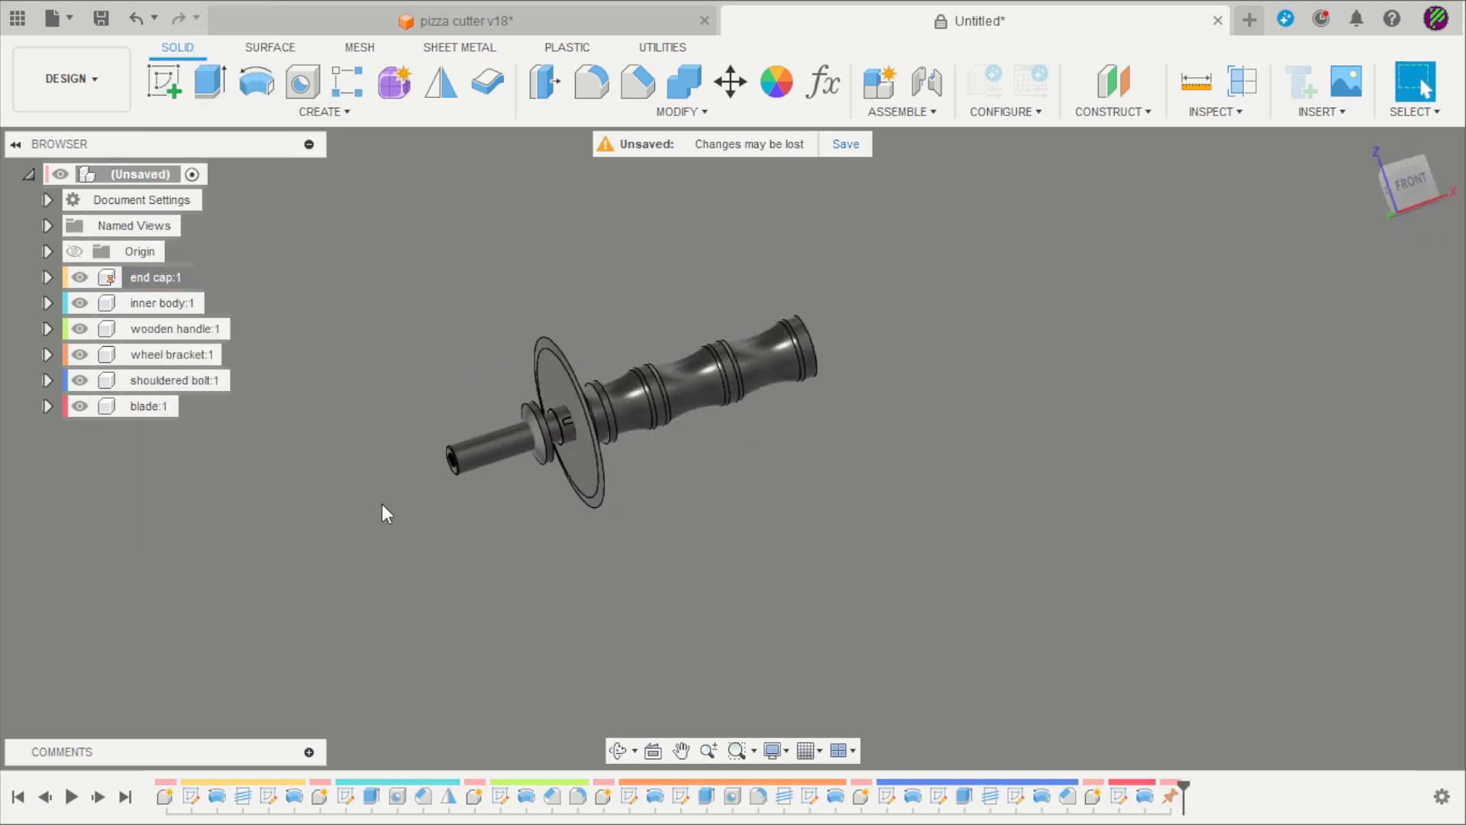
pyautogui.hotkey('shift', 'n')
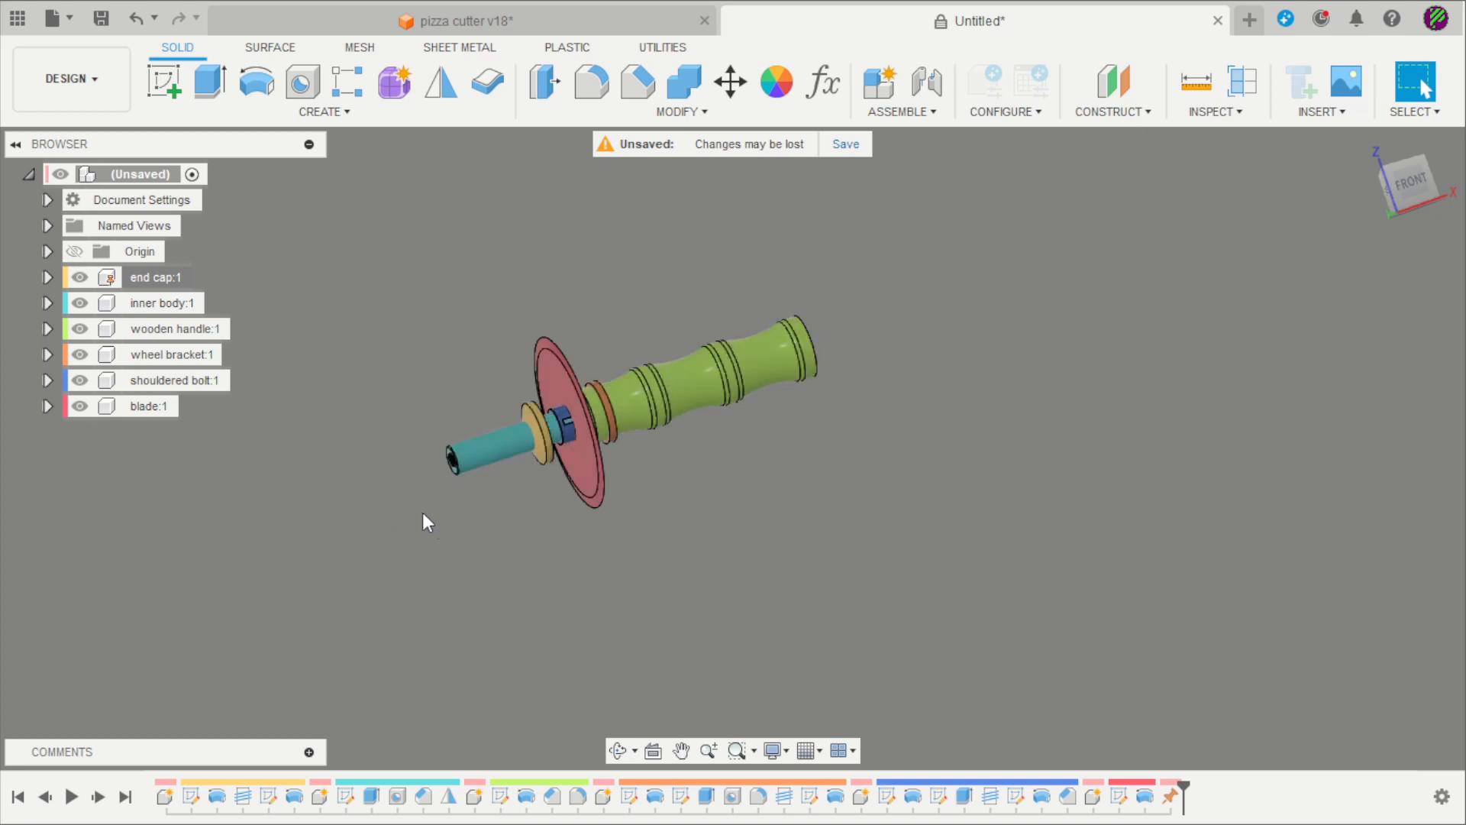
pyautogui.keyDown('shift'); pyautogui.moveTo(458, 540); pyautogui.dragTo(416, 567, button='middle'); pyautogui.keyUp('shift')
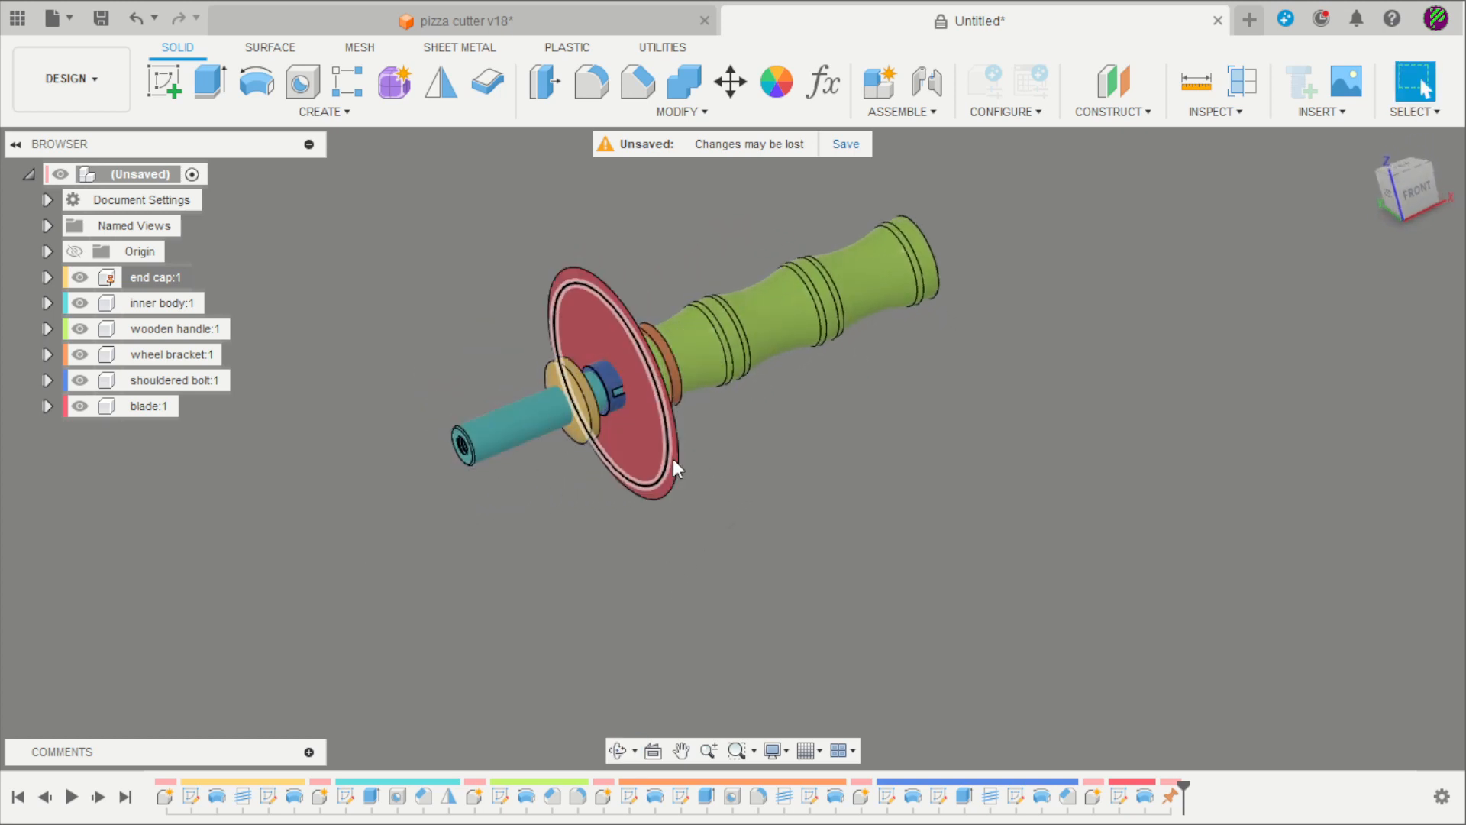
# Pull the blade, wooden handle, wheel bracket, inner body and shouldered bolt away from the grounded end cap so all parts are separated
pyautogui.moveTo(672, 458); pyautogui.dragTo(1062, 378)
pyautogui.moveTo(829, 332); pyautogui.dragTo(1022, 401)
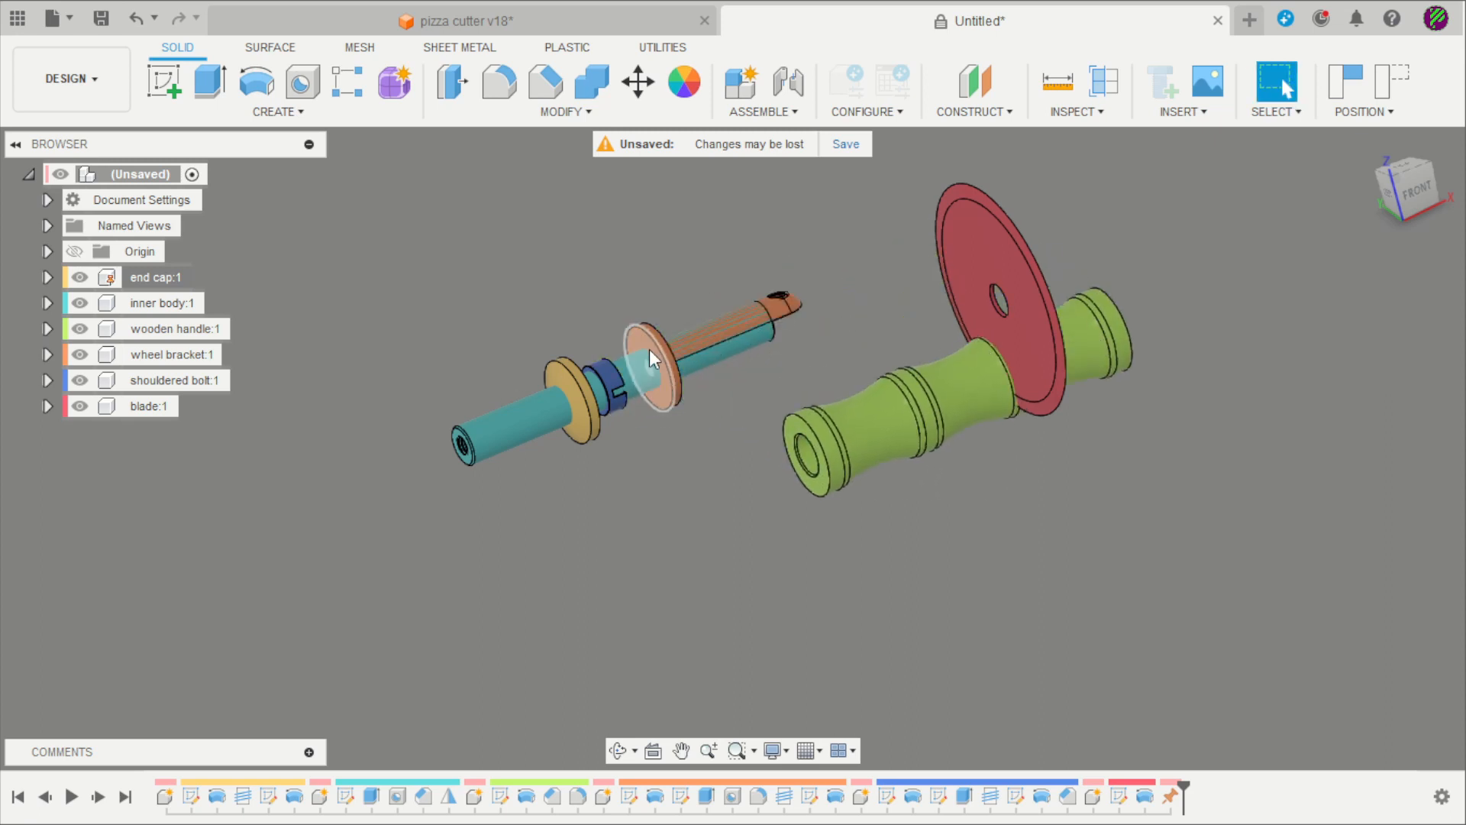
pyautogui.moveTo(653, 359); pyautogui.dragTo(952, 177)
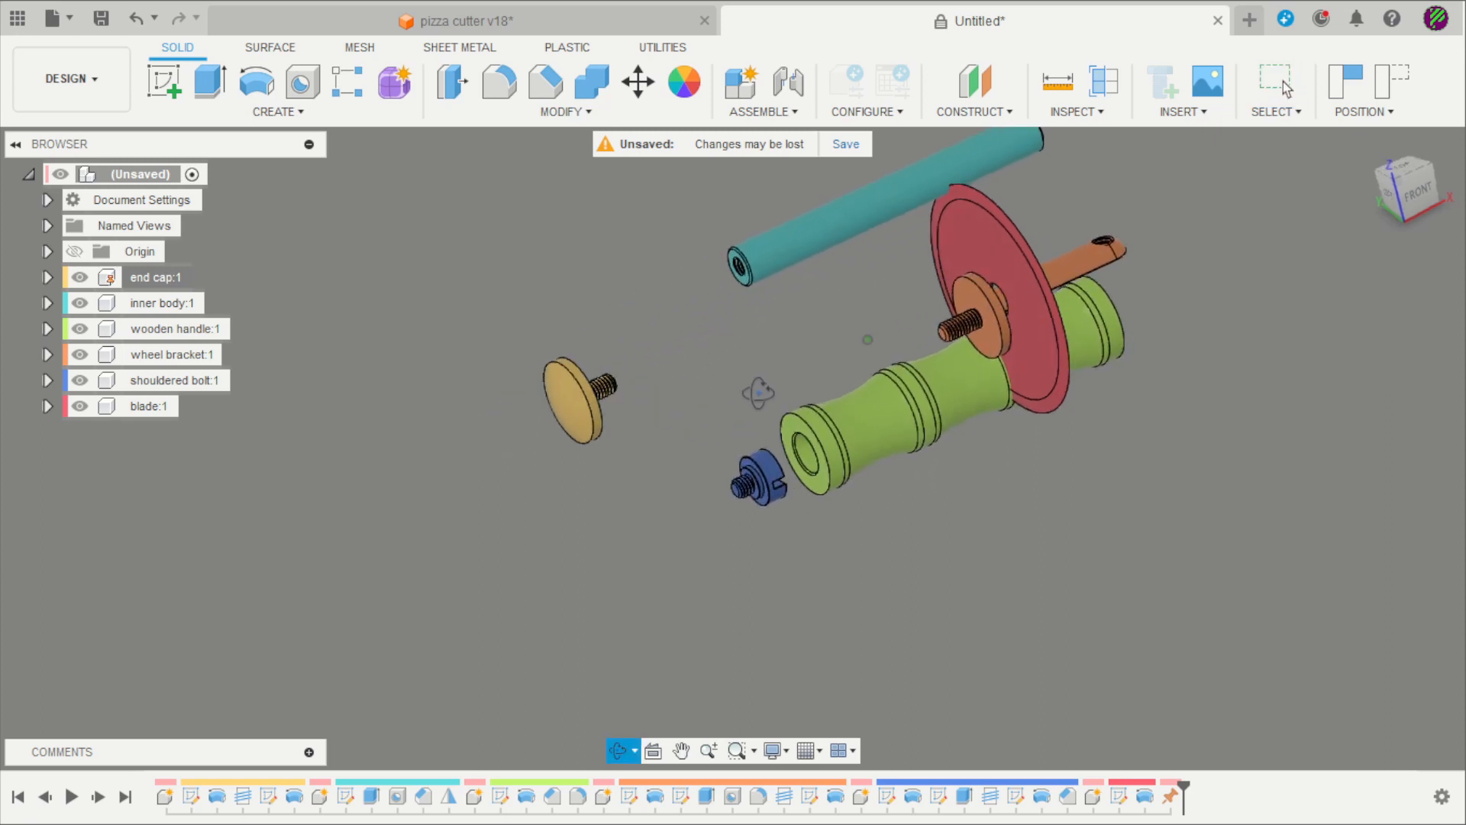
# Join the inner body to the end cap, aligning its threaded hole's end face center with the base of the cap's threaded stud
pyautogui.scroll(5, 789, 305)
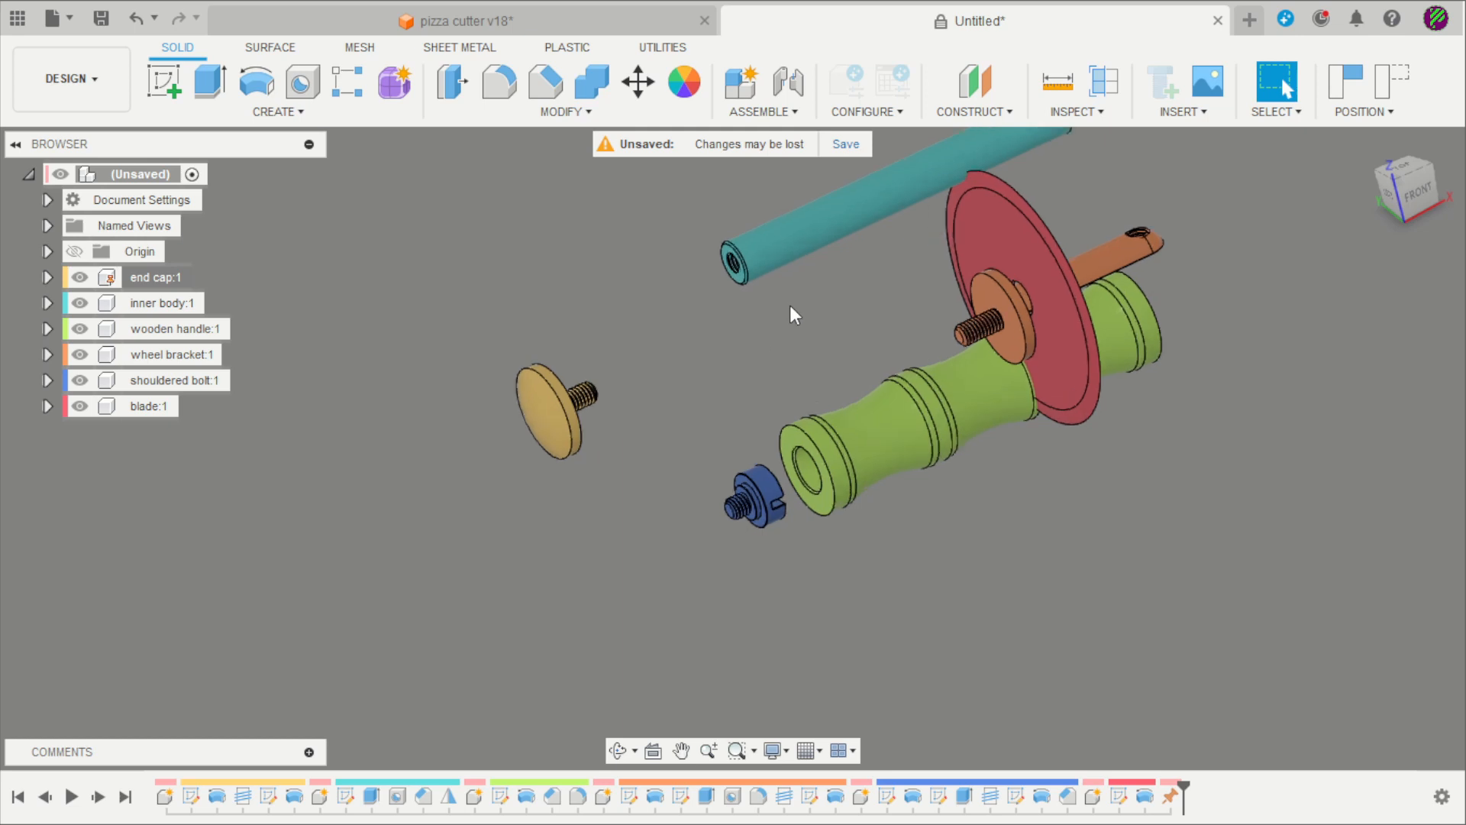
pyautogui.click(787, 82)
pyautogui.scroll(5, 721, 290)
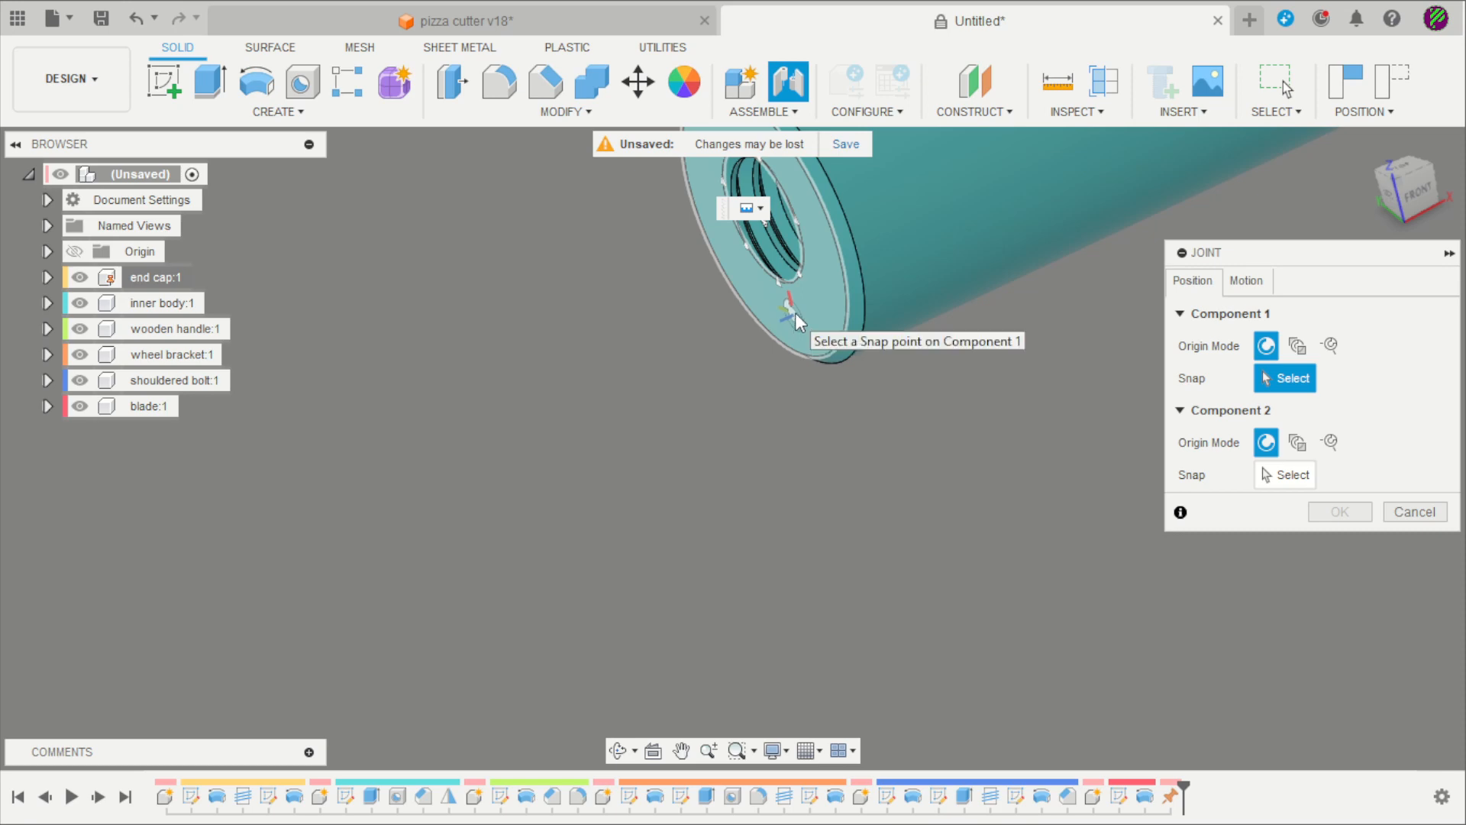
pyautogui.click(784, 252)
pyautogui.scroll(-5, 782, 367)
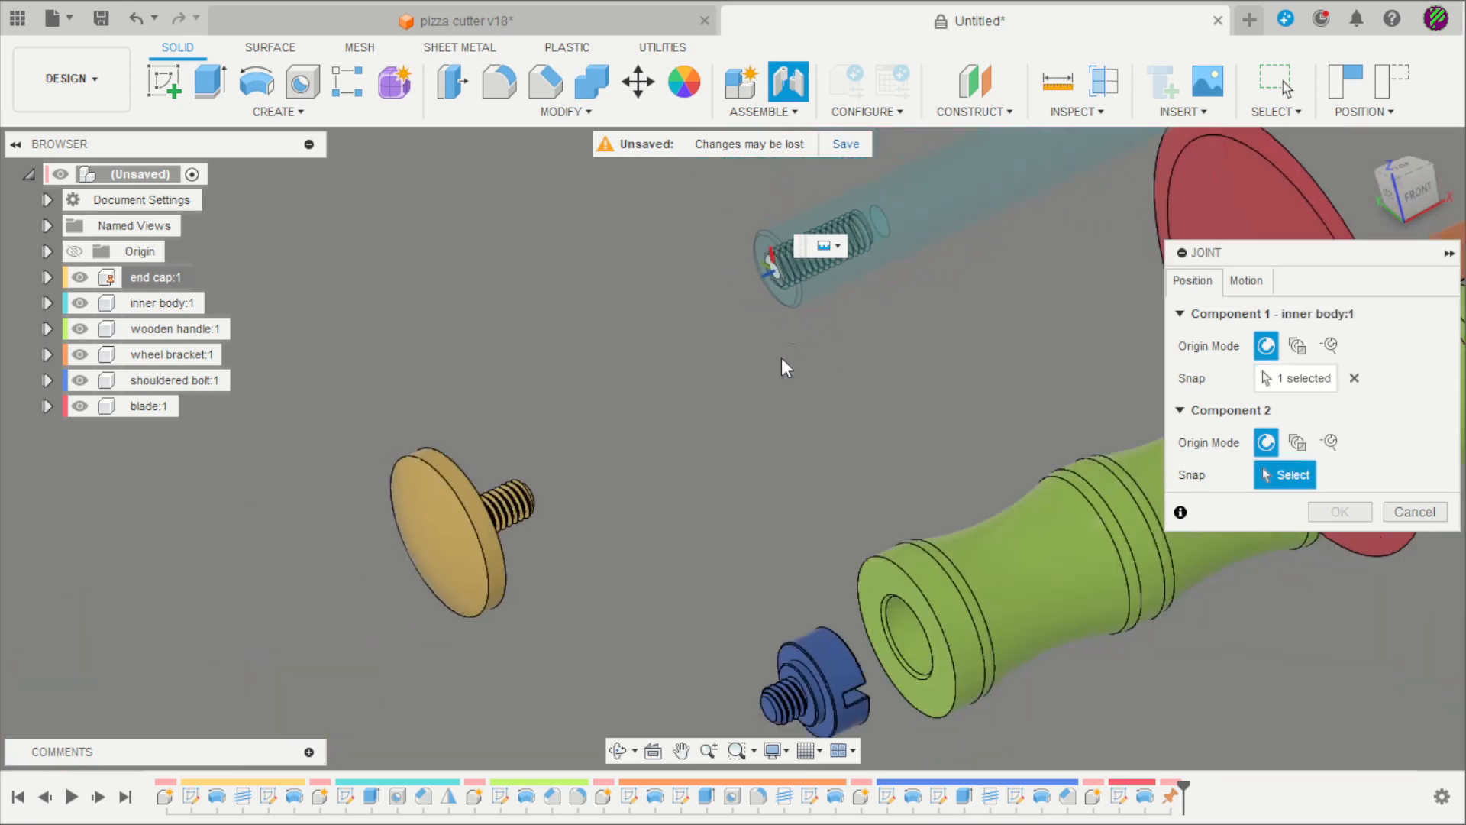
pyautogui.scroll(4, 655, 441)
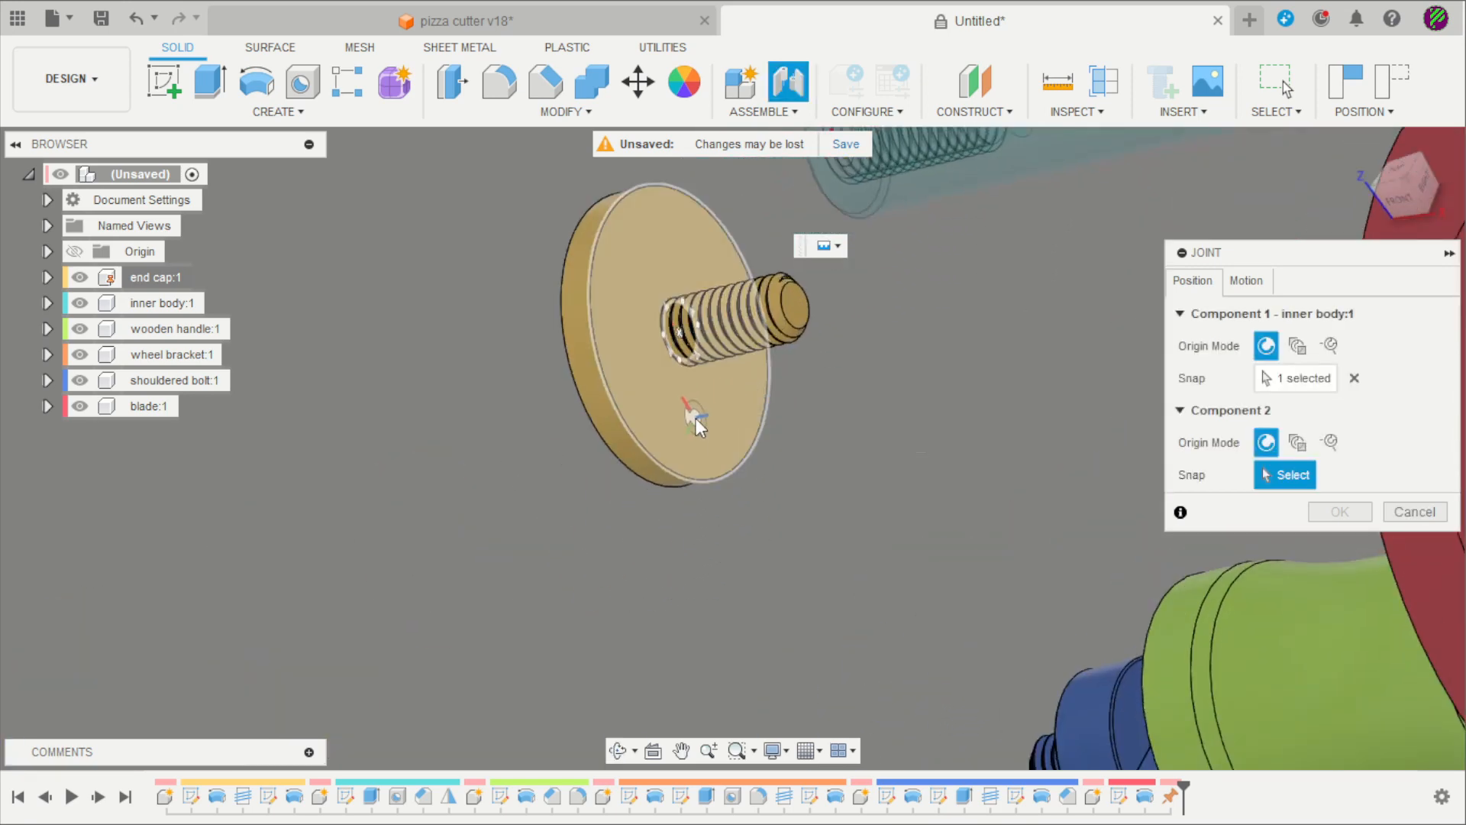
pyautogui.click(643, 393)
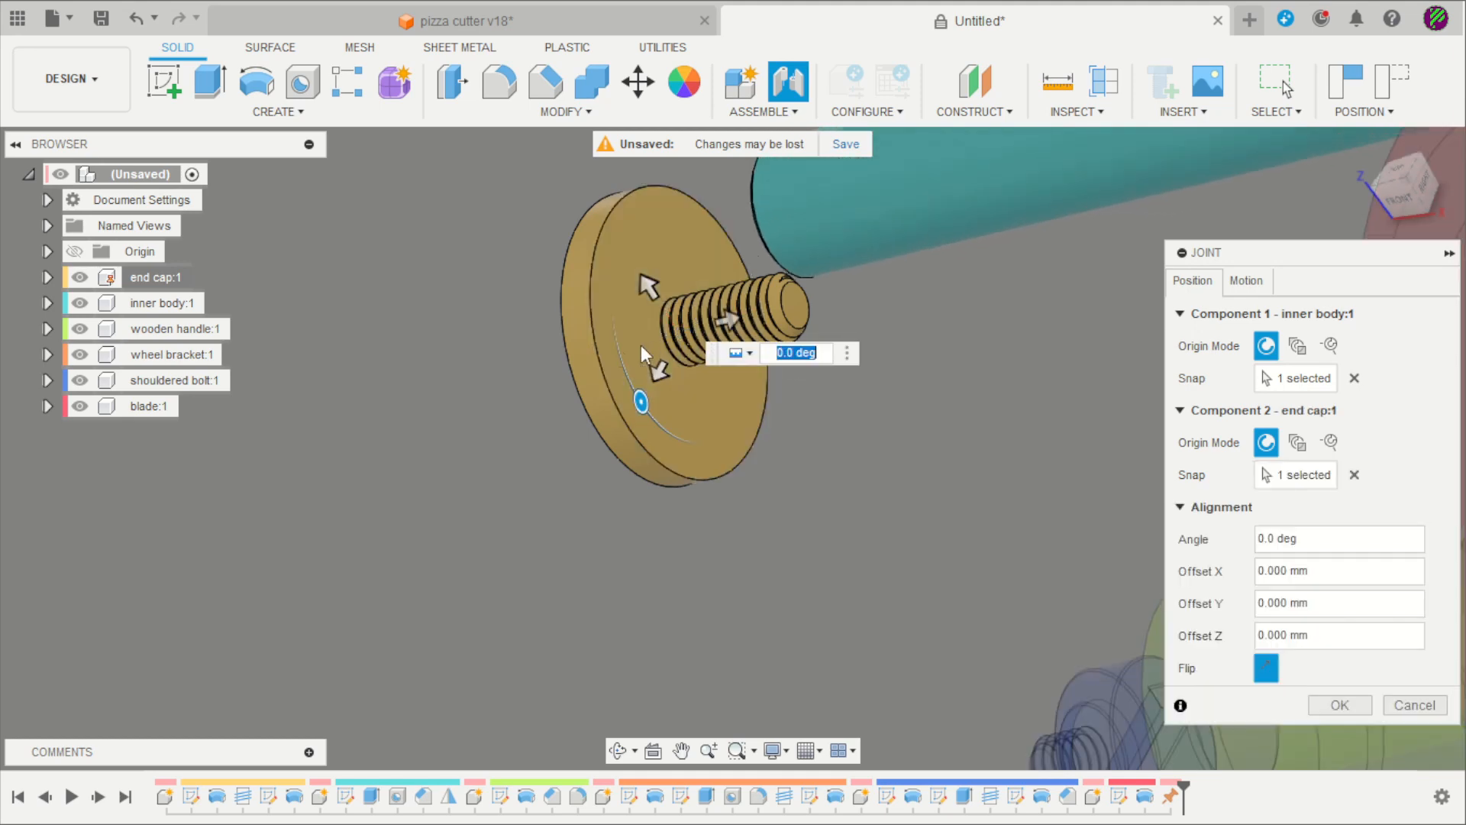
pyautogui.scroll(-3, 390, 370)
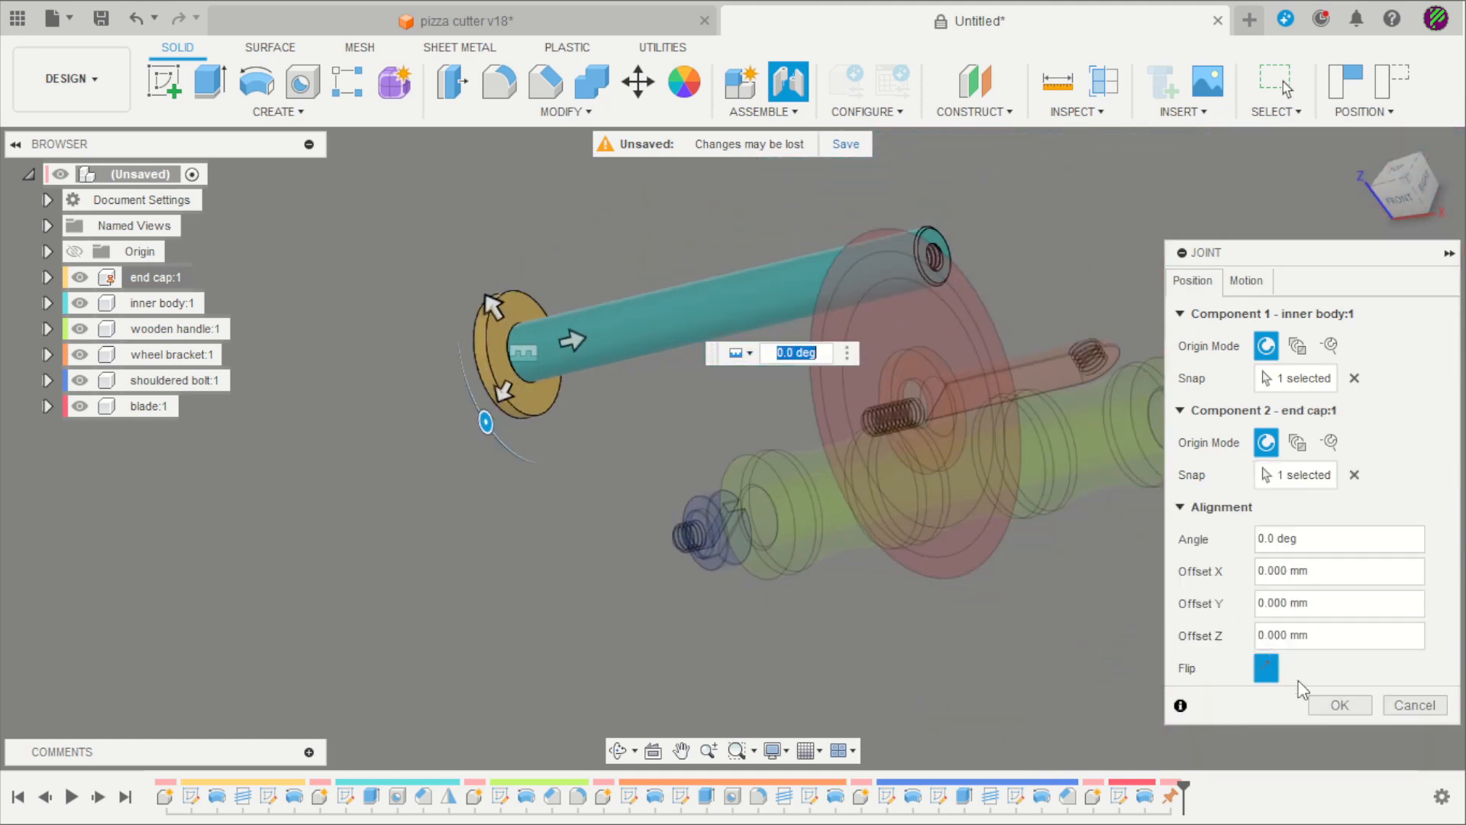
pyautogui.click(1336, 704)
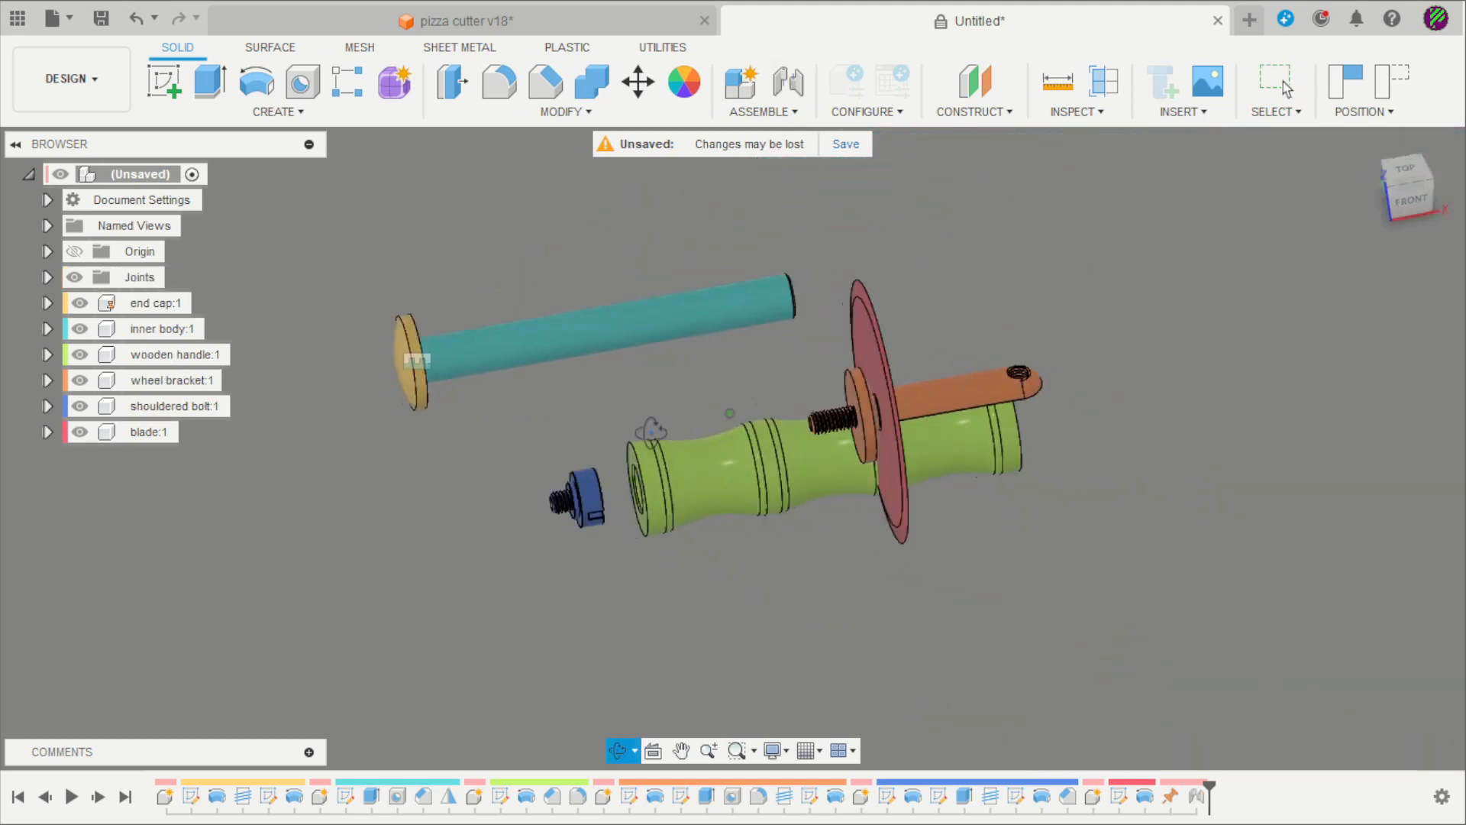
# Join the wooden handle to the end cap, aligning the center of its bore's end face with the center of the cap's inner face
pyautogui.press('j')
pyautogui.scroll(5, 604, 525)
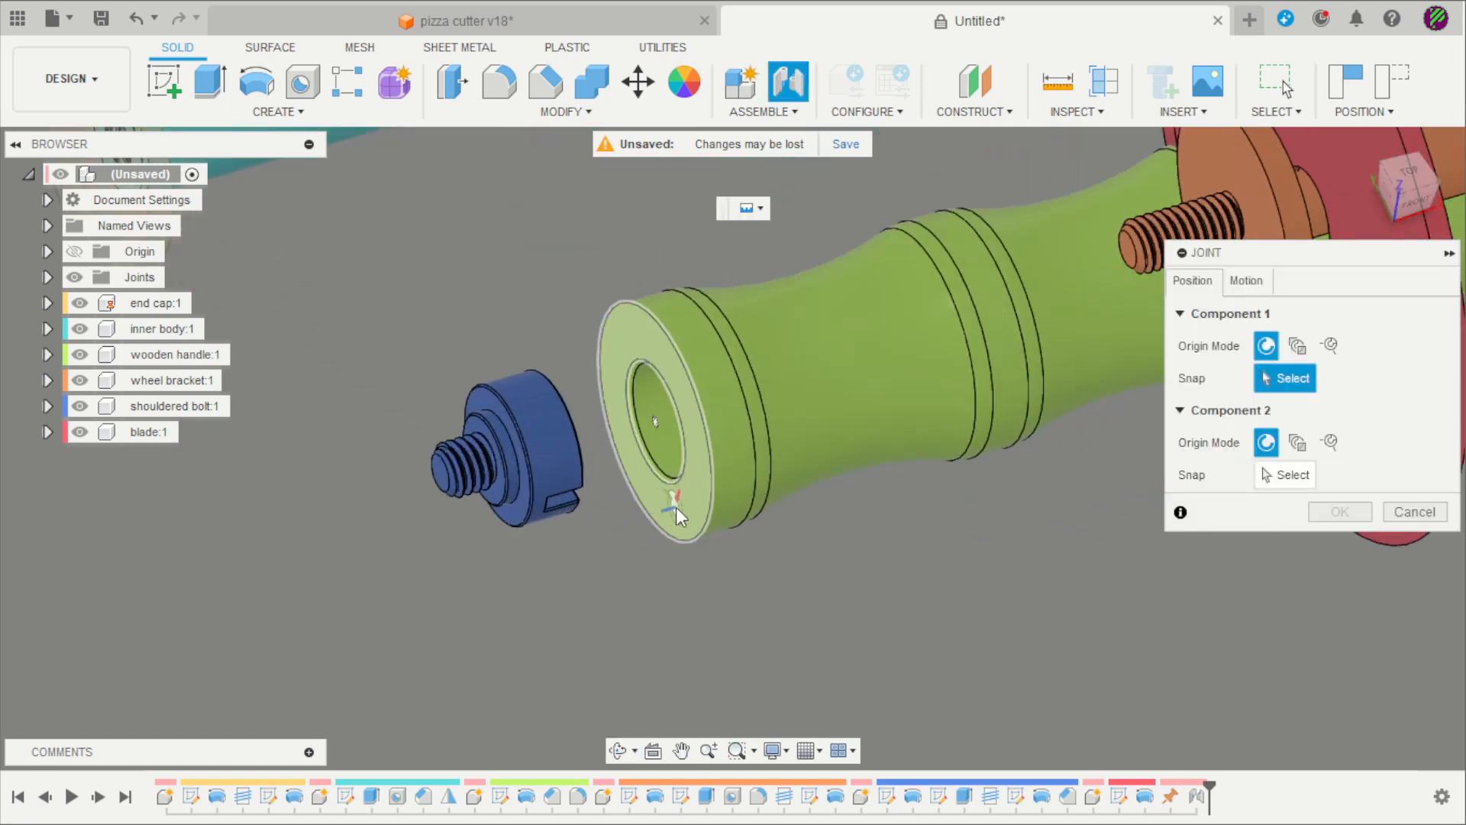
pyautogui.click(658, 455)
pyautogui.scroll(-5, 658, 455)
pyautogui.scroll(5, 539, 321)
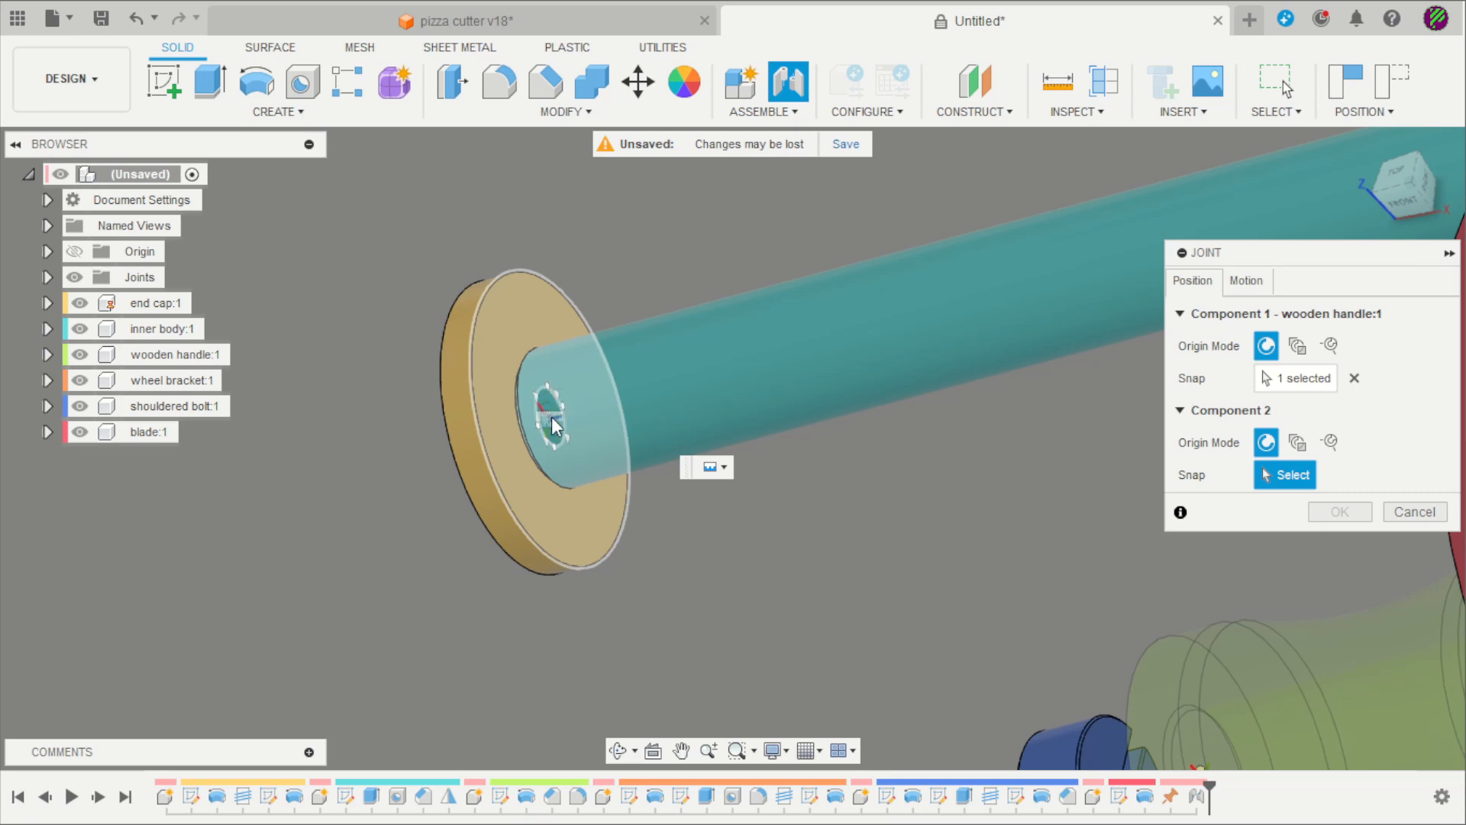
pyautogui.click(552, 426)
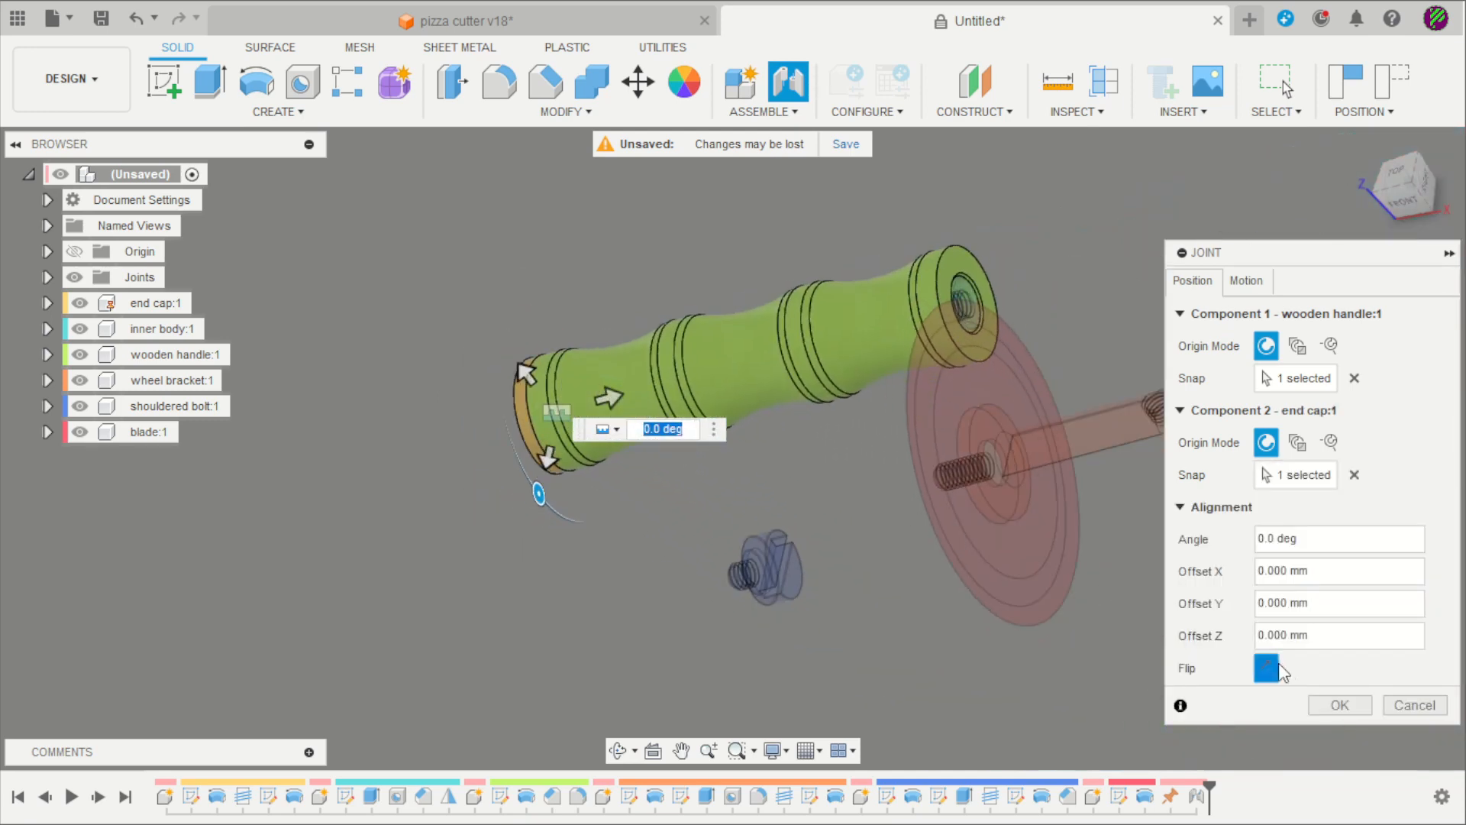
pyautogui.click(1329, 704)
# Join the wheel bracket to the inner body, aligning the base of its threaded stud with the open threaded hole at the handle's free end
pyautogui.keyDown('shift'); pyautogui.moveTo(664, 498); pyautogui.dragTo(994, 402, button='middle'); pyautogui.keyUp('shift')
pyautogui.scroll(5, 782, 562)
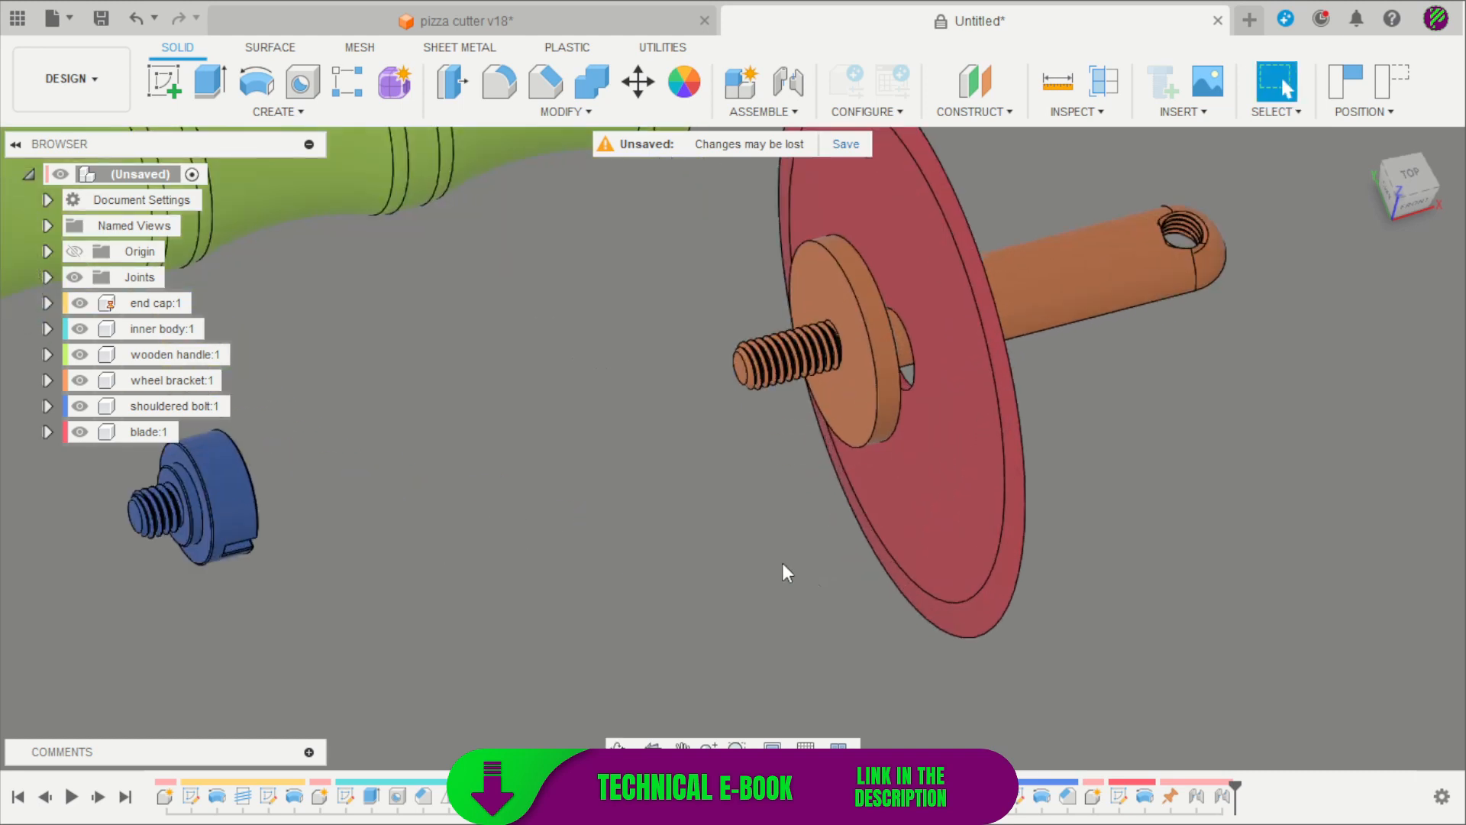
pyautogui.press('j')
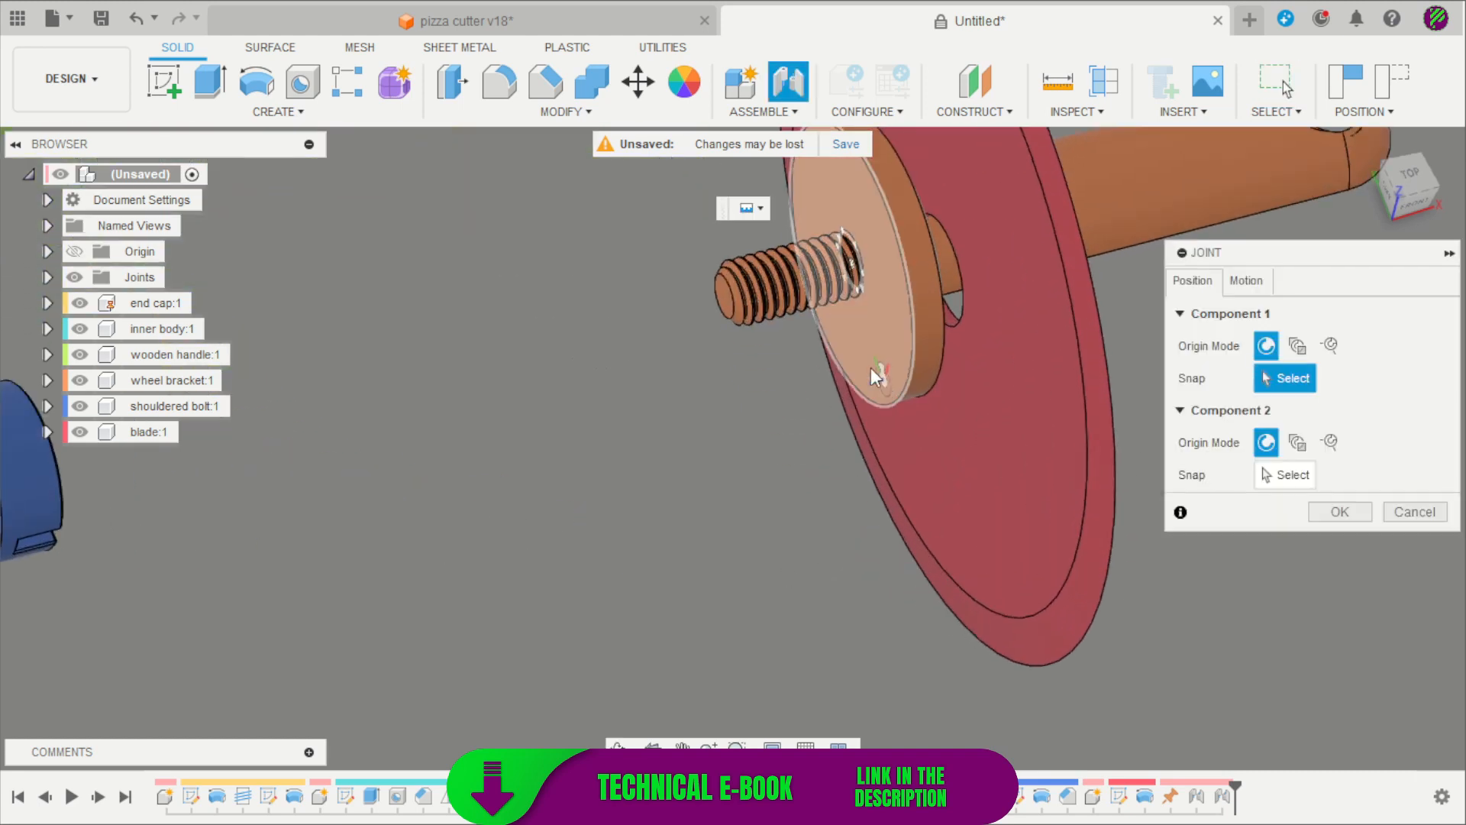
pyautogui.click(854, 281)
pyautogui.scroll(-5, 654, 539)
pyautogui.keyDown('shift'); pyautogui.moveTo(654, 540); pyautogui.dragTo(540, 572, button='middle'); pyautogui.keyUp('shift')
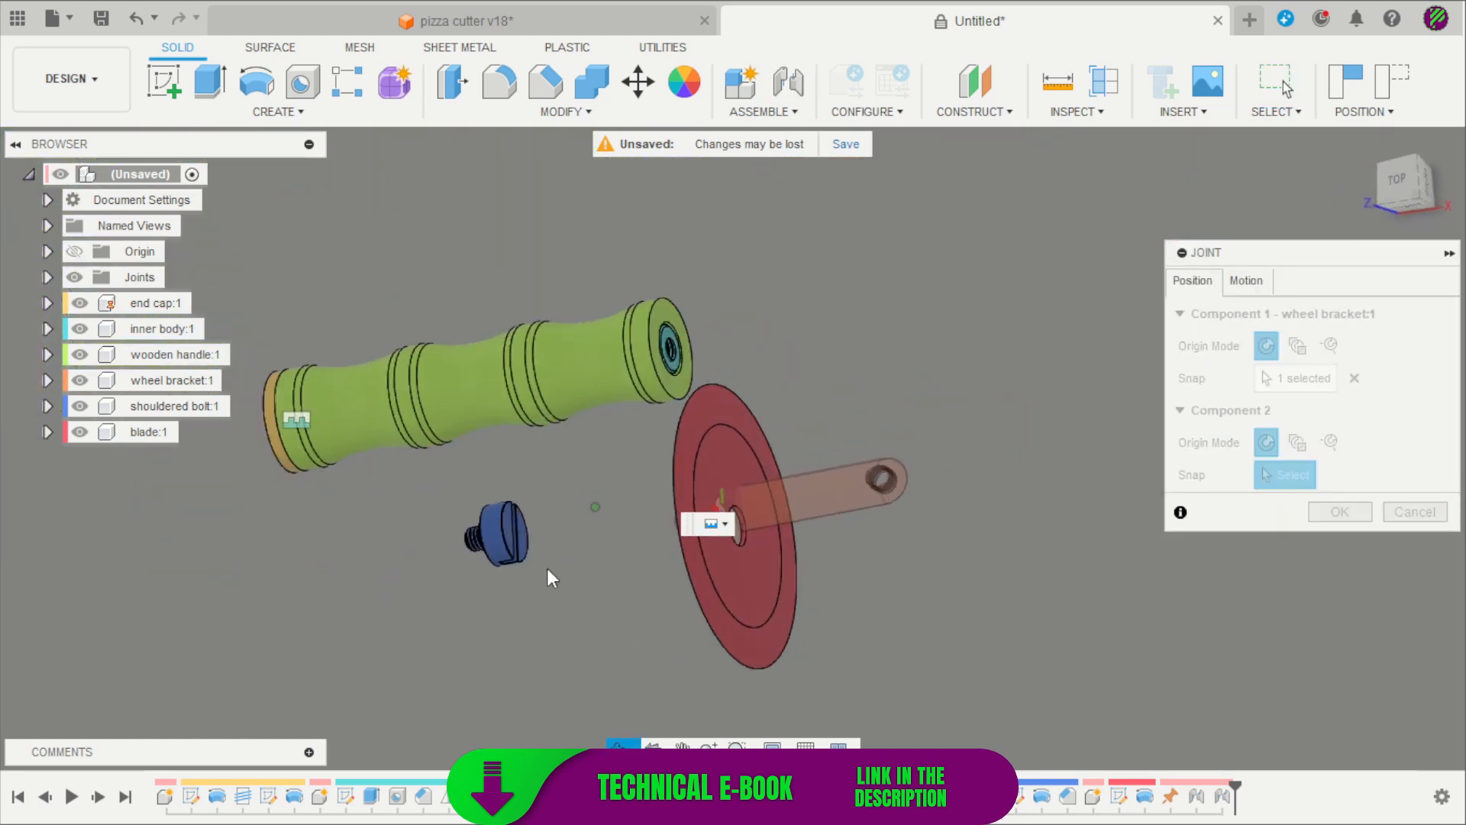
pyautogui.scroll(4, 667, 367)
pyautogui.scroll(5, 667, 366)
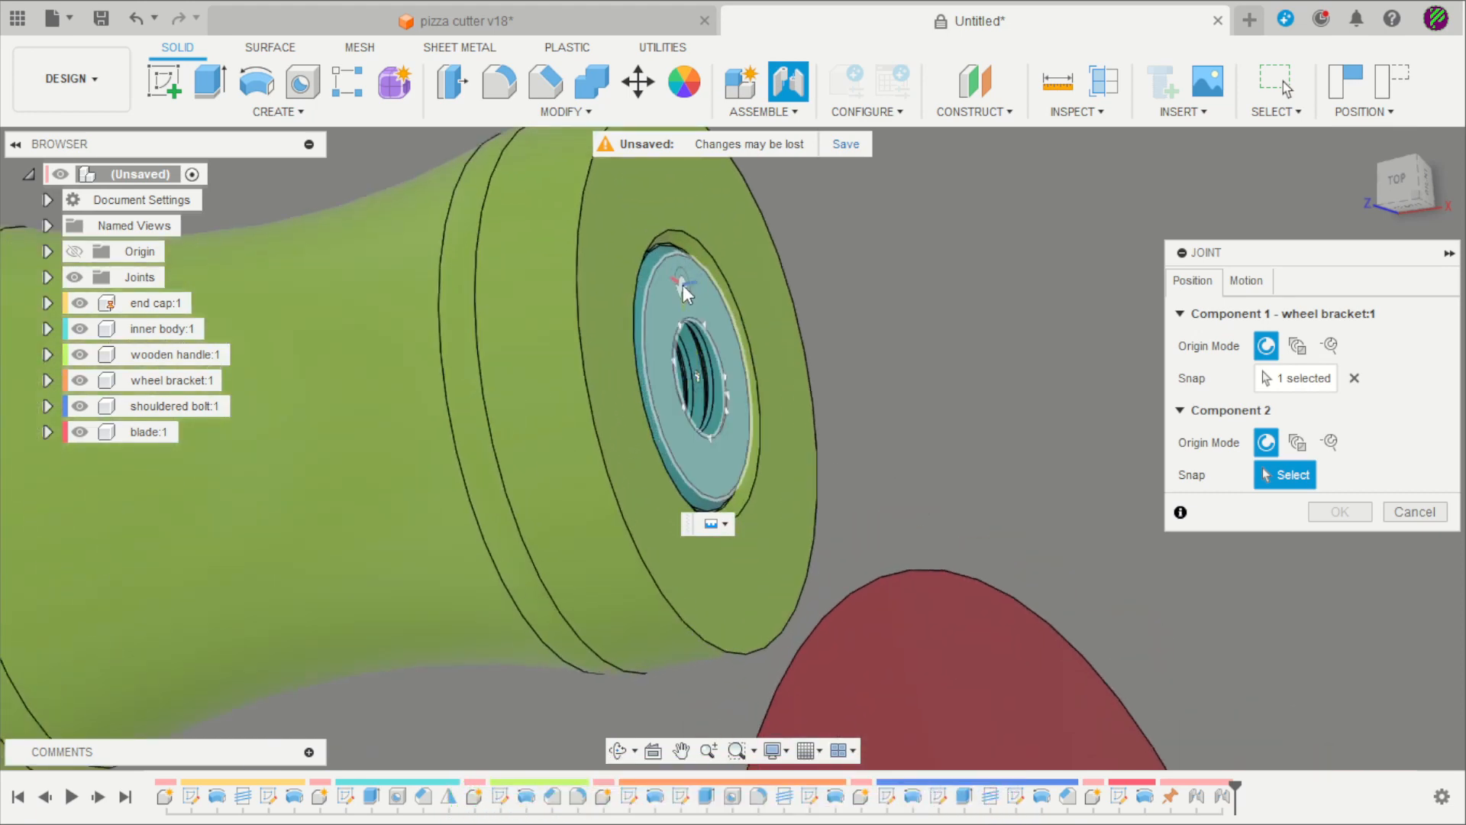
pyautogui.click(709, 377)
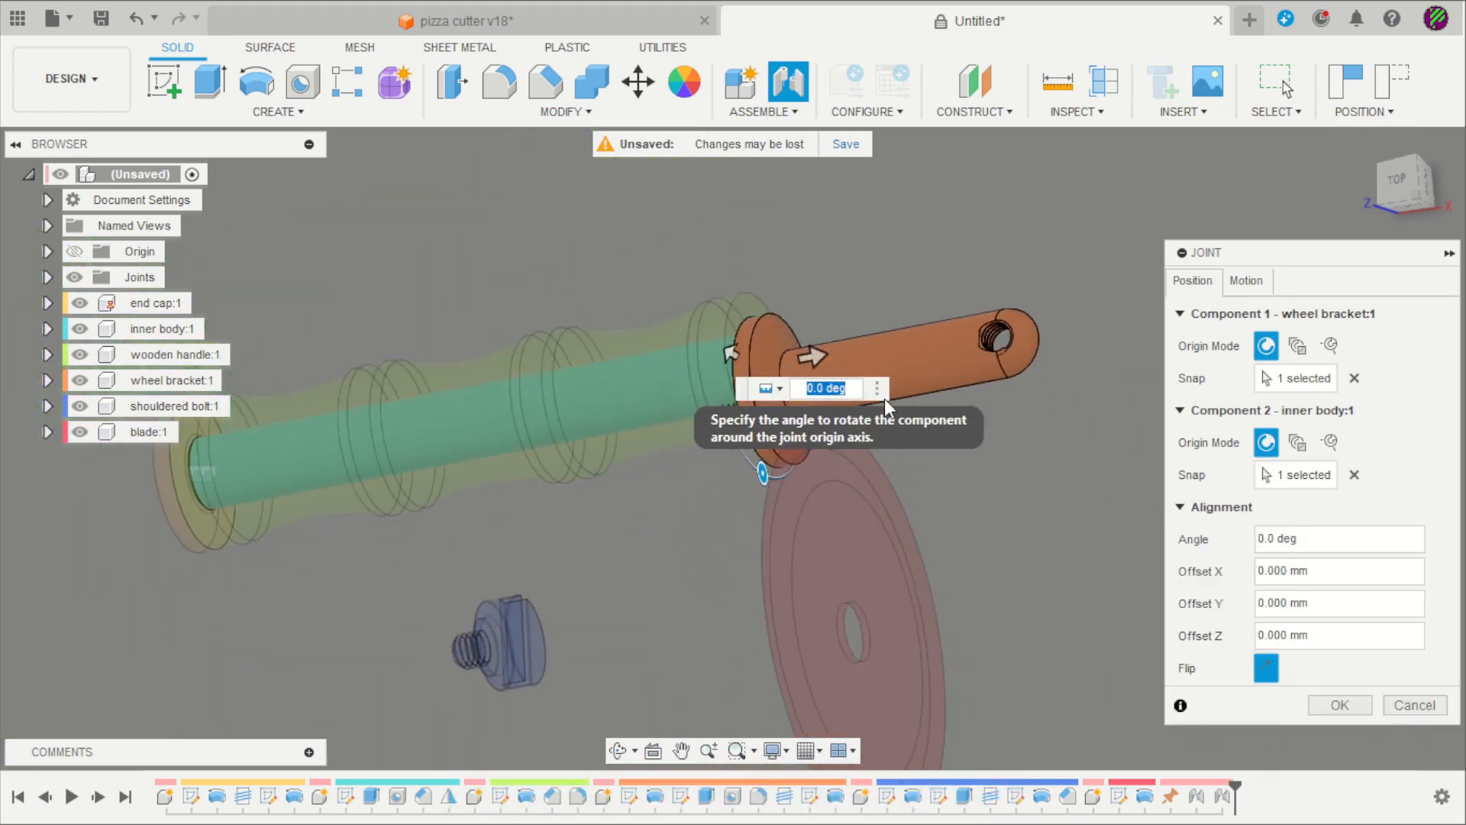
pyautogui.click(1337, 705)
# Join the blade to the wheel bracket, centering its hole on the threaded hole in the bracket's flat face at a 180-degree angle
pyautogui.keyDown('shift'); pyautogui.moveTo(1191, 428); pyautogui.dragTo(1043, 382, button='middle'); pyautogui.keyUp('shift')
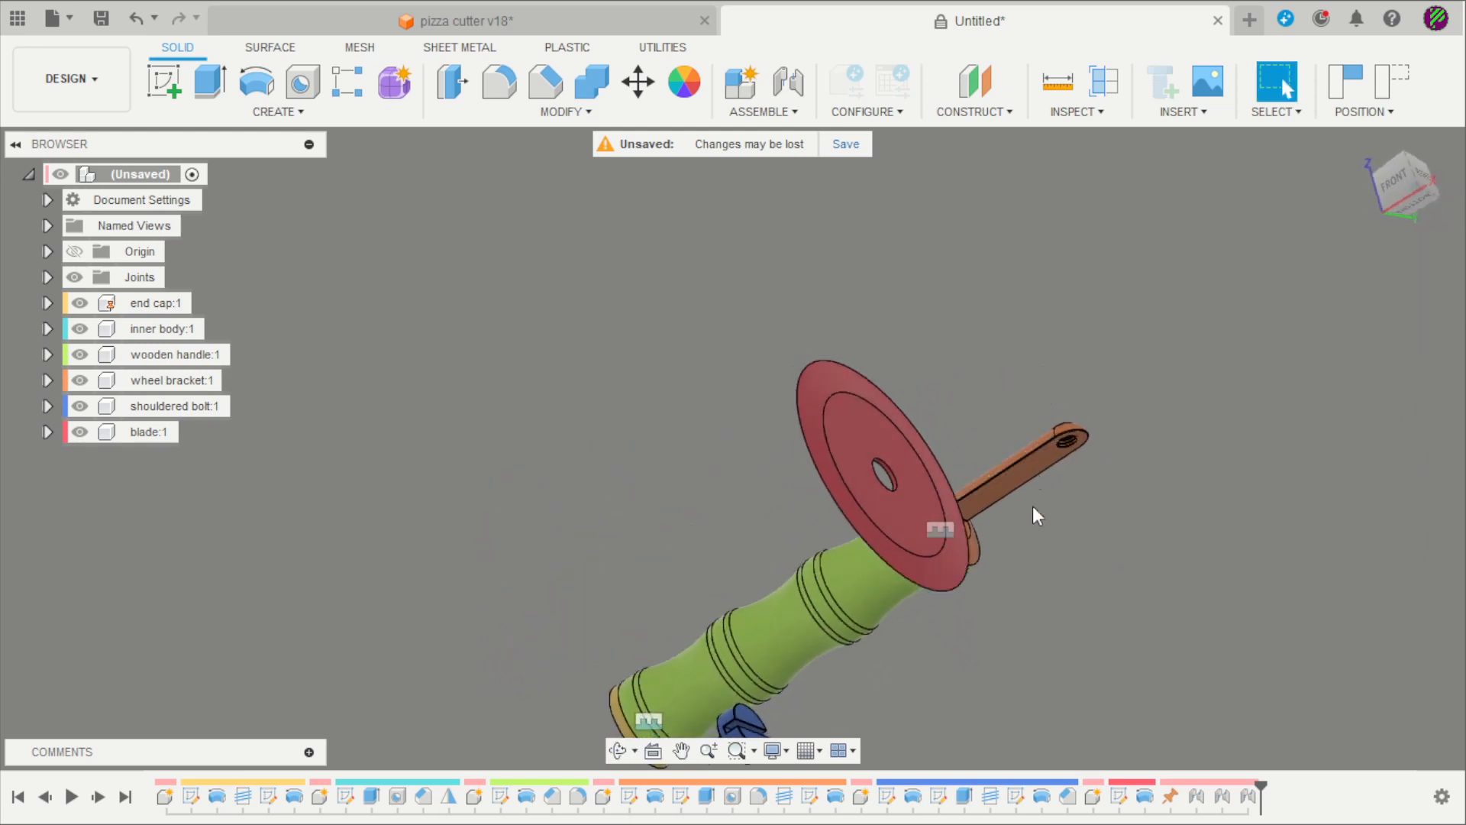
pyautogui.scroll(5, 1038, 565)
pyautogui.press('j')
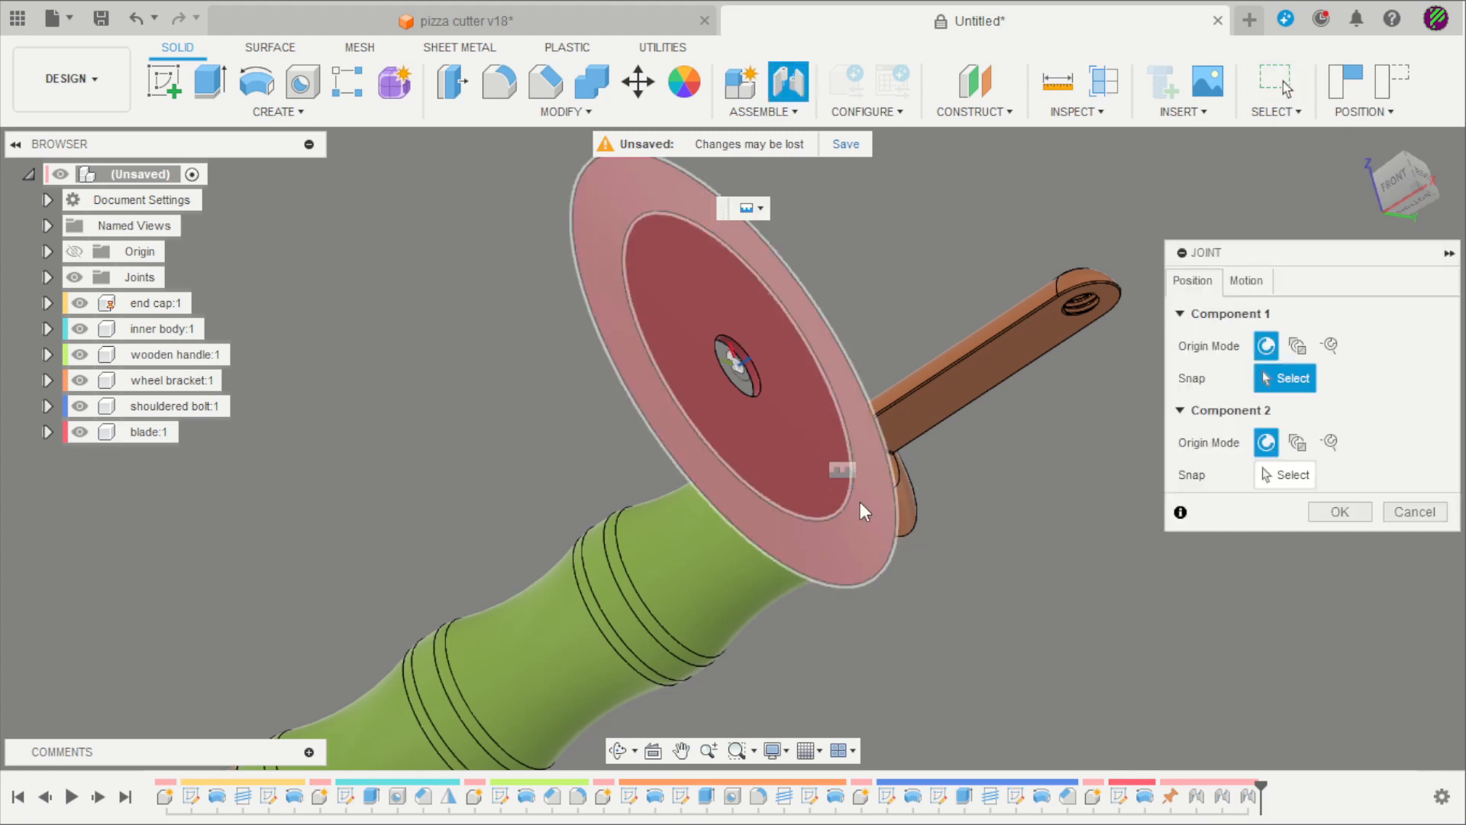
pyautogui.click(756, 382)
pyautogui.scroll(5, 993, 353)
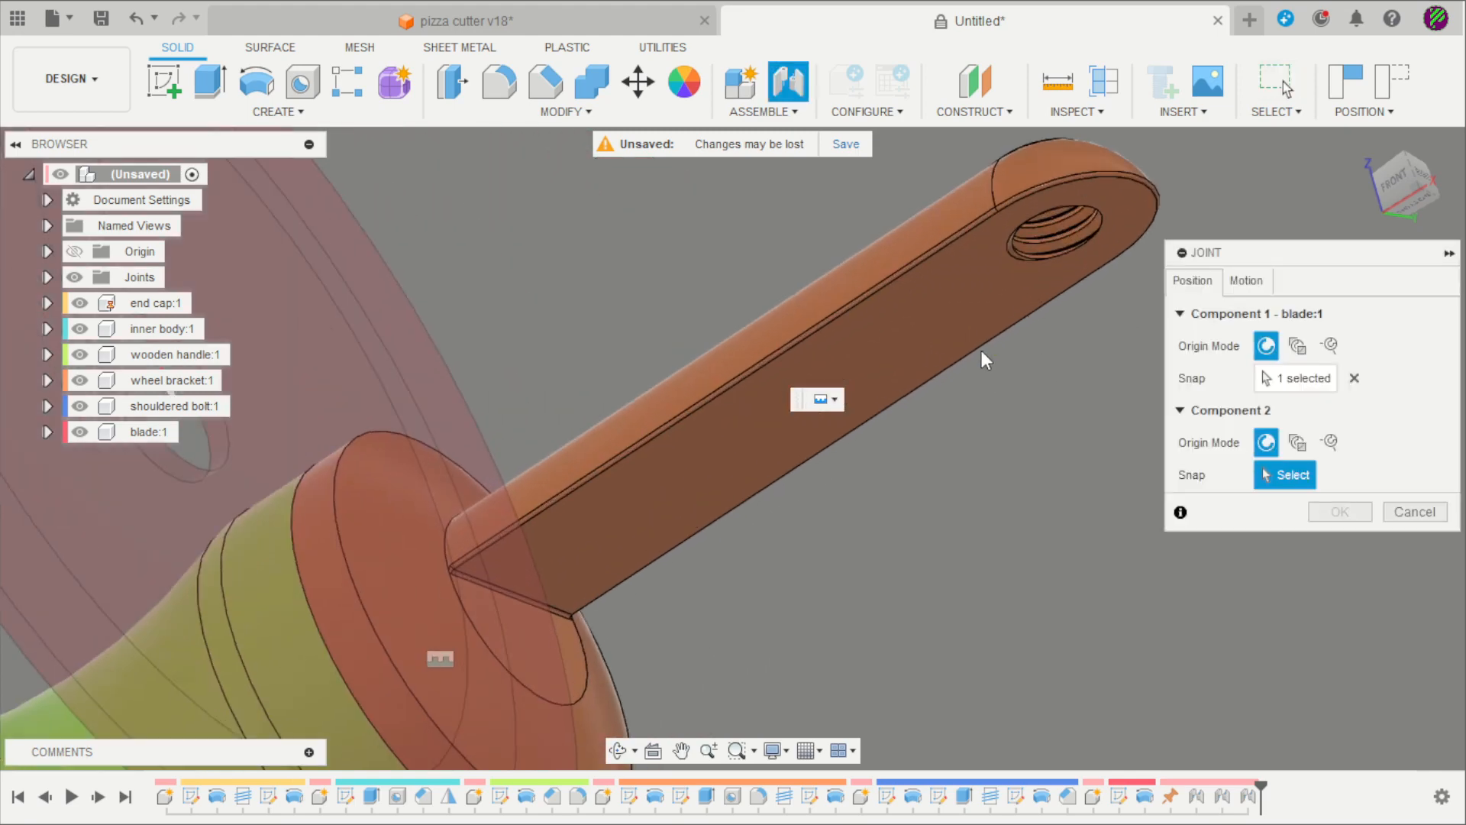
pyautogui.click(1052, 254)
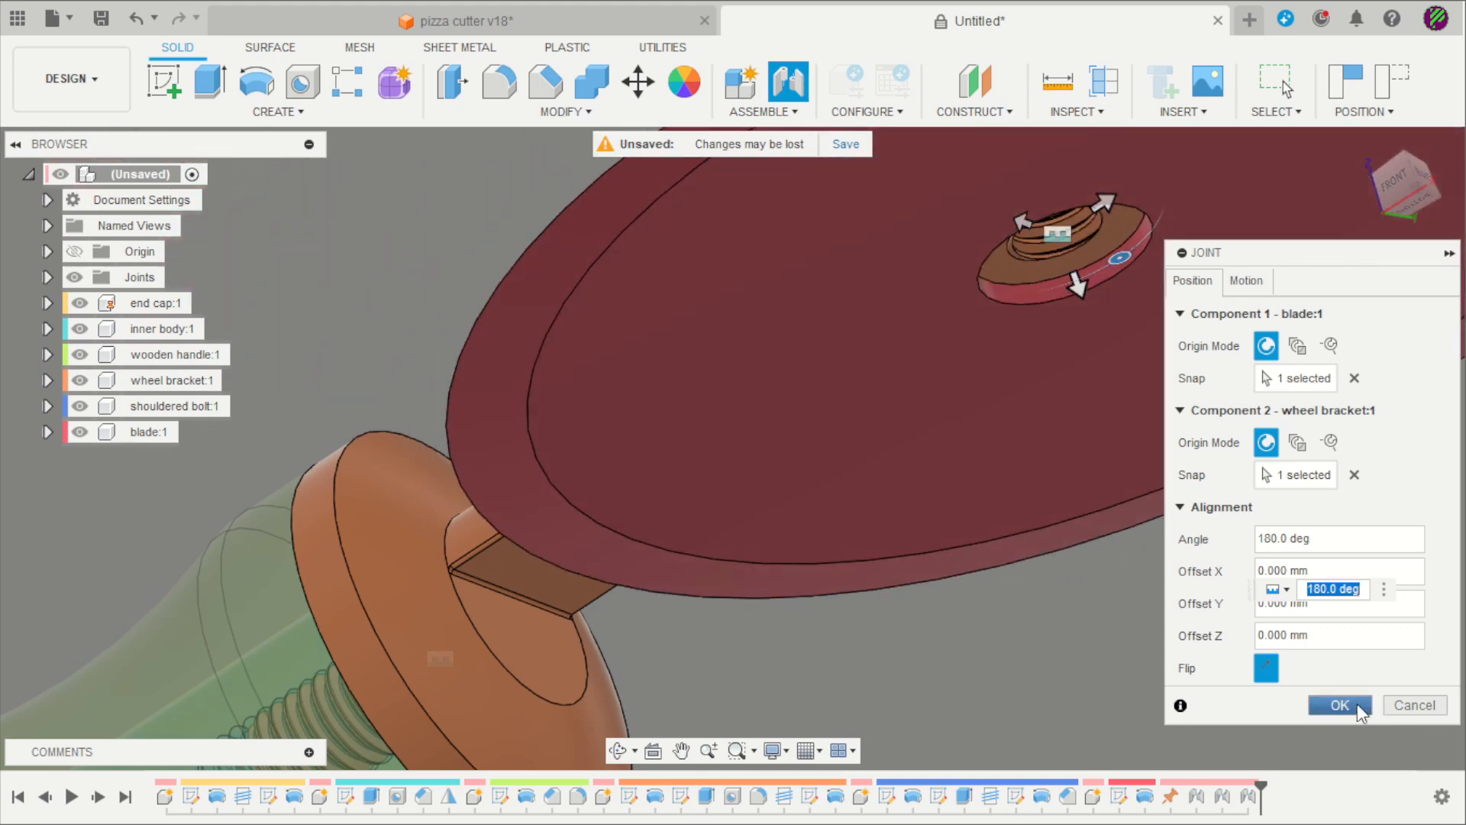
pyautogui.click(1340, 704)
pyautogui.scroll(-5, 776, 547)
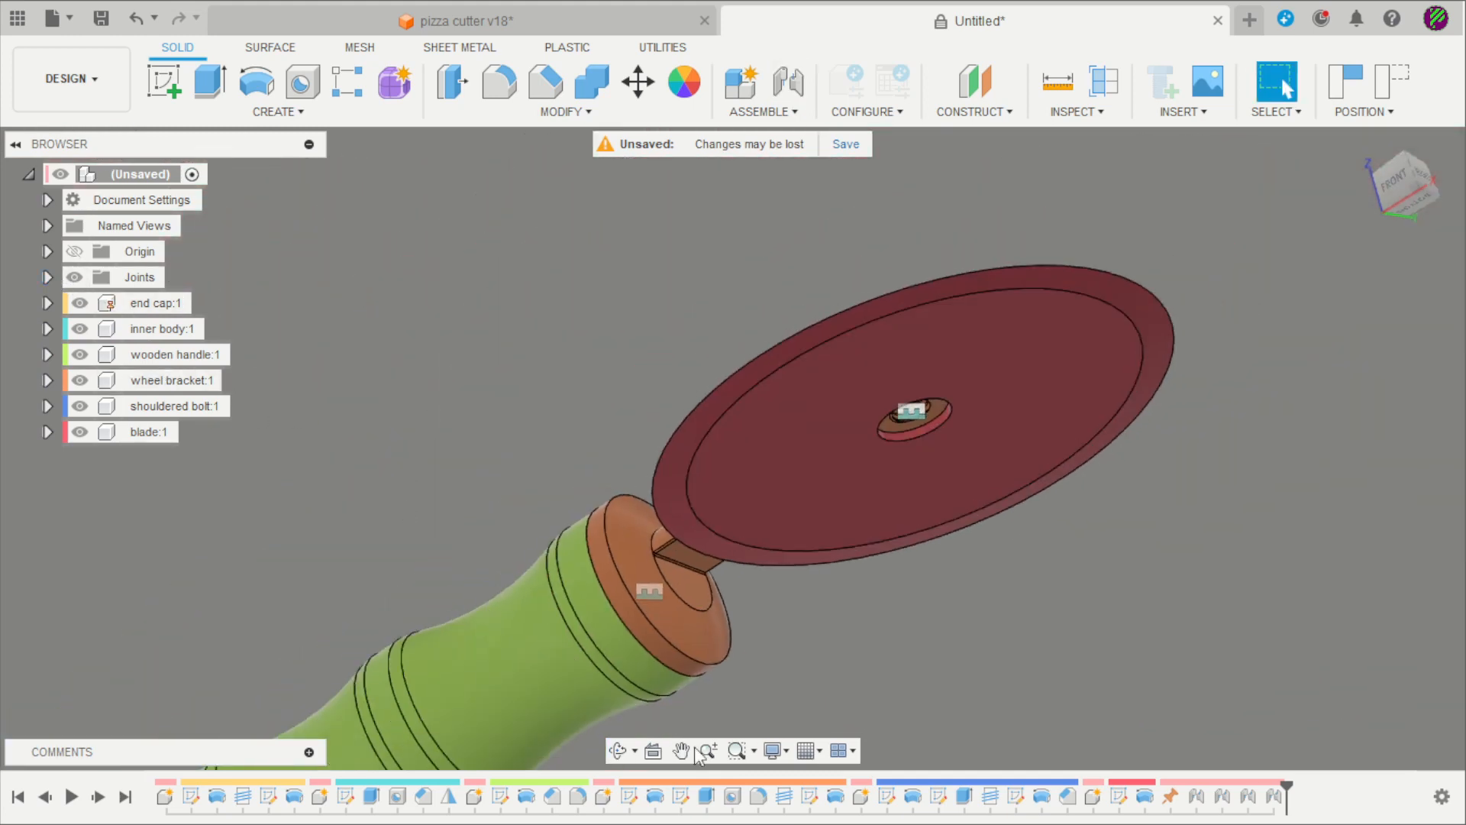
# Change the blade joint's motion type to Revolute, rotating about the Z axis
pyautogui.rightClick(1271, 798)
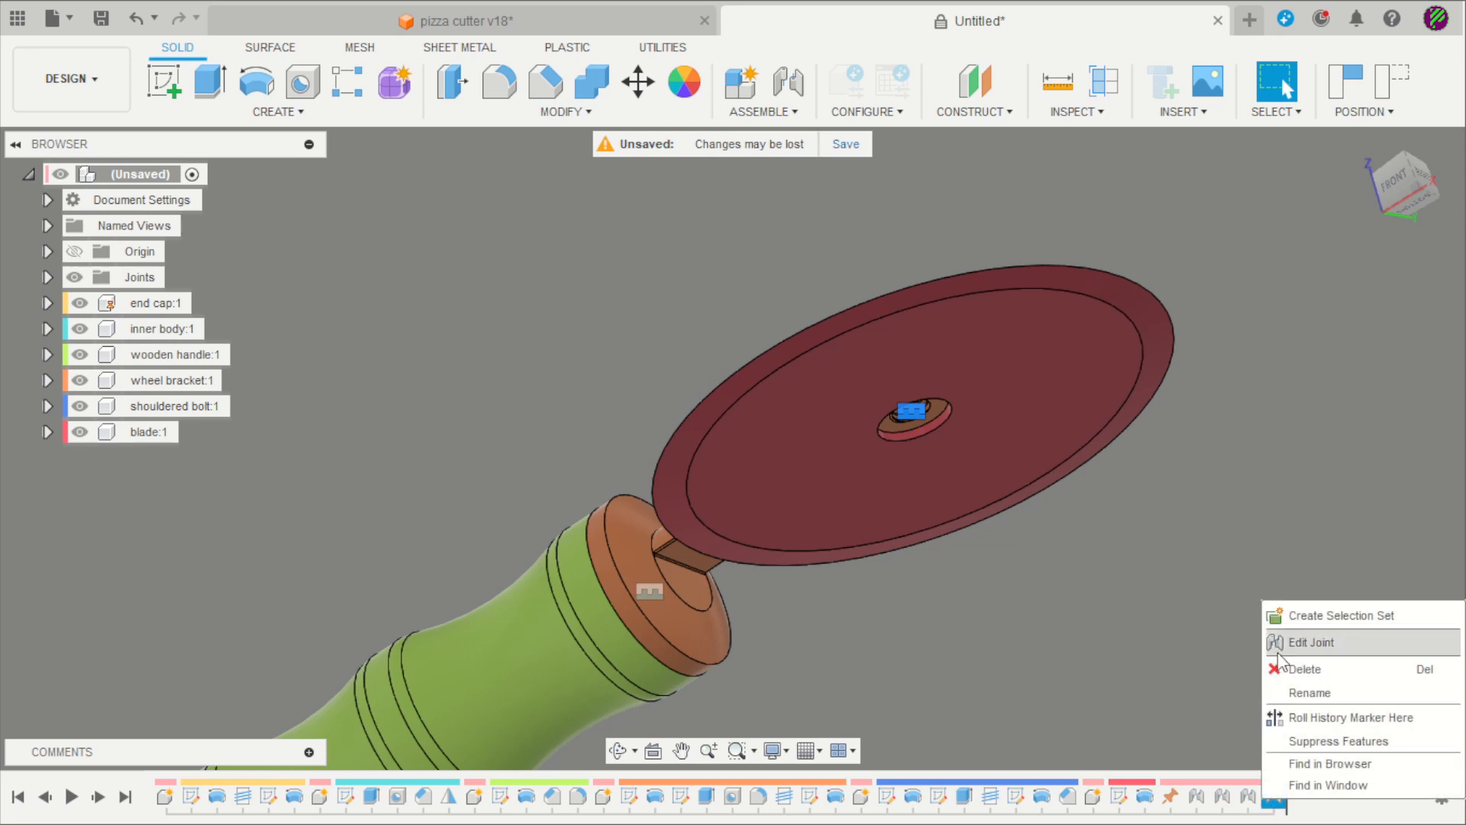
pyautogui.click(1298, 641)
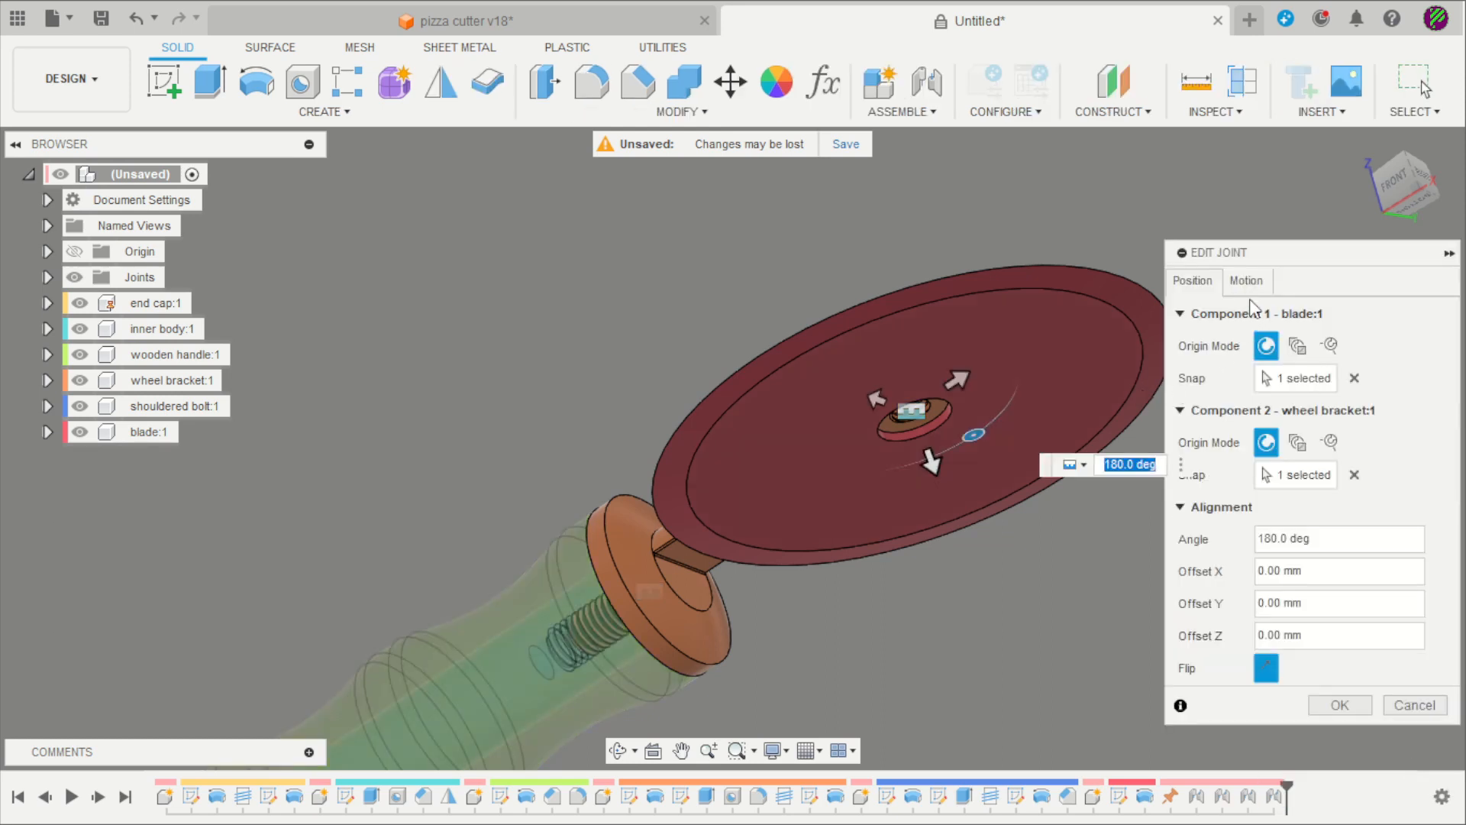
pyautogui.click(1248, 276)
pyautogui.click(1348, 313)
pyautogui.click(1320, 363)
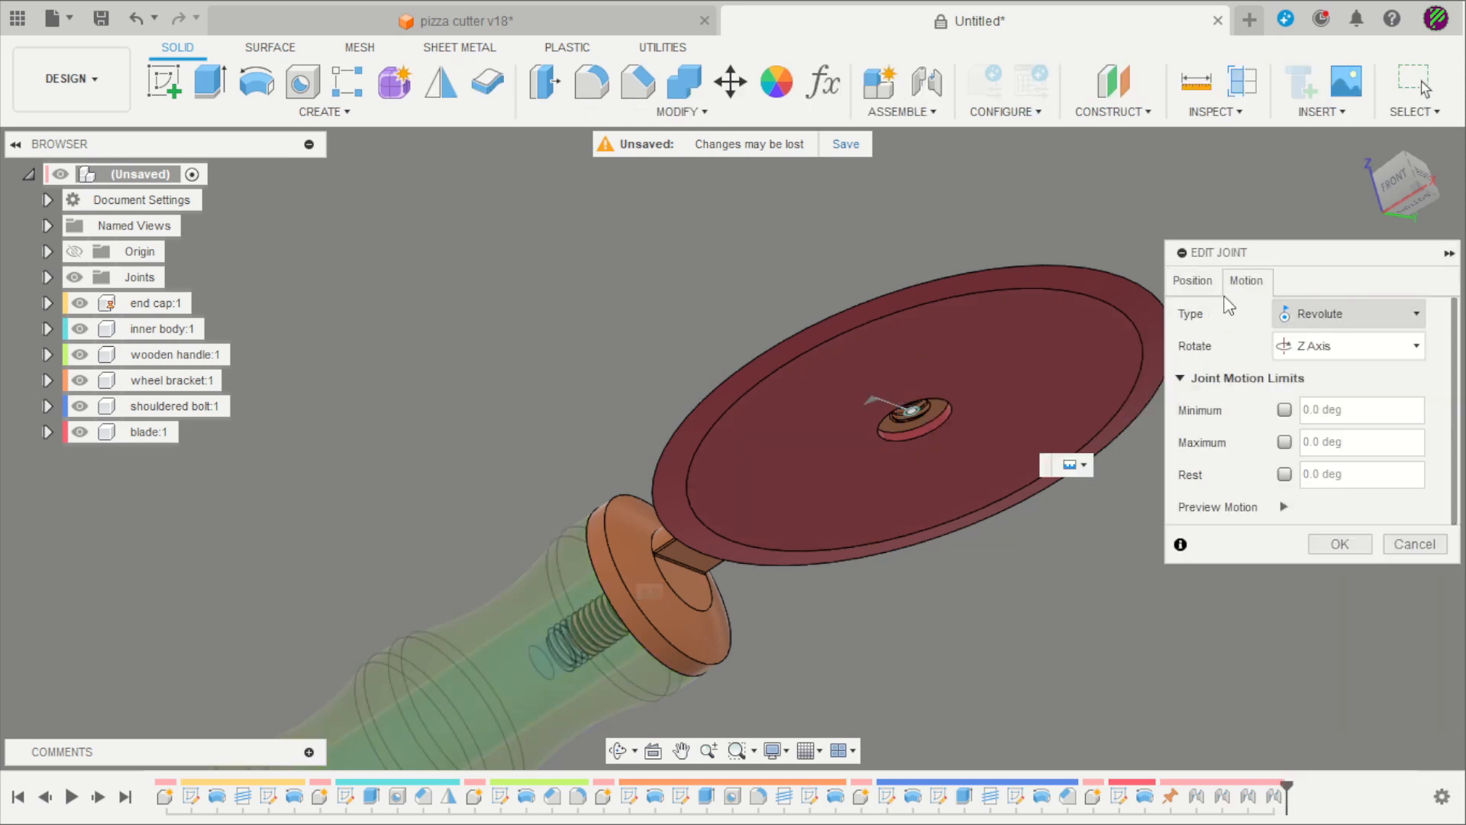
pyautogui.click(1190, 282)
pyautogui.click(1327, 712)
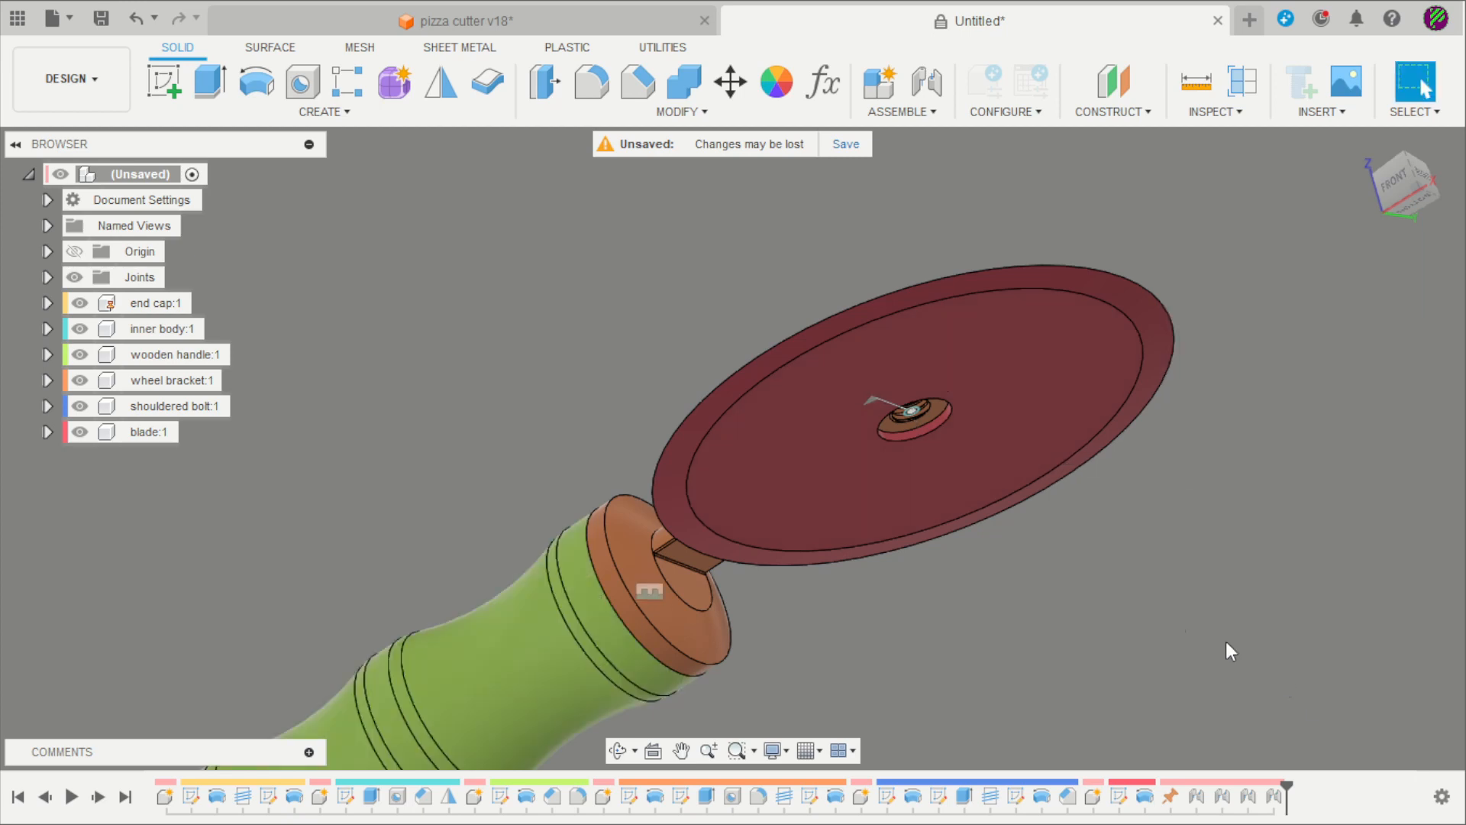
# Join the shouldered bolt to the wheel bracket, aligning the center of the shoulder face at its thread's base with the bracket's threaded hole
pyautogui.scroll(-5, 758, 269)
pyautogui.scroll(3, 588, 558)
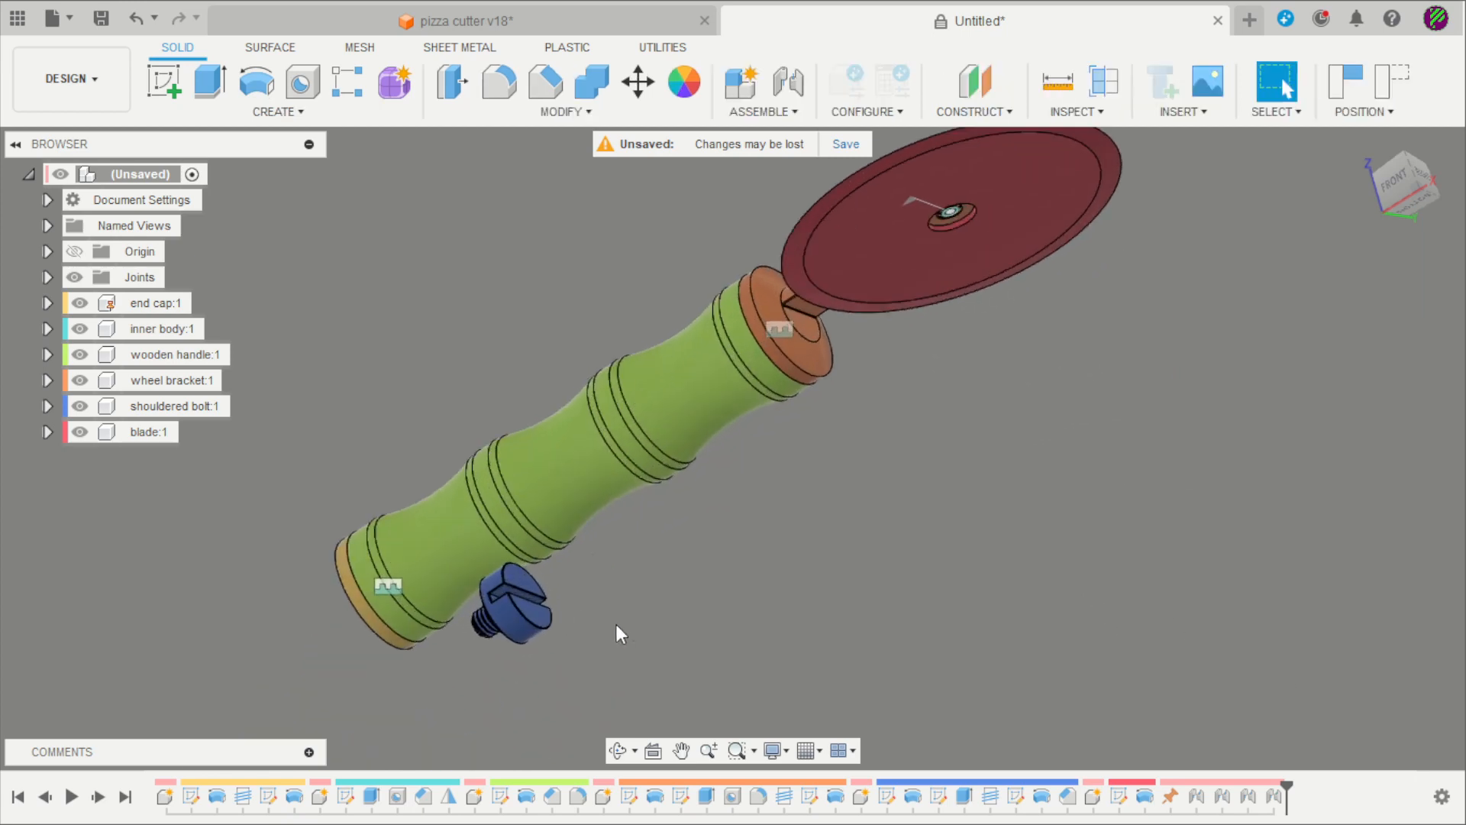
pyautogui.press('j')
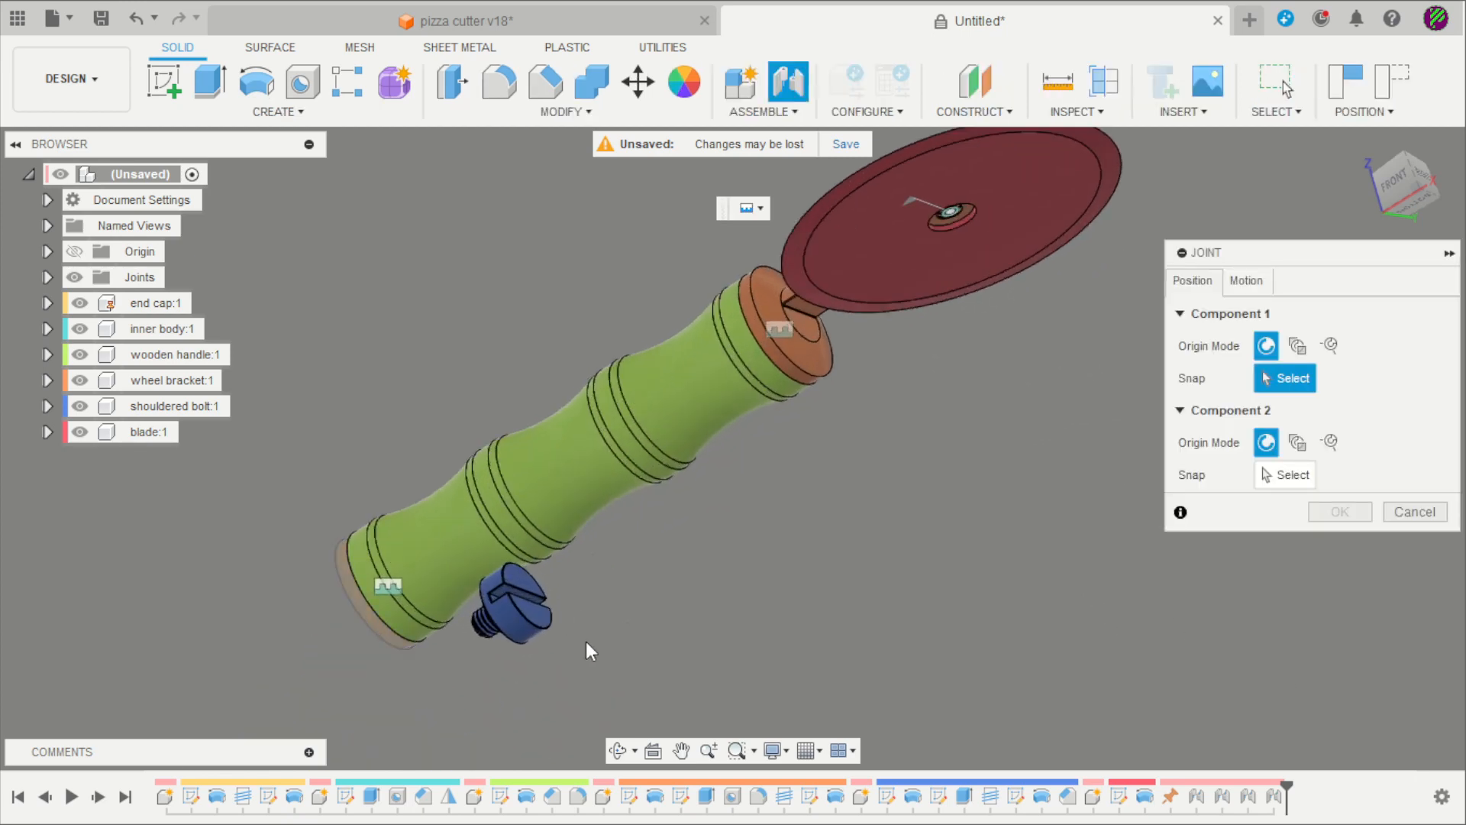
pyautogui.scroll(6, 585, 642)
pyautogui.scroll(5, 611, 557)
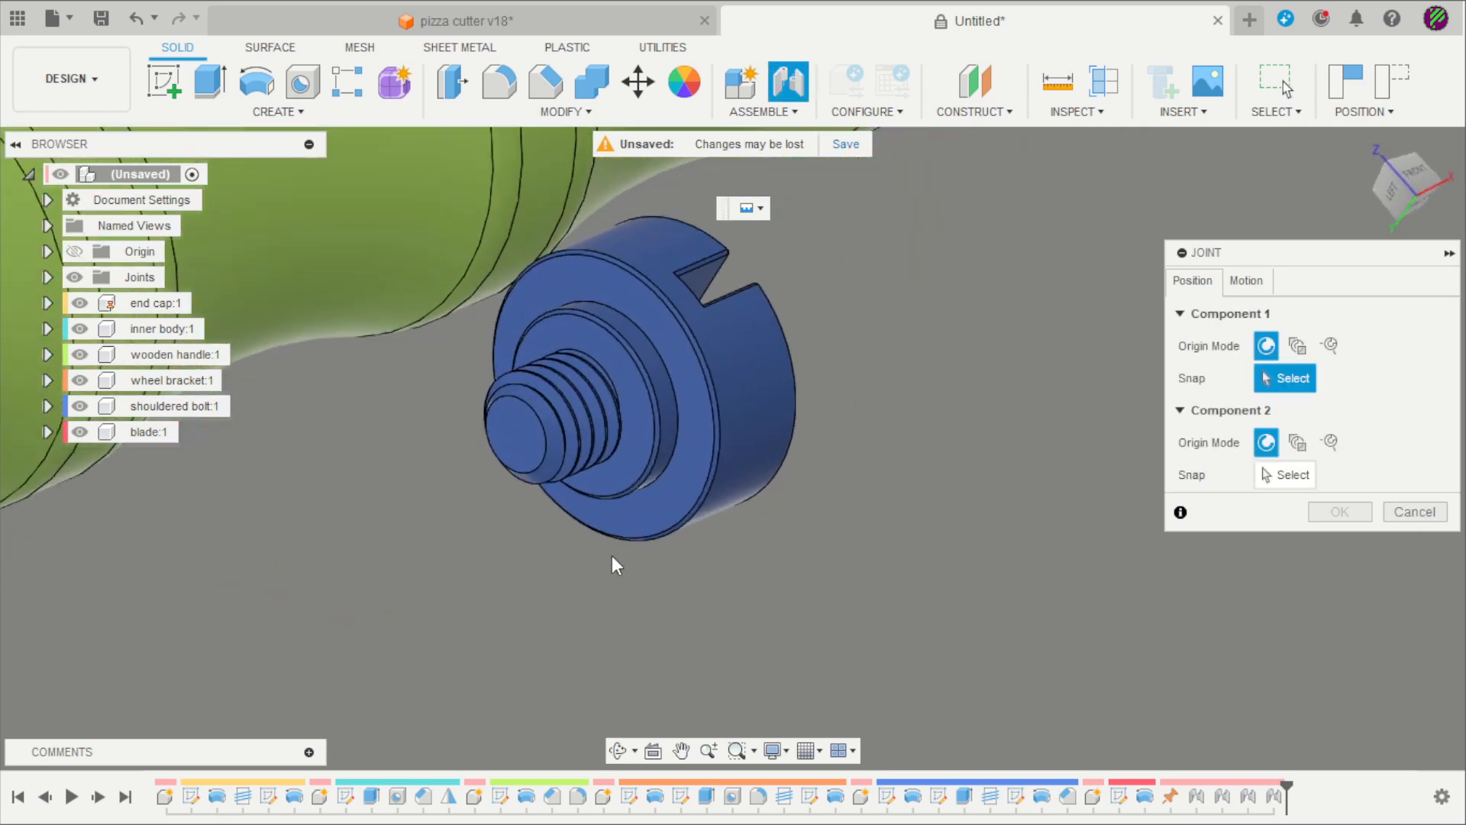
pyautogui.click(585, 346)
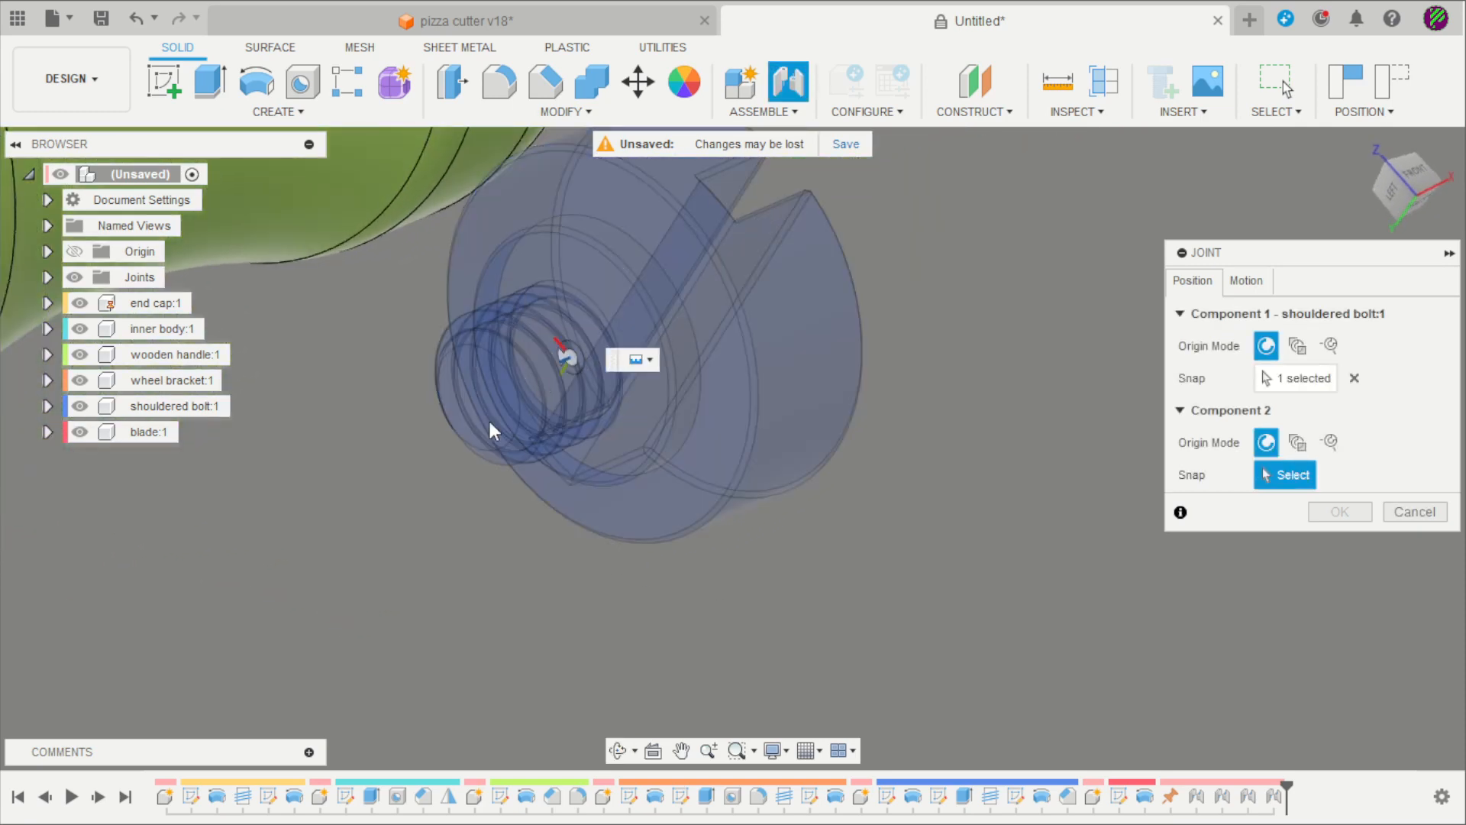
pyautogui.scroll(-8, 504, 569)
pyautogui.keyDown('shift'); pyautogui.moveTo(511, 583); pyautogui.dragTo(634, 451, button='middle'); pyautogui.keyUp('shift')
pyautogui.scroll(10, 802, 423)
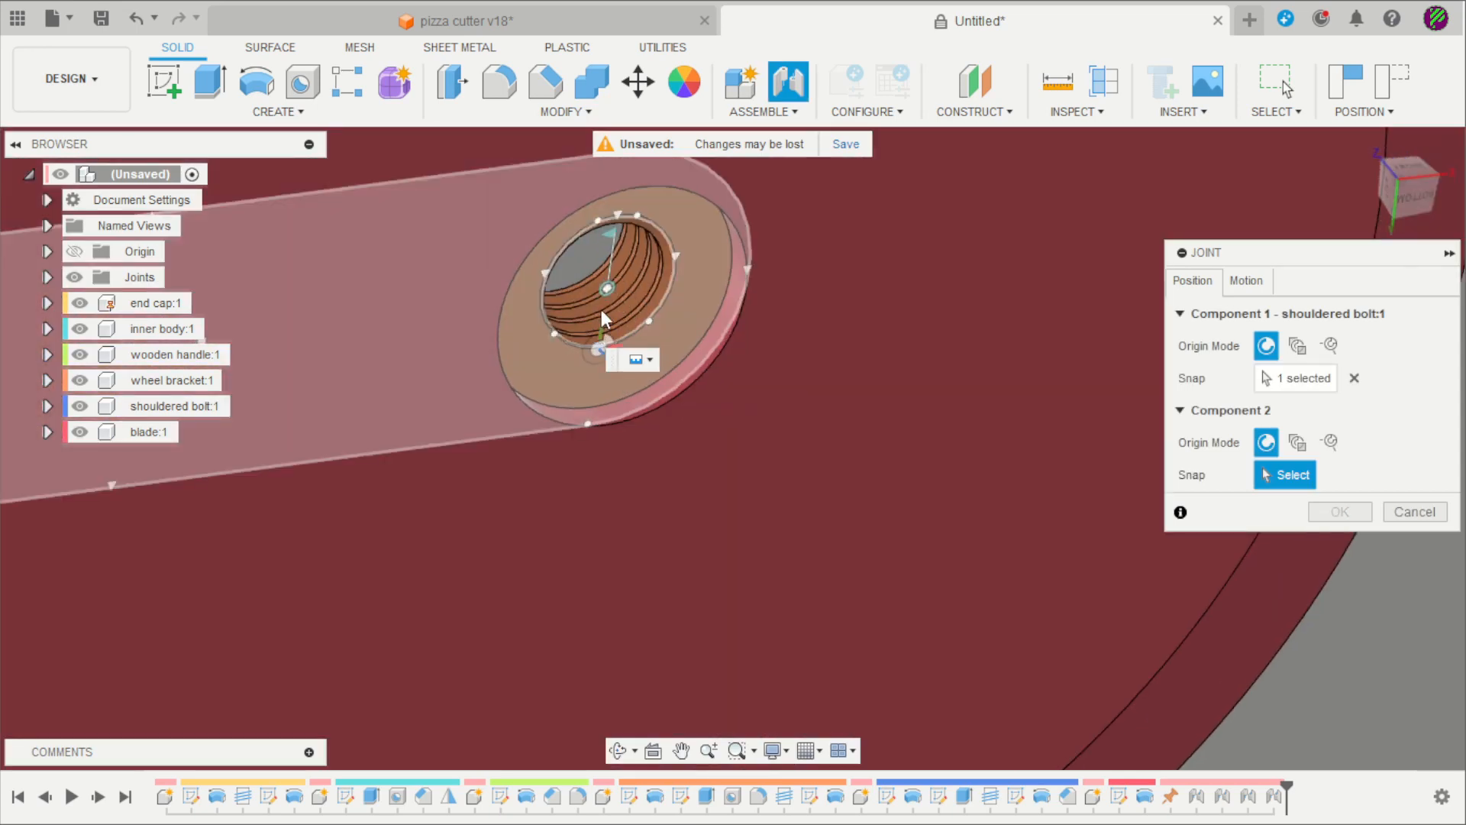
pyautogui.click(609, 297)
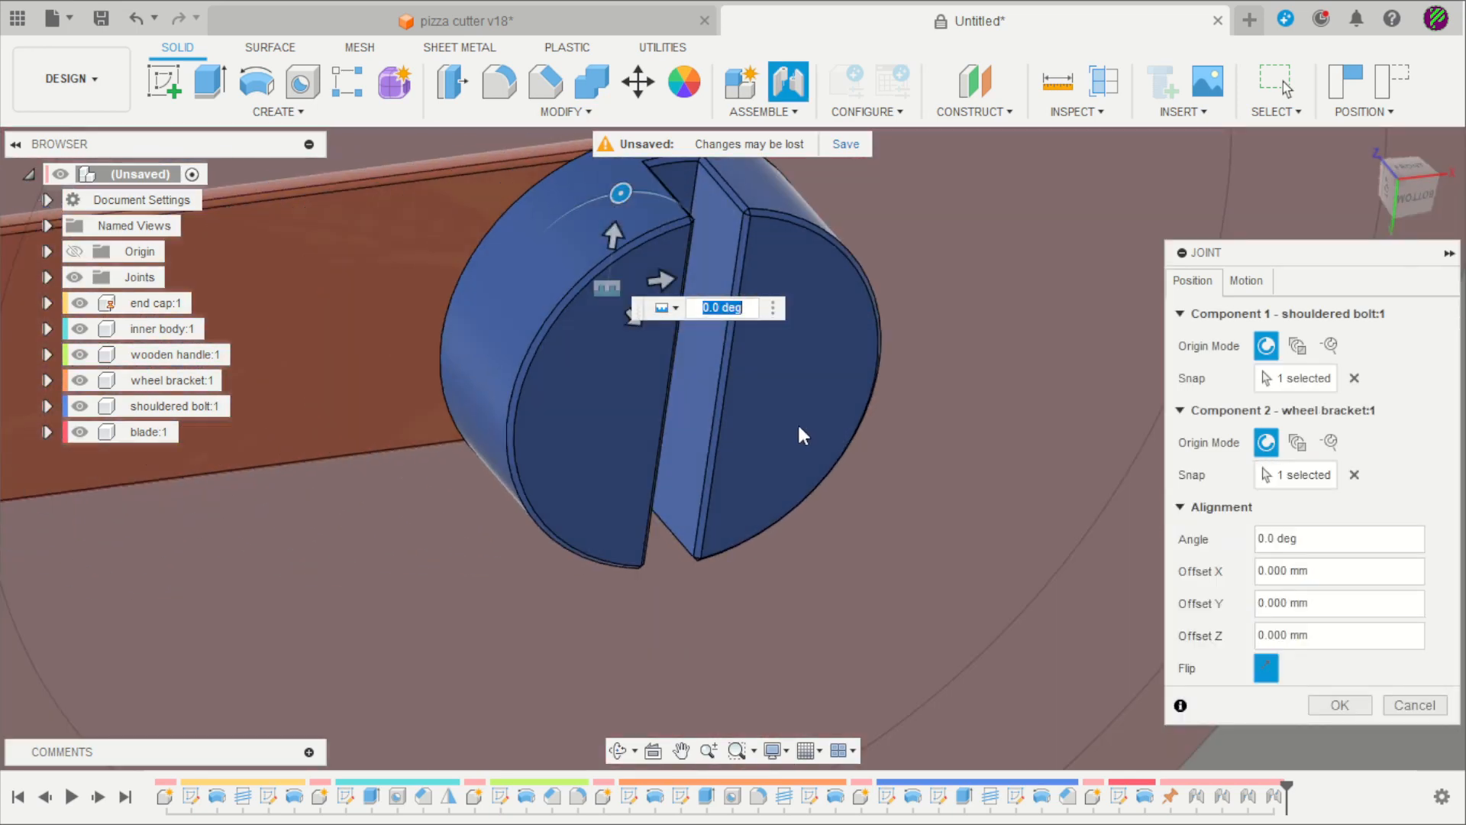
pyautogui.click(1338, 704)
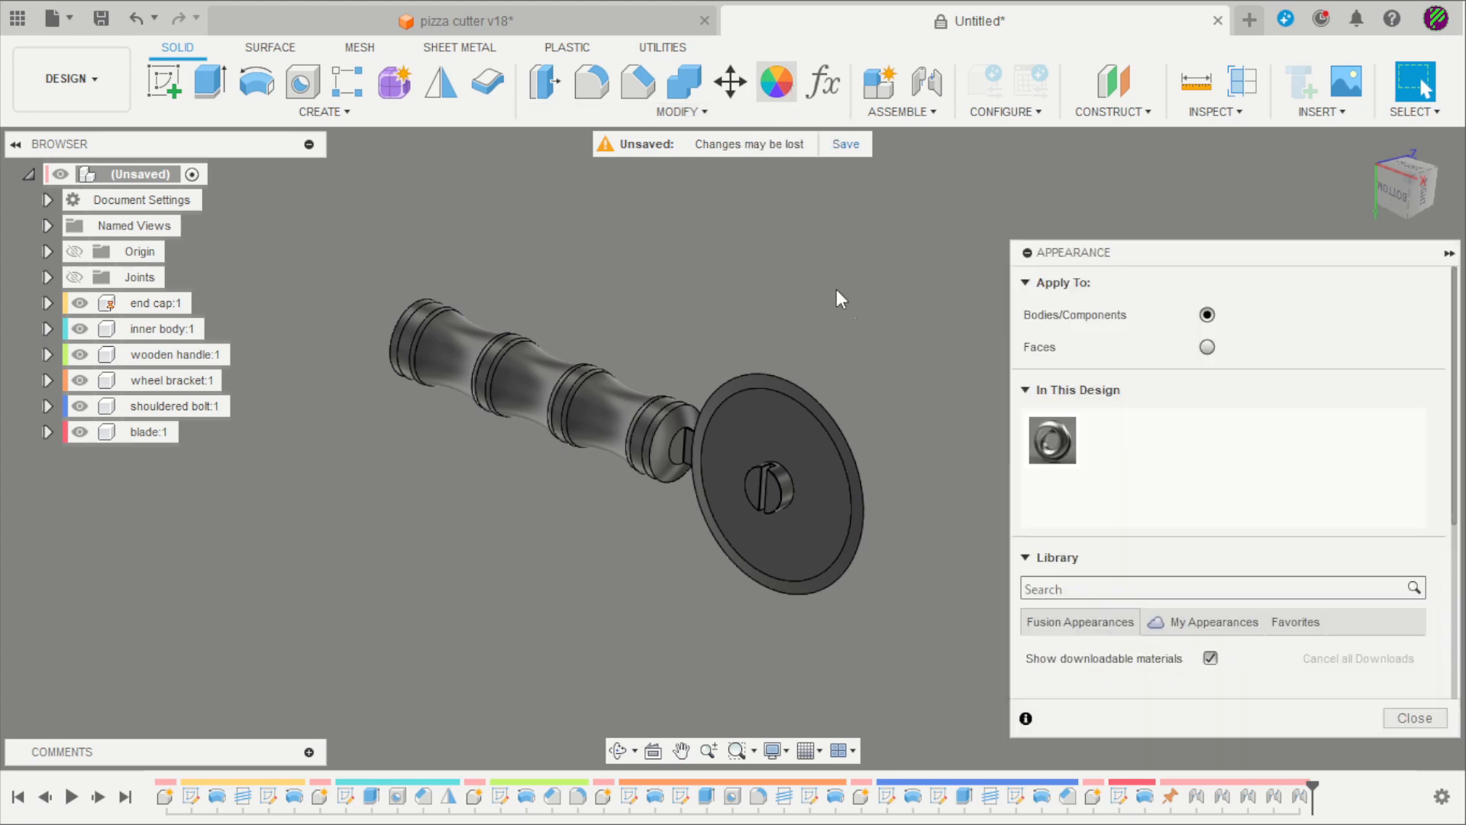
# Apply the Aluminum - Polished appearance from the metal library to the blade and the shouldered bolt
pyautogui.scroll(-10, 1058, 484)
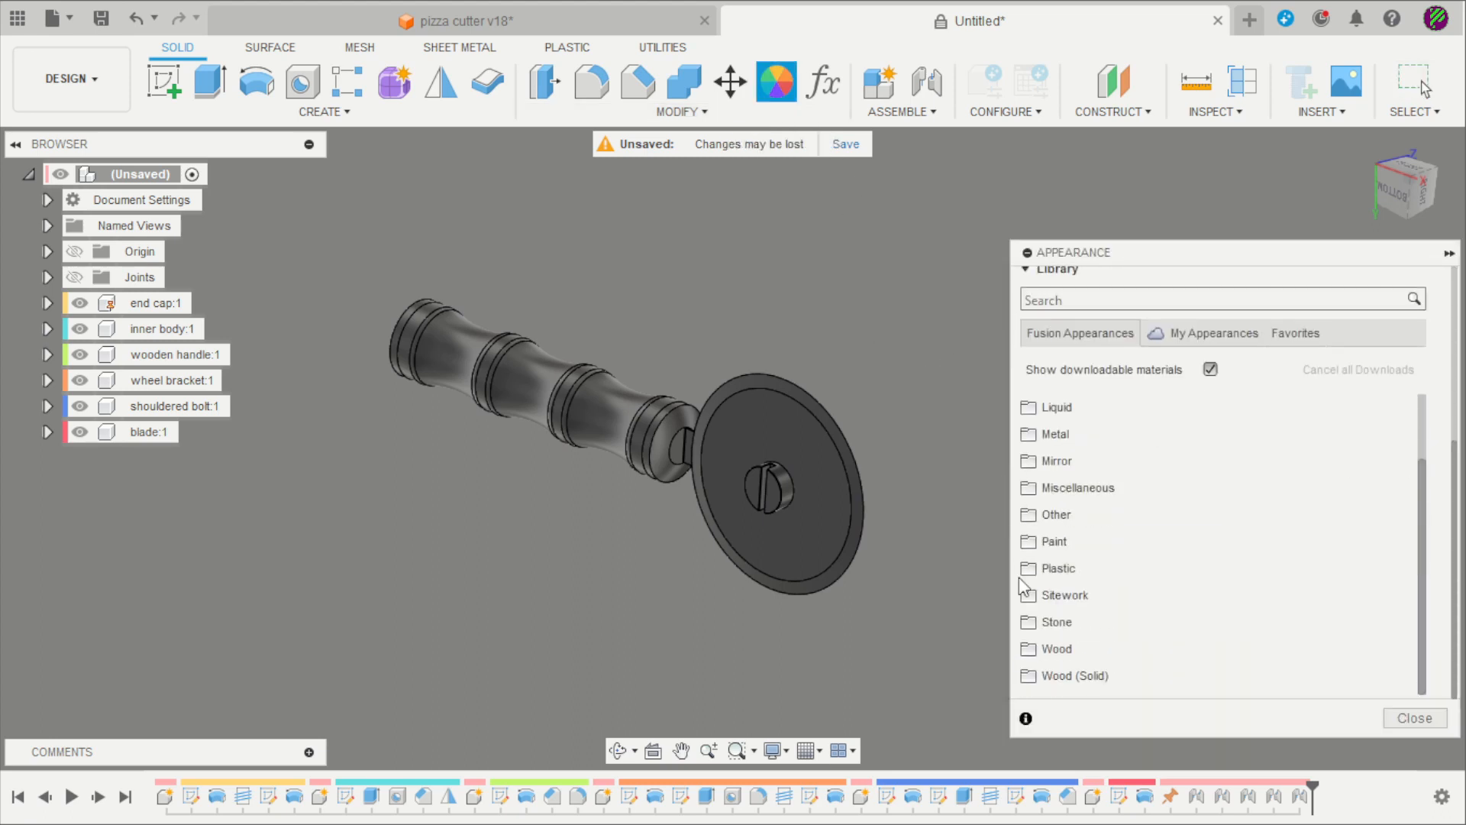
pyautogui.click(1027, 541)
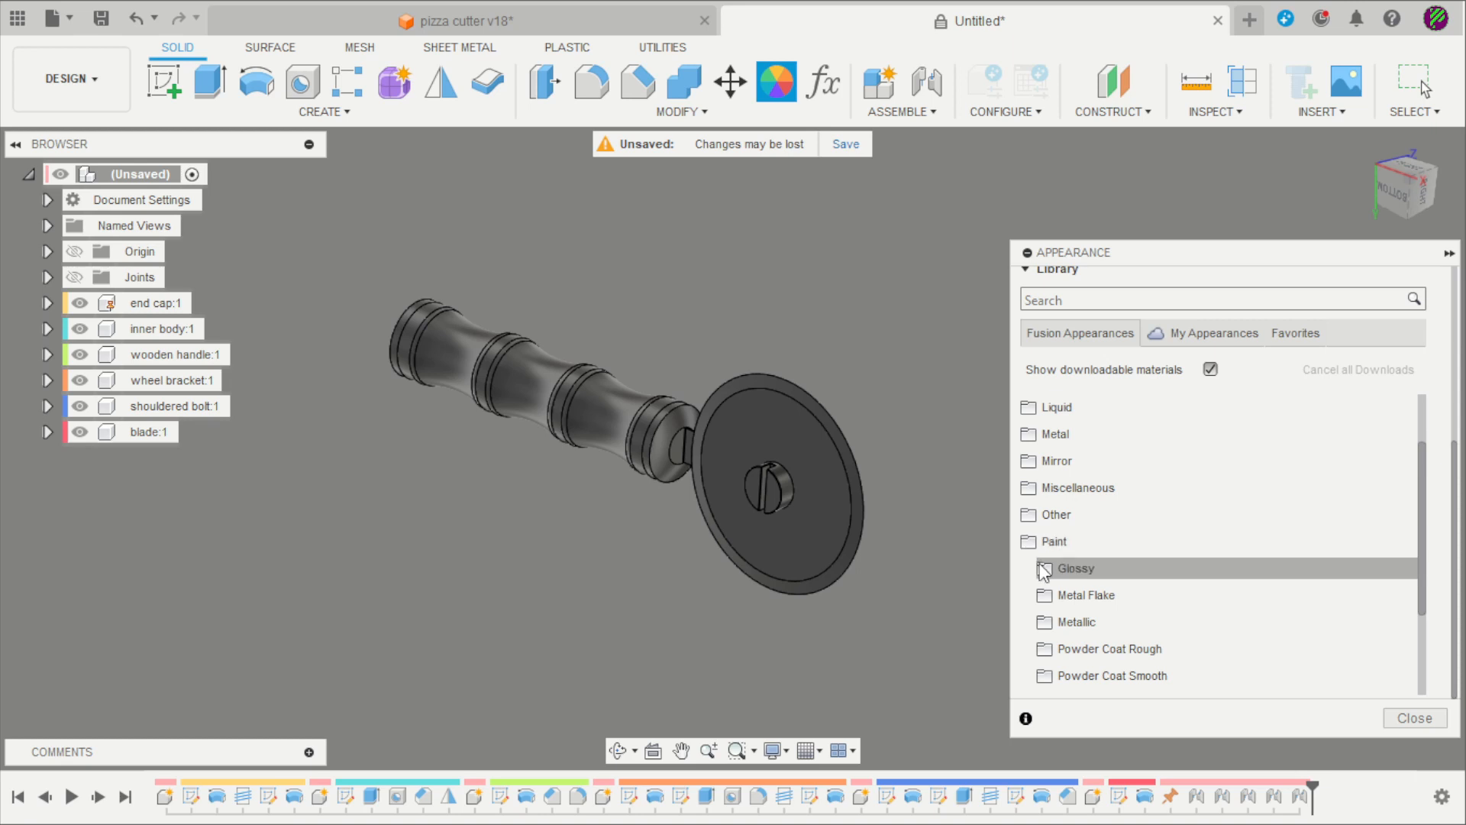
pyautogui.click(1030, 434)
pyautogui.click(1045, 461)
pyautogui.scroll(-6, 1079, 591)
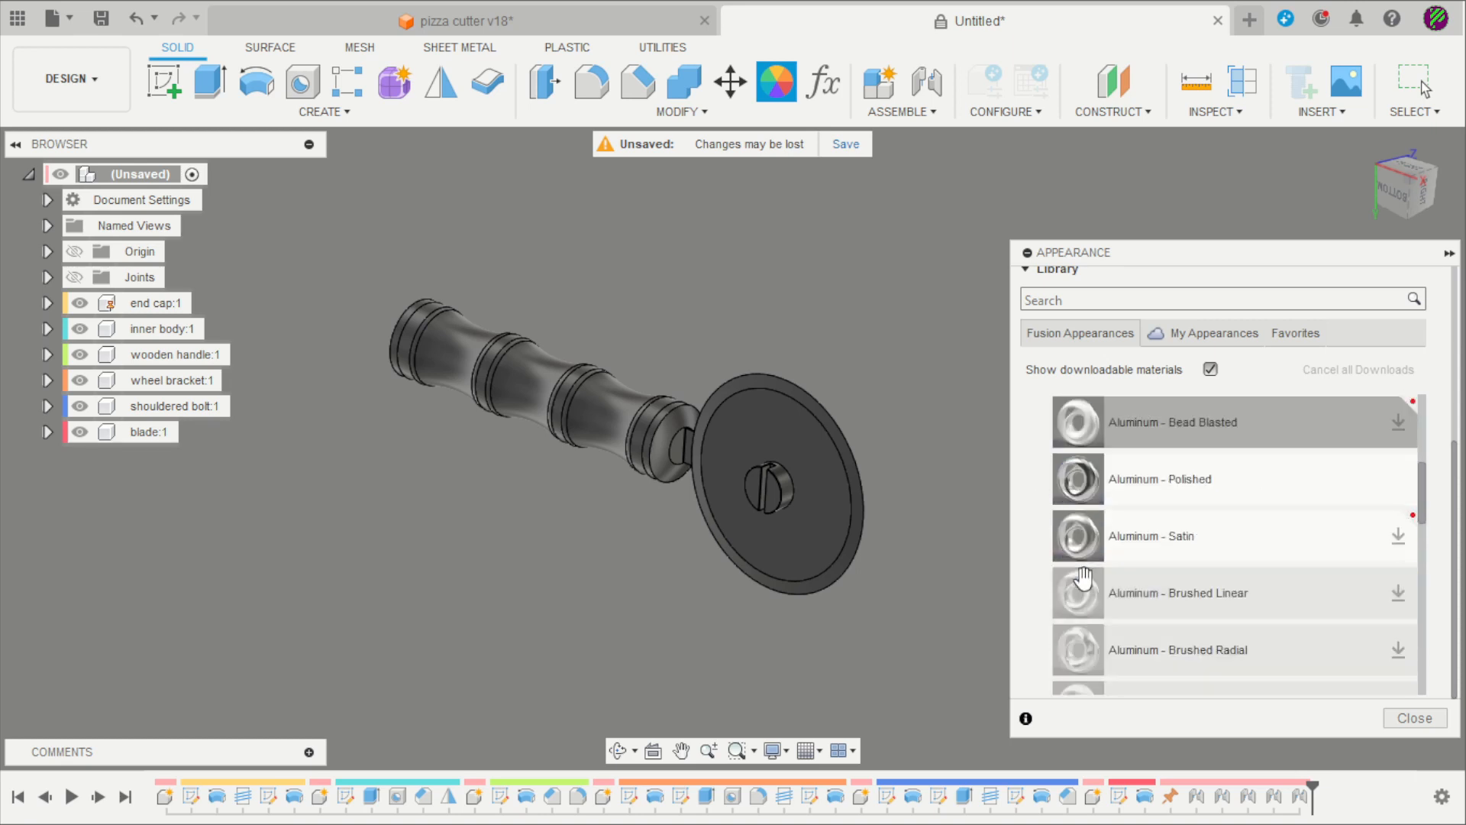
pyautogui.moveTo(1078, 479); pyautogui.dragTo(854, 527)
pyautogui.scroll(2, 828, 410)
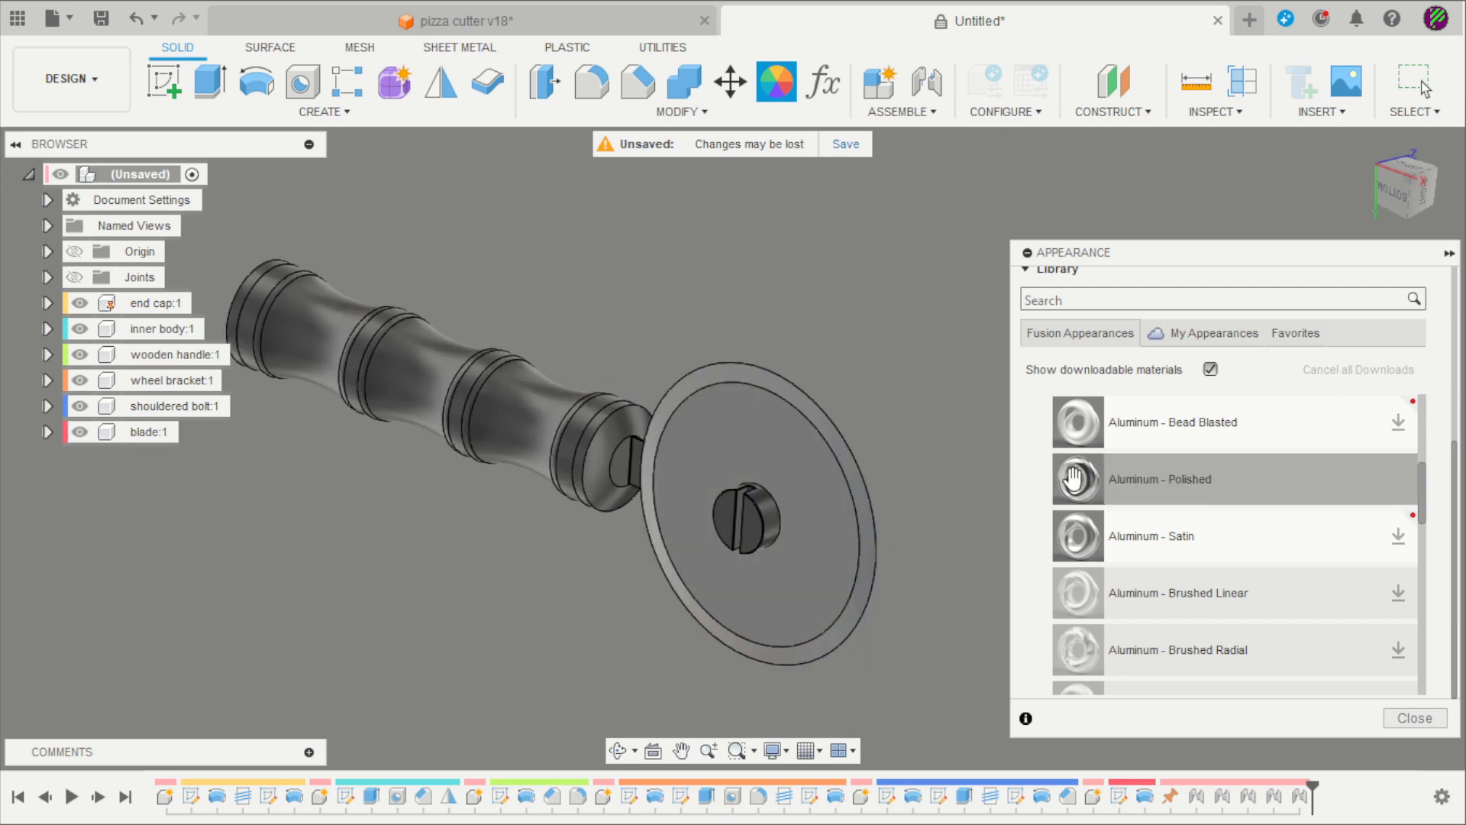
pyautogui.moveTo(1076, 479); pyautogui.dragTo(778, 522)
# Apply the Aluminum - Polished appearance to the wheel bracket, end cap and inner body
pyautogui.keyDown('shift'); pyautogui.moveTo(858, 409); pyautogui.dragTo(730, 428, button='middle'); pyautogui.keyUp('shift')
pyautogui.moveTo(1095, 483); pyautogui.dragTo(603, 510)
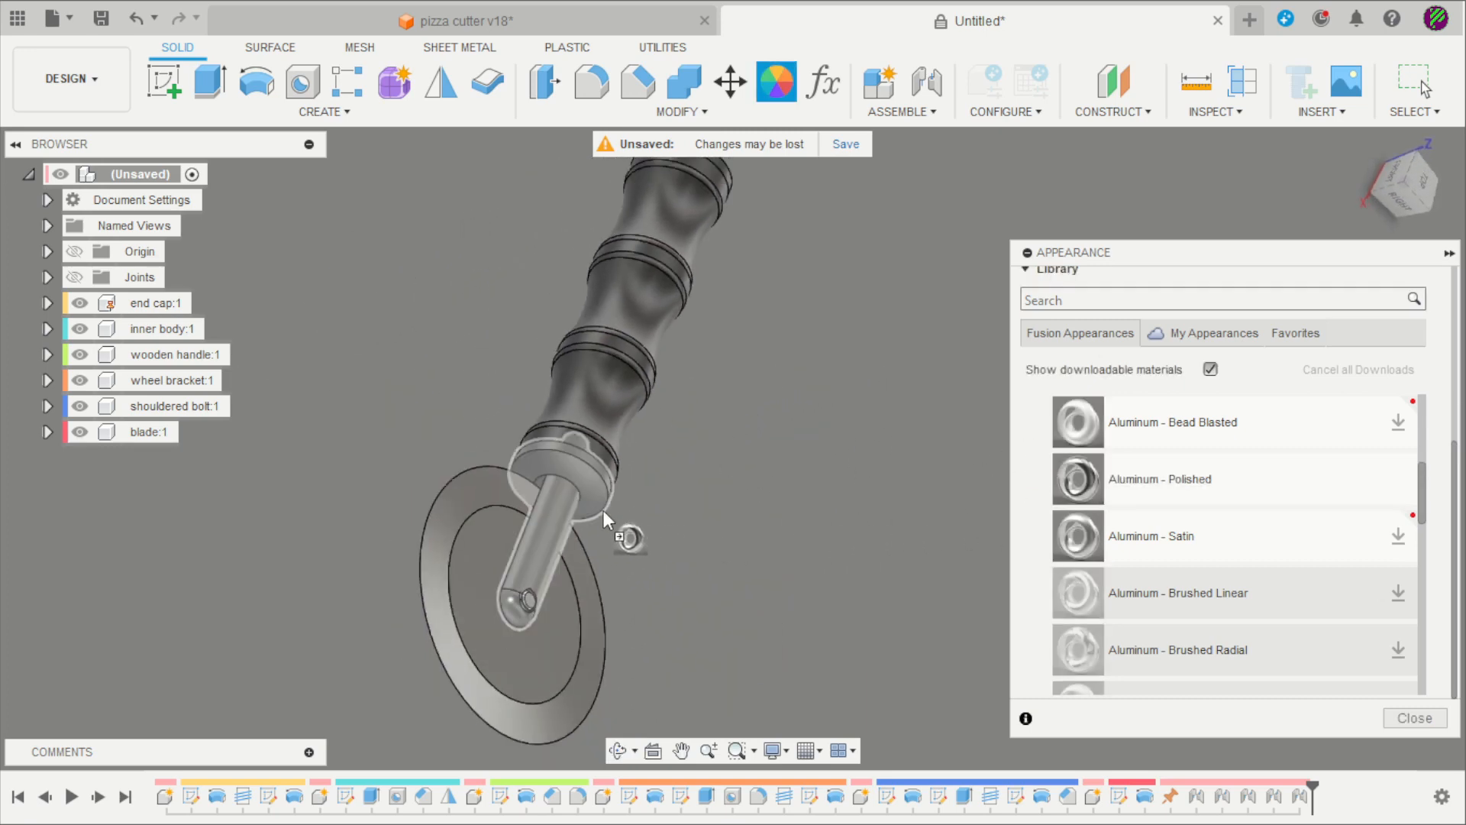
pyautogui.keyDown('shift'); pyautogui.moveTo(707, 455); pyautogui.dragTo(693, 557, button='middle'); pyautogui.keyUp('shift')
pyautogui.scroll(-3, 697, 558)
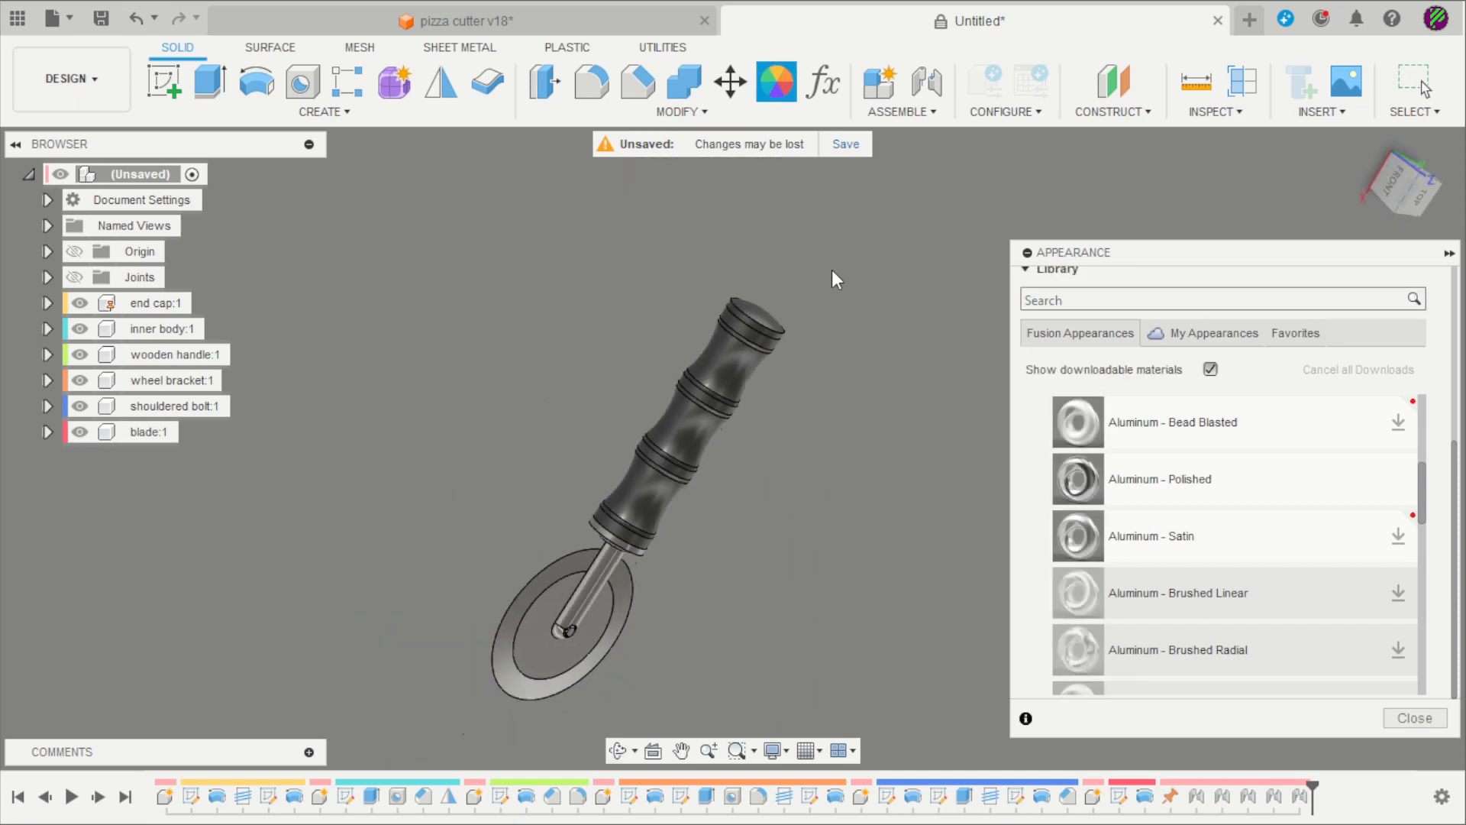
pyautogui.scroll(3, 832, 271)
pyautogui.moveTo(1079, 483); pyautogui.dragTo(752, 359)
pyautogui.moveTo(1085, 489); pyautogui.dragTo(526, 306)
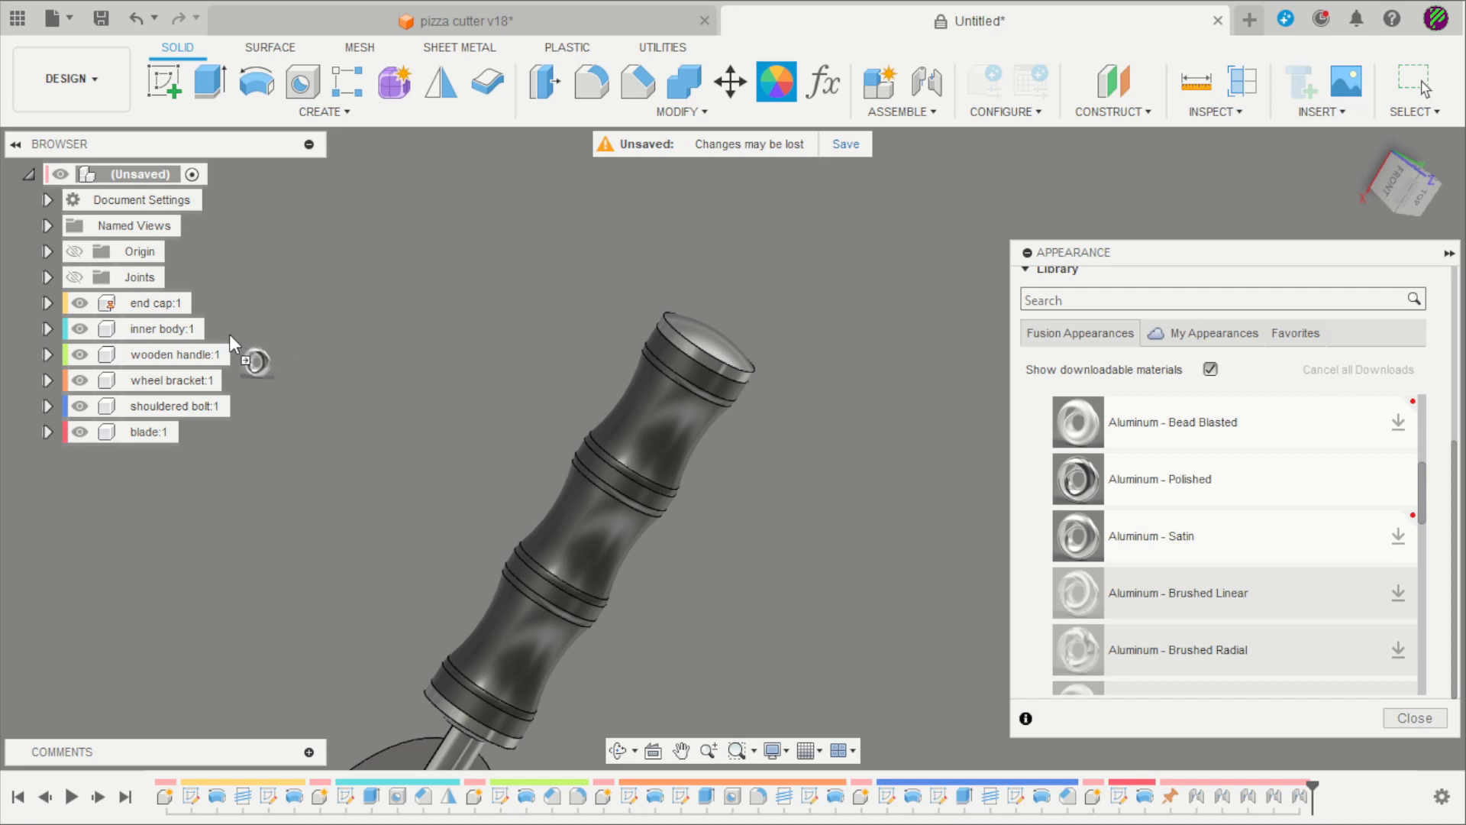
pyautogui.moveTo(230, 335); pyautogui.dragTo(194, 336)
# Apply the Cherry appearance from the wood library to the wooden handle
pyautogui.scroll(-3, 763, 458)
pyautogui.keyDown('shift'); pyautogui.moveTo(786, 480); pyautogui.dragTo(784, 508, button='middle'); pyautogui.keyUp('shift')
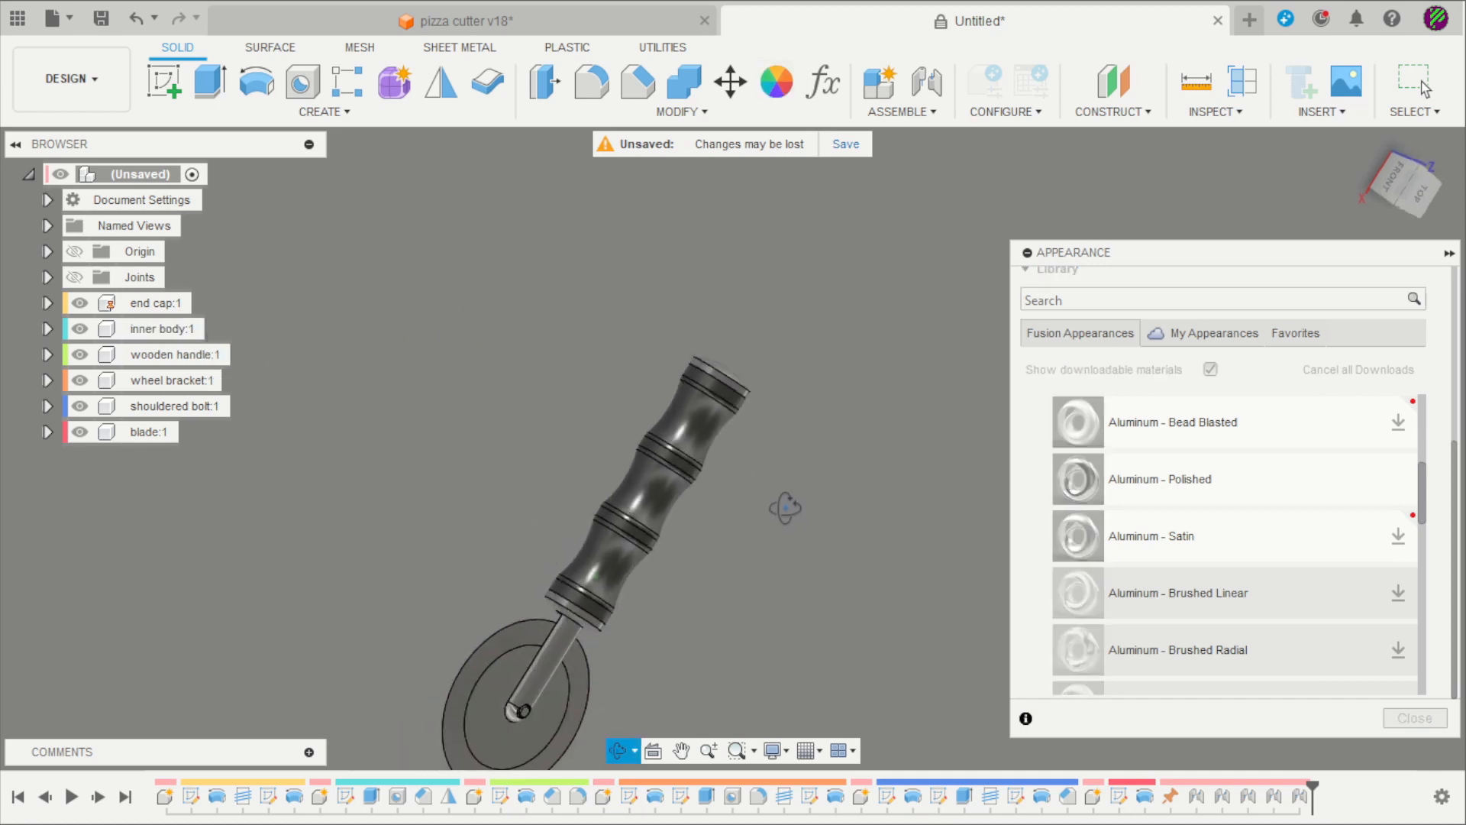
pyautogui.scroll(-10, 1047, 626)
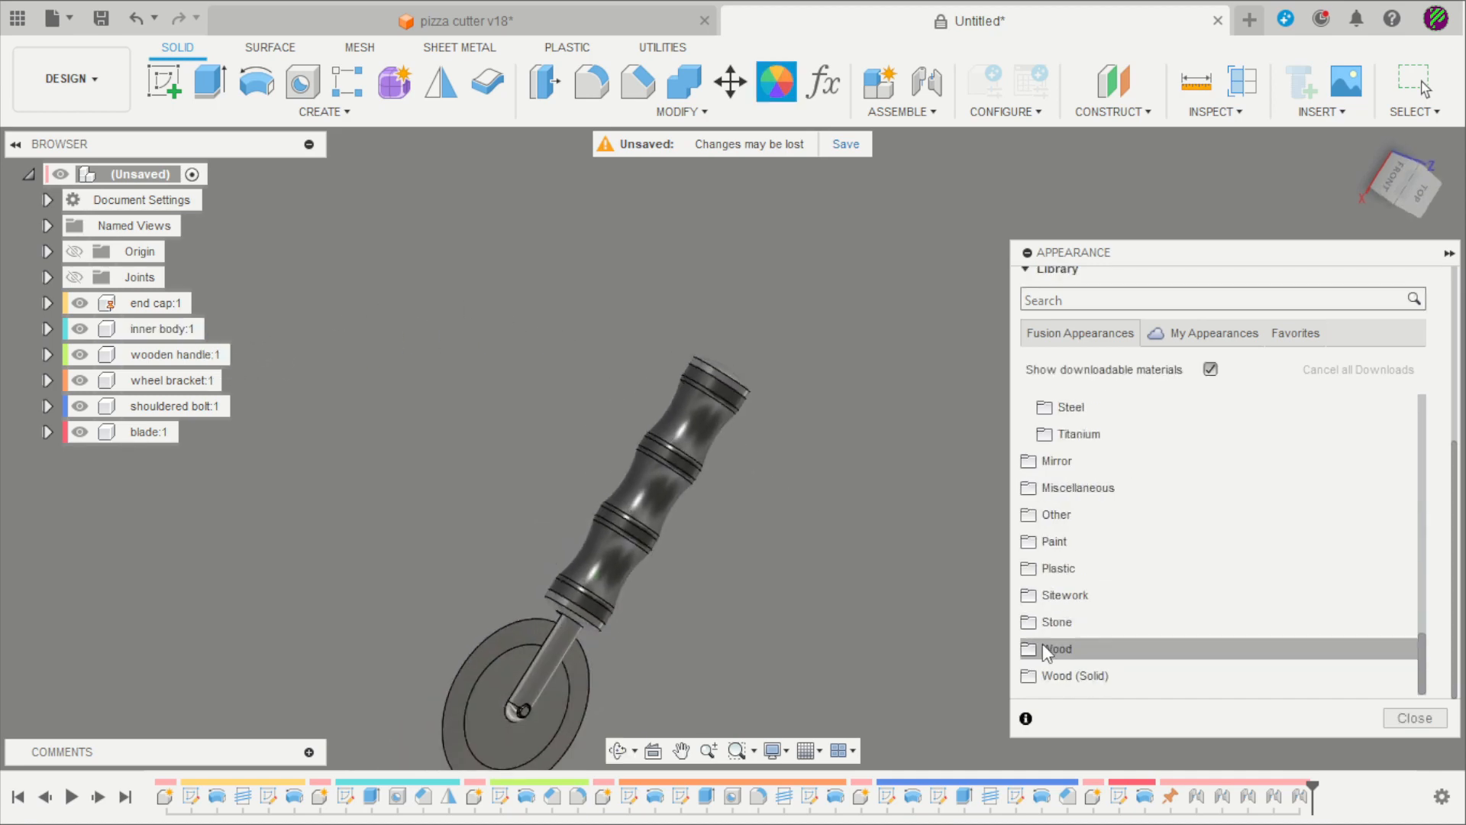
pyautogui.click(1044, 649)
pyautogui.scroll(-5, 1035, 611)
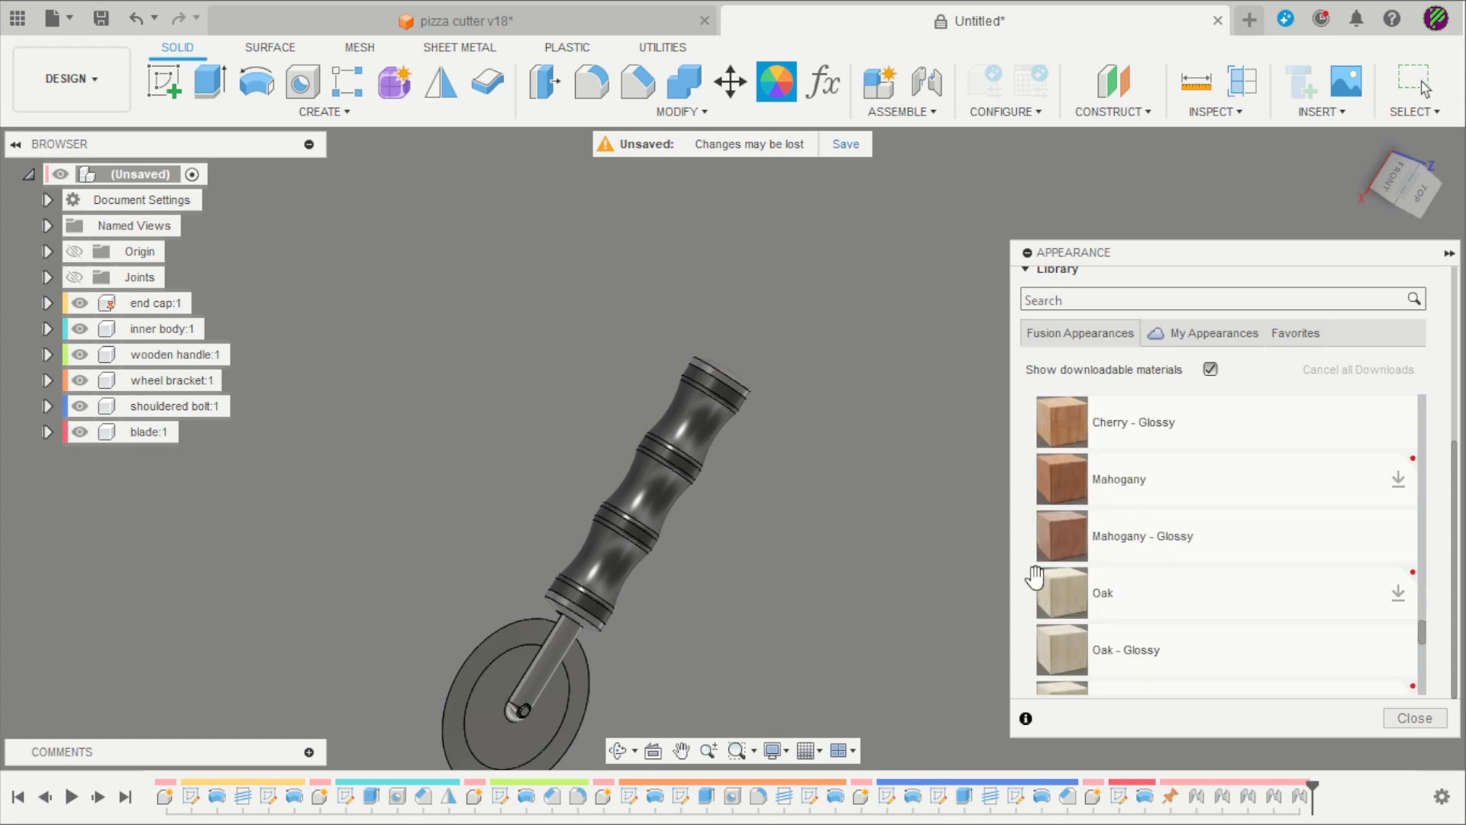
pyautogui.scroll(3, 1036, 578)
pyautogui.moveTo(1062, 504); pyautogui.dragTo(675, 493)
# Adjust the texture scale of the handle's Cherry appearance to about 36 and finish editing appearances
pyautogui.moveTo(817, 547)
pyautogui.keyDown('shift'); pyautogui.mouseDown(button='middle')
pyautogui.moveTo(811, 451)
pyautogui.moveTo(779, 425)
pyautogui.moveTo(863, 531)
pyautogui.moveTo(809, 536)
pyautogui.mouseUp(button='middle'); pyautogui.keyUp('shift')
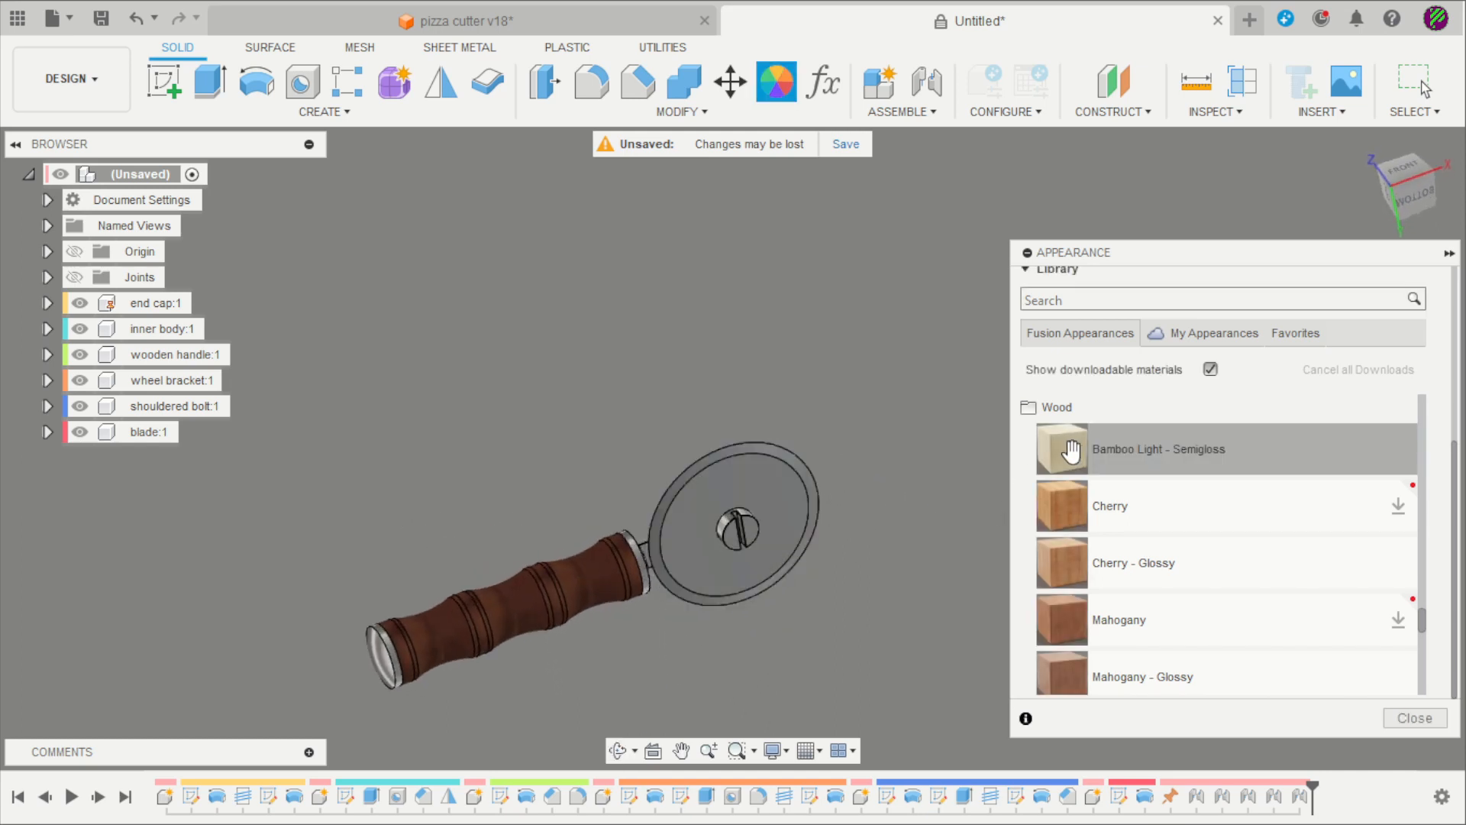
pyautogui.scroll(10, 1069, 443)
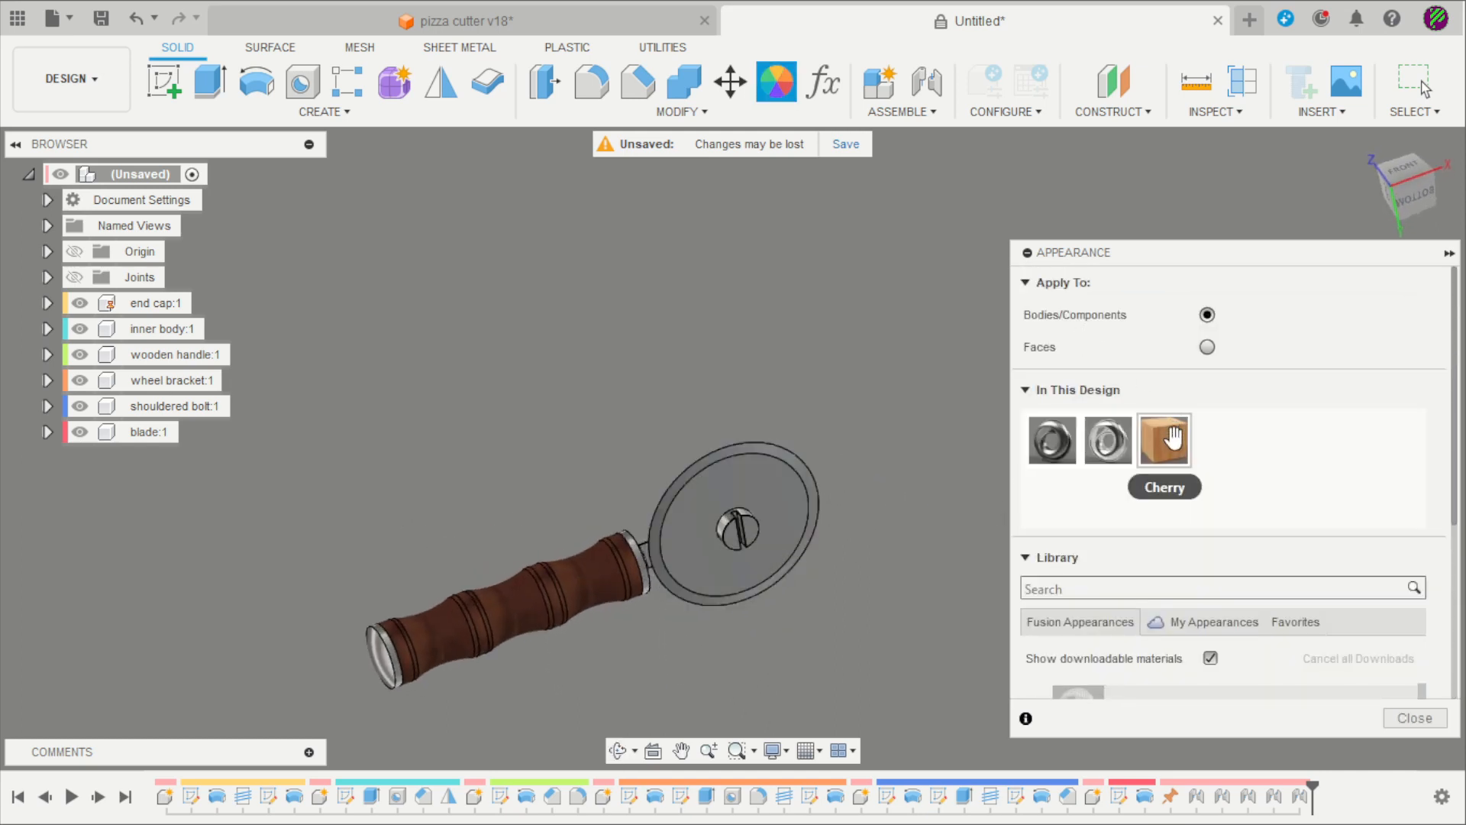
pyautogui.doubleClick(1173, 438)
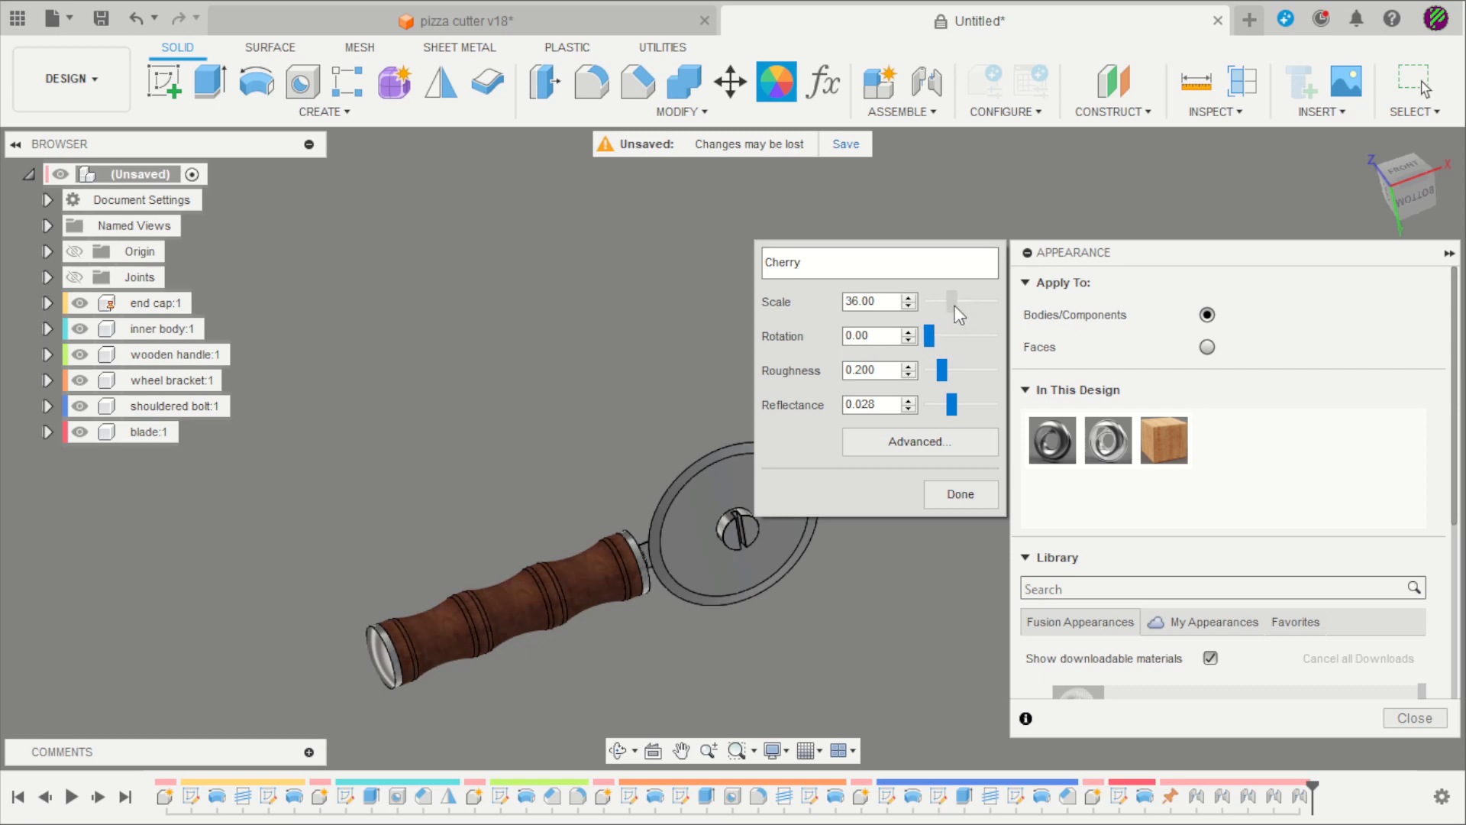
pyautogui.click(962, 492)
pyautogui.click(1407, 716)
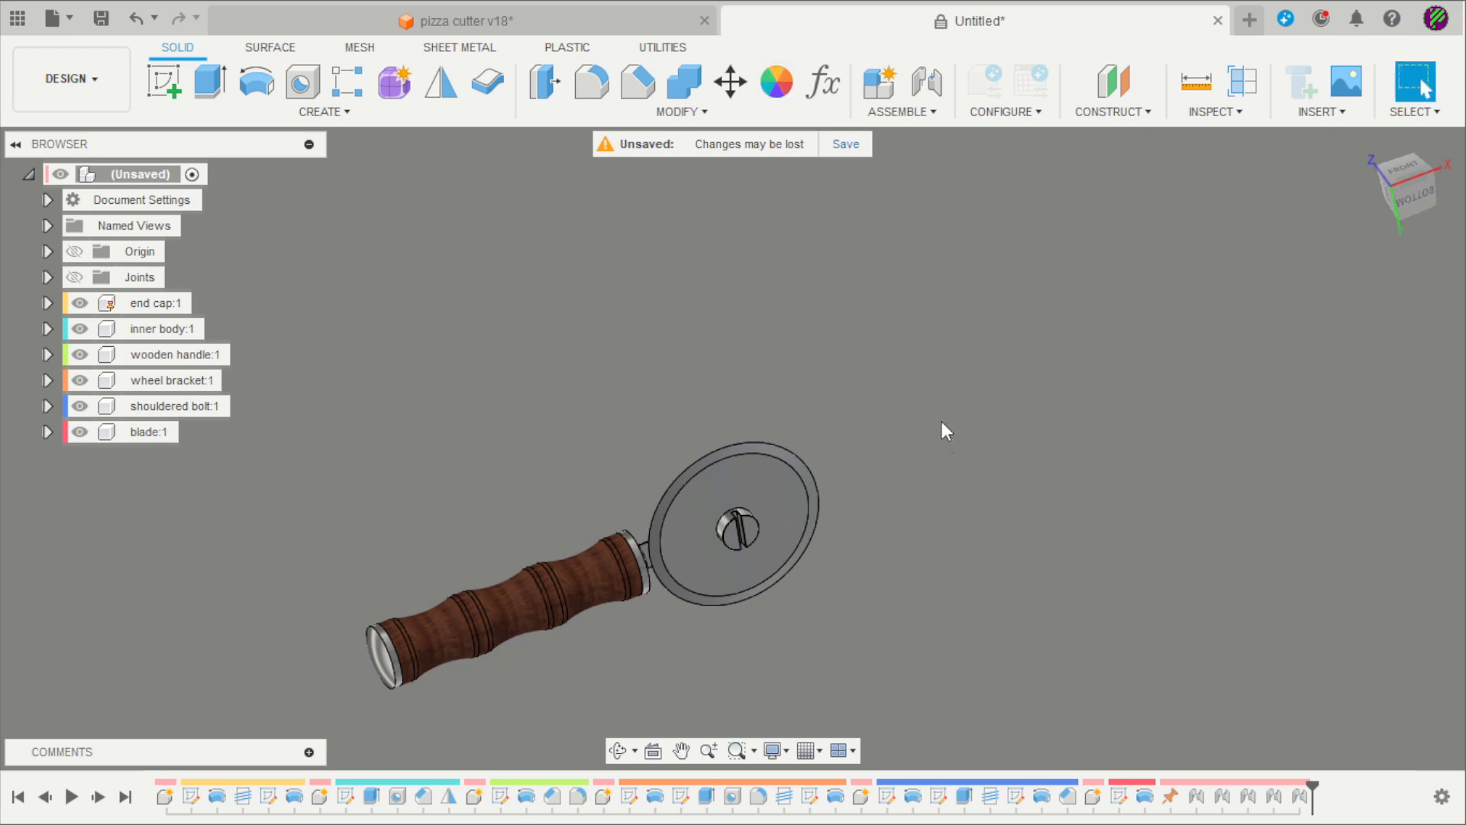
# Create a section analysis through the pizza cutter on the XY plane with the cut direction flipped
pyautogui.keyDown('shift'); pyautogui.moveTo(846, 492); pyautogui.dragTo(741, 354, button='middle'); pyautogui.keyUp('shift')
pyautogui.scroll(-4, 740, 355)
pyautogui.scroll(6, 664, 556)
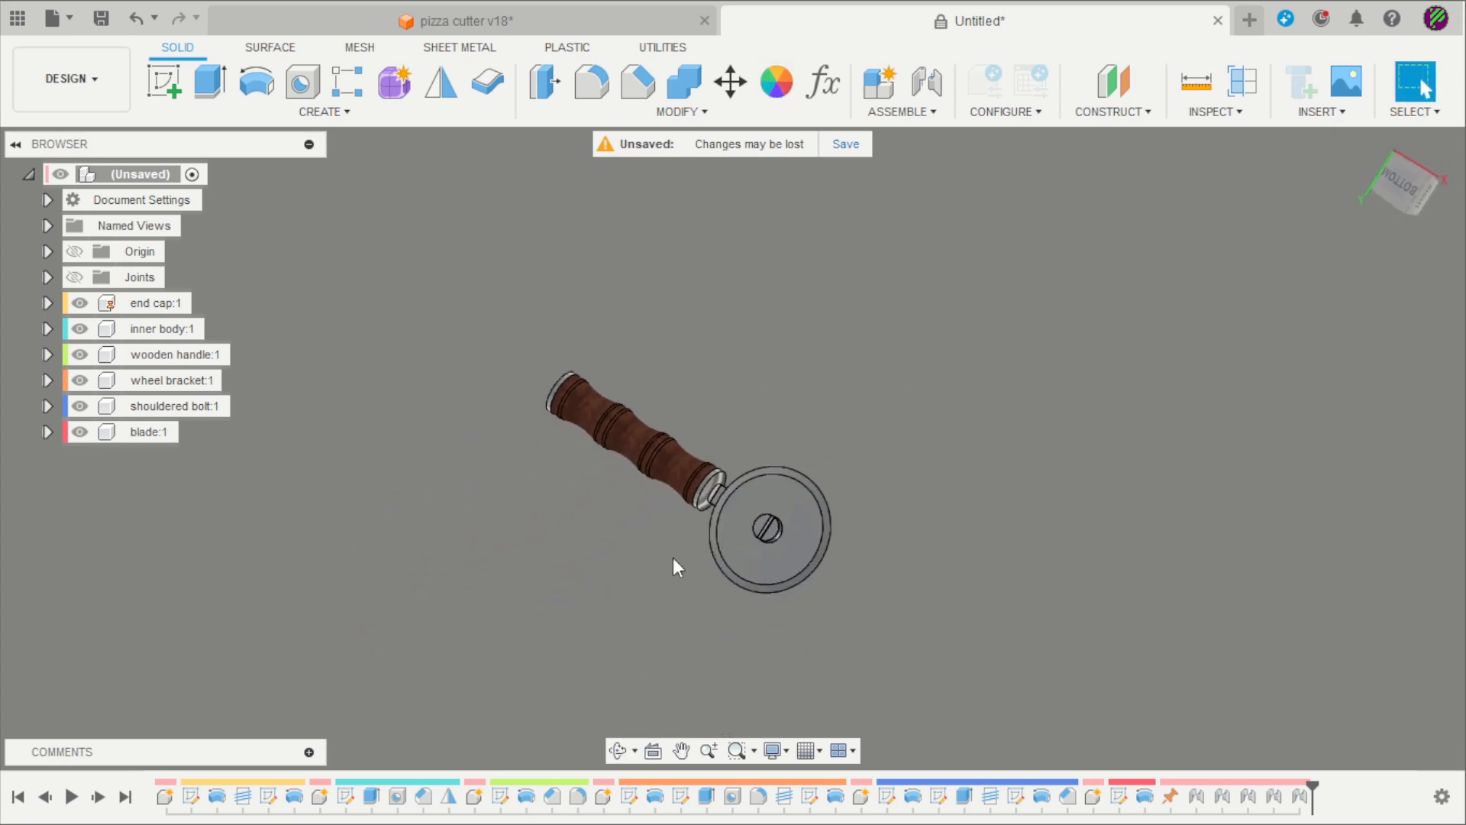
pyautogui.keyDown('shift'); pyautogui.moveTo(616, 555); pyautogui.dragTo(692, 289, button='middle'); pyautogui.keyUp('shift')
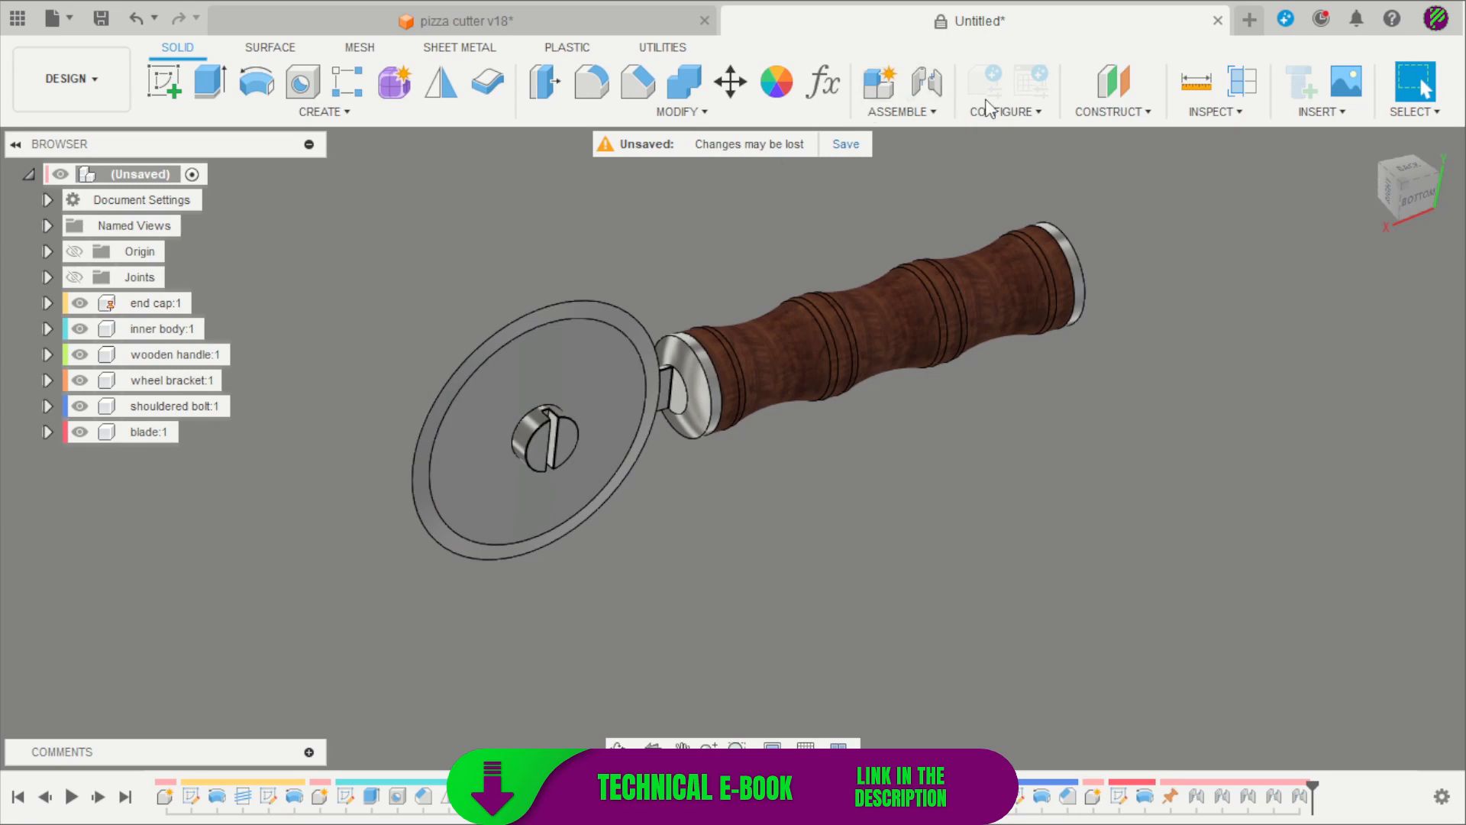
pyautogui.click(1242, 84)
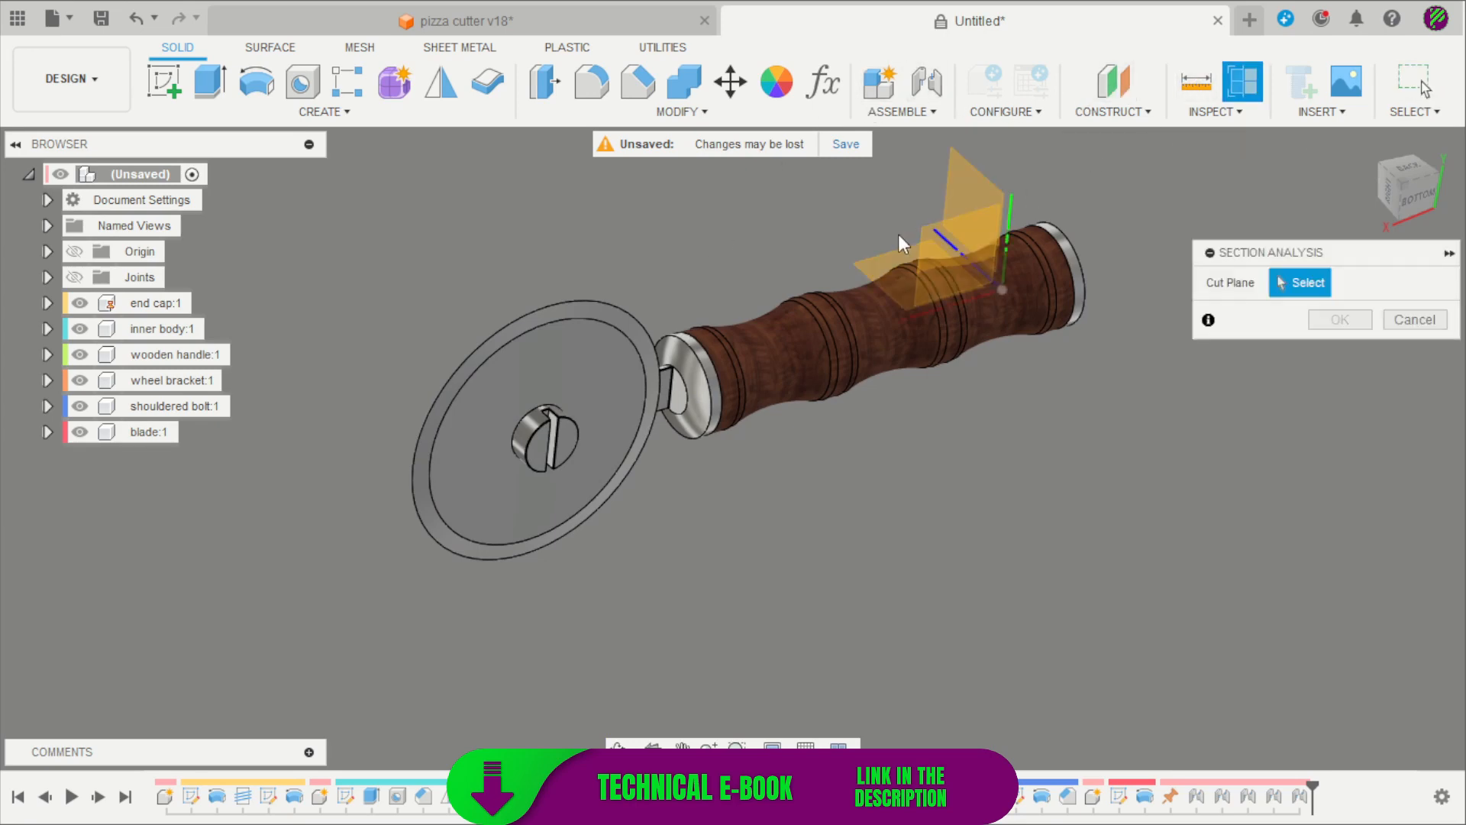
pyautogui.click(959, 231)
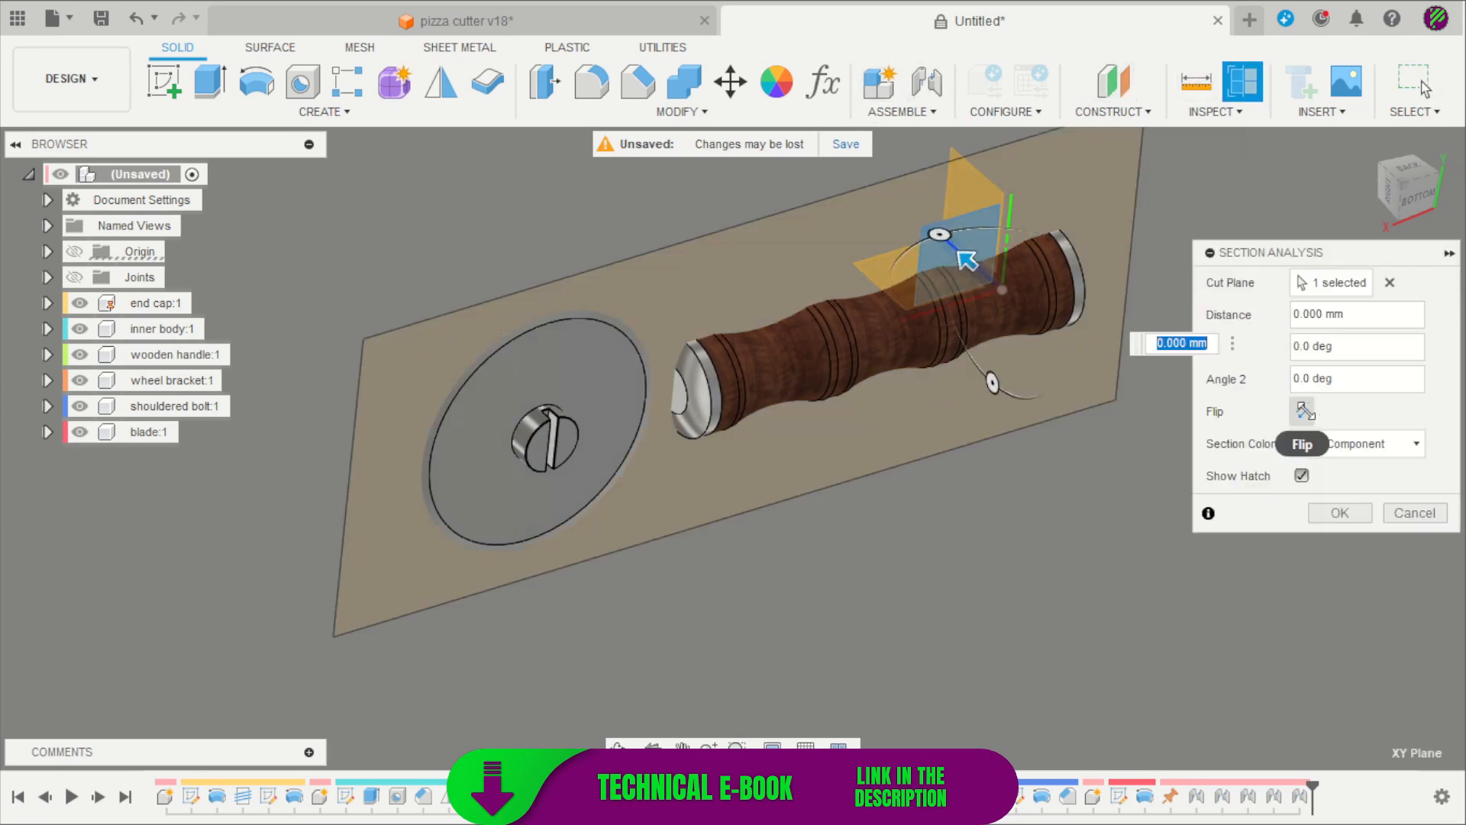
pyautogui.click(1301, 411)
pyautogui.click(1326, 514)
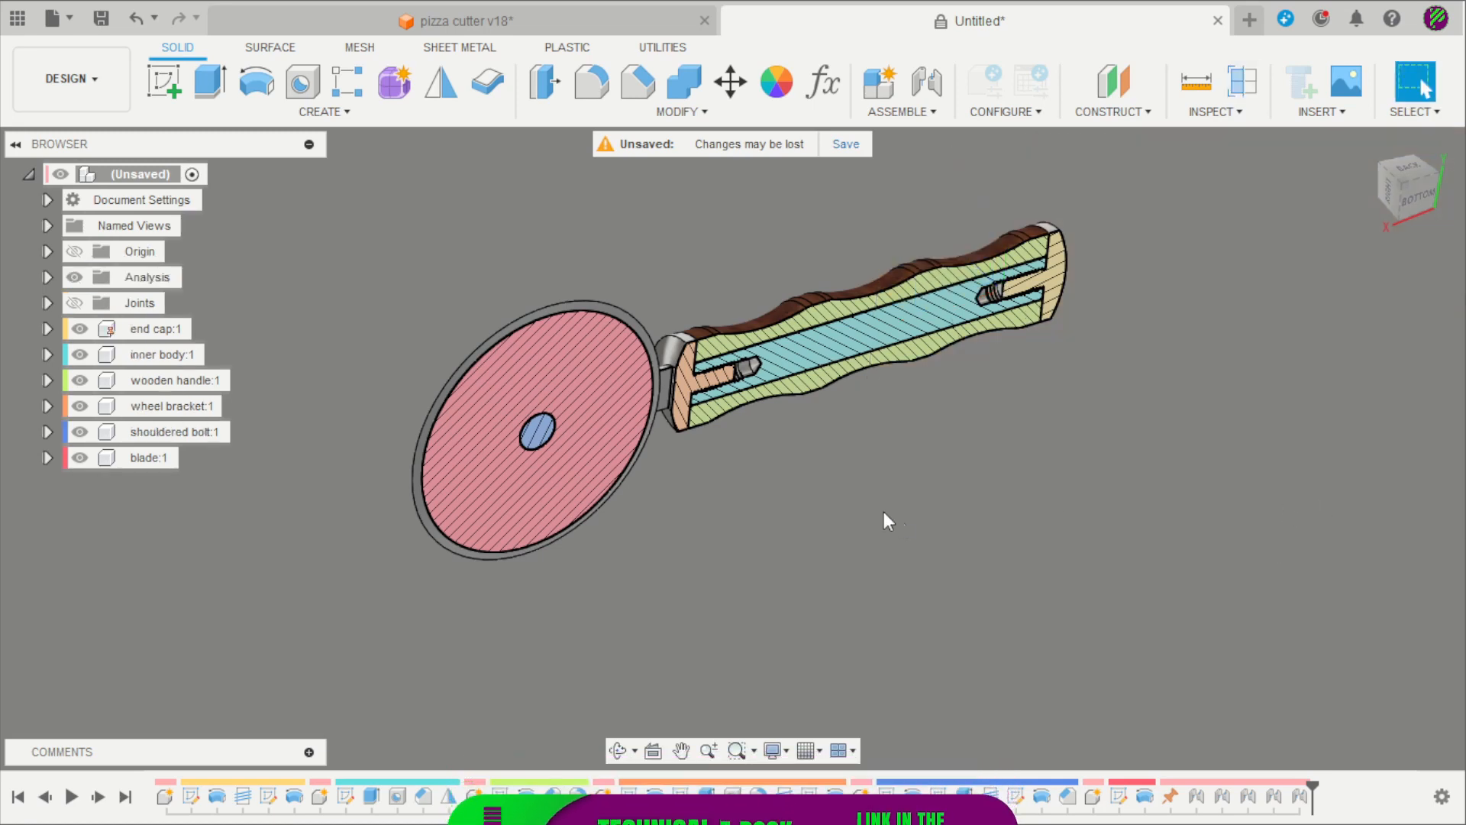
# Examine the sectioned assembly, checking how the threaded studs fit inside the handle's inner body
pyautogui.keyDown('shift'); pyautogui.moveTo(884, 513); pyautogui.dragTo(843, 465, button='middle'); pyautogui.keyUp('shift')
pyautogui.scroll(3, 690, 437)
pyautogui.scroll(2, 689, 433)
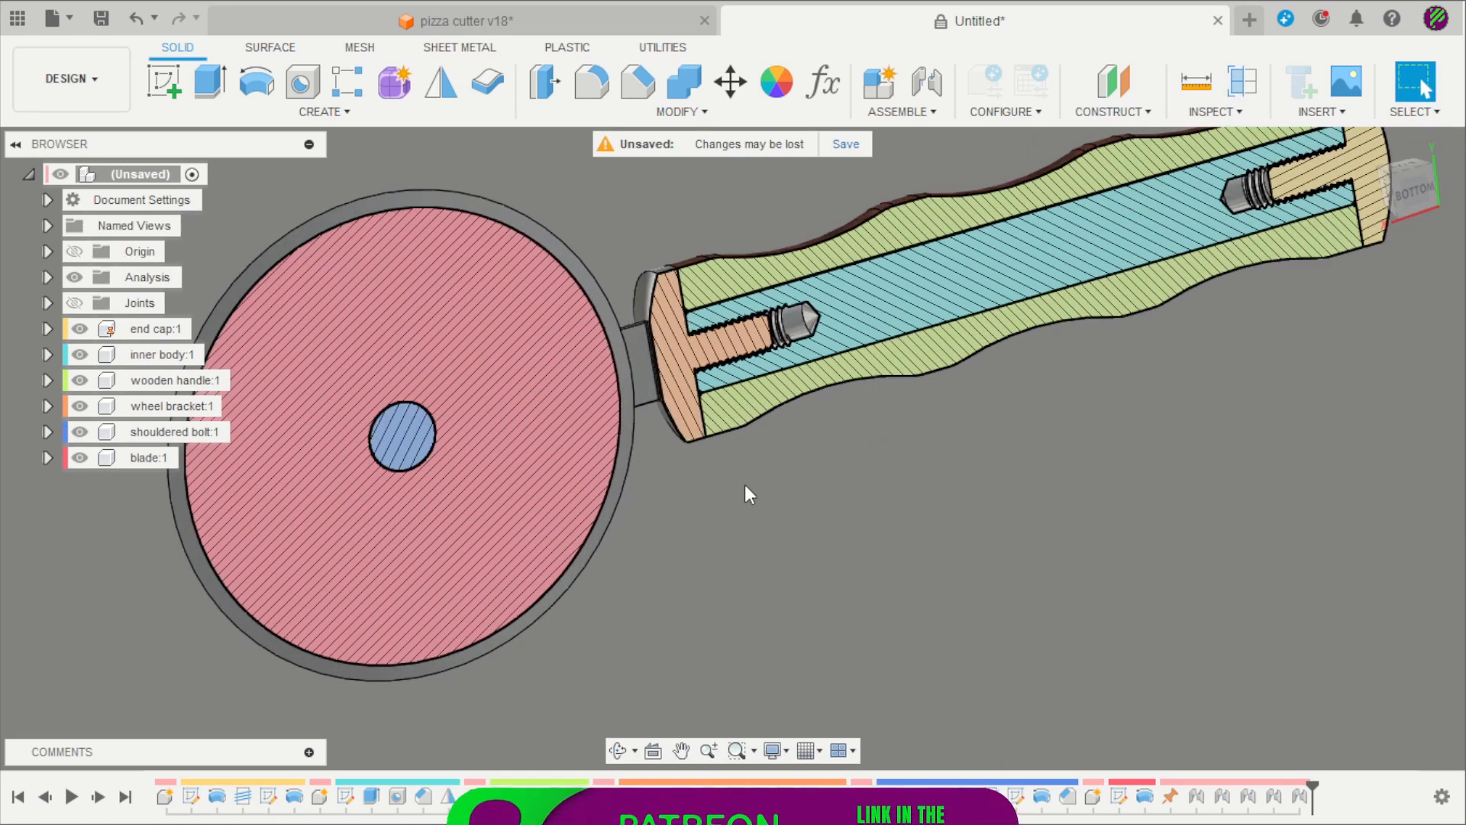
pyautogui.scroll(-3, 744, 488)
pyautogui.keyDown('shift'); pyautogui.moveTo(745, 488); pyautogui.dragTo(800, 467, button='middle'); pyautogui.keyUp('shift')
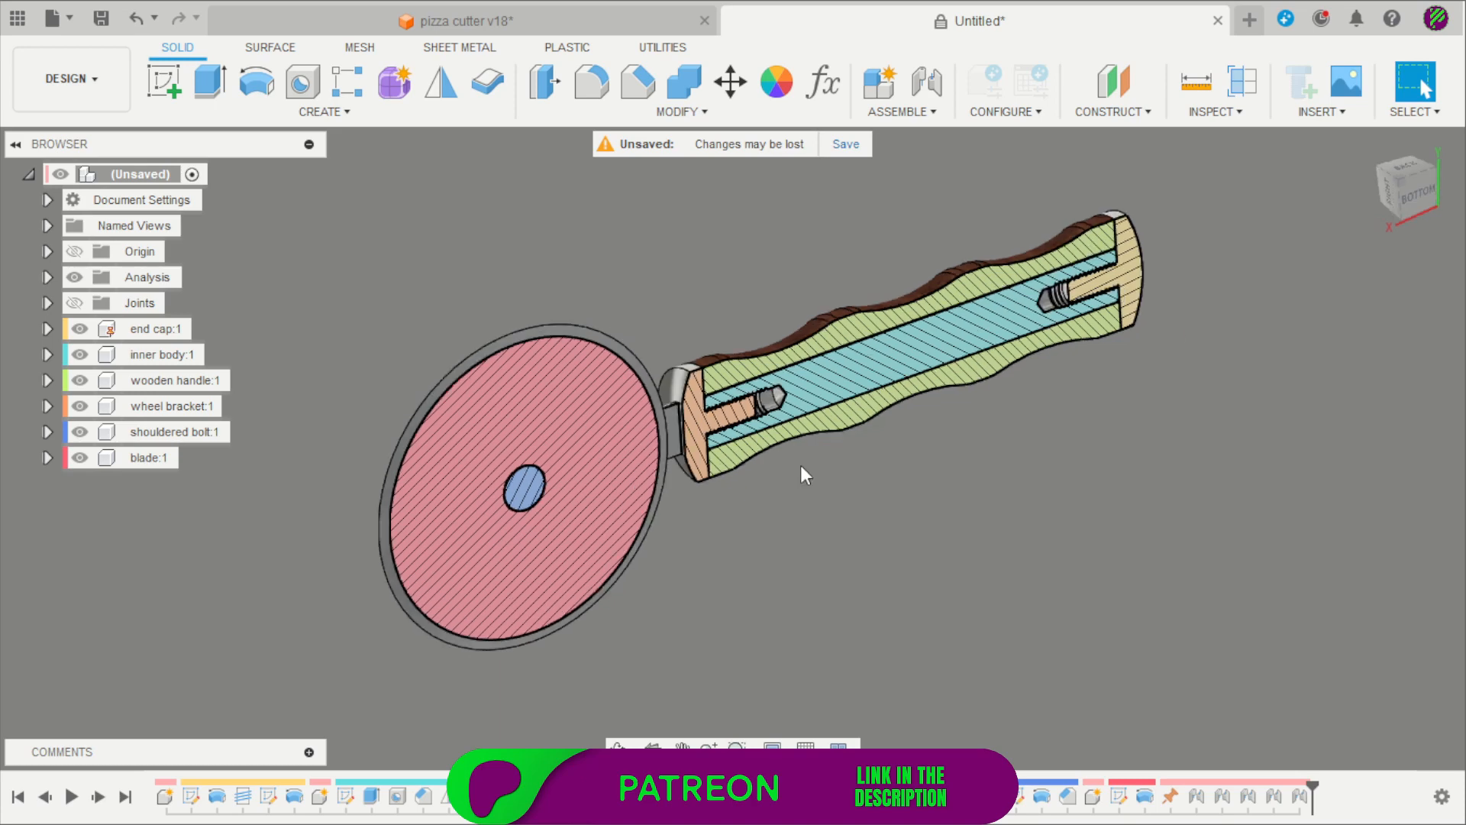